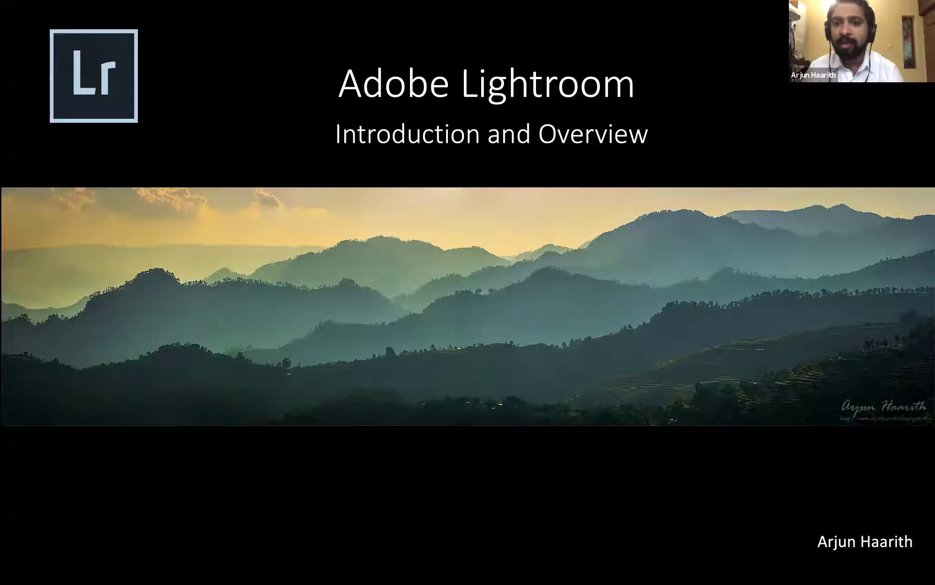
# Sketch ink strokes over the title slide's photo, erase them with E, then advance to the sponsors slide.
pyautogui.moveTo(45, 162)
pyautogui.mouseDown()
pyautogui.moveTo(206, 206)
pyautogui.moveTo(25, 224)
pyautogui.mouseUp()
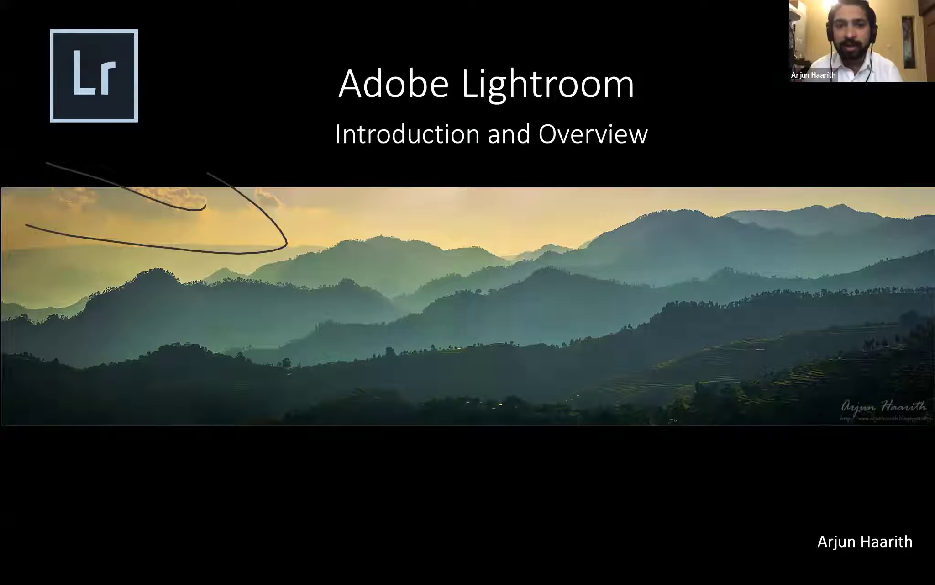
pyautogui.press('e')
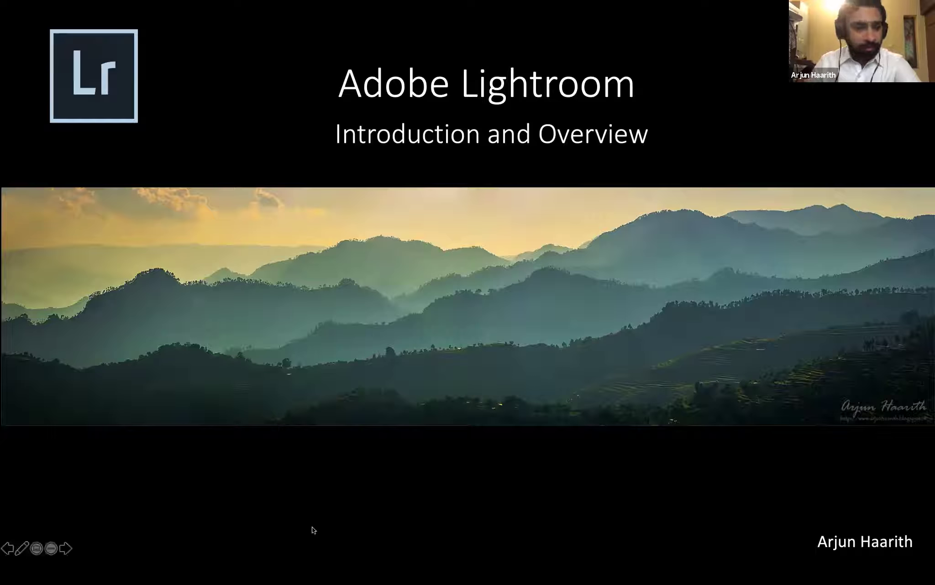
pyautogui.click(65, 547)
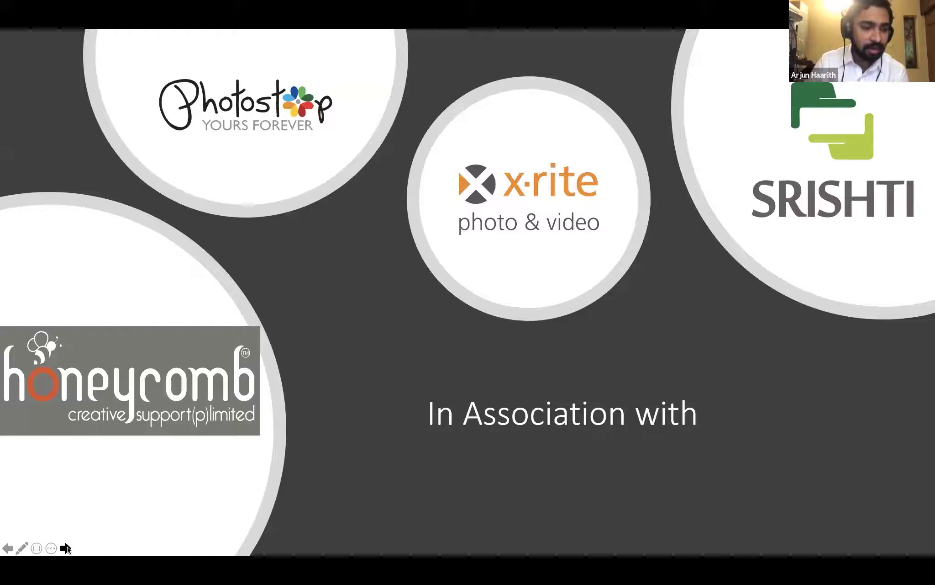
# Step forward, back to the sponsors slide, then forward again to the Yosemite before-and-after slide.
pyautogui.click(66, 547)
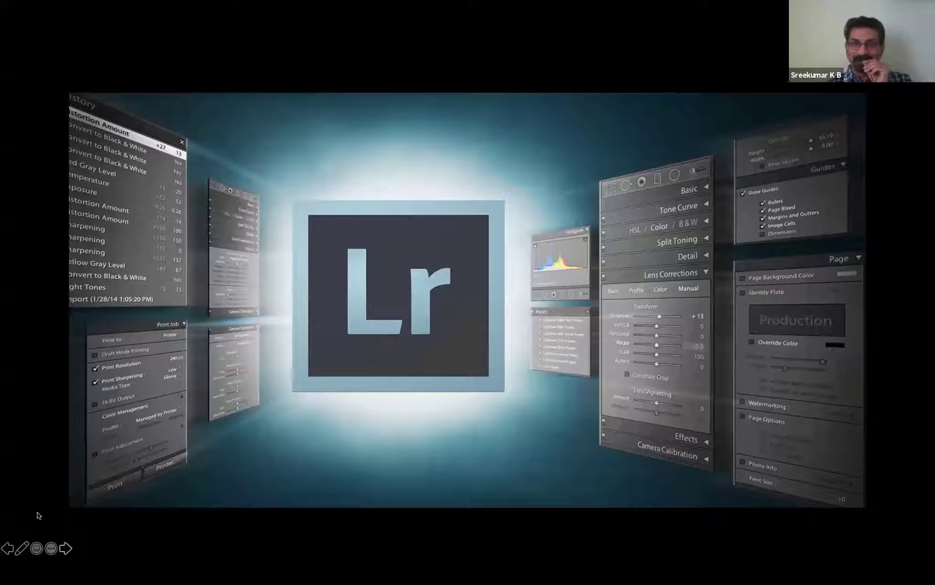
pyautogui.click(8, 548)
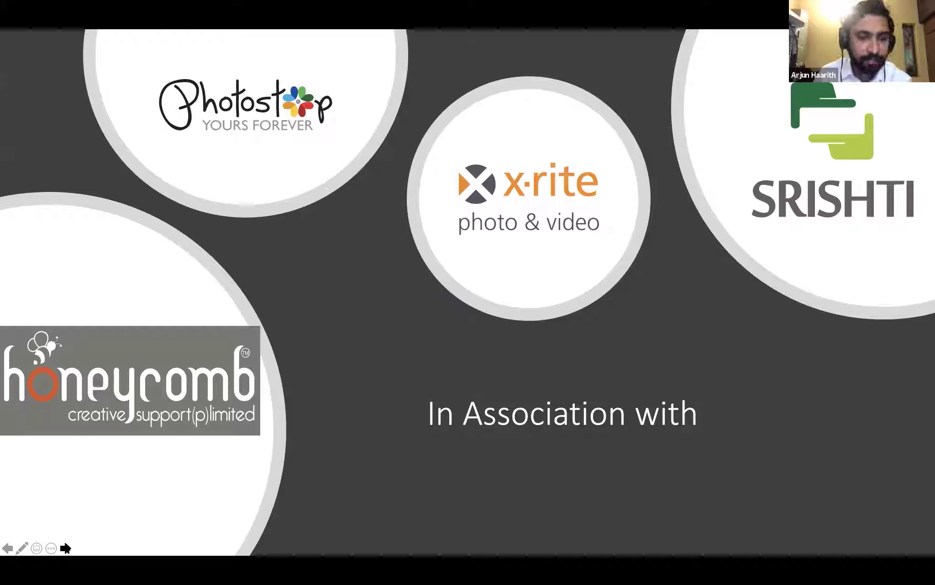
pyautogui.click(65, 548)
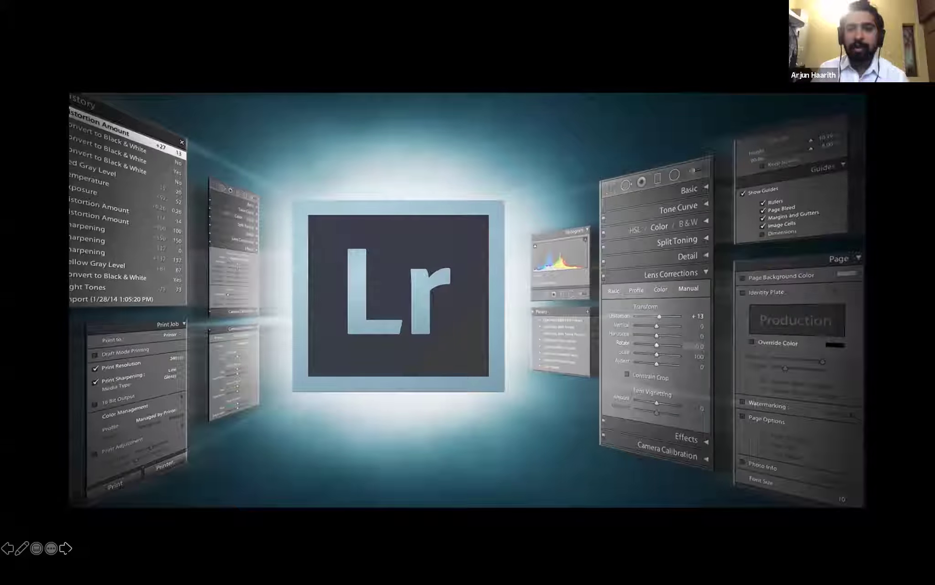
pyautogui.click(66, 547)
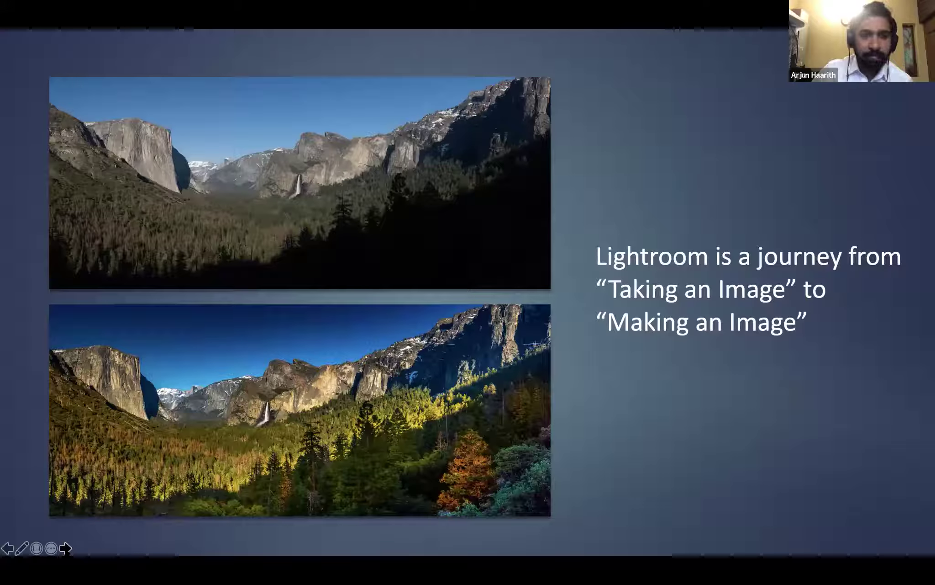
# Advance past the Different Lightroom Clients, Desktop and Mobile slides to the Creative Cloud slide.
pyautogui.click(65, 547)
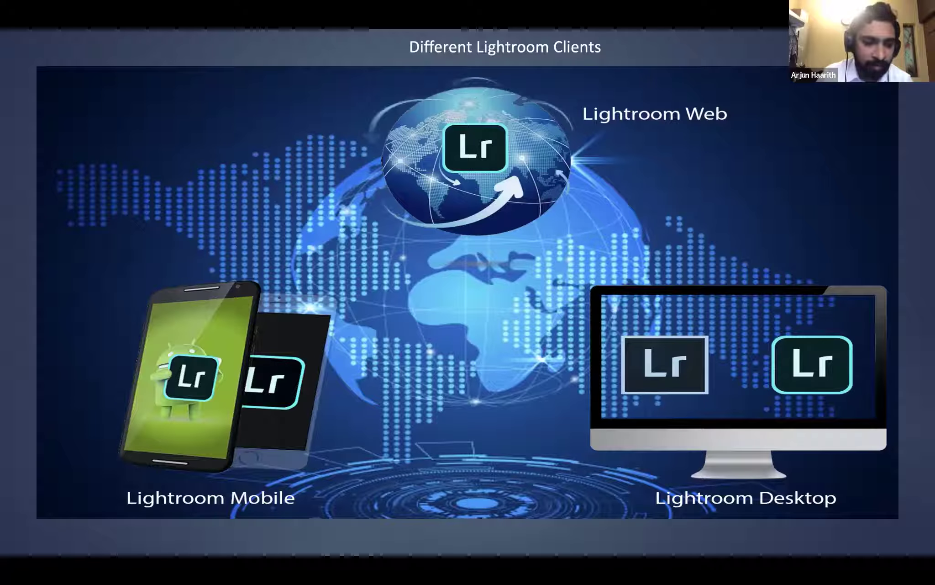
pyautogui.click(65, 548)
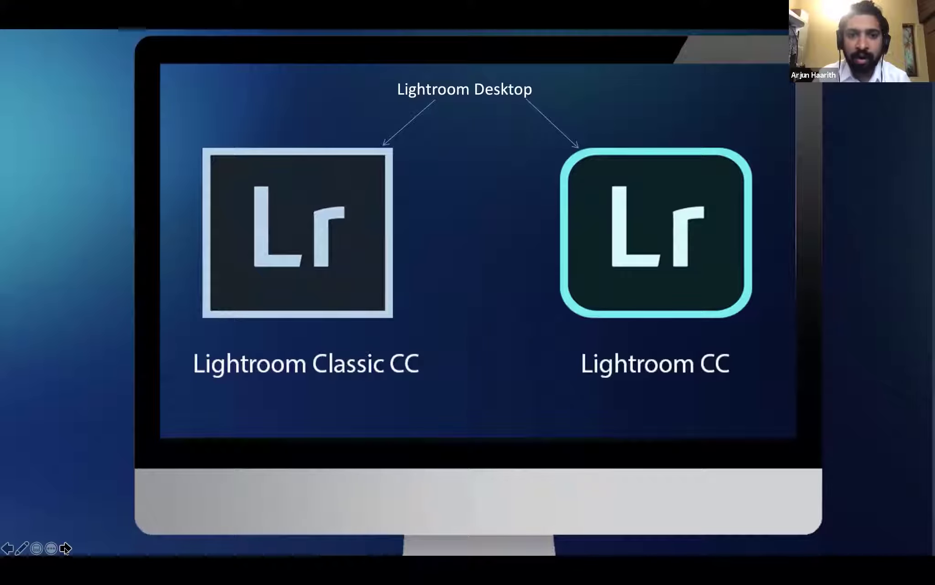
pyautogui.click(65, 547)
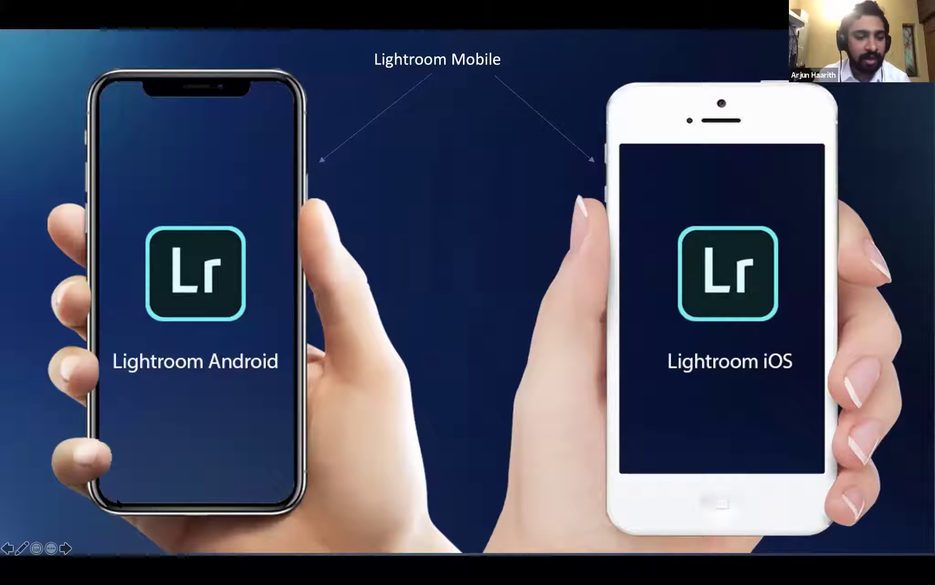
pyautogui.click(65, 548)
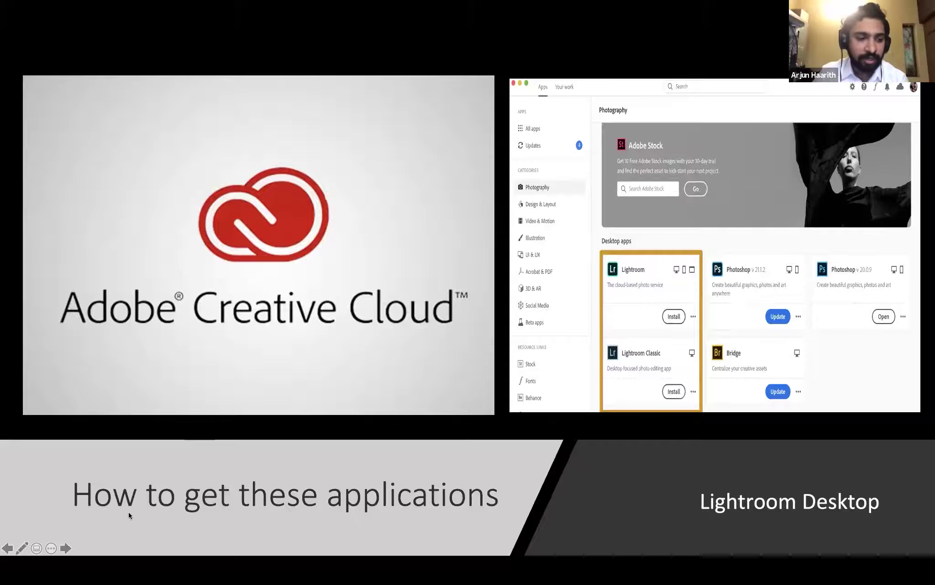
# Advance through the Mobile app-store and Lr Web link slides to the Lightroom Classic slide.
pyautogui.click(66, 548)
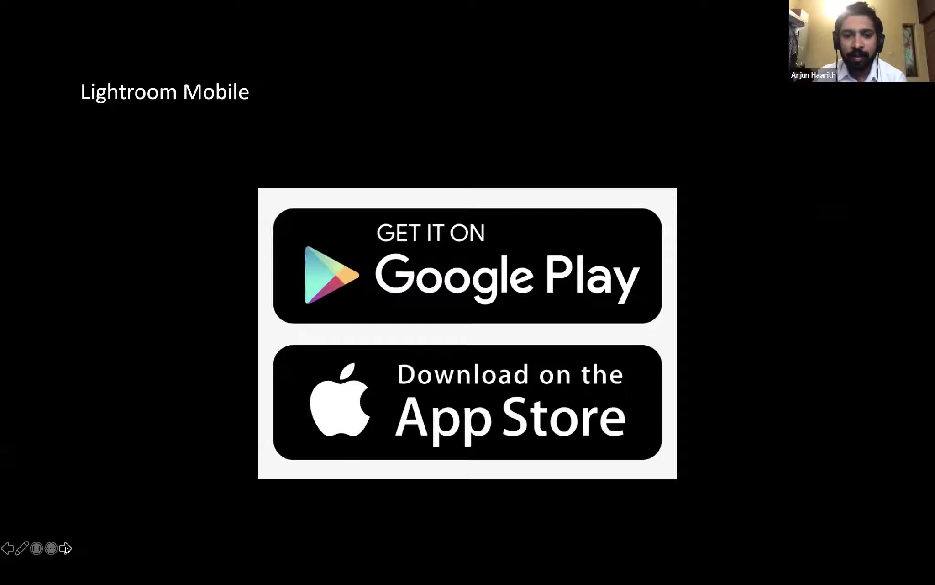
pyautogui.click(64, 547)
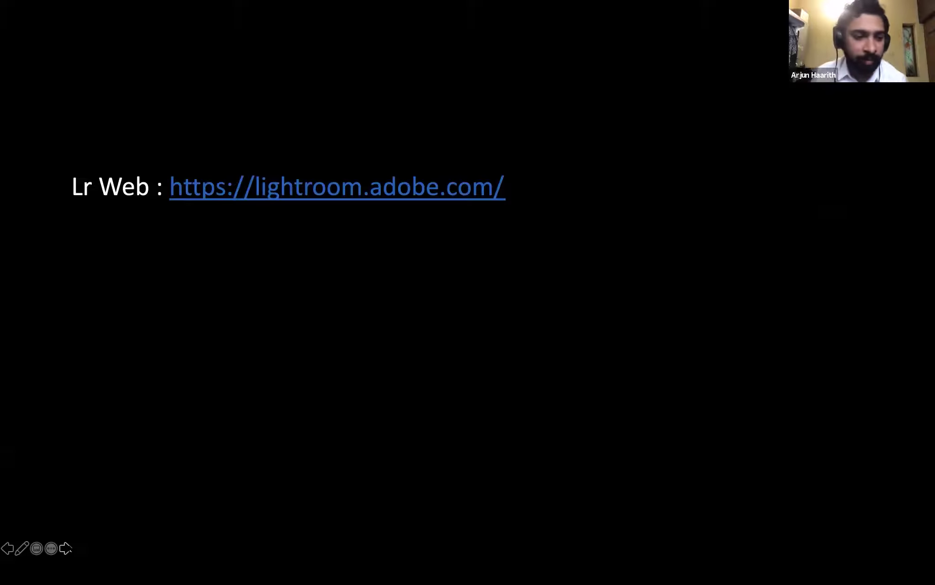
pyautogui.click(66, 548)
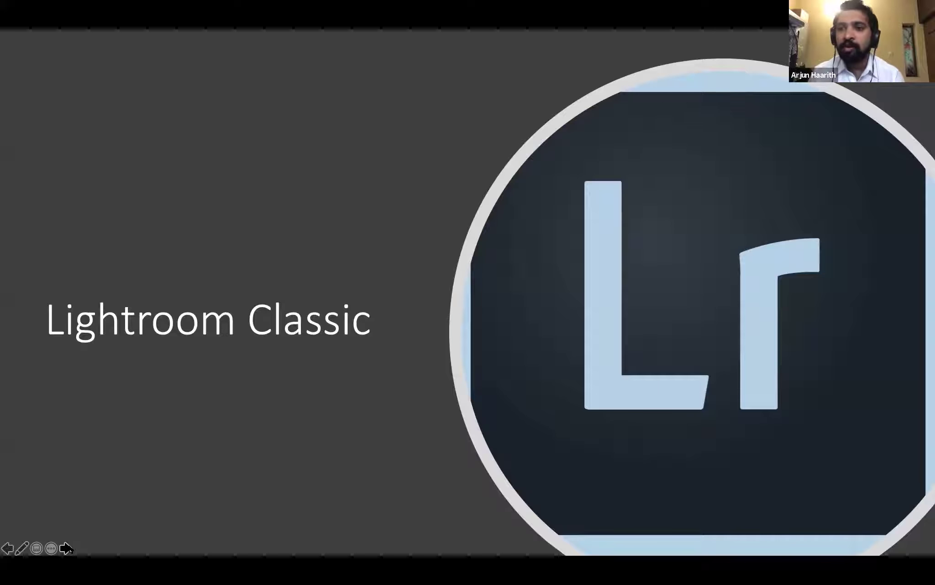
# Step back to the Creative Cloud download slide, then forward again through Mobile to Lr Web.
pyautogui.click(6, 549)
pyautogui.click(5, 549)
pyautogui.click(6, 549)
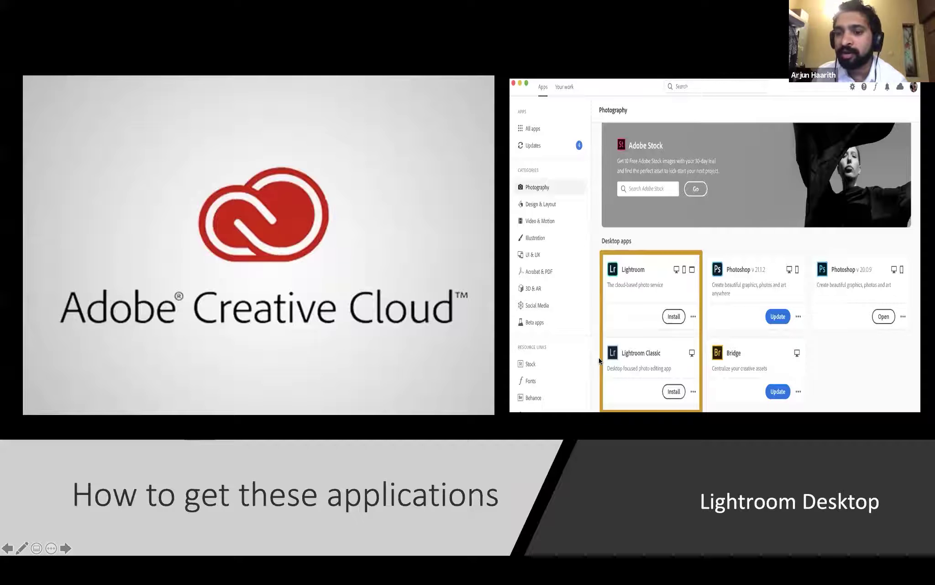
pyautogui.click(640, 283)
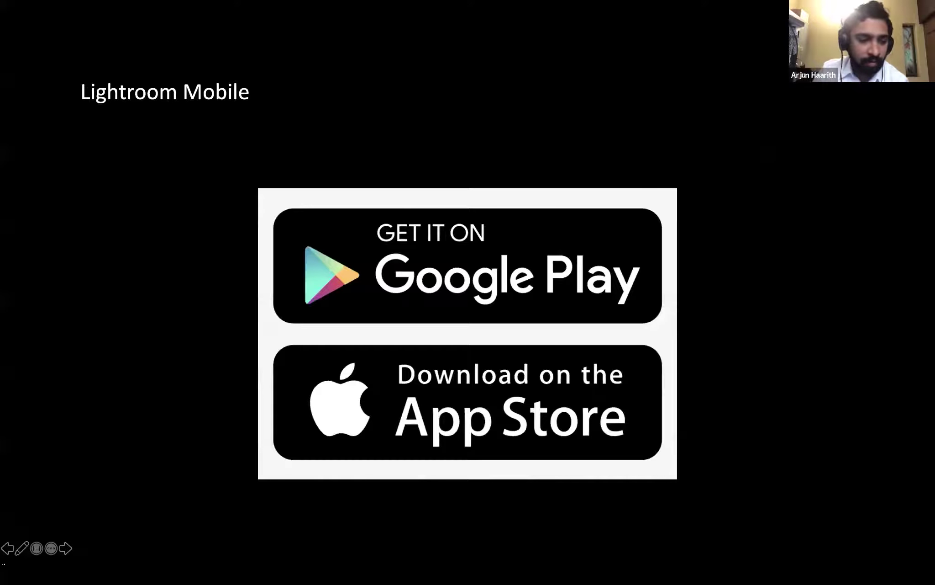
pyautogui.click(6, 548)
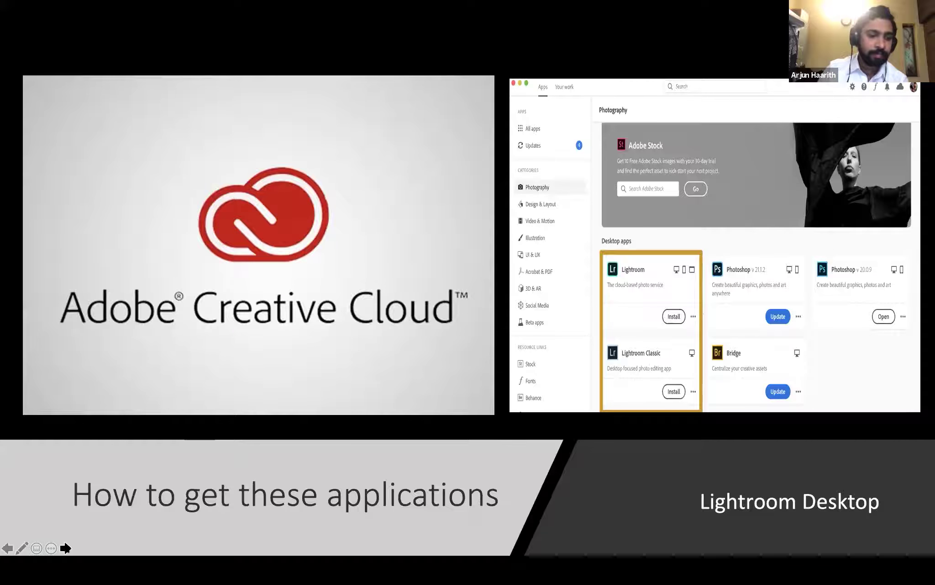
pyautogui.press('Right')
pyautogui.press('Right')
pyautogui.press('Right')
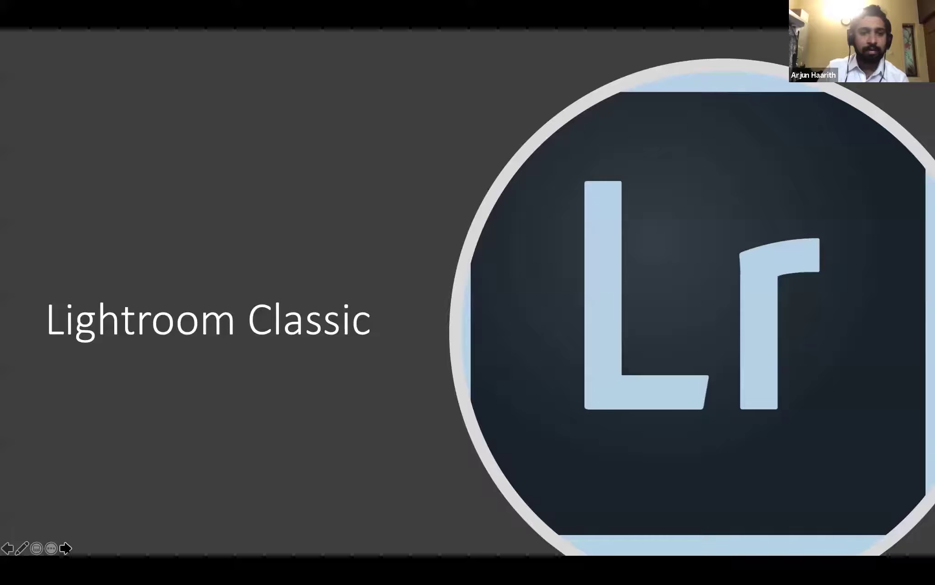
pyautogui.press('Right')
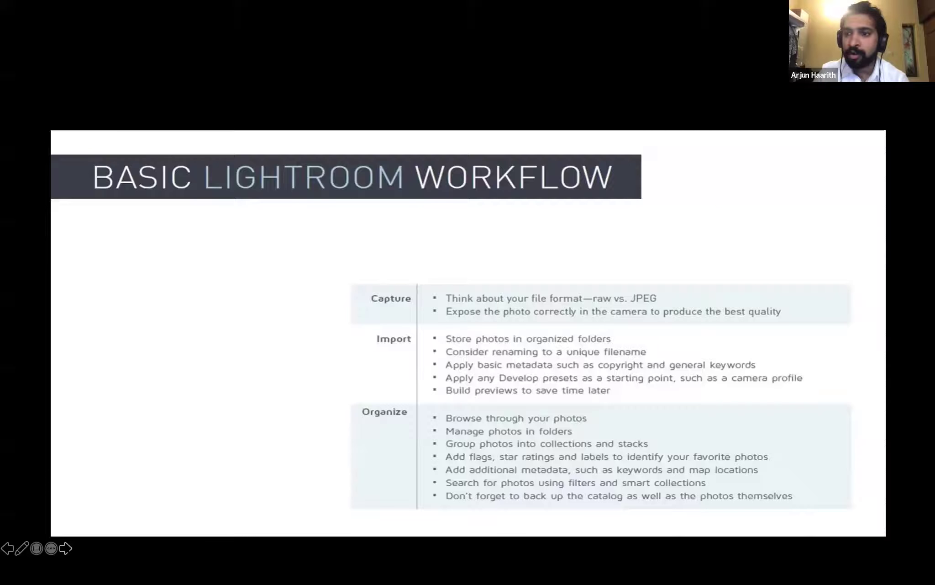
# Go to Develop/Output, back to Basic Lightroom Workflow, then forward to the Lightroom Catalog slide.
pyautogui.click(67, 548)
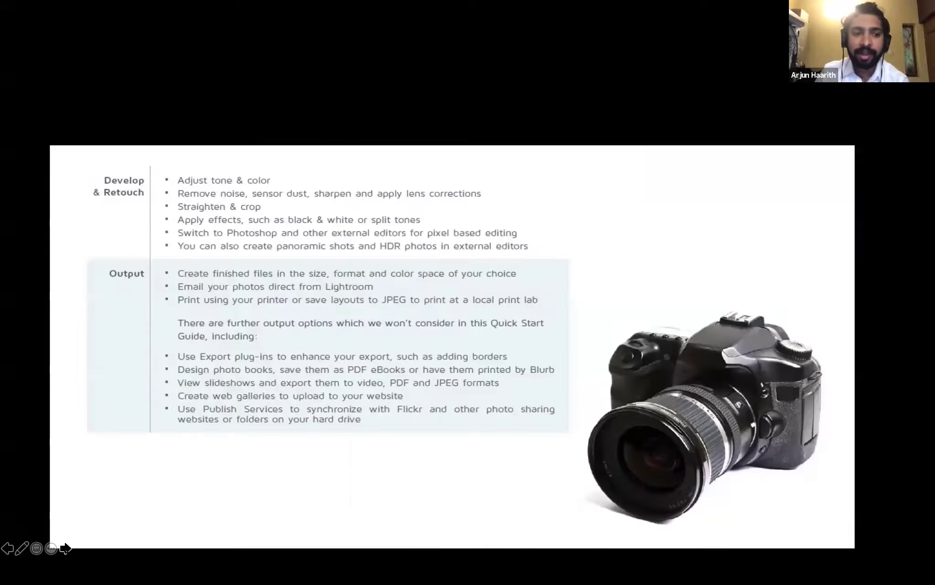
pyautogui.click(7, 548)
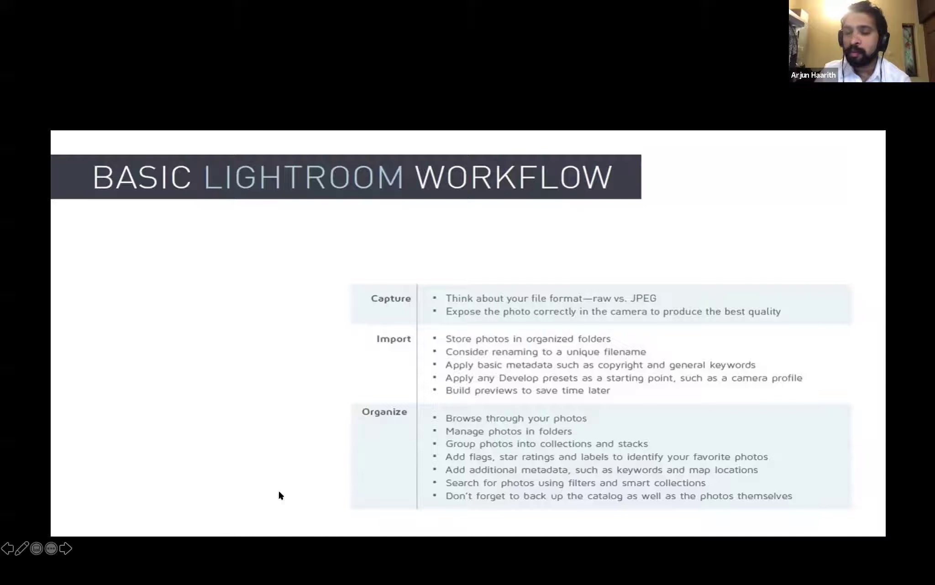
pyautogui.press('Right')
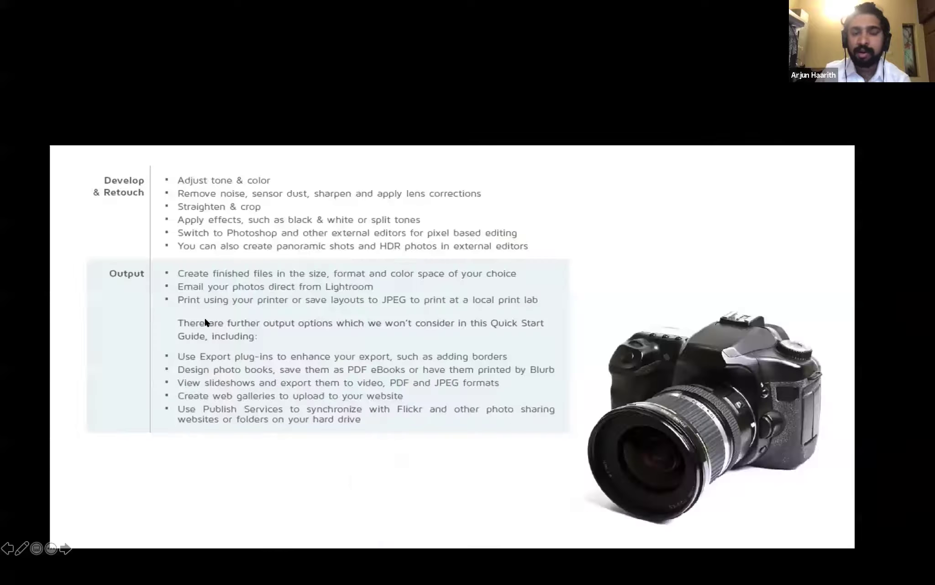
pyautogui.click(66, 548)
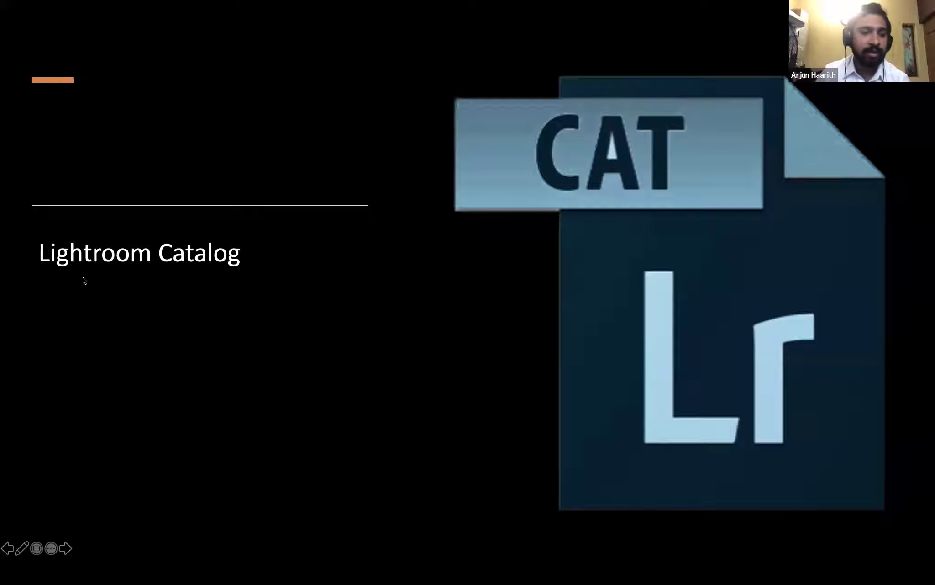
# Advance to the slide listing Library, Develop, Map, Book, Slideshow, Print and Web modules.
pyautogui.click(66, 548)
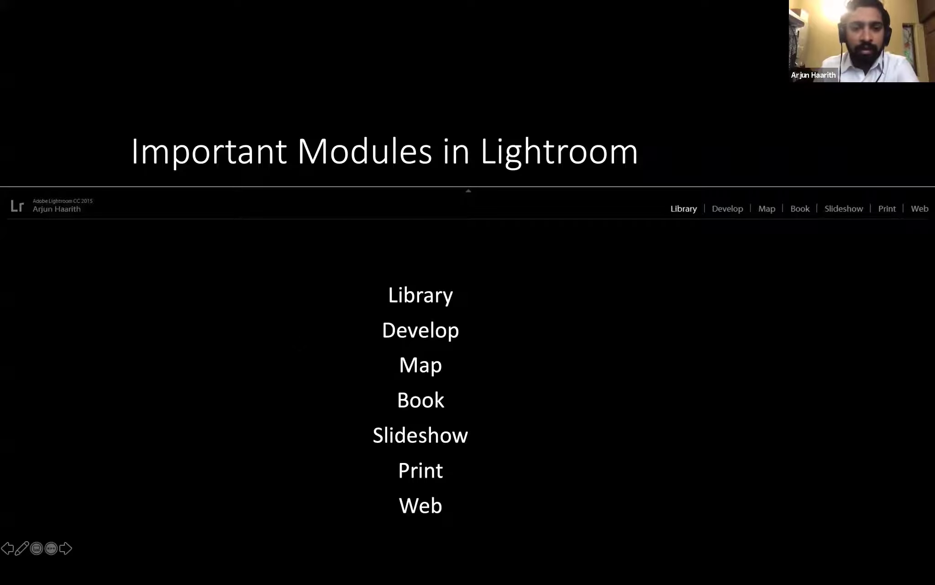
# Advance with the right arrow key to the LIBRARY screenshot slide.
pyautogui.press('Right')
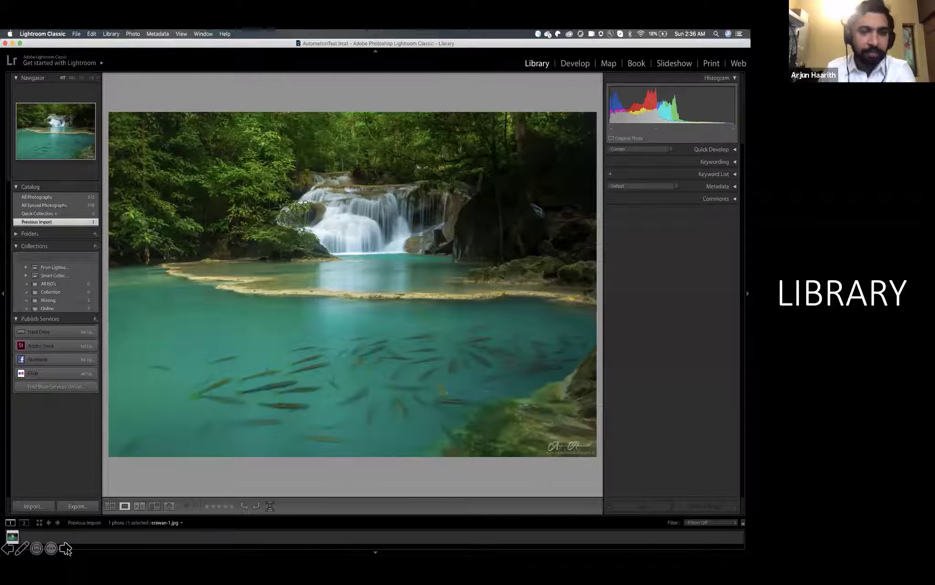
# Advance to the Import slide covering getting photos in and supported file formats.
pyautogui.click(66, 549)
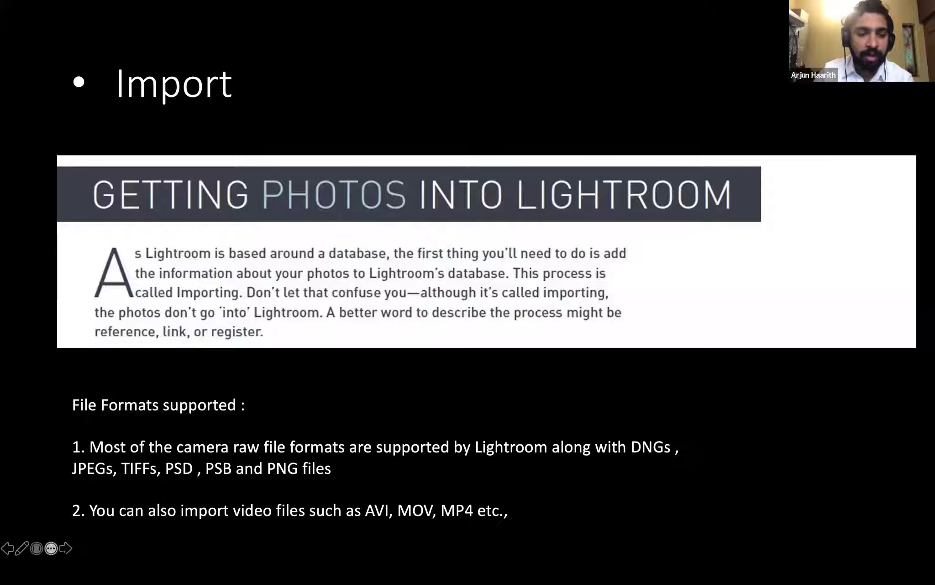
# Advance to the Tethering images slide with its File menu screenshot.
pyautogui.click(66, 548)
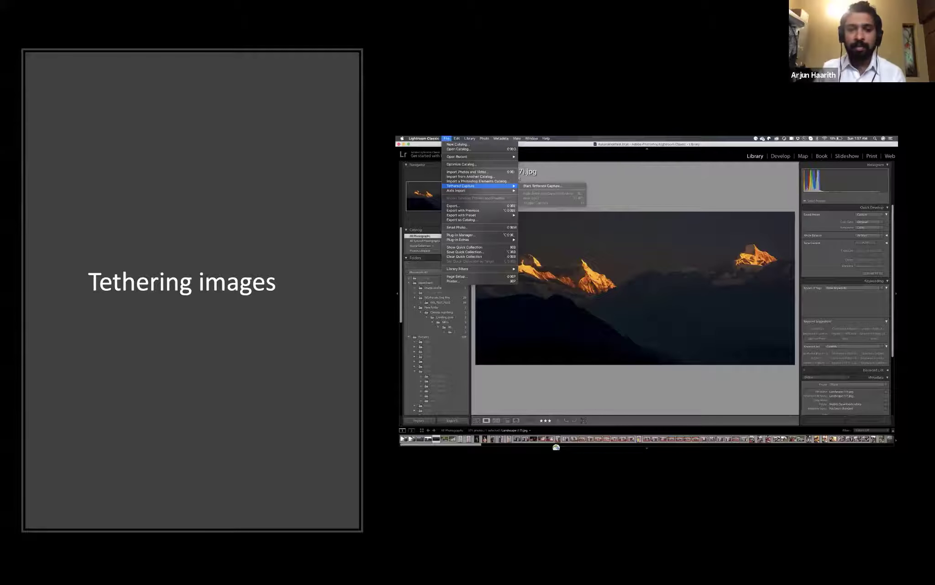
# Advance with the right arrow key to the slide explaining what importing means.
pyautogui.press('Right')
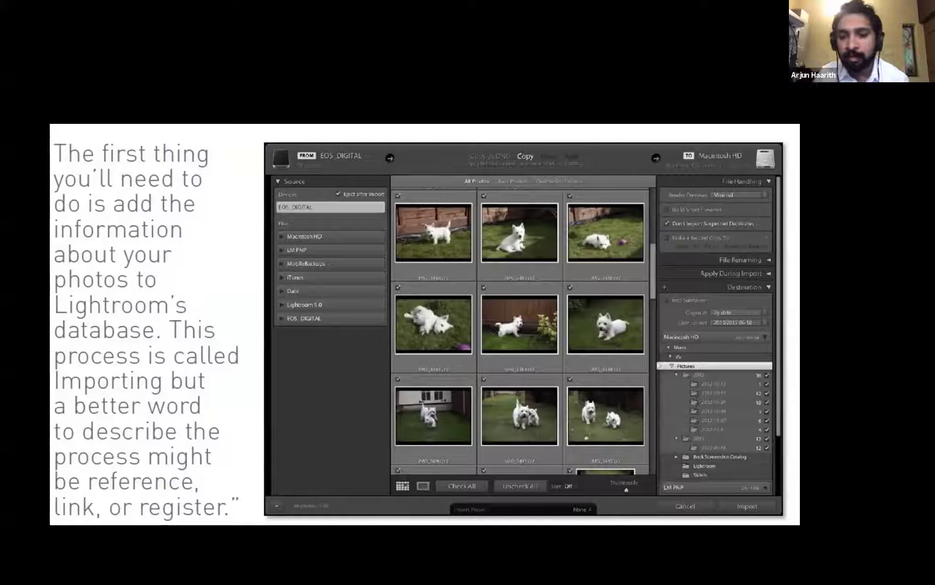
# Advance to The Lightroom Workspace slide with its labelled interface diagram.
pyautogui.click(625, 380)
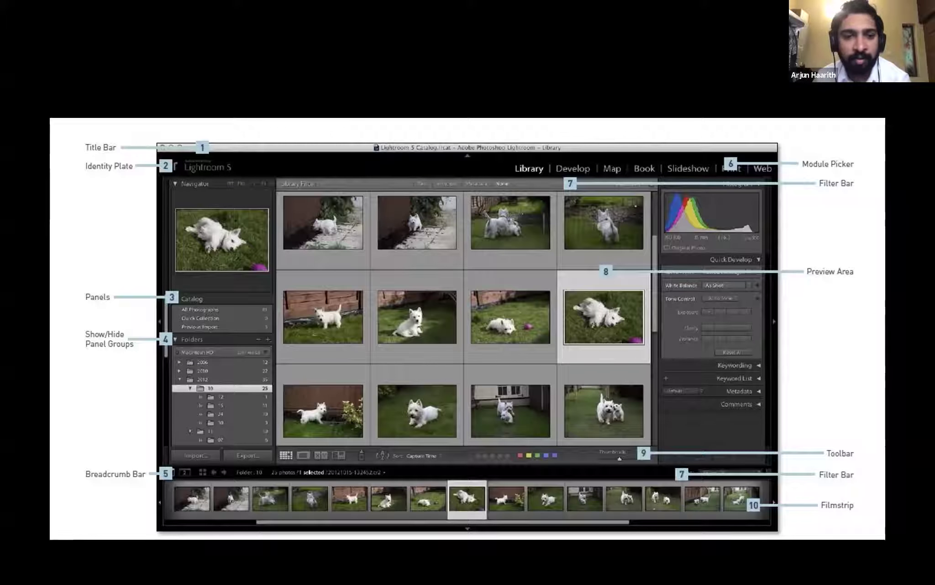
# Reveal the next annotation arrow on the diagram, then advance to the Smart Preview slide.
pyautogui.press('Right')
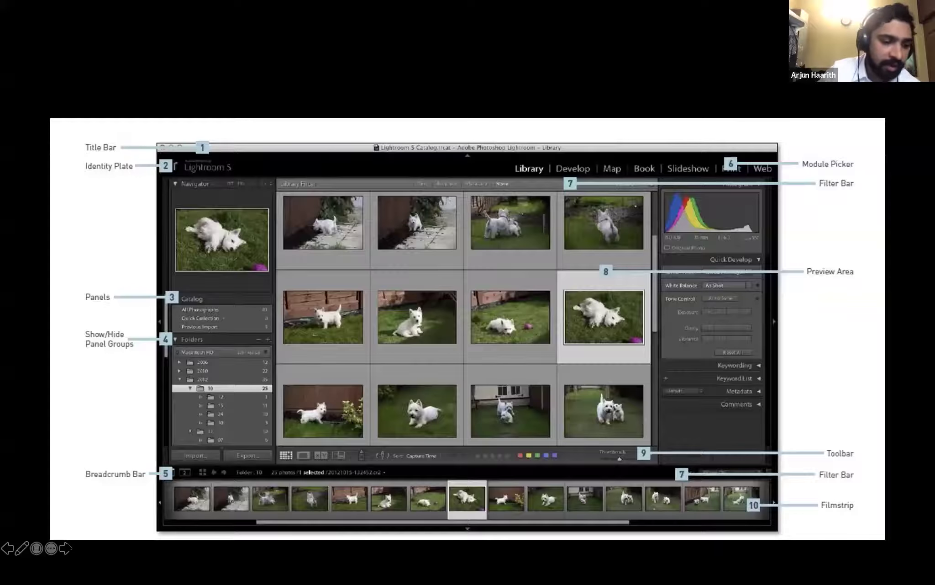
pyautogui.click(65, 548)
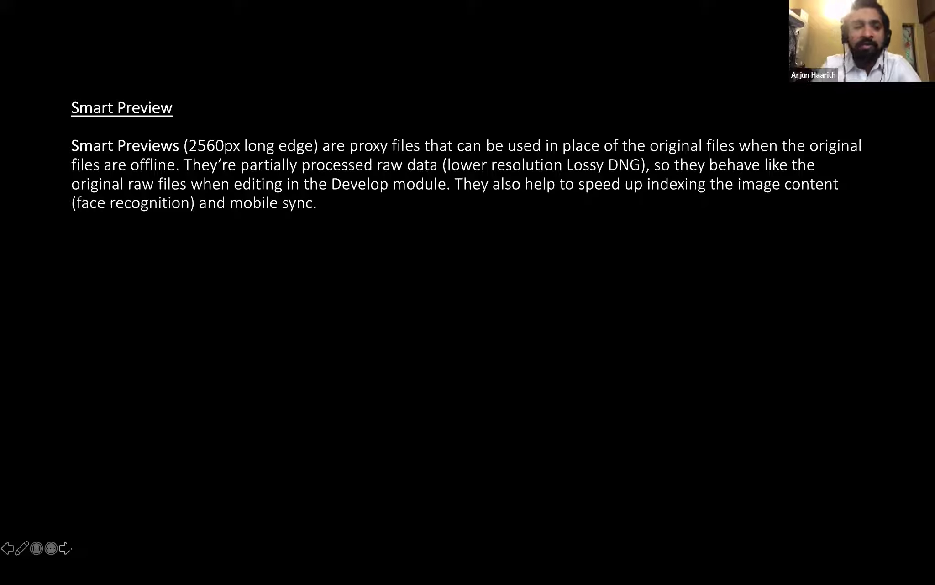
# Advance to the Different views slide introducing Grid view.
pyautogui.press('Right')
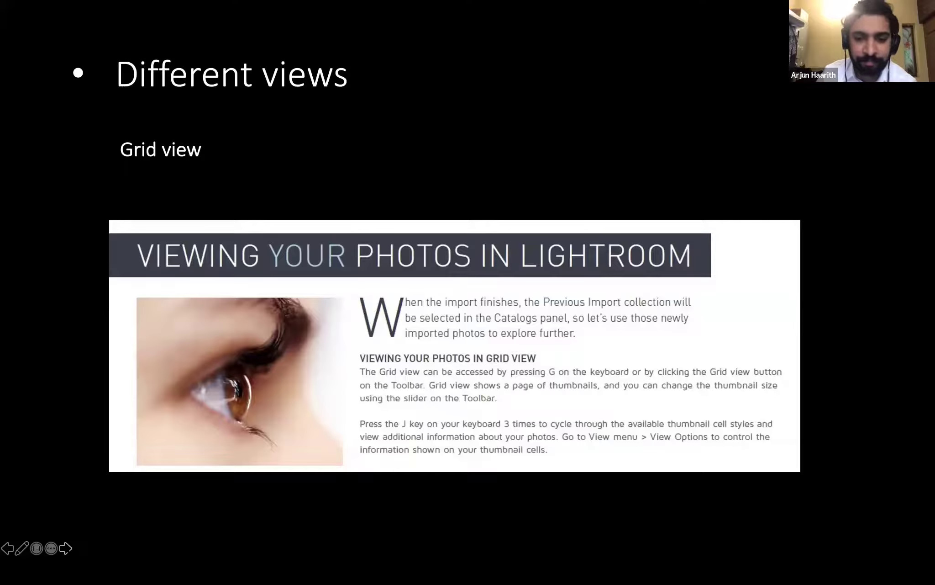
# Step through the grid screenshot slides, ending on the thumbnail-cell diagram labelling Flag, Stack and Badges.
pyautogui.press('Right')
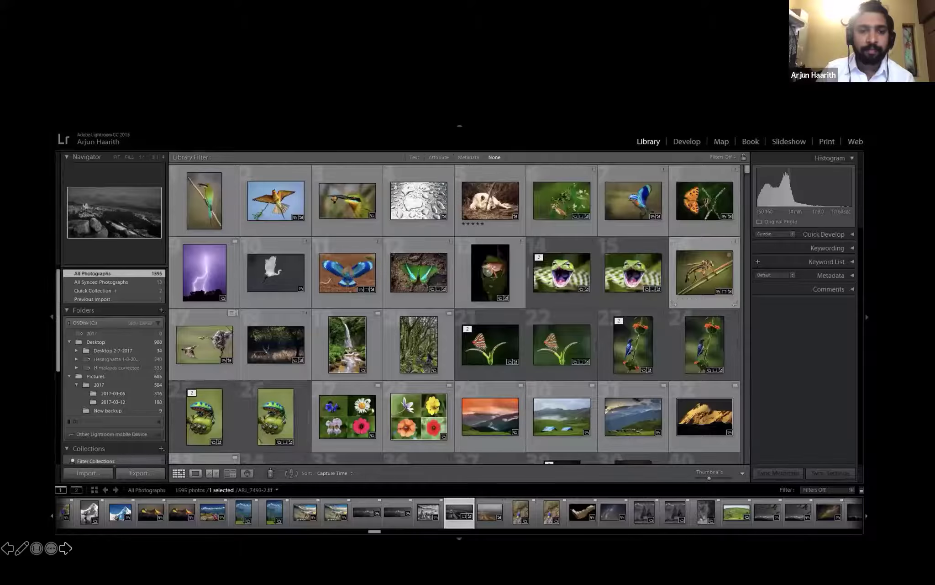
pyautogui.press('Right')
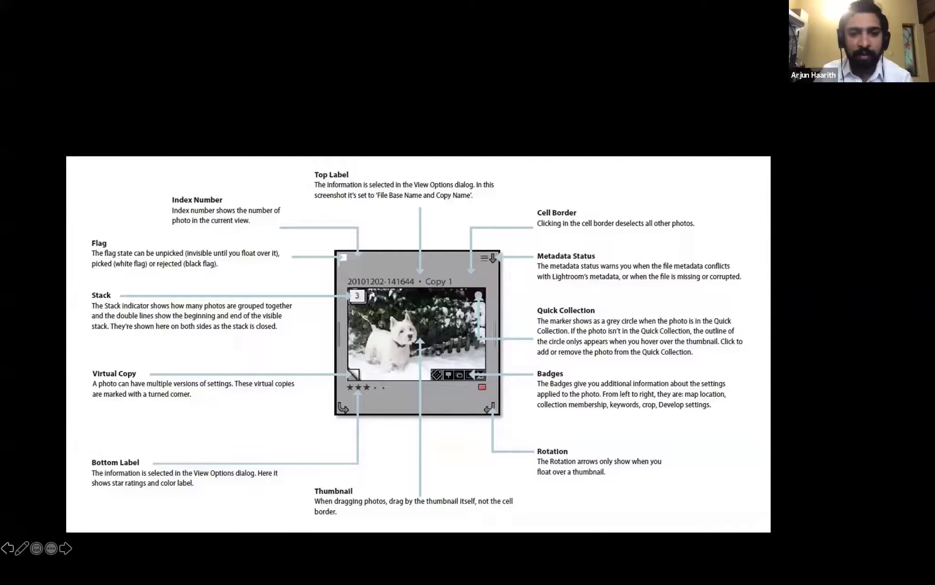
pyautogui.press('Right')
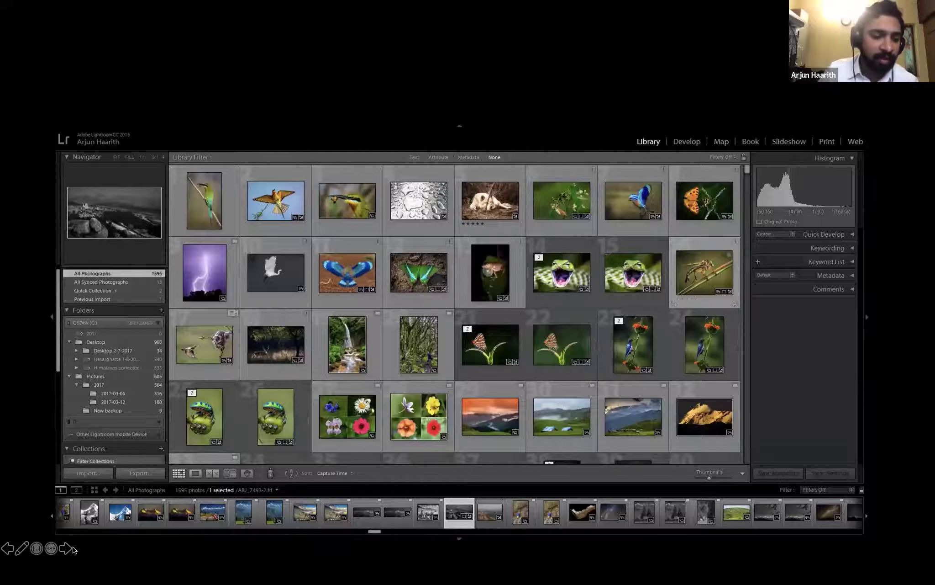
pyautogui.press('Left')
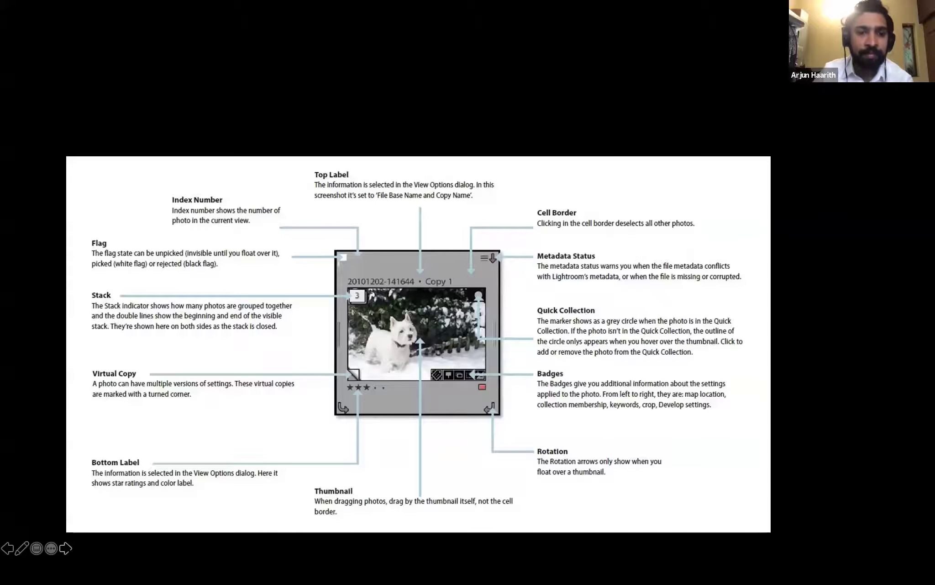
# Advance to the Loupe view slide showing the Purple Sunbird nest photo.
pyautogui.click(66, 548)
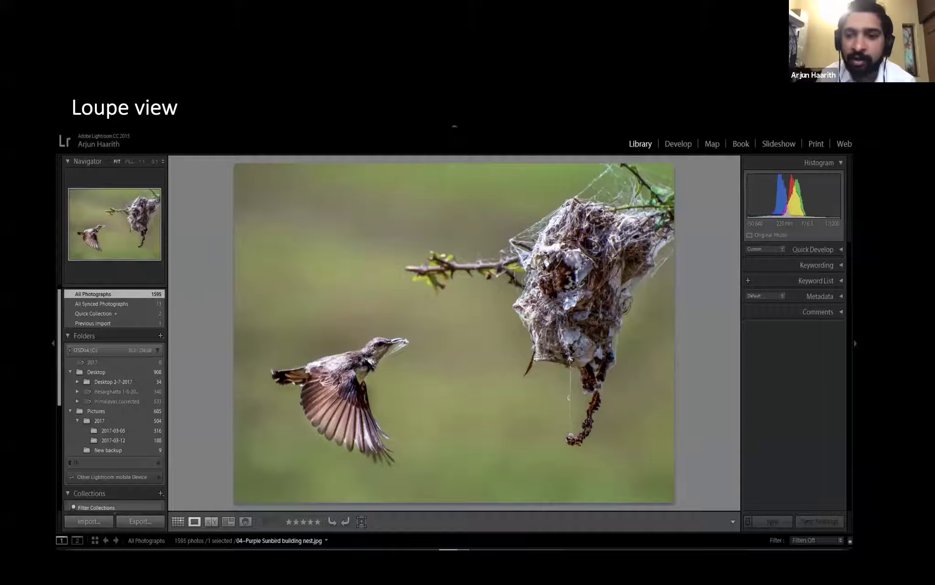
# Advance to the Survey view slide with four similar butterfly photos.
pyautogui.click(66, 548)
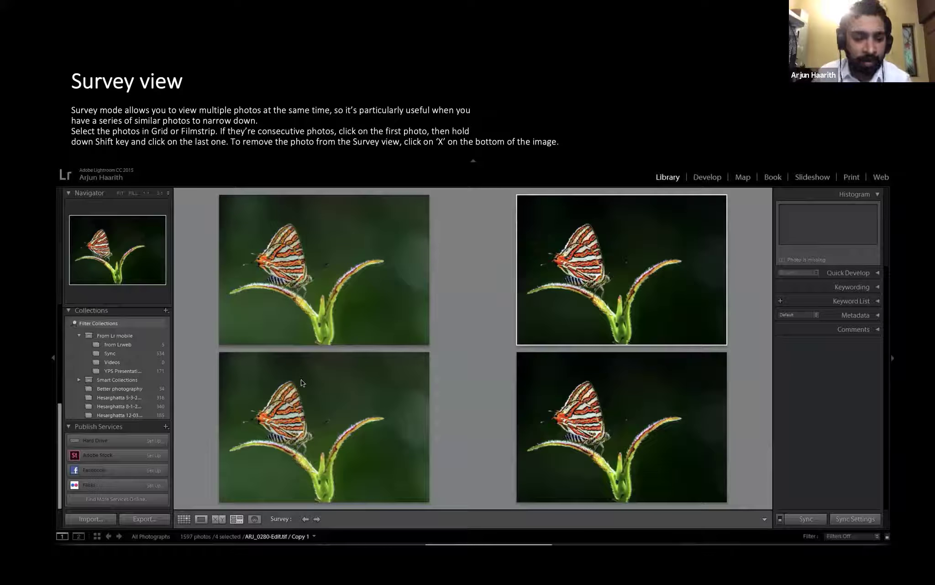
# Advance to the Compare view slide with two sunbird photos as Select and Candidate.
pyautogui.click(65, 548)
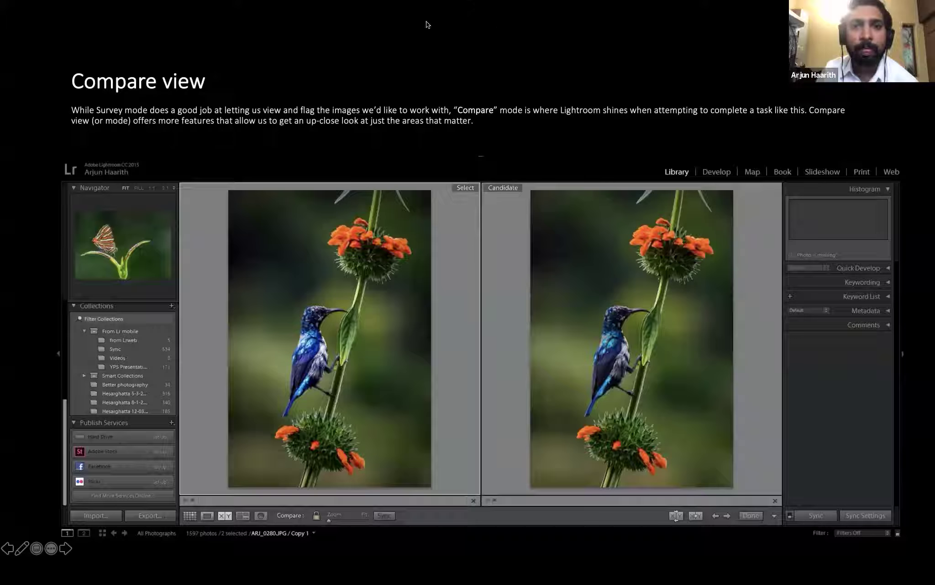
# Draw a red annotation line from the Candidate photo toward Slideshow, then switch to Lightroom.
pyautogui.moveTo(530, 214); pyautogui.dragTo(821, 161)
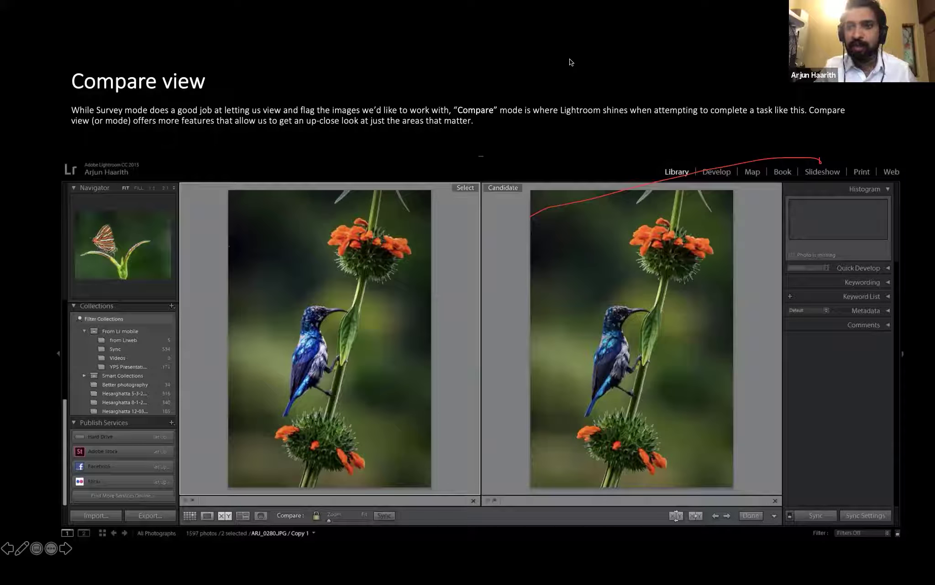
pyautogui.press('super+Tab')
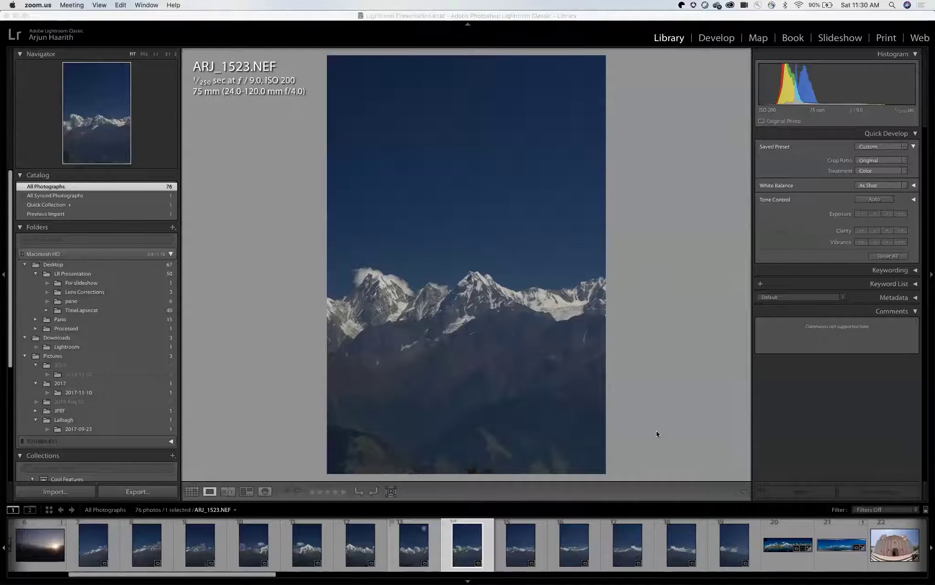
# Bring Lightroom to the front and return to Grid view with the G shortcut.
pyautogui.click(643, 223)
pyautogui.press('g')
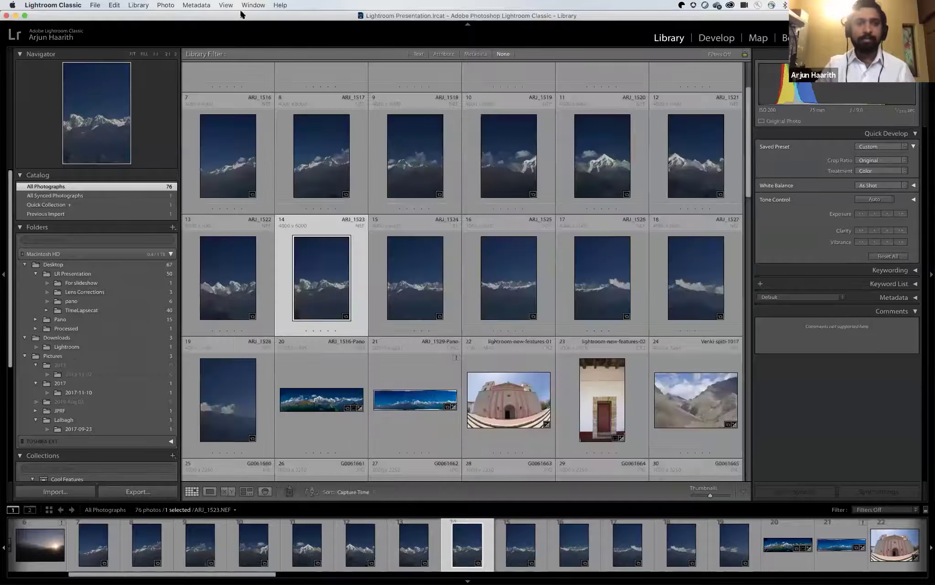
pyautogui.click(226, 6)
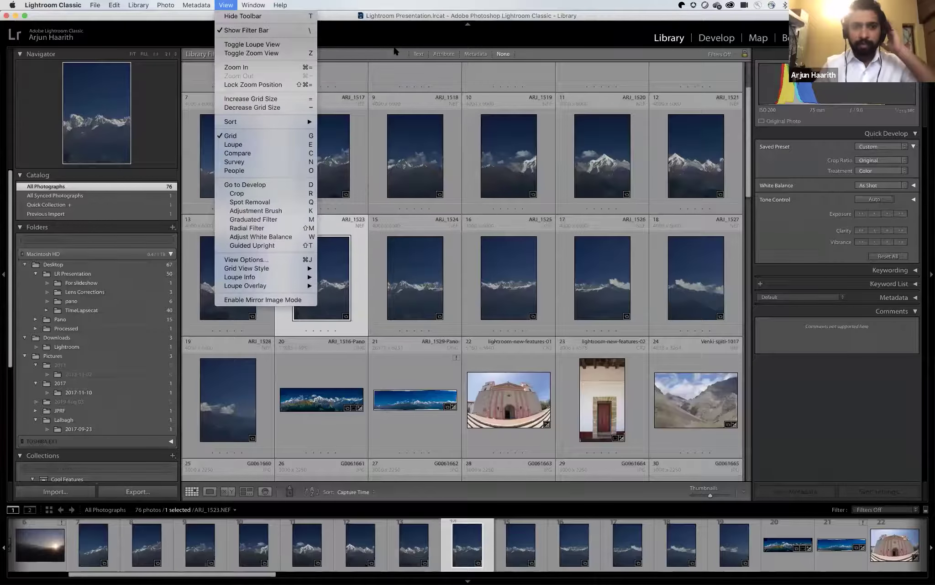
pyautogui.click(539, 43)
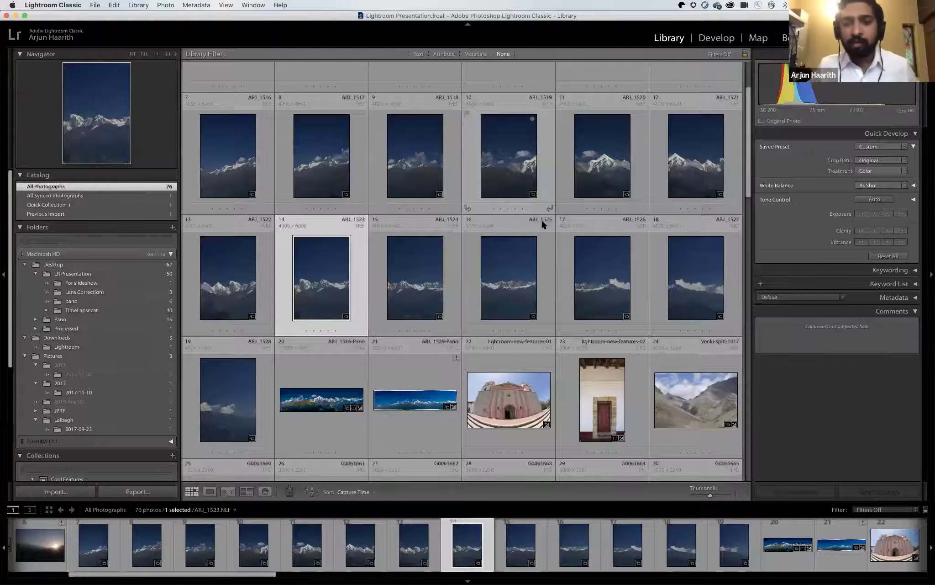
# Scroll up and down through the 76-photo catalogue thumbnail grid.
pyautogui.scroll(3, 543, 223)
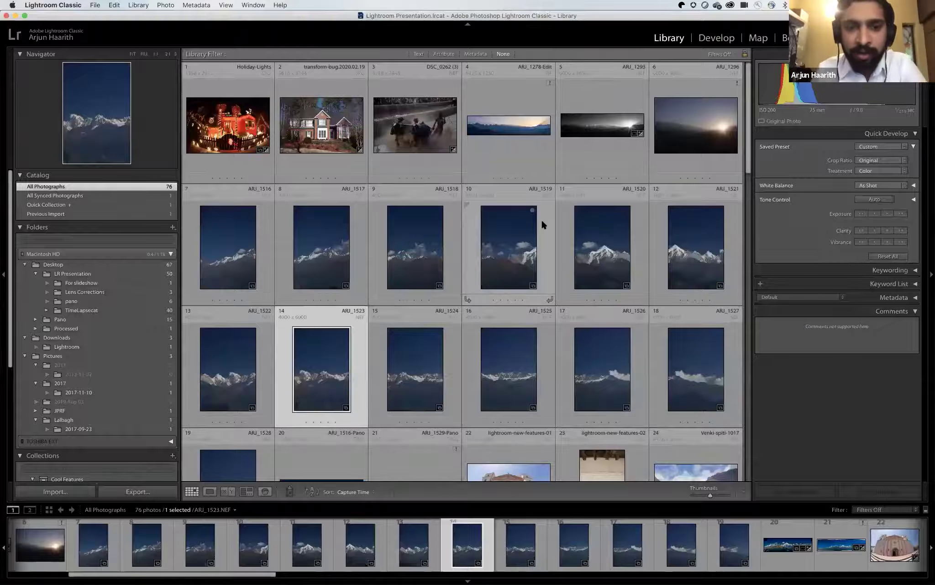
pyautogui.scroll(-1, 542, 221)
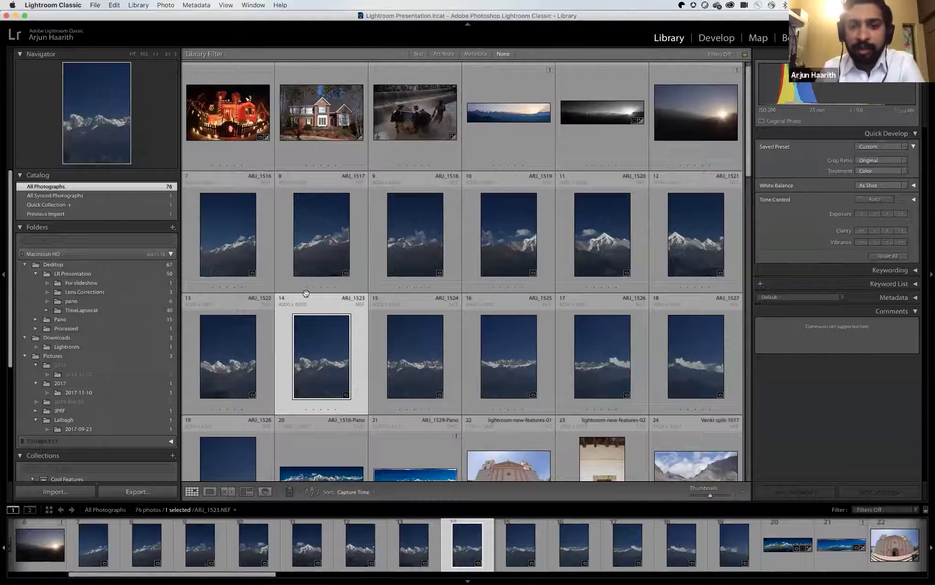
pyautogui.scroll(-5, 306, 293)
pyautogui.scroll(5, 307, 294)
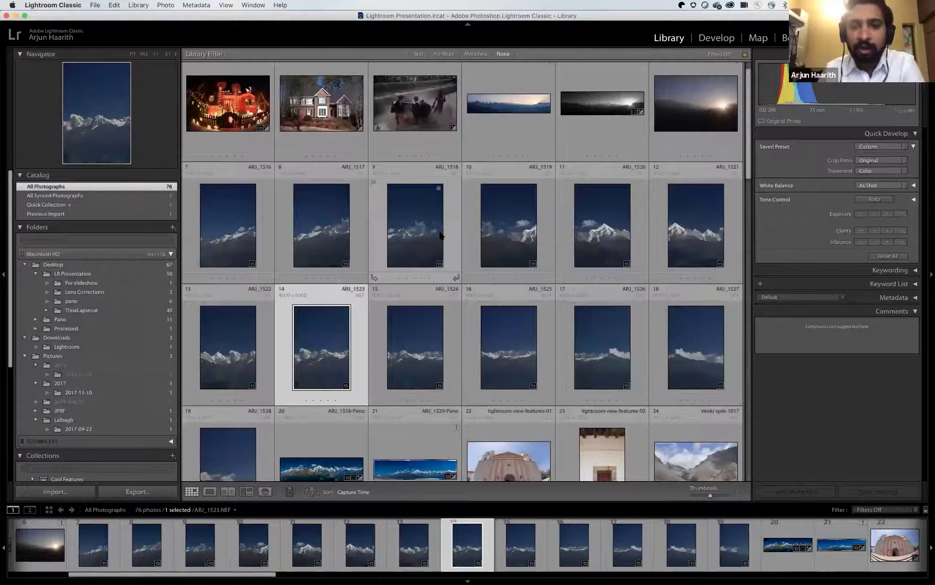
pyautogui.scroll(-12, 440, 235)
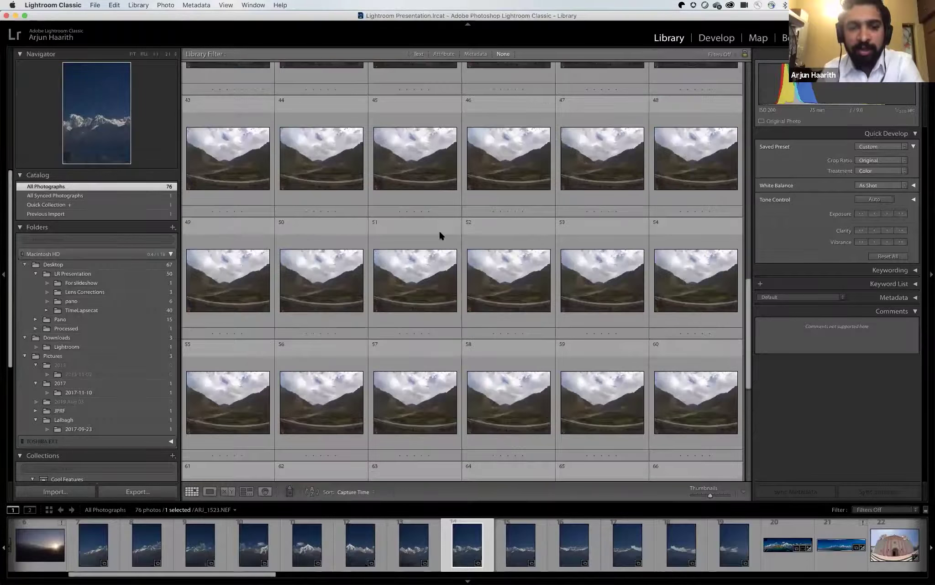
pyautogui.scroll(-3, 439, 232)
pyautogui.scroll(12, 439, 232)
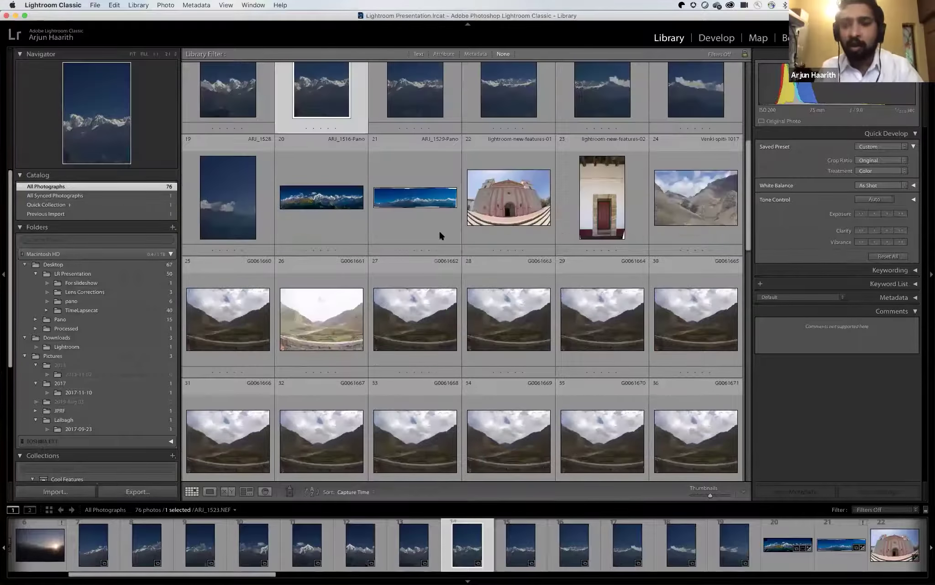
pyautogui.scroll(3, 440, 235)
pyautogui.scroll(-2, 440, 235)
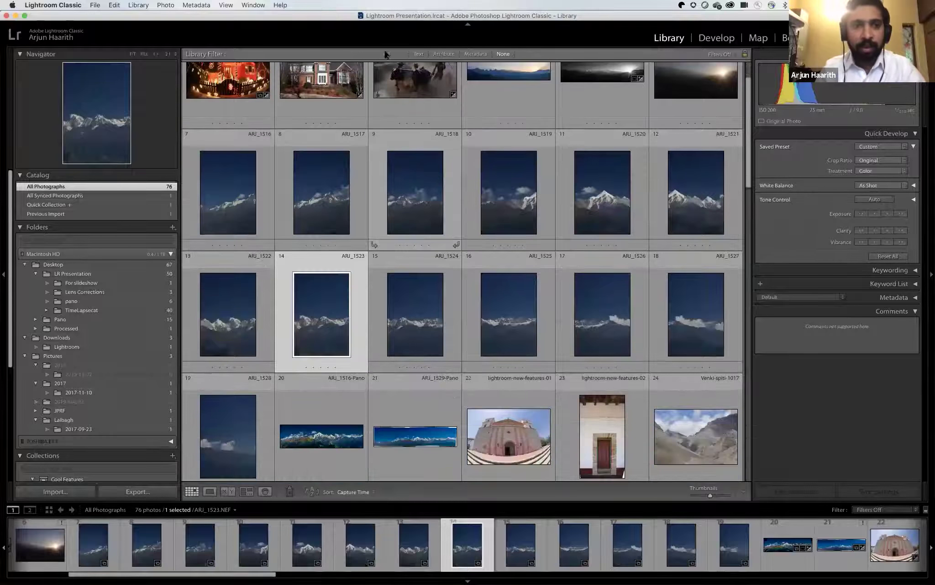
pyautogui.click(228, 5)
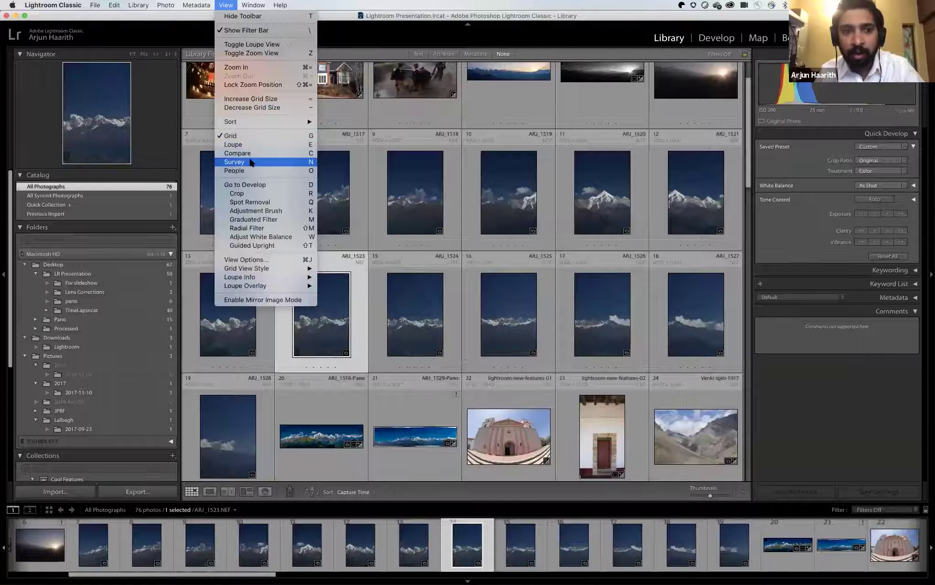
pyautogui.press('Escape')
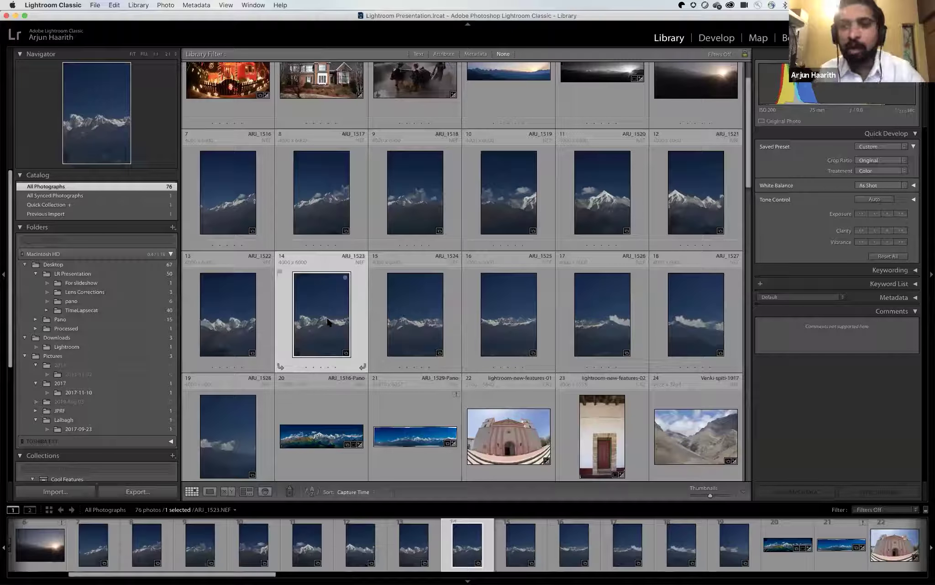
pyautogui.moveTo(328, 322)
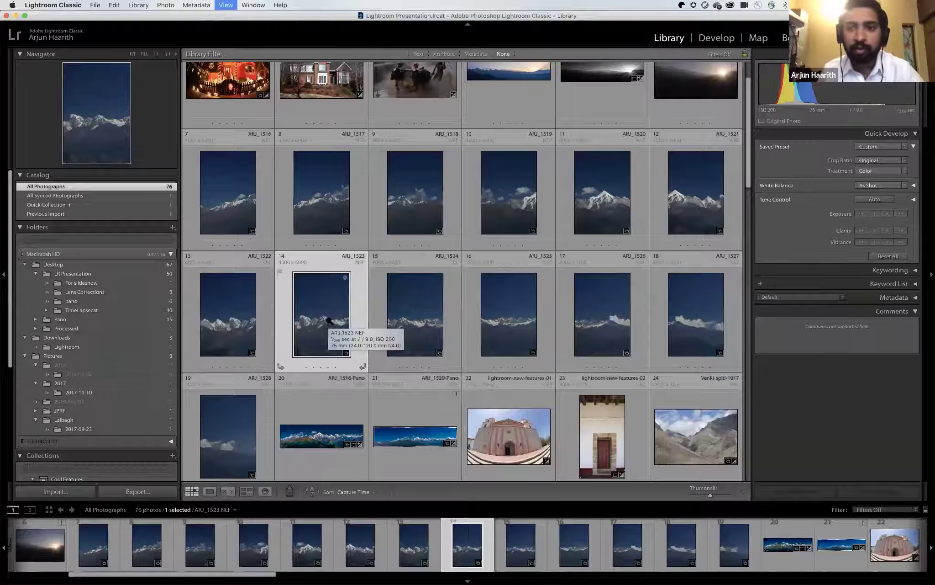
# Open ARJ_1523.NEF in Loupe view, zoom in on the lower mountain face, then return to Fit.
pyautogui.doubleClick(329, 321)
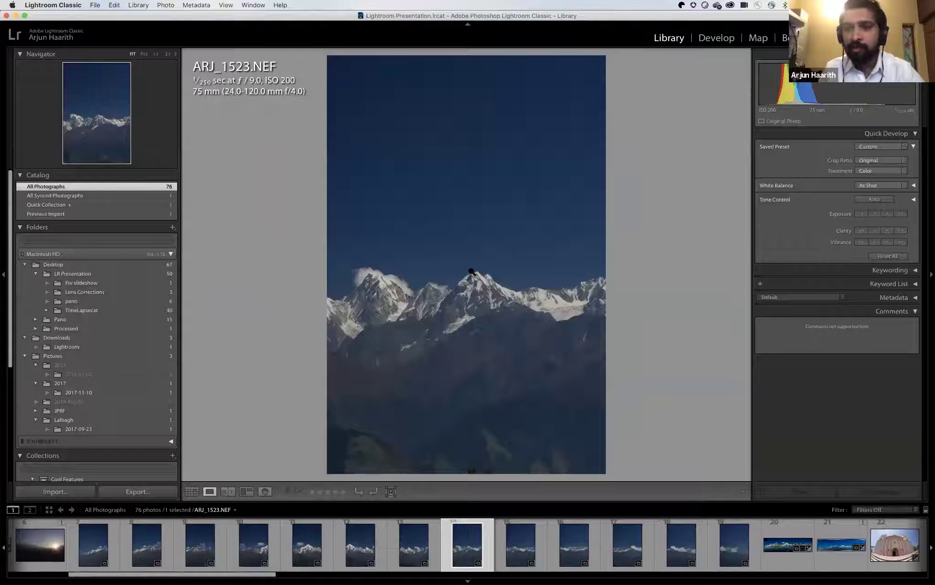
pyautogui.moveTo(470, 345); pyautogui.dragTo(471, 114)
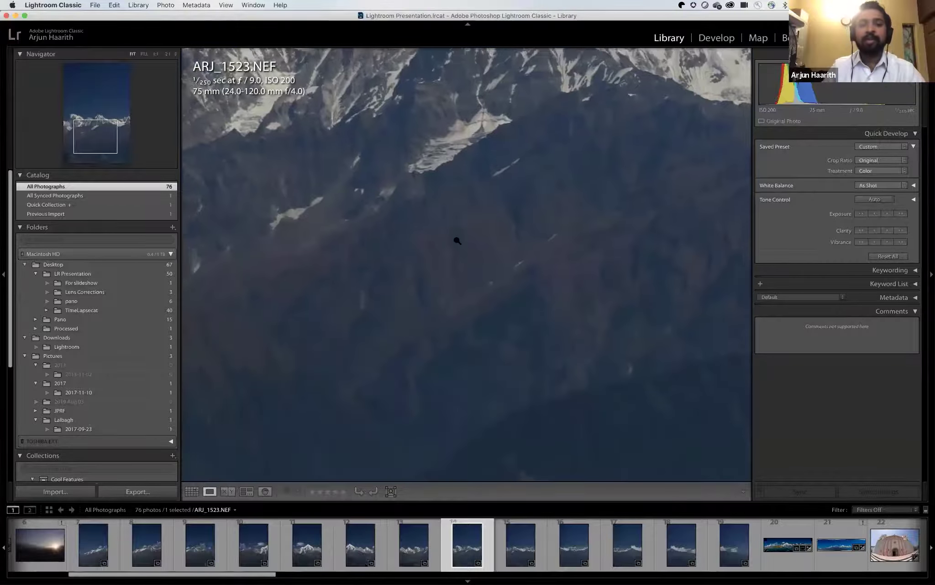
pyautogui.click(457, 240)
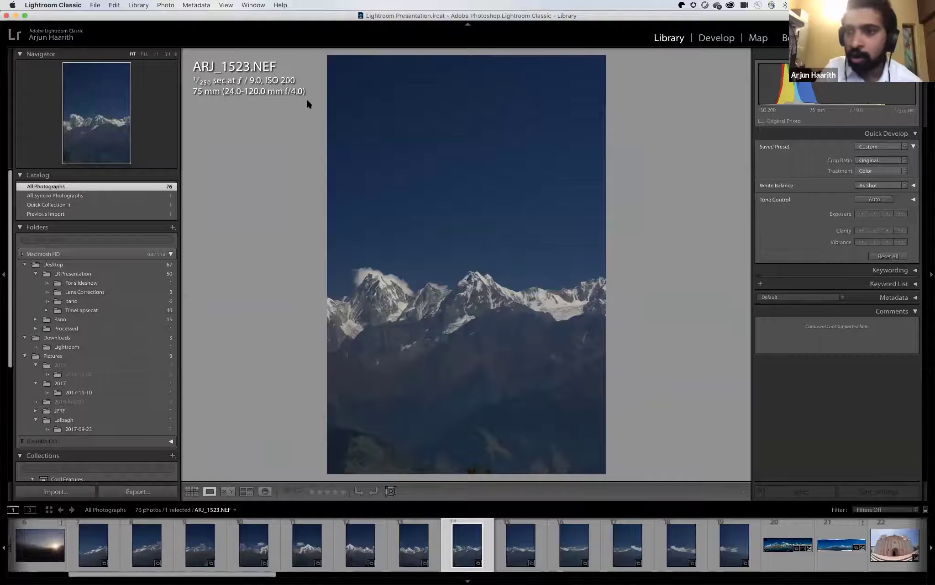
pyautogui.click(226, 6)
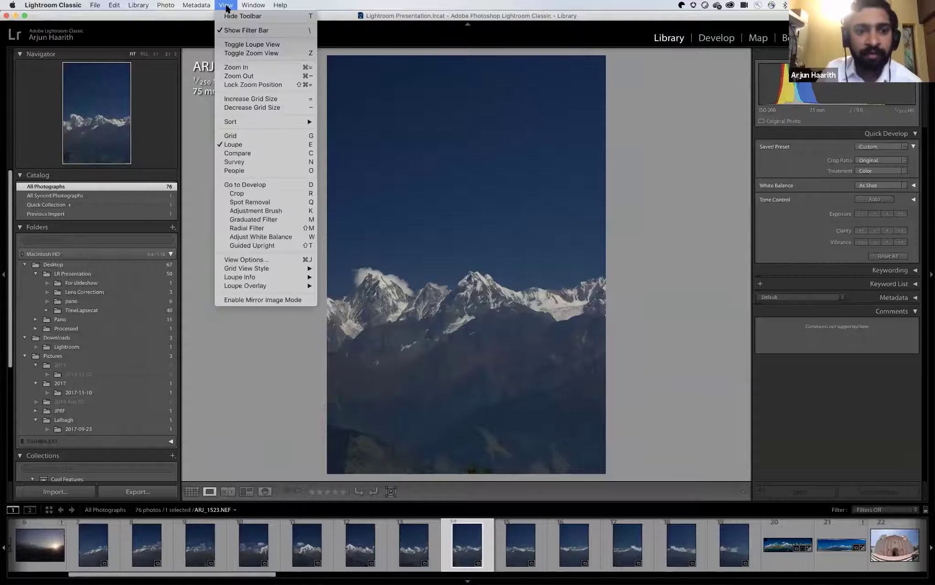
pyautogui.click(189, 250)
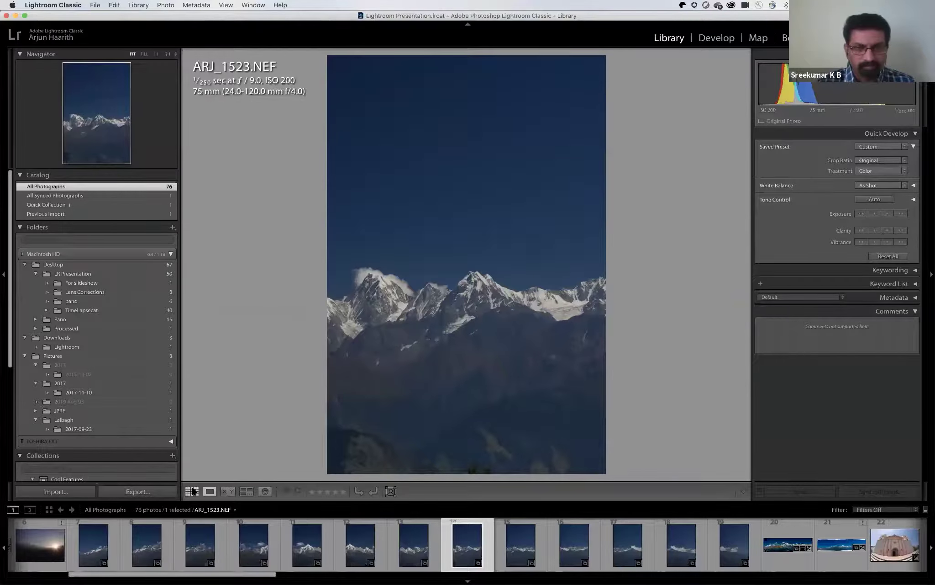
pyautogui.click(192, 491)
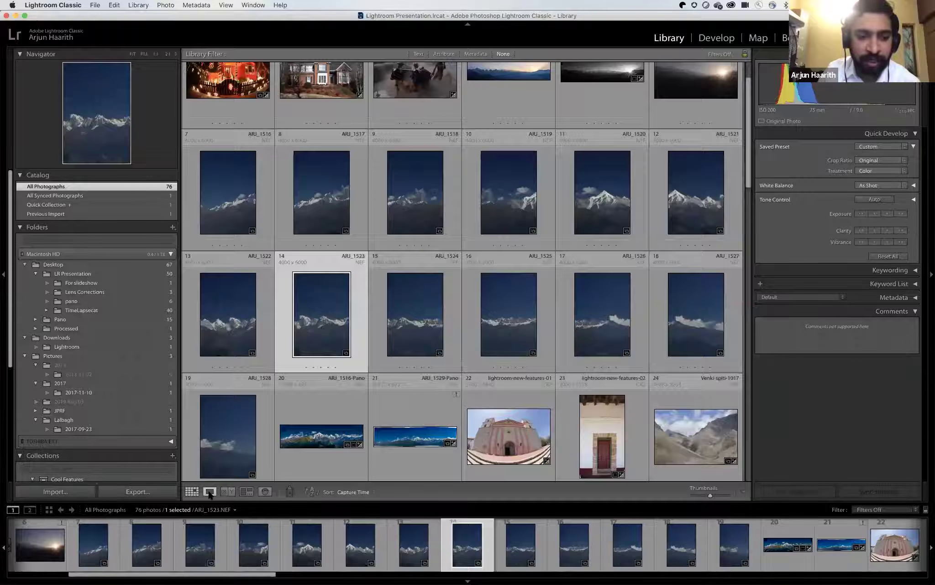
pyautogui.click(209, 491)
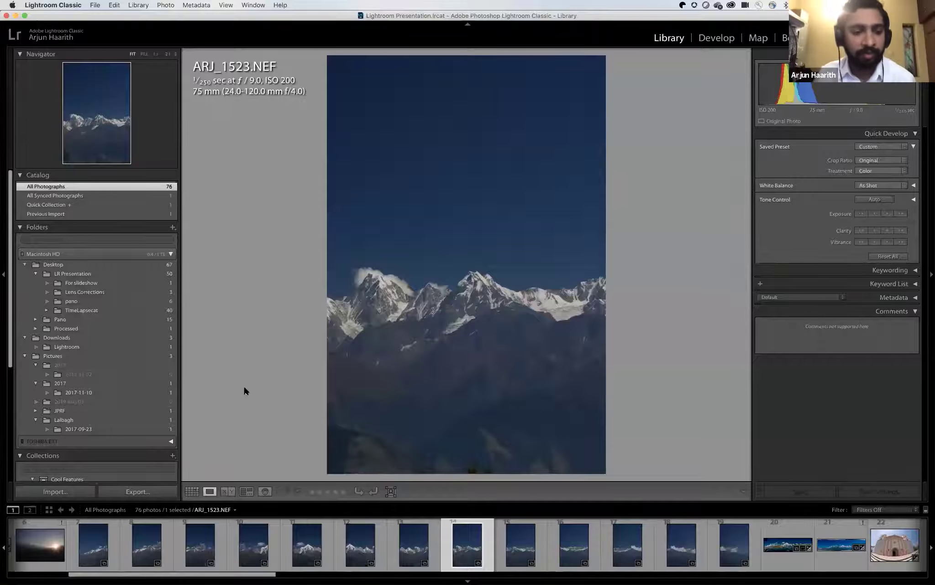
# Select ARJ_1527.NEF and ARJ_1528.NEF as the pair to compare.
pyautogui.click(232, 489)
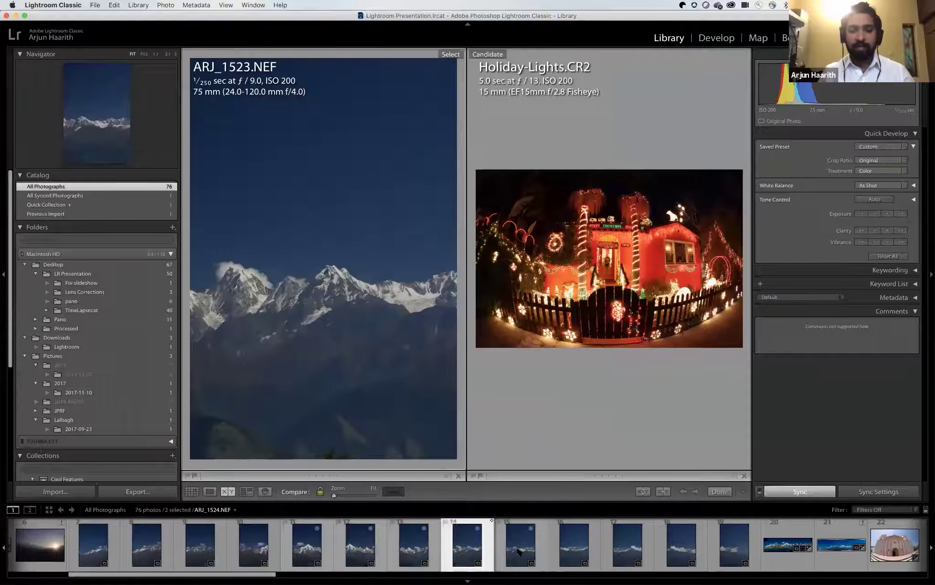
pyautogui.keyDown('super'); pyautogui.click(519, 550); pyautogui.keyUp('super')
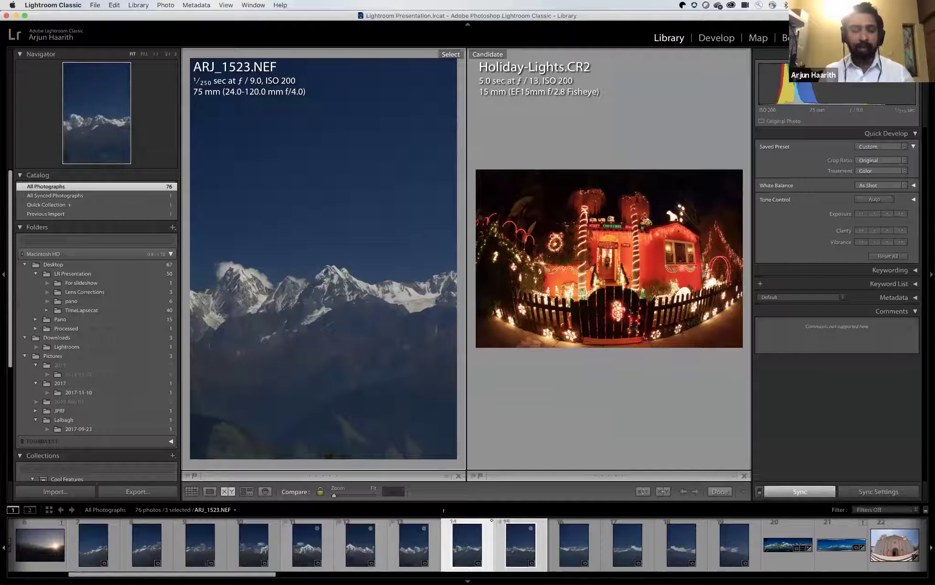
pyautogui.click(681, 546)
pyautogui.keyDown('super'); pyautogui.click(734, 545); pyautogui.keyUp('super')
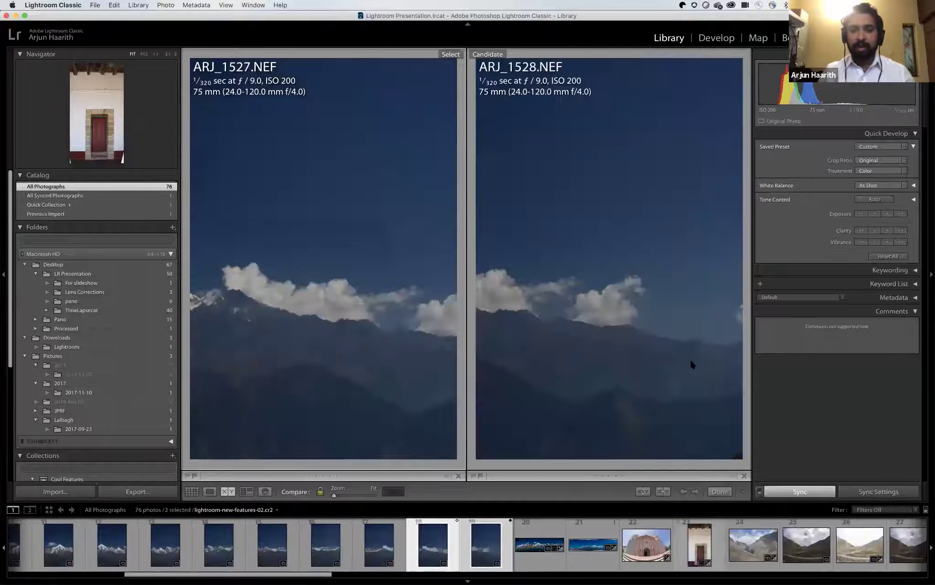
# Zoom both compared photos to 1:1, back to Fit, then to 1:1 again.
pyautogui.click(417, 277)
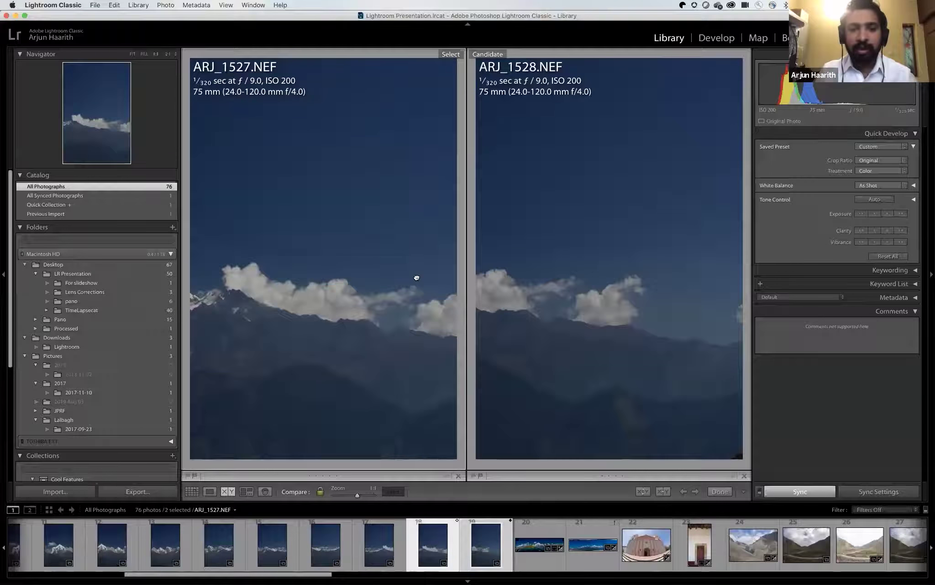
pyautogui.click(417, 279)
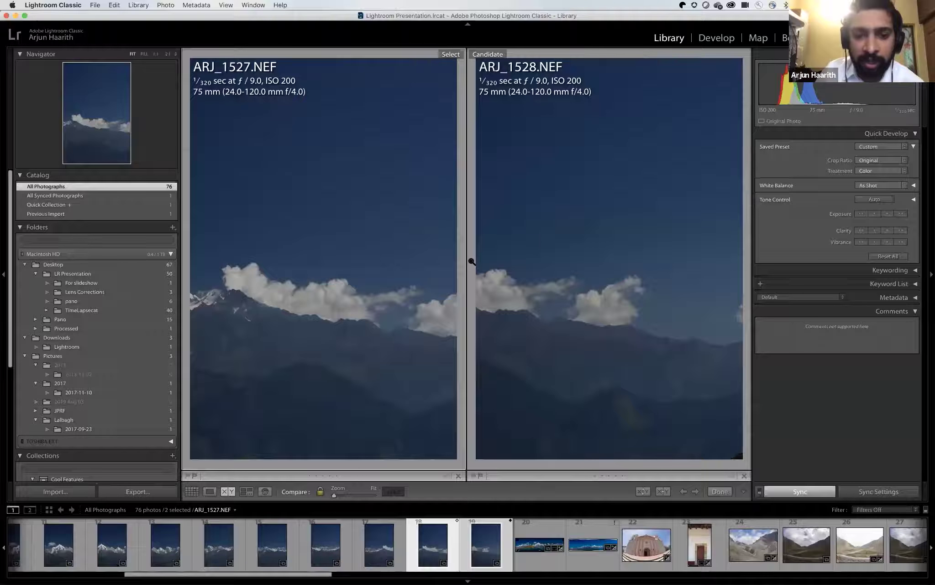
pyautogui.click(308, 305)
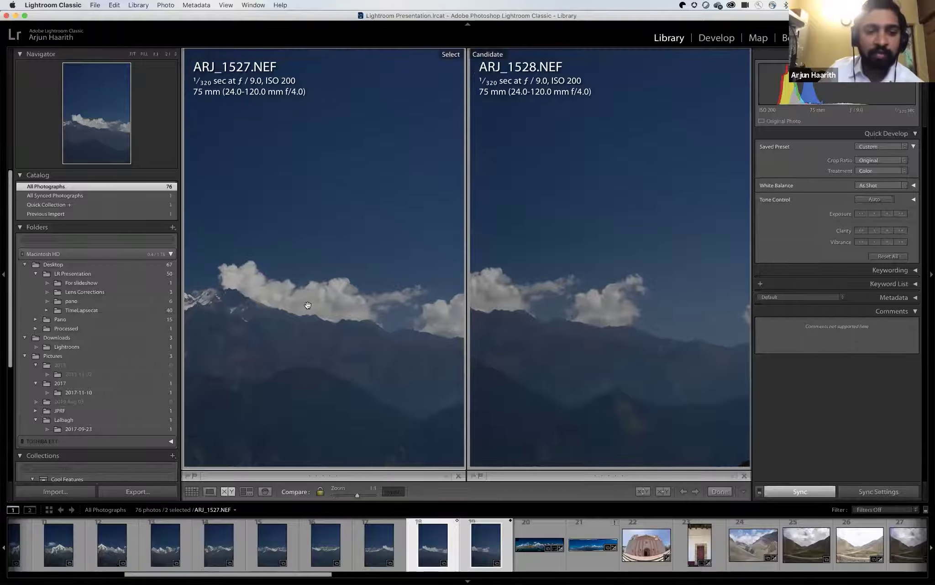
# Pan the linked 1:1 images to the left-hand mountain peak.
pyautogui.scroll(-5, 488, 152)
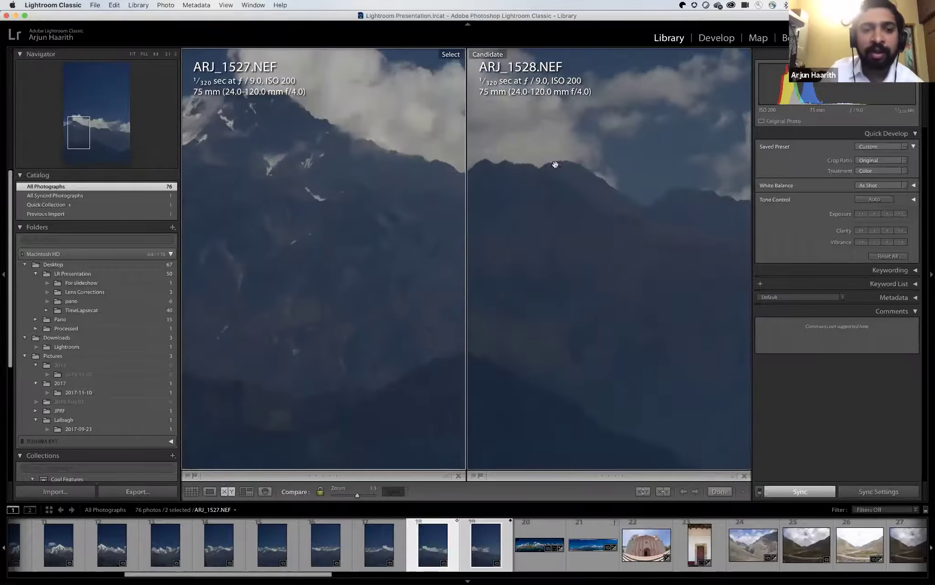
pyautogui.hscroll(-5, 570, 280)
pyautogui.moveTo(574, 281); pyautogui.dragTo(470, 274)
pyautogui.scroll(-2, 470, 274)
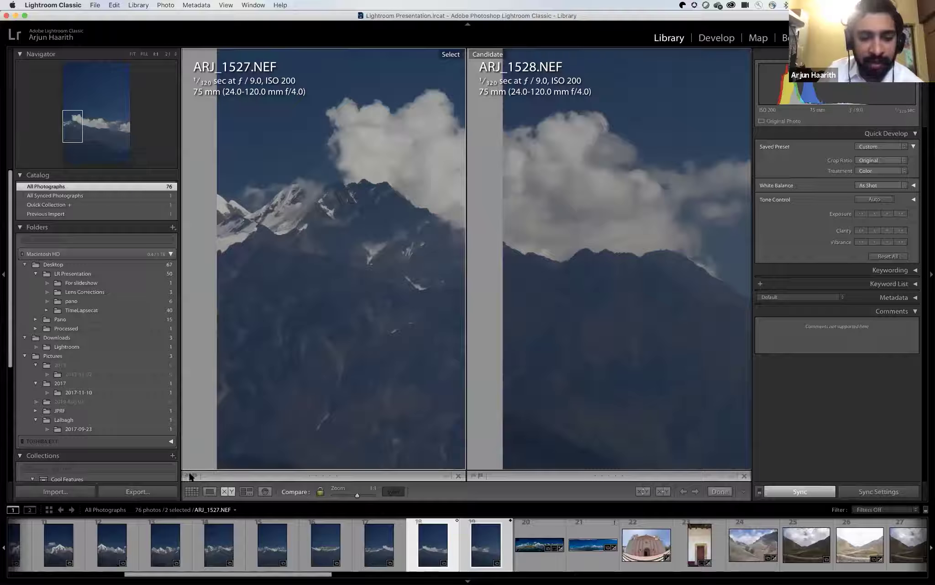
# Rate ARJ_1527 five stars, briefly clearing and then reapplying the rating.
pyautogui.click(337, 475)
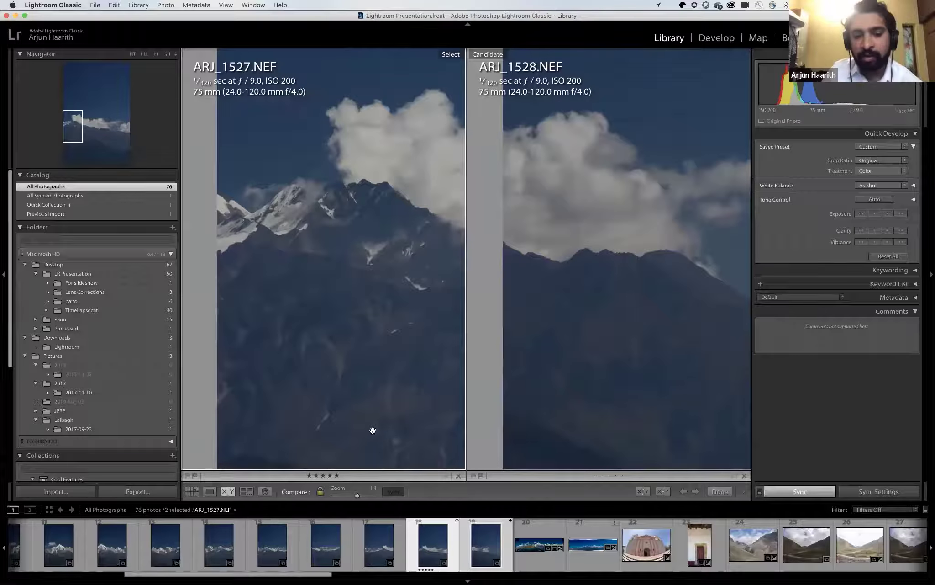
pyautogui.click(337, 477)
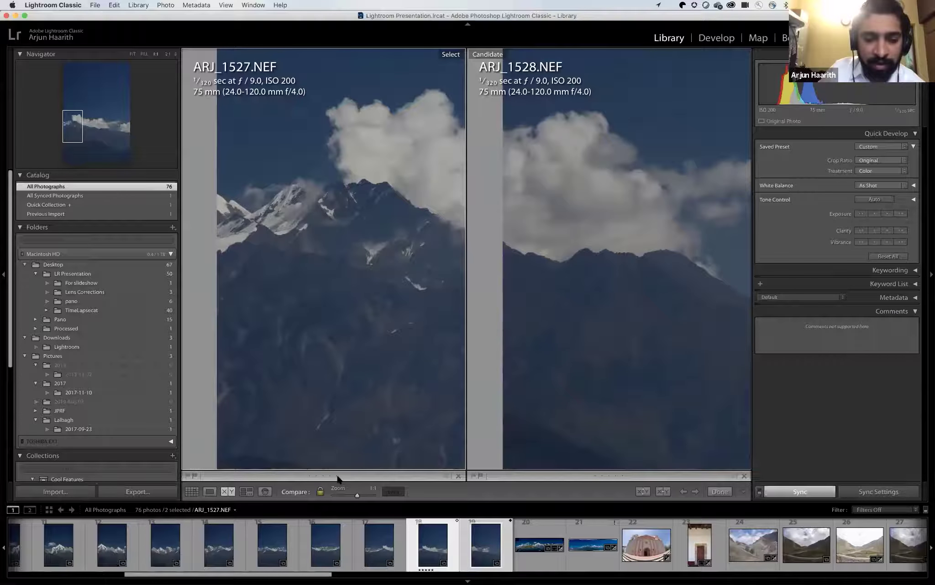
pyautogui.click(338, 477)
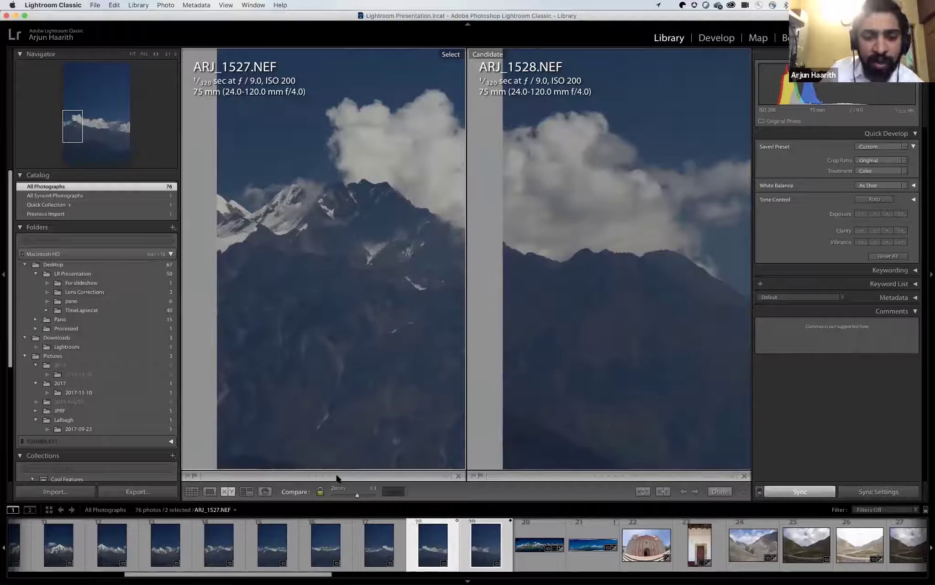
pyautogui.click(337, 476)
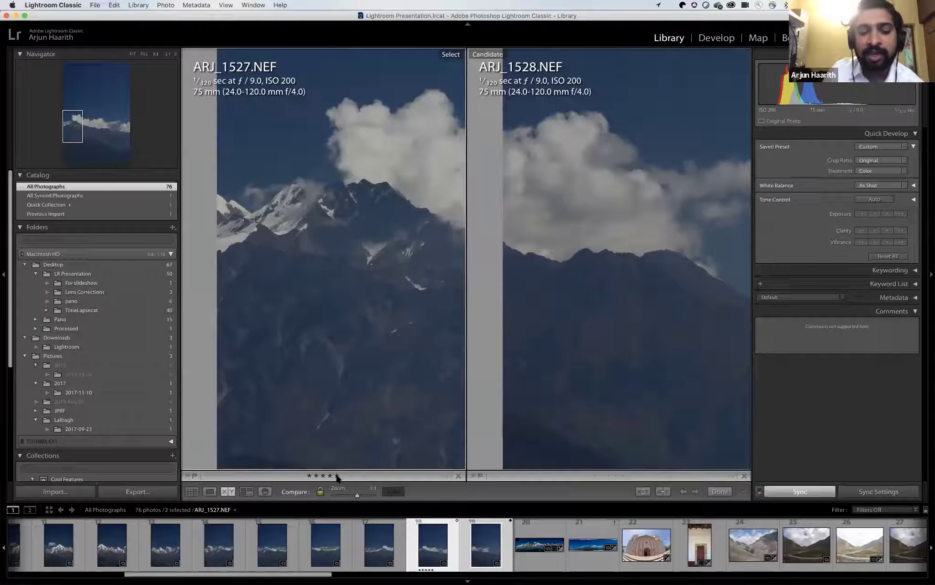
pyautogui.press('5')
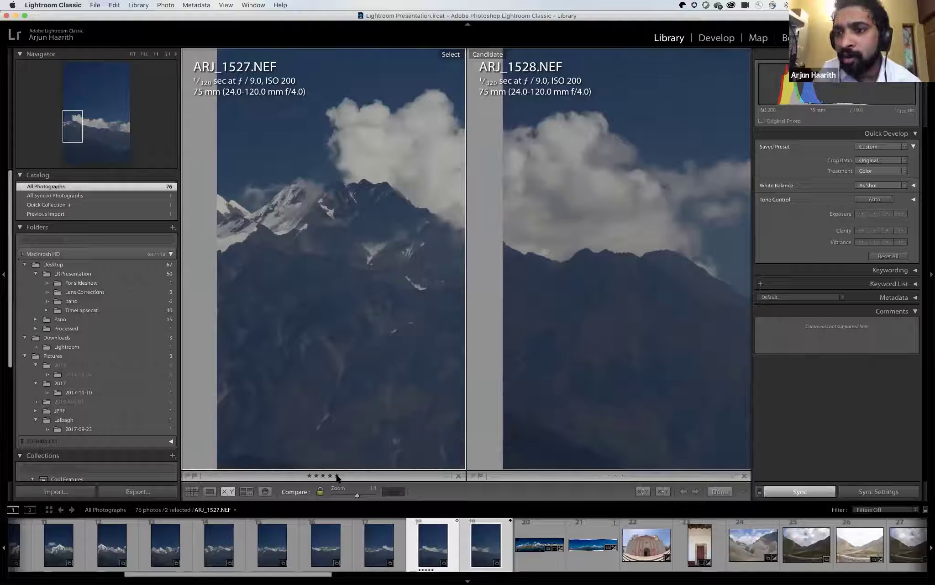
# Toggle ARJ_1527 between reject and pick, leave it picked, and fit both photos.
pyautogui.click(187, 475)
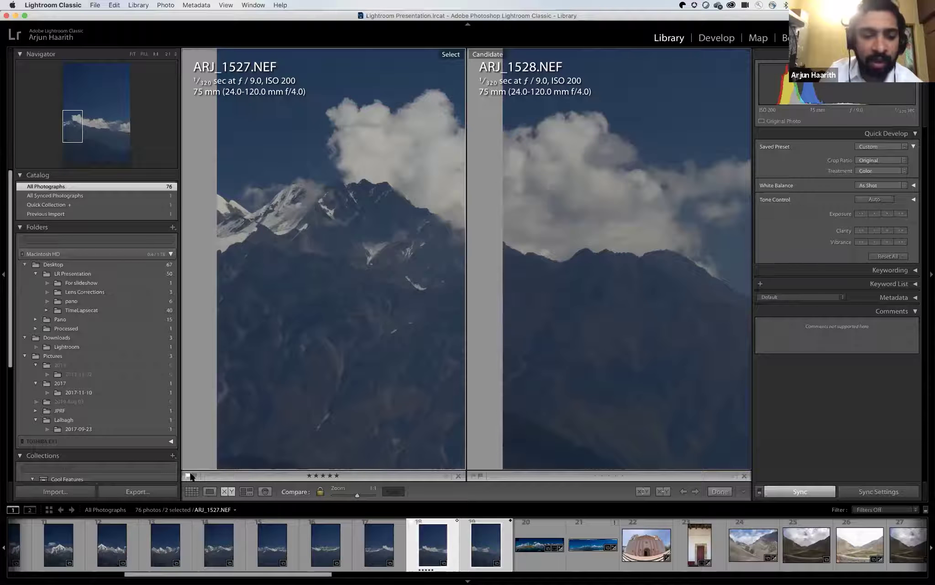
pyautogui.click(194, 475)
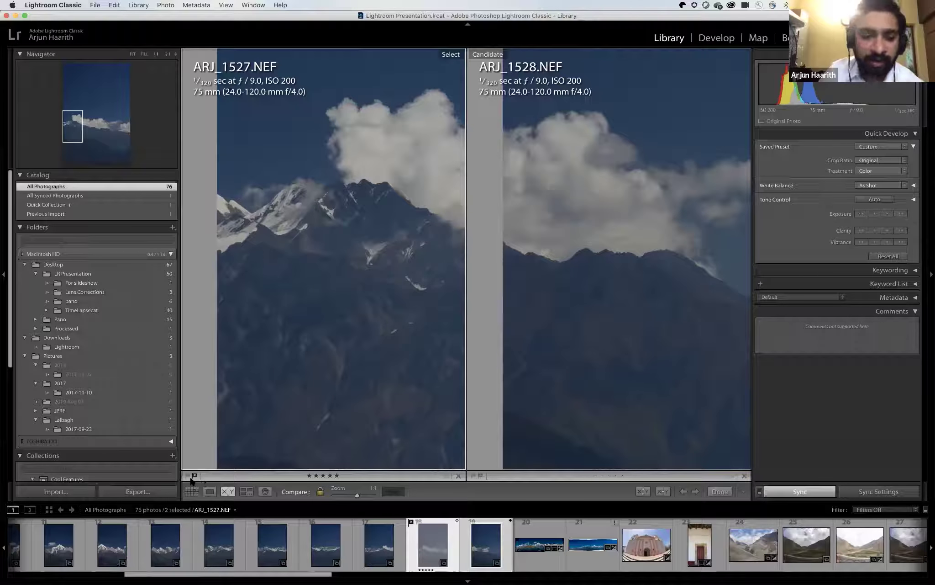
pyautogui.click(187, 475)
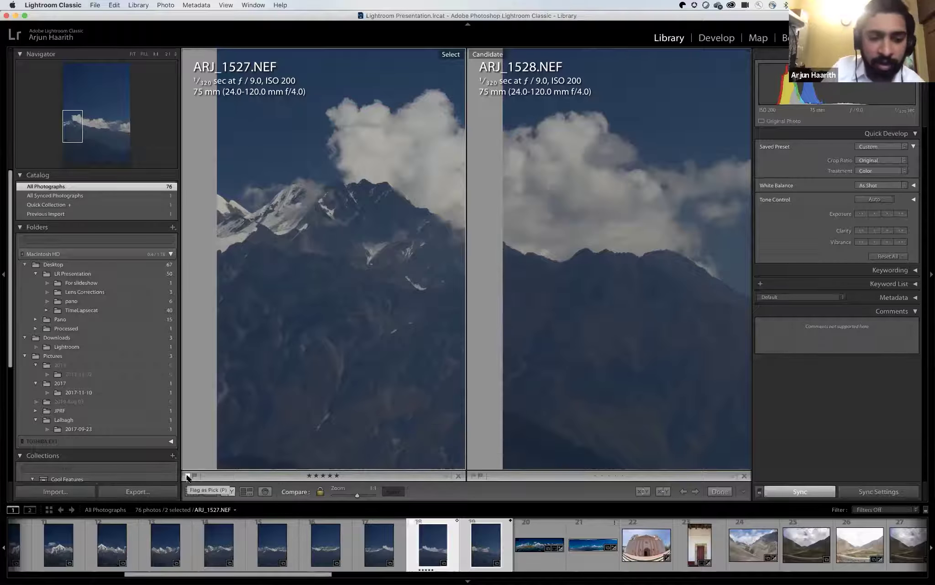
pyautogui.press('x')
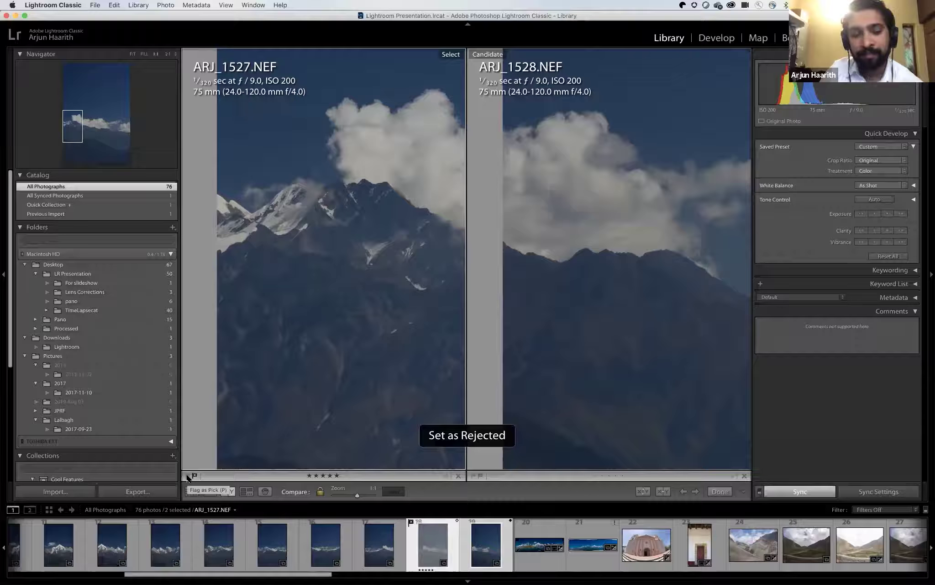
pyautogui.click(188, 476)
pyautogui.click(318, 300)
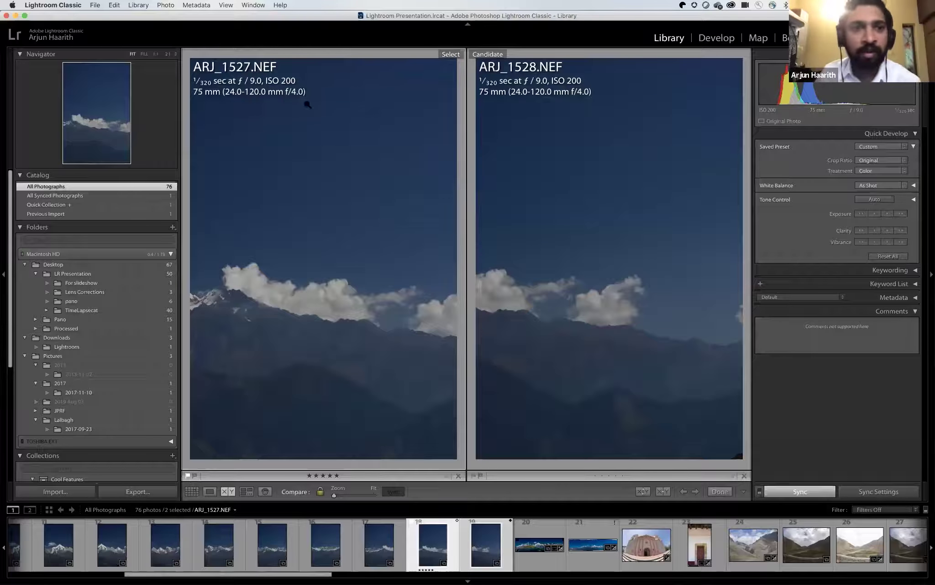
# View the Help menu's Library Module Shortcuts reference, dismiss it, and switch to Survey view.
pyautogui.click(277, 5)
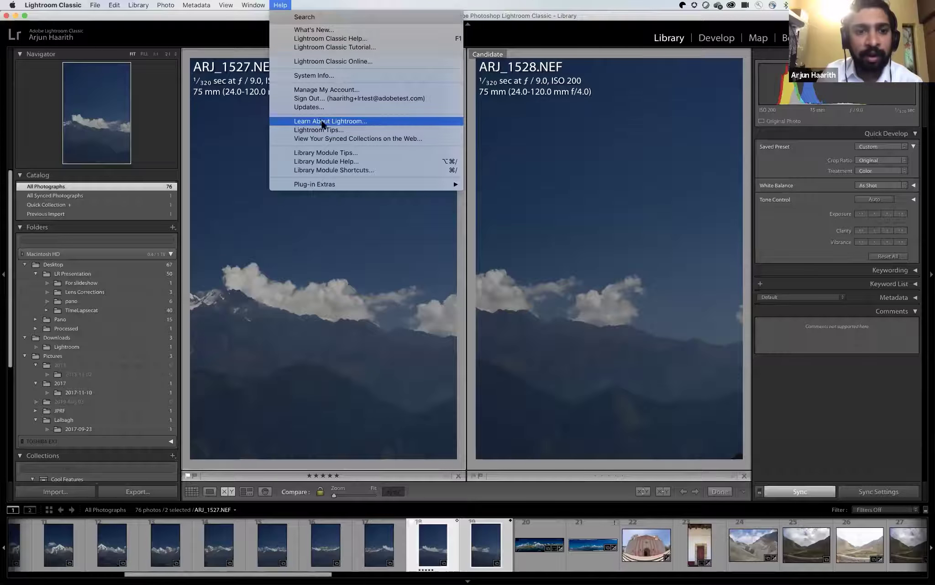
pyautogui.click(352, 171)
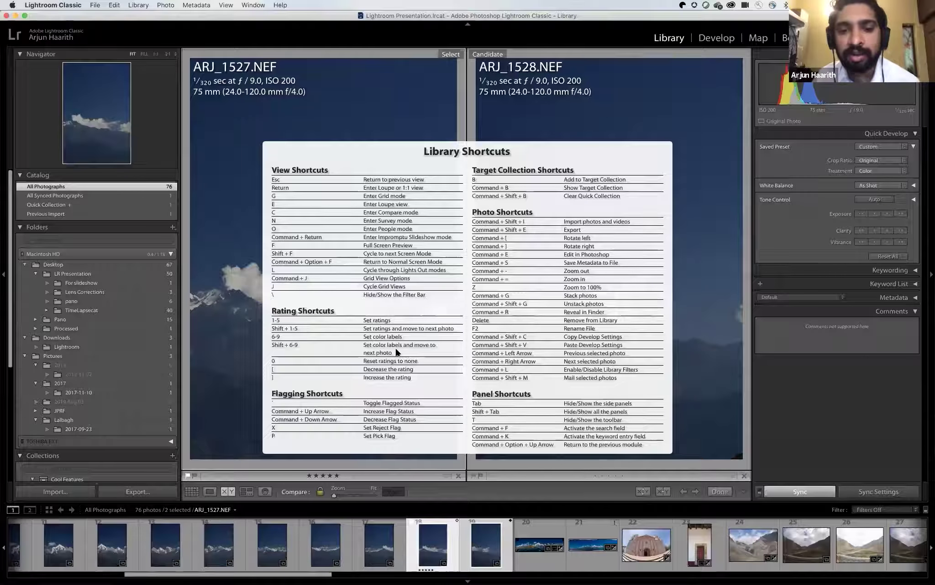
pyautogui.click(343, 112)
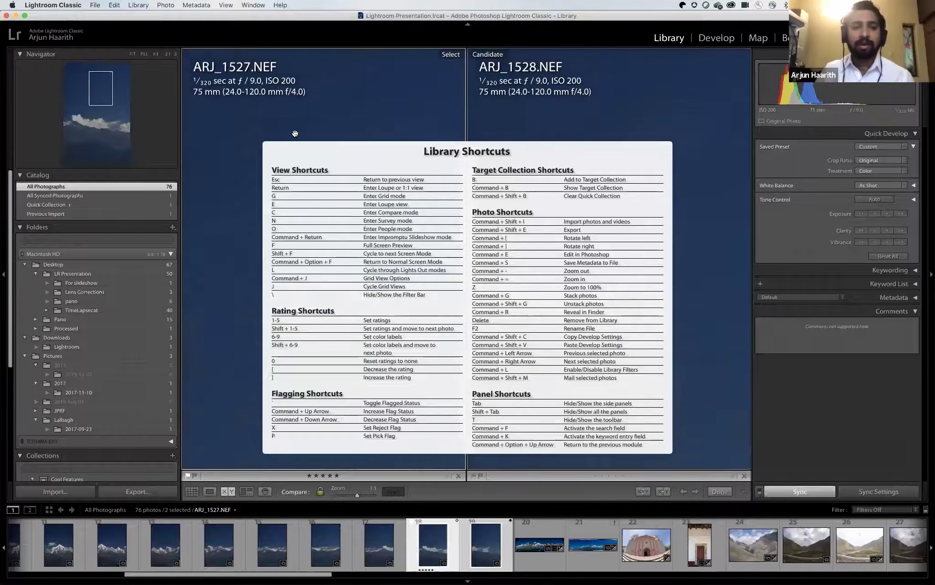
pyautogui.click(319, 232)
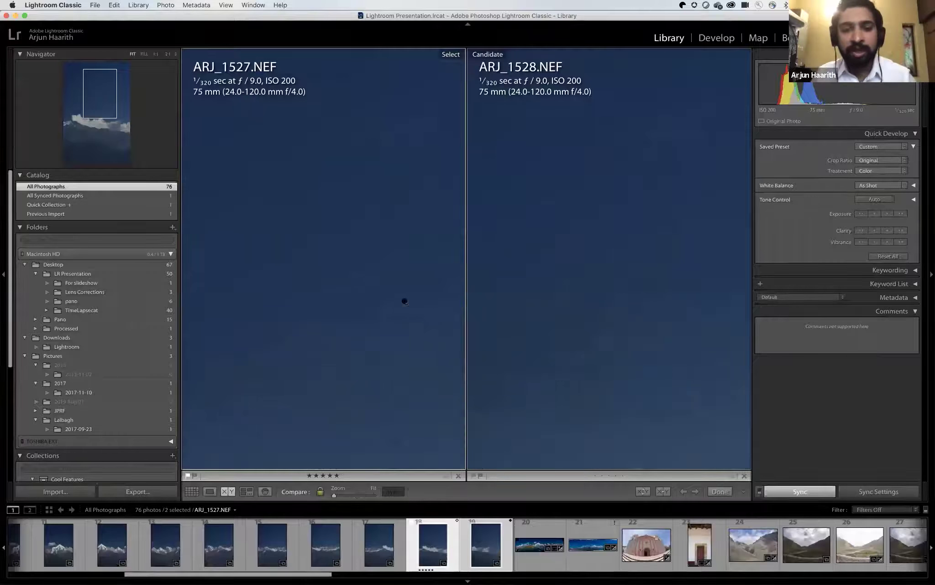
pyautogui.click(424, 317)
pyautogui.click(246, 491)
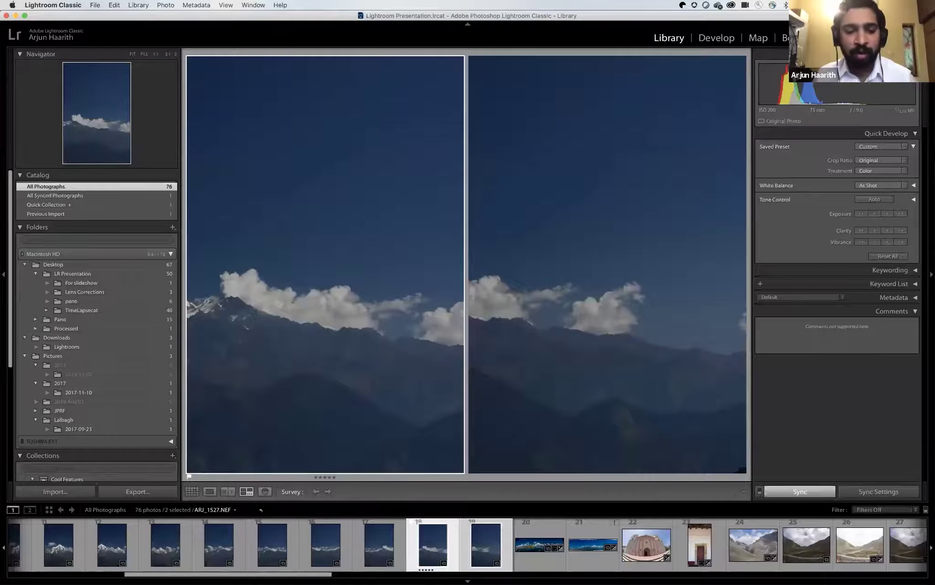
# Add photos 16 and 17 to the survey, try Compare, then return to Grid view.
pyautogui.keyDown('super'); pyautogui.click(377, 547); pyautogui.keyUp('super')
pyautogui.keyDown('super'); pyautogui.click(322, 553); pyautogui.keyUp('super')
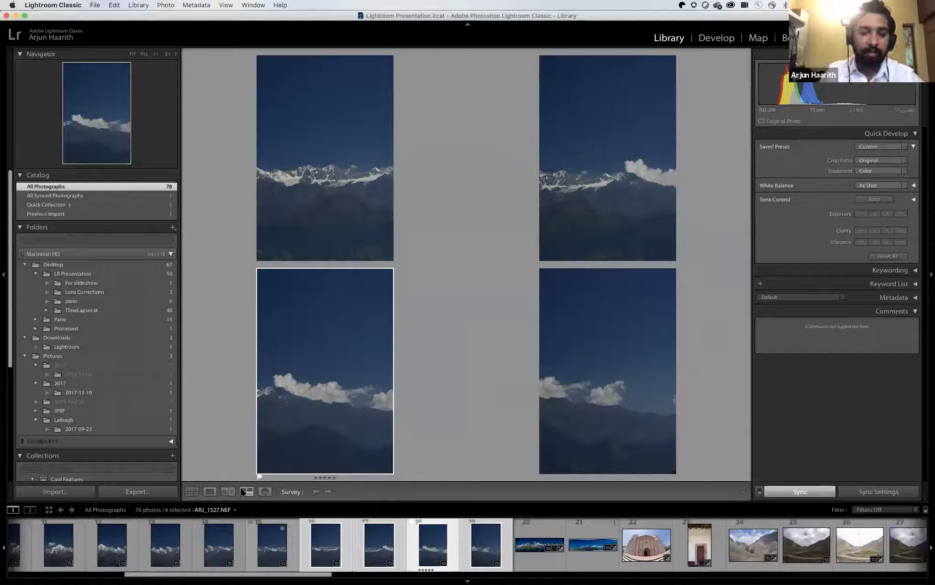
pyautogui.click(228, 492)
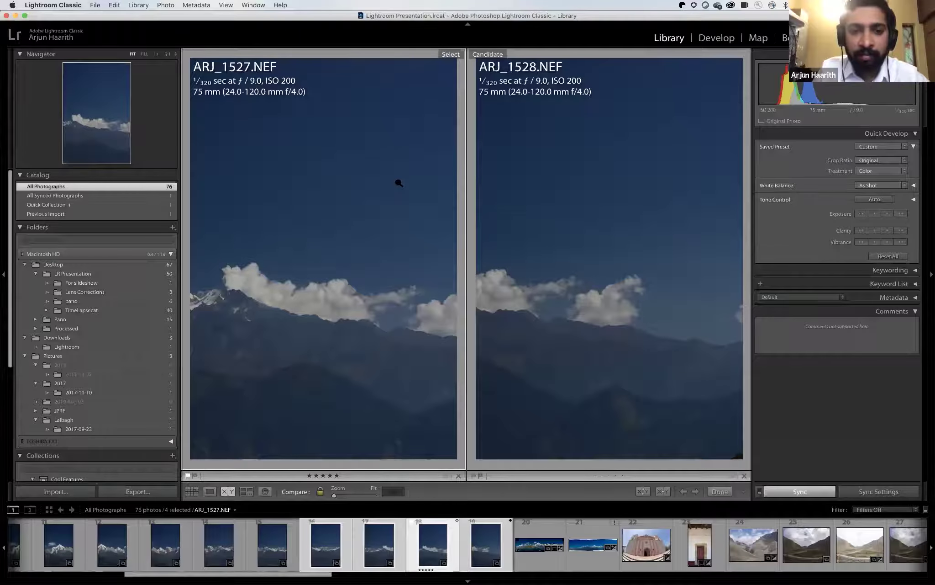
pyautogui.press('g')
pyautogui.scroll(3, 441, 224)
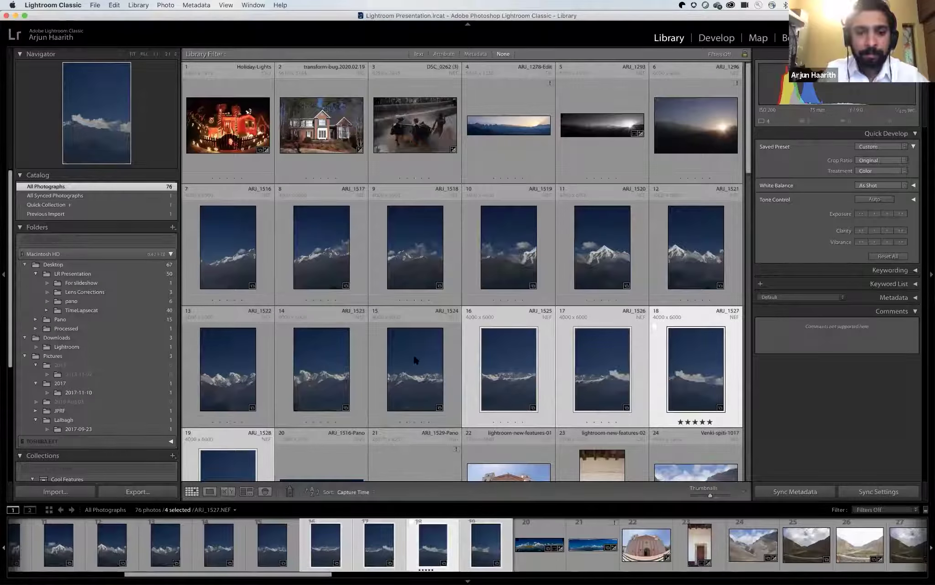
# Switch to the PowerPoint slideshow and advance to the Organizing Photos slide.
pyautogui.press('super+Tab')
pyautogui.press('Right')
pyautogui.press('Right')
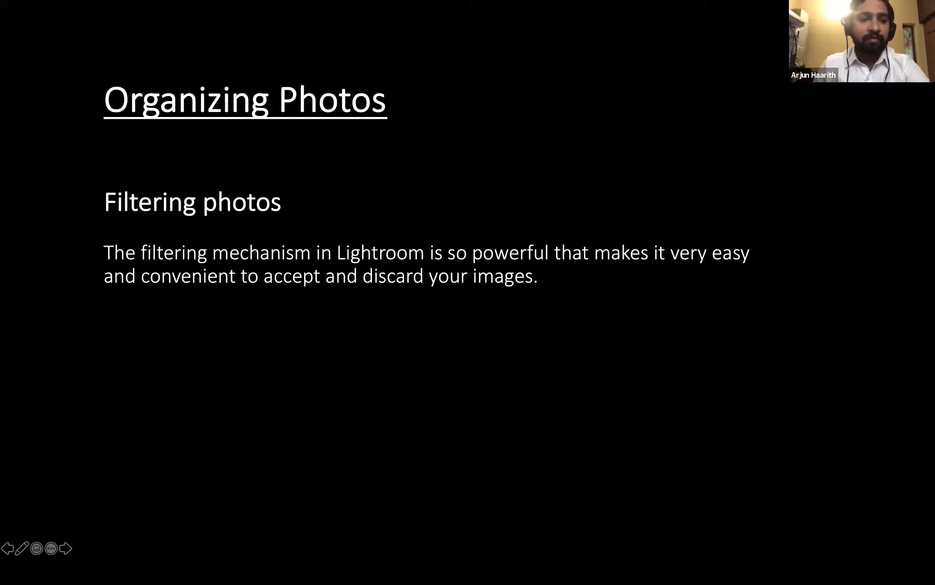
# Advance to the Filtering Photos diagram slide, then switch back to Lightroom.
pyautogui.press('Right')
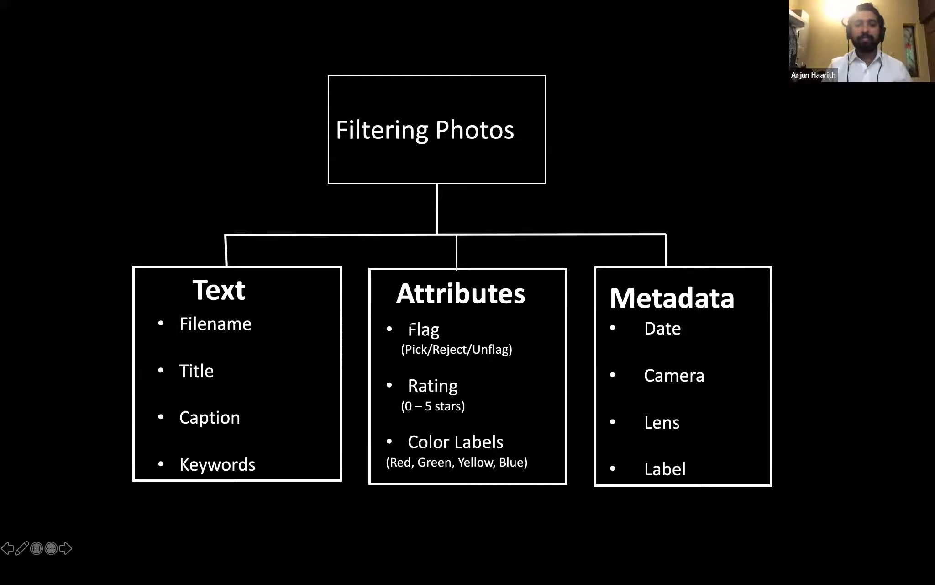
pyautogui.press('super+Tab')
# Select ARJ_1516, extend the selection to photos 7–12, then deselect all.
pyautogui.click(257, 259)
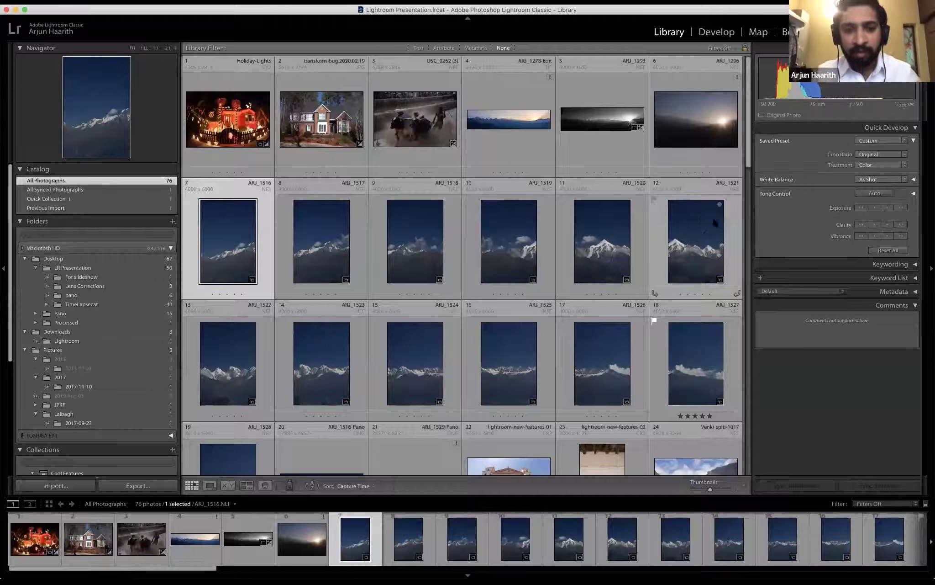
pyautogui.keyDown('shift'); pyautogui.click(702, 225); pyautogui.keyUp('shift')
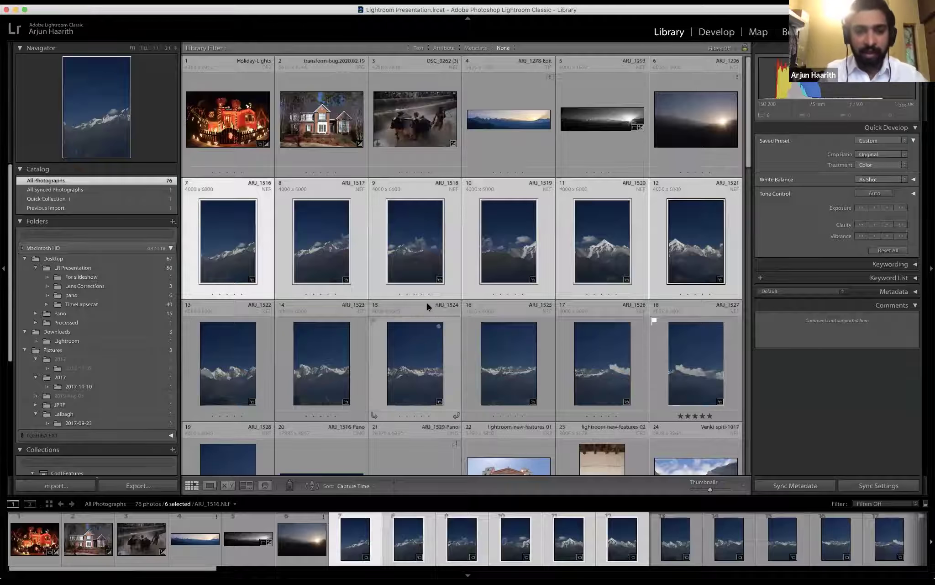
pyautogui.press('super+d')
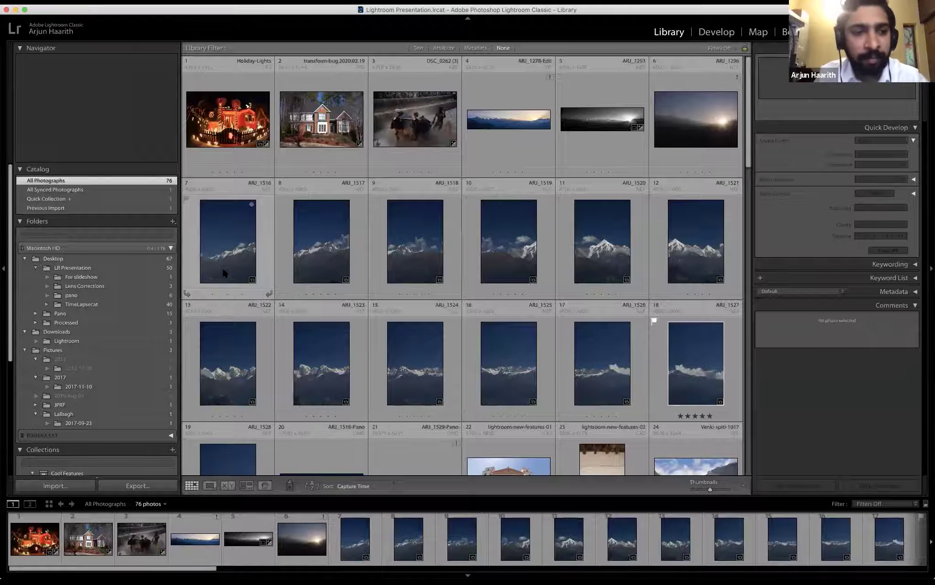
# Flag ARJ_1516 and ARJ_1517 as picks and reject ARJ_1518 and ARJ_1519.
pyautogui.click(223, 271)
pyautogui.press('p')
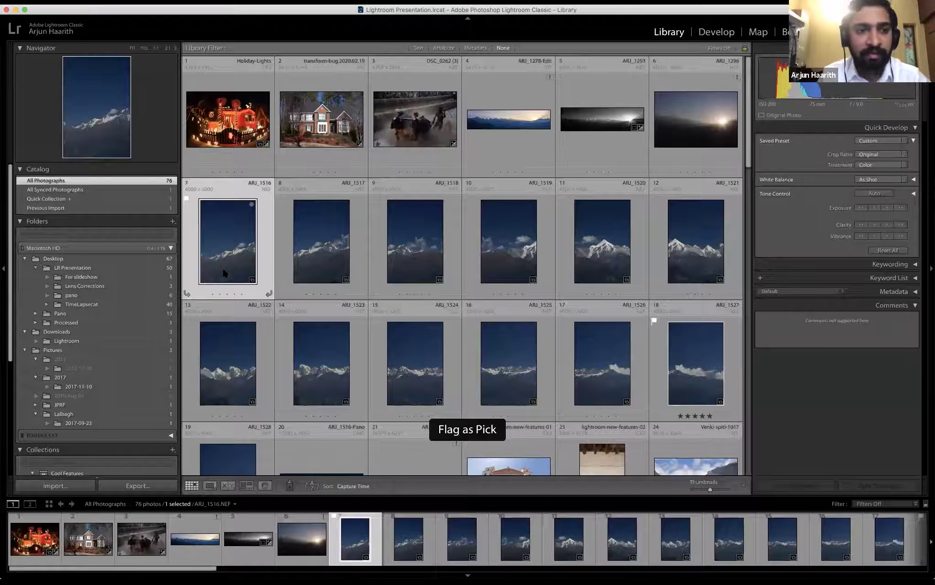
pyautogui.press('Right')
pyautogui.press('p')
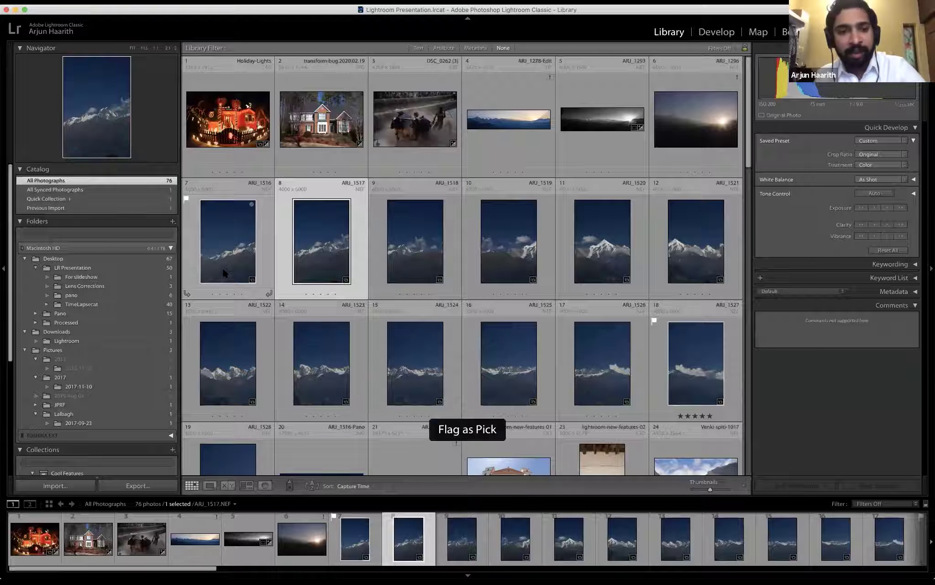
pyautogui.press('Right')
pyautogui.press('x')
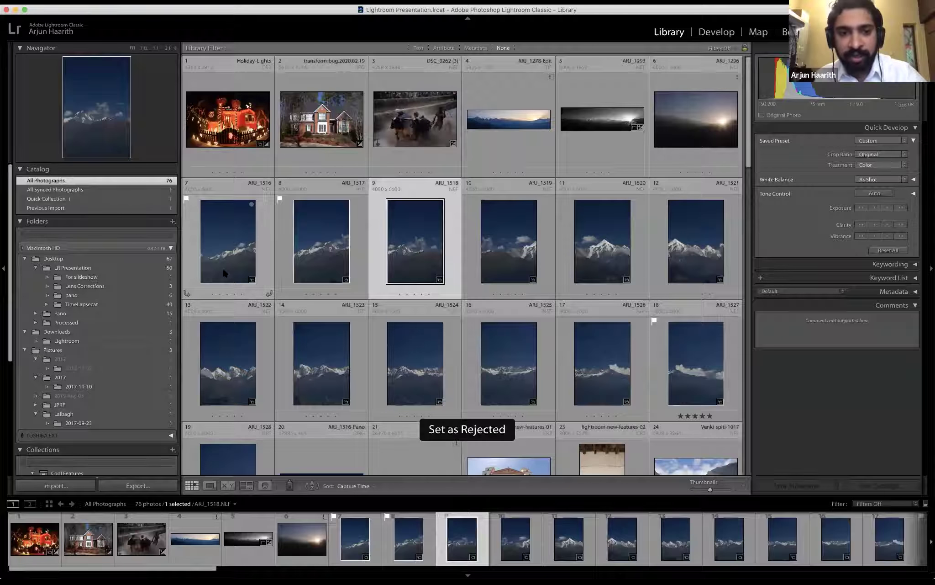
pyautogui.press('Right')
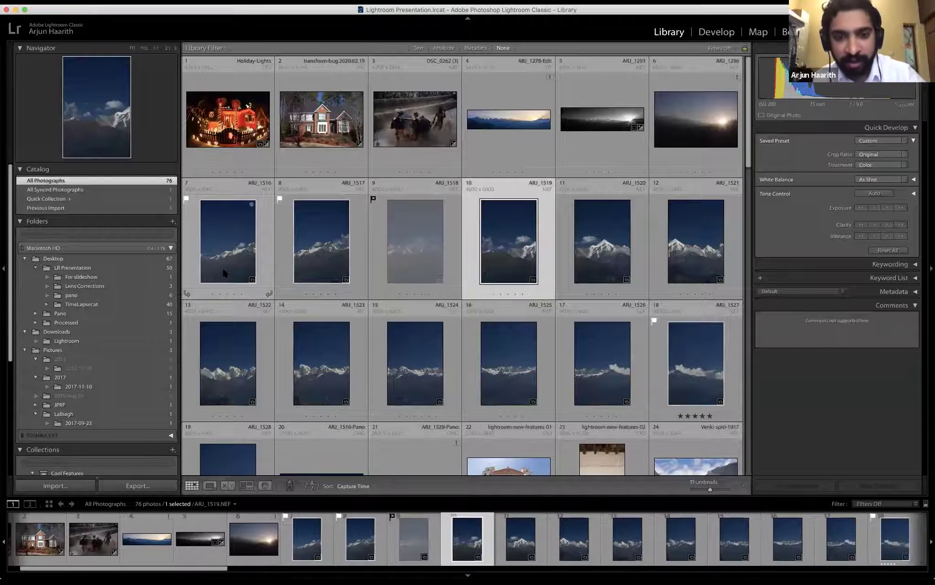
pyautogui.press('x')
# Step around the grid with arrow keys, ending on the transform-bug photo.
pyautogui.press('Right')
pyautogui.press('Up')
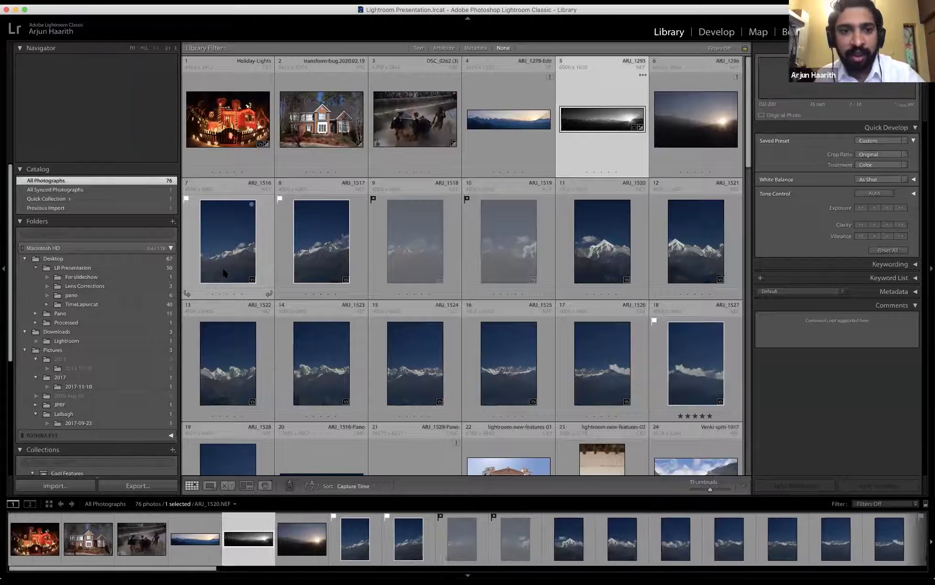
pyautogui.press('Left')
pyautogui.press('Left')
pyautogui.press('Left')
pyautogui.press('Left')
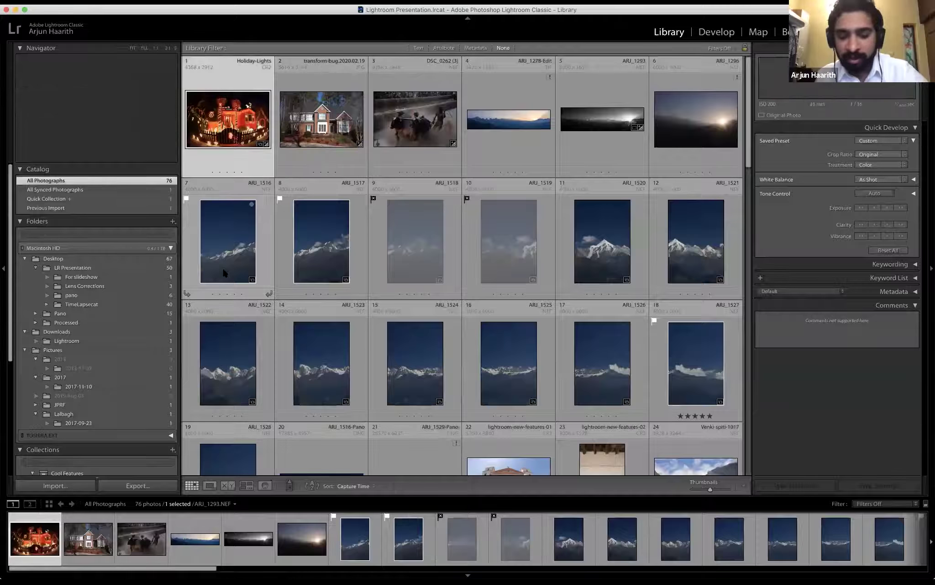
pyautogui.press('Right')
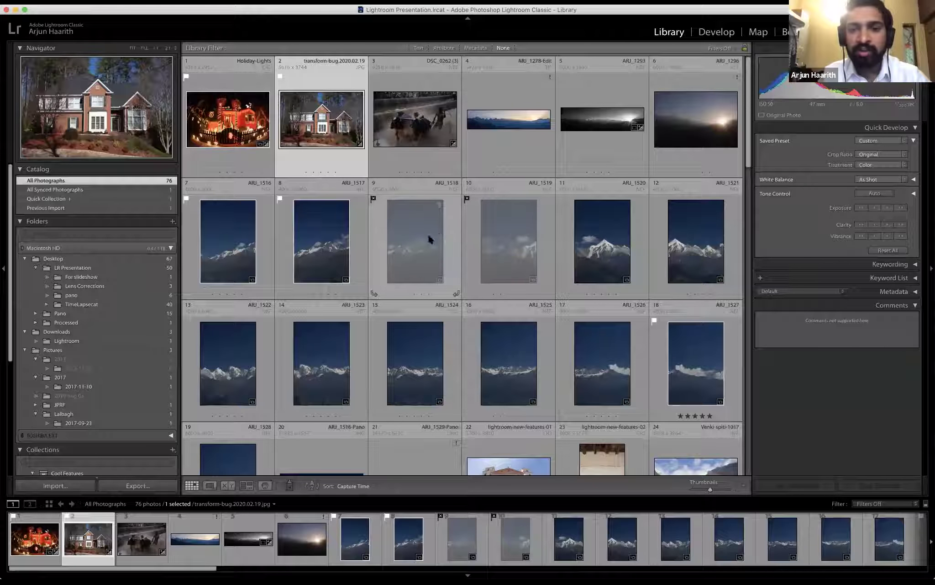
# Show the Library Filter's Attribute bar and filter to picked photos only.
pyautogui.press('super+l')
pyautogui.click(446, 48)
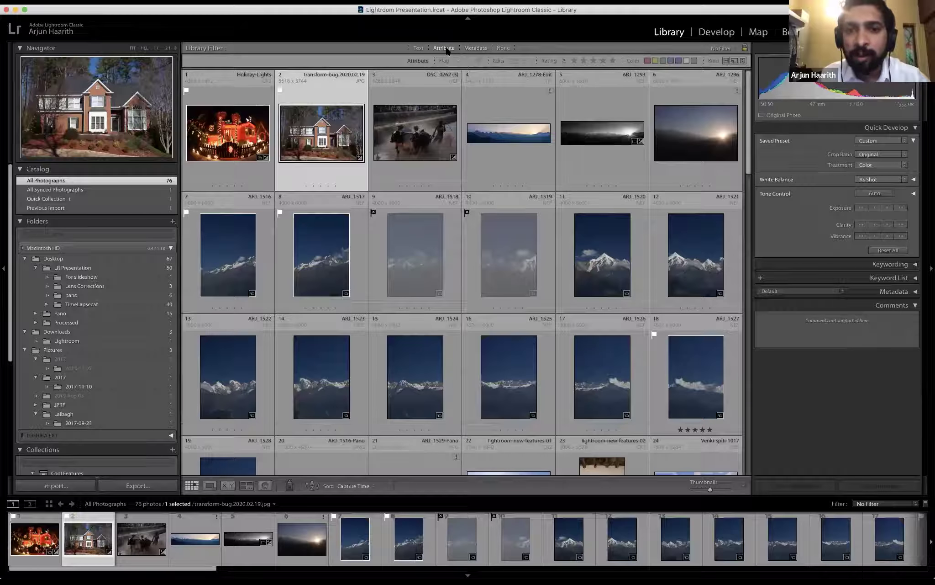
pyautogui.click(458, 60)
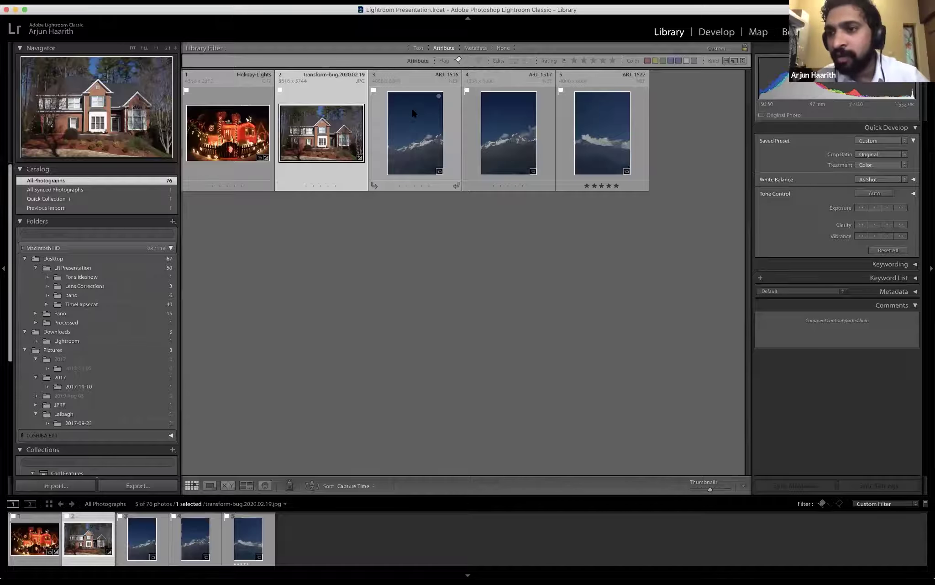
# Switch the flag filter from Picks to Rejected and select ARJ_1518 and ARJ_1519.
pyautogui.click(459, 60)
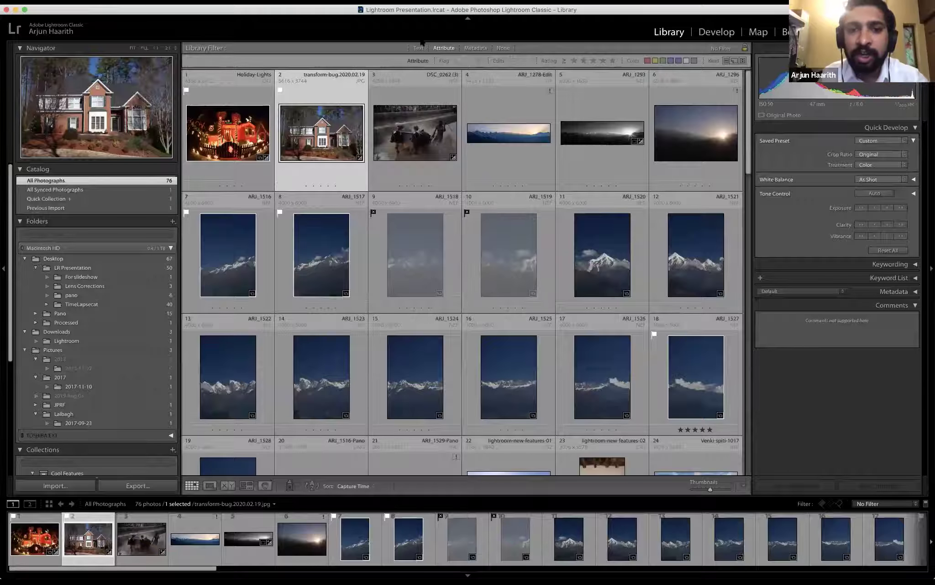
pyautogui.click(478, 62)
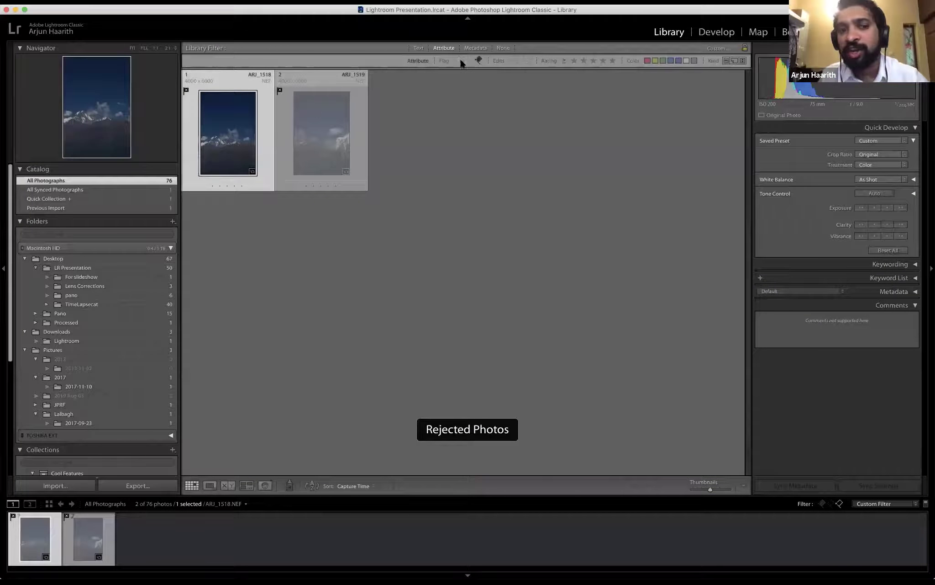
pyautogui.press('super+a')
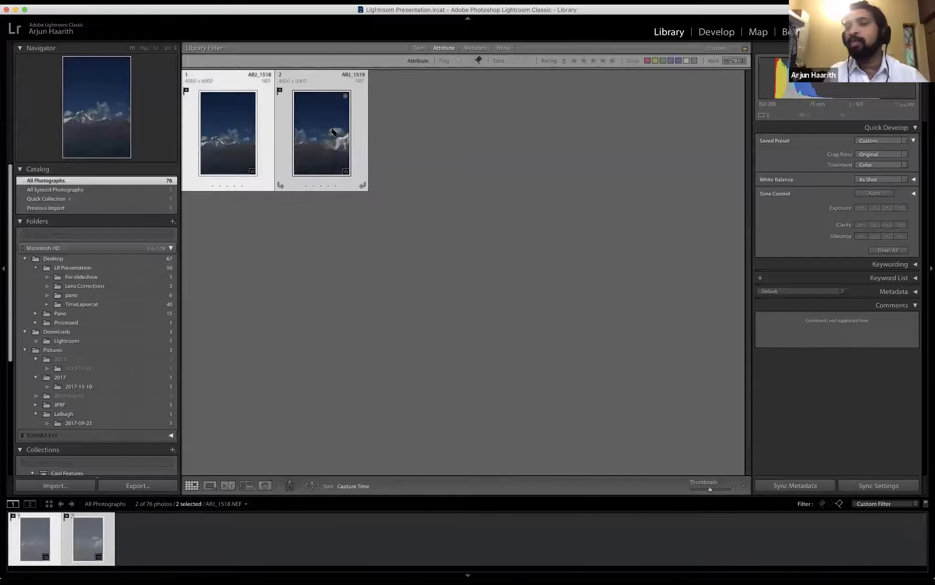
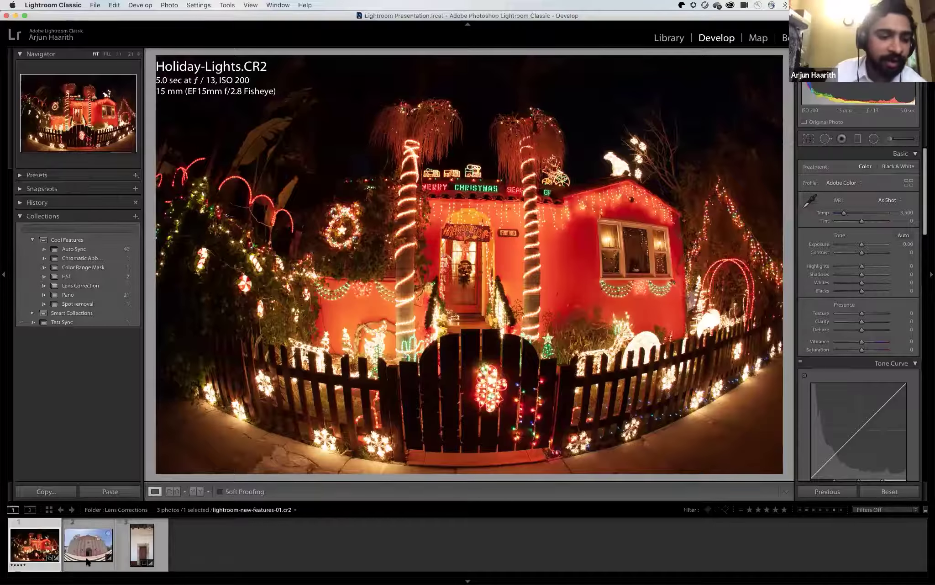
# Return to the Holiday-Lights photo and show it filling the view.
pyautogui.click(101, 558)
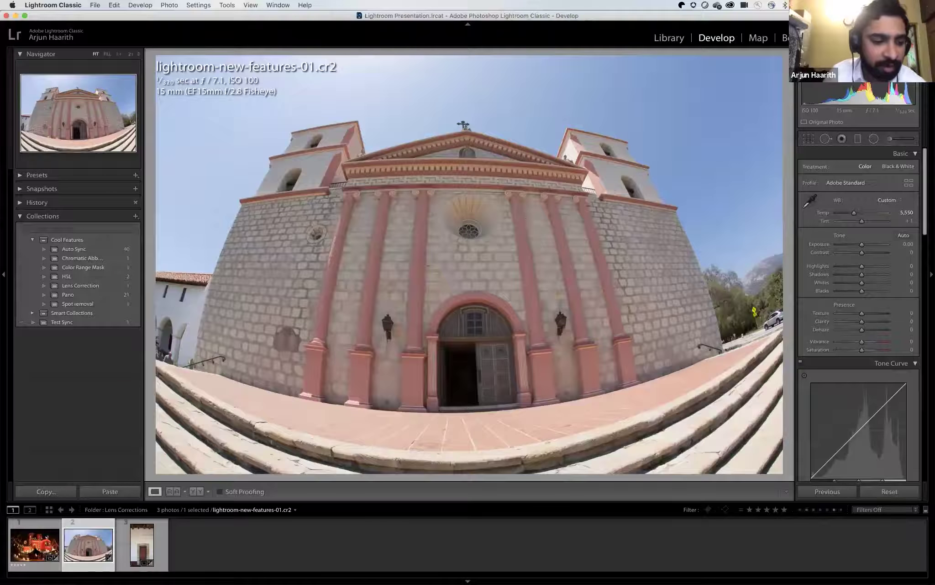
pyautogui.click(36, 548)
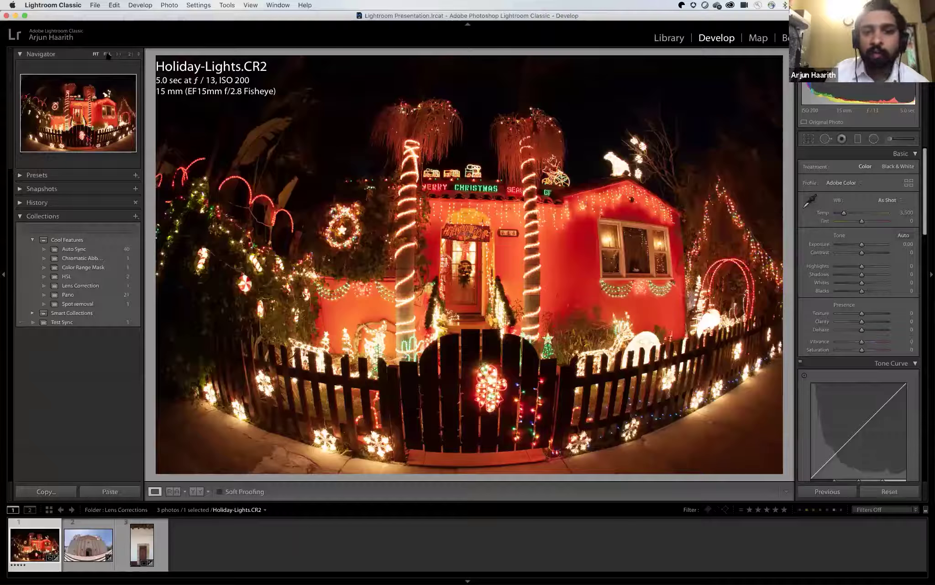
pyautogui.click(110, 54)
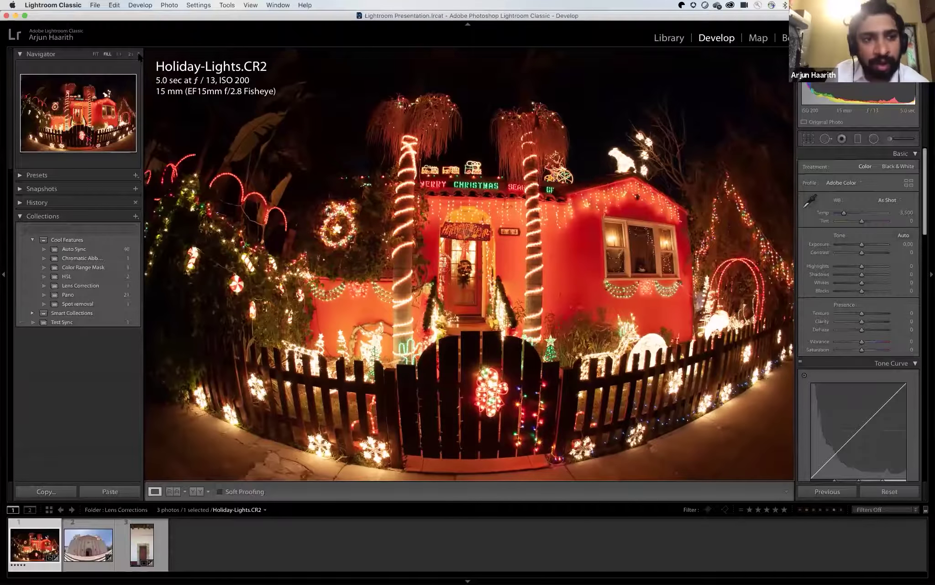
pyautogui.press('z')
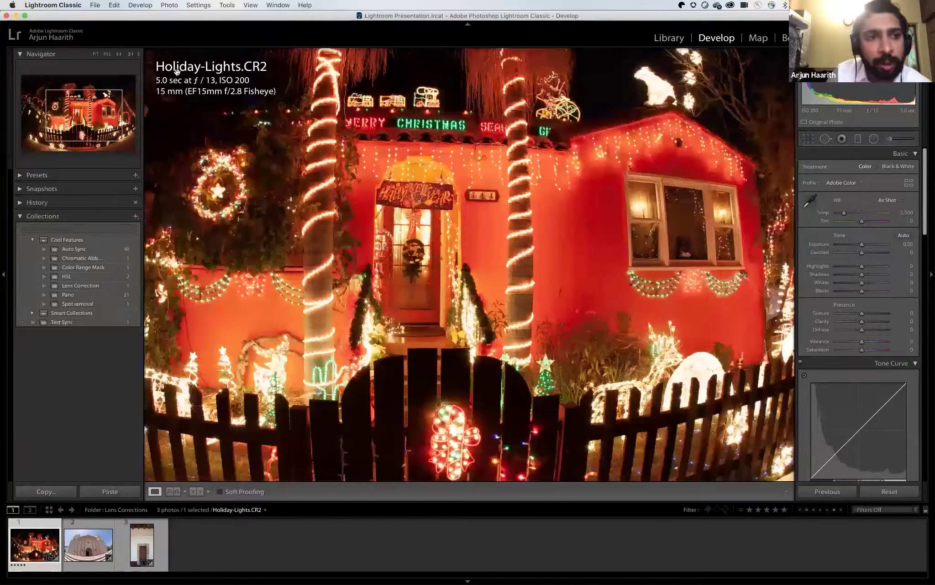
# Zoom in on the front door at 2:1, 3:1 and 4:1, then fit the whole photo again.
pyautogui.click(139, 53)
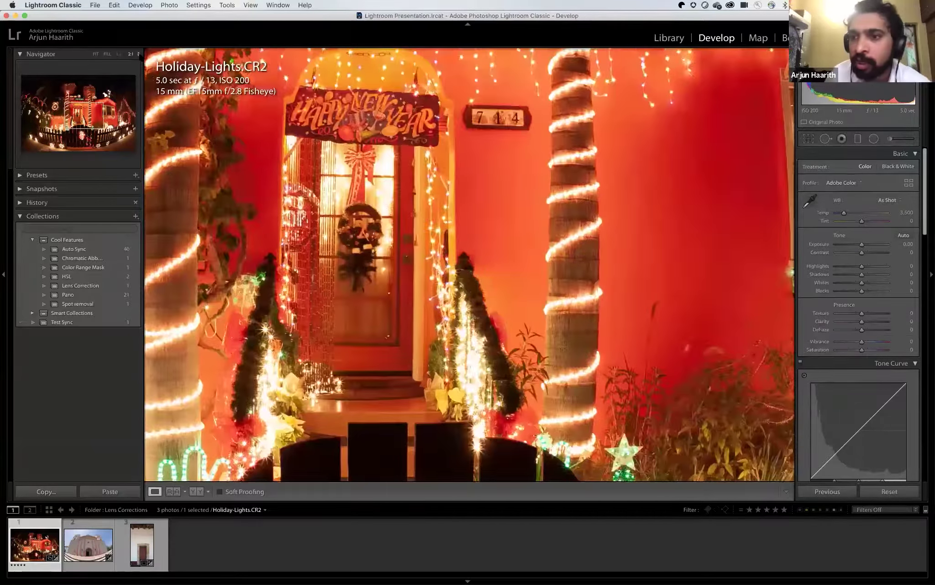
pyautogui.click(139, 54)
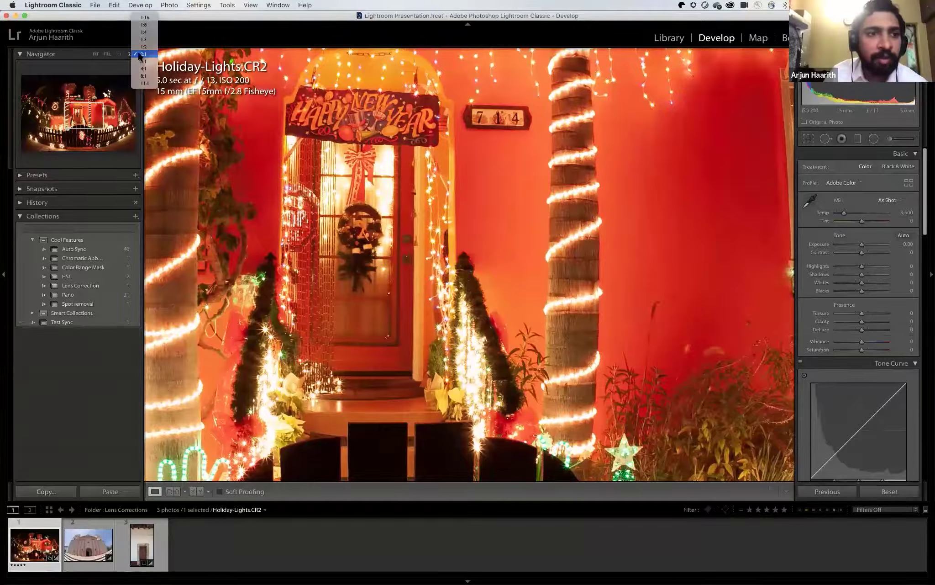
pyautogui.click(140, 62)
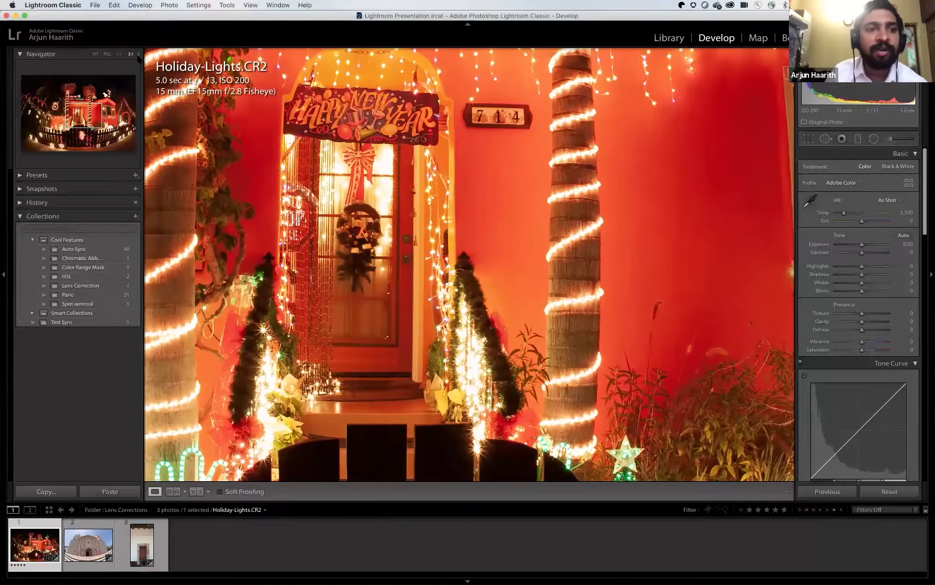
pyautogui.click(139, 54)
pyautogui.click(139, 65)
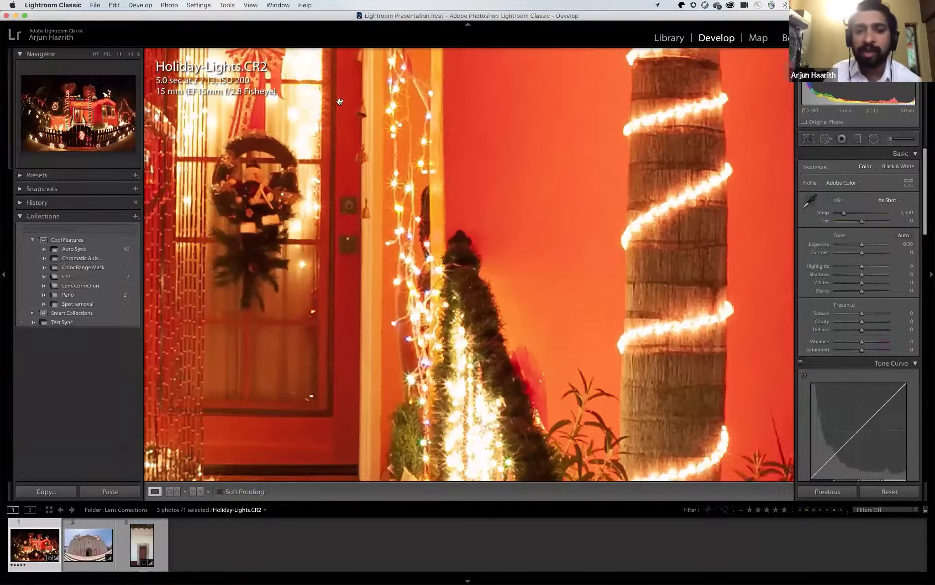
pyautogui.click(339, 101)
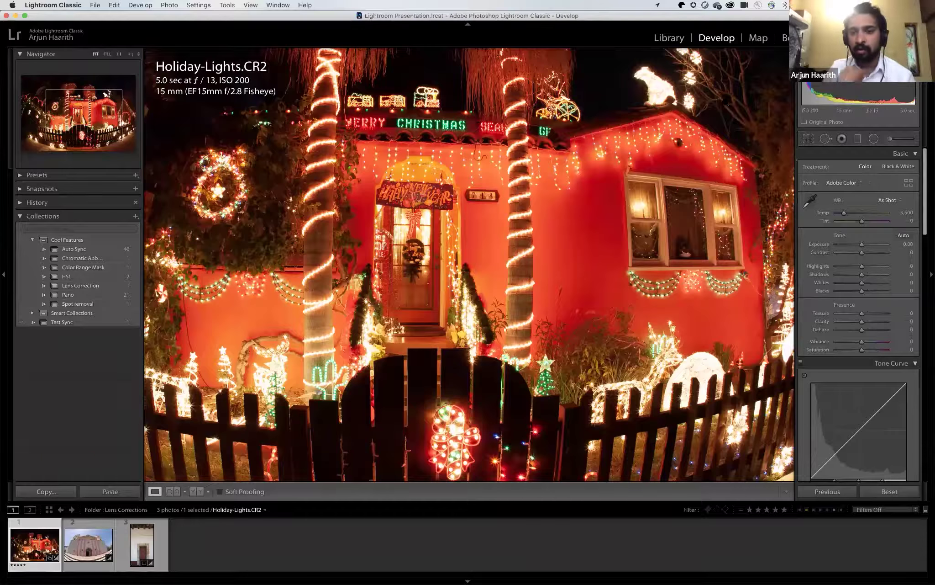
pyautogui.press('z')
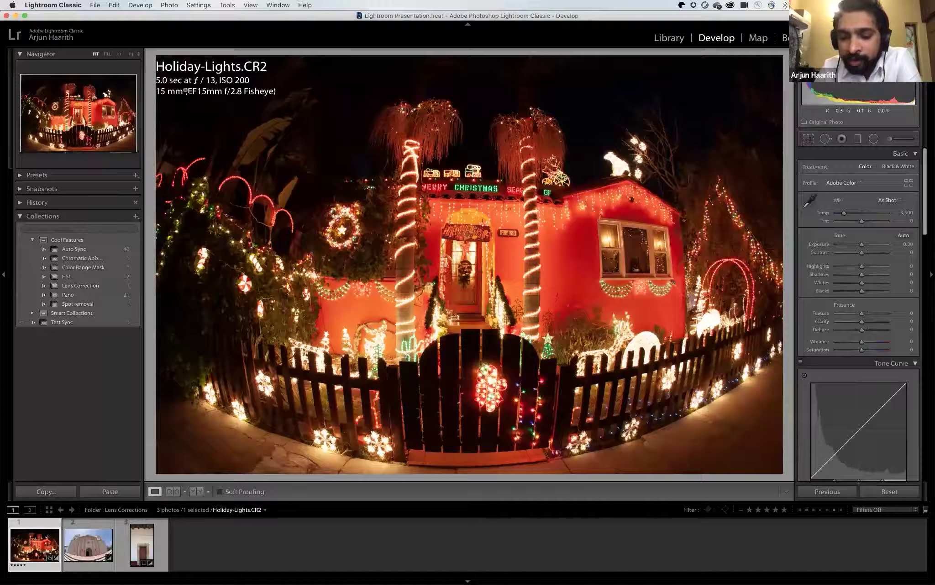
# Toggle the photo's file info overlay and collapse, then re-expand, the Basic panel.
pyautogui.press('i')
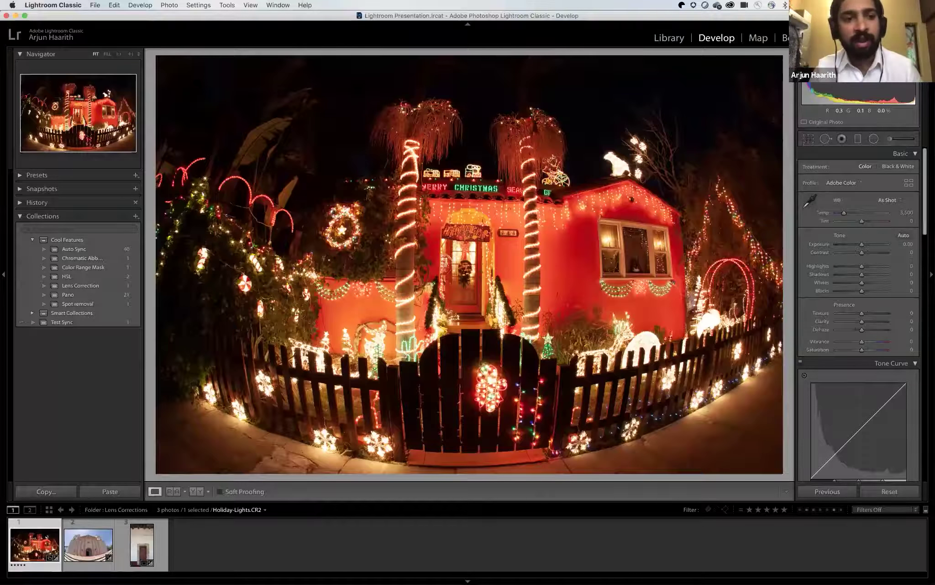
pyautogui.press('i')
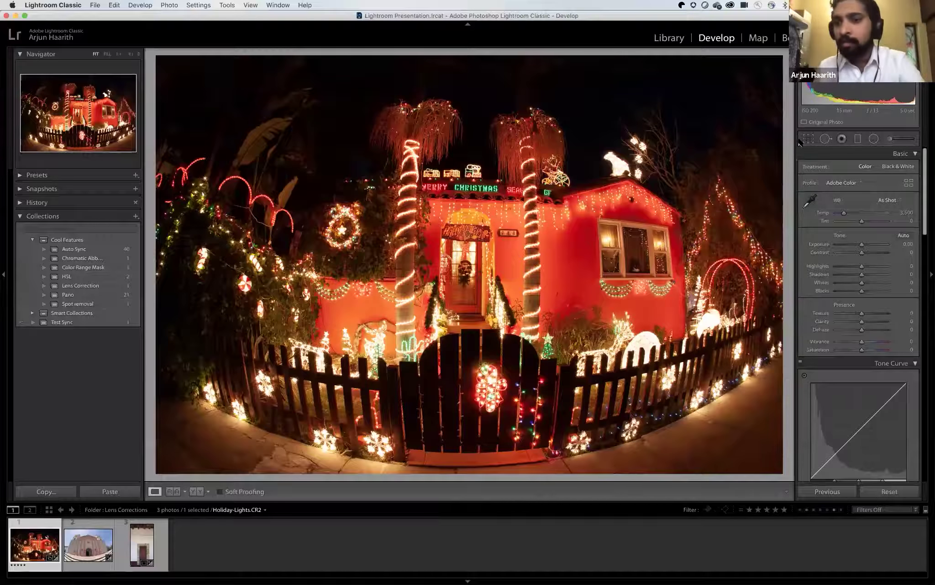
pyautogui.click(899, 155)
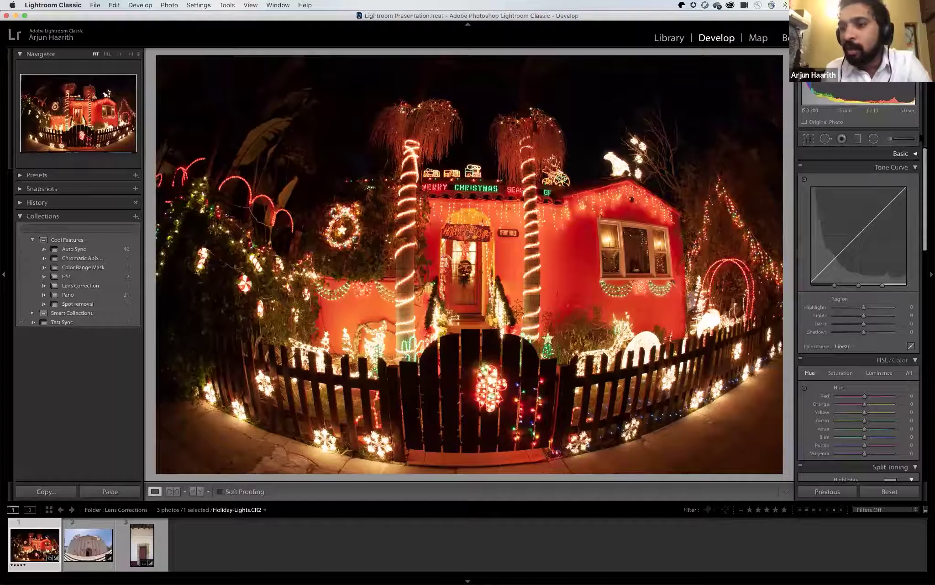
pyautogui.click(907, 149)
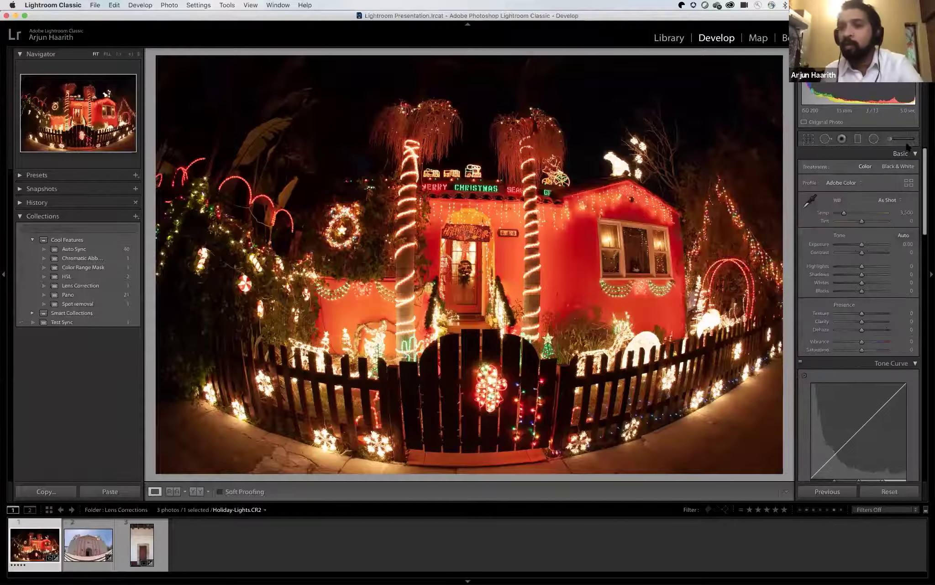
# Crop tall around the door and palms, then undo to restore the full fisheye image.
pyautogui.click(806, 141)
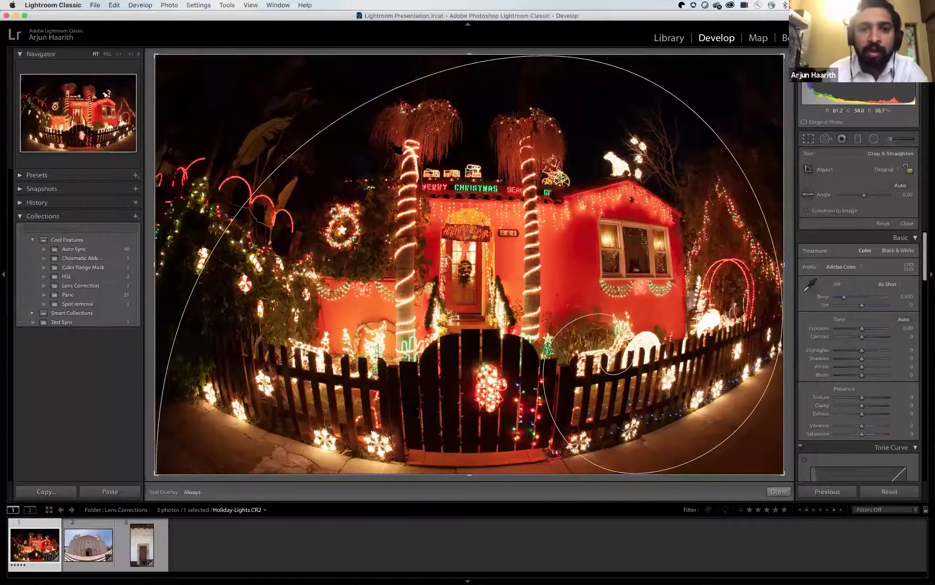
pyautogui.moveTo(364, 96); pyautogui.dragTo(578, 412)
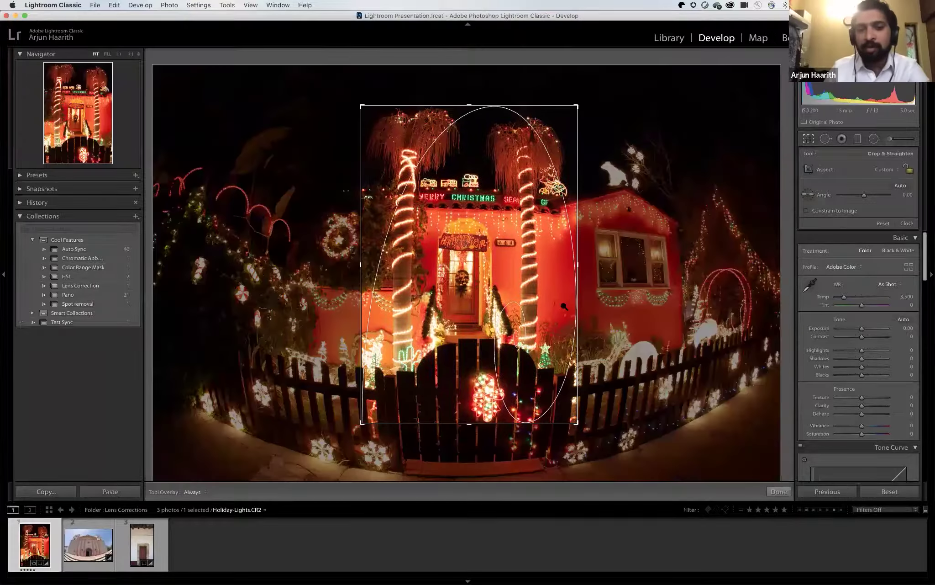
pyautogui.press('Return')
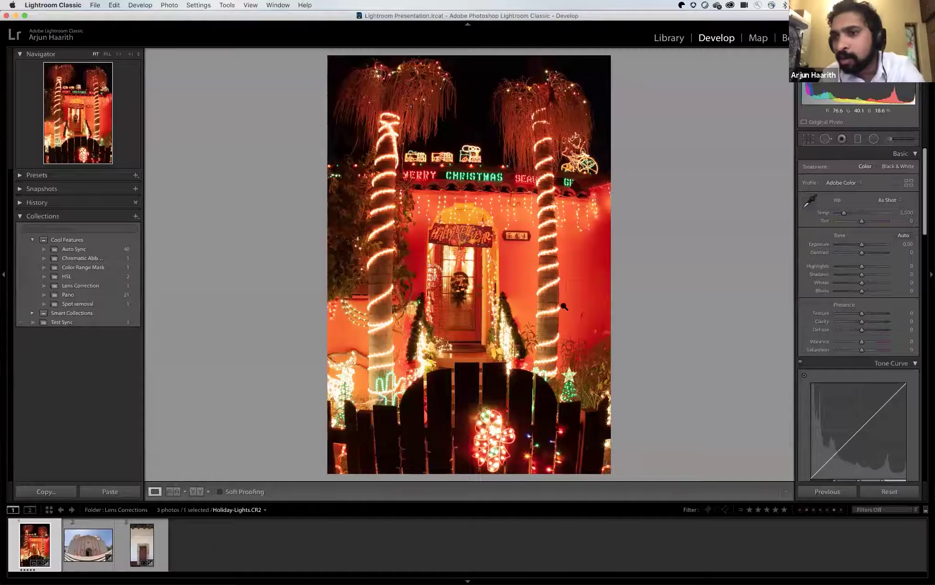
pyautogui.click(866, 489)
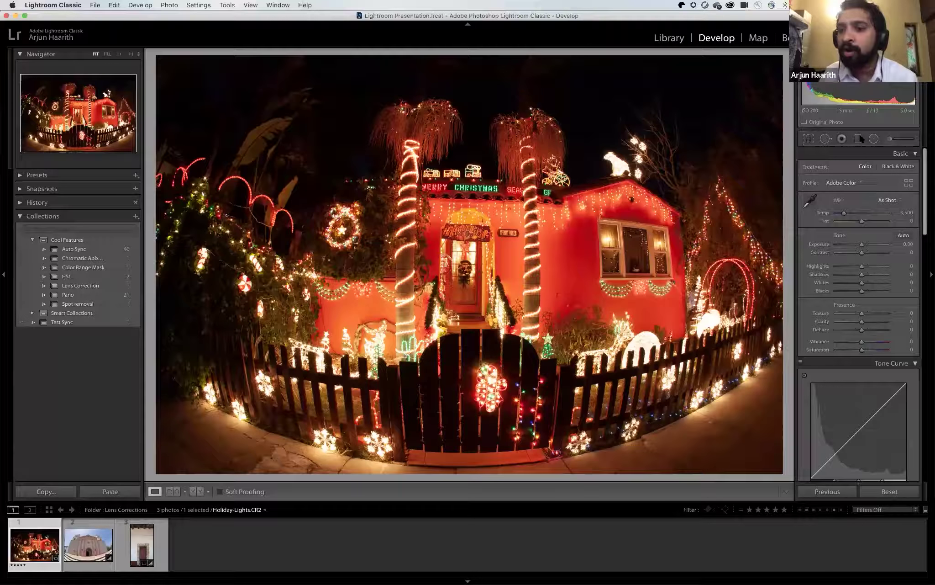
# Move from the Crop tool through Spot Removal to Red Eye Correction.
pyautogui.click(809, 140)
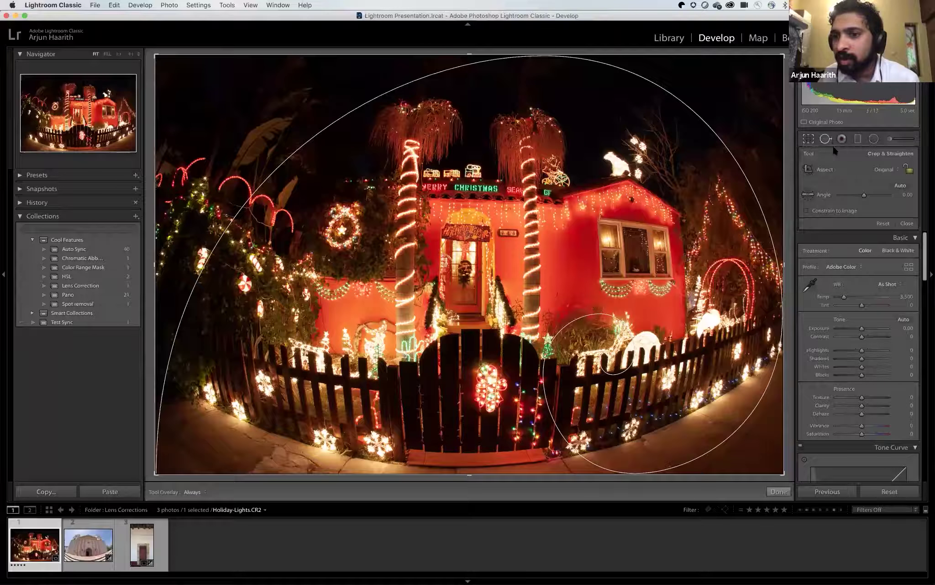
pyautogui.click(826, 139)
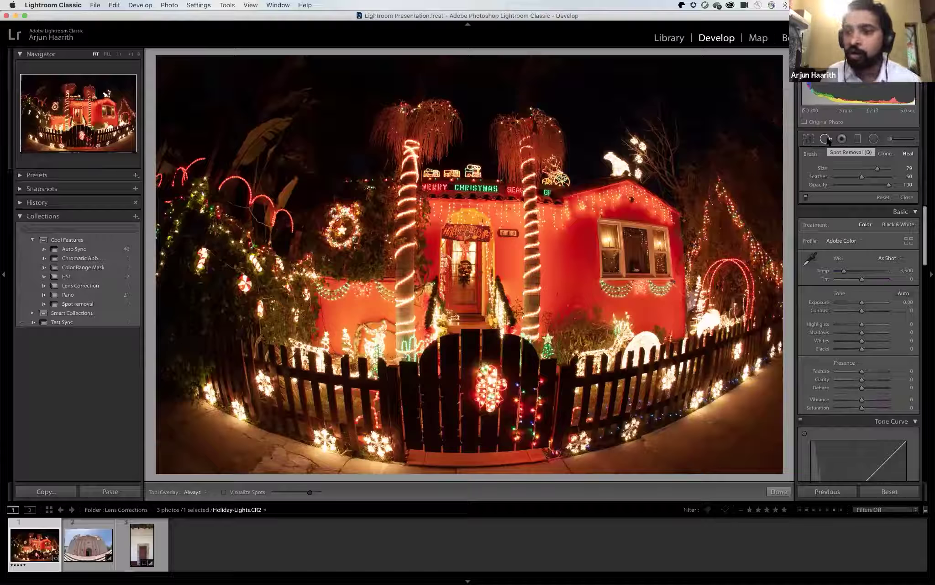
pyautogui.click(843, 140)
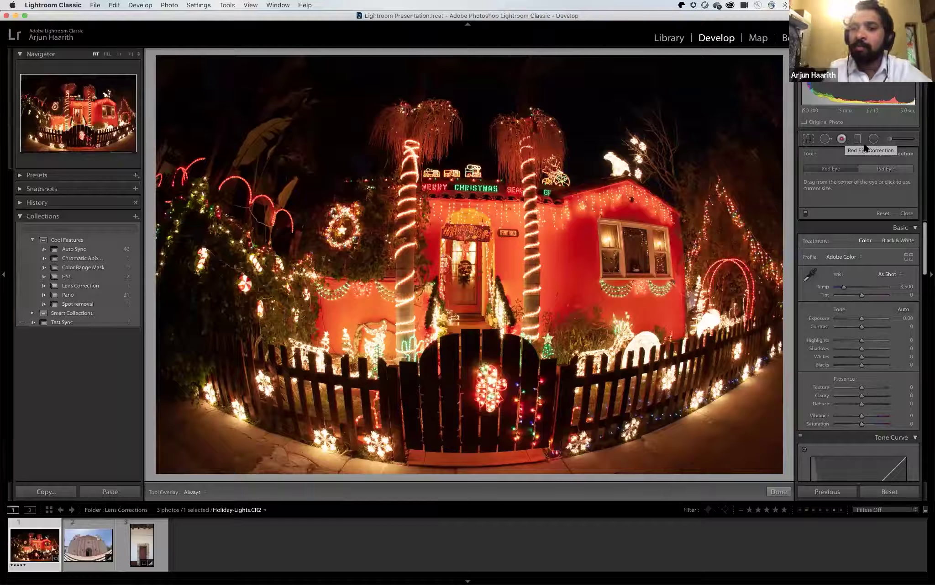
# Lay a graduated filter across the house, try exposure -0.63, 4.00 and 2.91, then reset to zero.
pyautogui.click(858, 142)
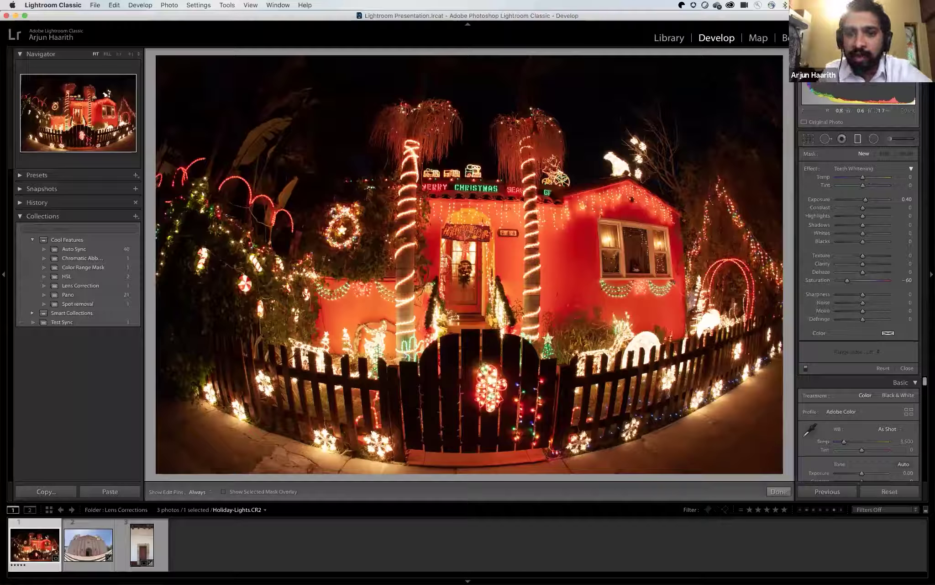
pyautogui.moveTo(584, 302); pyautogui.dragTo(578, 231)
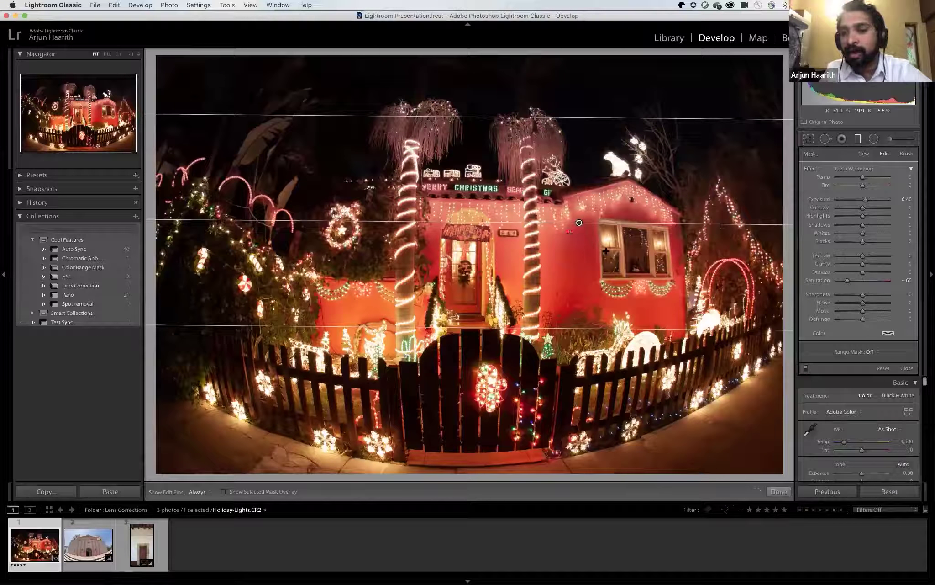
pyautogui.moveTo(855, 199); pyautogui.dragTo(793, 205)
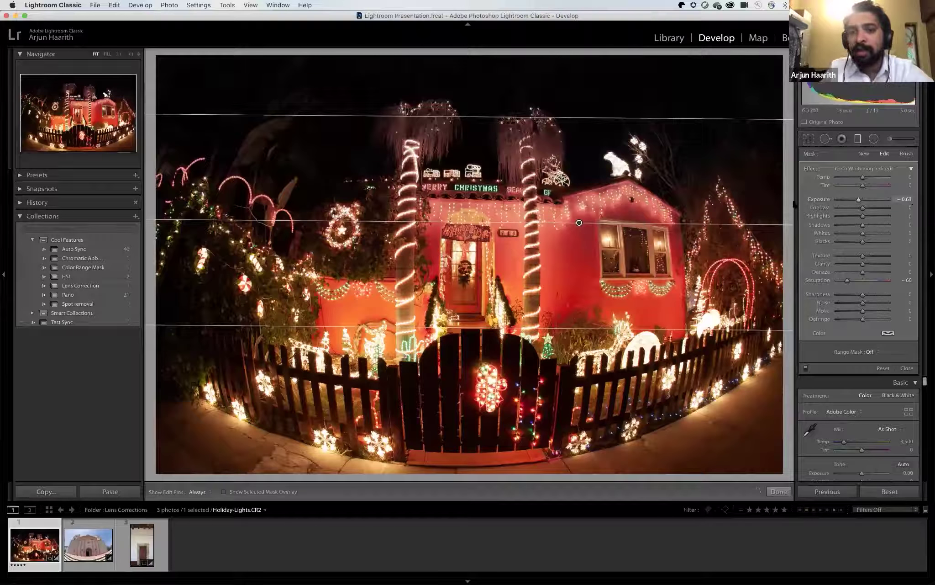
pyautogui.click(901, 202)
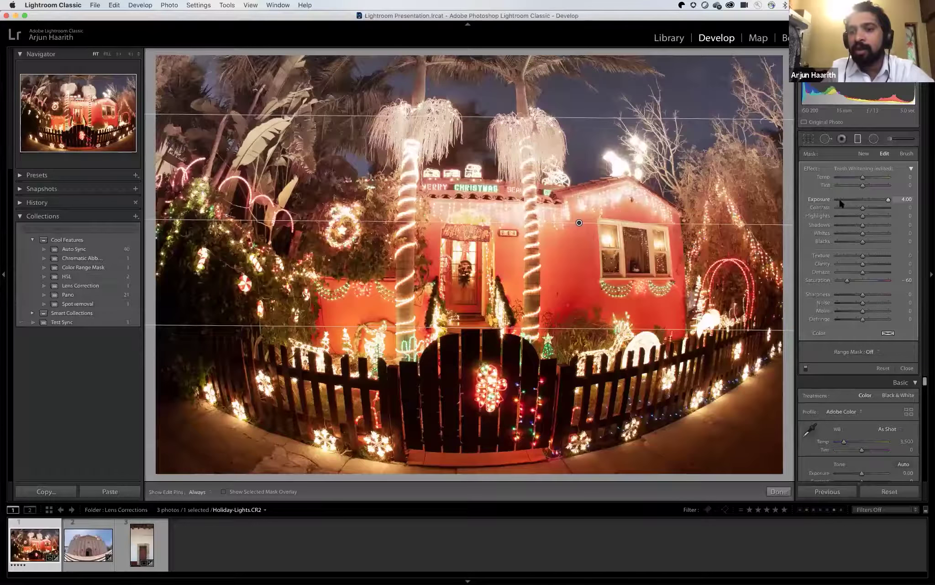
pyautogui.click(880, 204)
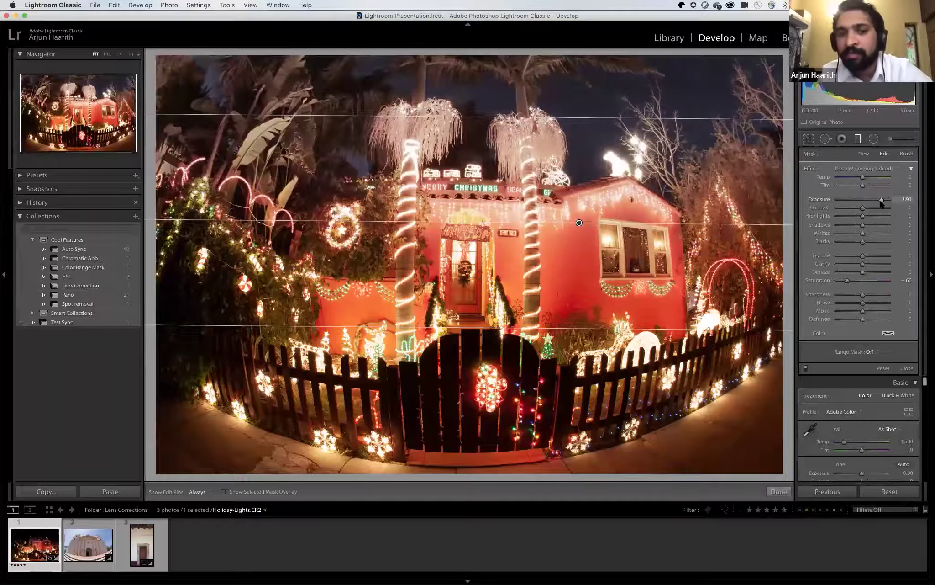
pyautogui.doubleClick(880, 204)
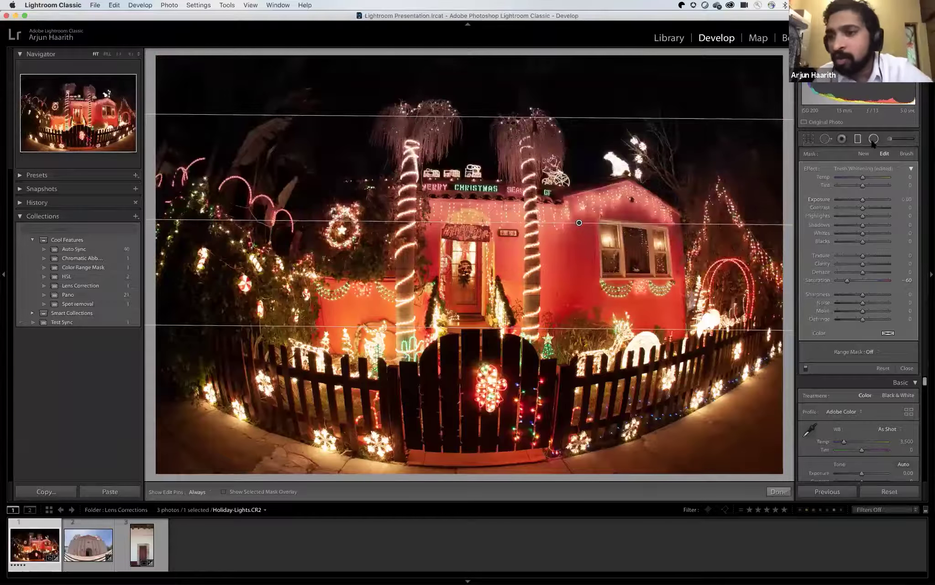
pyautogui.click(872, 141)
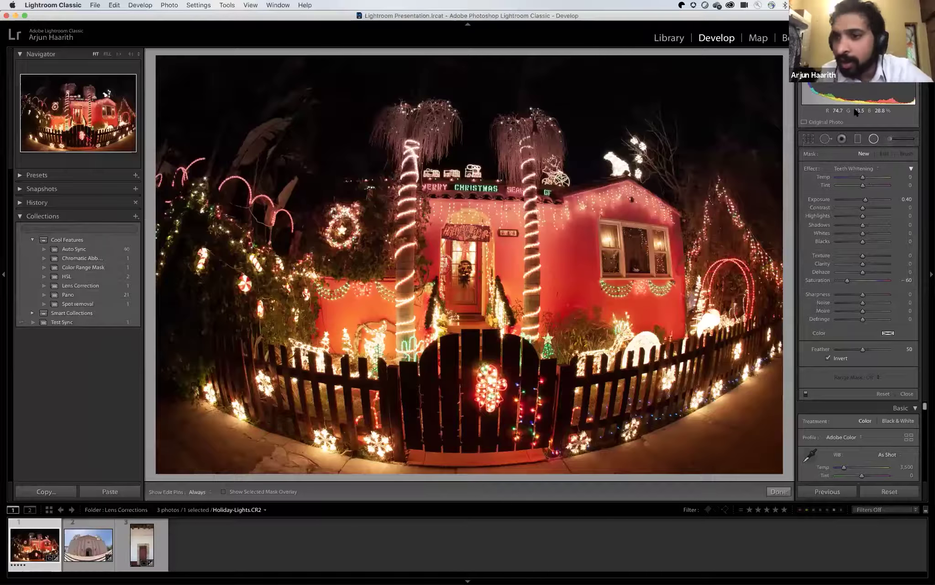
pyautogui.click(858, 140)
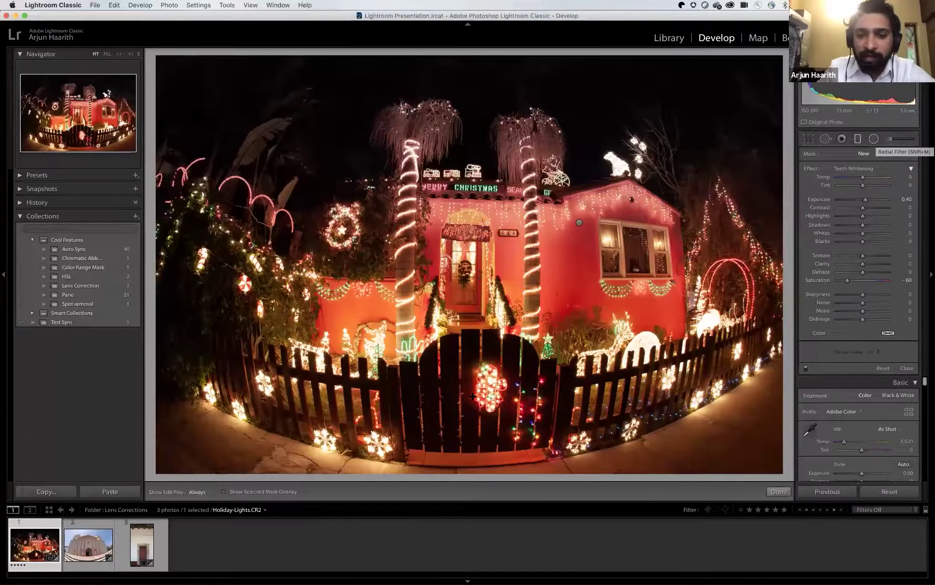
# Place a radial filter over the gate, darken it to -4.00 exposure, then reset exposure.
pyautogui.hotkey('shift', 'm')
pyautogui.moveTo(475, 390); pyautogui.dragTo(578, 480)
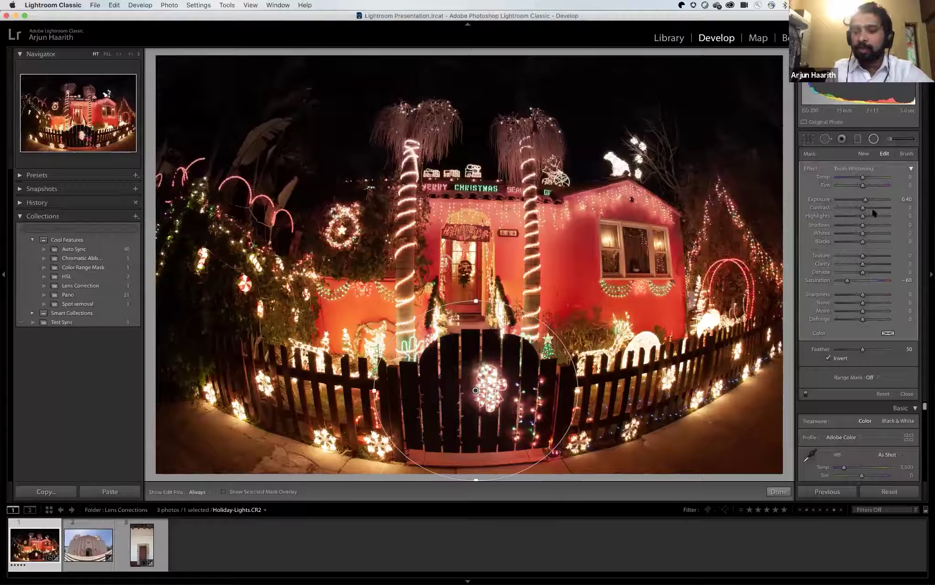
pyautogui.moveTo(889, 204)
pyautogui.mouseDown()
pyautogui.moveTo(835, 200)
pyautogui.moveTo(888, 200)
pyautogui.mouseUp()
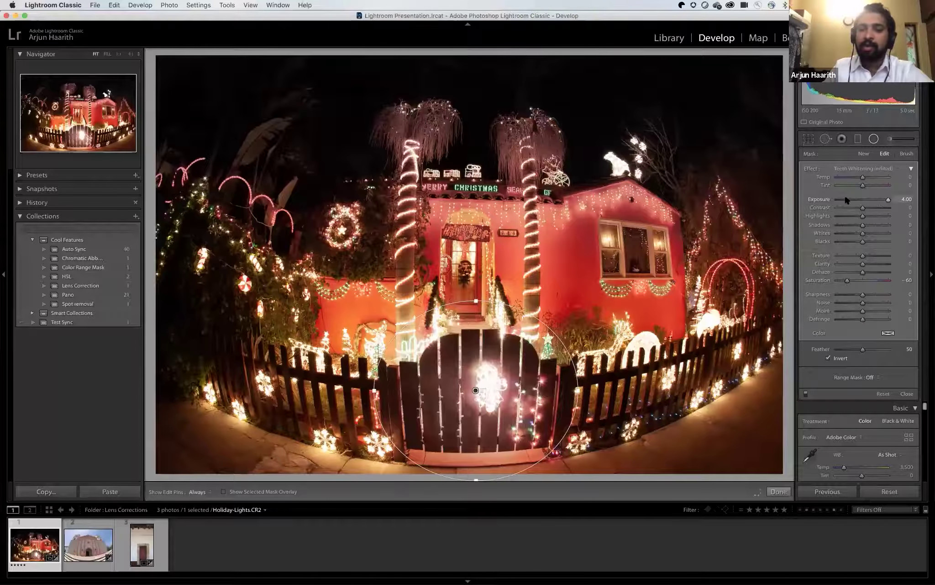
pyautogui.doubleClick(863, 205)
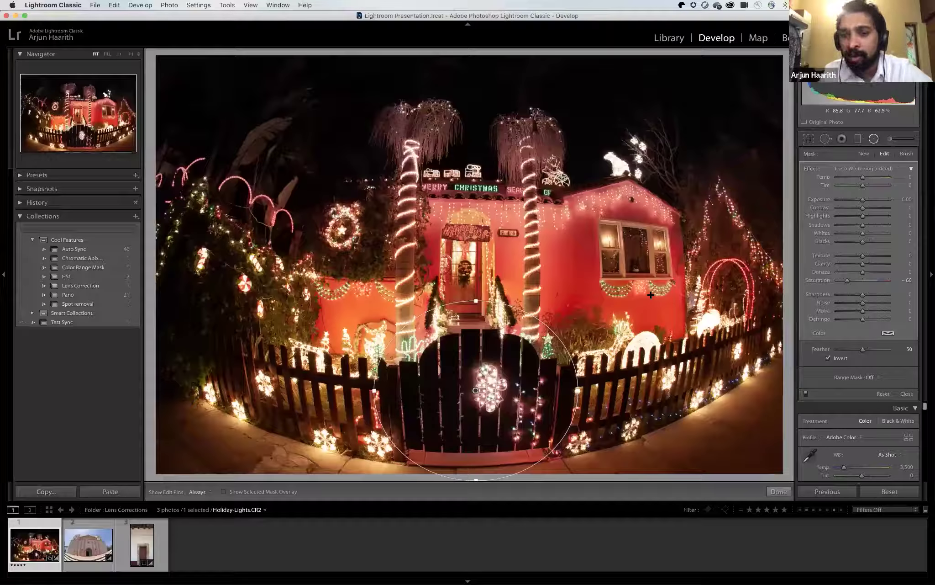
# Uncheck Invert, test darkening outside the filter, reset exposure, and delete the radial filter.
pyautogui.click(829, 359)
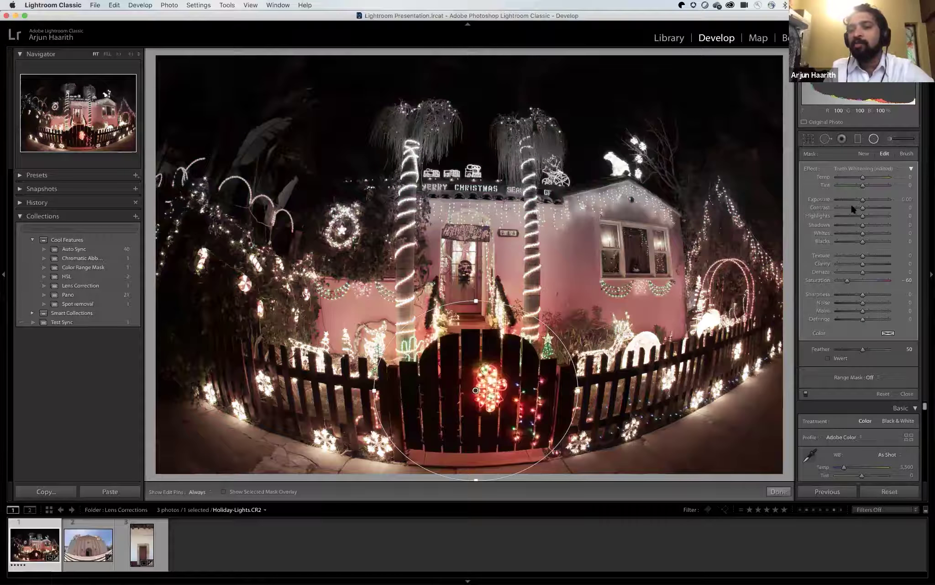
pyautogui.moveTo(820, 204); pyautogui.dragTo(911, 199)
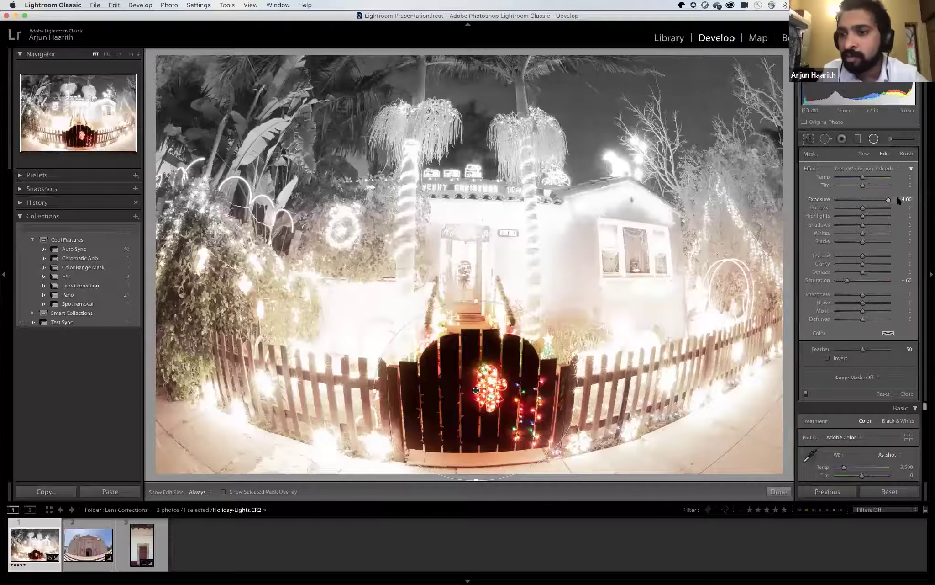
pyautogui.doubleClick(889, 200)
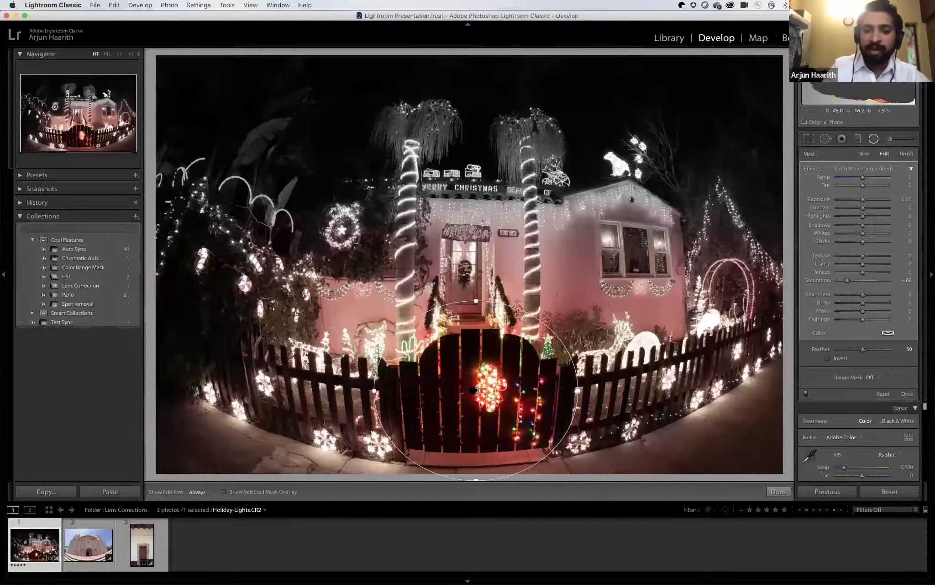
pyautogui.press('Delete')
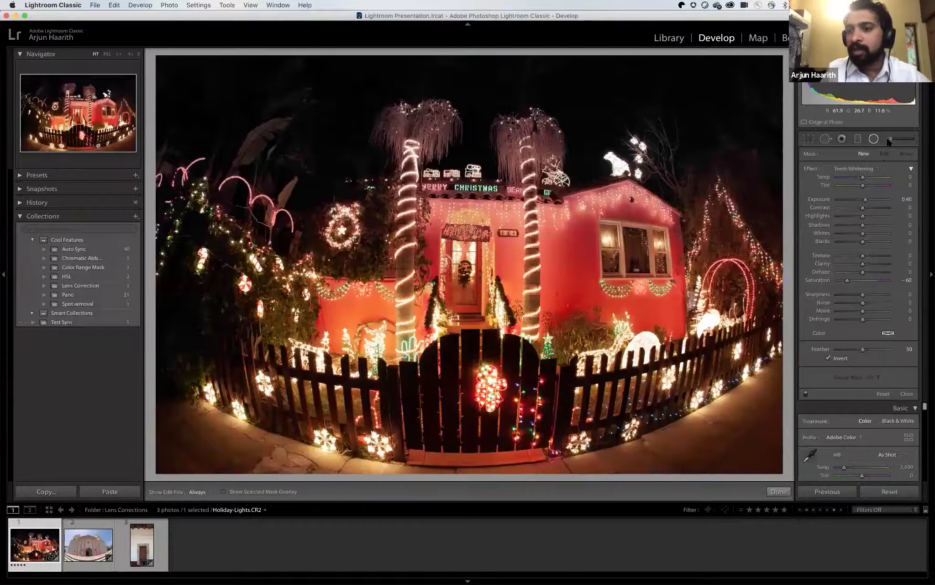
# Paint a desaturating stroke on the house wall with an enlarged adjustment brush.
pyautogui.click(888, 140)
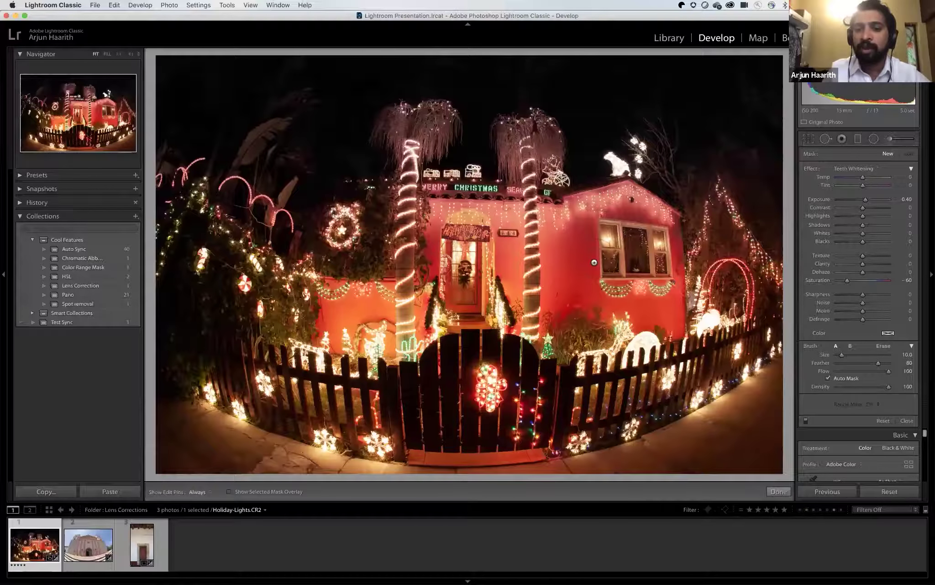
pyautogui.scroll(2, 569, 271)
pyautogui.press('h')
pyautogui.moveTo(571, 235)
pyautogui.mouseDown()
pyautogui.moveTo(575, 316)
pyautogui.moveTo(570, 294)
pyautogui.moveTo(602, 218)
pyautogui.moveTo(639, 211)
pyautogui.moveTo(658, 221)
pyautogui.moveTo(682, 274)
pyautogui.moveTo(666, 293)
pyautogui.moveTo(594, 303)
pyautogui.mouseUp()
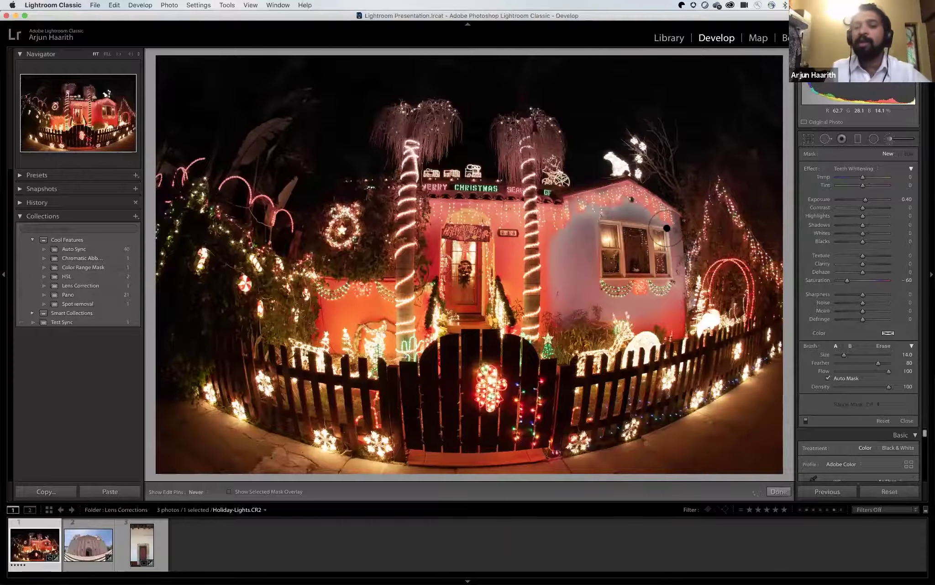
pyautogui.press('h')
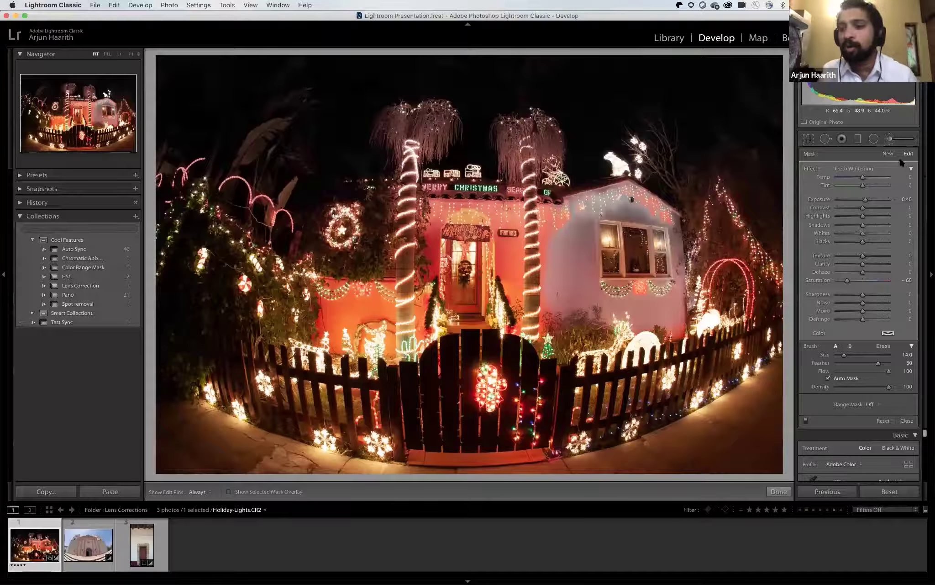
pyautogui.click(888, 140)
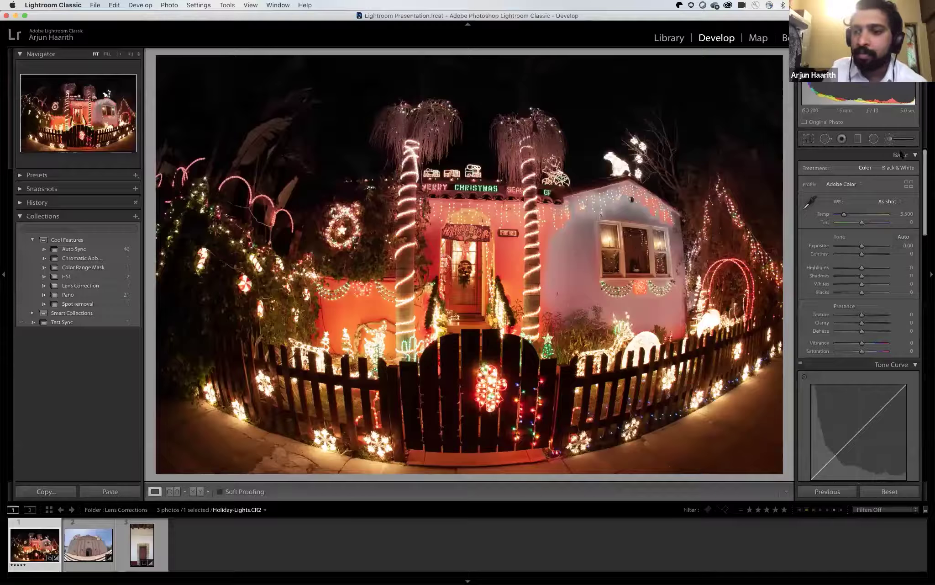
# Add a second desaturating stroke beside the window and preview it without edit pins.
pyautogui.click(886, 141)
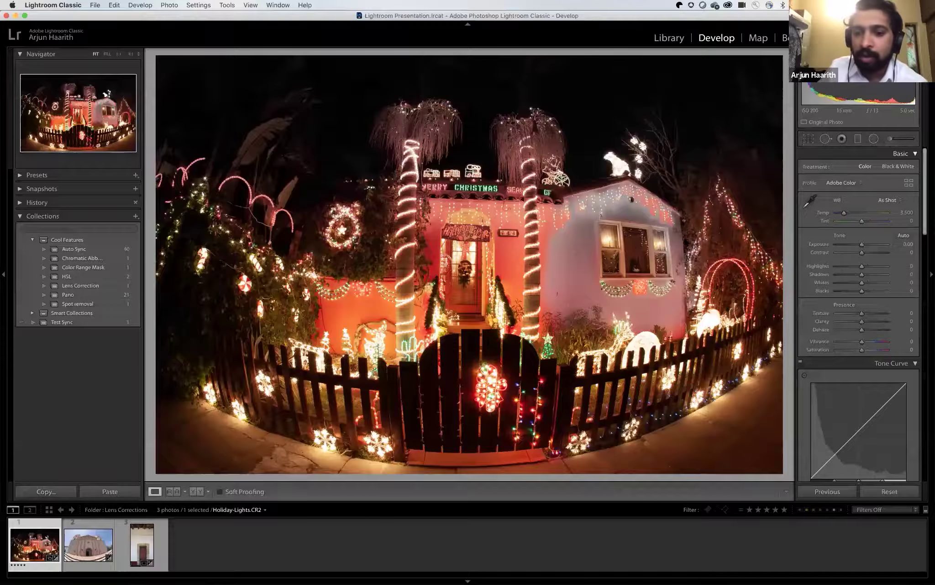
pyautogui.click(570, 272)
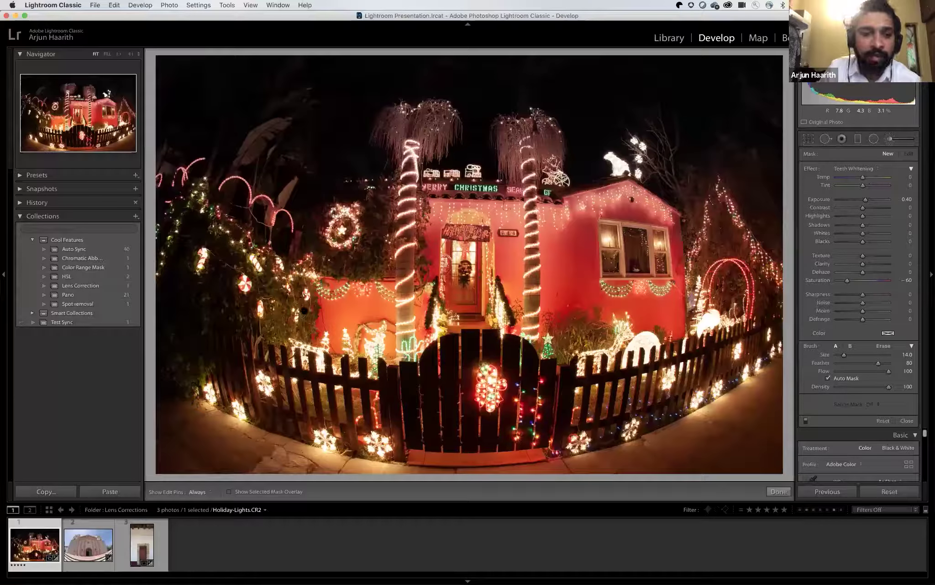
pyautogui.press('h')
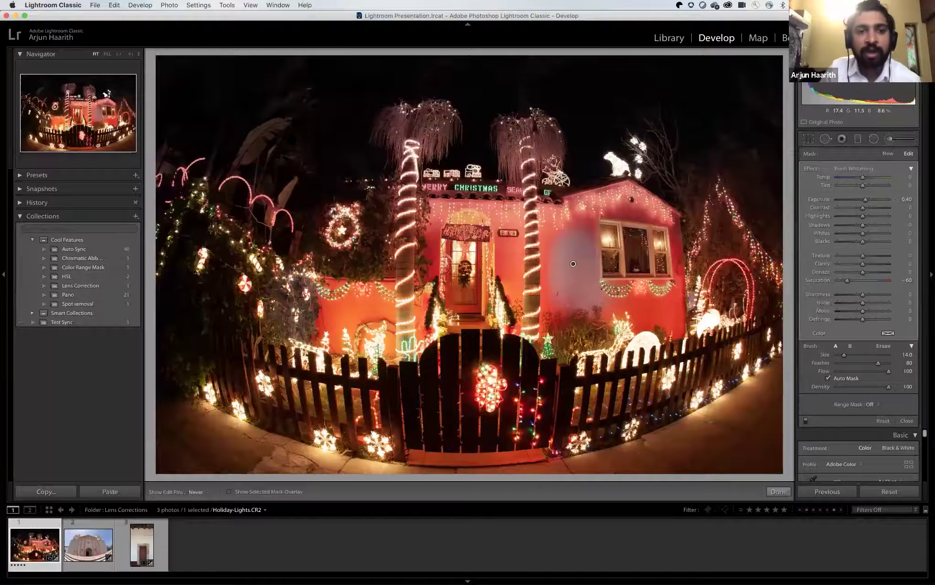
pyautogui.press('h')
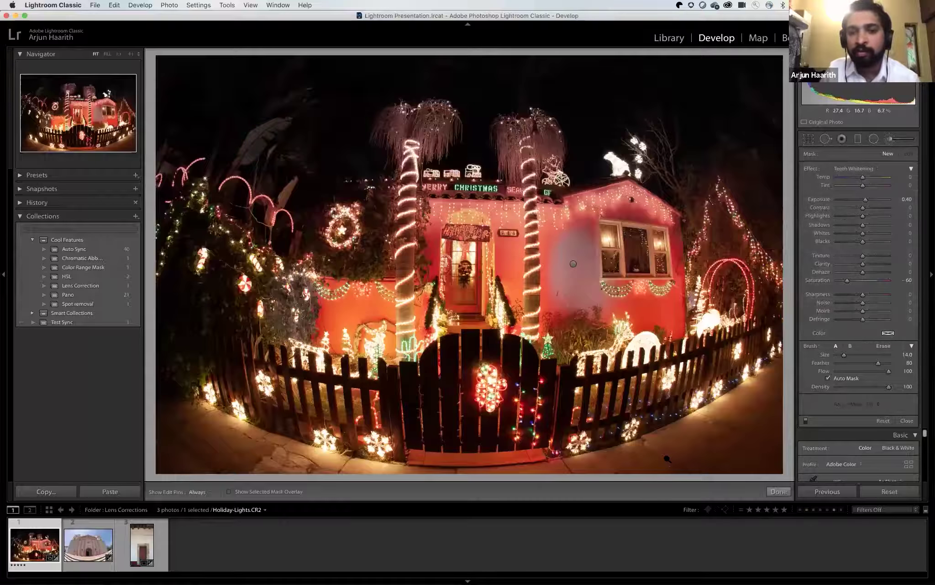
pyautogui.click(889, 139)
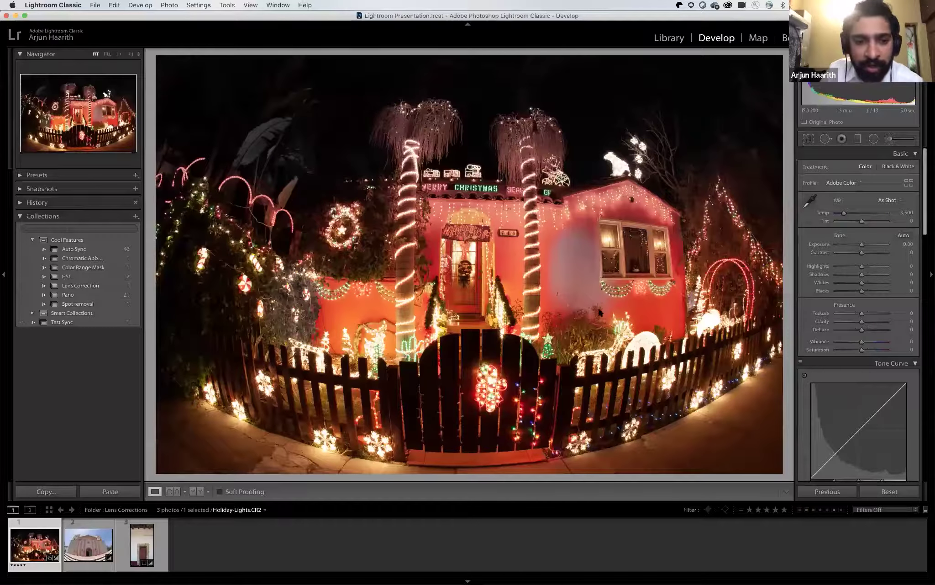
# Select the brushed wall adjustment to view its mask overlay, then deselect it.
pyautogui.press('k')
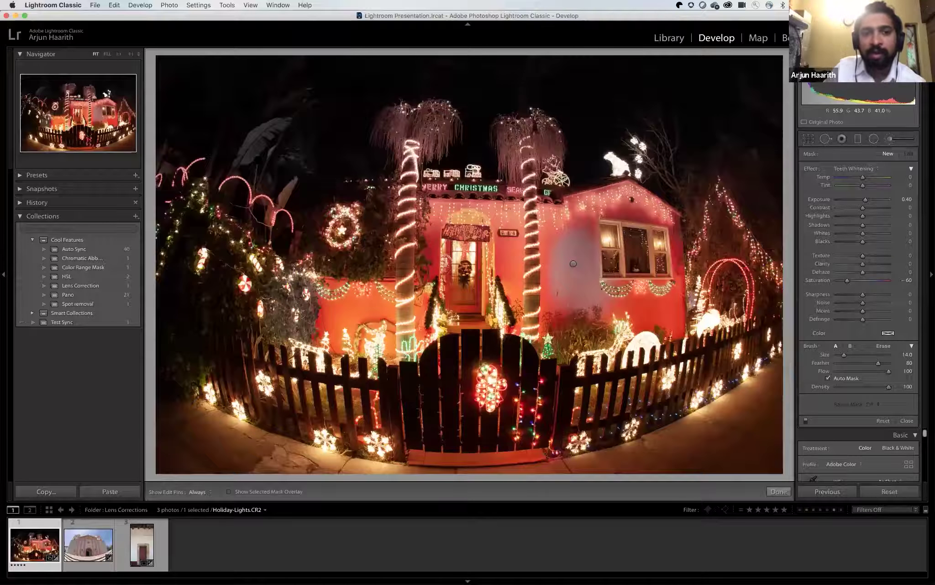
pyautogui.click(573, 264)
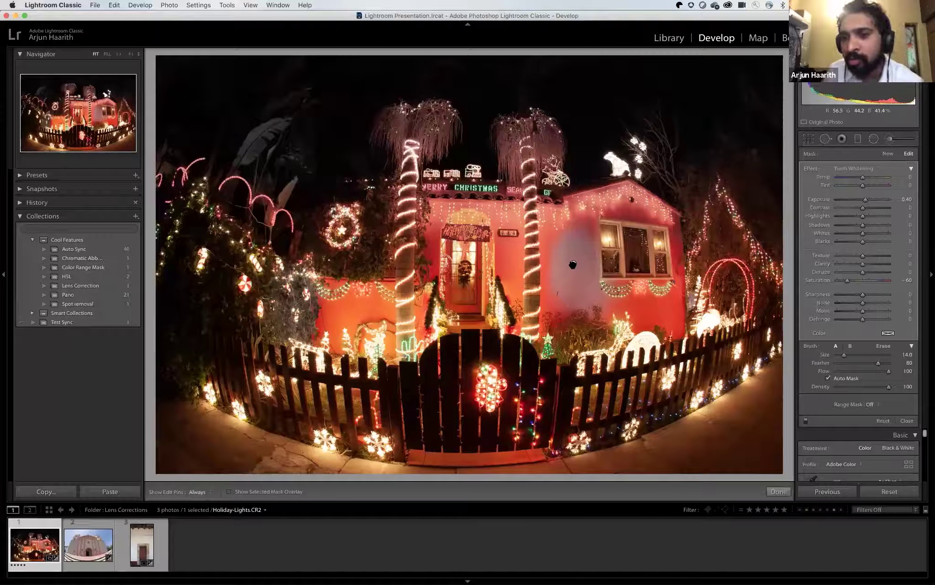
pyautogui.moveTo(573, 265)
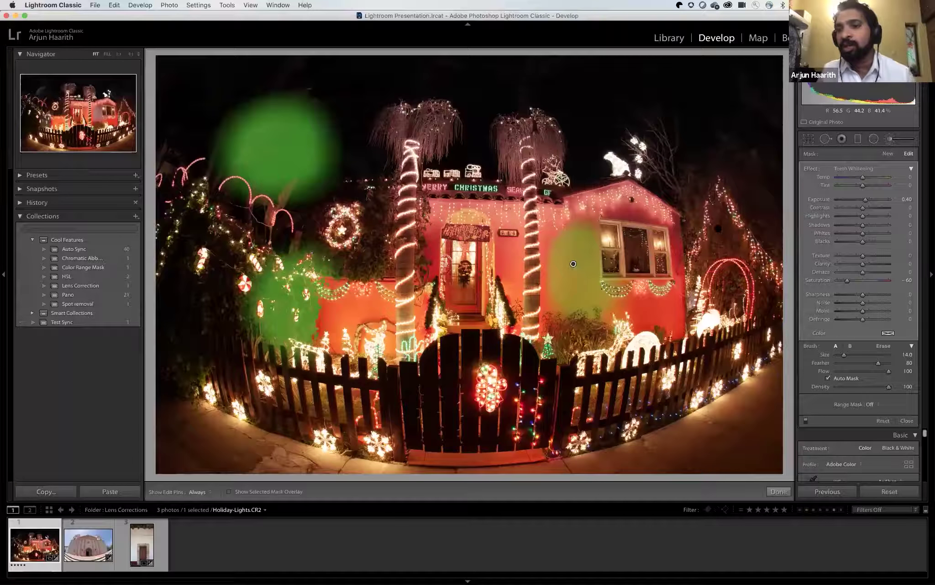
pyautogui.click(875, 138)
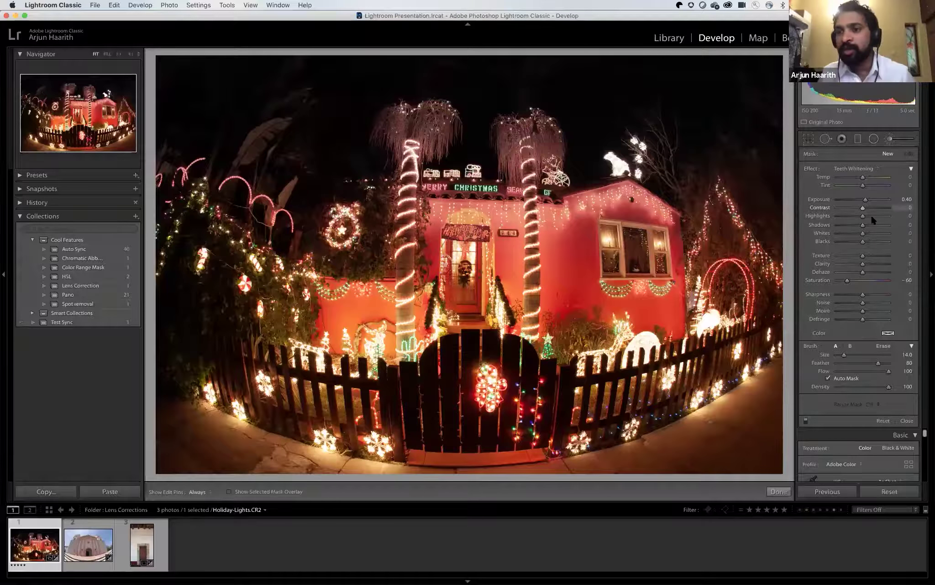
pyautogui.click(886, 140)
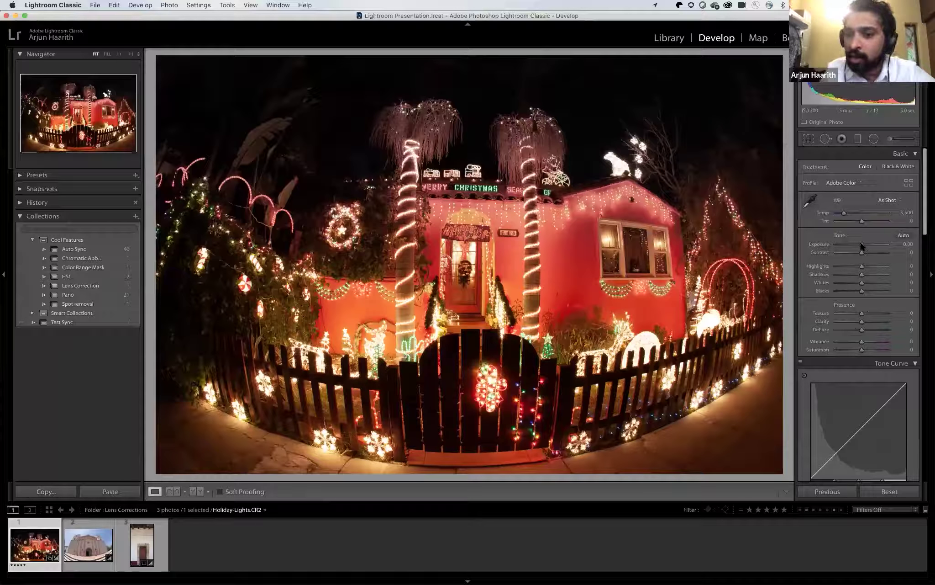
# Raise exposure to +4.20, paint a bright patch on the wall, then undo it.
pyautogui.moveTo(862, 246)
pyautogui.mouseDown()
pyautogui.moveTo(828, 242)
pyautogui.moveTo(879, 245)
pyautogui.mouseUp()
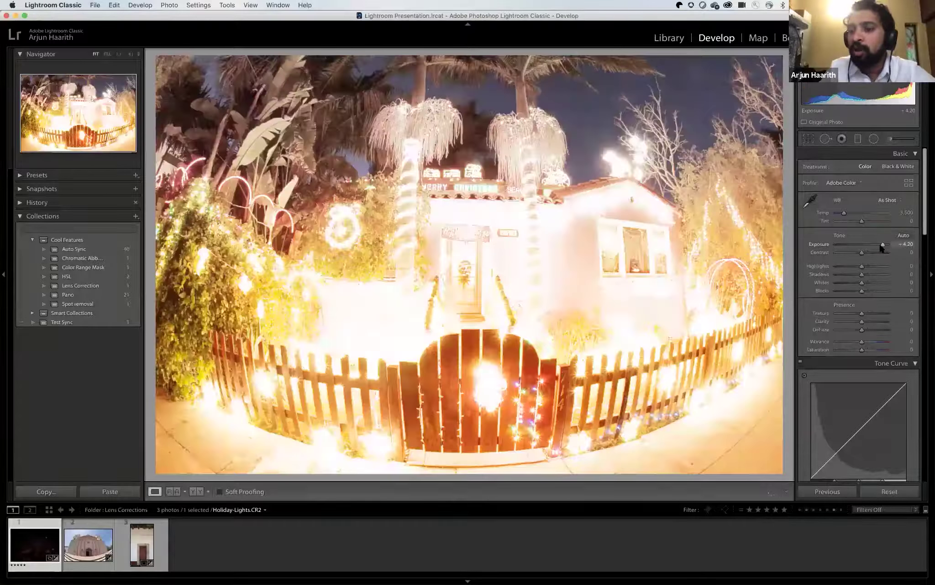
pyautogui.click(880, 245)
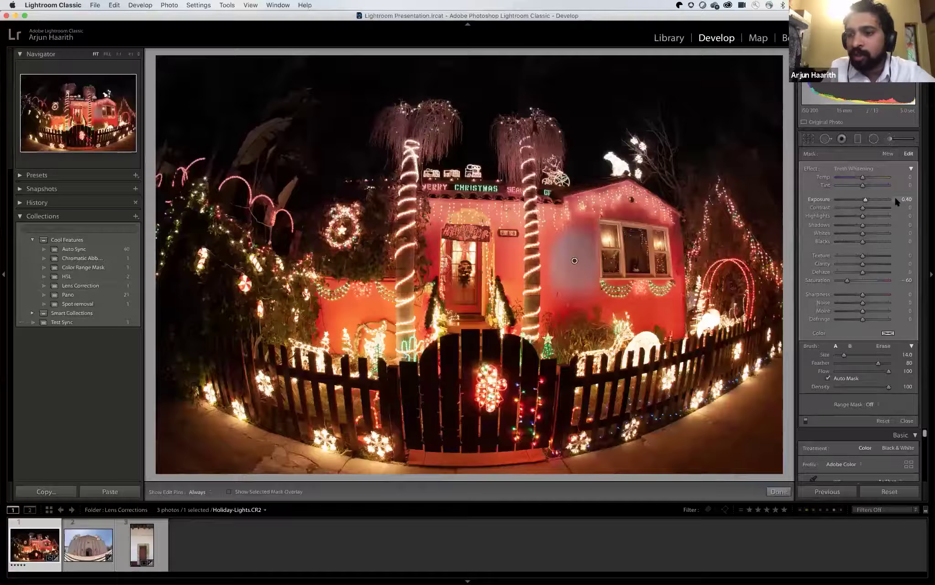
pyautogui.click(574, 260)
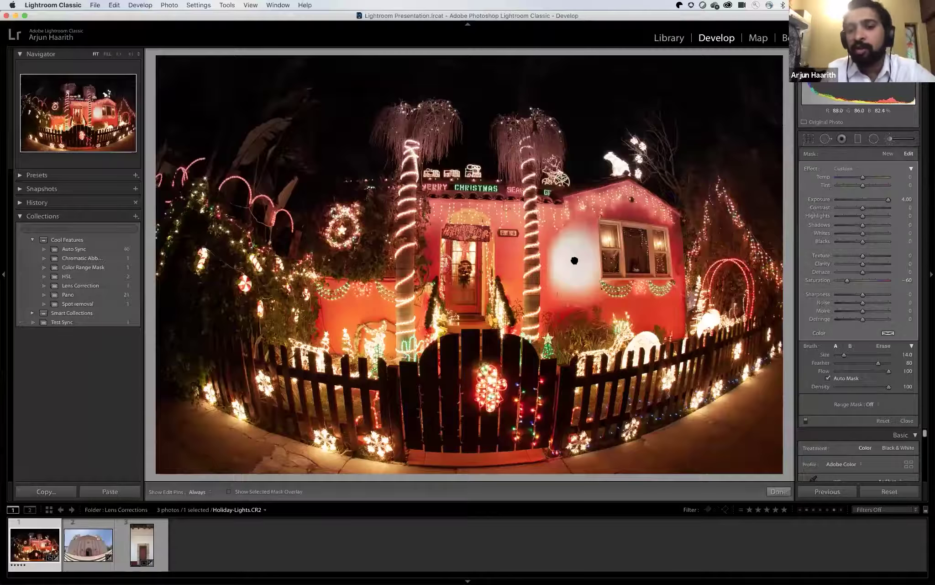
pyautogui.hotkey('ctrl', 'z')
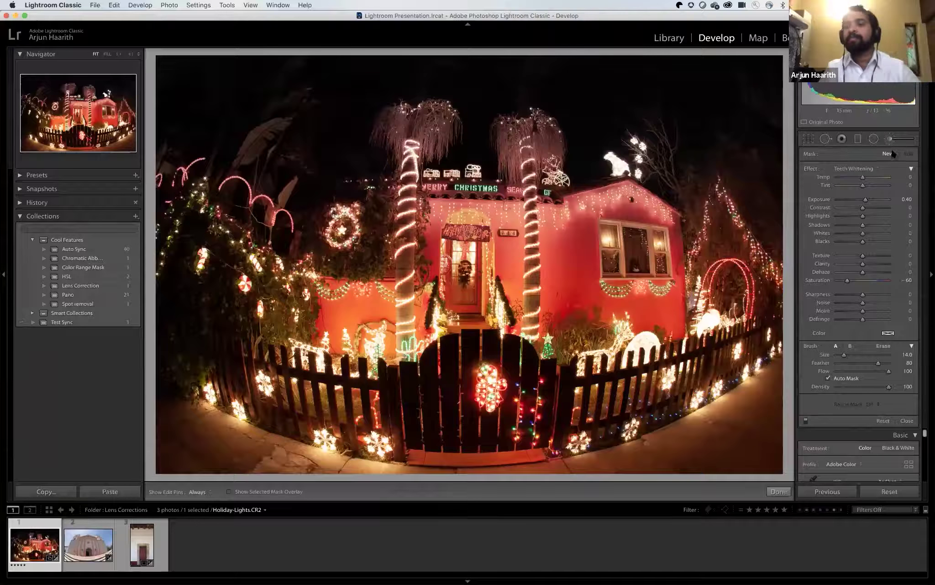
pyautogui.press('k')
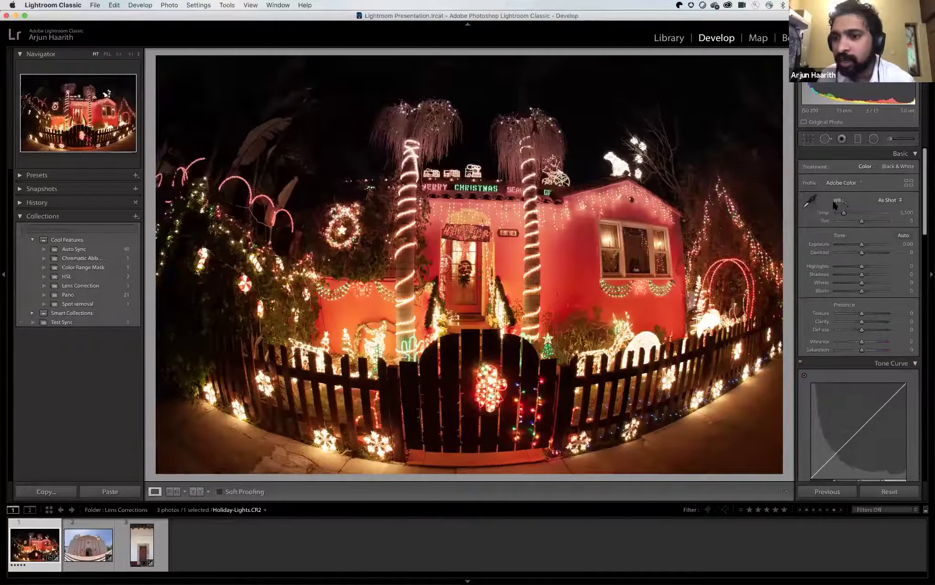
# Try a warmer temperature, reset tint to 0, and switch to lightroom-new-features-01.cr2.
pyautogui.moveTo(844, 214)
pyautogui.mouseDown()
pyautogui.moveTo(866, 213)
pyautogui.moveTo(839, 214)
pyautogui.moveTo(864, 224)
pyautogui.moveTo(838, 225)
pyautogui.mouseUp()
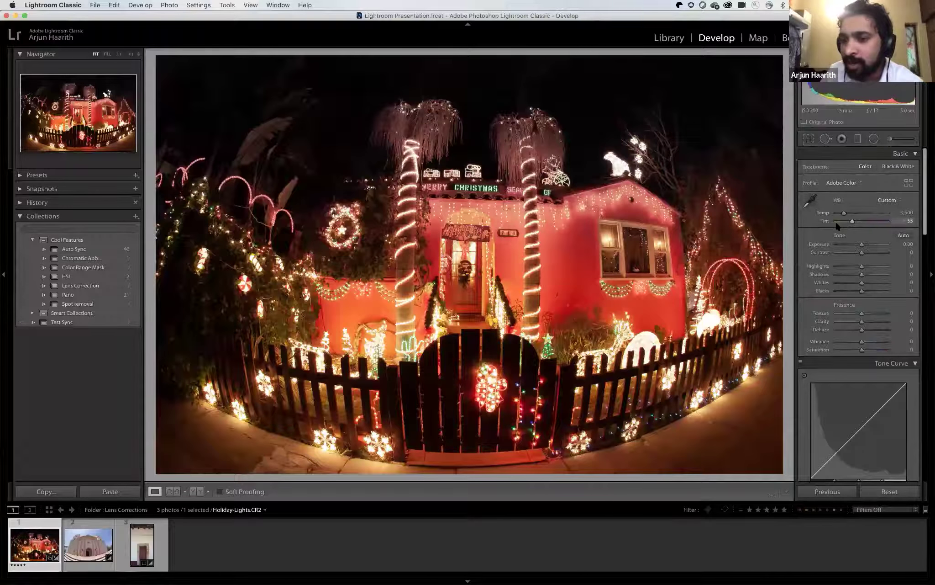
pyautogui.doubleClick(884, 223)
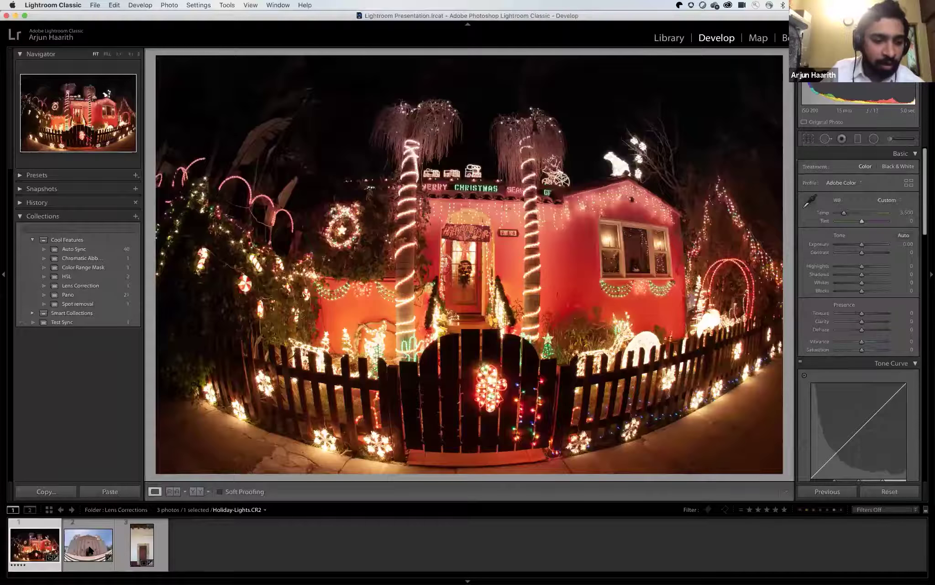
pyautogui.click(89, 550)
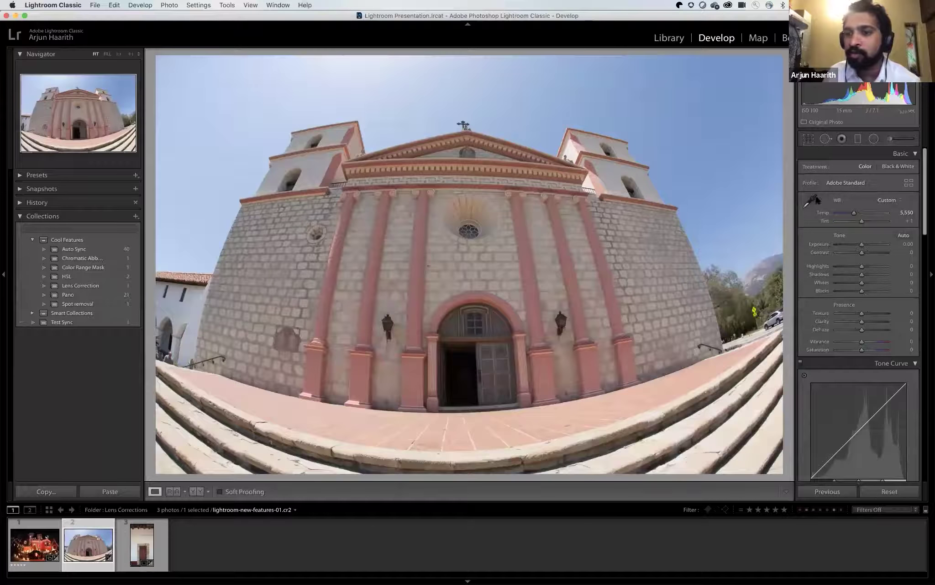
# Browse the white balance presets, keep Custom, and sample the church wall with the eyedropper.
pyautogui.click(888, 200)
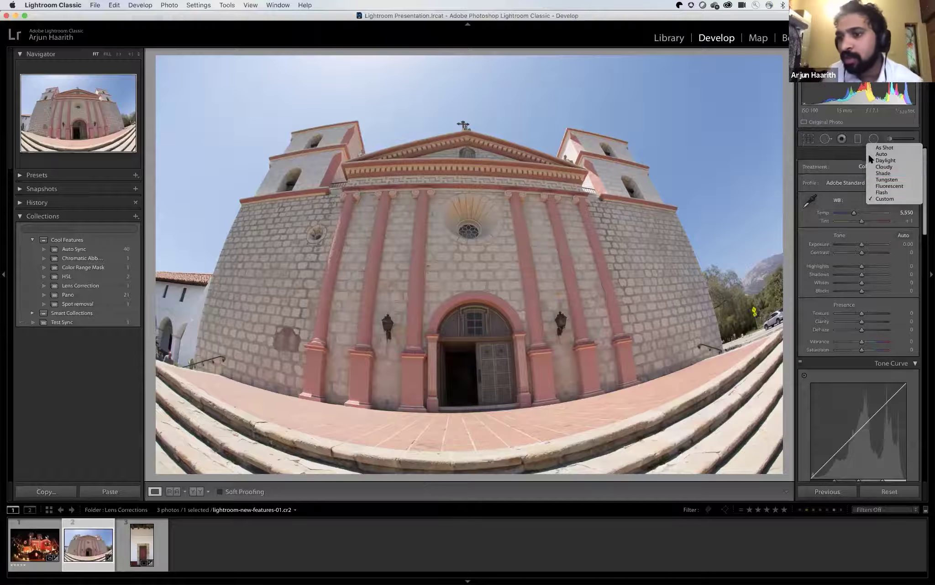
pyautogui.click(802, 188)
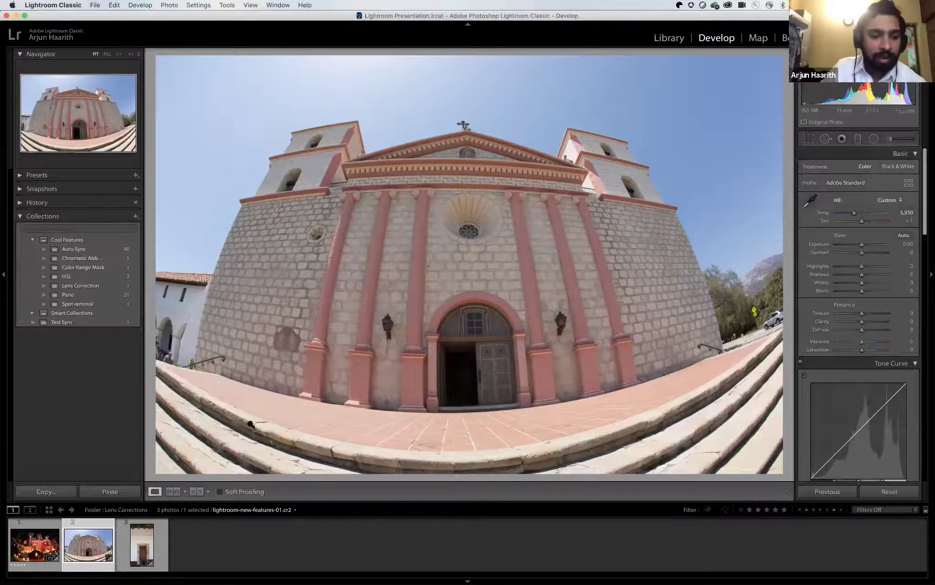
pyautogui.click(806, 206)
pyautogui.click(809, 201)
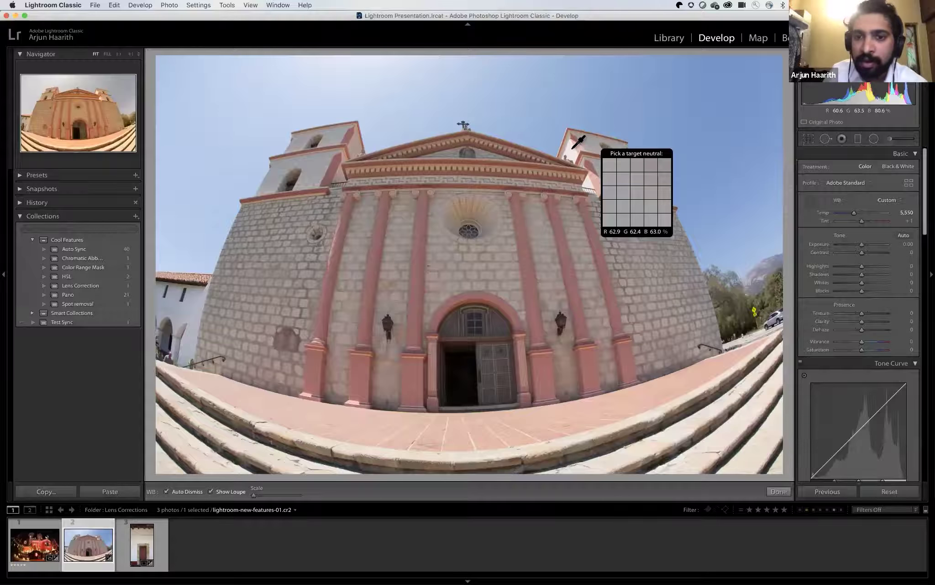
pyautogui.click(561, 227)
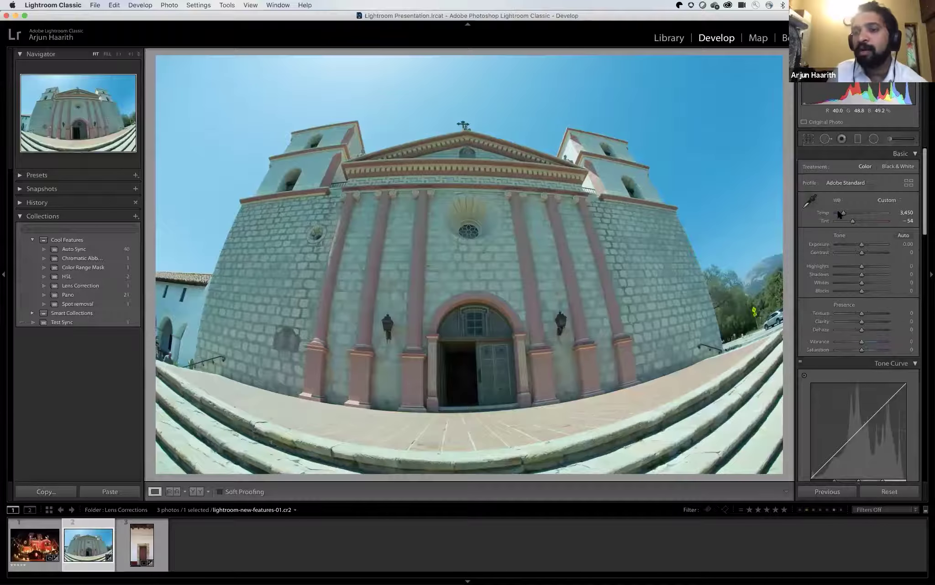
# Sample white balance from the church tower, then set temperature to about 6,987.
pyautogui.click(810, 200)
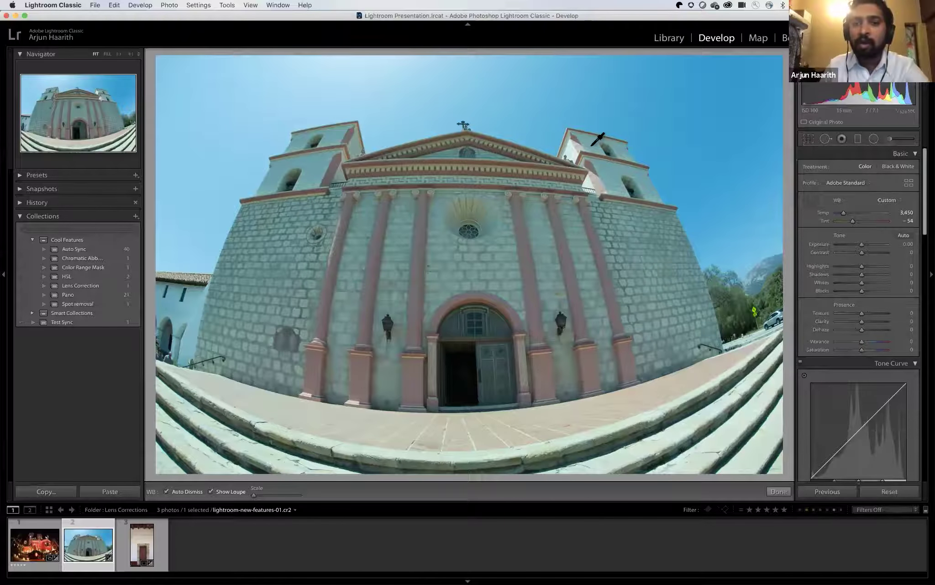
pyautogui.click(573, 149)
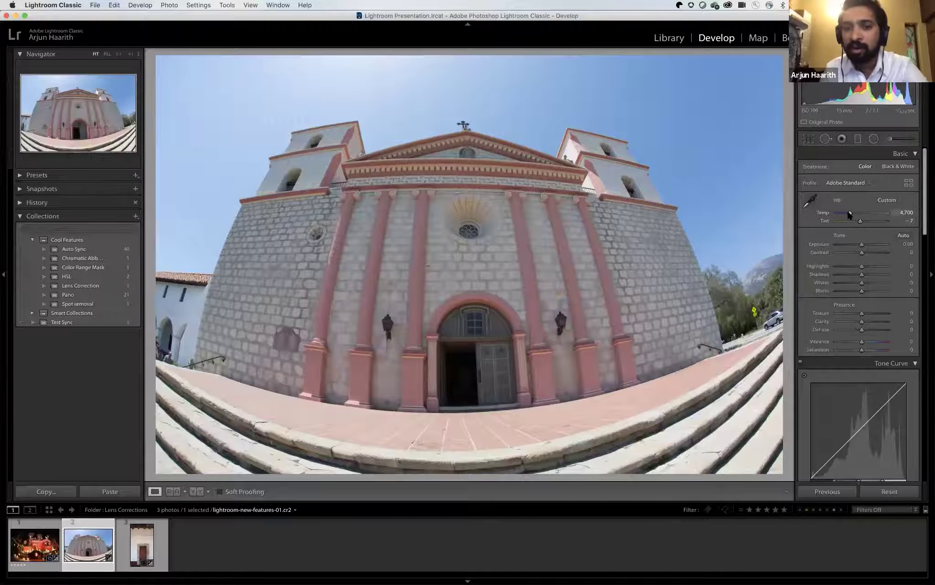
pyautogui.moveTo(844, 216); pyautogui.dragTo(872, 218)
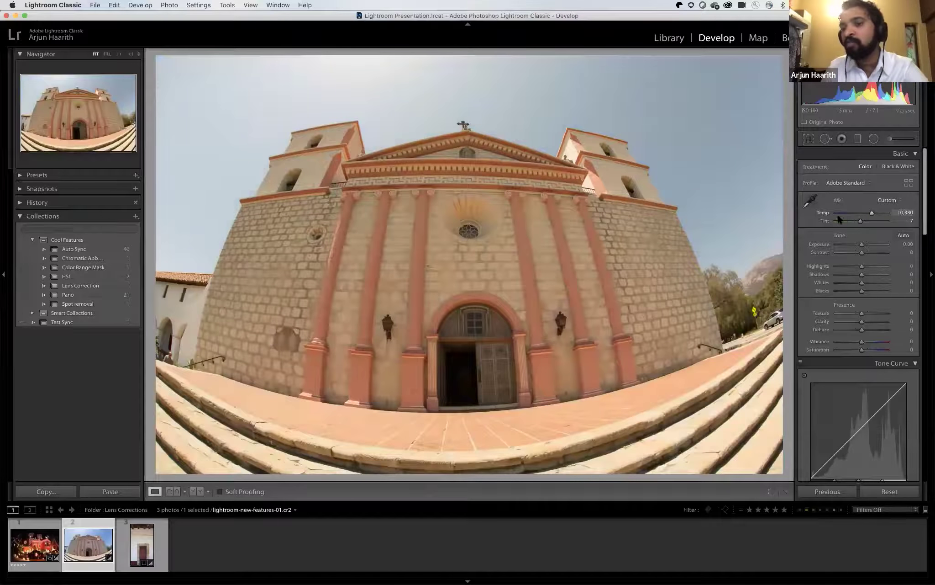
pyautogui.click(860, 217)
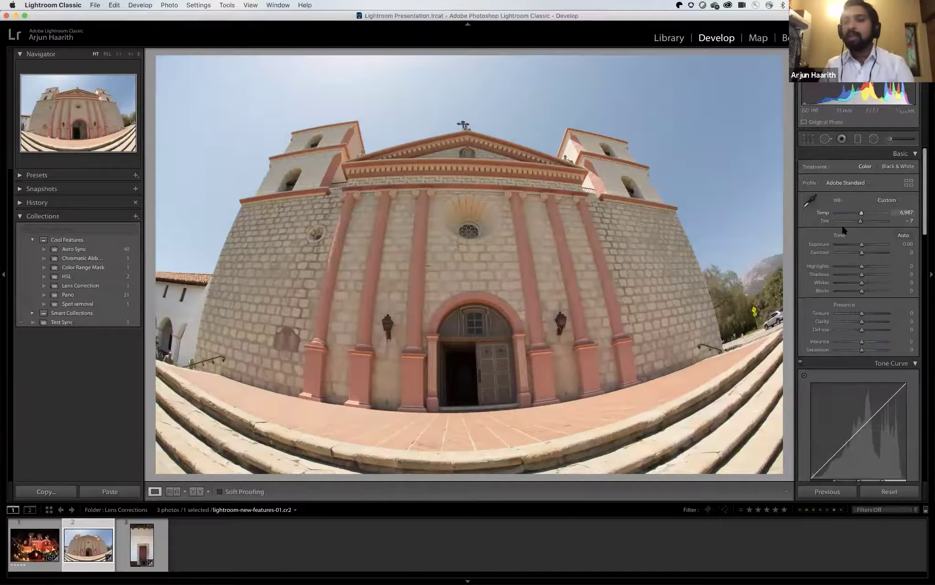
pyautogui.scroll(-3, 860, 331)
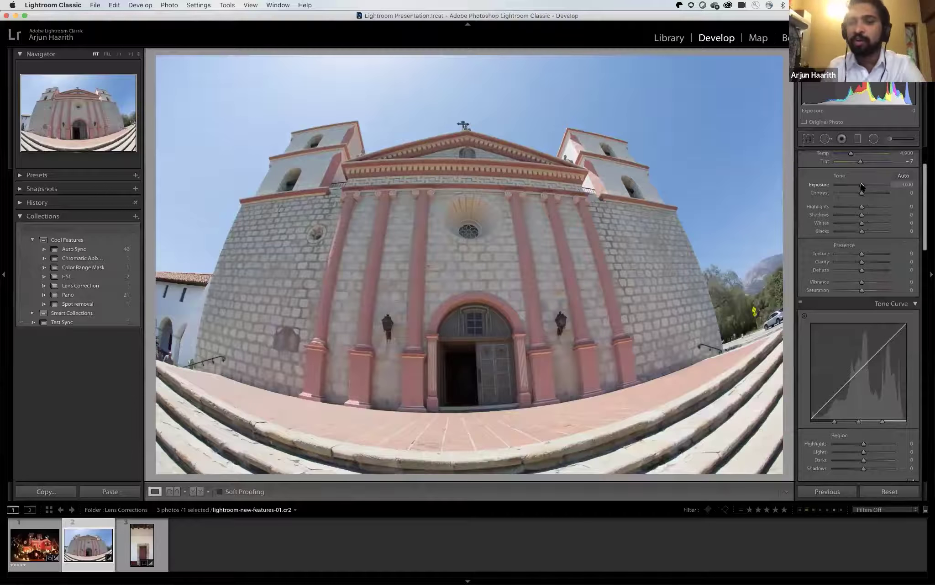
pyautogui.moveTo(862, 184); pyautogui.dragTo(861, 184)
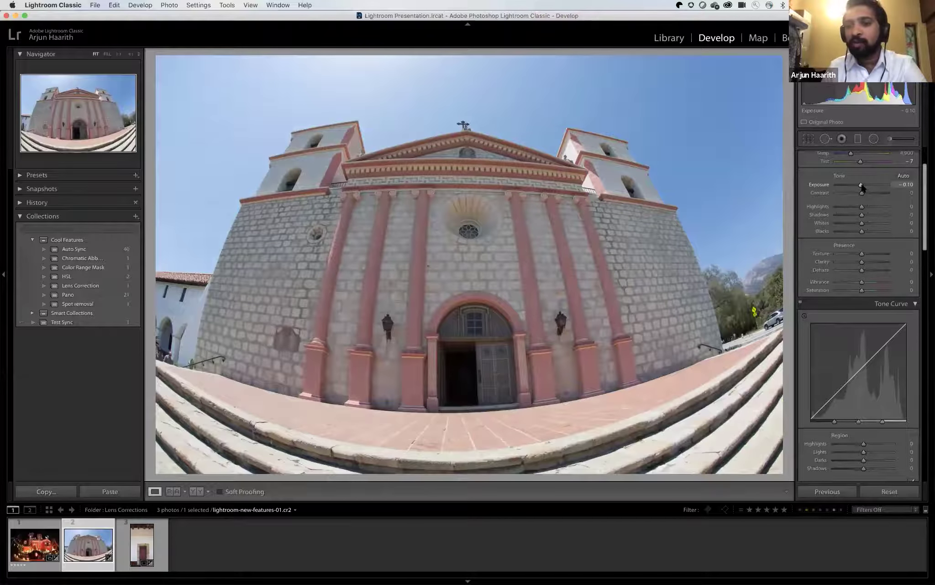
pyautogui.moveTo(874, 182); pyautogui.dragTo(898, 182)
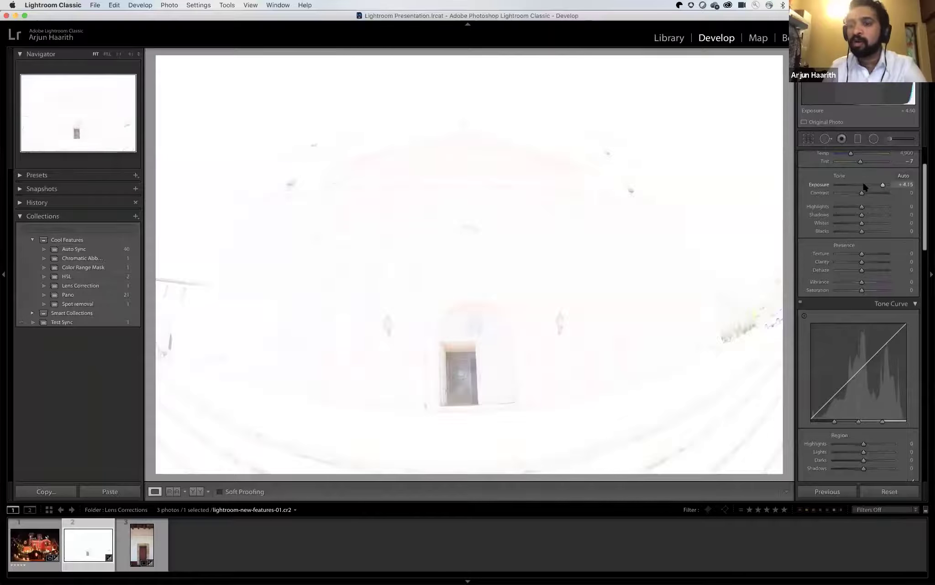
pyautogui.moveTo(840, 183)
pyautogui.mouseDown()
pyautogui.moveTo(859, 187)
pyautogui.moveTo(849, 185)
pyautogui.mouseUp()
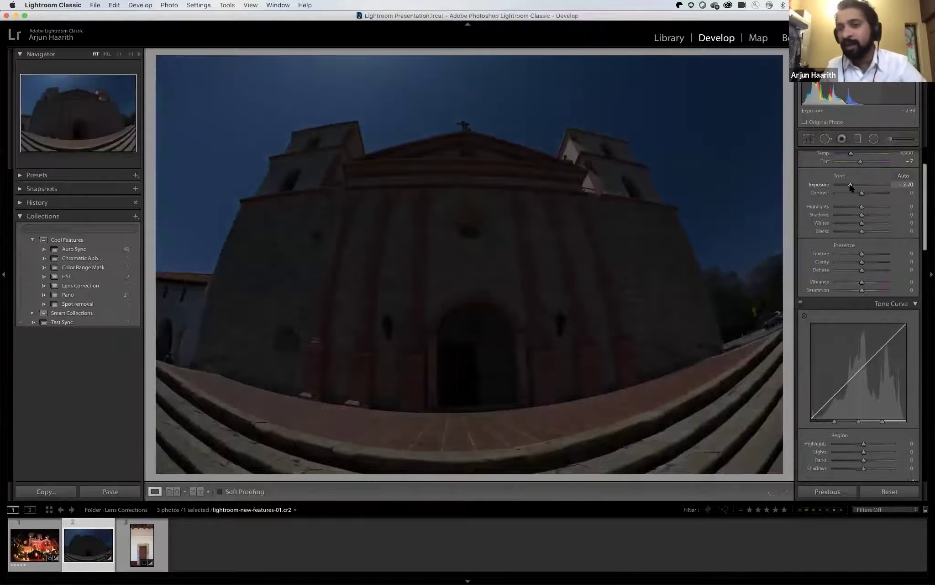
pyautogui.moveTo(851, 187)
pyautogui.mouseDown()
pyautogui.moveTo(867, 184)
pyautogui.moveTo(865, 191)
pyautogui.mouseUp()
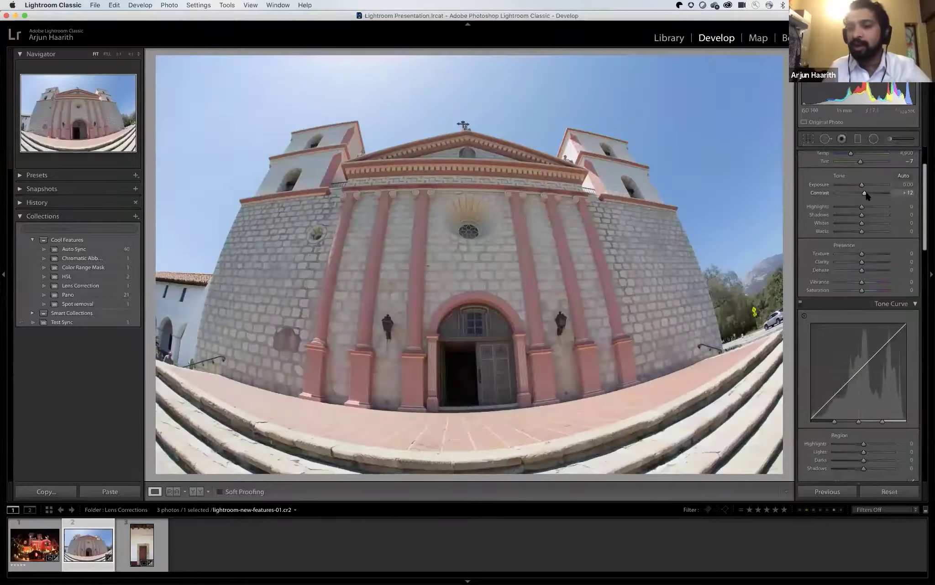
pyautogui.doubleClick(865, 192)
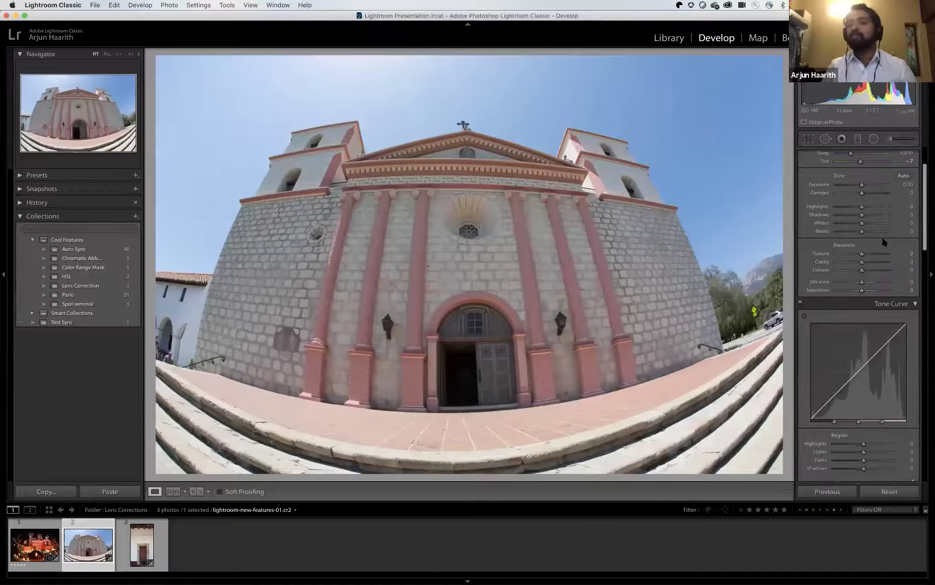
pyautogui.scroll(-2, 881, 235)
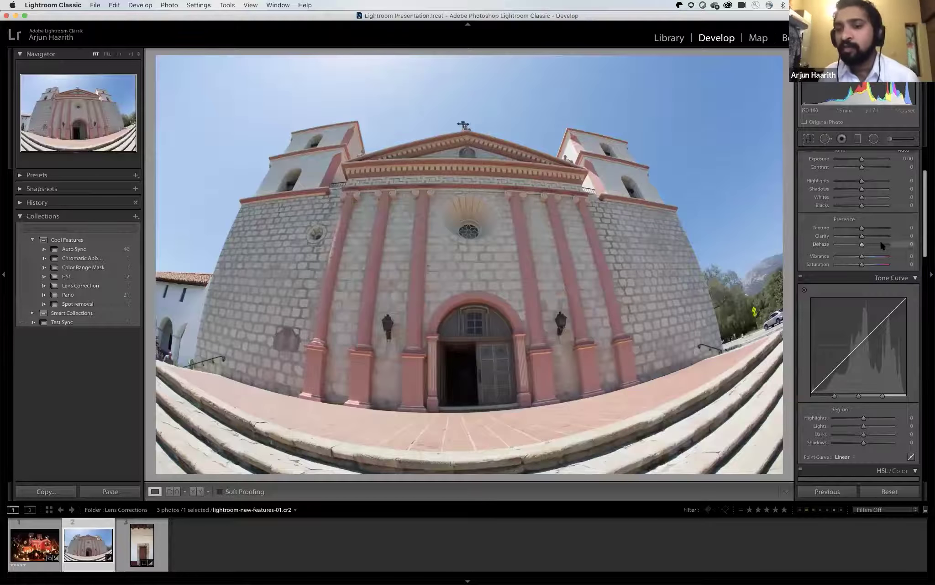
pyautogui.moveTo(854, 184)
pyautogui.mouseDown()
pyautogui.moveTo(845, 191)
pyautogui.moveTo(856, 182)
pyautogui.mouseUp()
pyautogui.doubleClick(857, 181)
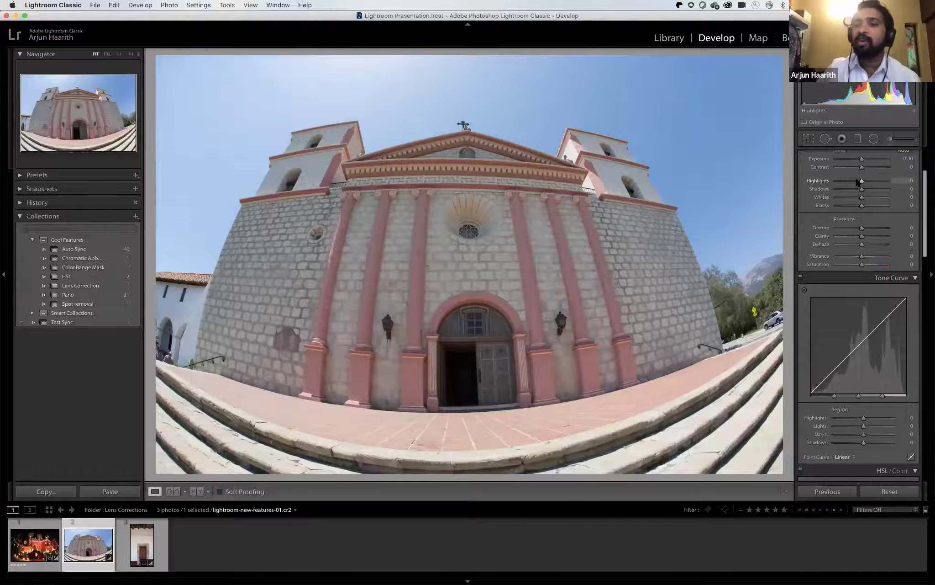
pyautogui.moveTo(862, 183)
pyautogui.mouseDown()
pyautogui.moveTo(817, 190)
pyautogui.moveTo(847, 192)
pyautogui.mouseUp()
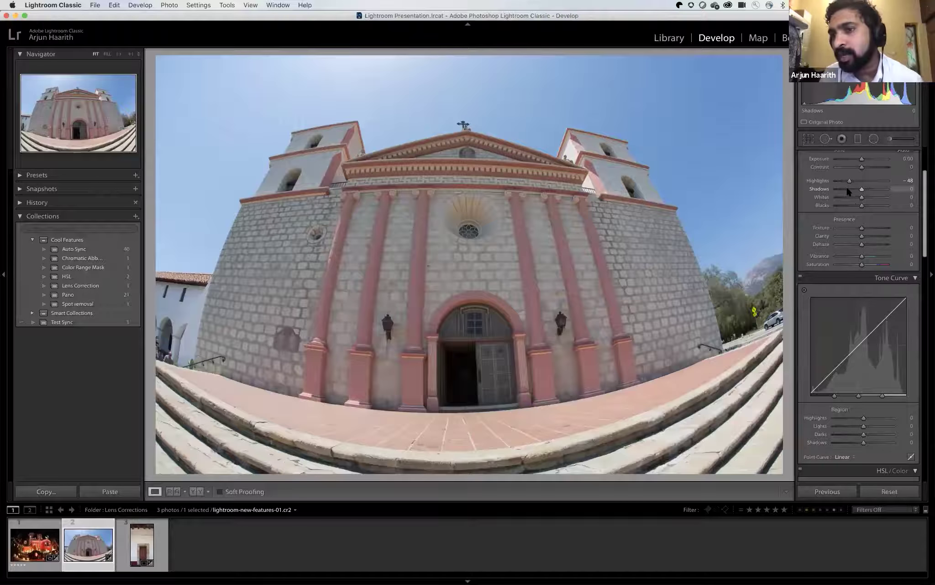
pyautogui.doubleClick(849, 181)
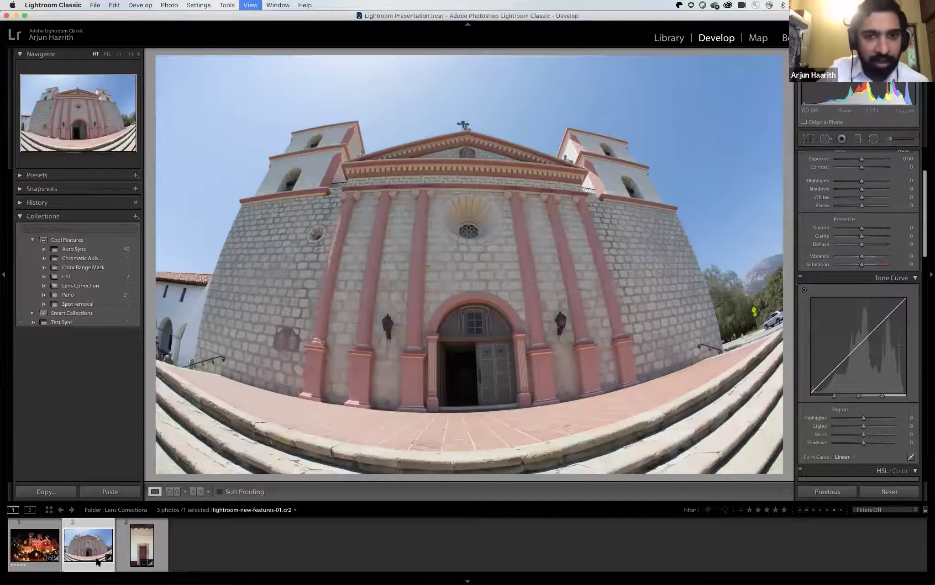
# Show All Photographs in the Library grid and open DSC_0652_sm in loupe view.
pyautogui.press('g')
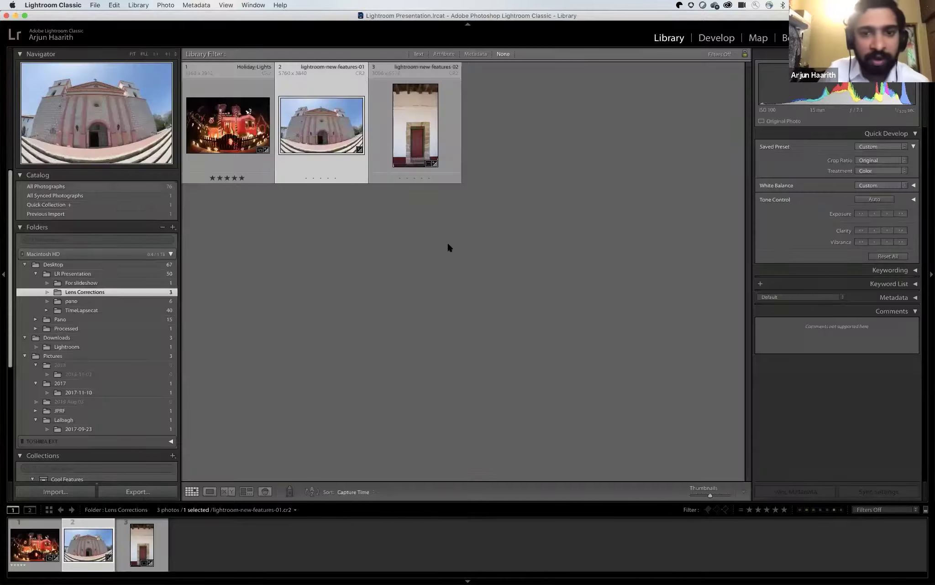
pyautogui.press('super+alt+Left')
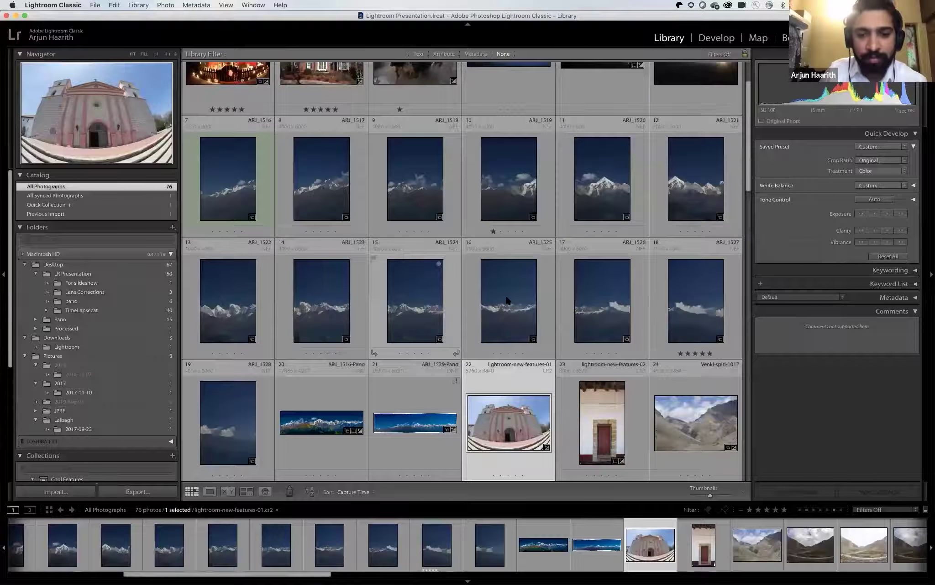
pyautogui.scroll(-15, 505, 297)
pyautogui.scroll(12, 349, 276)
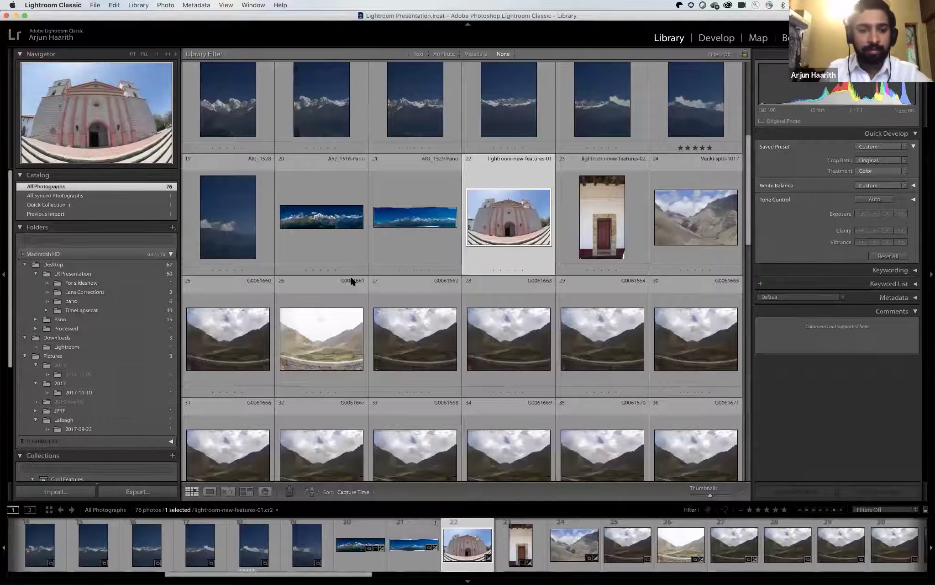
pyautogui.scroll(-15, 351, 280)
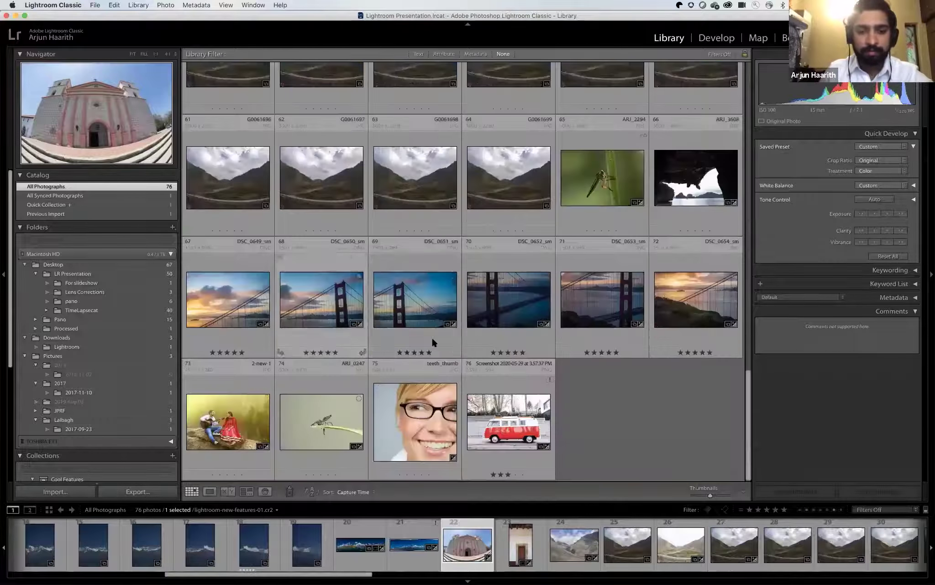
pyautogui.doubleClick(514, 301)
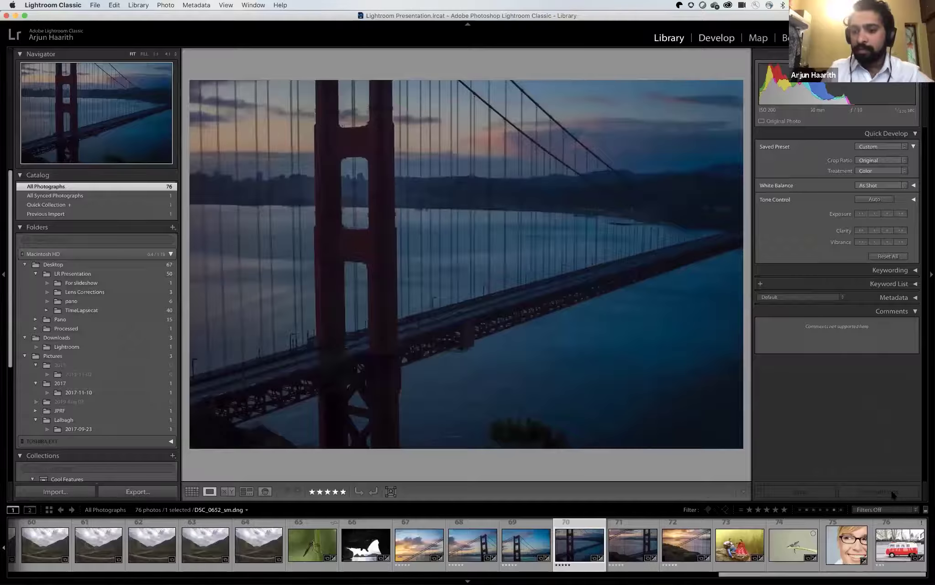
# Reset all develop settings on DSC_0652_sm, then try shadows +75 and reset them to 0.
pyautogui.press('super+shift+r')
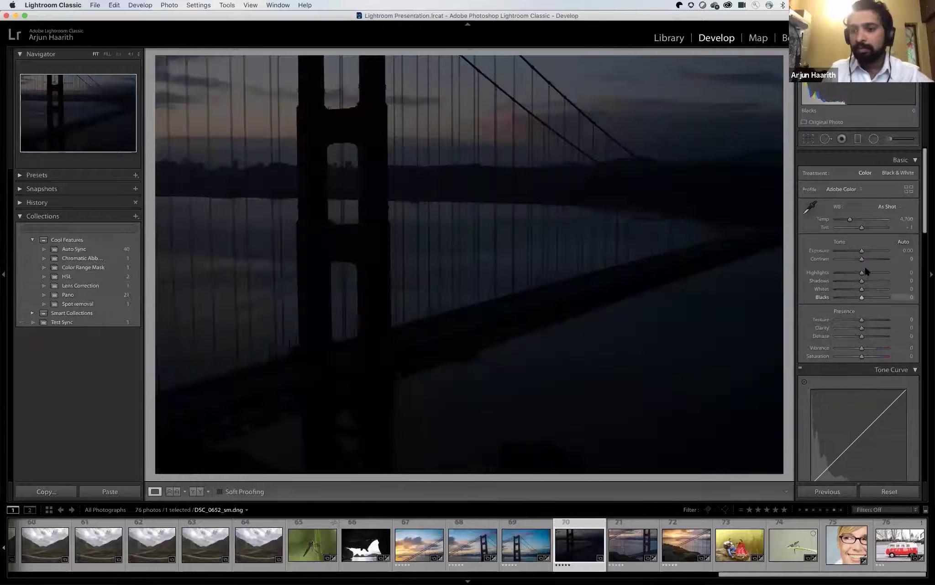
pyautogui.moveTo(866, 274); pyautogui.dragTo(873, 272)
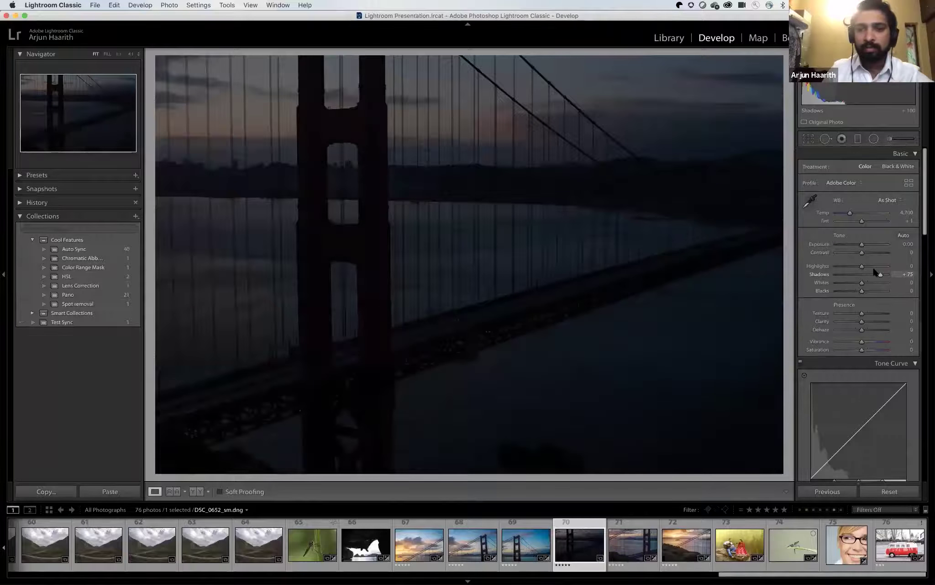
pyautogui.doubleClick(873, 275)
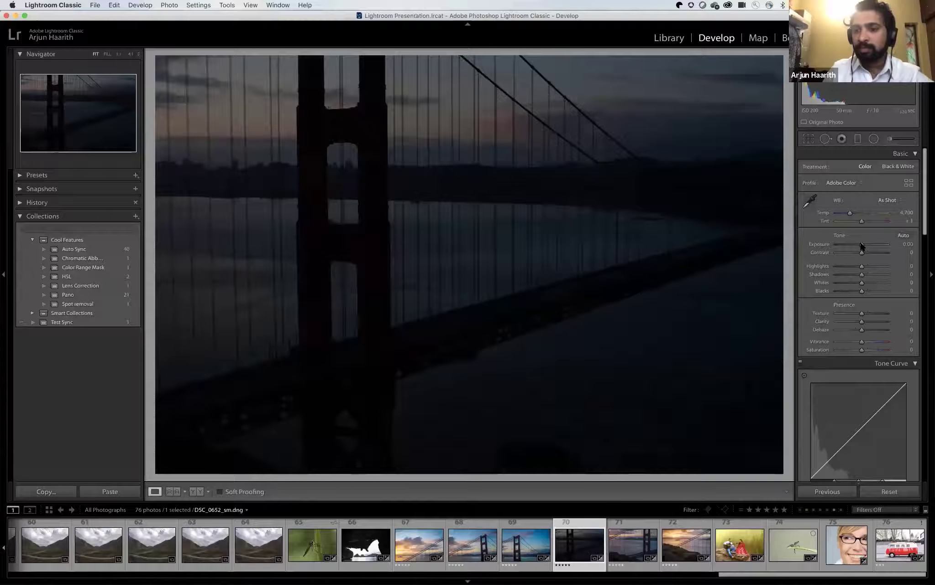
# Try exposure values +2.25, +2.40, +2.75 and +3.39, resetting it to 0.00 at the end.
pyautogui.moveTo(866, 247); pyautogui.dragTo(885, 248)
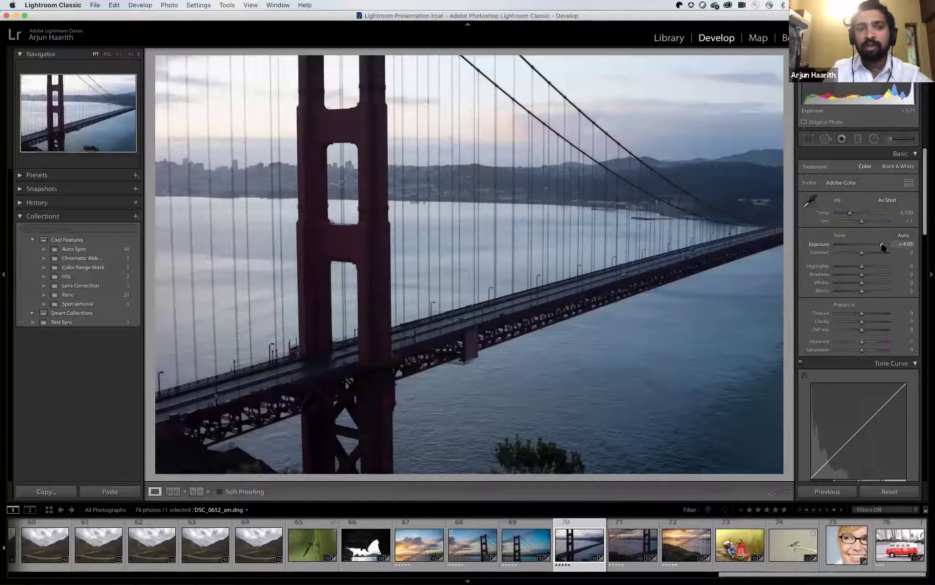
pyautogui.click(872, 246)
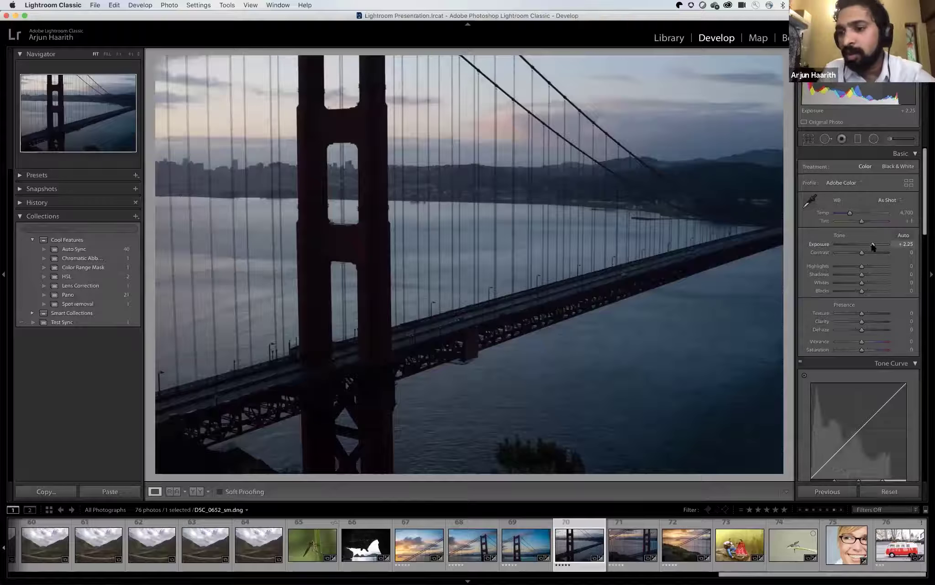
pyautogui.moveTo(872, 247); pyautogui.dragTo(874, 247)
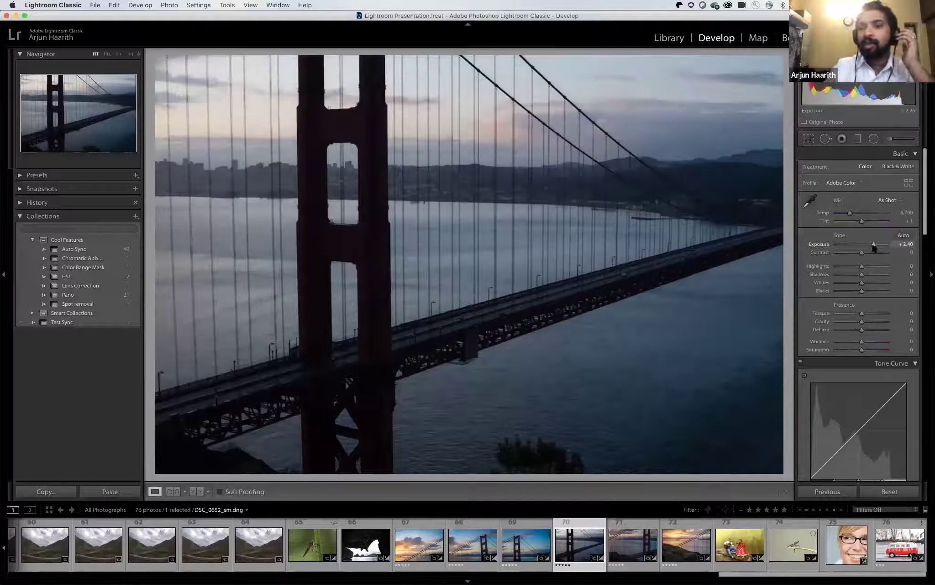
pyautogui.doubleClick(873, 245)
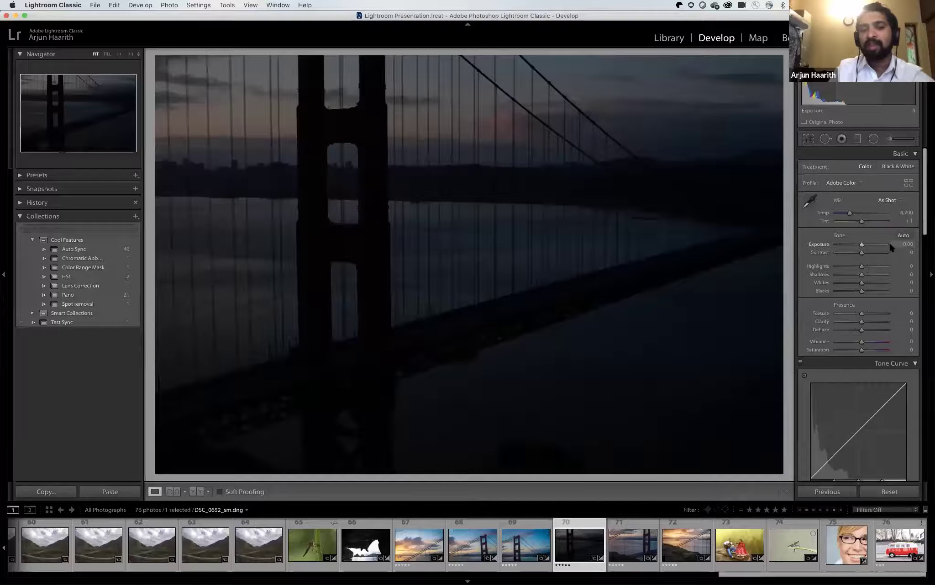
pyautogui.click(876, 245)
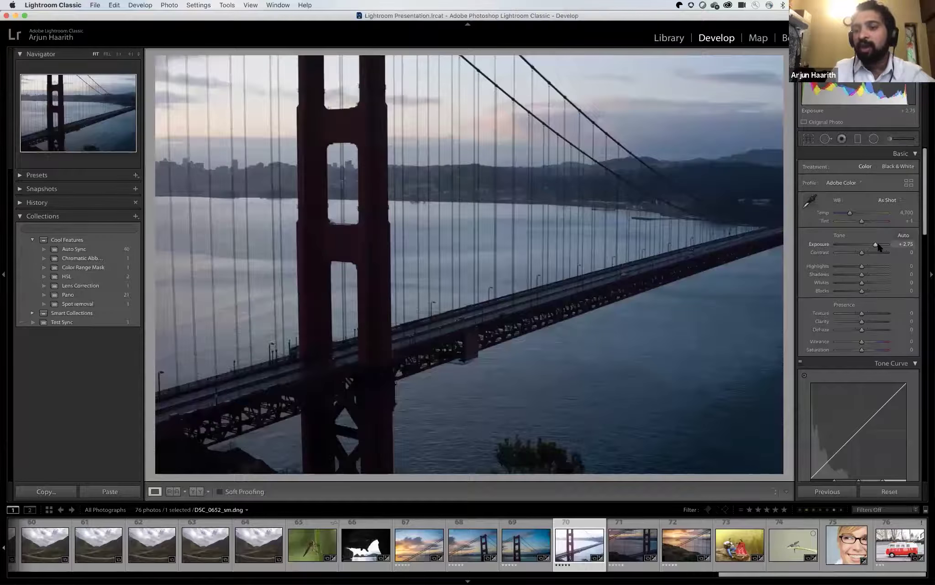
pyautogui.doubleClick(877, 245)
pyautogui.click(879, 246)
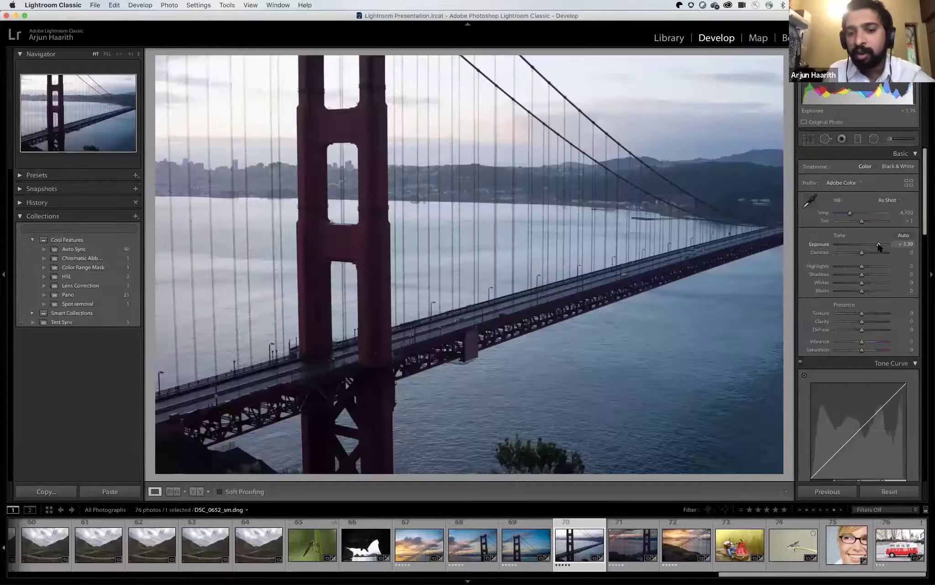
pyautogui.doubleClick(880, 245)
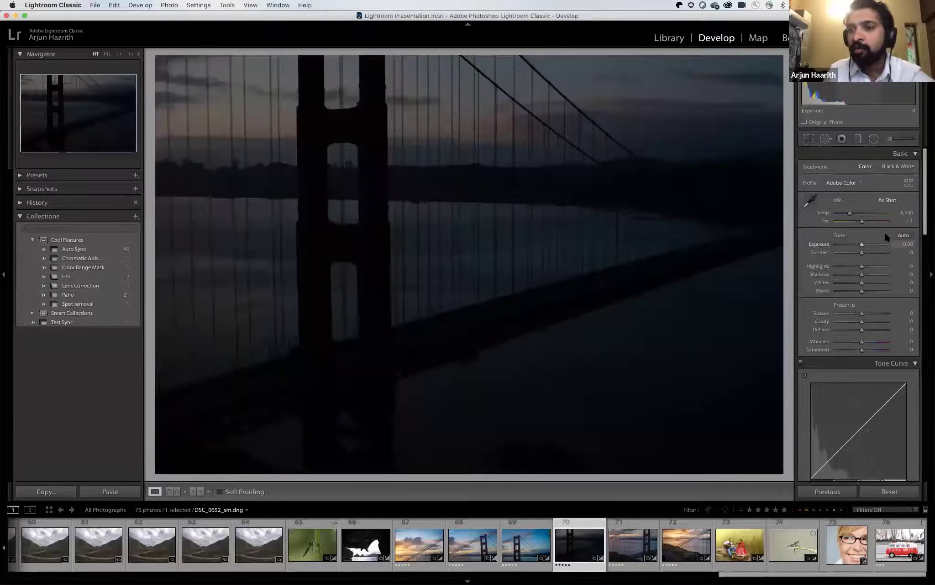
# On DSC_0649_sm, reset basic adjustments, push highlights to +100 and refit the preview.
pyautogui.click(419, 551)
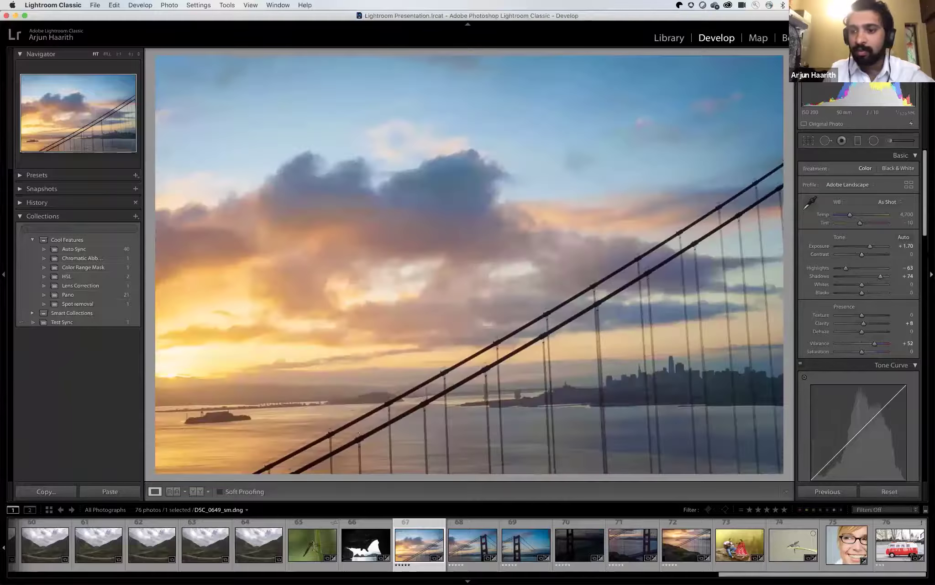
pyautogui.click(888, 492)
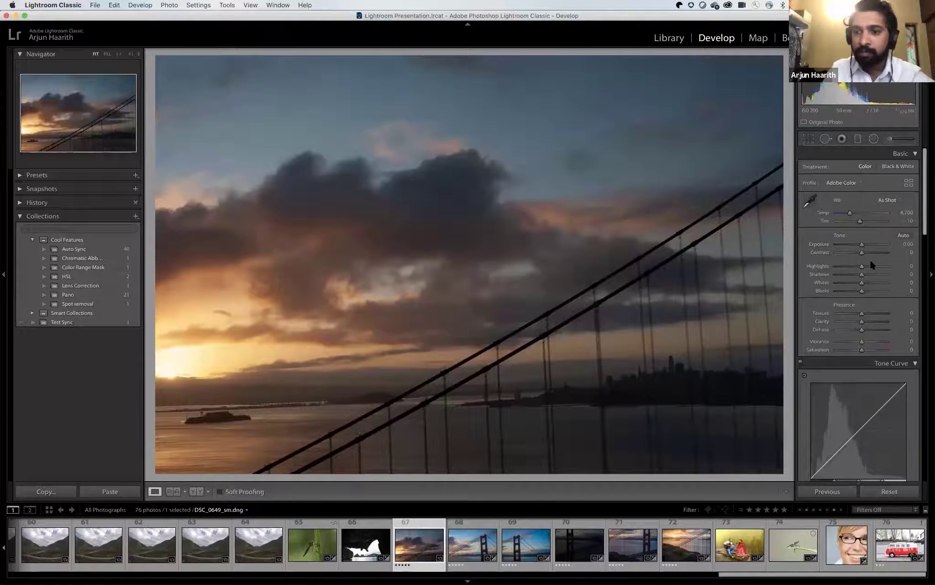
pyautogui.moveTo(861, 266); pyautogui.dragTo(910, 268)
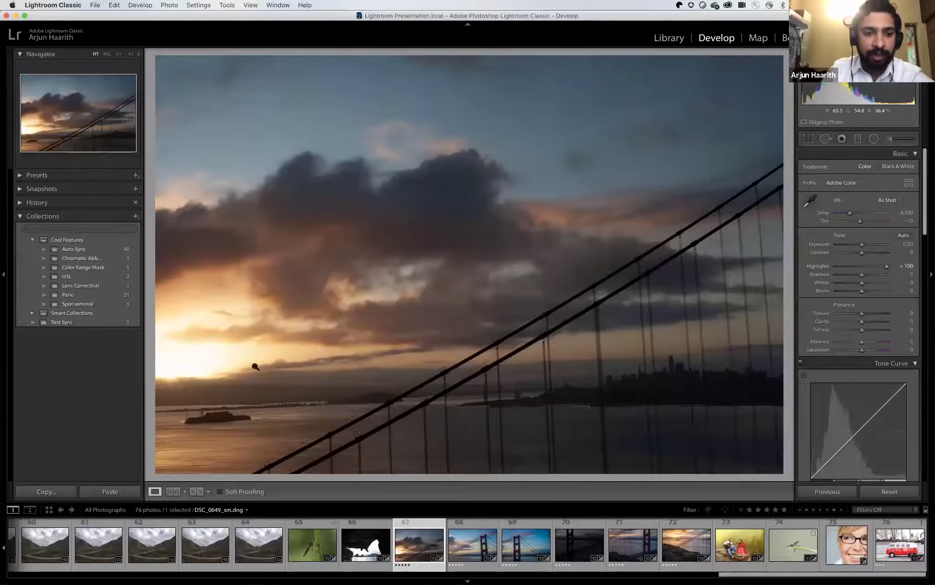
pyautogui.click(324, 328)
pyautogui.click(331, 323)
pyautogui.press('super+minus')
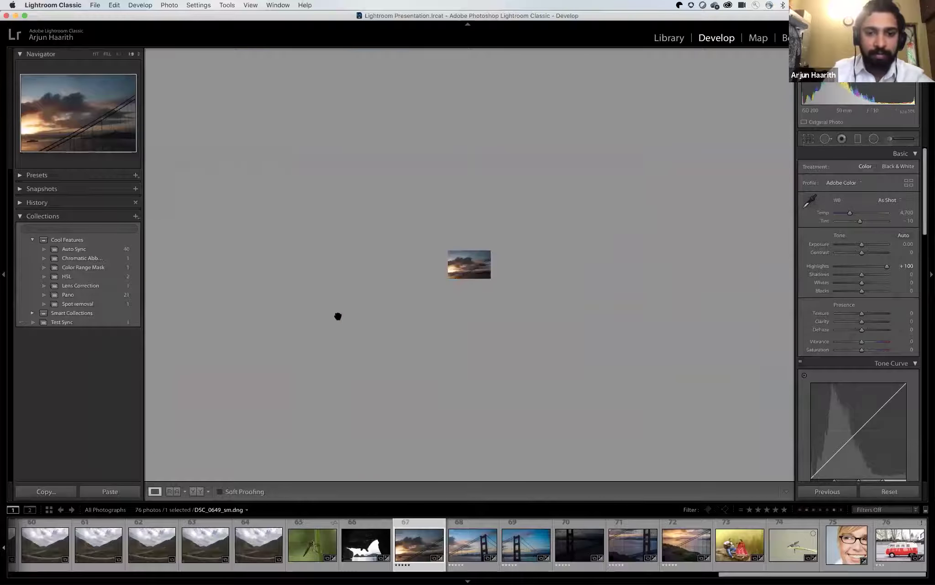
pyautogui.click(272, 283)
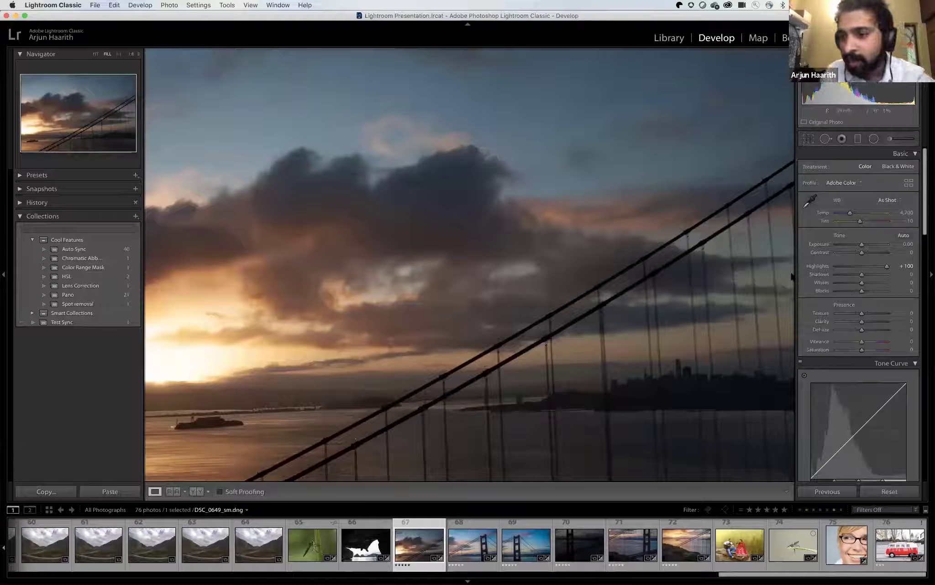
# Compare highlights at -100, reset them to 0, then drag shadows up to +100.
pyautogui.moveTo(875, 267)
pyautogui.mouseDown()
pyautogui.moveTo(832, 269)
pyautogui.moveTo(889, 267)
pyautogui.mouseUp()
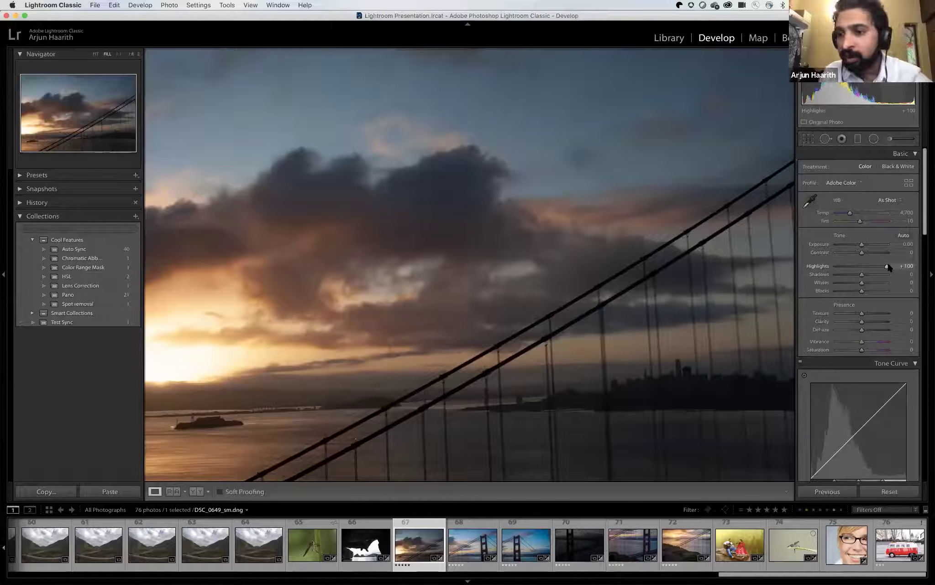
pyautogui.moveTo(885, 268); pyautogui.dragTo(847, 270)
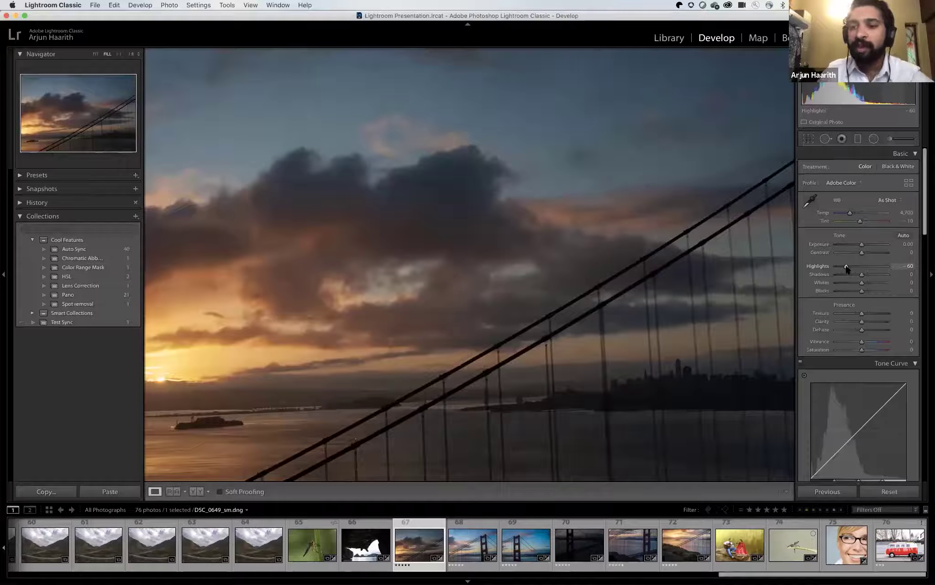
pyautogui.doubleClick(846, 268)
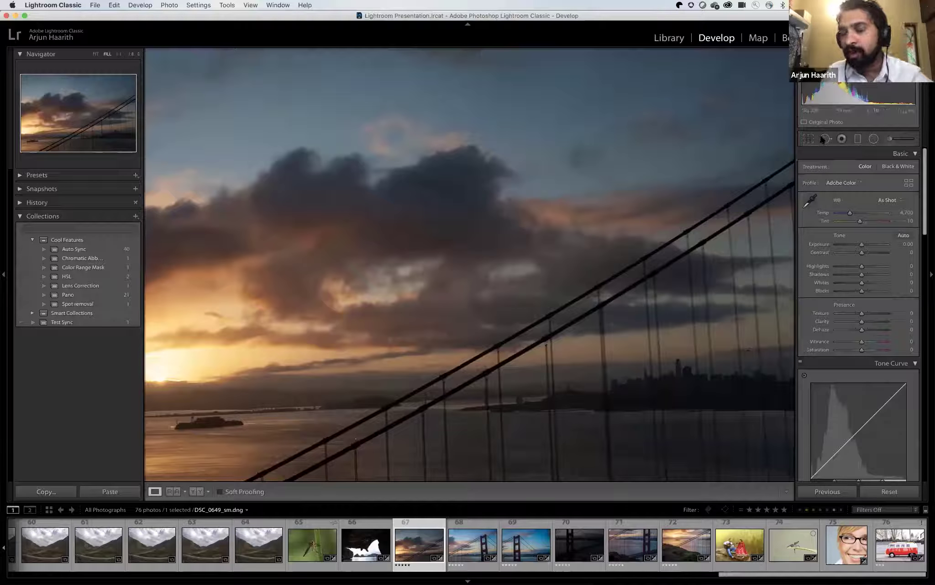
pyautogui.moveTo(870, 277); pyautogui.dragTo(824, 281)
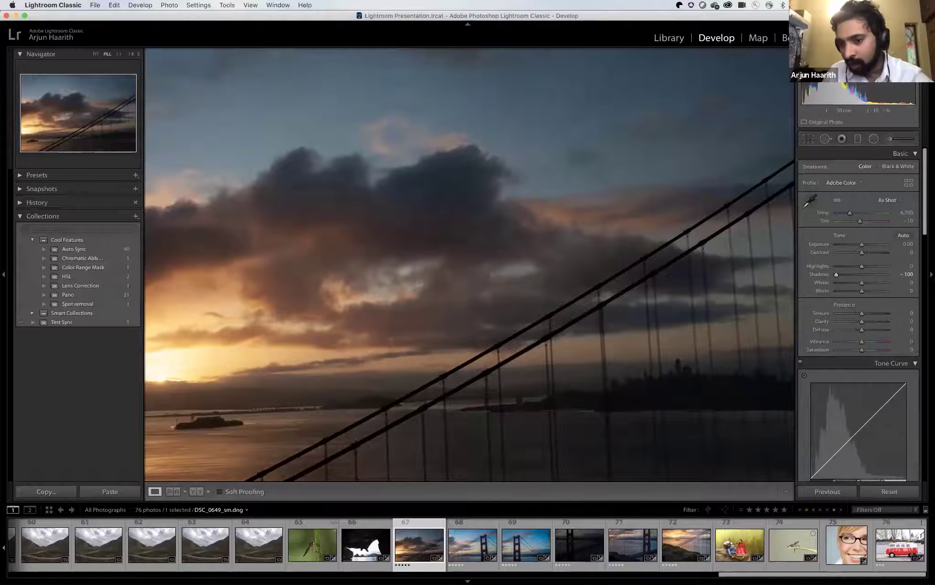
pyautogui.moveTo(840, 276); pyautogui.dragTo(910, 274)
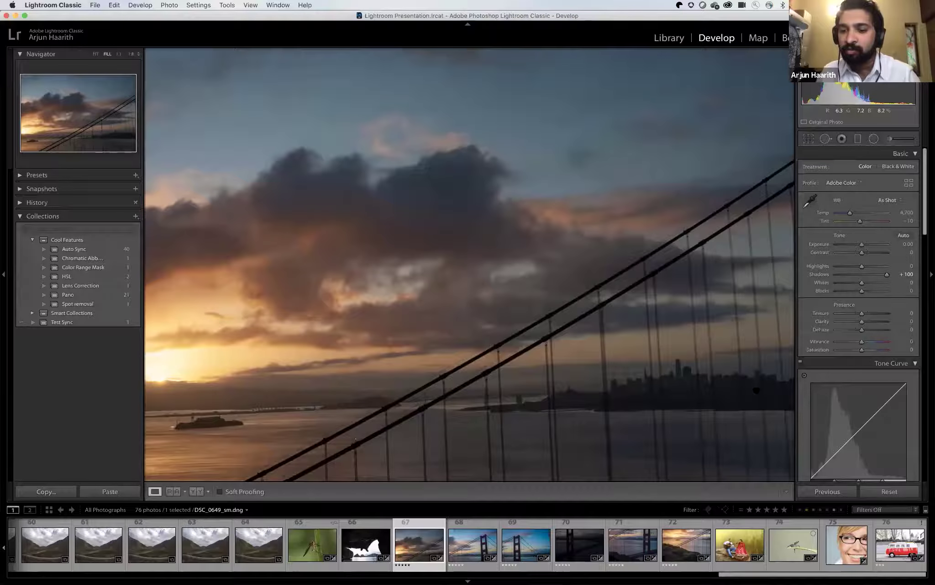
pyautogui.click(656, 384)
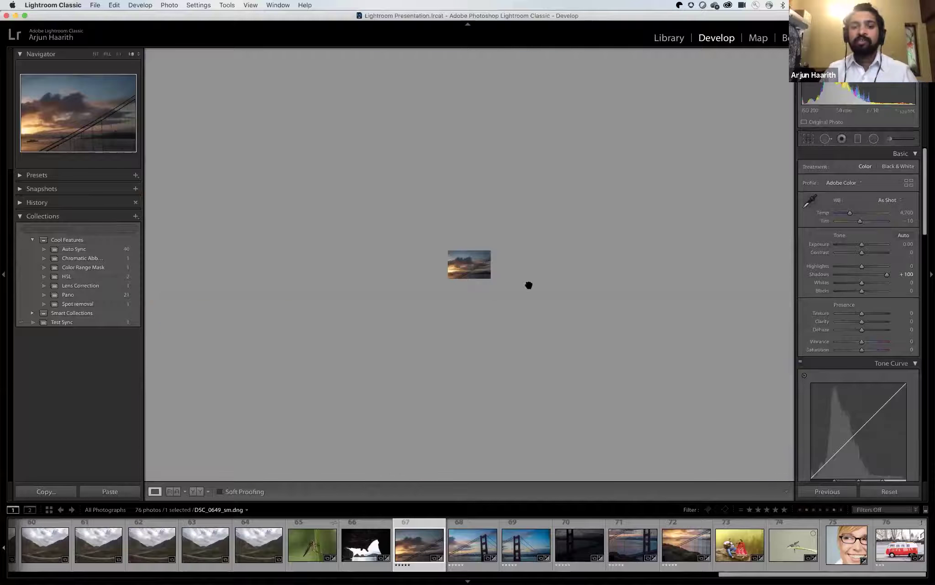
pyautogui.click(95, 54)
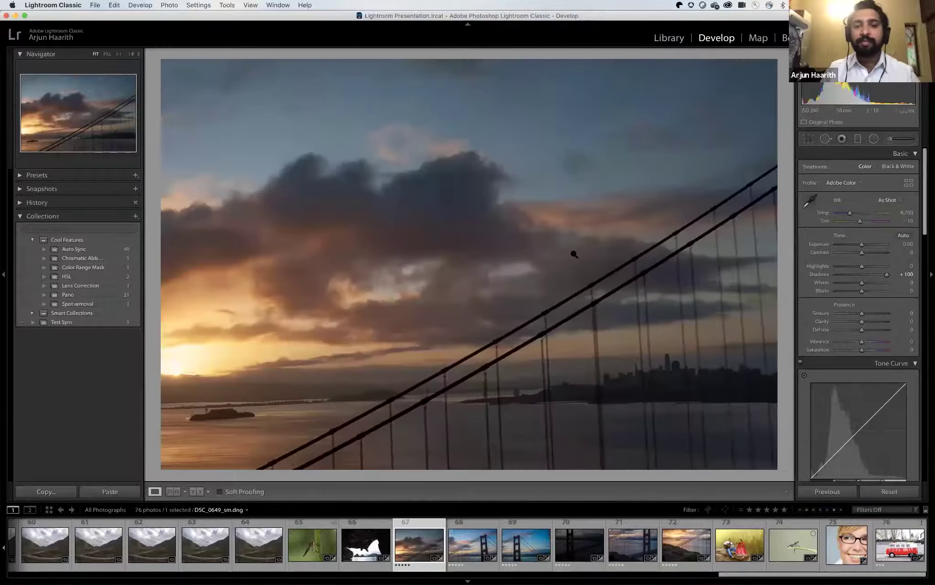
pyautogui.click(118, 54)
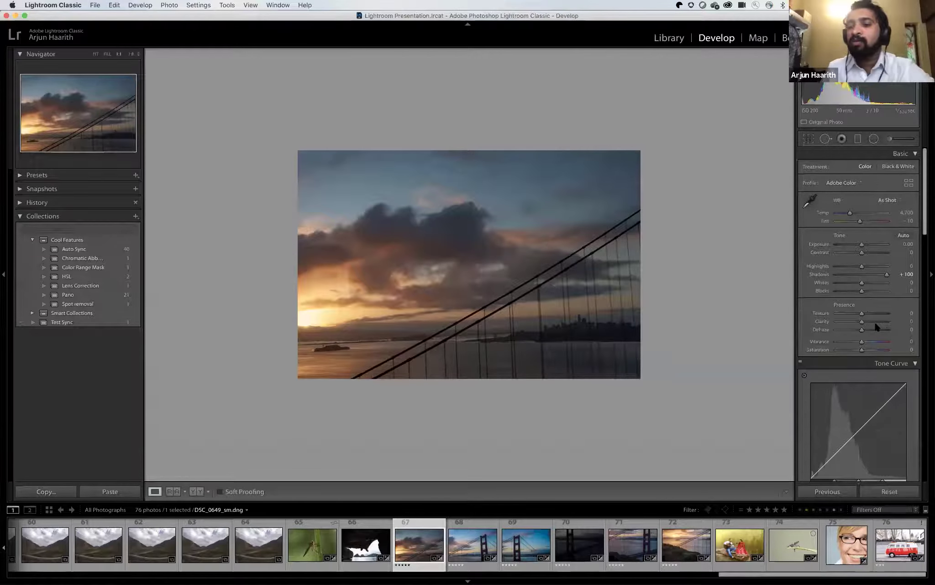
pyautogui.moveTo(863, 280); pyautogui.dragTo(844, 292)
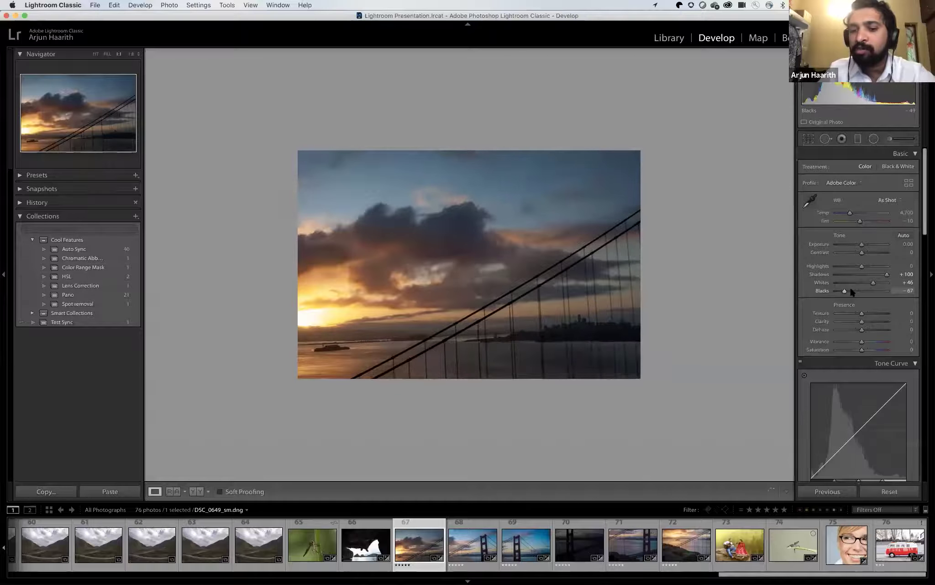
pyautogui.doubleClick(844, 291)
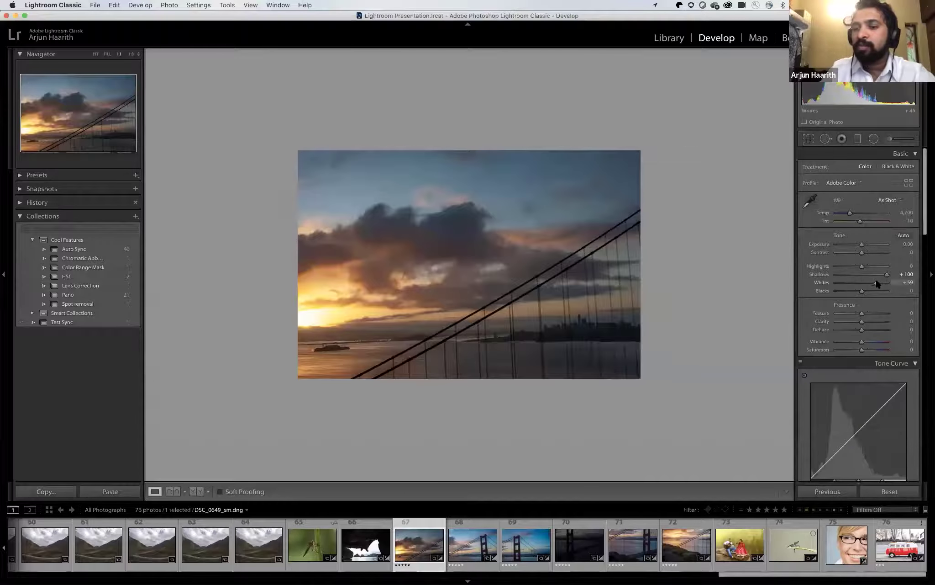
pyautogui.doubleClick(873, 282)
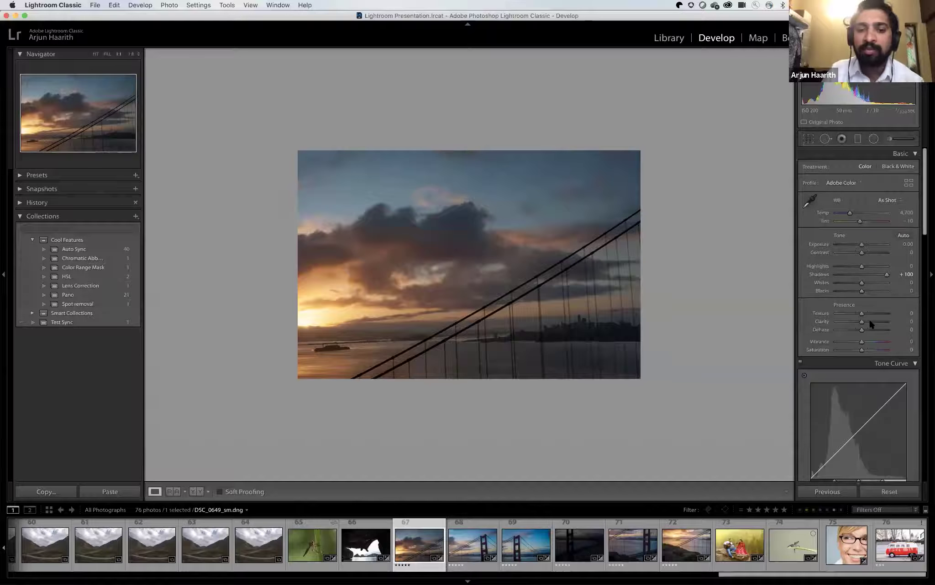
pyautogui.scroll(-5, 880, 343)
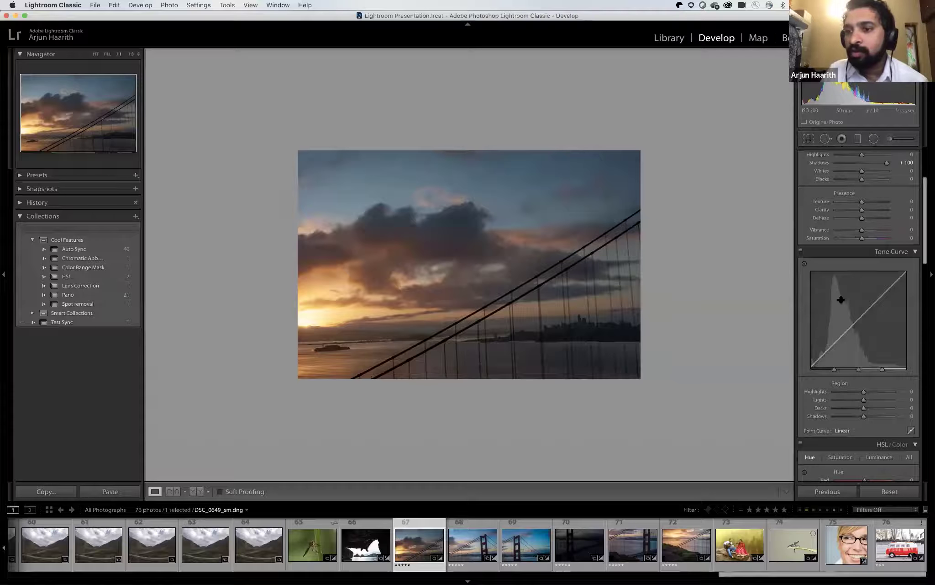
pyautogui.scroll(-1, 840, 299)
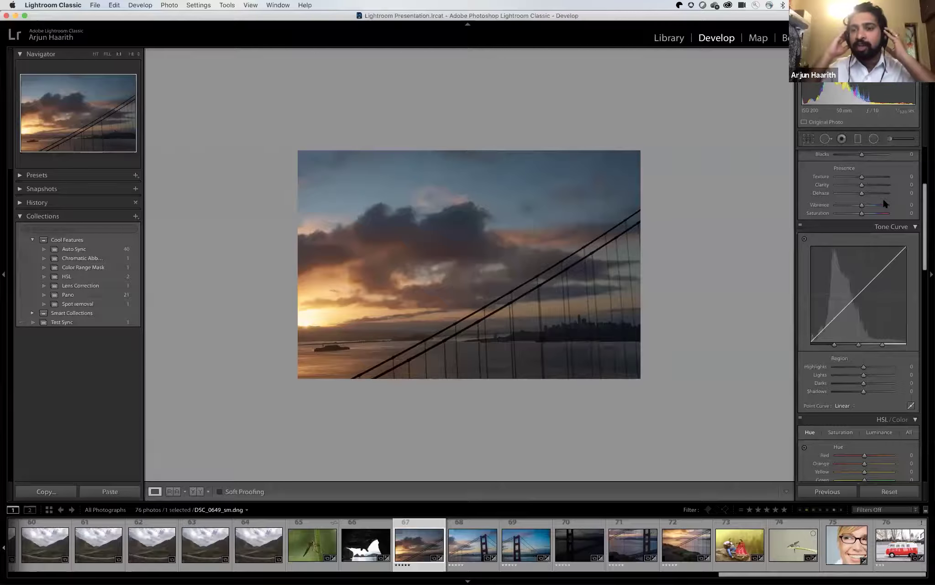
pyautogui.scroll(-4, 883, 205)
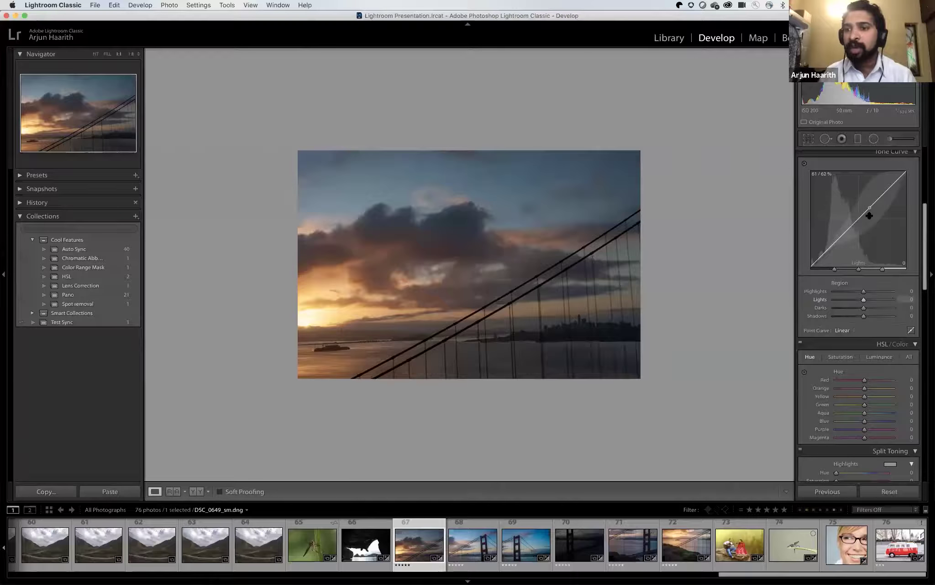
pyautogui.scroll(8, 869, 215)
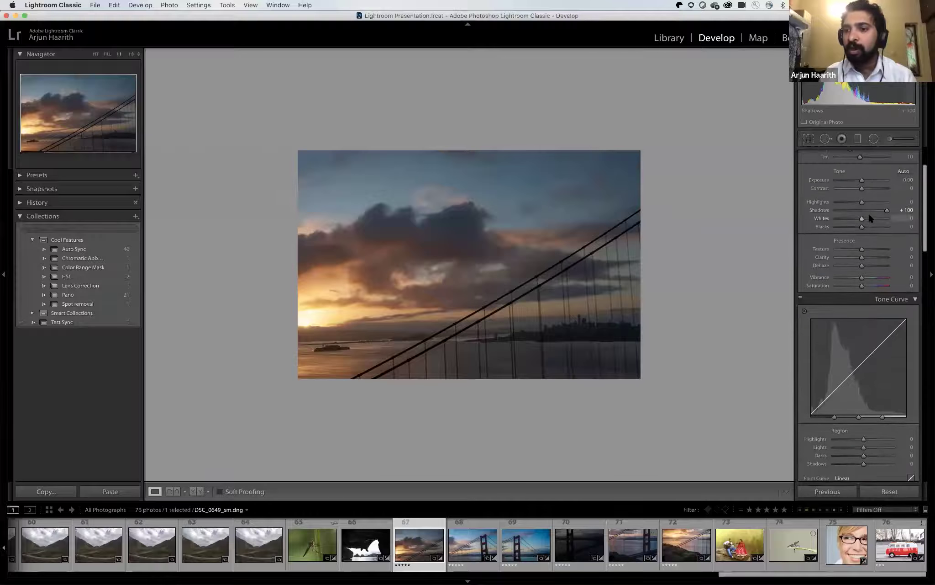
pyautogui.scroll(-7, 869, 215)
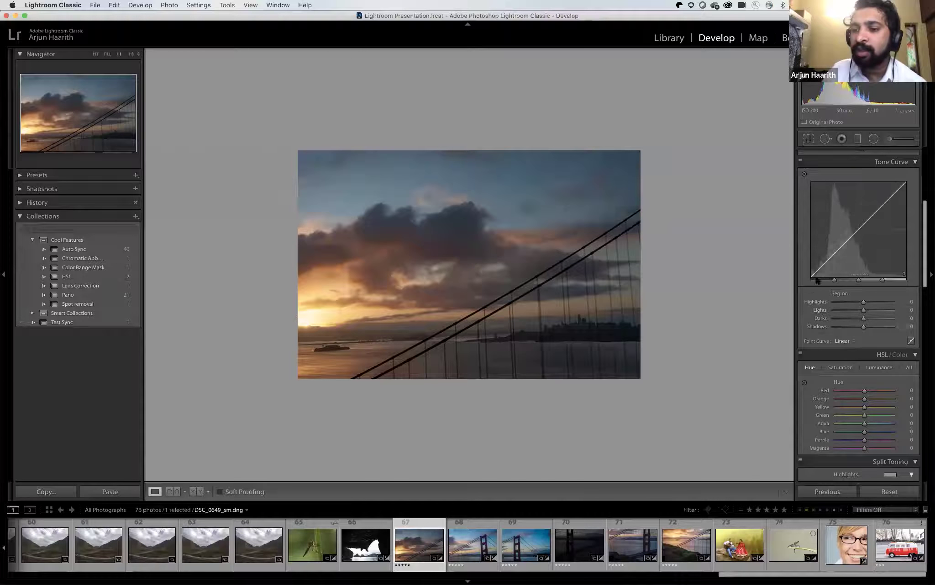
pyautogui.moveTo(908, 196)
pyautogui.mouseDown()
pyautogui.moveTo(905, 247)
pyautogui.moveTo(903, 182)
pyautogui.mouseUp()
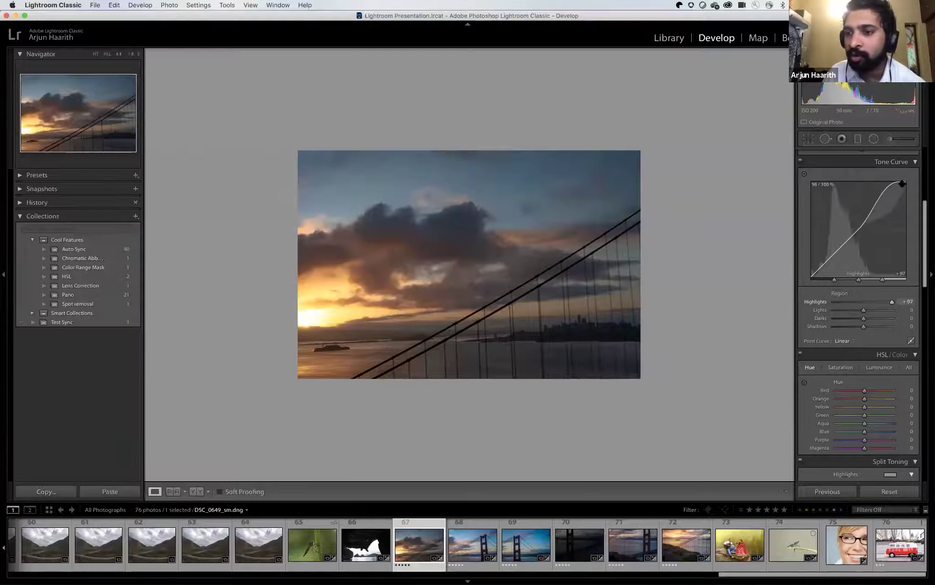
pyautogui.moveTo(886, 188); pyautogui.dragTo(886, 195)
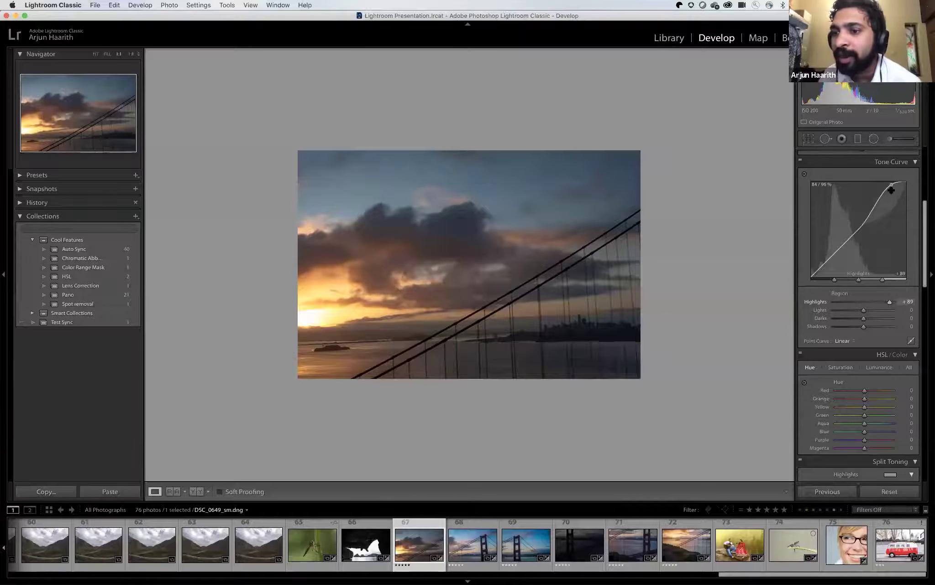
pyautogui.moveTo(891, 184)
pyautogui.mouseDown()
pyautogui.moveTo(891, 210)
pyautogui.moveTo(891, 188)
pyautogui.mouseUp()
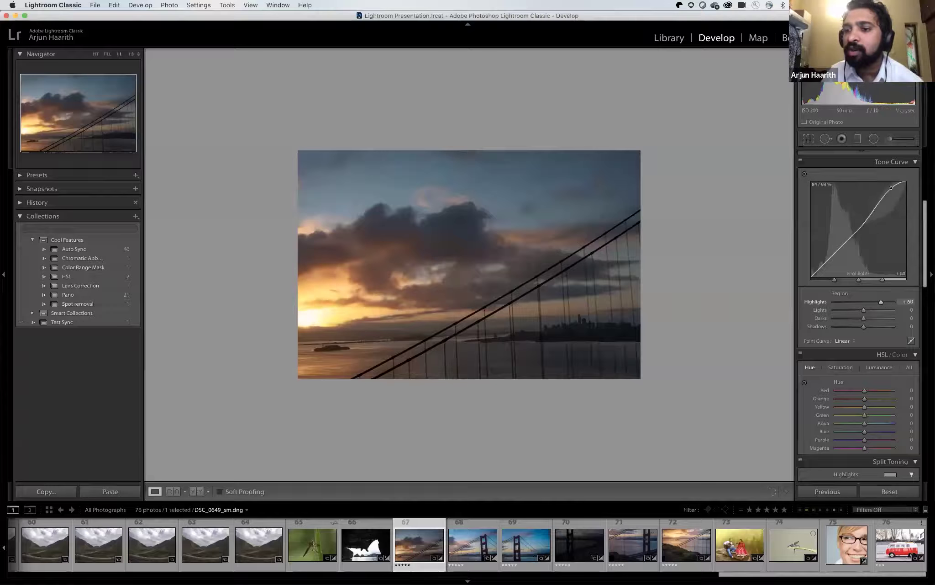
pyautogui.doubleClick(890, 190)
pyautogui.moveTo(832, 256); pyautogui.dragTo(858, 230)
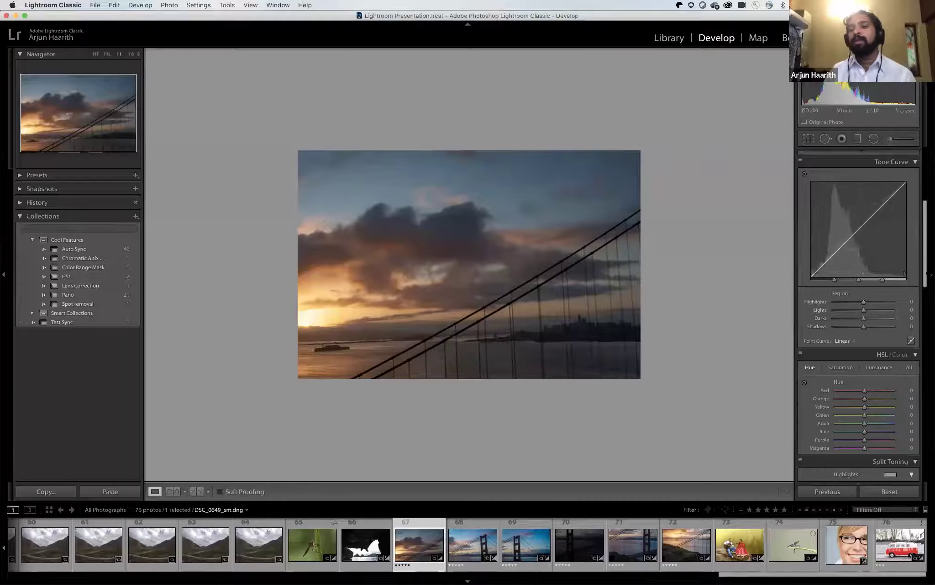
pyautogui.scroll(-5, 852, 234)
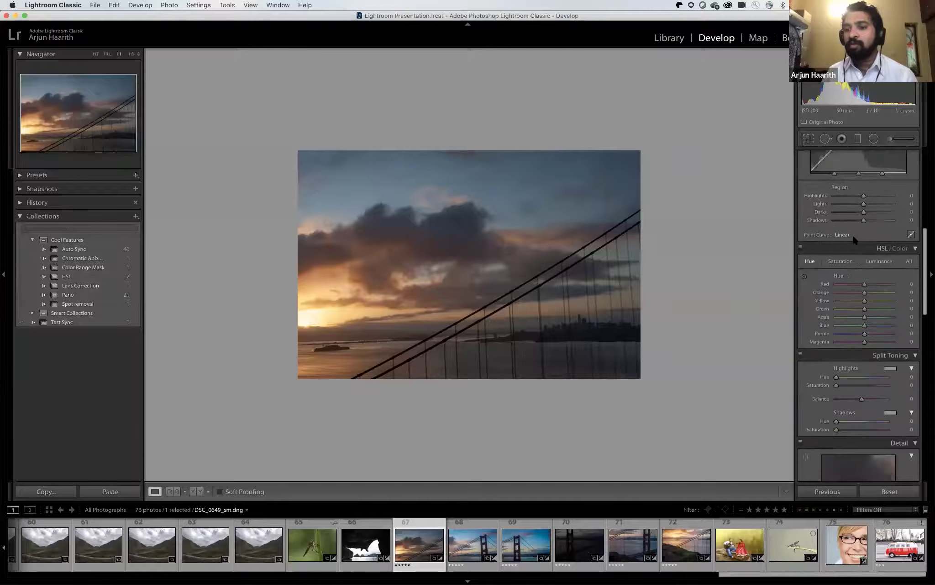
pyautogui.scroll(-4, 853, 234)
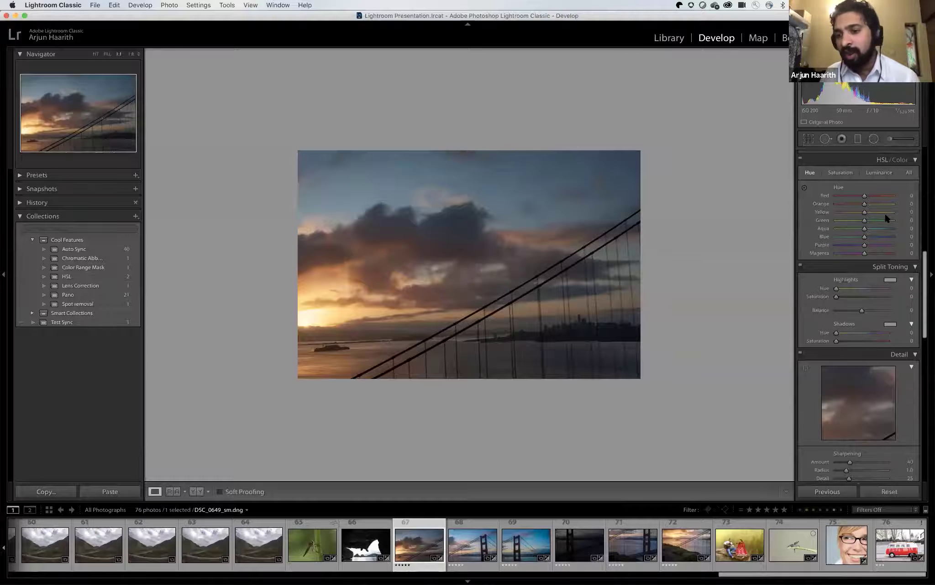
pyautogui.scroll(-2, 886, 218)
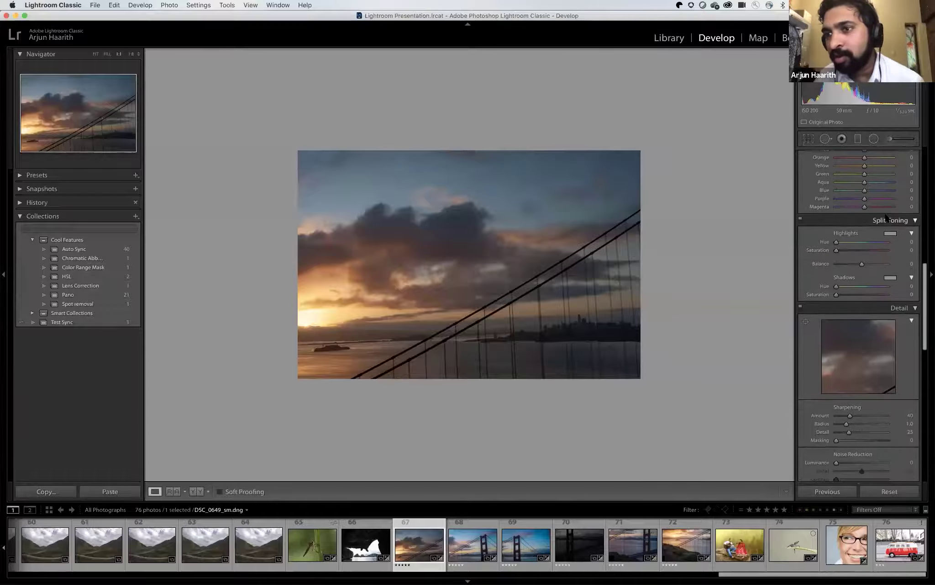
pyautogui.scroll(-1, 886, 218)
pyautogui.scroll(4, 865, 225)
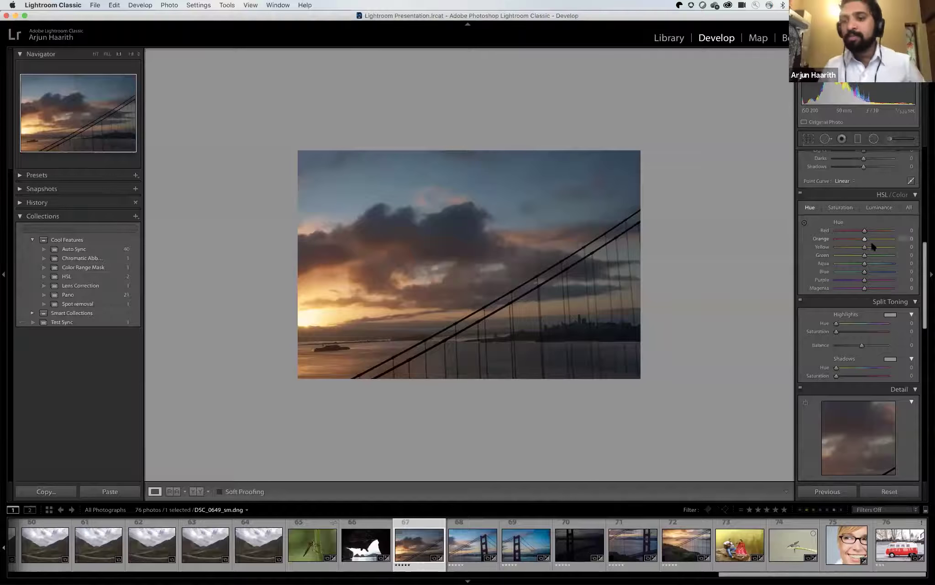
pyautogui.moveTo(864, 241)
pyautogui.mouseDown()
pyautogui.moveTo(888, 241)
pyautogui.moveTo(827, 242)
pyautogui.moveTo(867, 244)
pyautogui.moveTo(849, 240)
pyautogui.mouseUp()
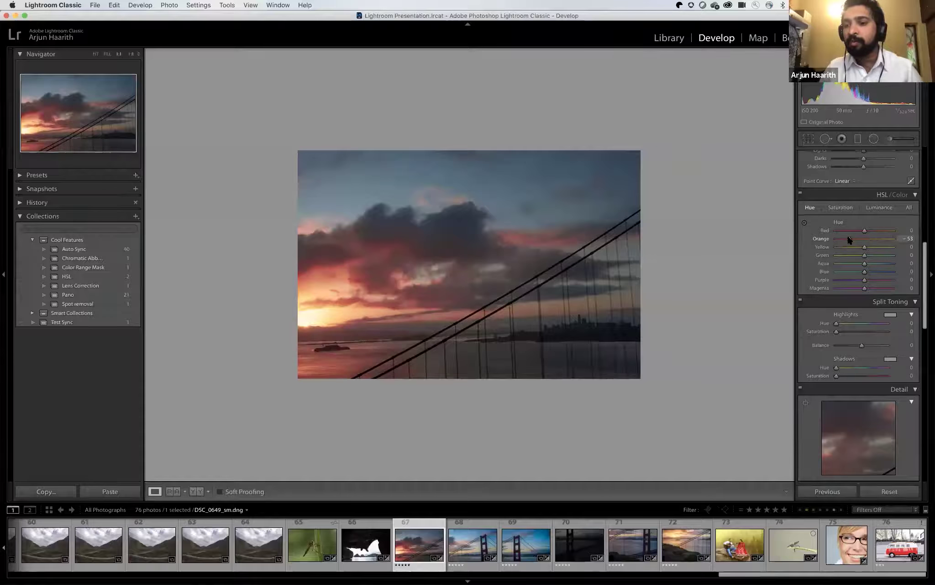
pyautogui.doubleClick(850, 240)
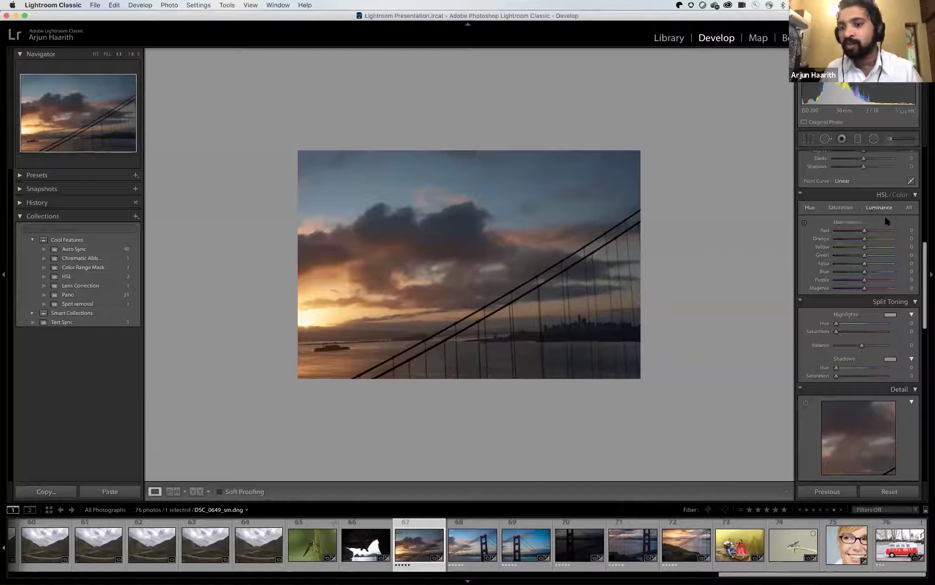
pyautogui.moveTo(879, 247); pyautogui.dragTo(881, 250)
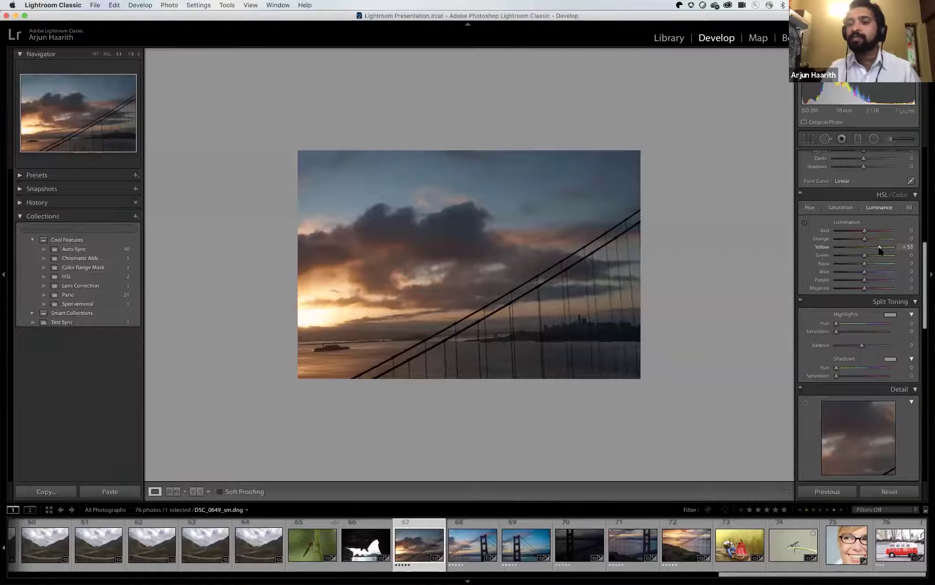
pyautogui.scroll(-5, 874, 273)
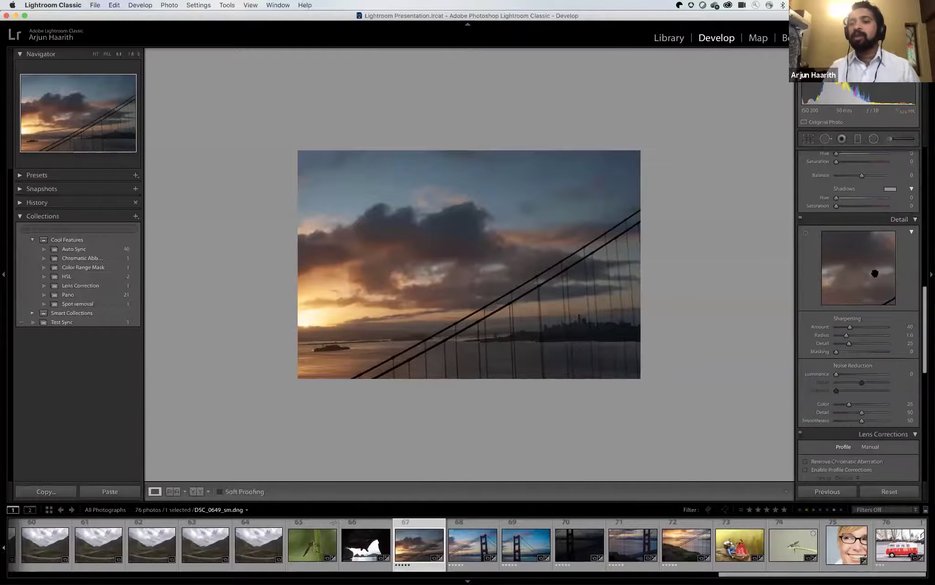
pyautogui.scroll(3, 874, 273)
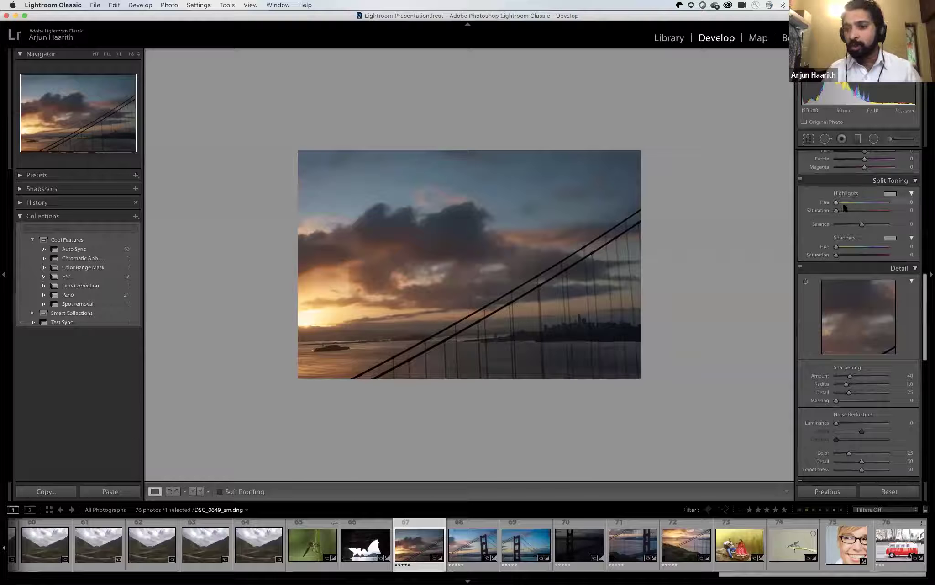
# Set split-toning highlights to hue 11, saturation 65, and shadows to hue 27, saturation 19.
pyautogui.moveTo(843, 204); pyautogui.dragTo(870, 212)
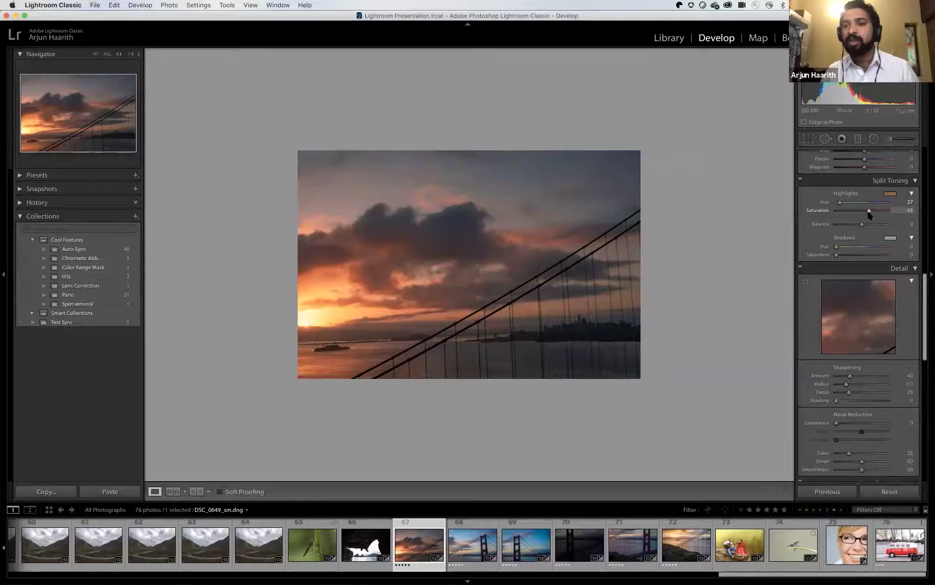
pyautogui.moveTo(843, 206); pyautogui.dragTo(838, 205)
pyautogui.moveTo(841, 248); pyautogui.dragTo(844, 258)
pyautogui.click(856, 256)
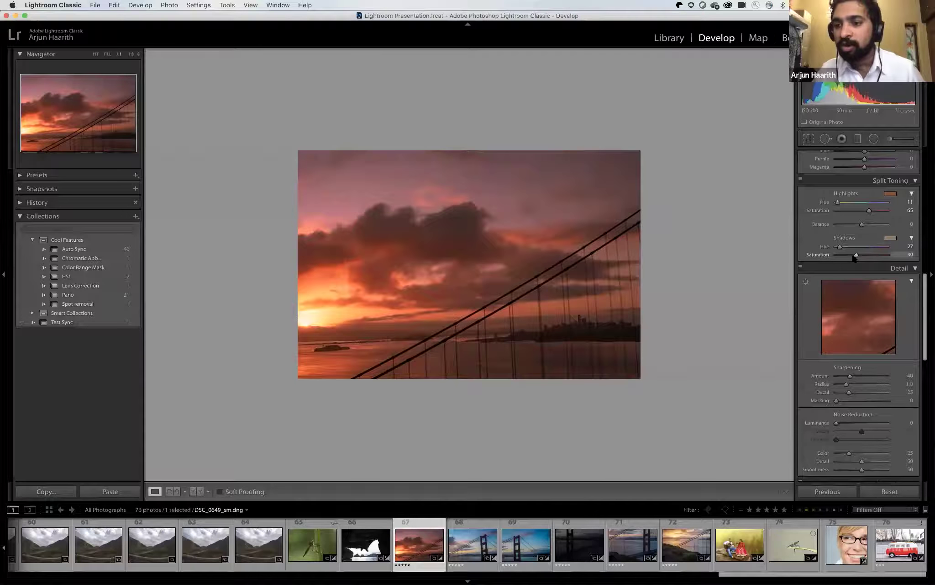
pyautogui.moveTo(854, 258); pyautogui.dragTo(852, 259)
pyautogui.click(846, 256)
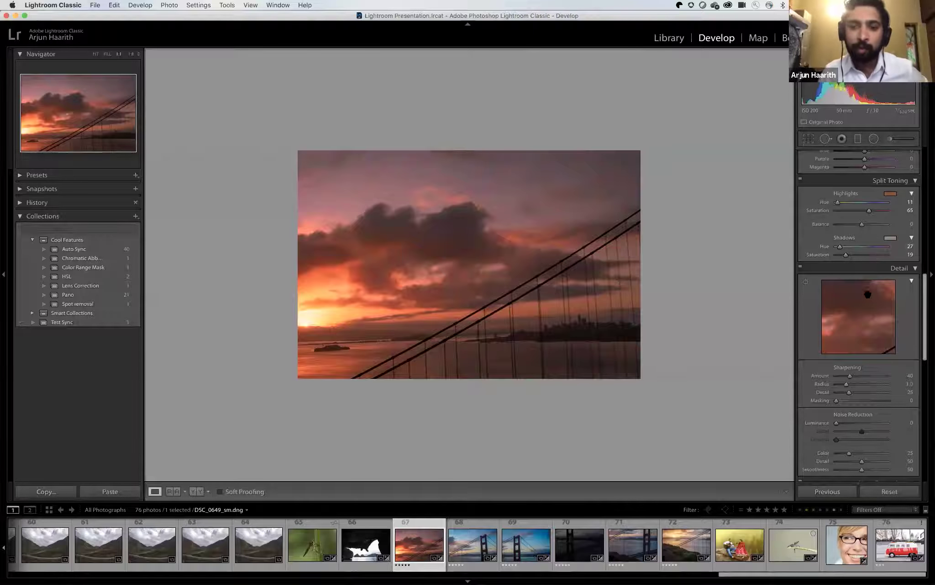
pyautogui.scroll(-3, 871, 306)
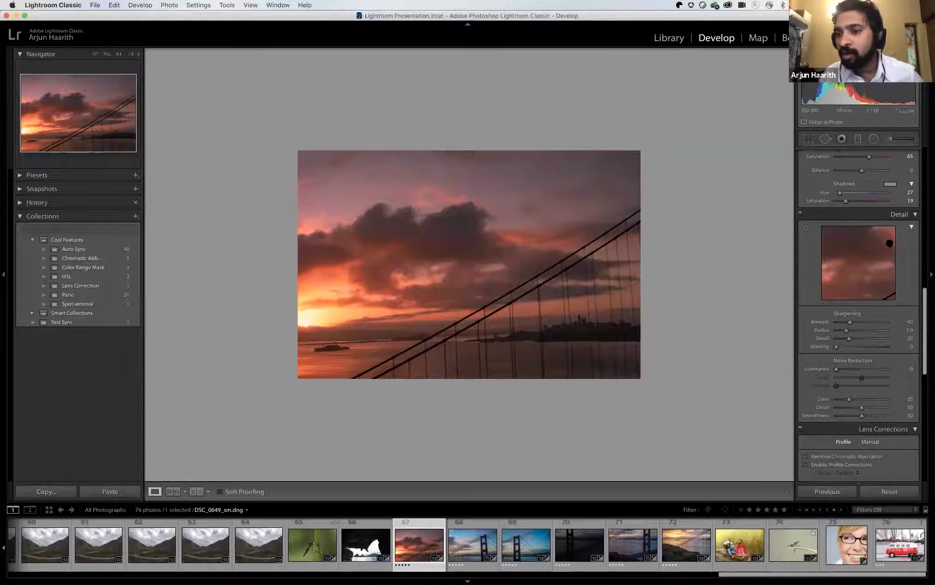
# Raise the sunset photo's sharpening amount to 109, check it zoomed in, then open the dragonfly close-up.
pyautogui.scroll(1, 895, 228)
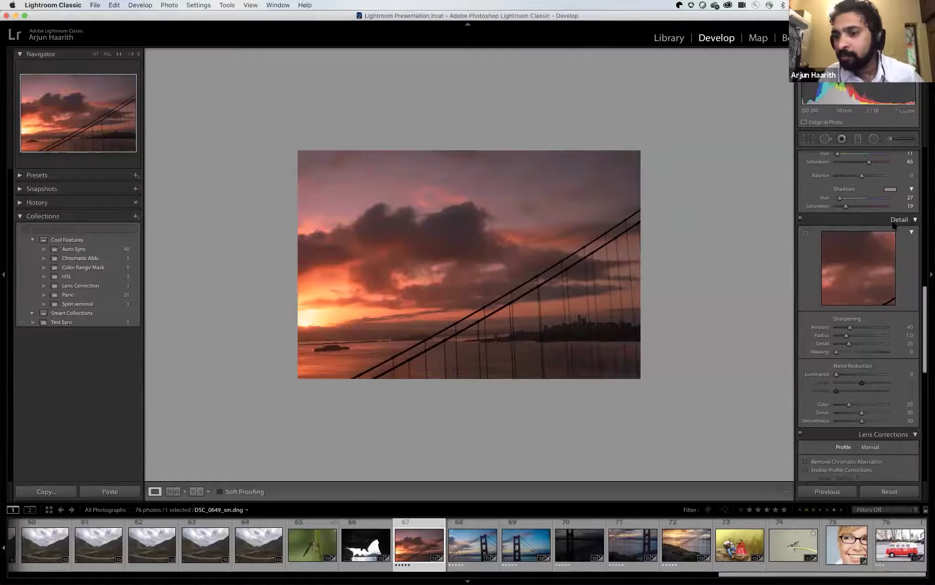
pyautogui.scroll(5, 896, 238)
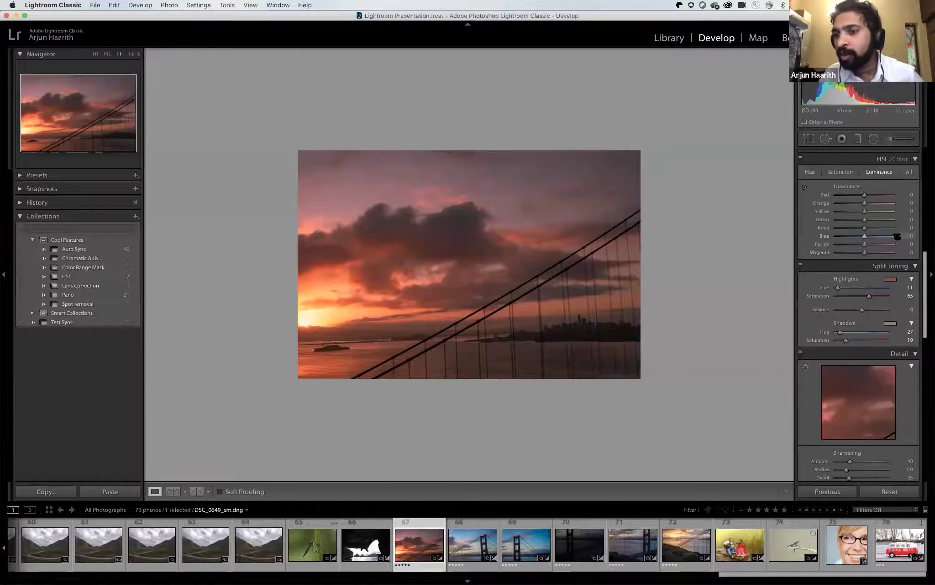
pyautogui.scroll(-3, 895, 232)
pyautogui.scroll(-2, 879, 280)
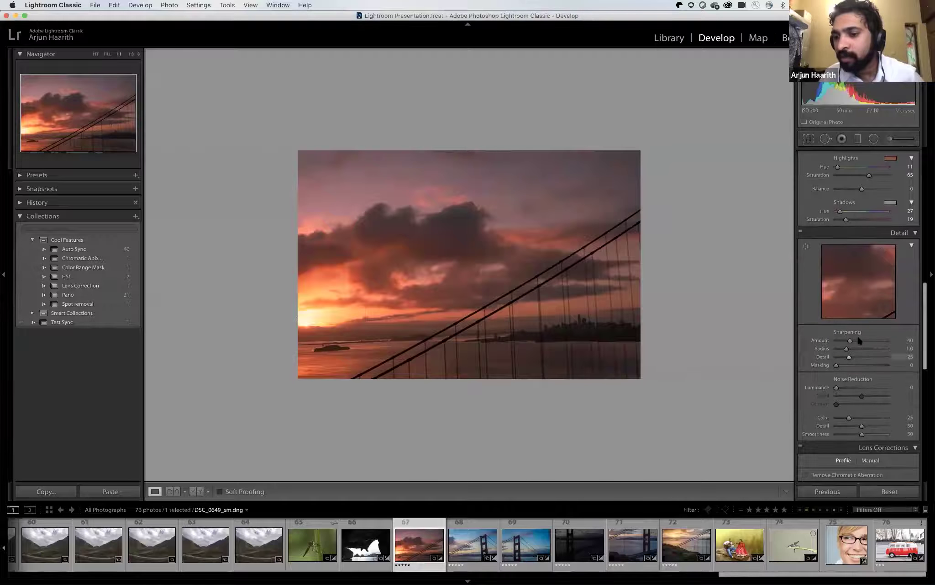
pyautogui.moveTo(850, 341); pyautogui.dragTo(873, 342)
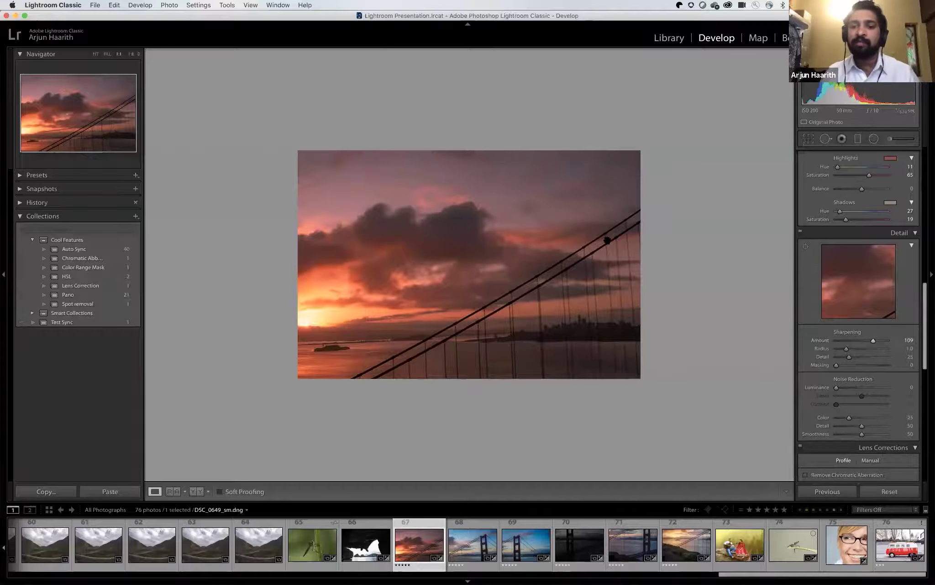
pyautogui.click(609, 241)
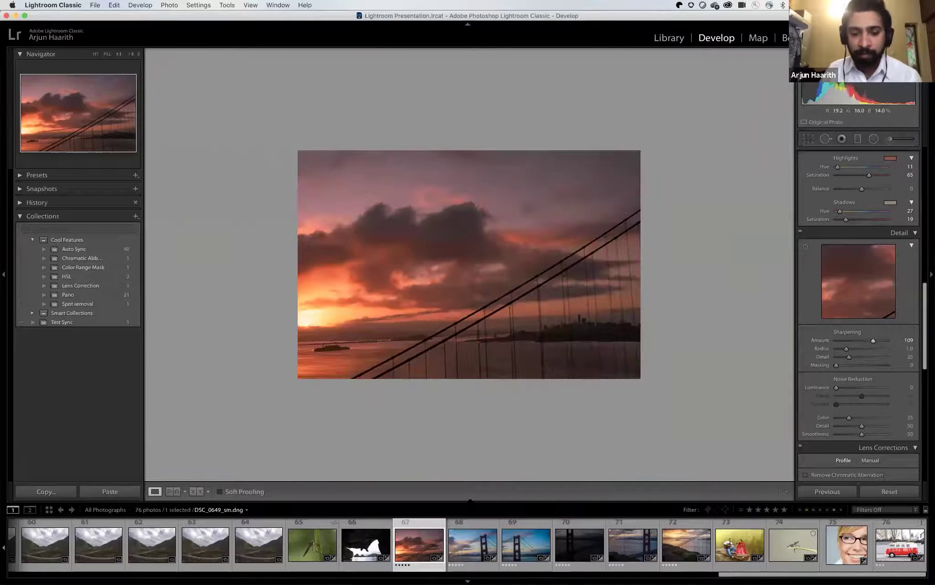
pyautogui.click(313, 544)
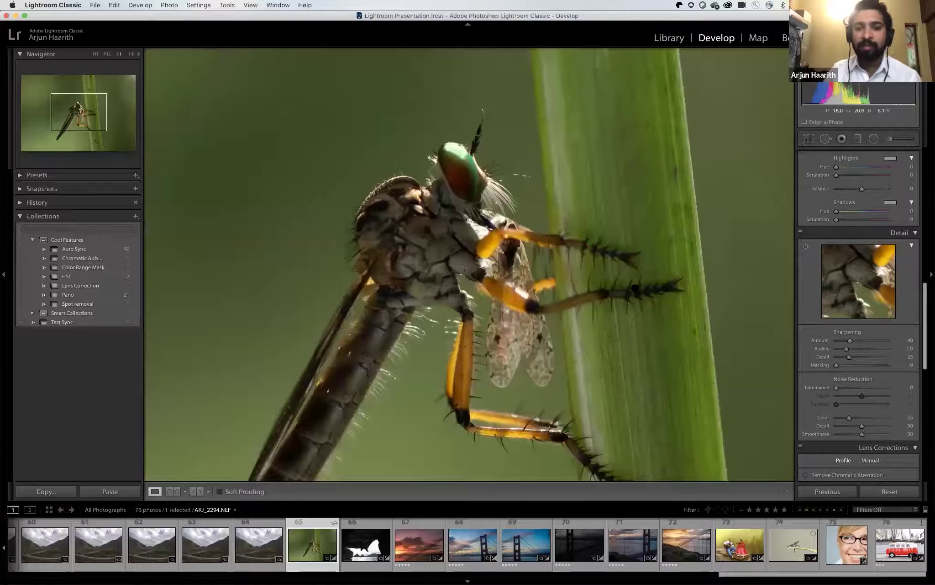
# Fit the whole dragonfly photo in view and raise its sharpening amount to 114.
pyautogui.click(498, 274)
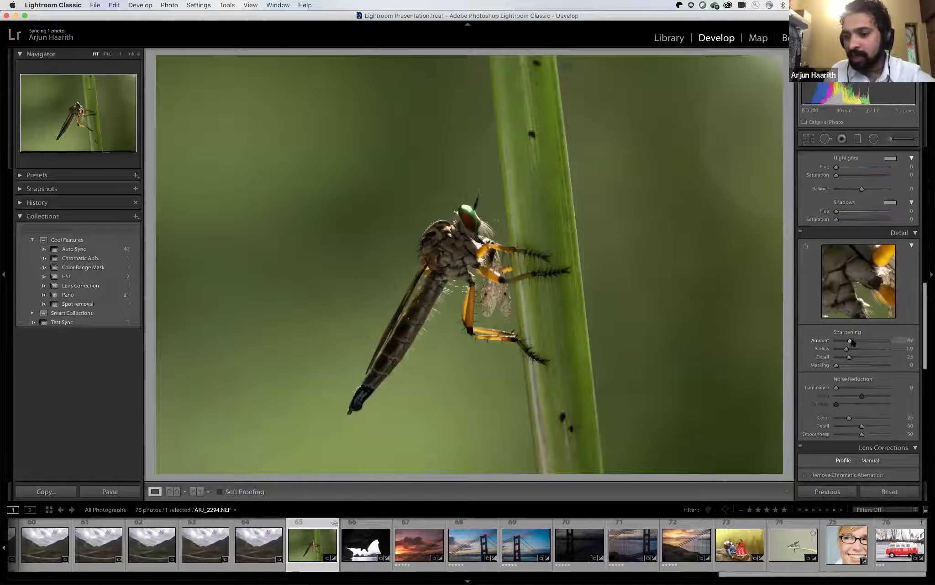
pyautogui.moveTo(870, 341); pyautogui.dragTo(876, 342)
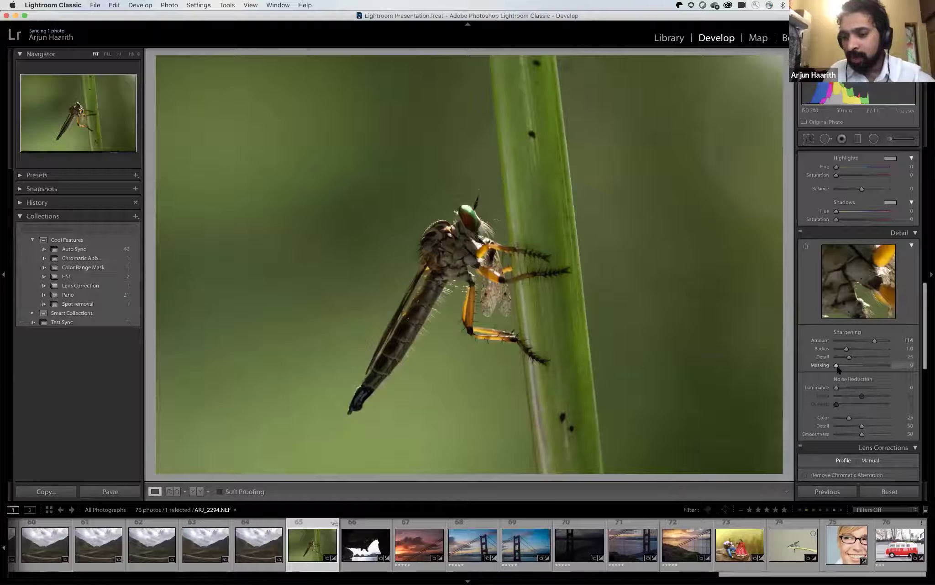
pyautogui.press('alt')
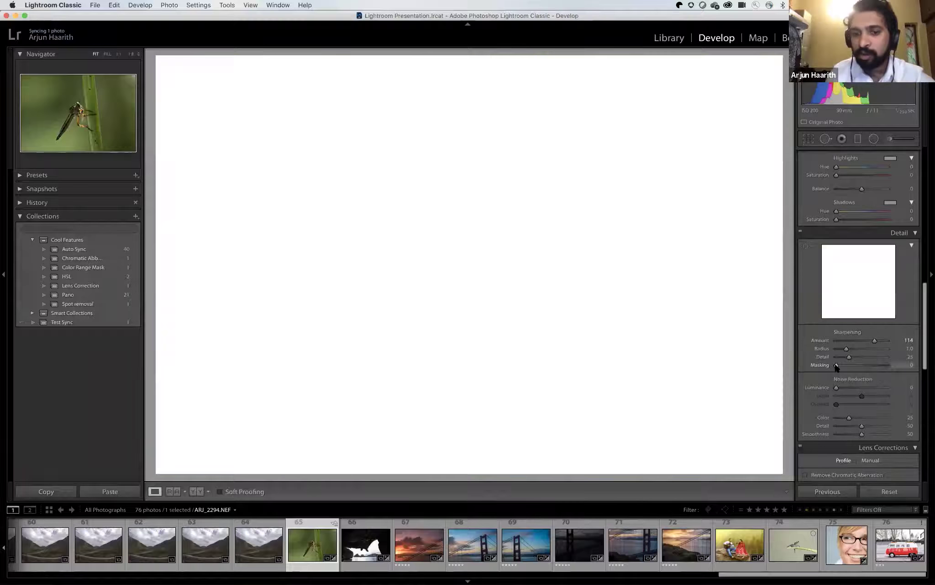
# Preview the black-and-white edge mask and tune Sharpening Masking so only the dragonfly's edges sharpen.
pyautogui.keyDown('alt'); pyautogui.click(836, 365); pyautogui.keyUp('alt')
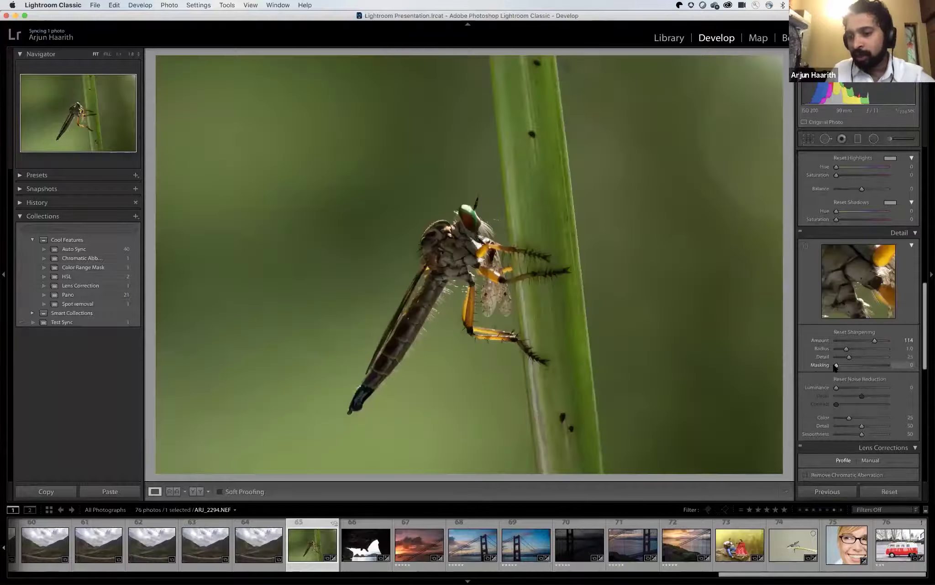
pyautogui.keyDown('alt'); pyautogui.moveTo(836, 365); pyautogui.dragTo(864, 369); pyautogui.keyUp('alt')
pyautogui.keyDown('alt'); pyautogui.click(863, 365); pyautogui.keyUp('alt')
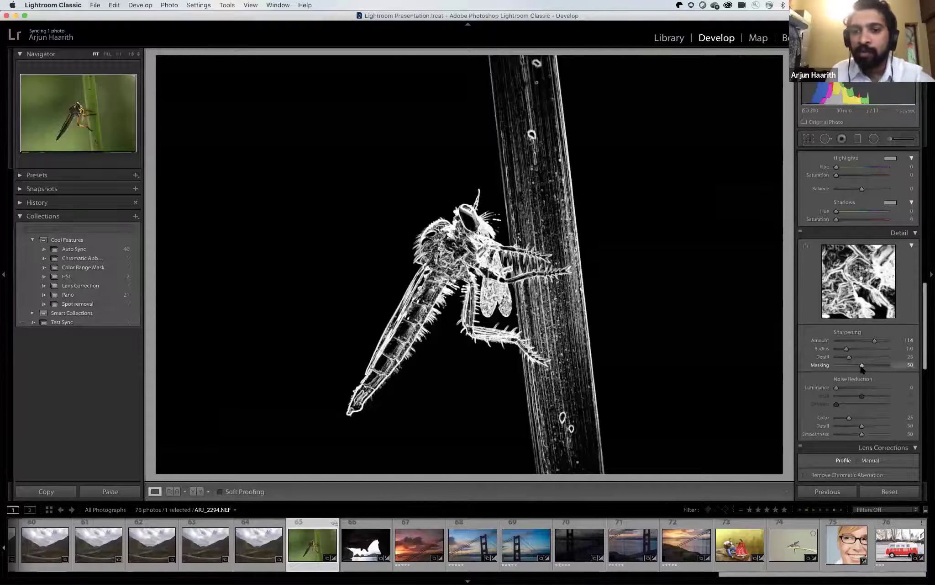
pyautogui.keyDown('alt'); pyautogui.moveTo(862, 370); pyautogui.dragTo(861, 369); pyautogui.keyUp('alt')
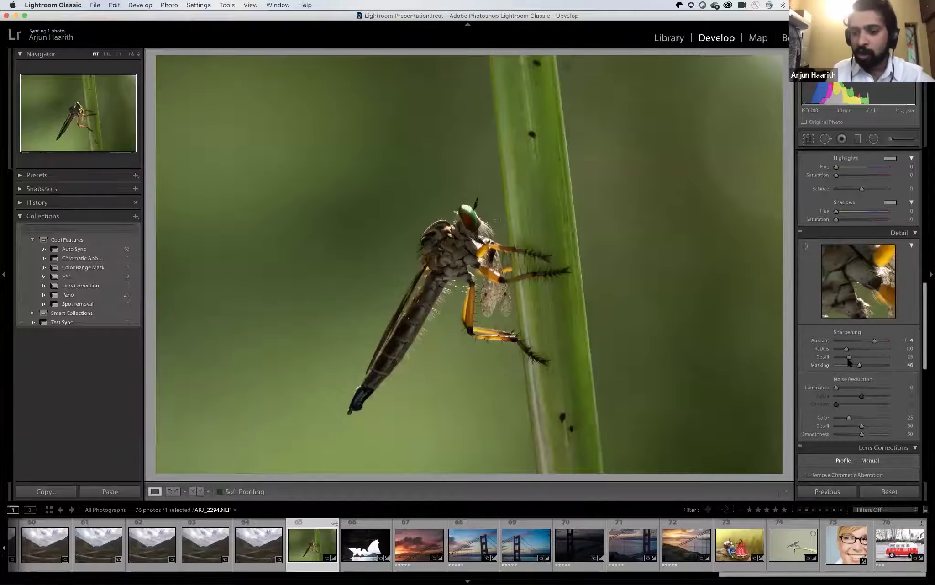
pyautogui.moveTo(860, 367)
pyautogui.mouseDown()
pyautogui.moveTo(829, 367)
pyautogui.moveTo(872, 363)
pyautogui.moveTo(858, 369)
pyautogui.mouseUp()
# Scroll the right-hand Develop panel down to the Lens Corrections section.
pyautogui.scroll(-5, 859, 371)
pyautogui.scroll(5, 876, 329)
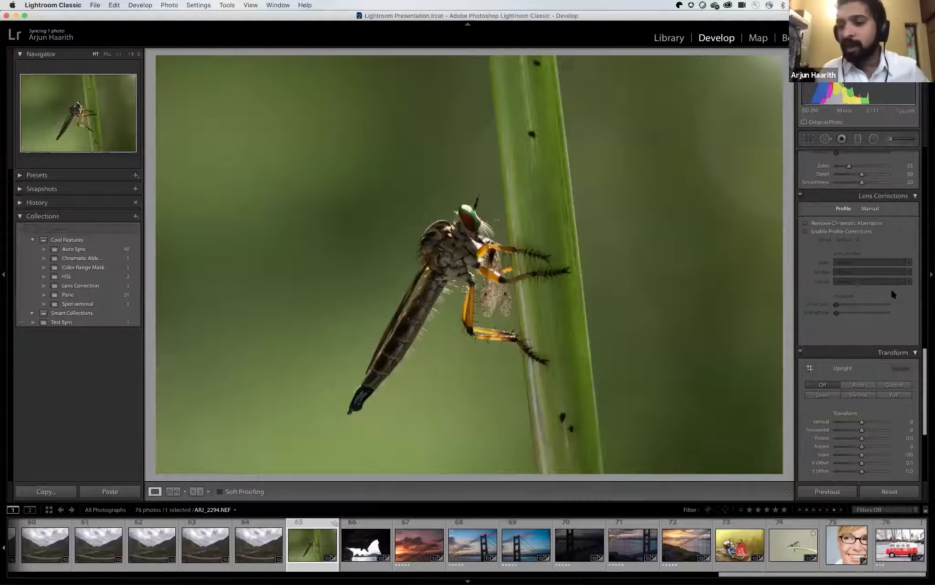
pyautogui.scroll(-1, 875, 408)
pyautogui.scroll(-1, 875, 407)
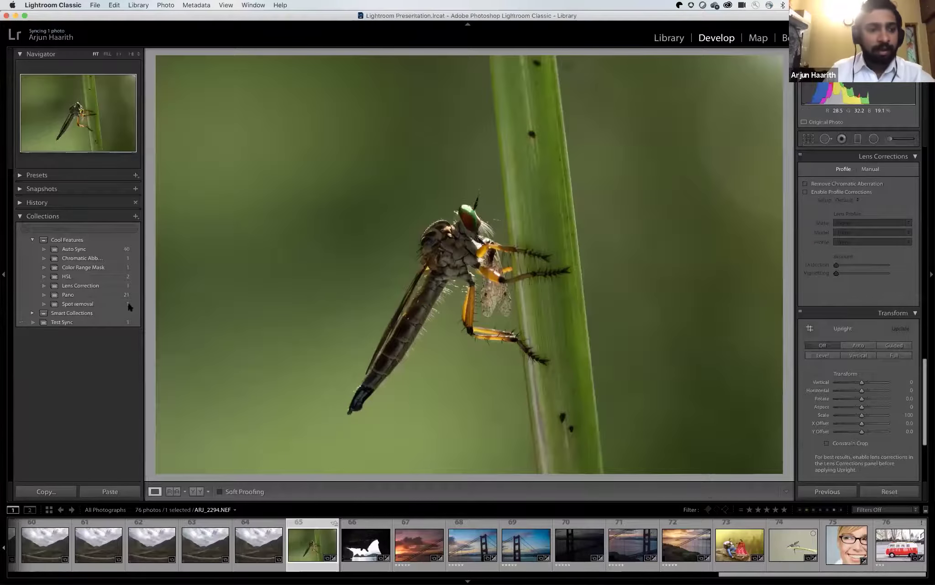
pyautogui.scroll(-4, 129, 303)
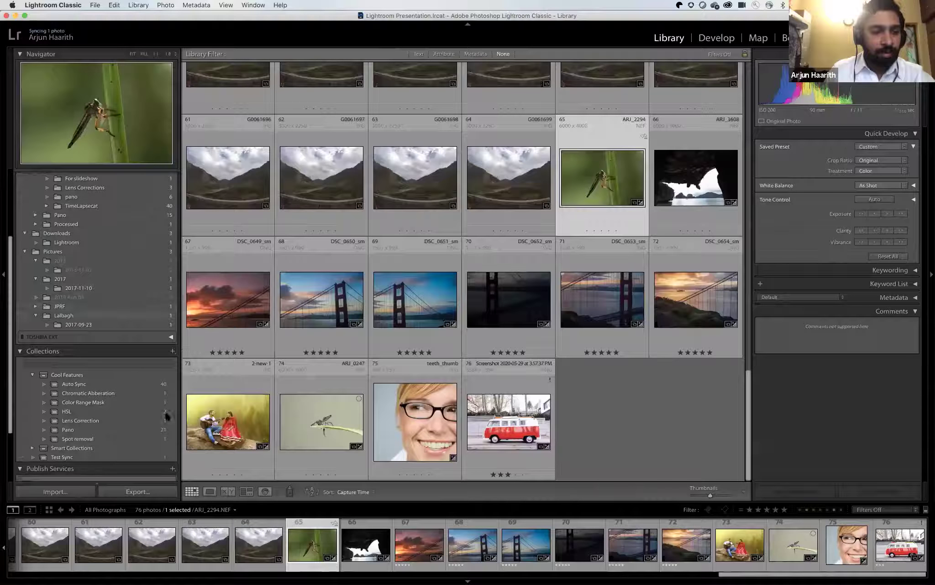
pyautogui.scroll(-1, 165, 410)
# Select the Lens Correction collection and open Holiday-Lights.CR2 in Loupe, then in Develop.
pyautogui.click(142, 406)
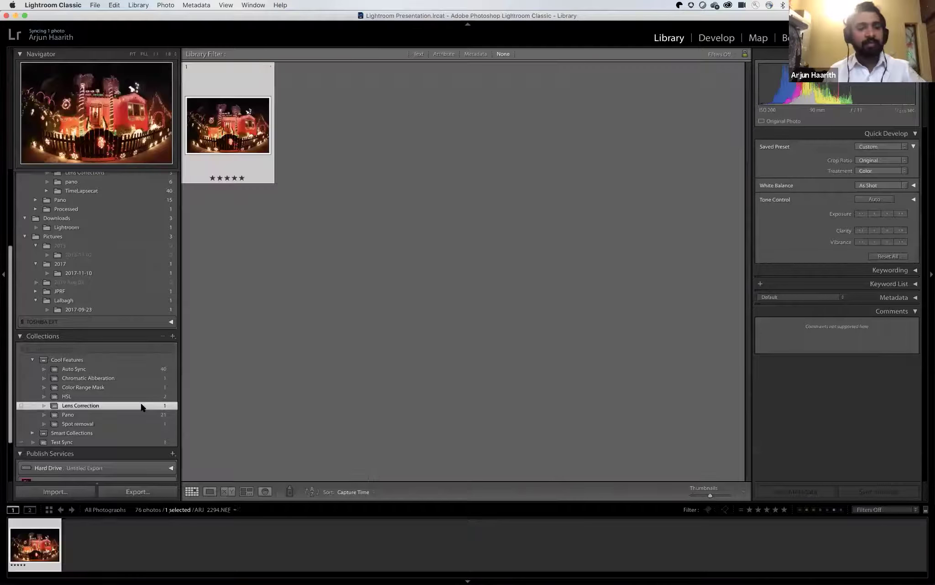
pyautogui.press('e')
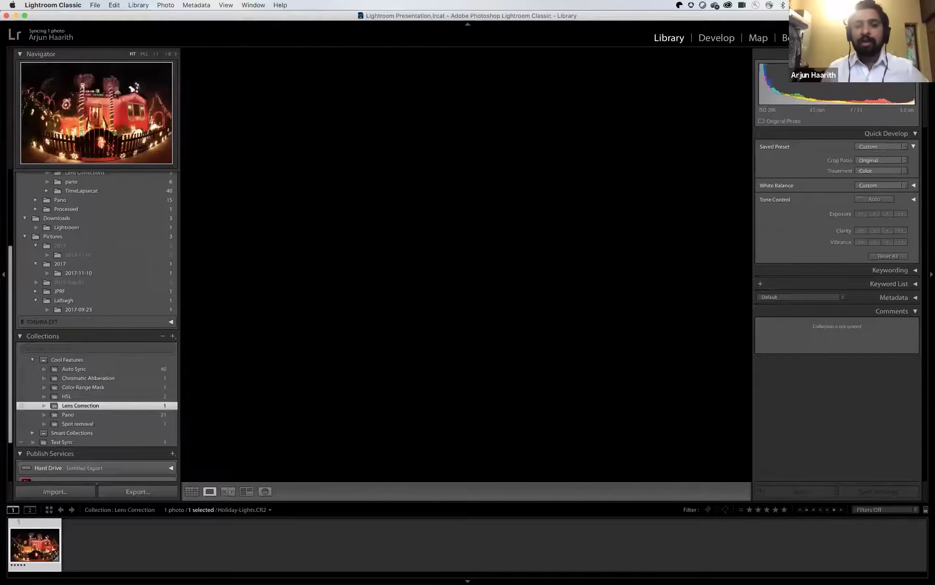
pyautogui.press('d')
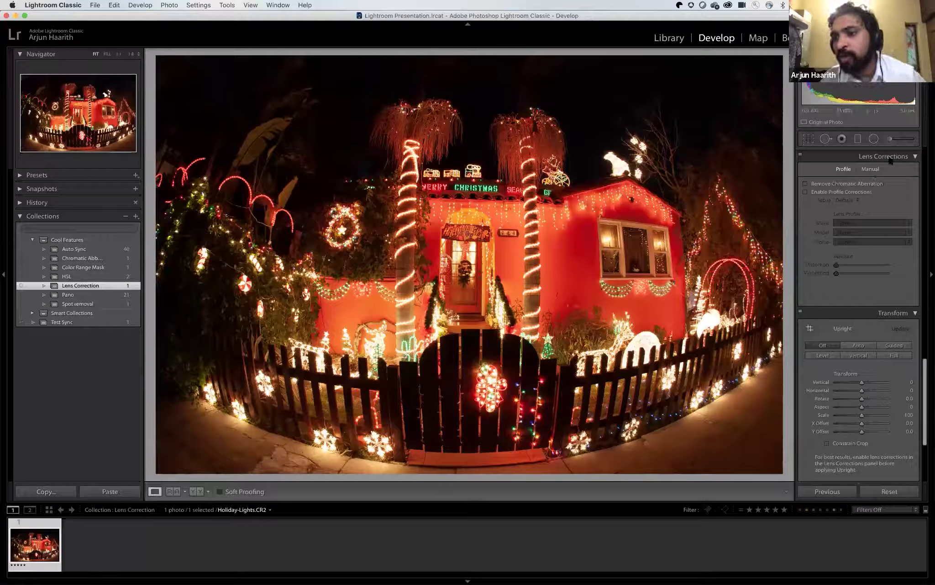
# Toggle Enable Profile Corrections to compare the fisheye distortion and browse the lens model list.
pyautogui.click(838, 193)
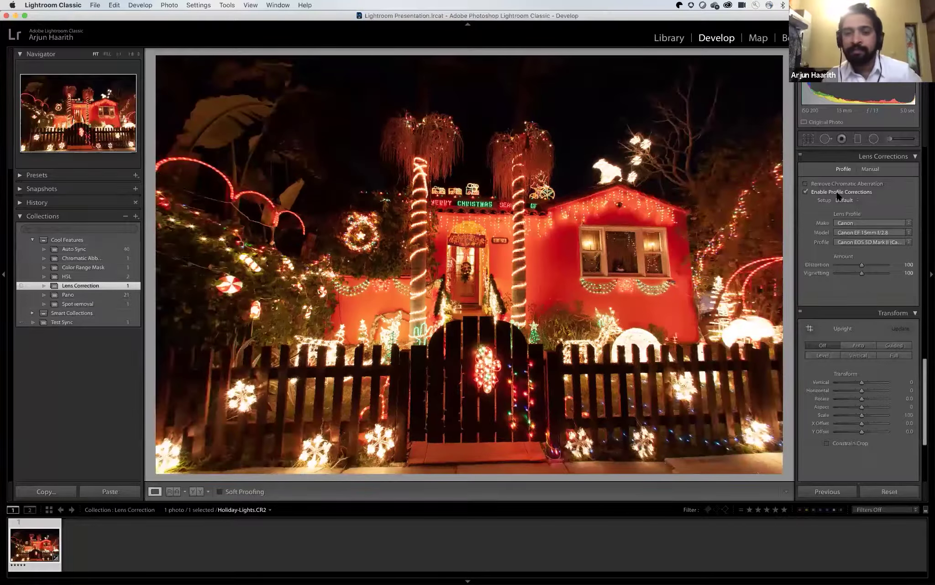
pyautogui.click(838, 193)
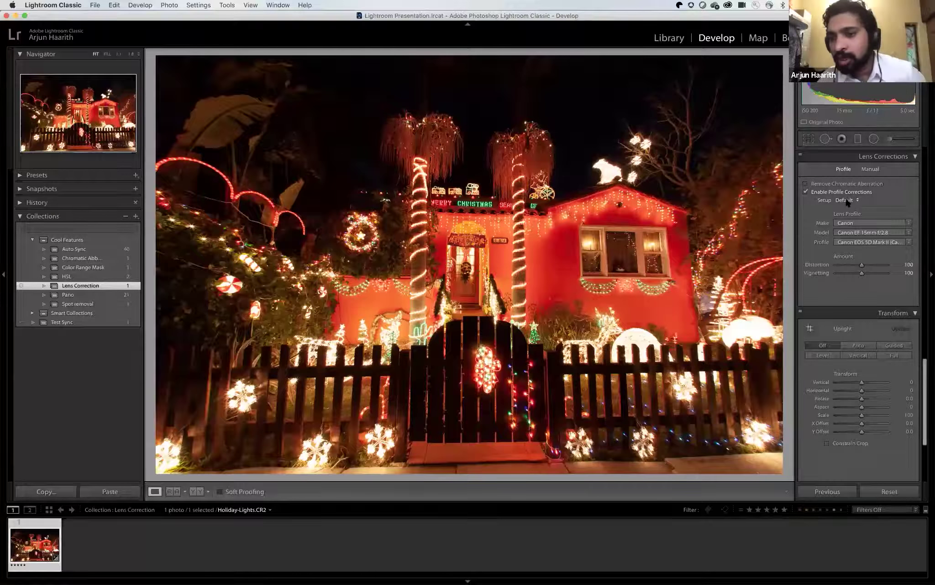
pyautogui.click(858, 233)
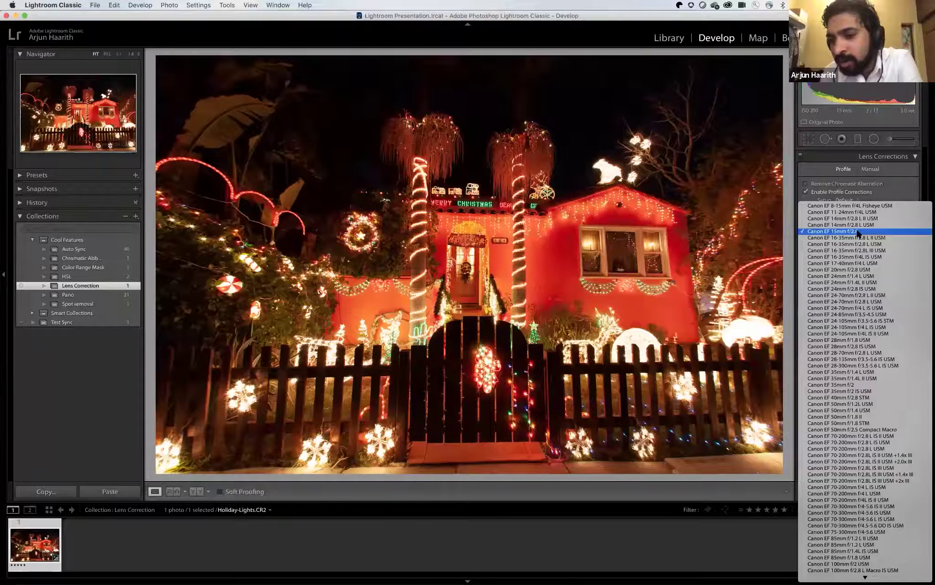
pyautogui.scroll(-3, 858, 229)
pyautogui.scroll(-10, 859, 224)
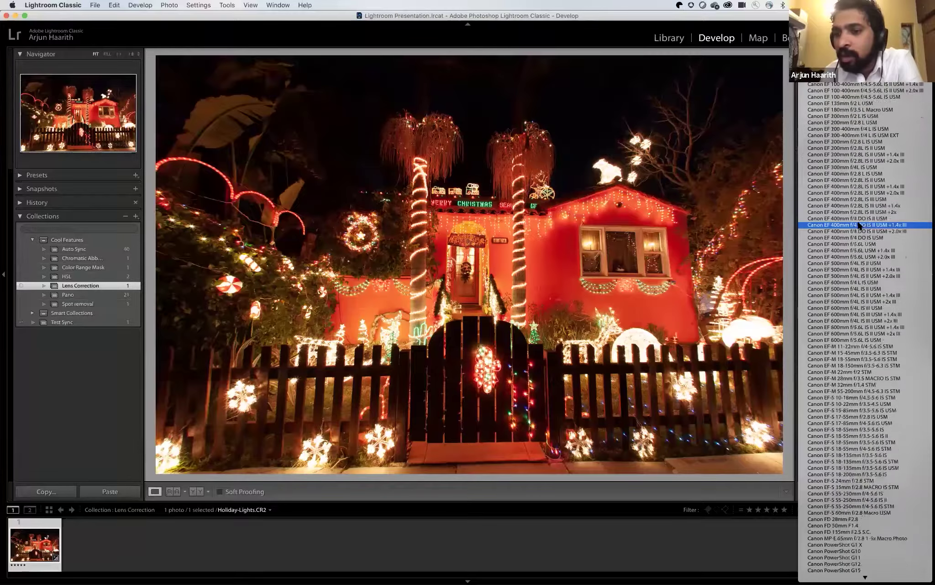
pyautogui.scroll(2, 859, 224)
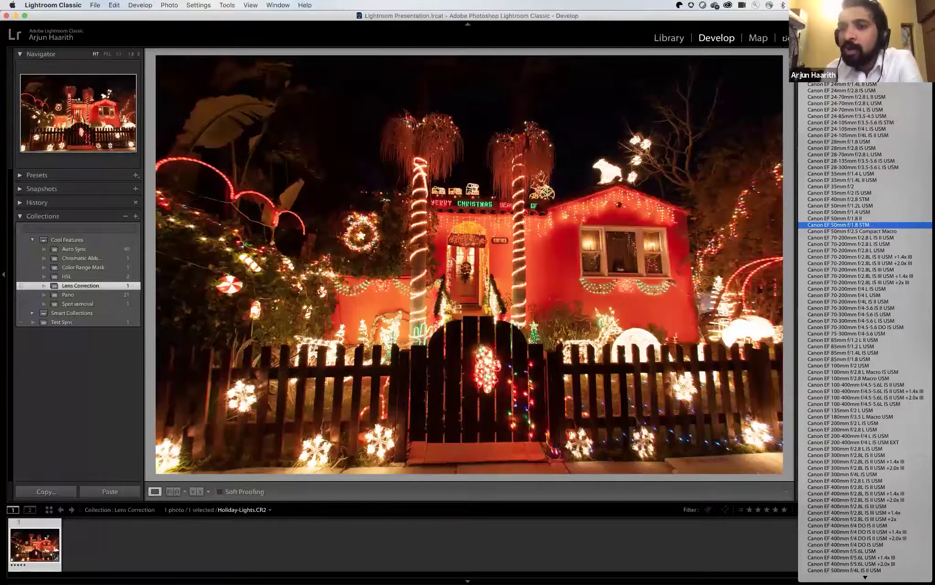
pyautogui.click(782, 50)
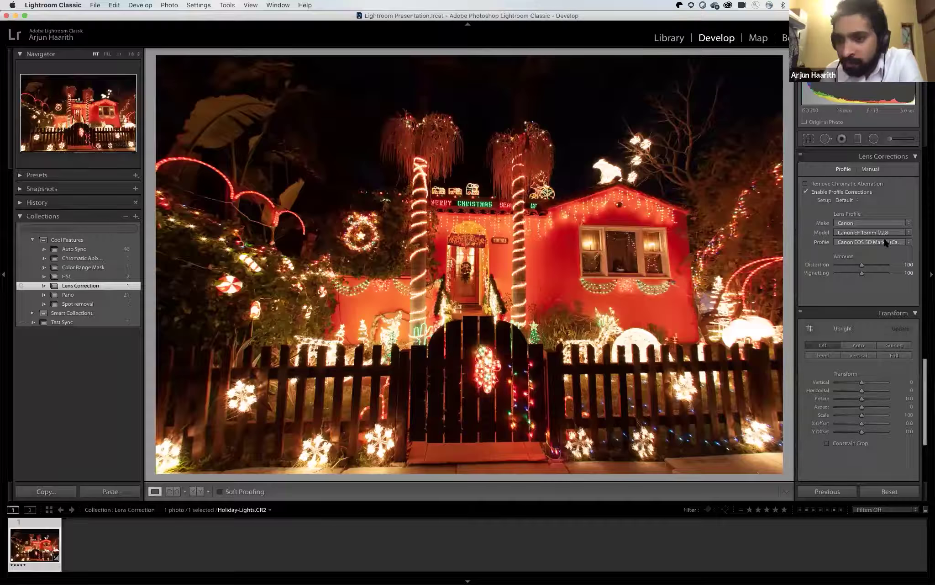
# Keep Canon as lens make and apply the Canon EF 15mm f/2.8 profile correction.
pyautogui.click(873, 233)
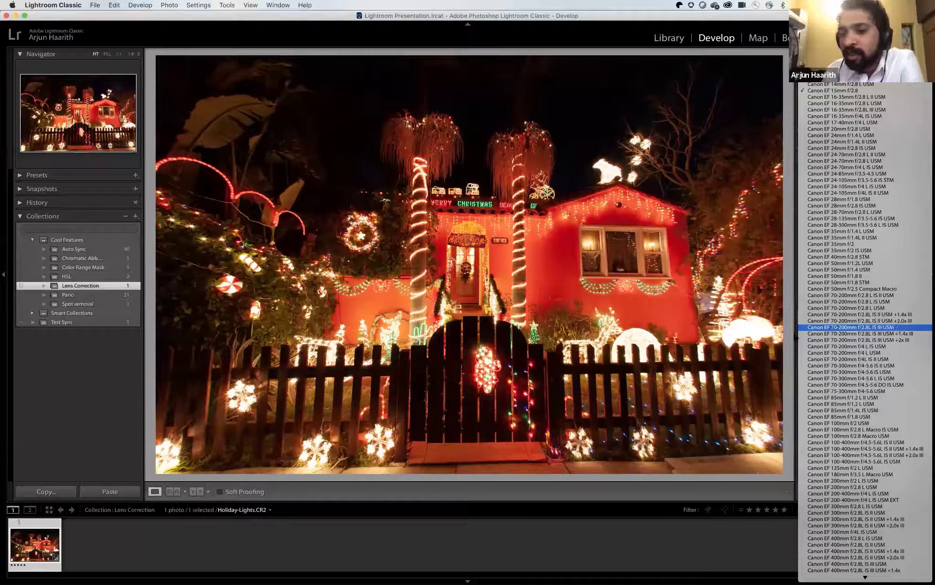
pyautogui.click(837, 340)
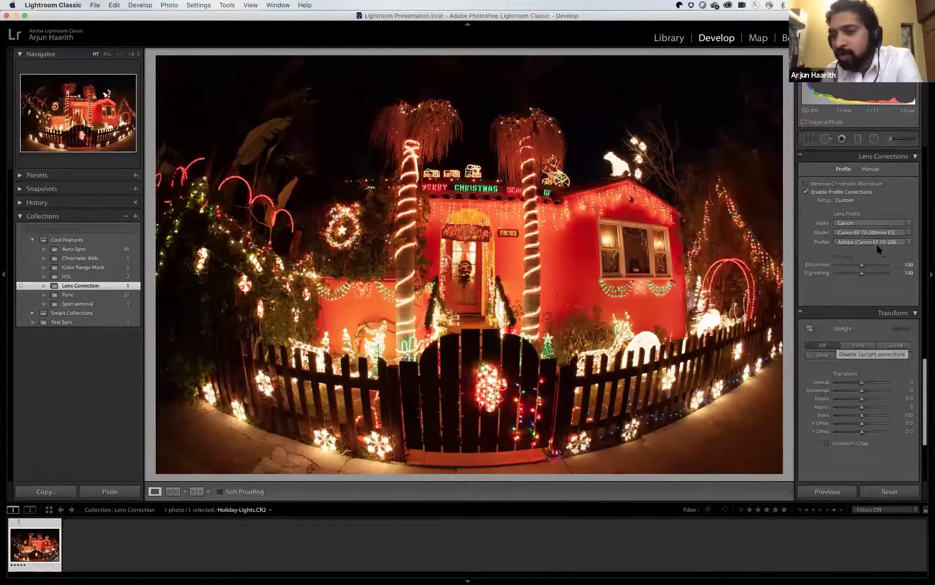
pyautogui.click(862, 265)
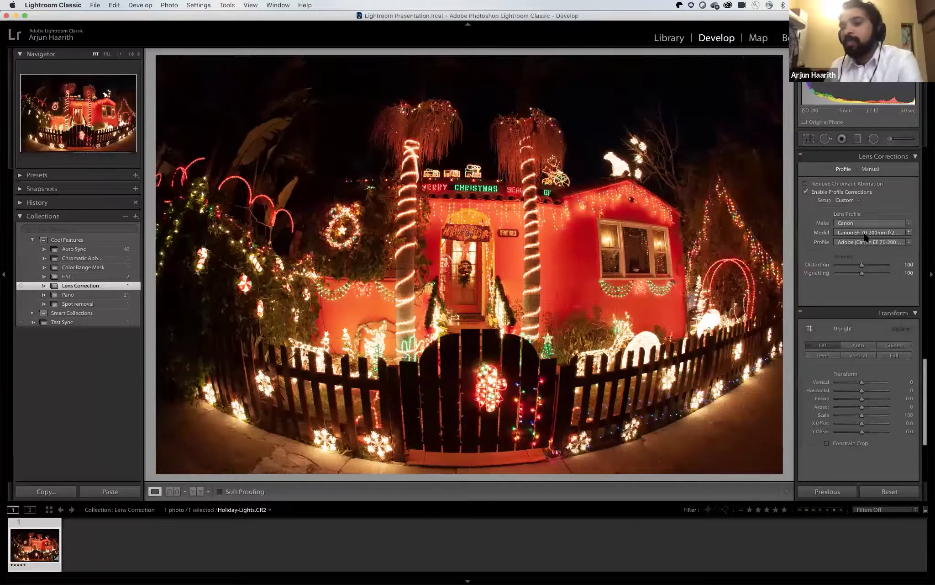
pyautogui.click(864, 236)
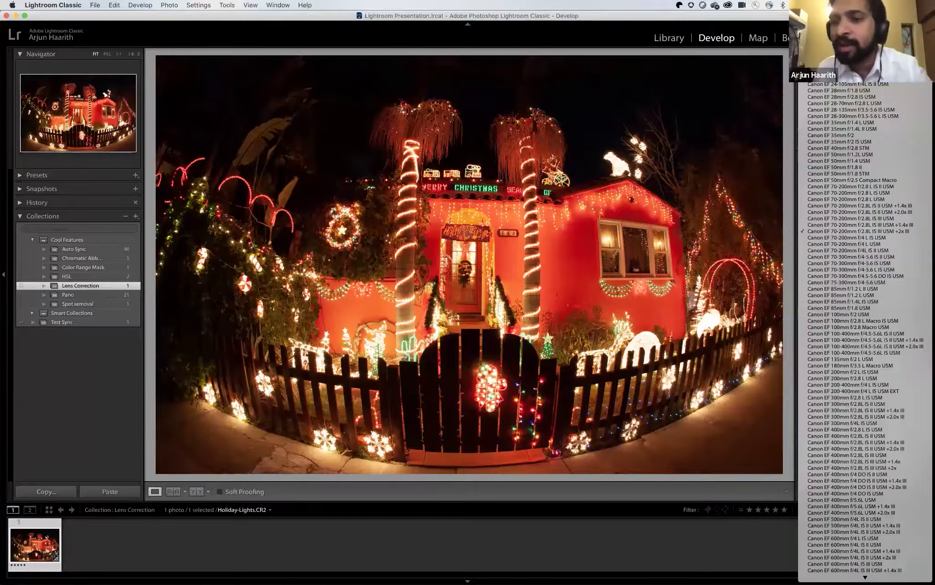
pyautogui.click(873, 224)
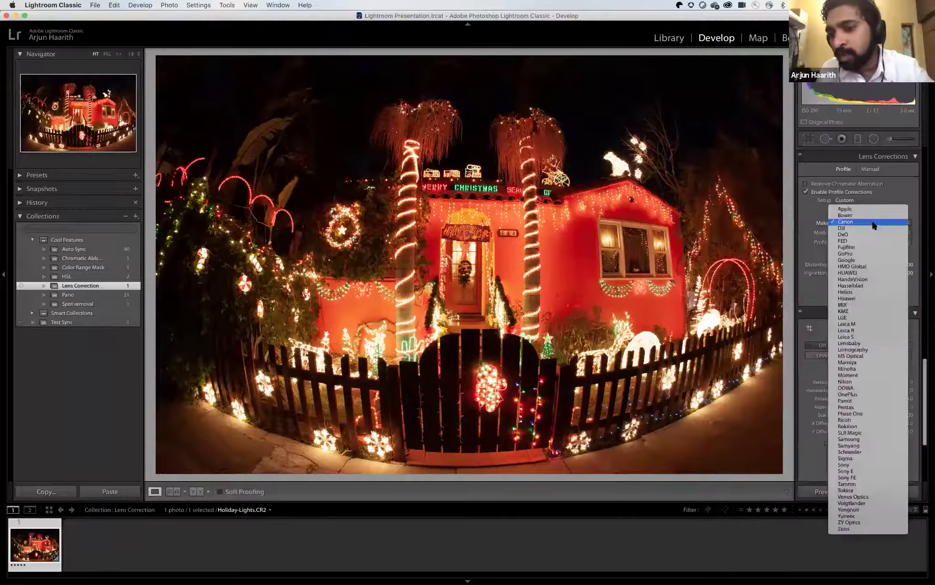
pyautogui.click(908, 189)
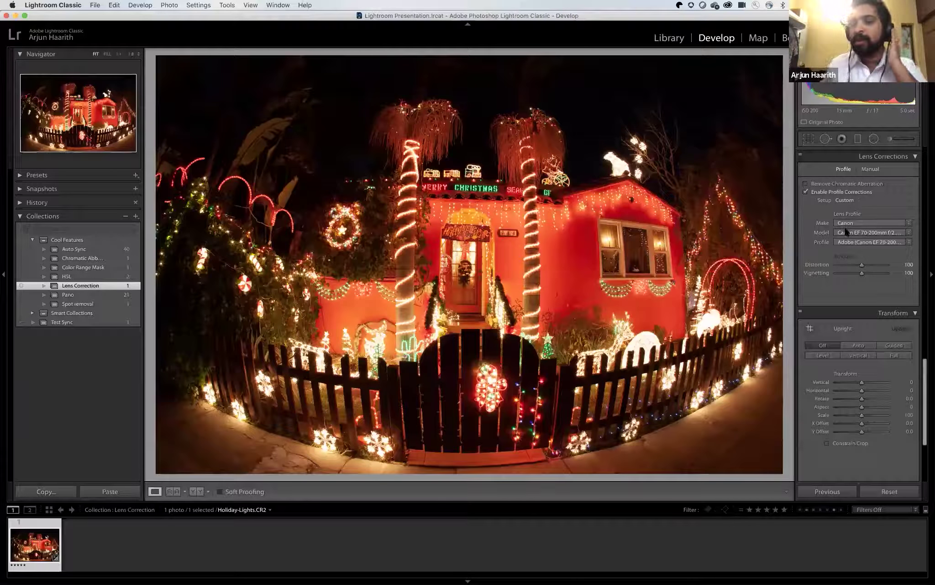
pyautogui.click(847, 192)
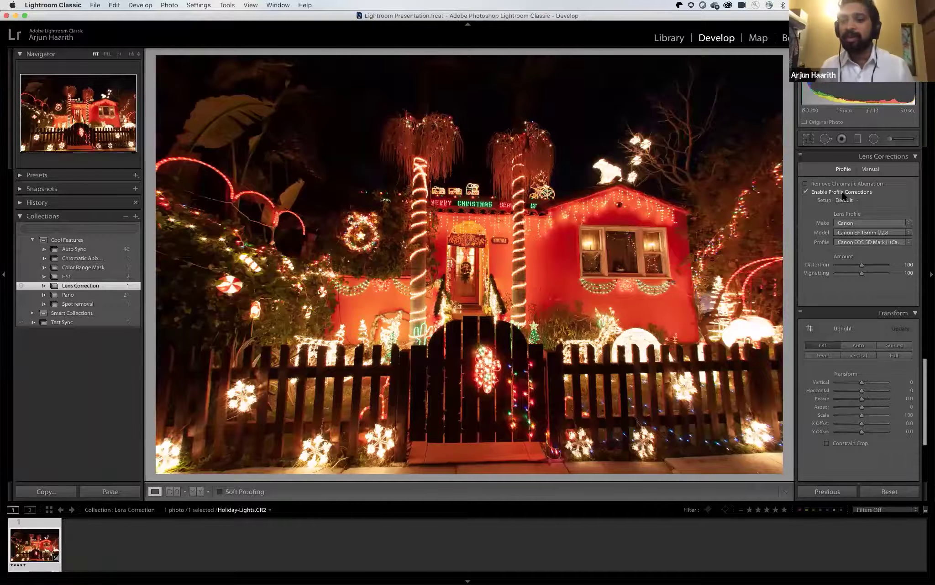
# Turn off profile corrections on the holiday photo and open ARJ_3608.NEF from Chromatic Abberation.
pyautogui.click(843, 192)
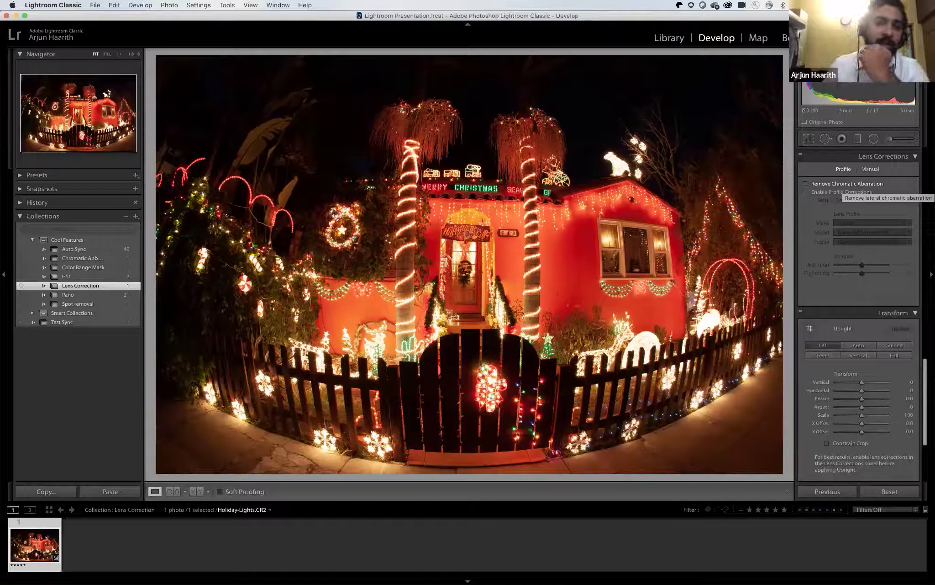
pyautogui.click(107, 257)
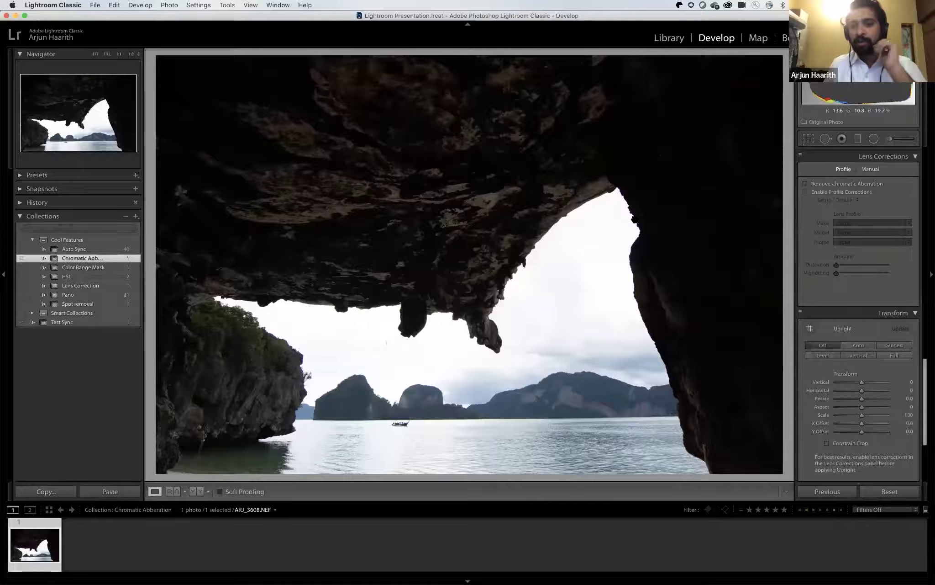
# Zoom to 2:1, then 3:1, on the cave arch's right rock edge.
pyautogui.click(543, 224)
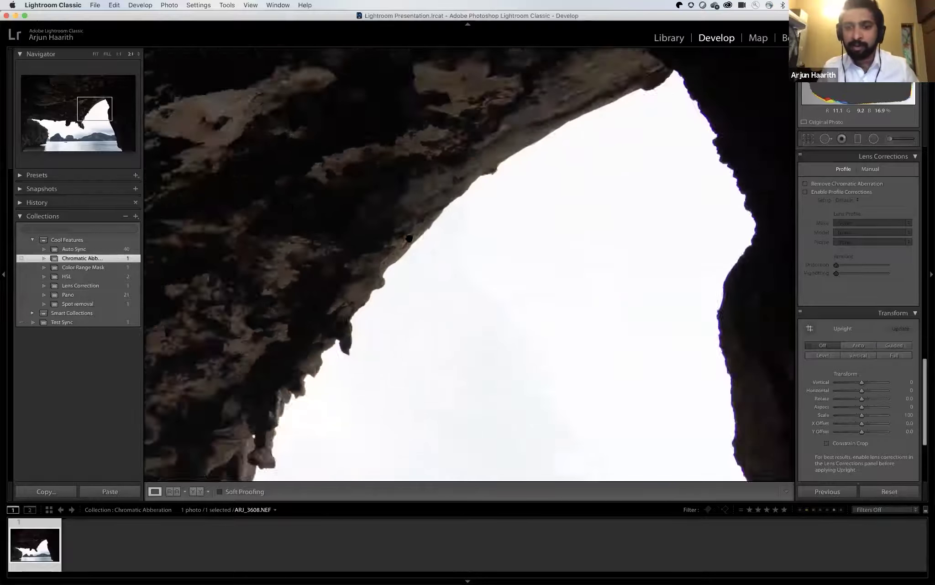
pyautogui.hscroll(10, 494, 256)
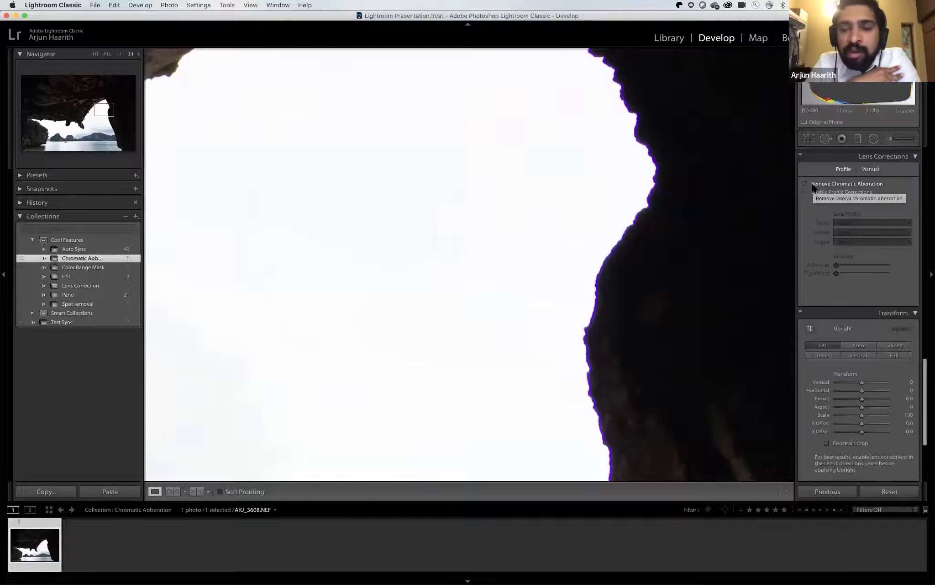
# Pan and zoom along the fringed rock edge to inspect the purple fringing.
pyautogui.moveTo(713, 375); pyautogui.dragTo(640, 222)
pyautogui.moveTo(644, 290); pyautogui.dragTo(570, 183)
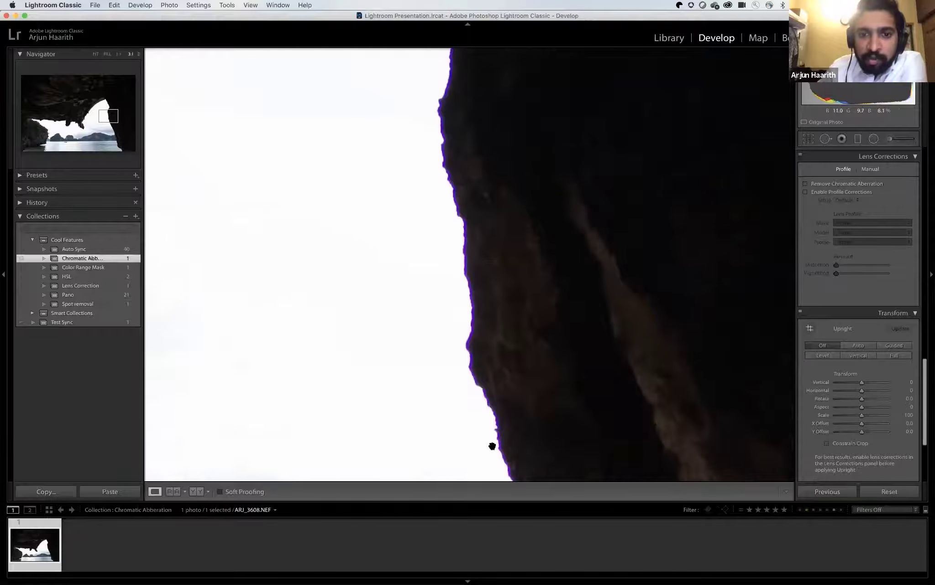
pyautogui.scroll(5, 495, 427)
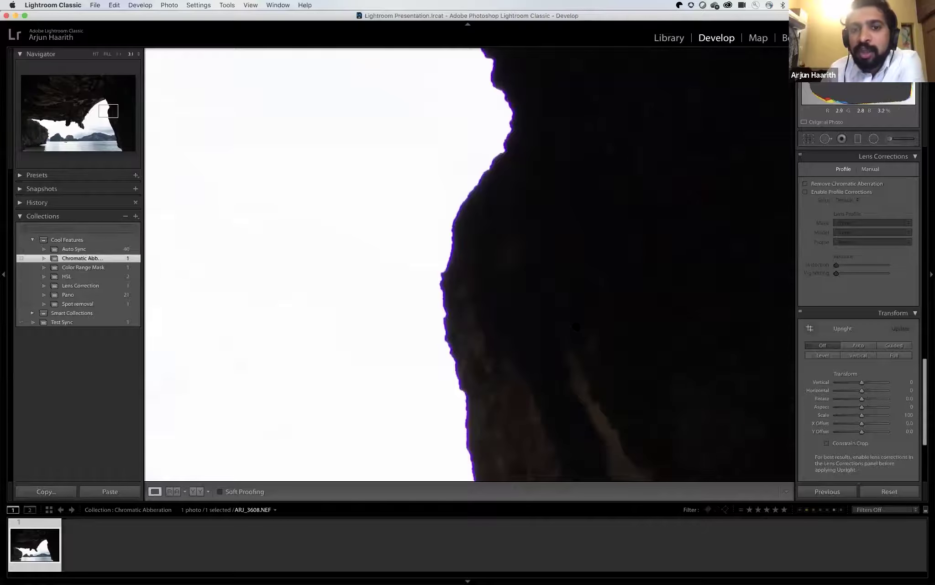
pyautogui.click(576, 326)
pyautogui.click(641, 271)
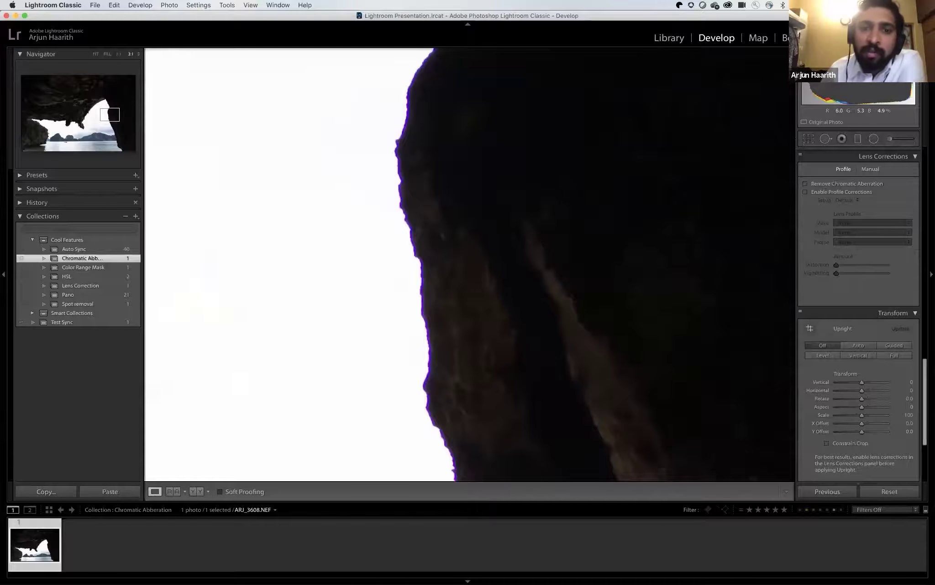
pyautogui.scroll(10, 469, 265)
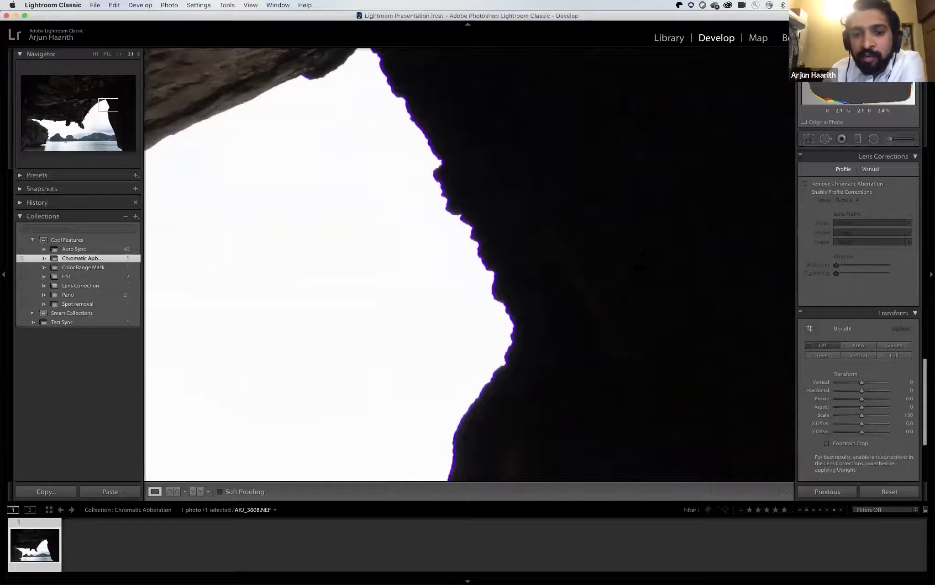
pyautogui.press('super+minus')
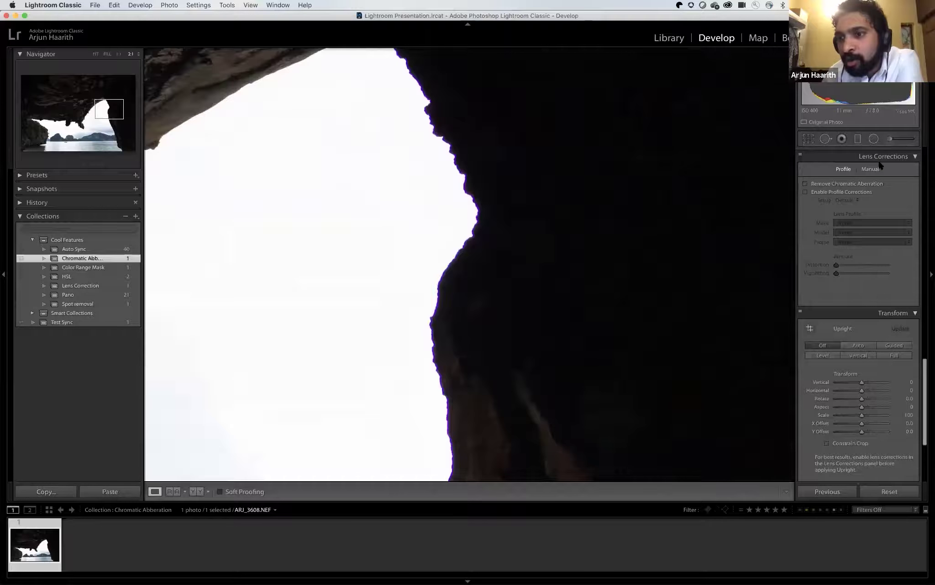
# Compare Remove Chromatic Aberration on versus off, then show the Manual lens correction settings.
pyautogui.click(820, 185)
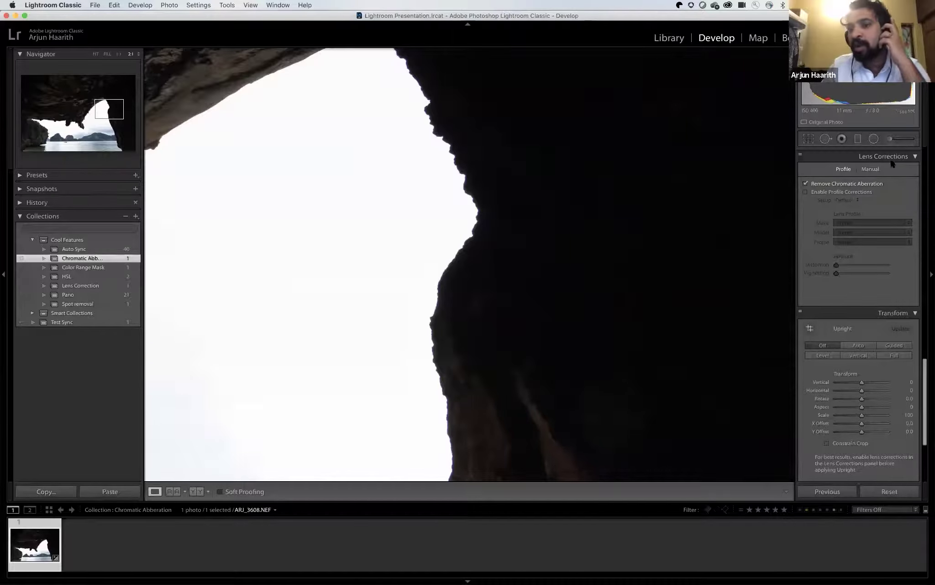
pyautogui.click(845, 184)
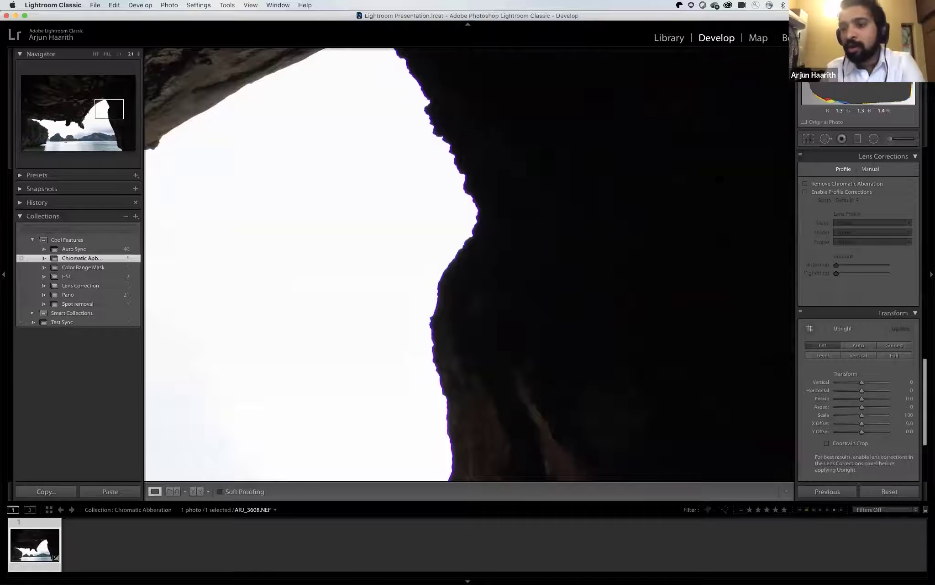
pyautogui.click(869, 169)
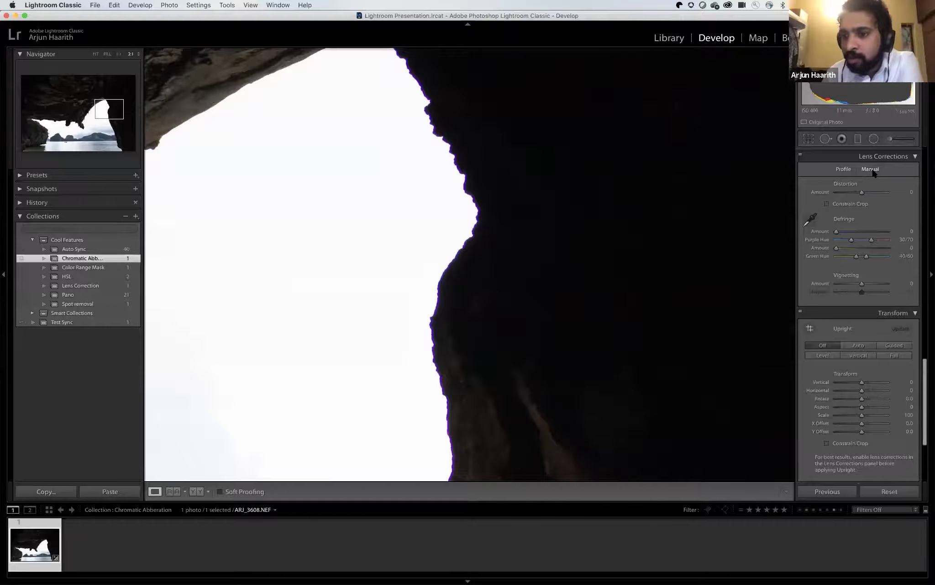
# Sample the purple fringe on the rock edge and set Defringe Purple Amount to 8.
pyautogui.click(811, 220)
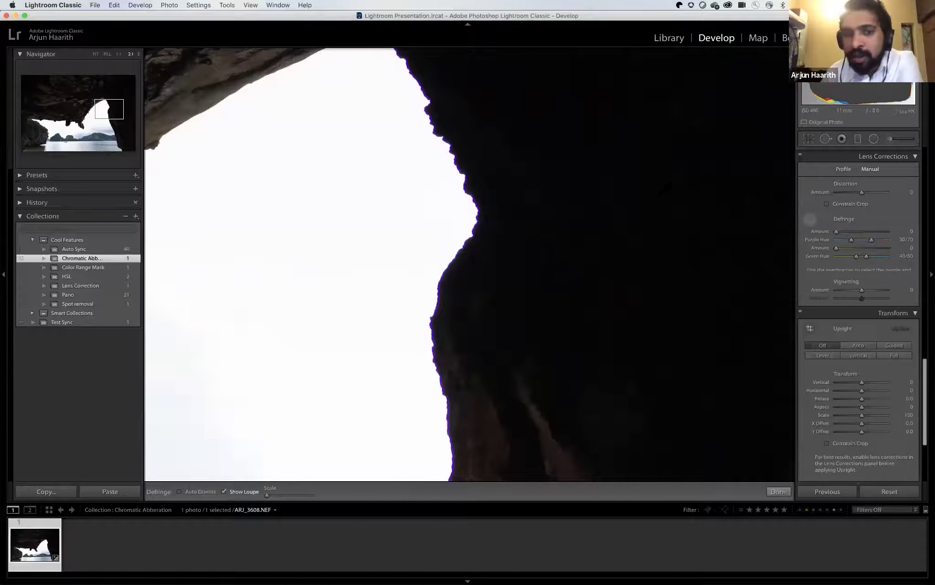
pyautogui.click(459, 157)
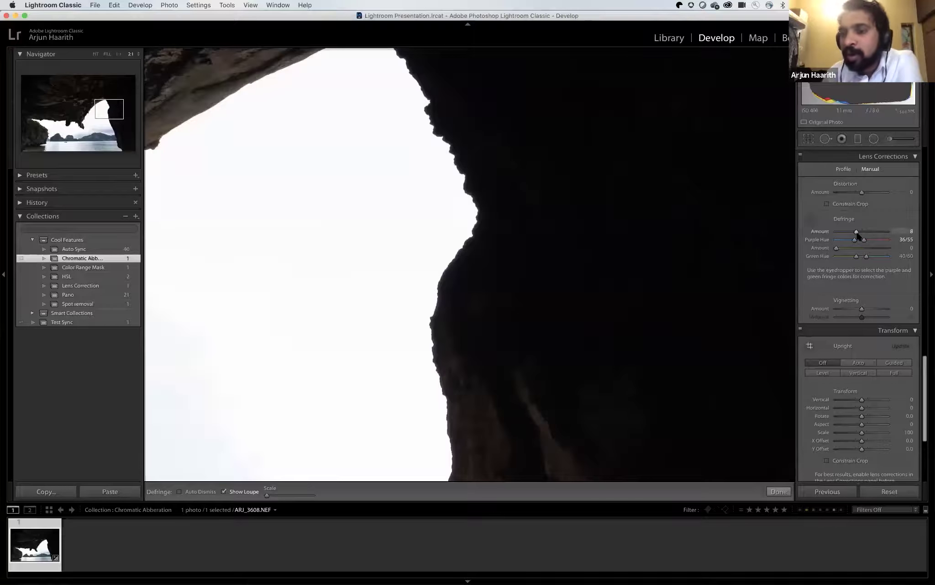
pyautogui.press('Down')
pyautogui.press('Down')
pyautogui.moveTo(854, 235)
pyautogui.mouseDown()
pyautogui.moveTo(887, 231)
pyautogui.moveTo(858, 233)
pyautogui.mouseUp()
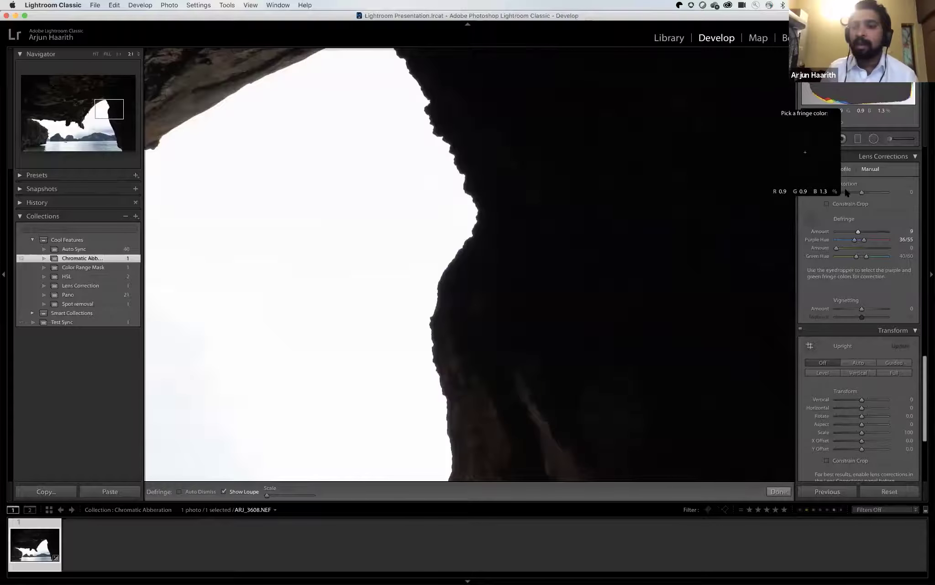
# Turn on Remove Chromatic Aberration, recheck the manual defringe settings, and switch to the Library.
pyautogui.click(840, 169)
pyautogui.click(829, 184)
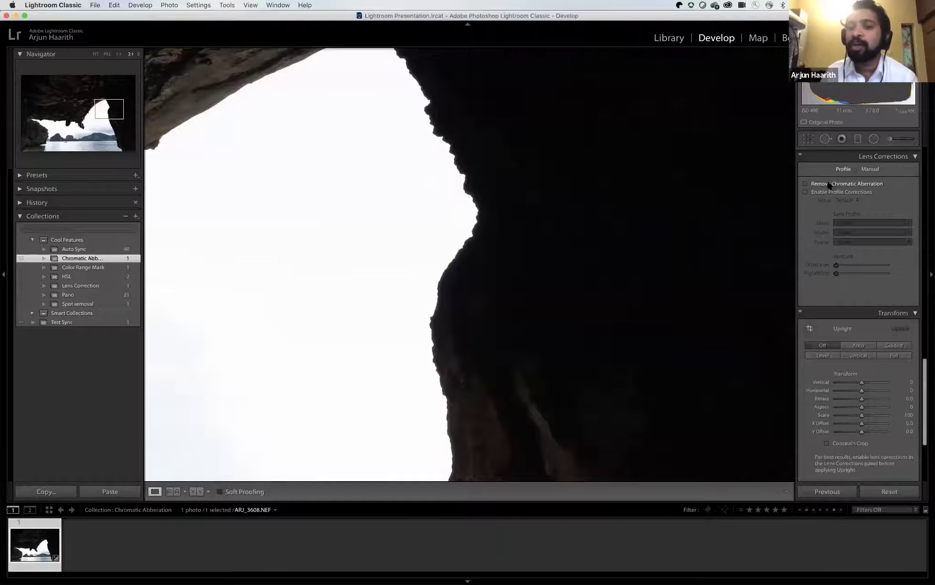
pyautogui.click(871, 169)
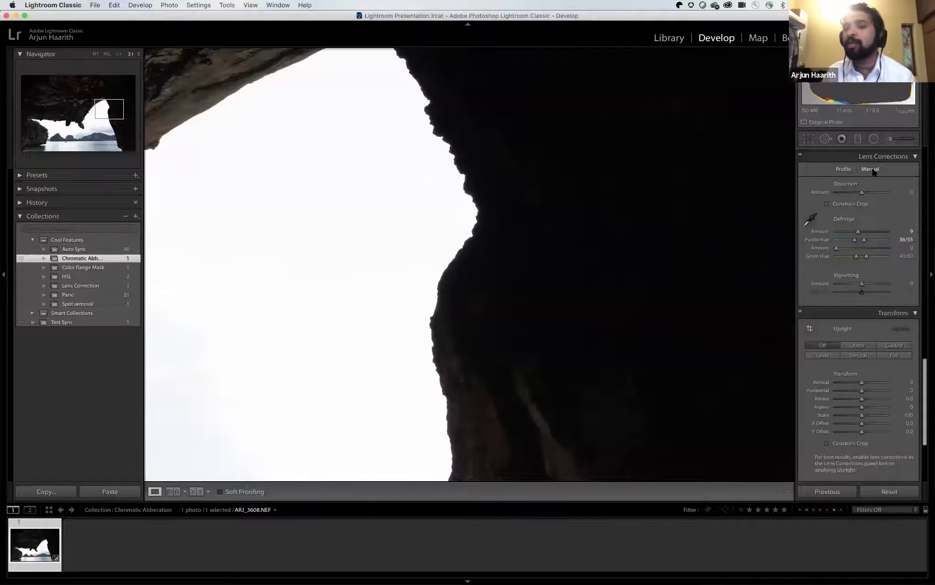
pyautogui.click(843, 169)
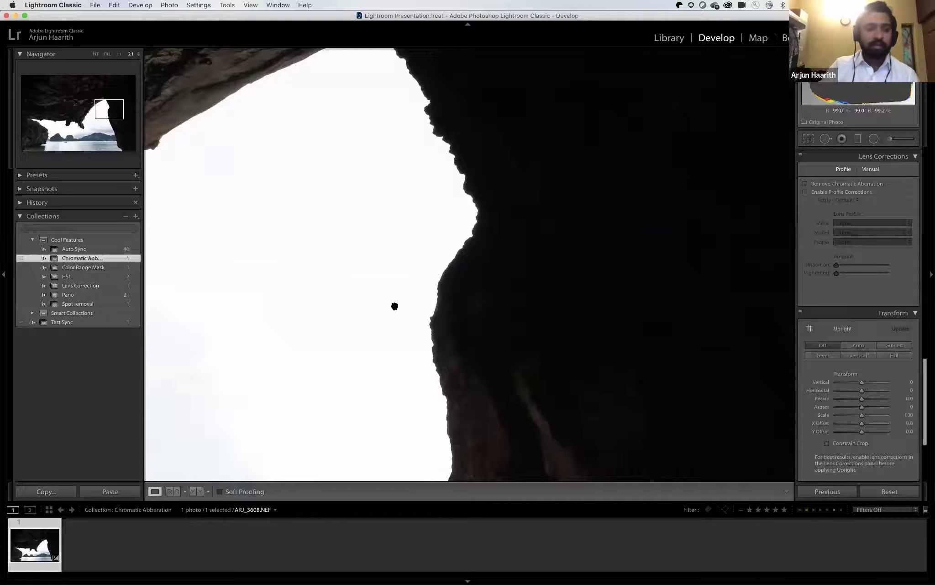
pyautogui.press('g')
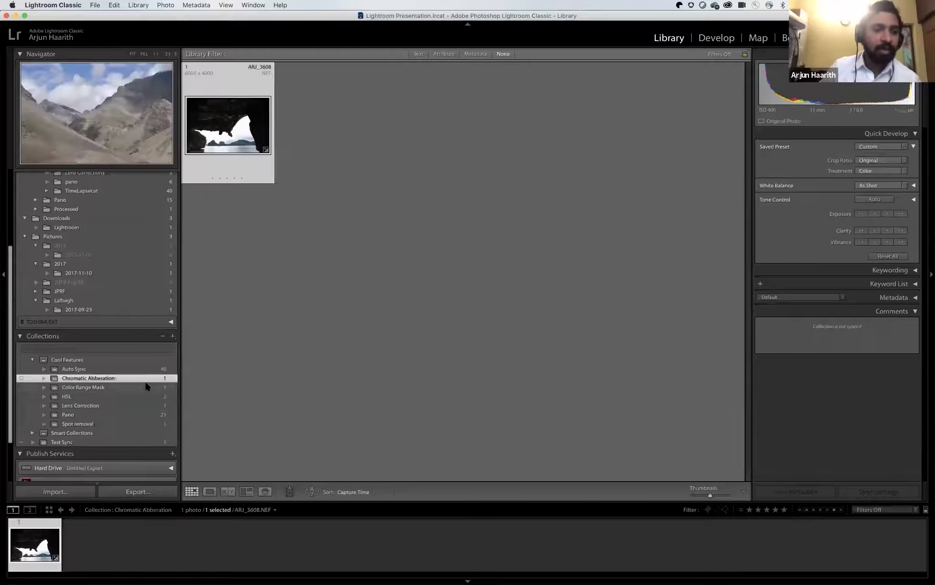
# Open Venki-spiti-1017.NEF from the Color Range Mask collection in the Develop module.
pyautogui.click(147, 386)
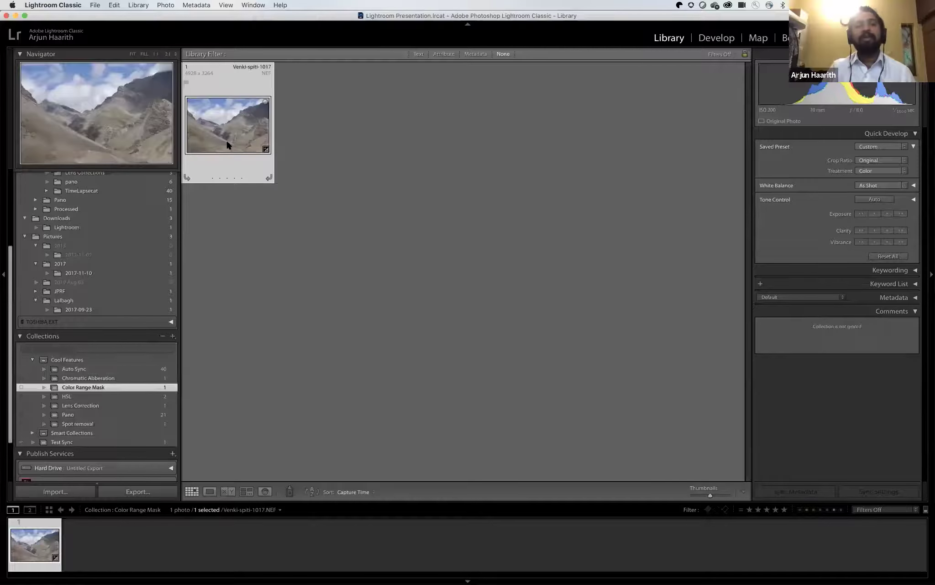
pyautogui.press('z')
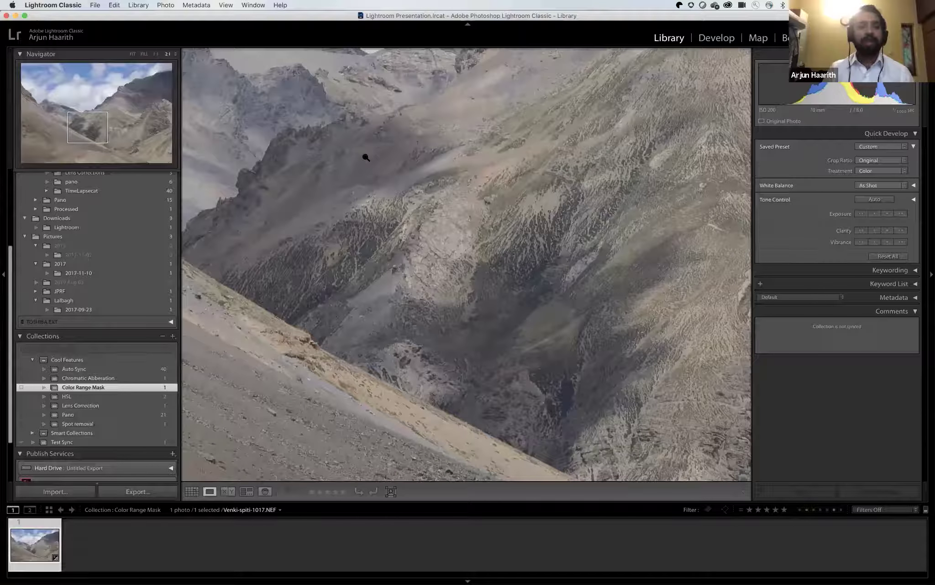
pyautogui.click(716, 38)
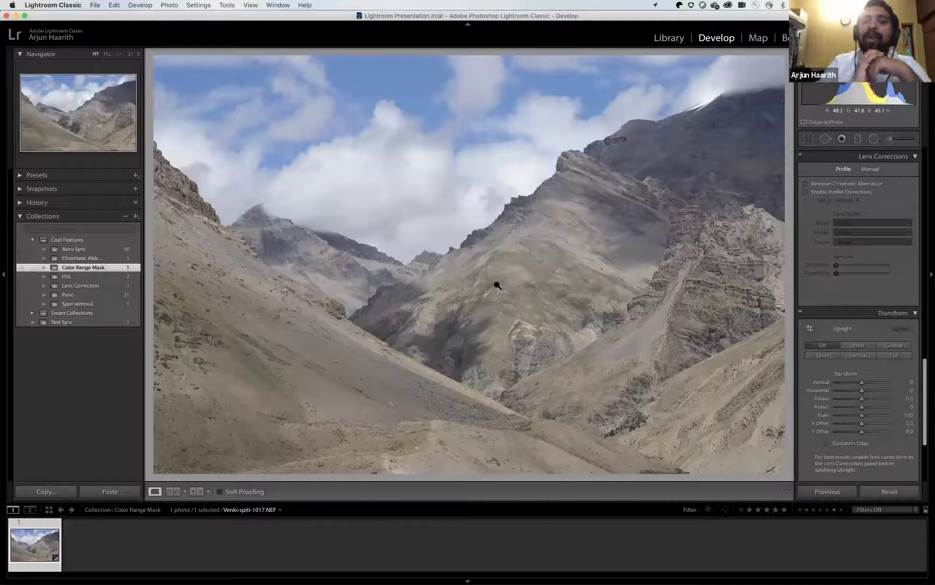
# Start an Adjustment Brush at size 23.4 and paint a stroke across the upper-left sky.
pyautogui.click(886, 140)
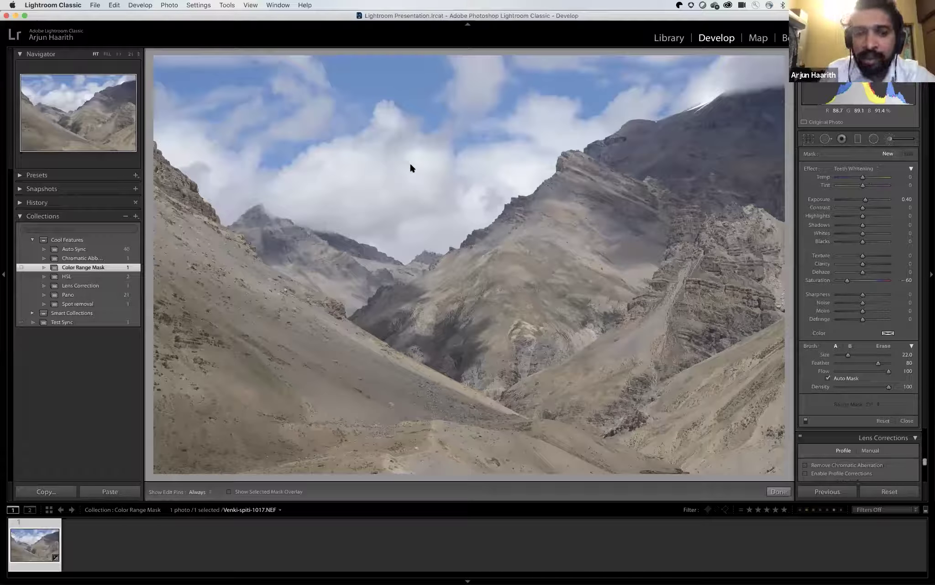
pyautogui.scroll(1, 410, 168)
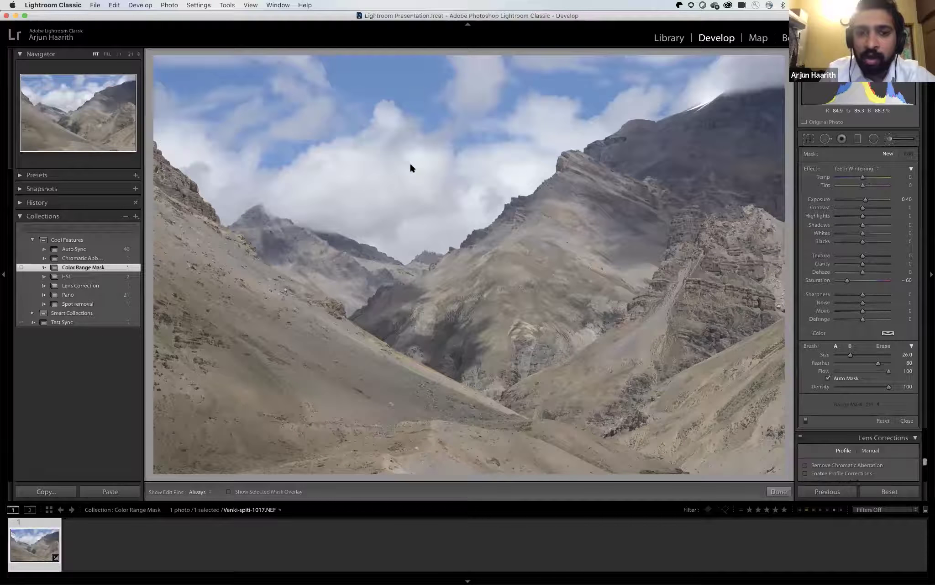
pyautogui.scroll(-1, 410, 165)
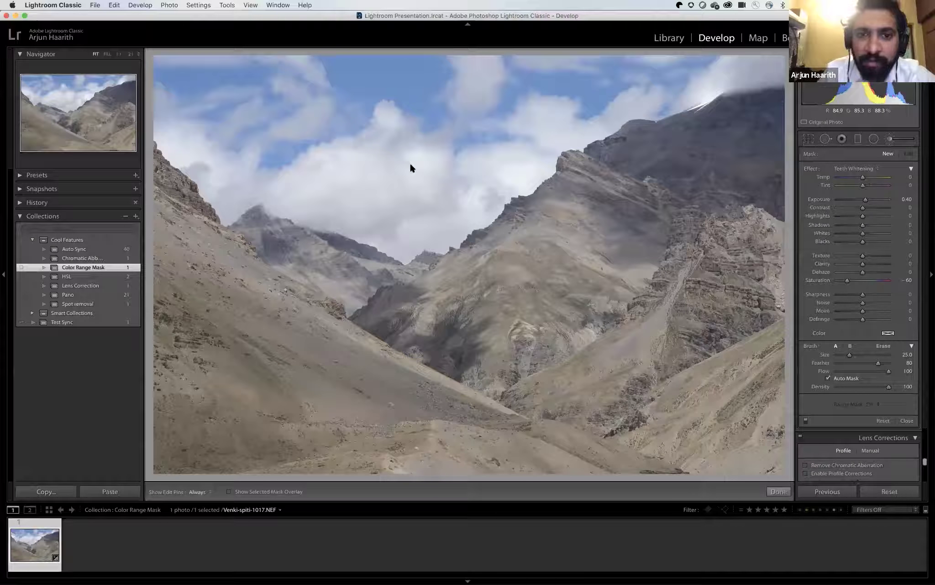
pyautogui.scroll(1, 410, 168)
pyautogui.moveTo(846, 356)
pyautogui.mouseDown()
pyautogui.moveTo(873, 357)
pyautogui.moveTo(848, 358)
pyautogui.mouseUp()
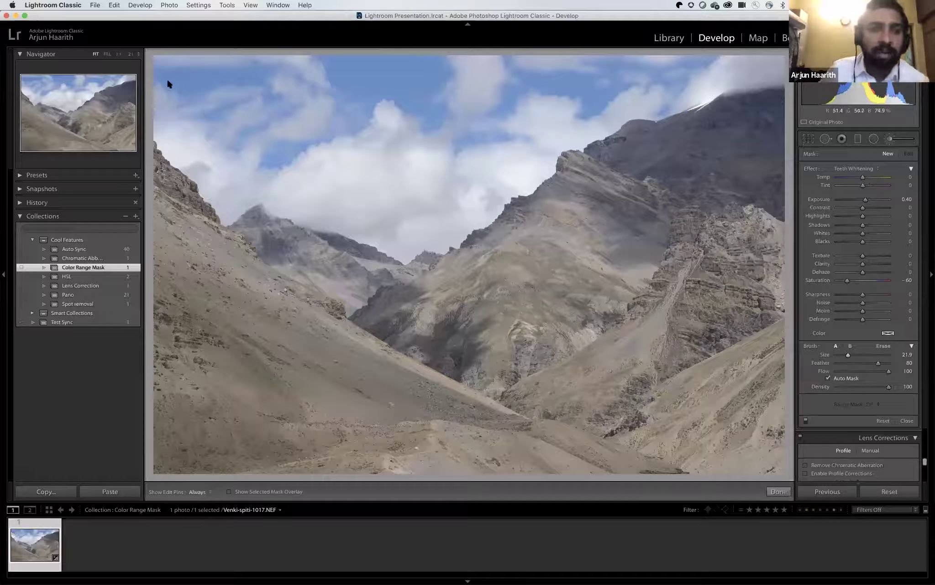
pyautogui.moveTo(168, 81); pyautogui.dragTo(214, 86)
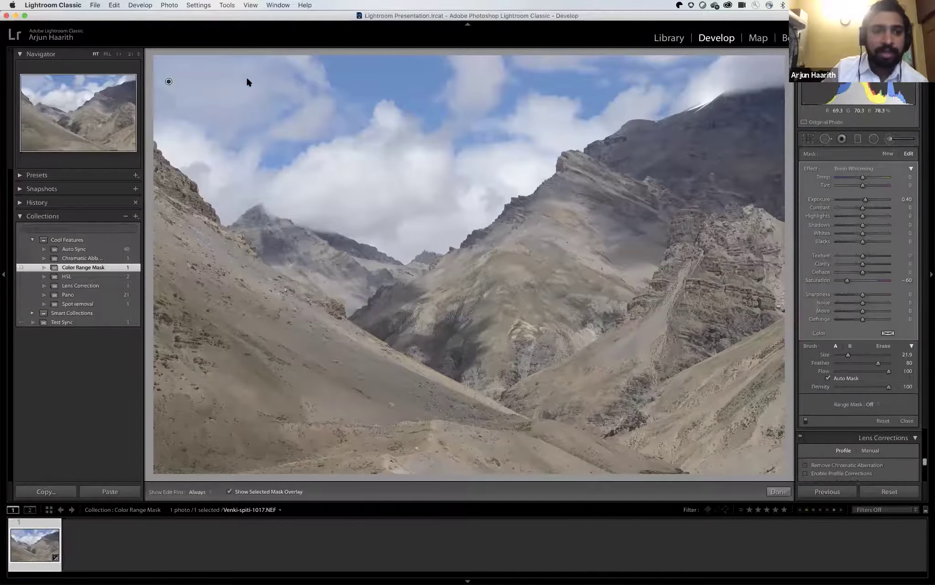
# Extend the brush mask across the whole sky, checking coverage with the mask overlay.
pyautogui.press('o')
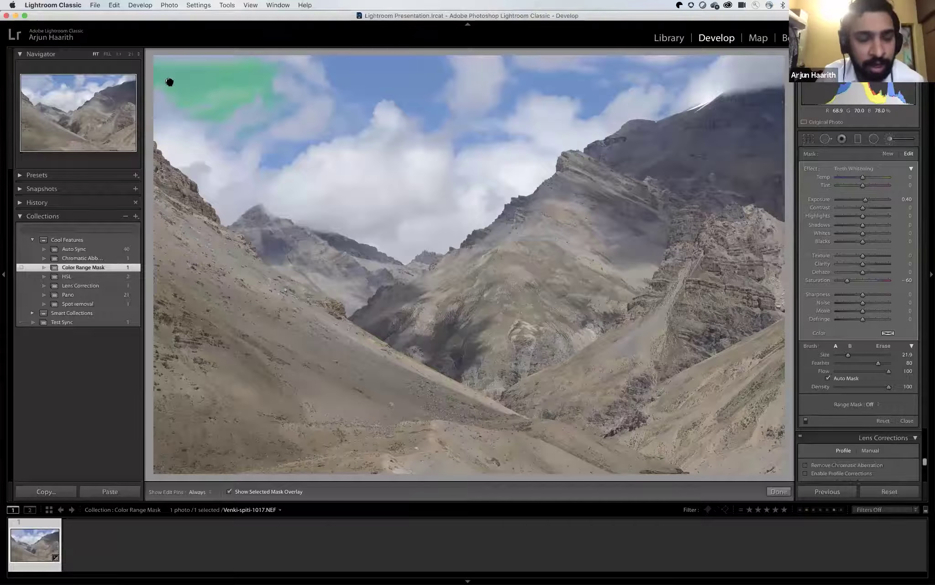
pyautogui.press('h')
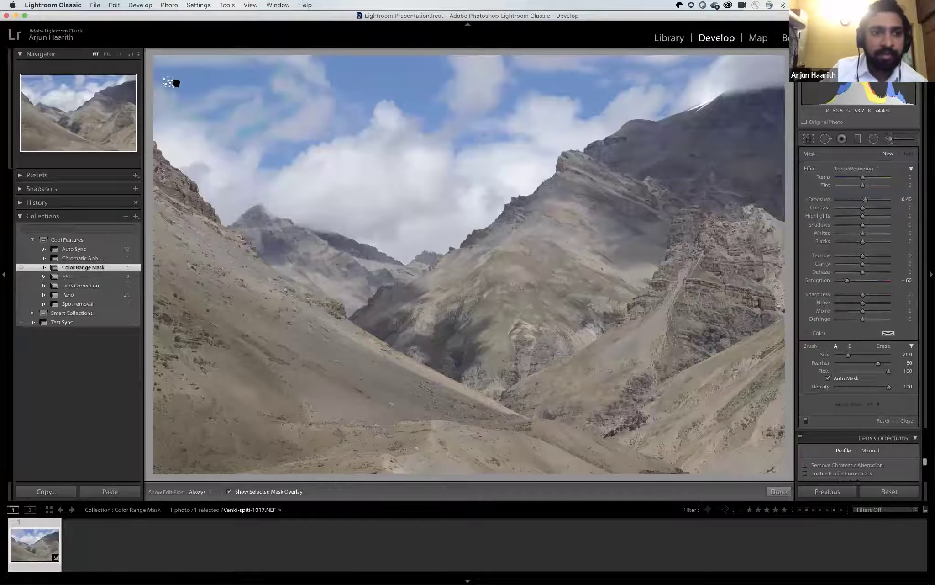
pyautogui.moveTo(175, 83); pyautogui.dragTo(265, 79)
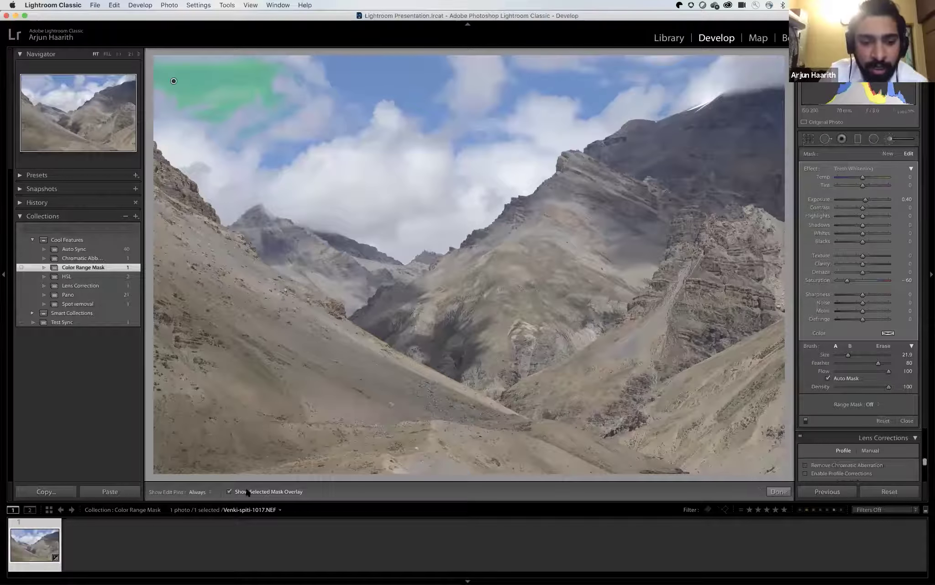
pyautogui.click(284, 492)
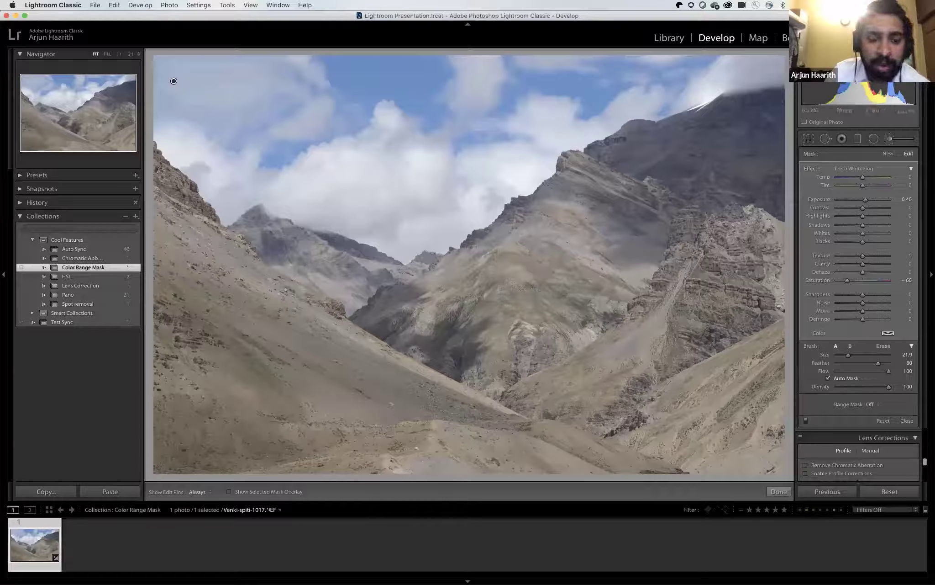
pyautogui.click(274, 491)
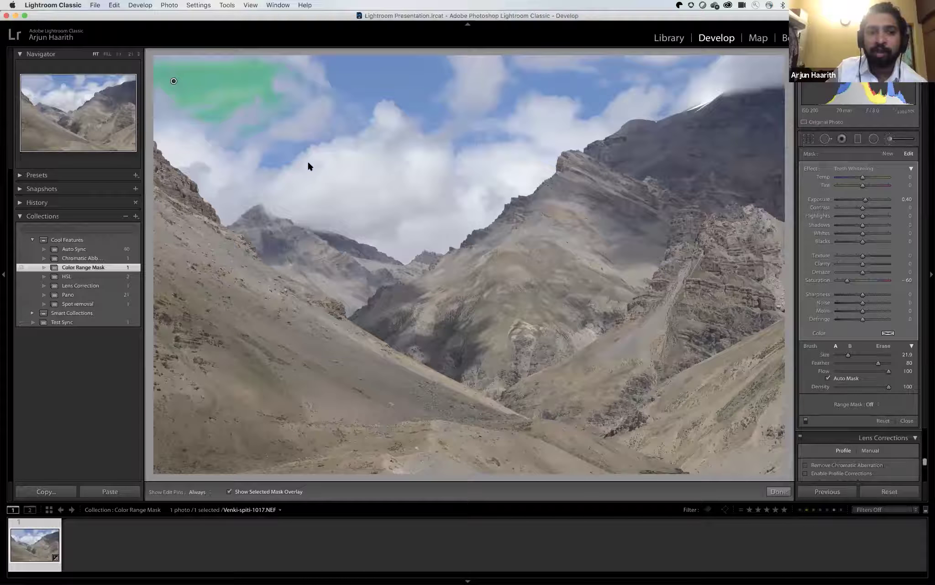
pyautogui.moveTo(279, 157); pyautogui.dragTo(321, 137)
pyautogui.press('h')
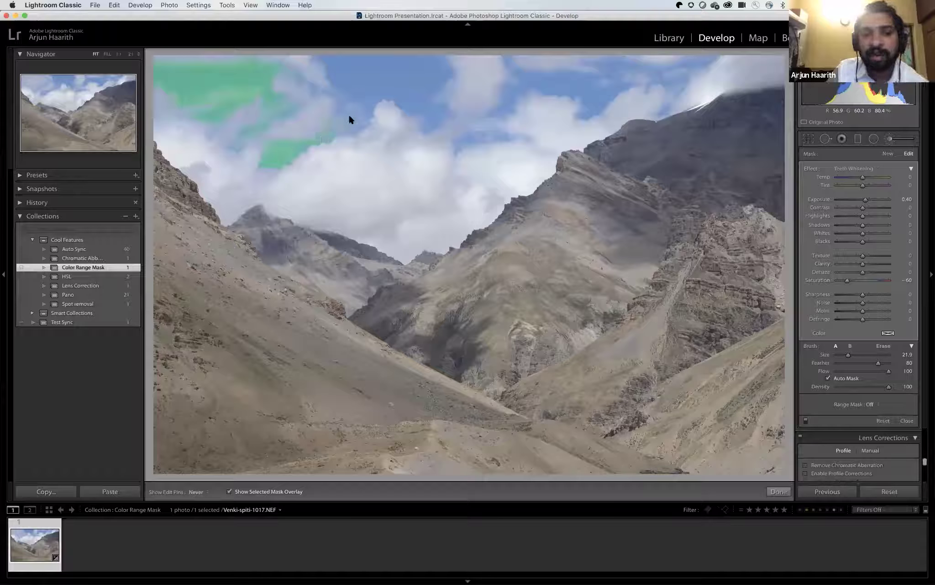
pyautogui.moveTo(401, 100)
pyautogui.mouseDown()
pyautogui.moveTo(459, 116)
pyautogui.moveTo(518, 81)
pyautogui.mouseUp()
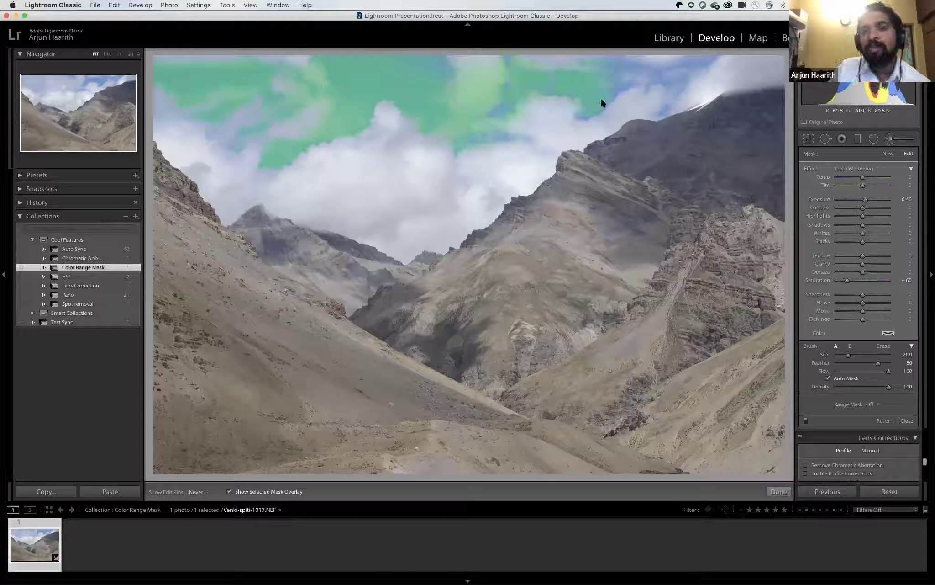
pyautogui.press('h')
pyautogui.moveTo(662, 80)
pyautogui.mouseDown()
pyautogui.moveTo(727, 67)
pyautogui.moveTo(674, 69)
pyautogui.mouseUp()
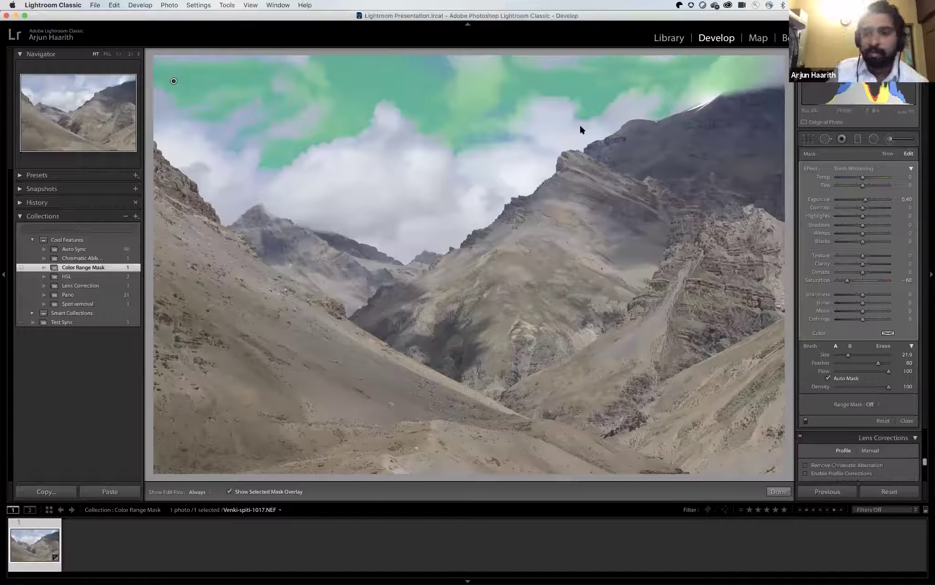
# Darken the brushed sky to exposure -1.69, then deselect the mask and reset saturation to 0.
pyautogui.doubleClick(845, 280)
pyautogui.moveTo(865, 199); pyautogui.dragTo(852, 202)
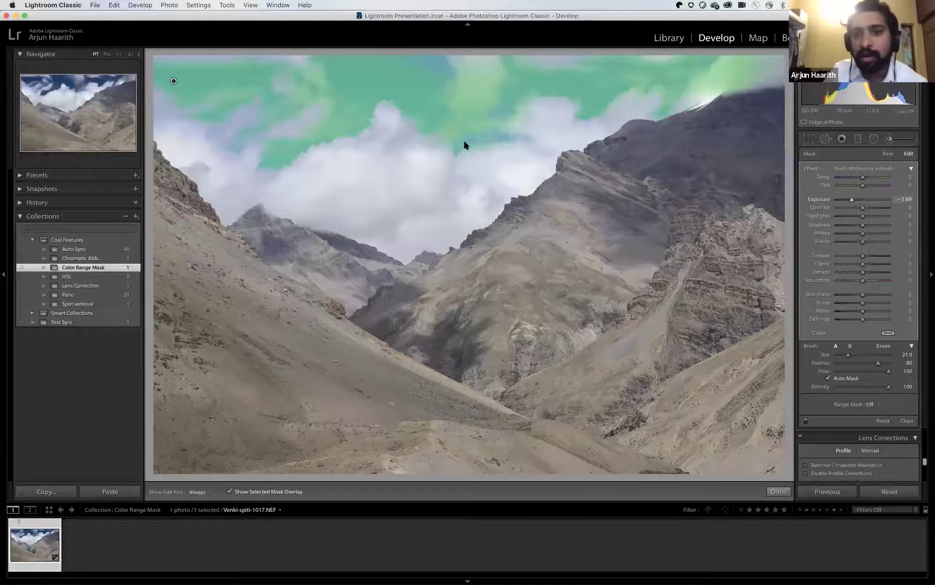
pyautogui.press('Escape')
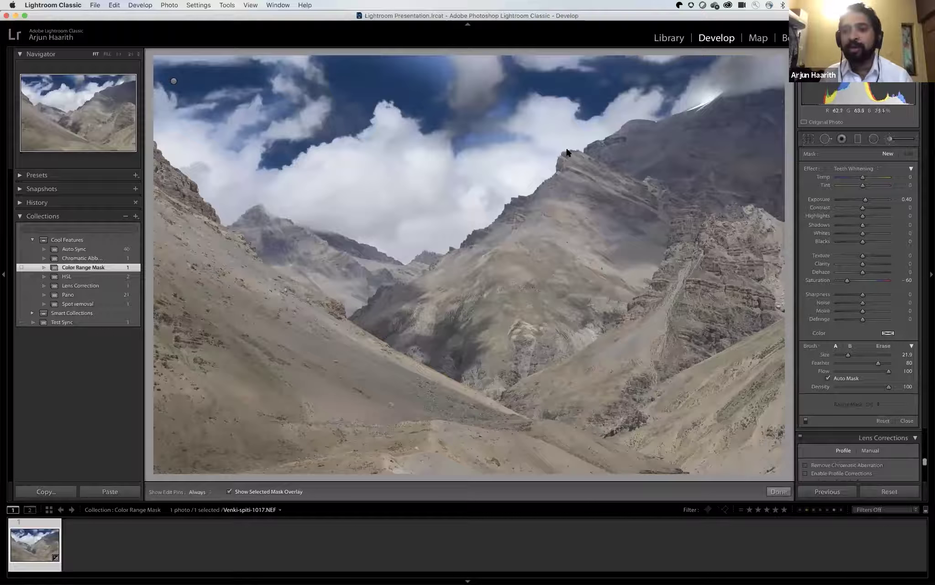
pyautogui.doubleClick(848, 280)
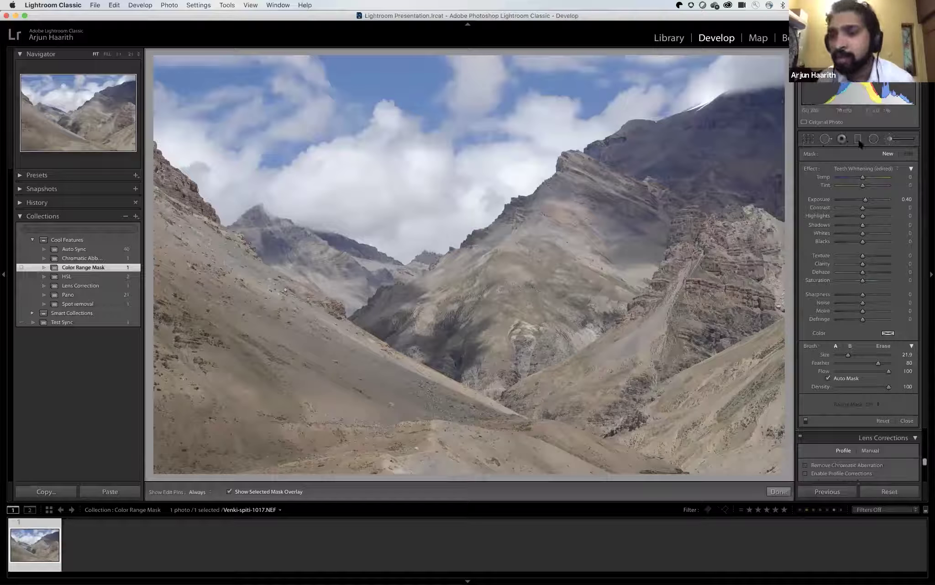
# Drag a graduated filter down over the sky, then reposition and tilt it.
pyautogui.moveTo(496, 94)
pyautogui.mouseDown()
pyautogui.moveTo(514, 217)
pyautogui.moveTo(505, 190)
pyautogui.mouseUp()
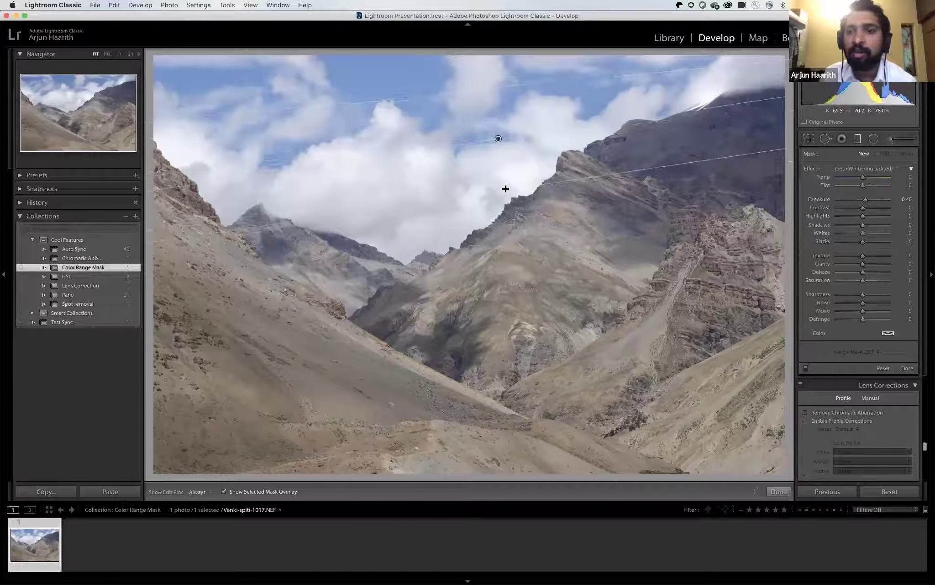
pyautogui.click(498, 137)
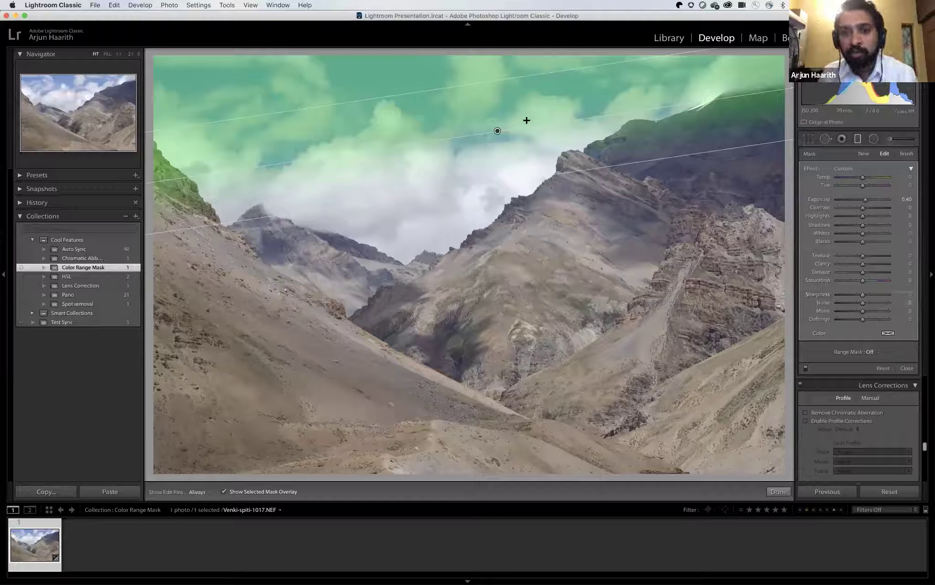
pyautogui.moveTo(501, 146); pyautogui.dragTo(506, 136)
# Leave the range mask unchanged and draw a new graduated filter from the sky top to the ridge.
pyautogui.click(869, 352)
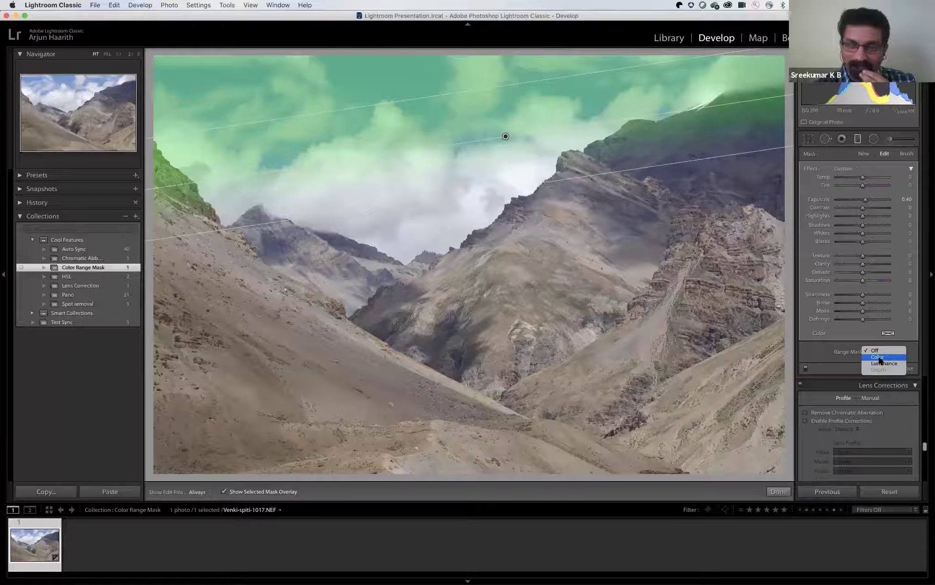
pyautogui.click(827, 356)
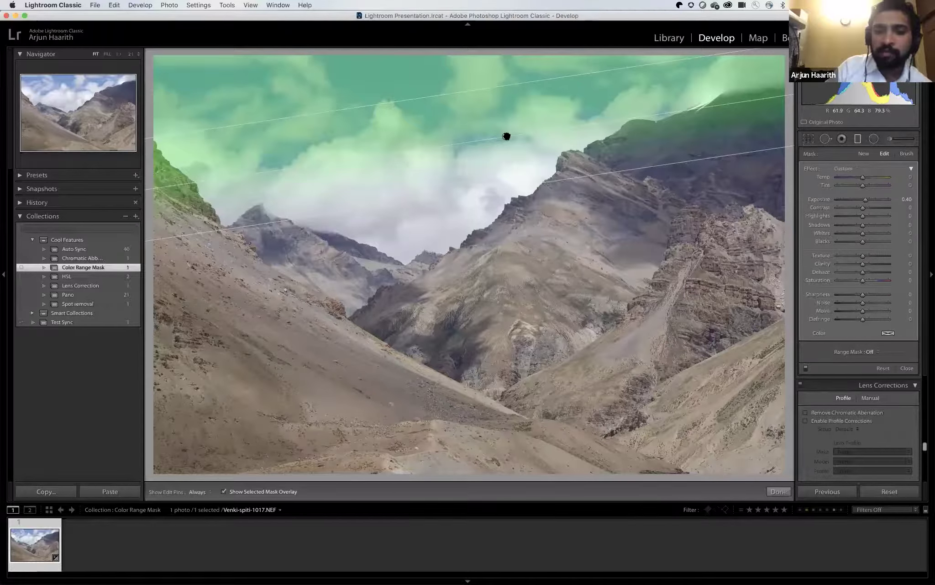
pyautogui.click(507, 136)
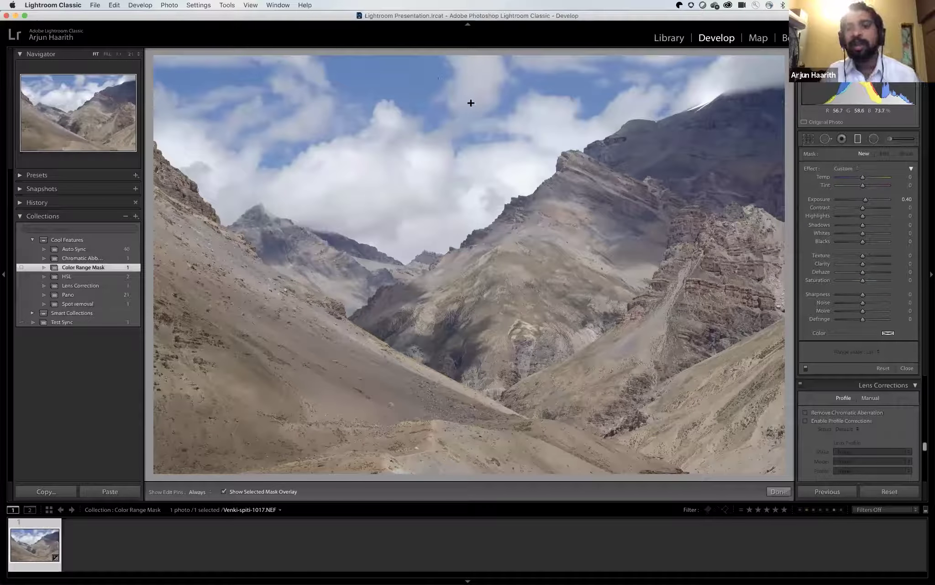
pyautogui.moveTo(504, 96); pyautogui.dragTo(520, 194)
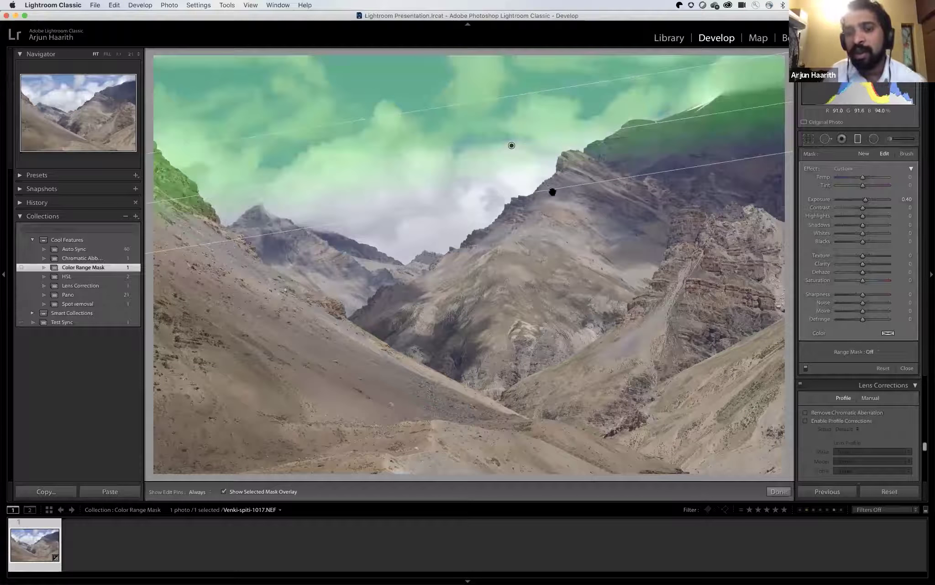
# Set the filter's Range Mask to Color, sample the blue sky, and tighten the range to blue only.
pyautogui.click(872, 354)
pyautogui.click(877, 358)
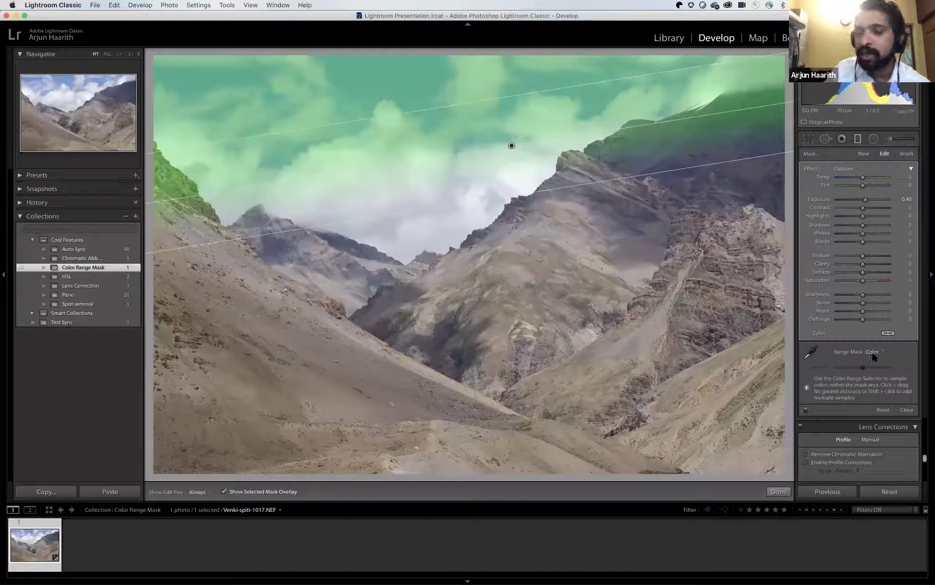
pyautogui.click(812, 355)
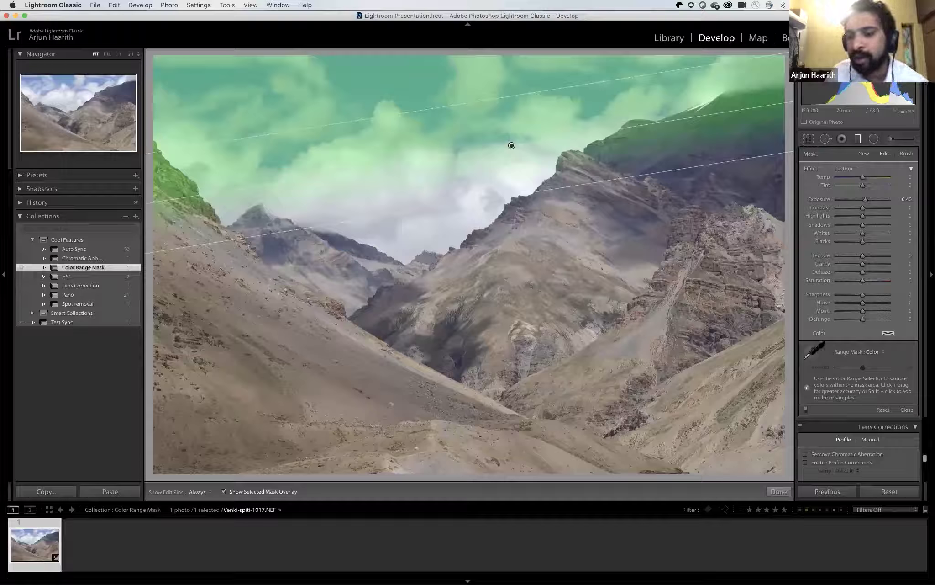
pyautogui.click(814, 352)
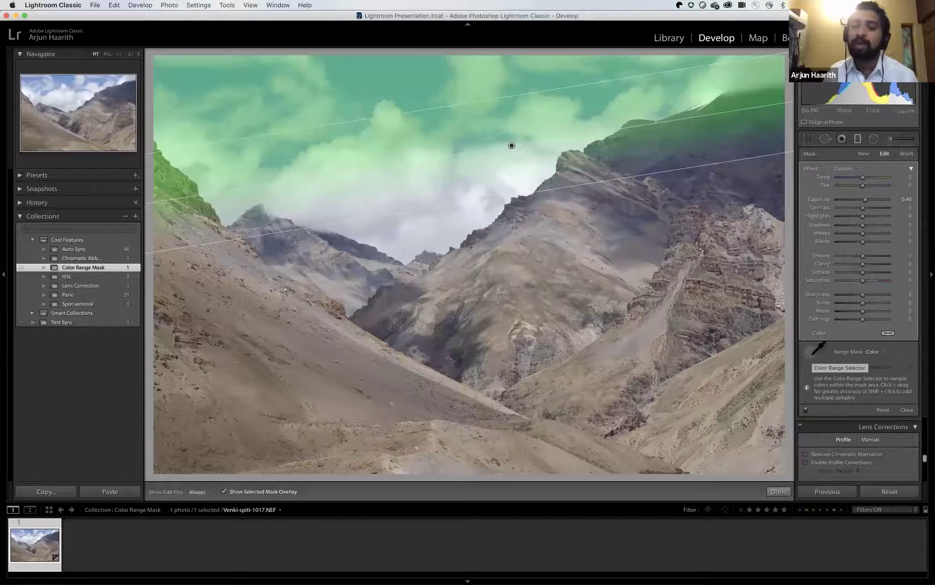
pyautogui.moveTo(380, 69); pyautogui.dragTo(411, 88)
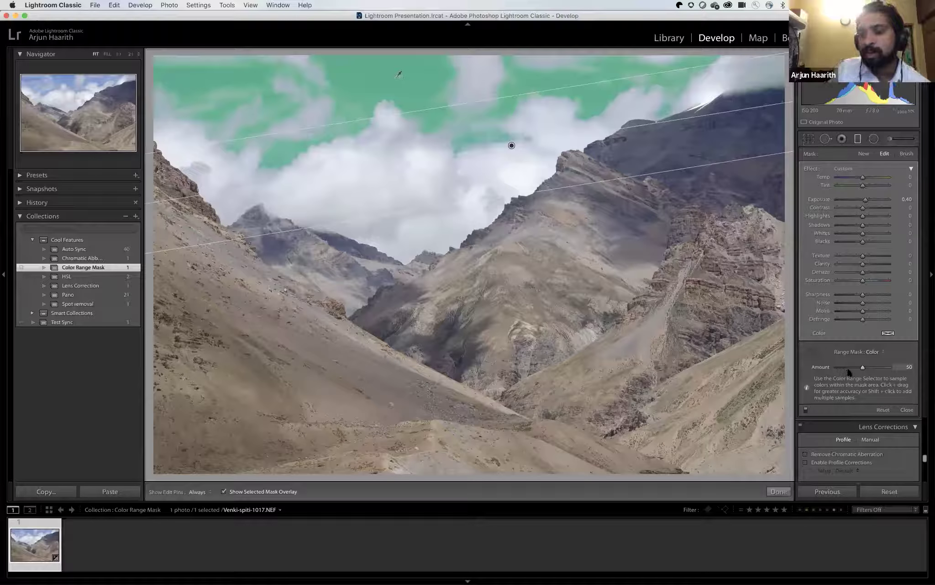
pyautogui.moveTo(863, 367)
pyautogui.mouseDown()
pyautogui.moveTo(872, 368)
pyautogui.moveTo(858, 370)
pyautogui.mouseUp()
# Darken the masked sky to exposure -1.52, close the filter tool, and compare before and after.
pyautogui.moveTo(865, 200); pyautogui.dragTo(854, 204)
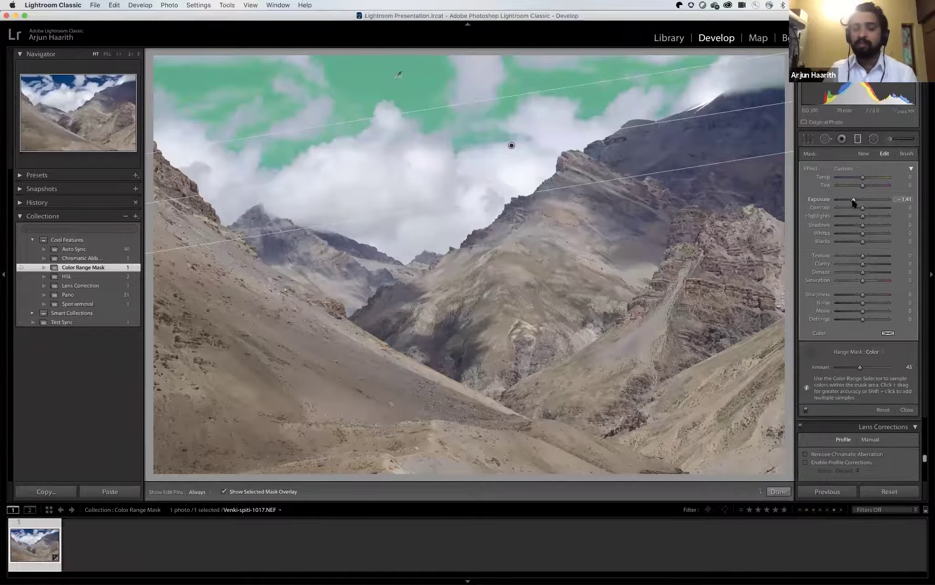
pyautogui.click(626, 163)
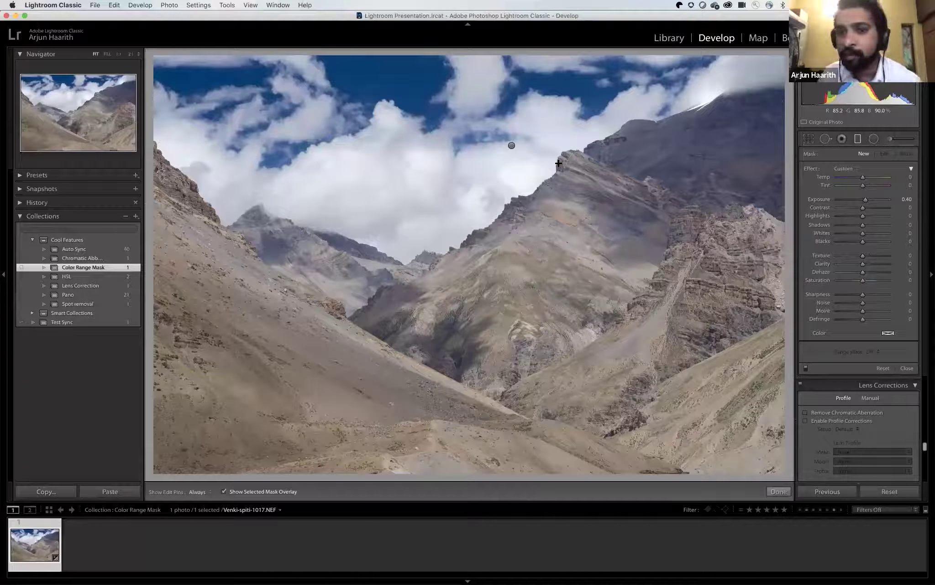
pyautogui.press('m')
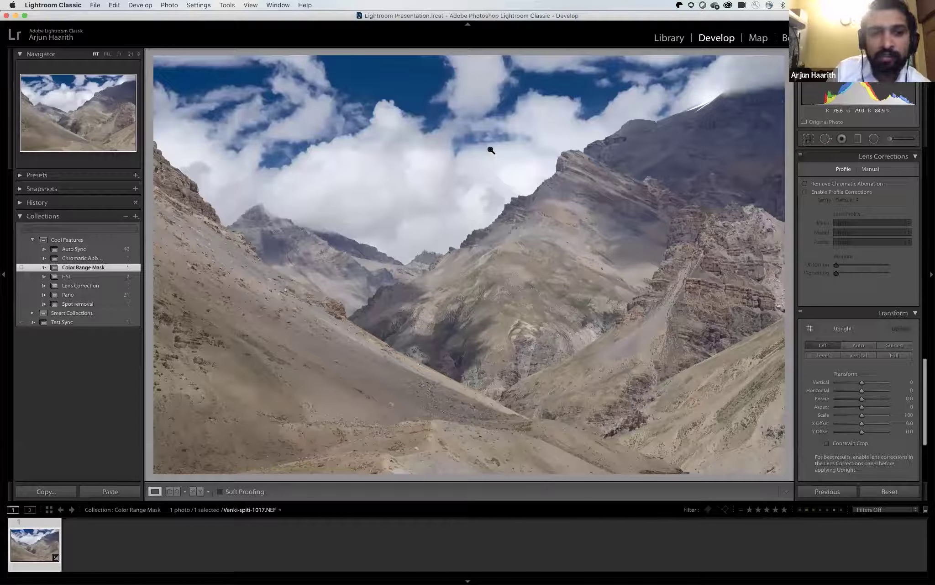
pyautogui.press('\\')
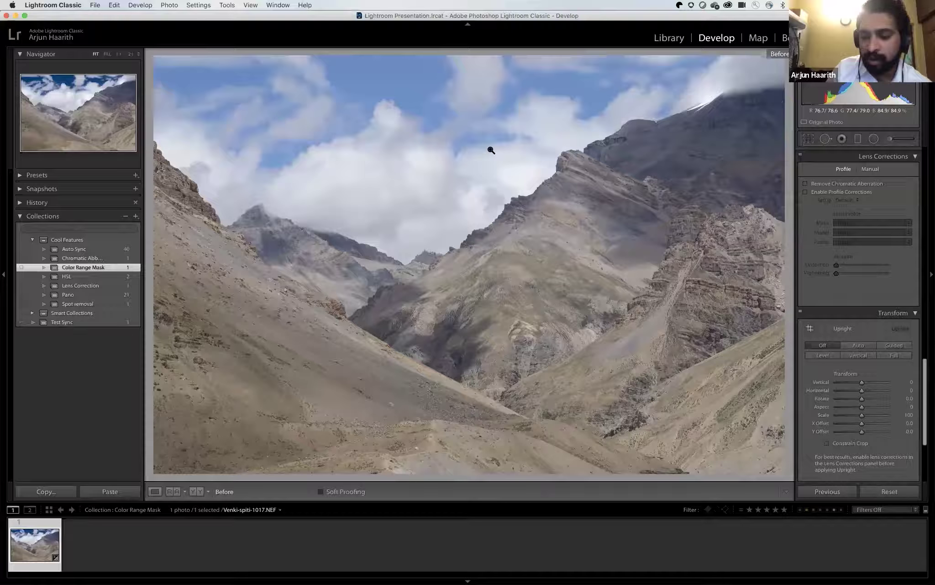
pyautogui.press('\\')
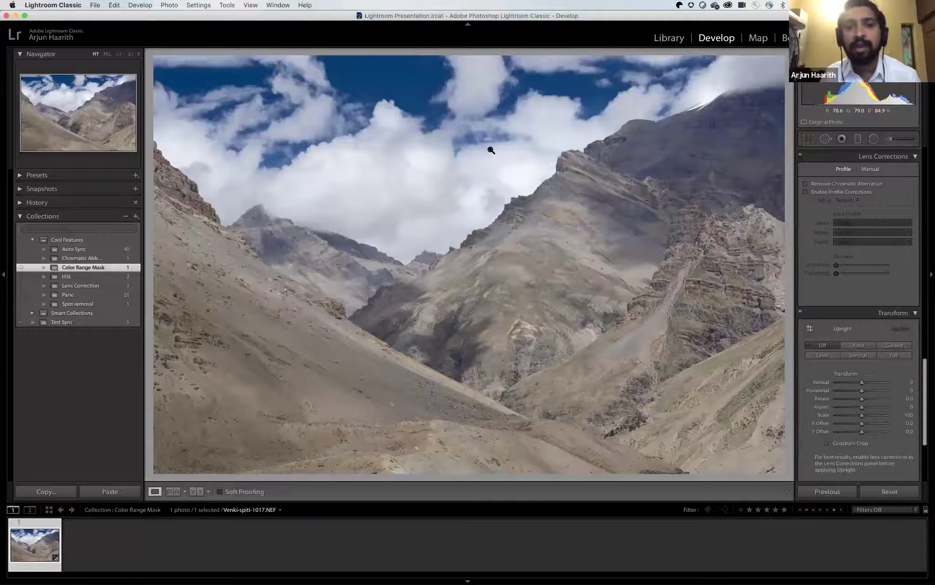
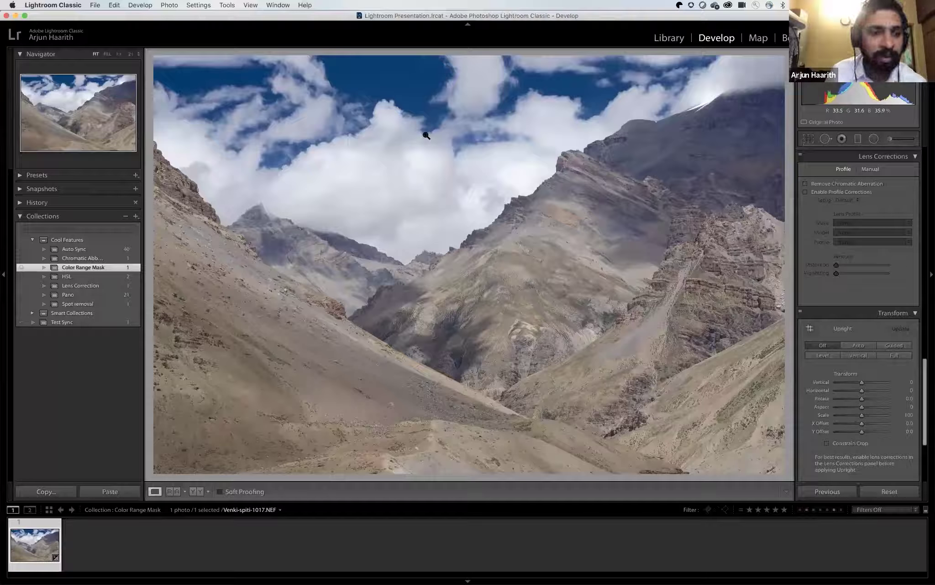
# Open the HSL collection with the guitar-and-couple portrait 2-new-1.jpg and scroll to HSL/Color.
pyautogui.click(102, 275)
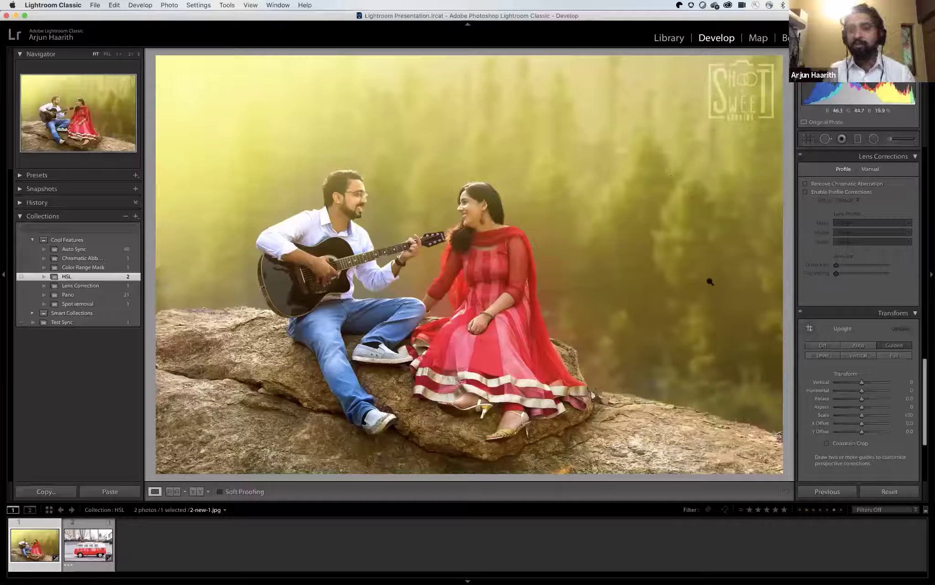
pyautogui.scroll(-5, 832, 327)
pyautogui.scroll(5, 831, 327)
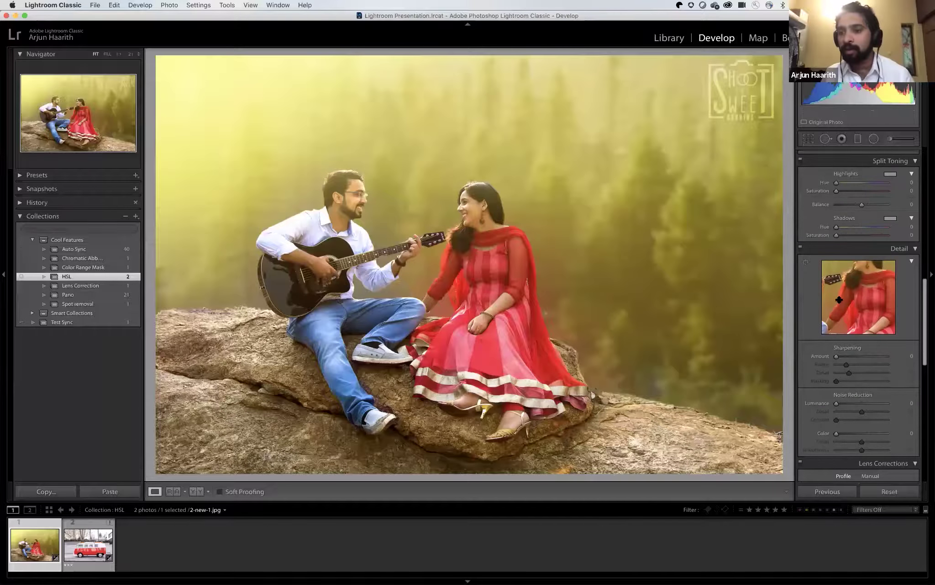
pyautogui.scroll(6, 839, 299)
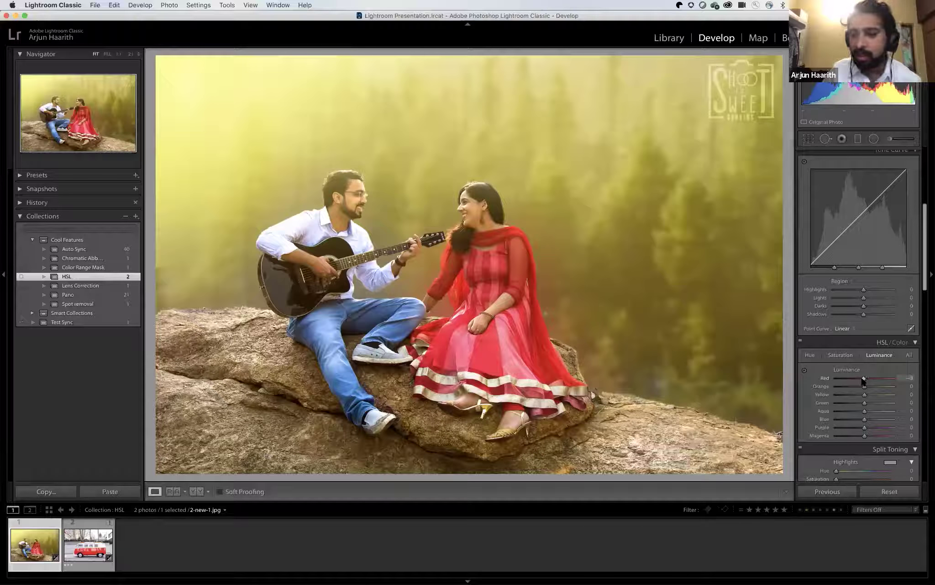
# On the Hue tab, shift the Red hue toward magenta-pink and orange, then reset it to 0.
pyautogui.click(811, 355)
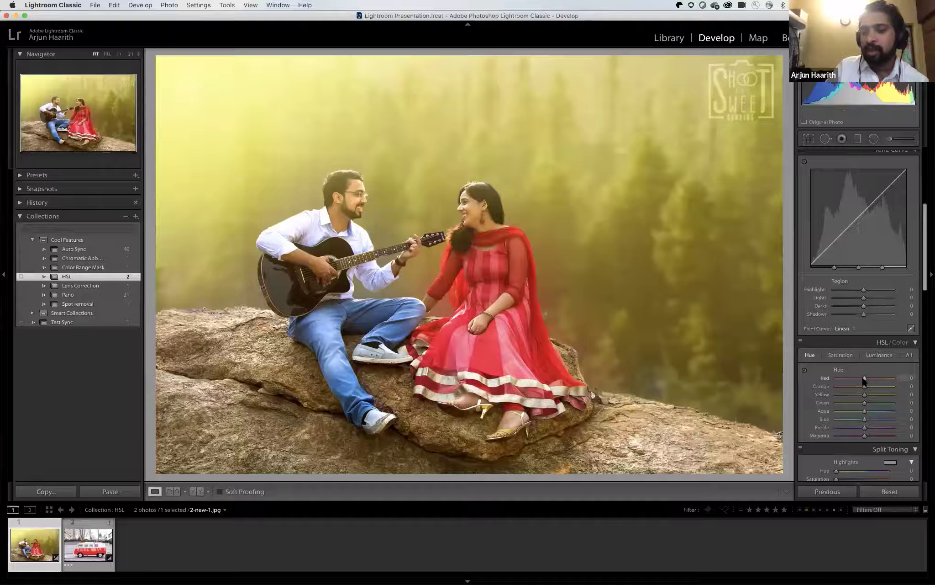
pyautogui.moveTo(864, 379)
pyautogui.mouseDown()
pyautogui.moveTo(831, 380)
pyautogui.moveTo(896, 382)
pyautogui.moveTo(864, 379)
pyautogui.mouseUp()
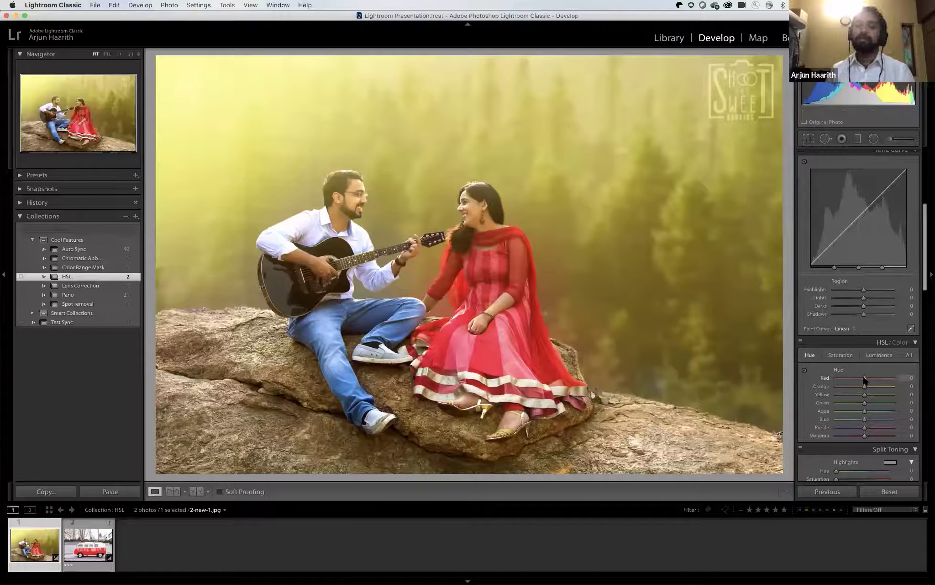
pyautogui.moveTo(863, 379); pyautogui.dragTo(843, 383)
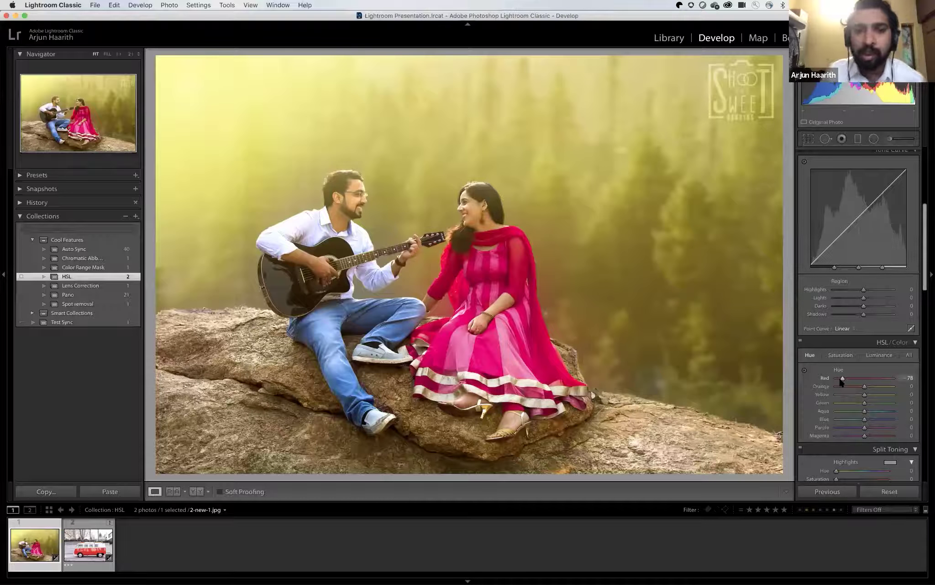
pyautogui.doubleClick(842, 379)
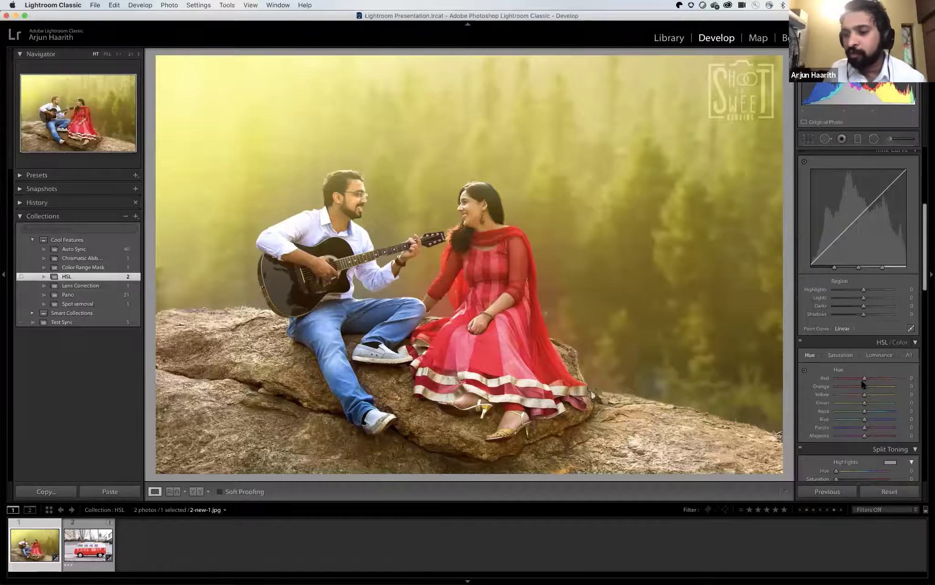
pyautogui.moveTo(864, 379); pyautogui.dragTo(898, 378)
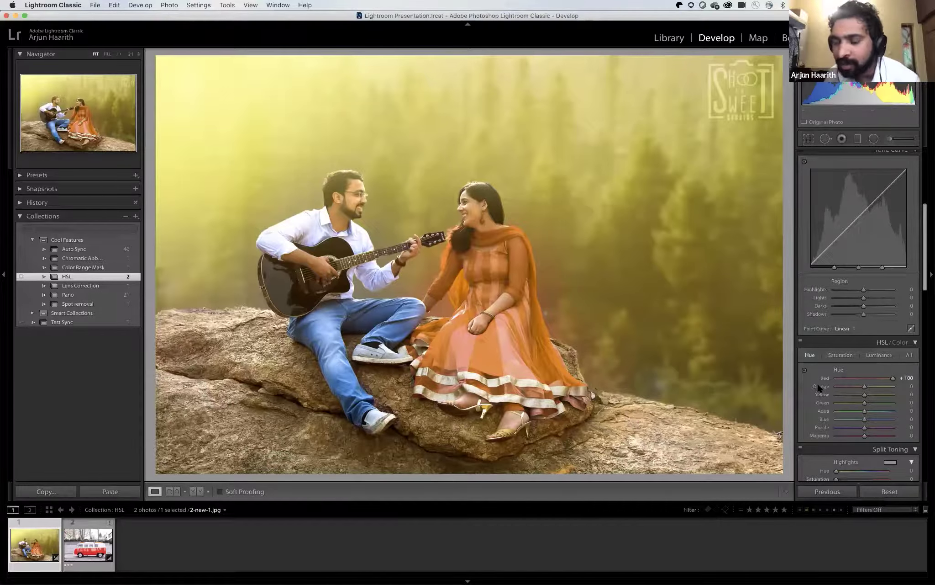
pyautogui.moveTo(835, 388); pyautogui.dragTo(889, 389)
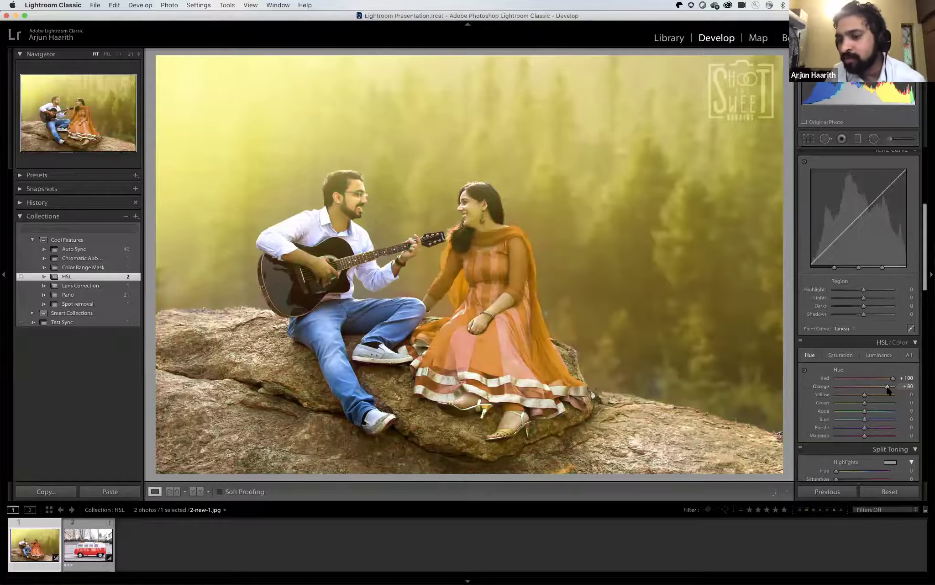
pyautogui.doubleClick(892, 378)
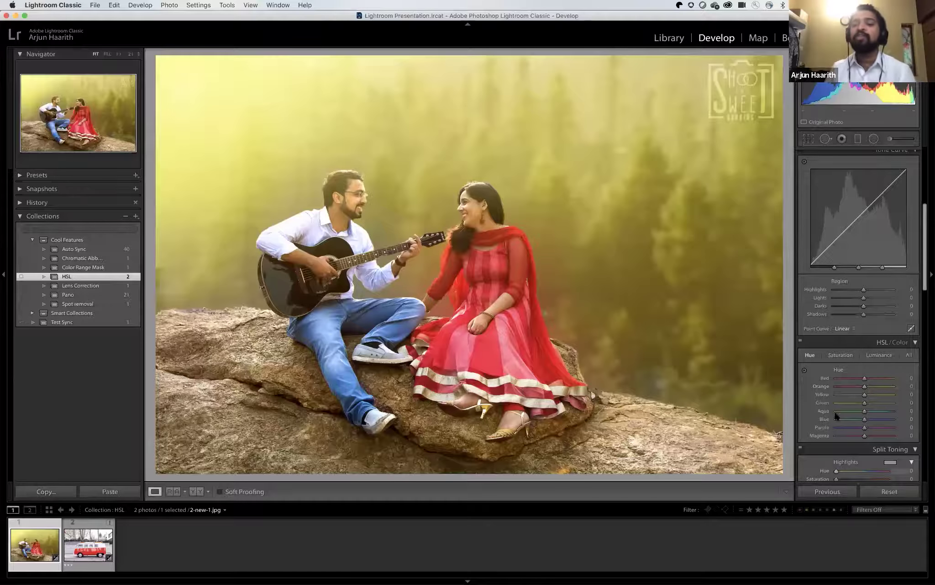
# On the Luminance tab, push Red luminance to maximum, darken it, then reset it to 0.
pyautogui.click(879, 358)
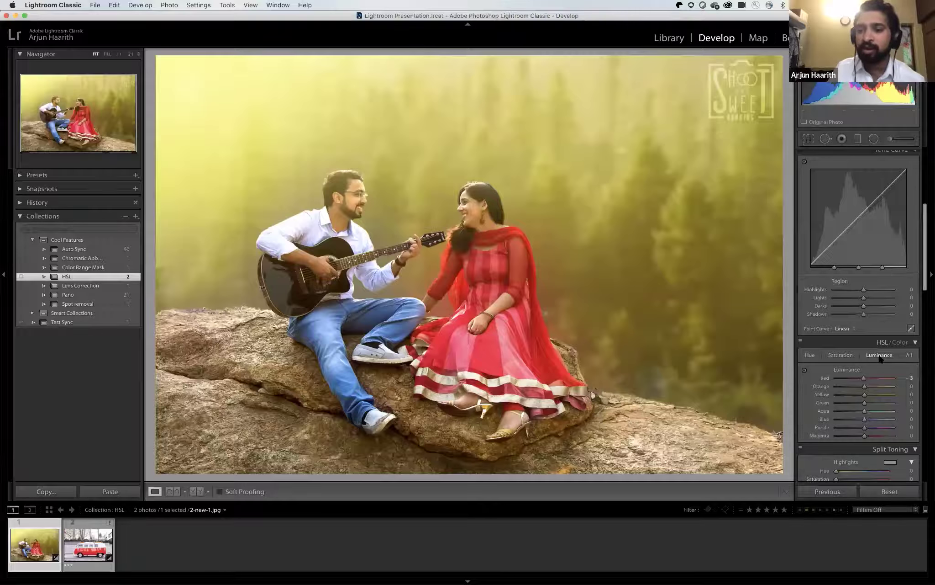
pyautogui.doubleClick(864, 379)
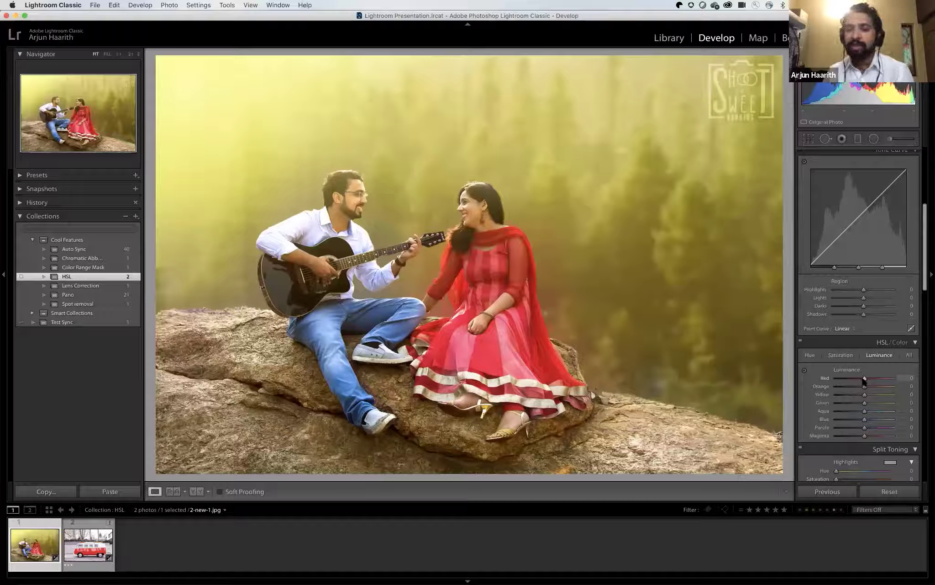
pyautogui.moveTo(864, 379); pyautogui.dragTo(892, 378)
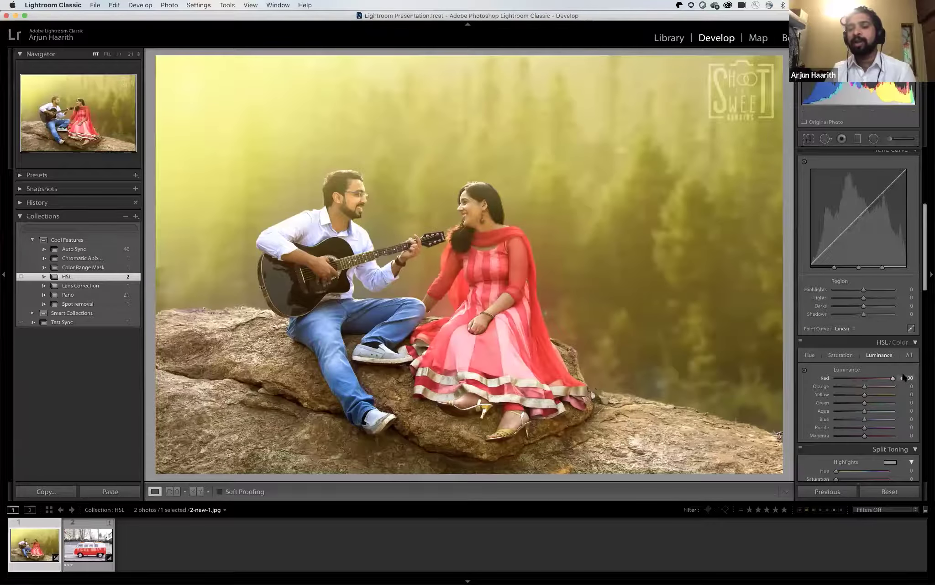
pyautogui.moveTo(891, 378); pyautogui.dragTo(856, 379)
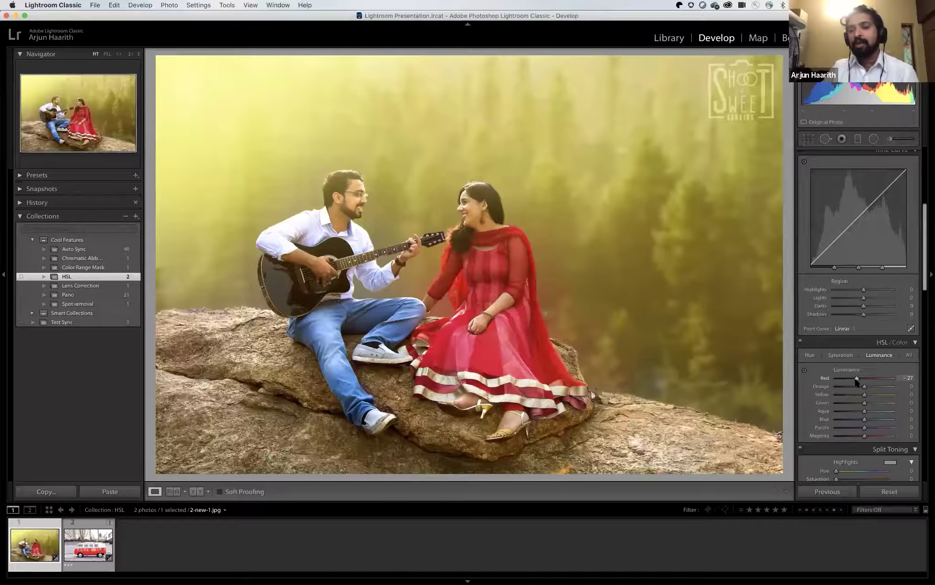
pyautogui.doubleClick(856, 379)
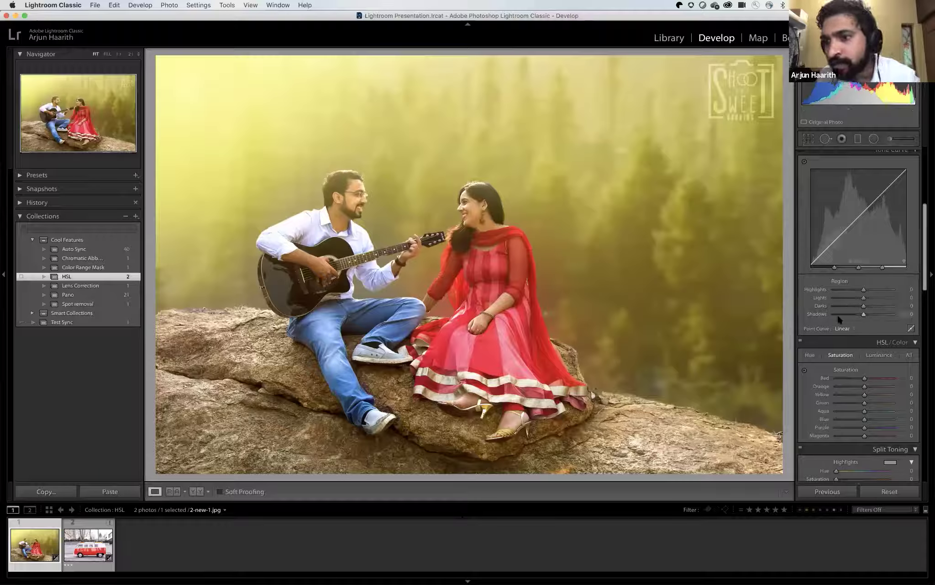
# Show the HSL/Color Hue tab with every colour's hue at 0.
pyautogui.scroll(2, 840, 319)
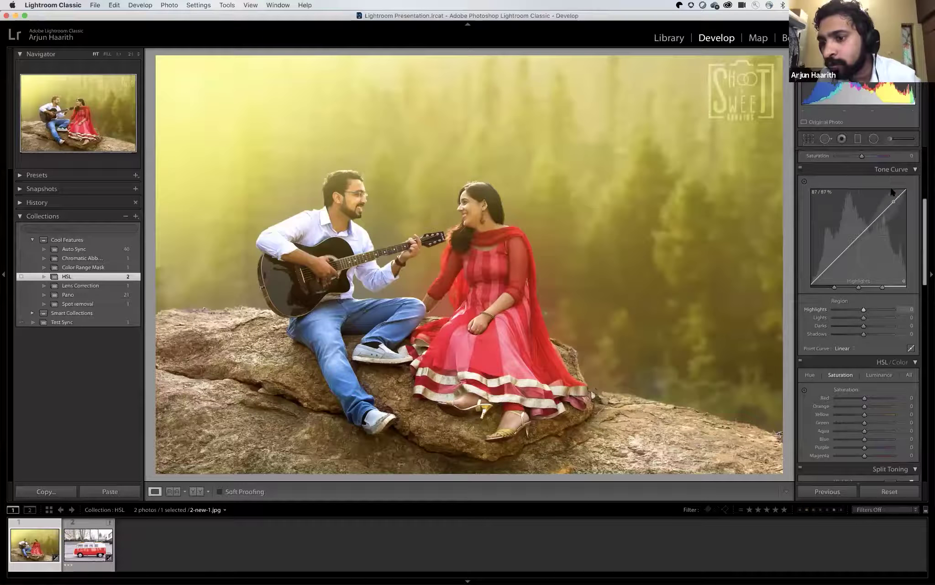
pyautogui.scroll(-2, 882, 369)
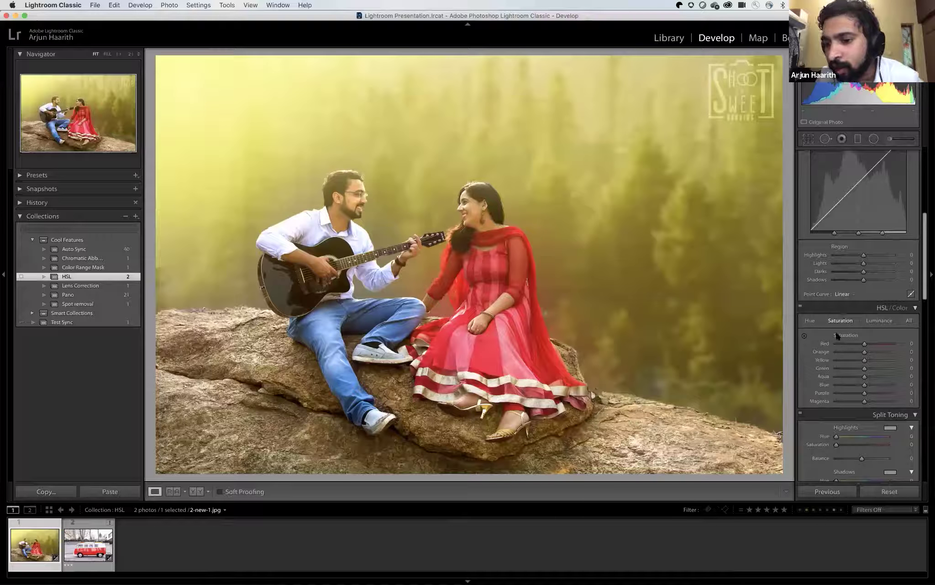
pyautogui.click(808, 321)
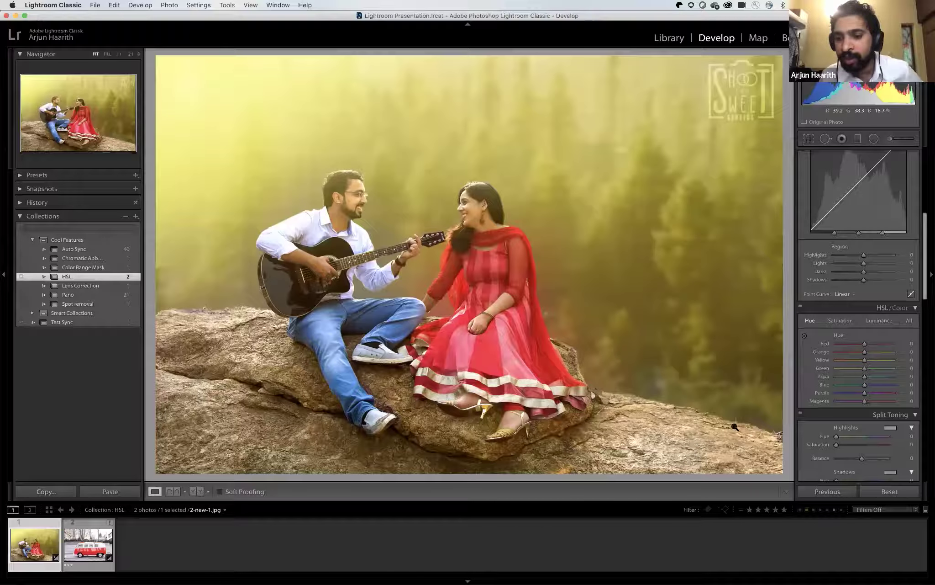
pyautogui.moveTo(886, 344); pyautogui.dragTo(860, 346)
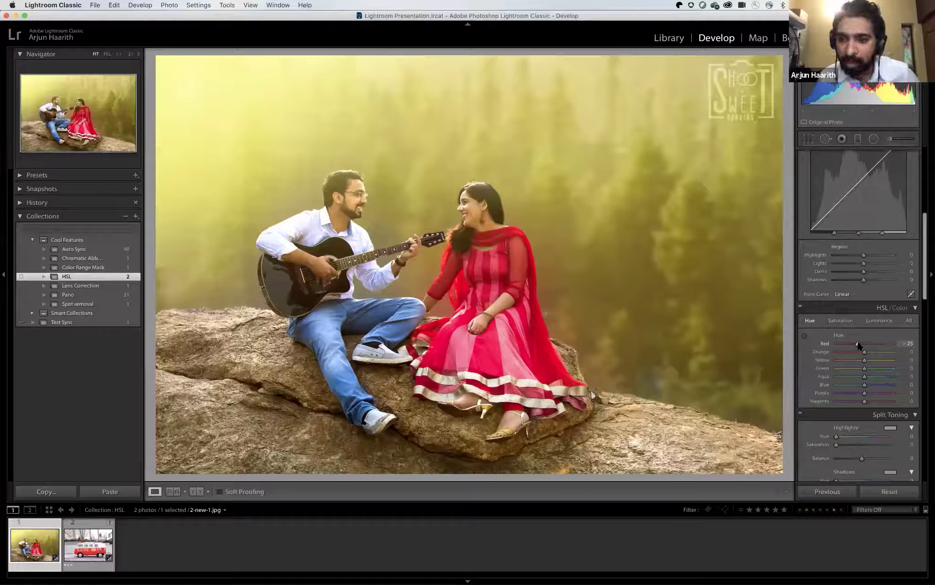
pyautogui.doubleClick(858, 345)
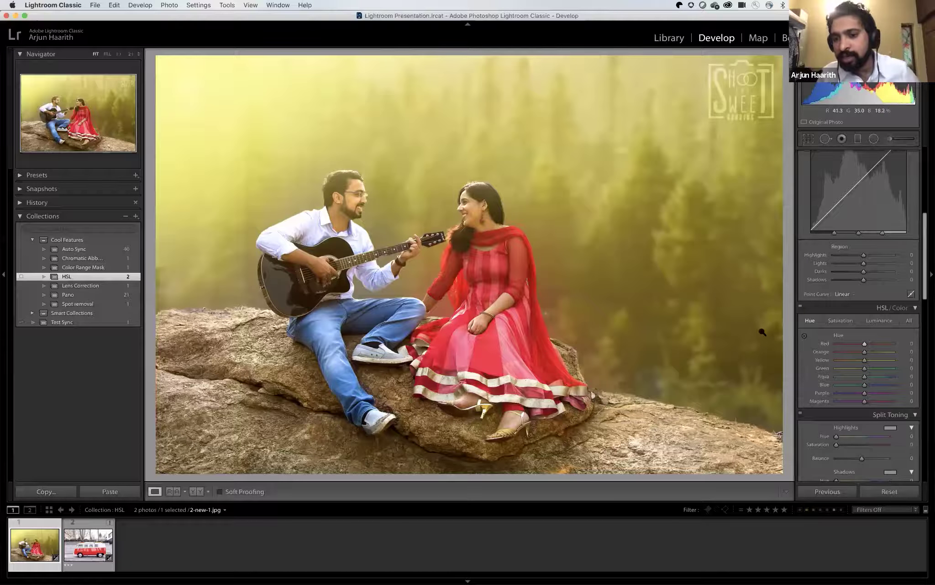
pyautogui.moveTo(858, 346); pyautogui.dragTo(916, 345)
pyautogui.click(831, 343)
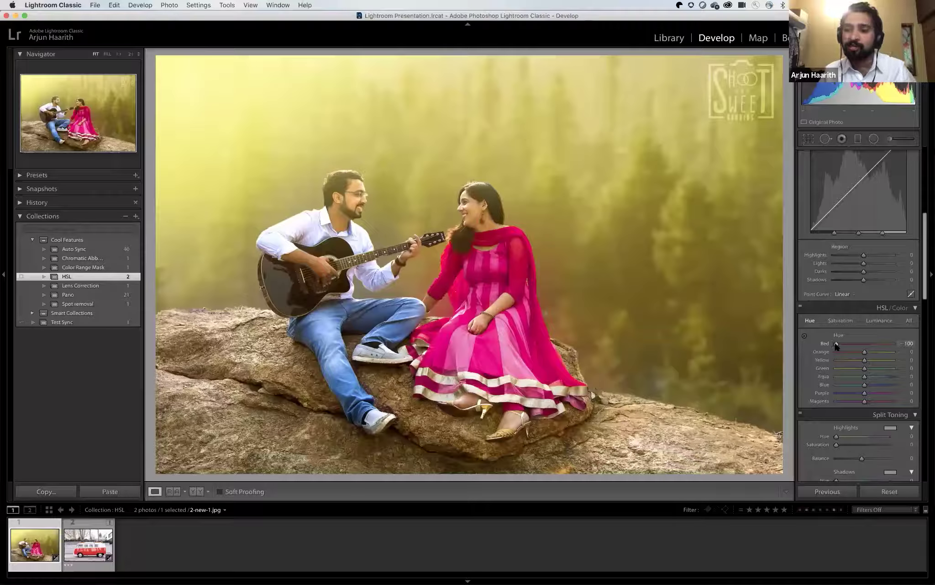
pyautogui.doubleClick(836, 343)
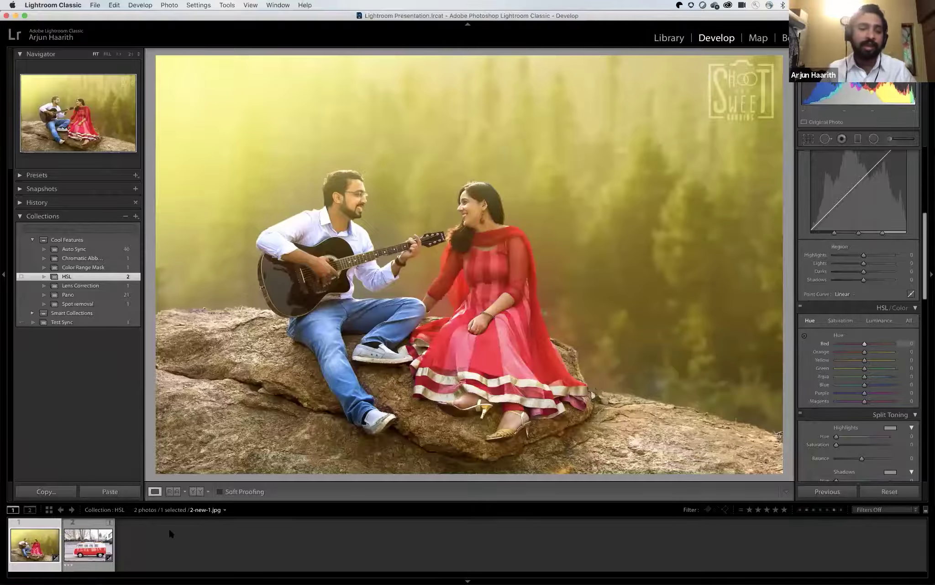
# Open the red van photo in Develop, scroll to Basic, and enlarge the filmstrip thumbnails.
pyautogui.click(89, 531)
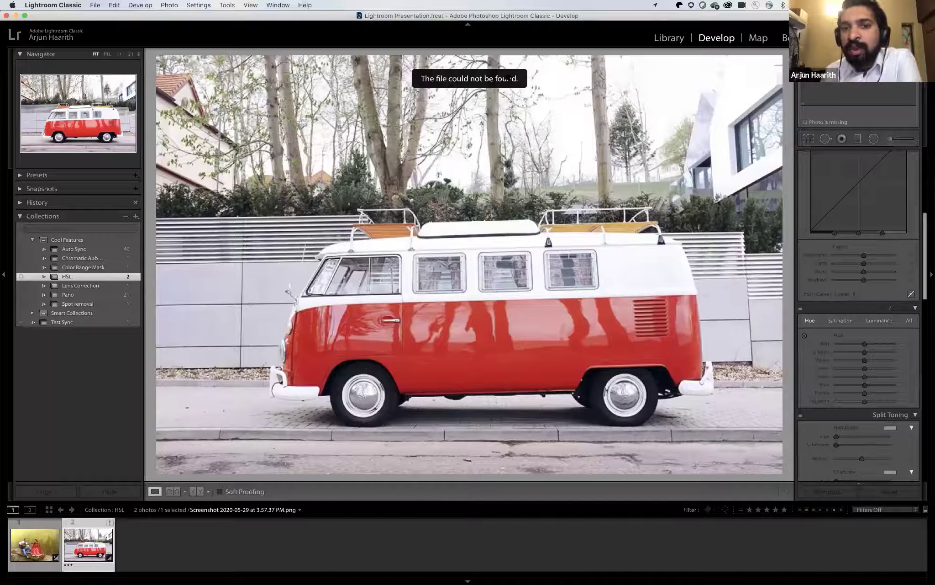
pyautogui.scroll(1, 817, 322)
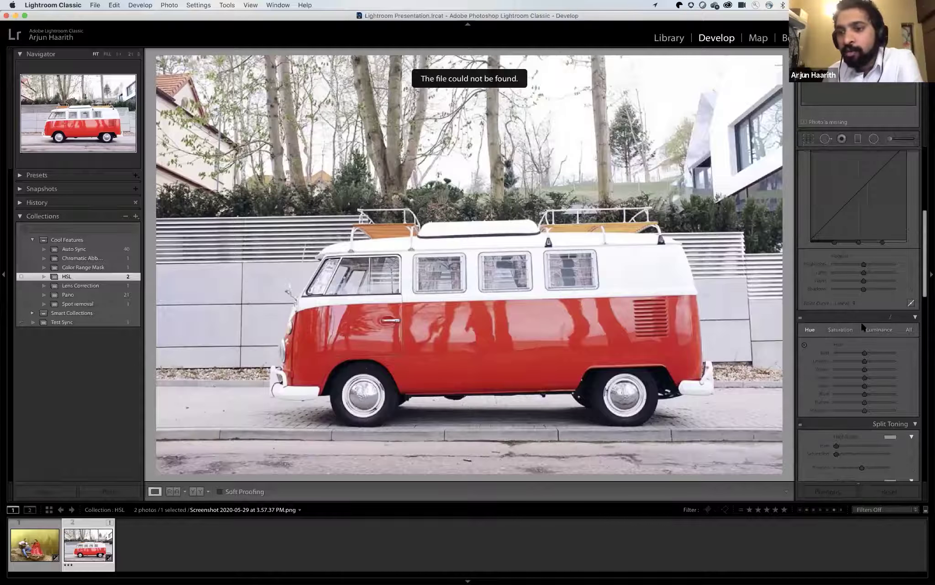
pyautogui.scroll(5, 863, 326)
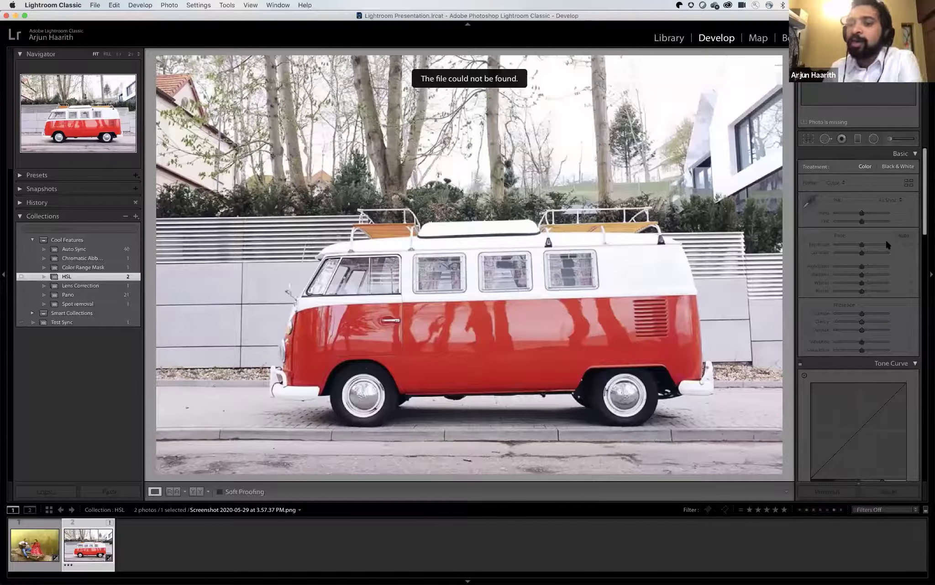
pyautogui.scroll(-4, 885, 238)
pyautogui.scroll(4, 885, 239)
pyautogui.scroll(-1, 885, 238)
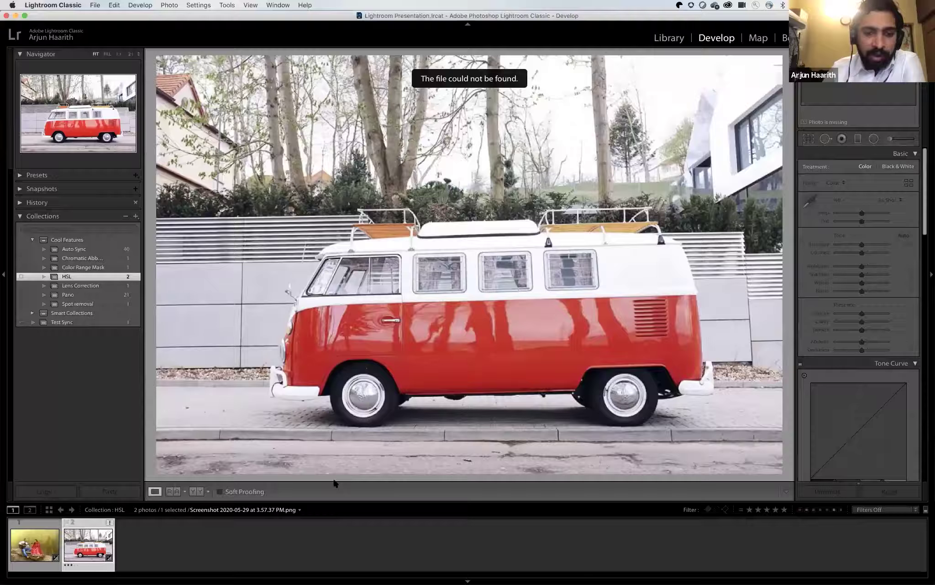
pyautogui.moveTo(349, 501); pyautogui.dragTo(309, 389)
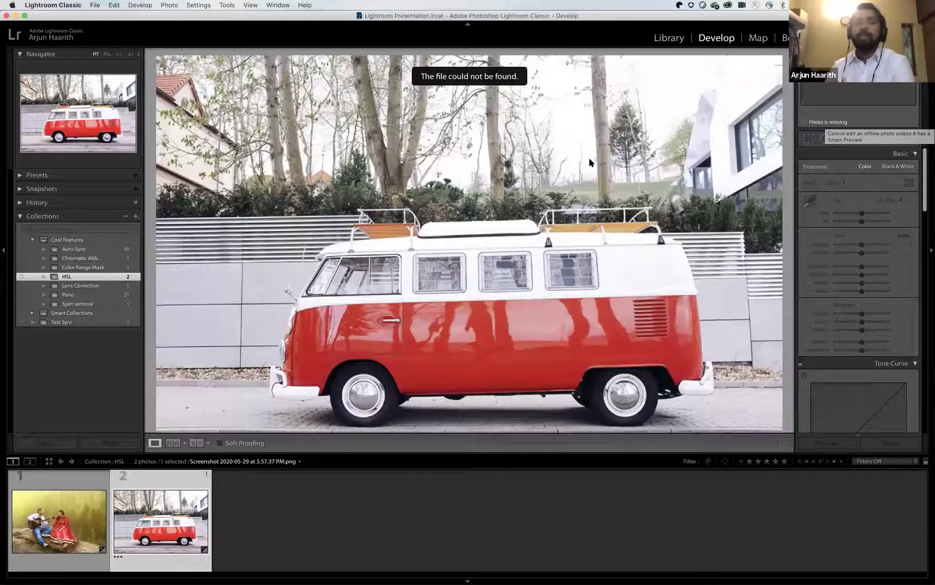
# Begin locating the van's missing file in the LR Presentation folder, then cancel the chooser.
pyautogui.click(206, 477)
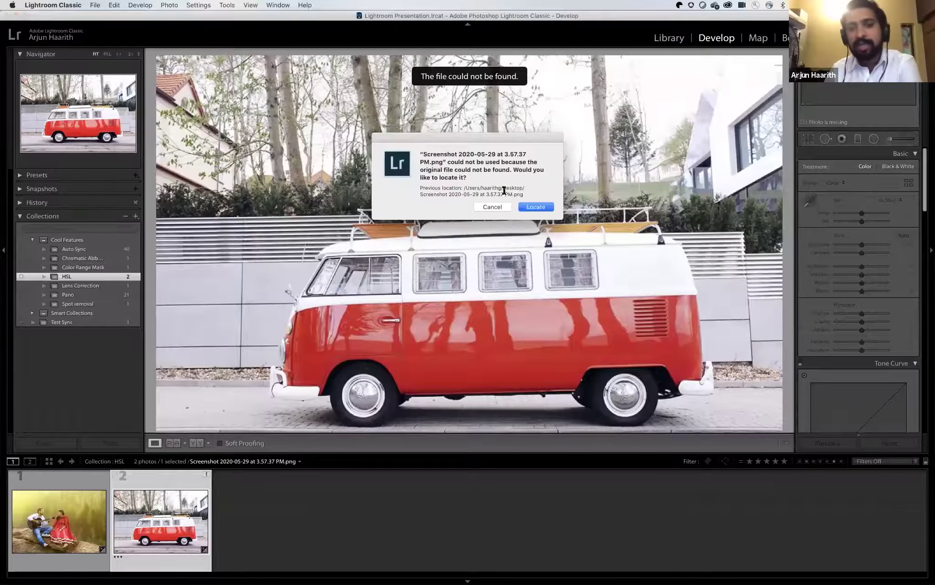
pyautogui.click(538, 206)
pyautogui.doubleClick(387, 138)
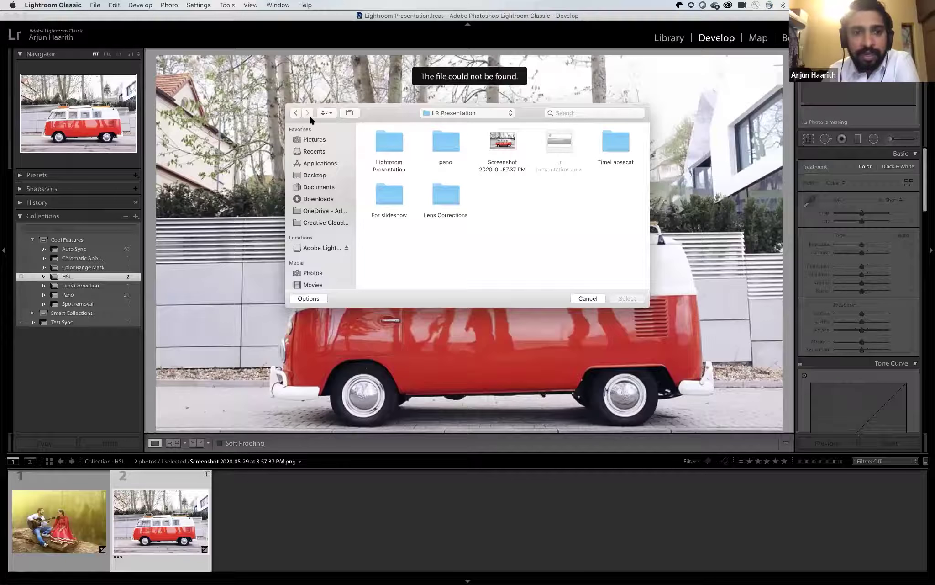
pyautogui.click(295, 112)
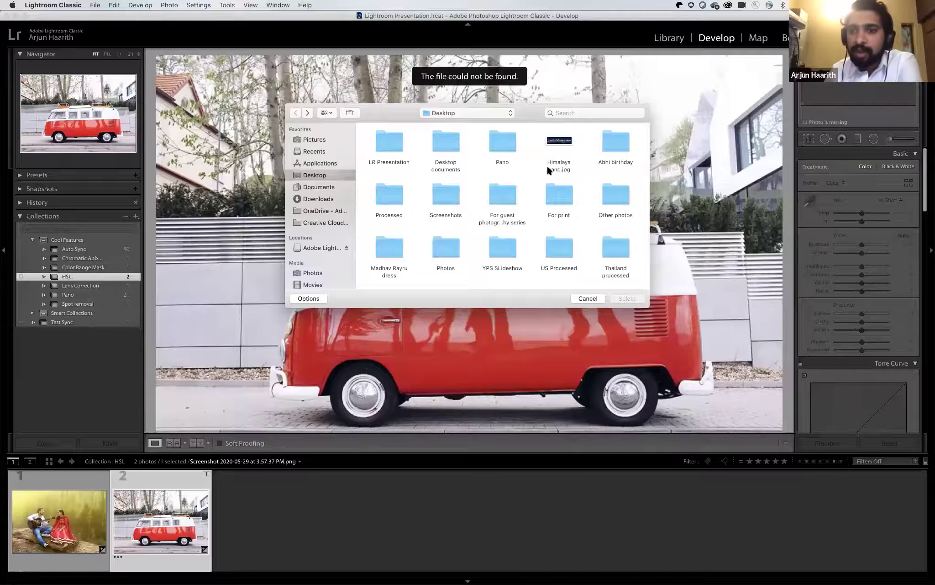
pyautogui.doubleClick(383, 135)
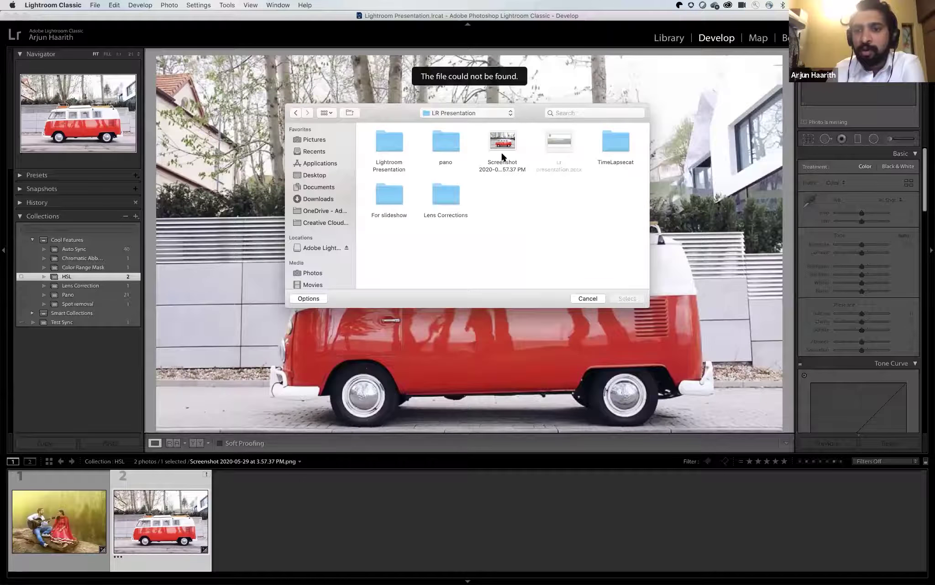
pyautogui.click(587, 298)
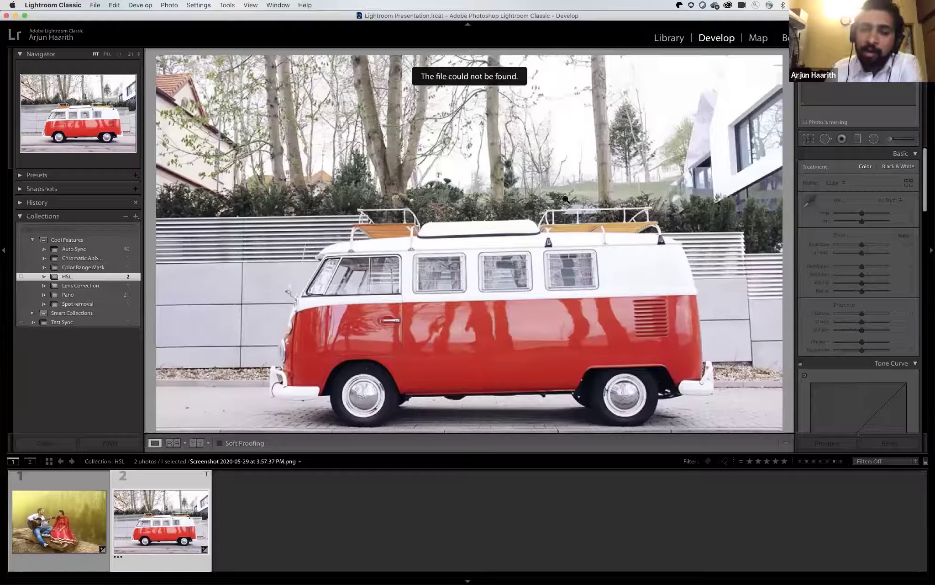
# Relink the van photo to the Screenshot file in the Desktop's LR Presentation folder.
pyautogui.click(206, 476)
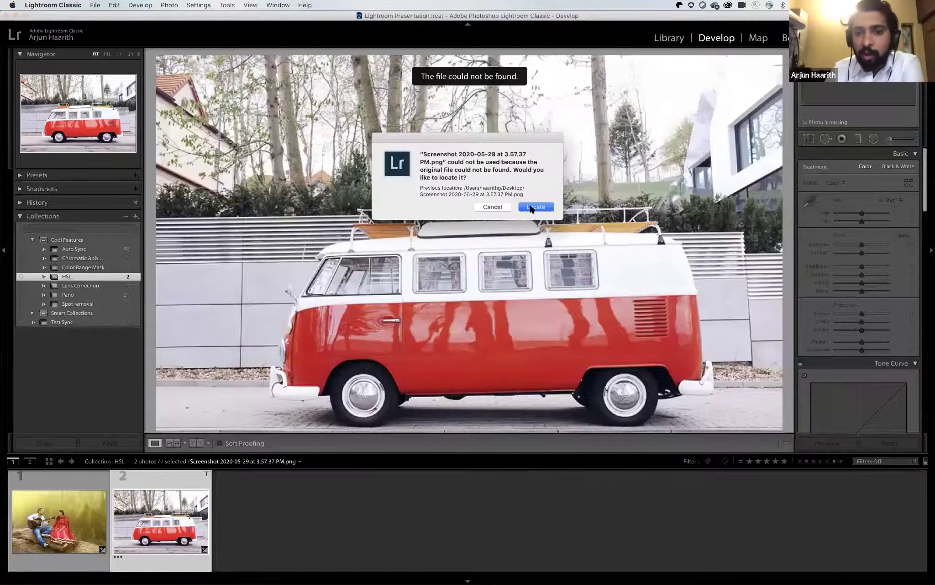
pyautogui.click(531, 208)
pyautogui.click(398, 145)
pyautogui.press('Return')
pyautogui.click(510, 138)
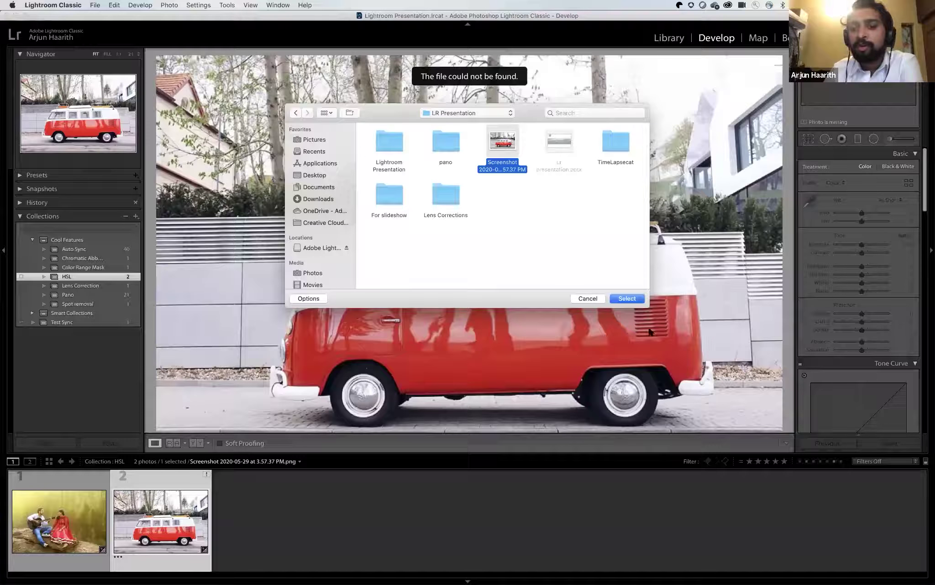
pyautogui.click(630, 300)
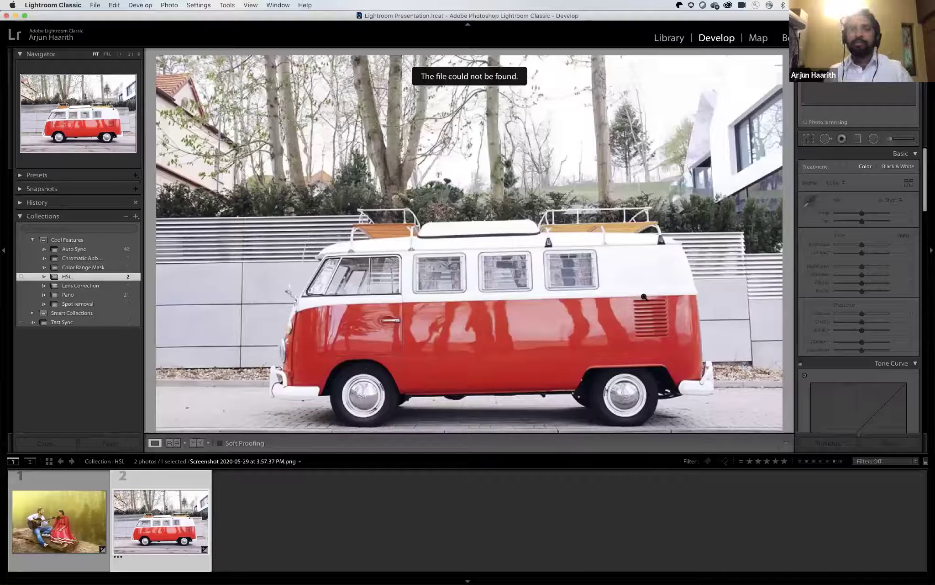
# Reload the van by switching to Library (G) and back to Develop (D), then scroll to Basic.
pyautogui.press('g')
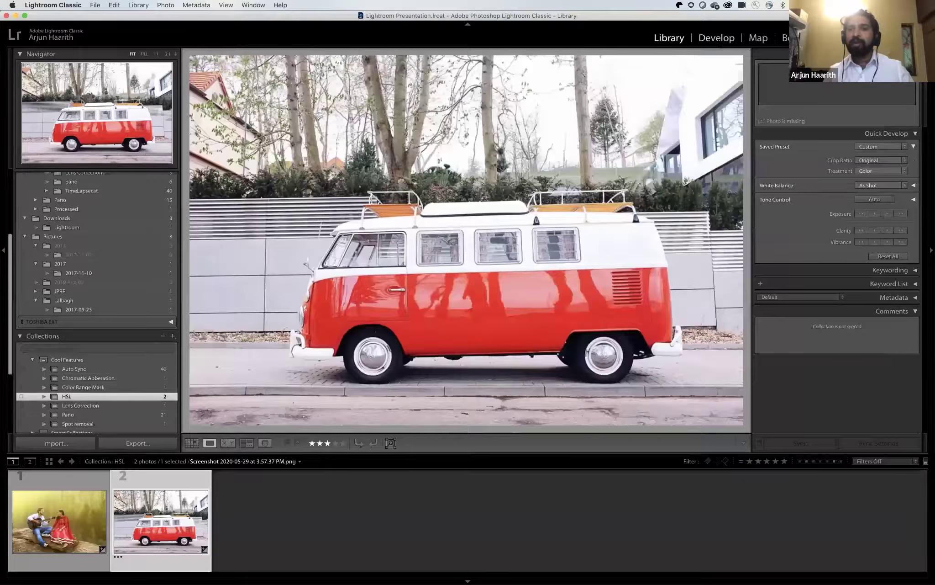
pyautogui.press('d')
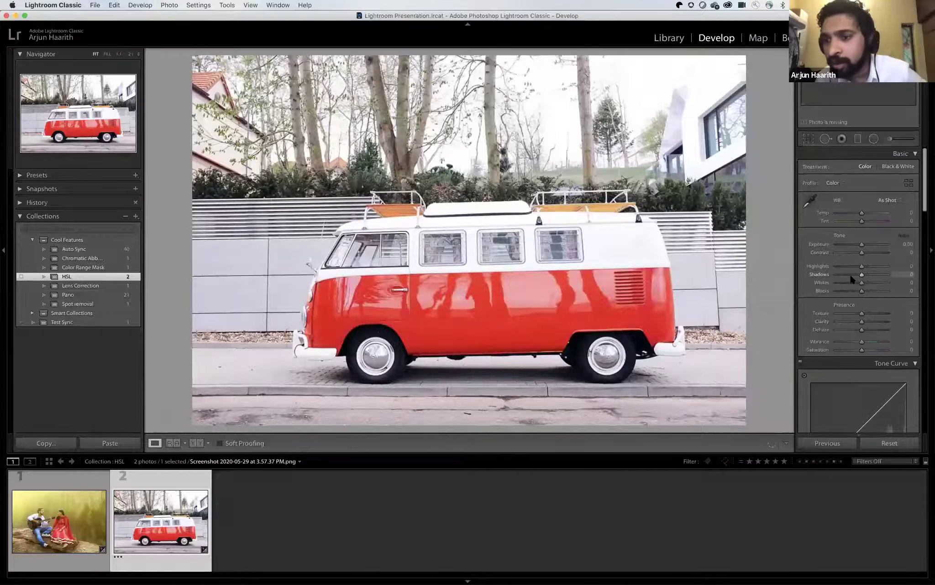
pyautogui.scroll(-2, 849, 272)
pyautogui.scroll(2, 851, 276)
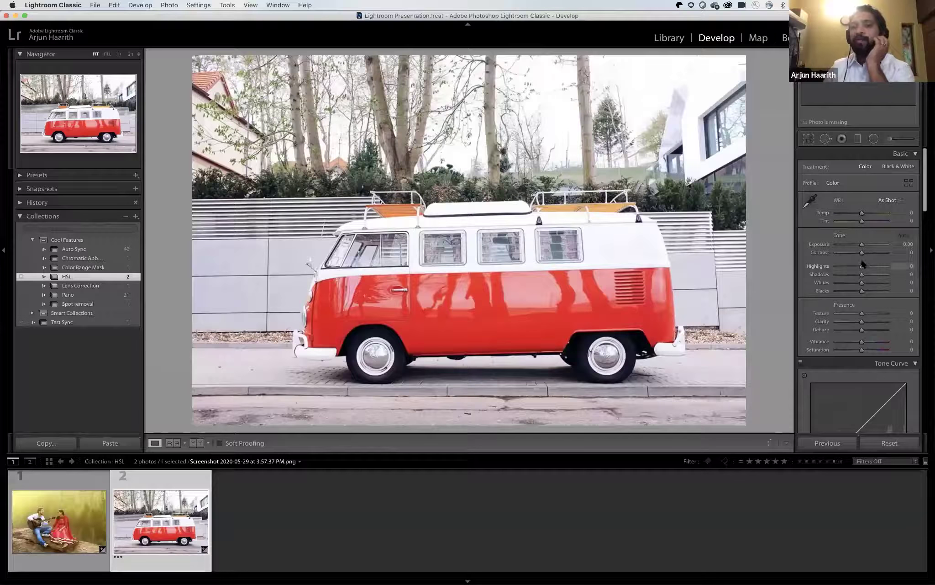
pyautogui.scroll(-1, 862, 261)
pyautogui.scroll(1, 862, 259)
pyautogui.scroll(-1, 860, 260)
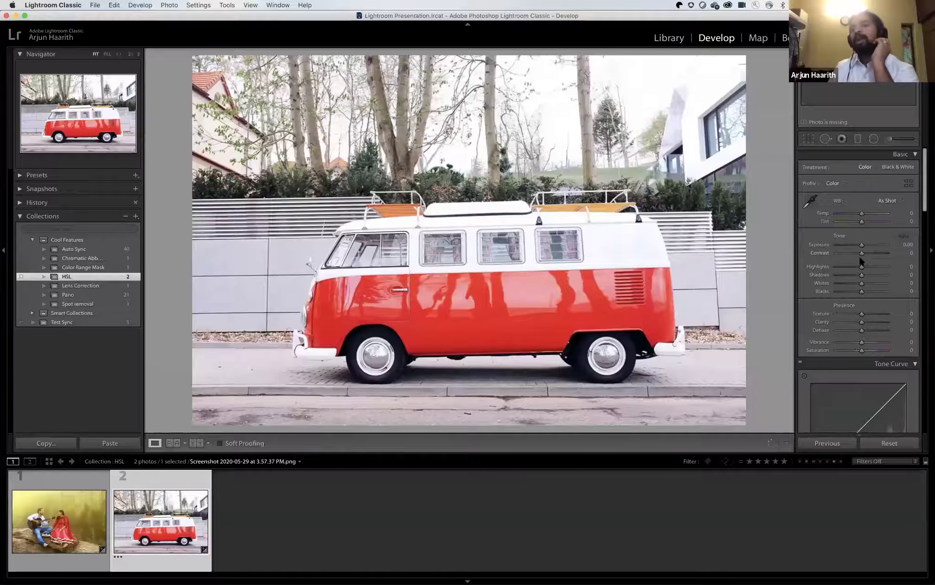
pyautogui.scroll(-2, 859, 255)
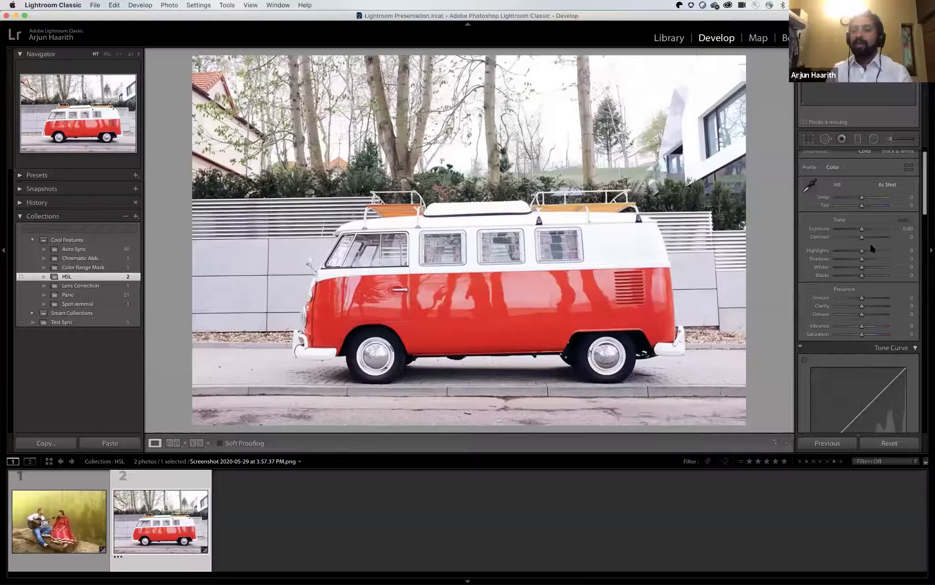
pyautogui.scroll(-10, 871, 246)
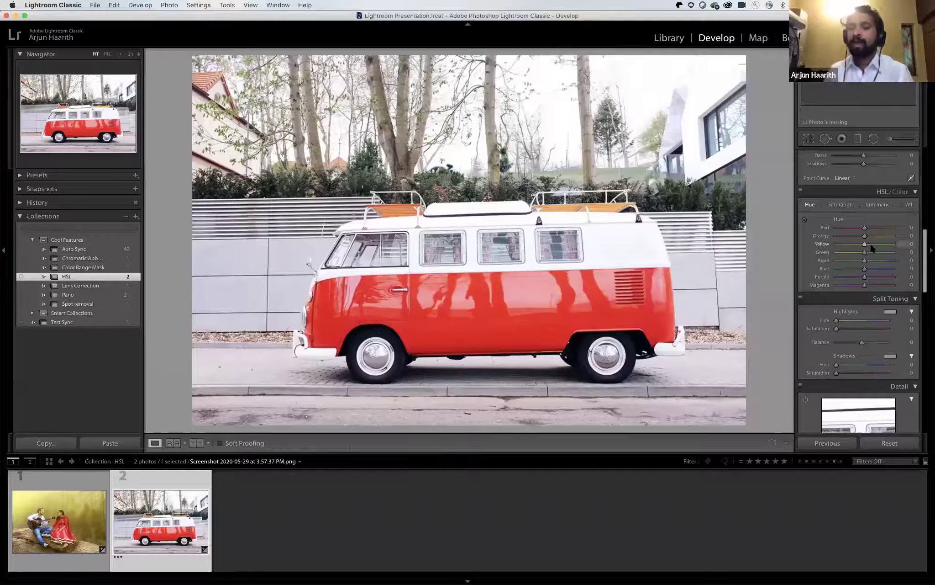
pyautogui.moveTo(865, 228); pyautogui.dragTo(900, 226)
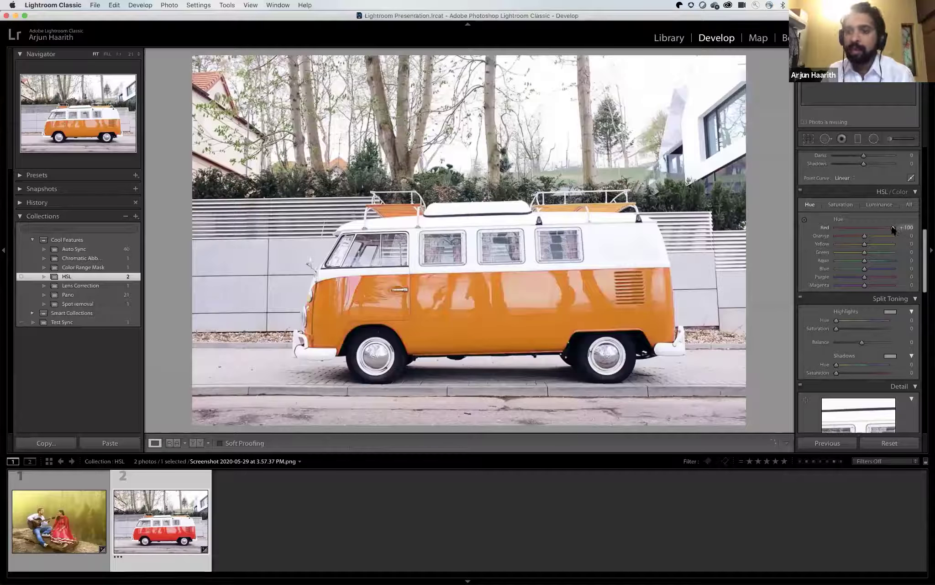
pyautogui.doubleClick(893, 228)
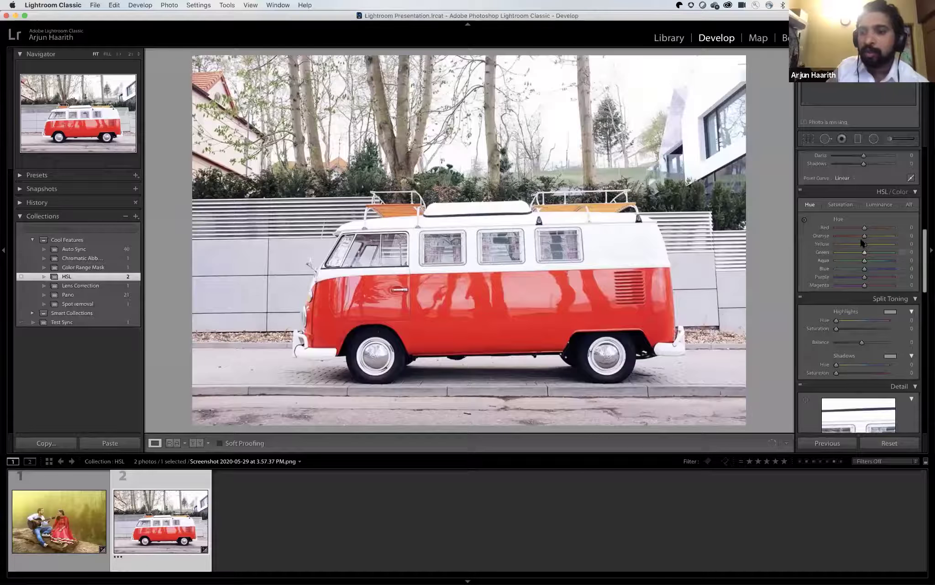
pyautogui.moveTo(836, 227); pyautogui.dragTo(902, 226)
pyautogui.moveTo(838, 226); pyautogui.dragTo(899, 225)
pyautogui.moveTo(841, 223); pyautogui.dragTo(841, 227)
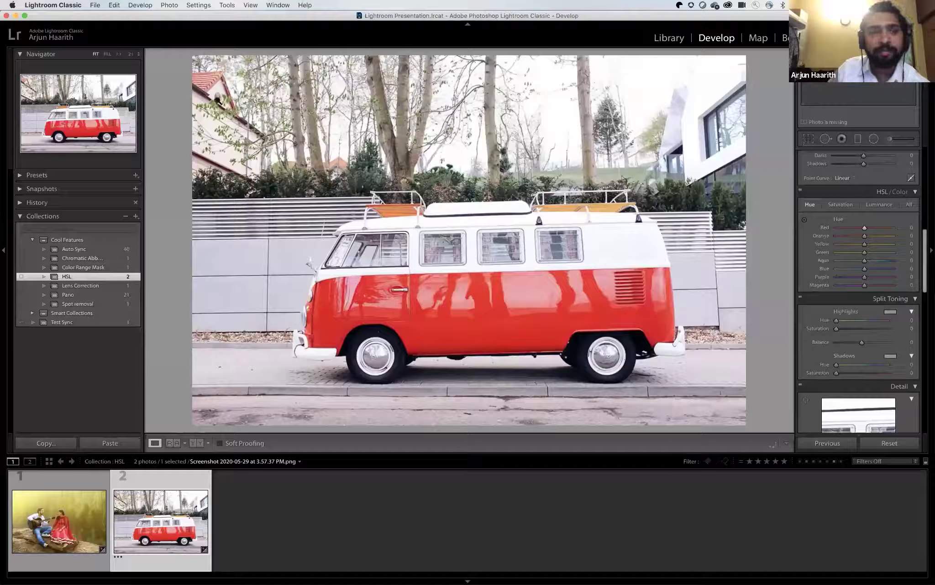
pyautogui.moveTo(865, 227); pyautogui.dragTo(891, 228)
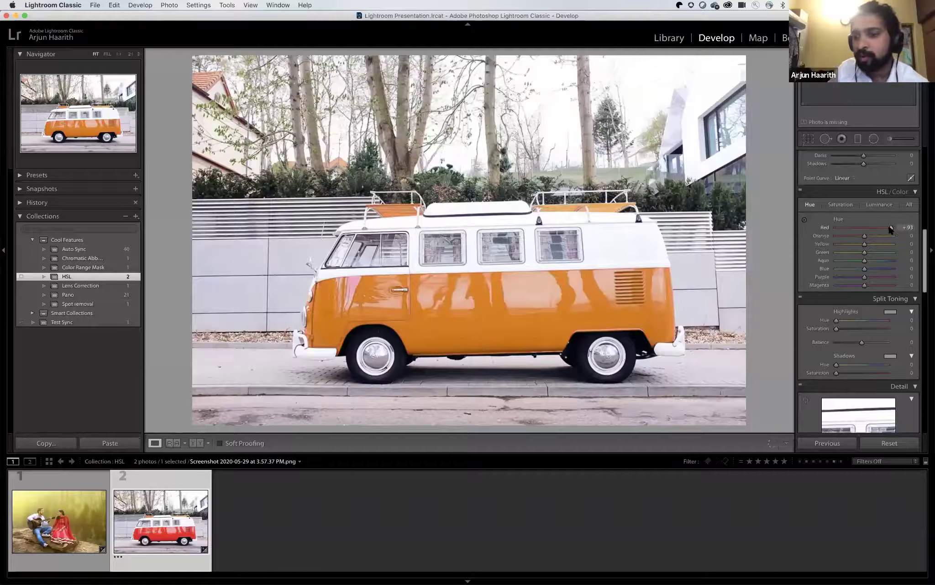
pyautogui.doubleClick(891, 229)
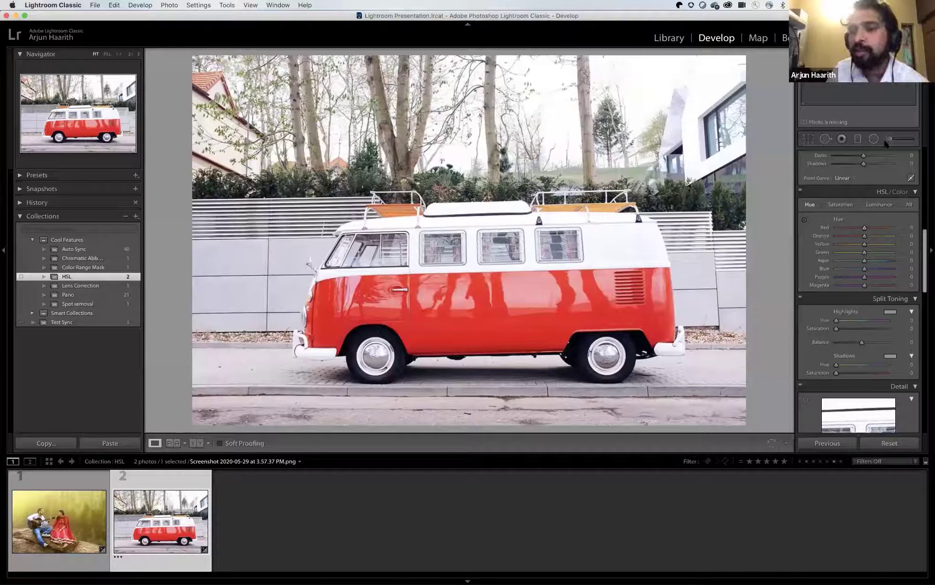
# With the Adjustment Brush (K), paint test strokes across the van body and rear wheel.
pyautogui.press('k')
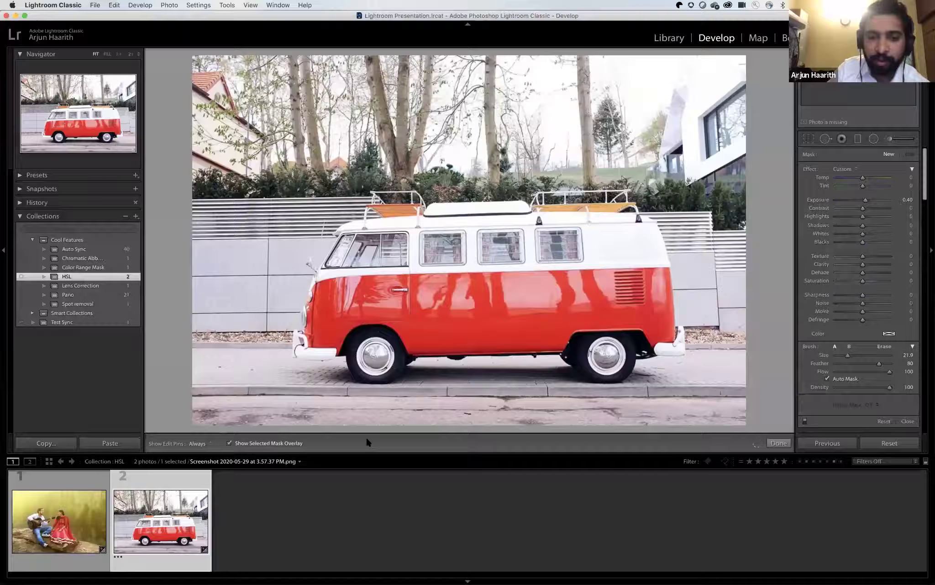
pyautogui.press('h')
pyautogui.moveTo(328, 323)
pyautogui.mouseDown()
pyautogui.moveTo(420, 294)
pyautogui.moveTo(598, 299)
pyautogui.moveTo(486, 301)
pyautogui.moveTo(451, 333)
pyautogui.moveTo(495, 337)
pyautogui.mouseUp()
pyautogui.moveTo(566, 361); pyautogui.dragTo(653, 347)
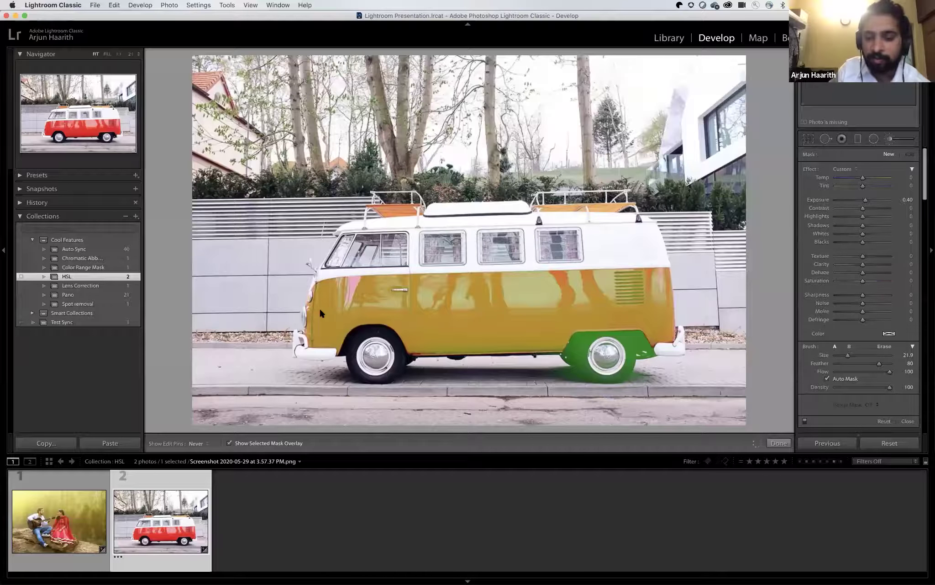
pyautogui.press('h')
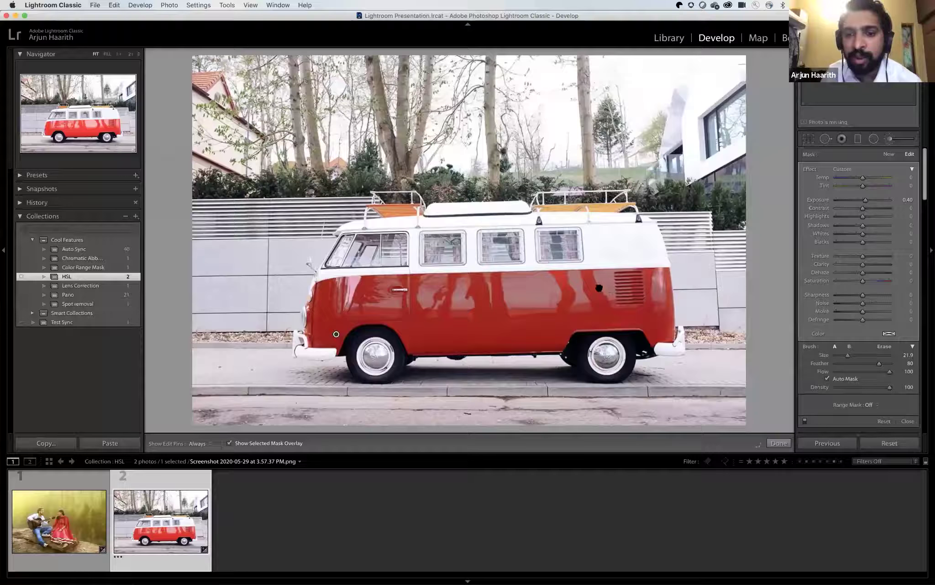
# Brush over the upper-right sky and trees, then delete the brushed adjustment.
pyautogui.moveTo(662, 97); pyautogui.dragTo(614, 100)
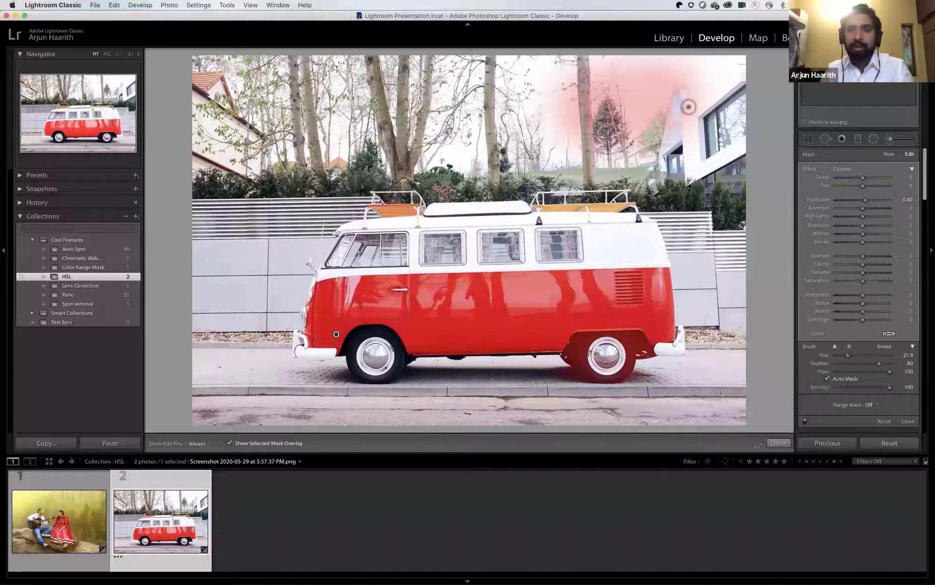
pyautogui.press('alt')
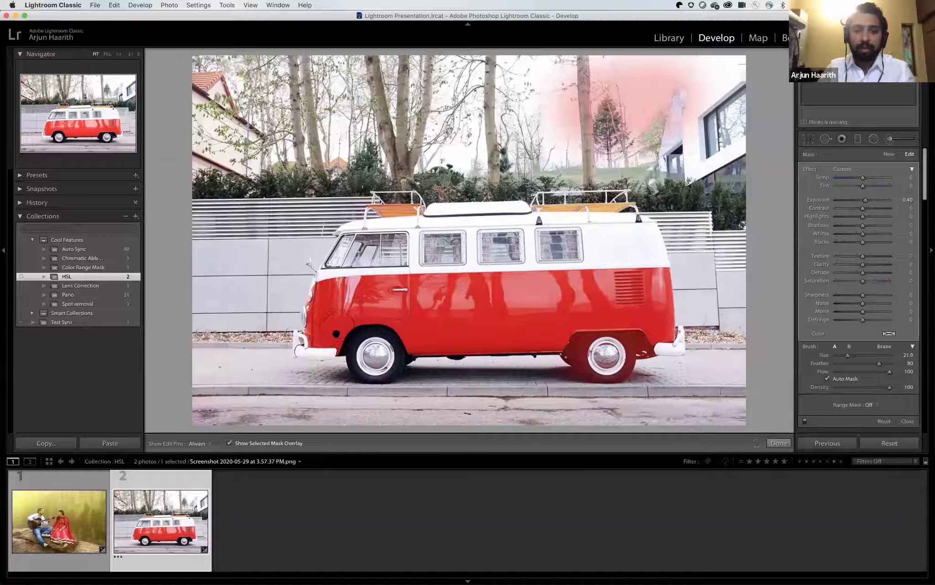
pyautogui.press('Delete')
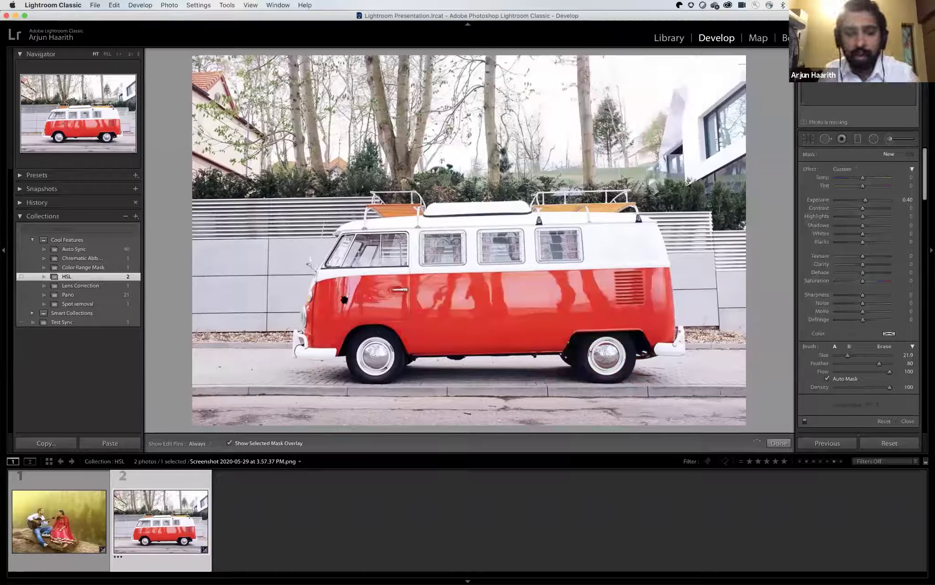
pyautogui.press('h')
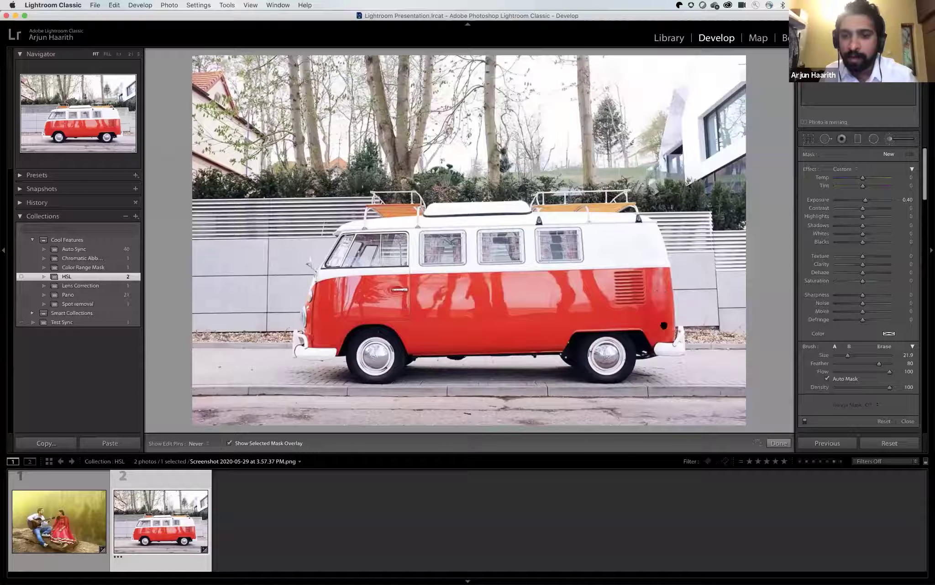
# Paint a mask over the van's body and rear, erasing it from the pavement beside the van.
pyautogui.moveTo(675, 342)
pyautogui.mouseDown()
pyautogui.moveTo(636, 315)
pyautogui.moveTo(586, 306)
pyautogui.moveTo(440, 309)
pyautogui.moveTo(332, 298)
pyautogui.moveTo(314, 323)
pyautogui.moveTo(324, 349)
pyautogui.moveTo(300, 353)
pyautogui.moveTo(335, 280)
pyautogui.moveTo(378, 270)
pyautogui.moveTo(460, 299)
pyautogui.mouseUp()
pyautogui.press('alt')
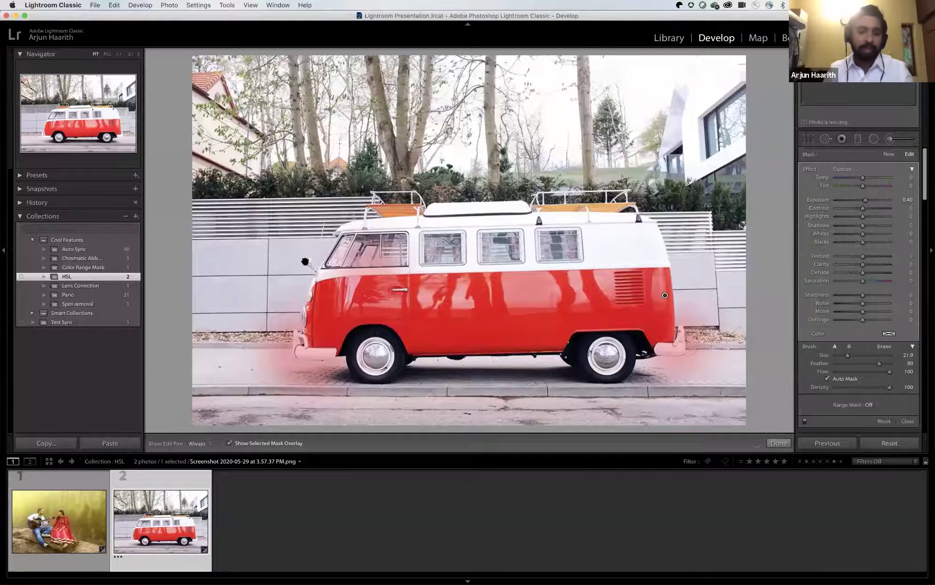
pyautogui.press('h')
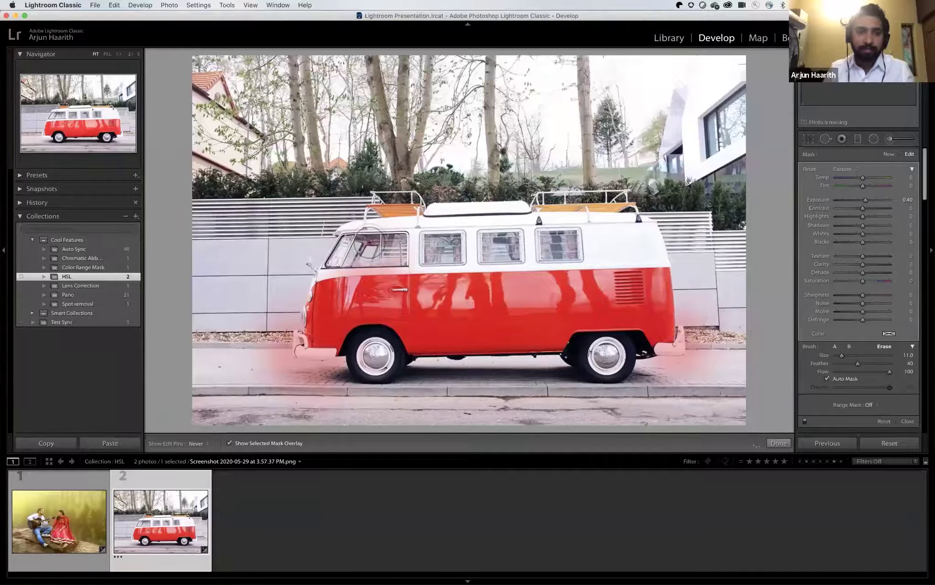
pyautogui.moveTo(295, 380)
pyautogui.mouseDown()
pyautogui.moveTo(302, 364)
pyautogui.moveTo(273, 366)
pyautogui.moveTo(262, 340)
pyautogui.moveTo(277, 371)
pyautogui.moveTo(325, 369)
pyautogui.mouseUp()
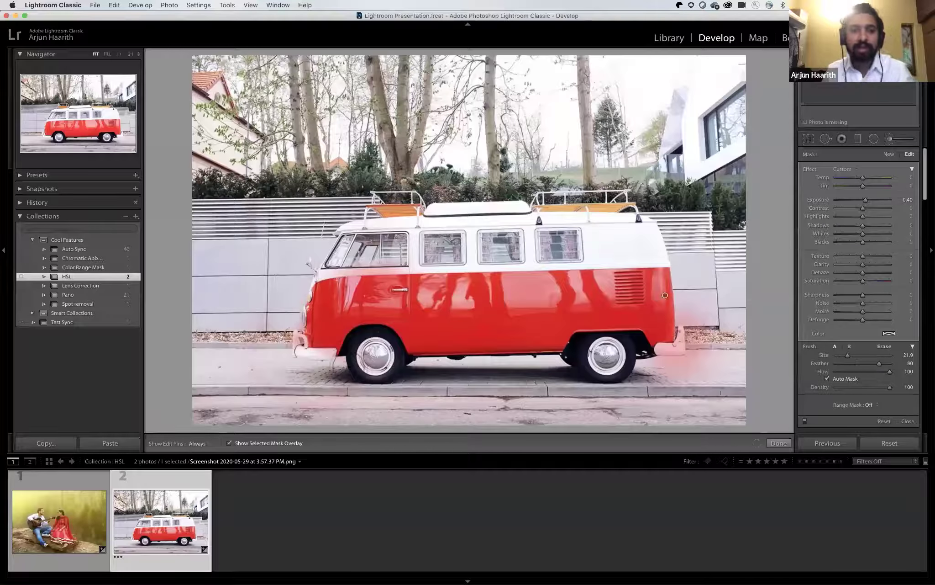
pyautogui.press('h')
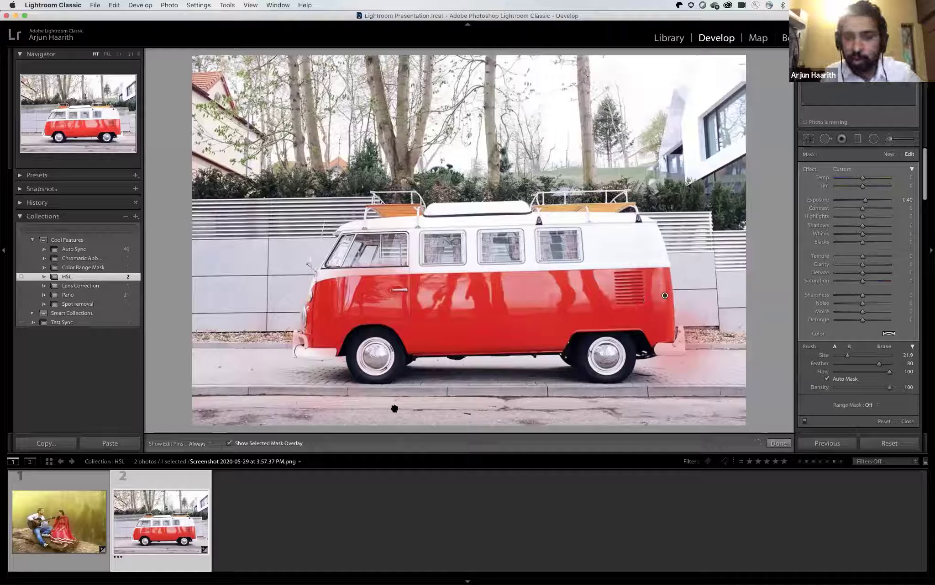
# Toggle Show Selected Mask Overlay off and on twice to compare the van.
pyautogui.click(283, 445)
pyautogui.click(283, 444)
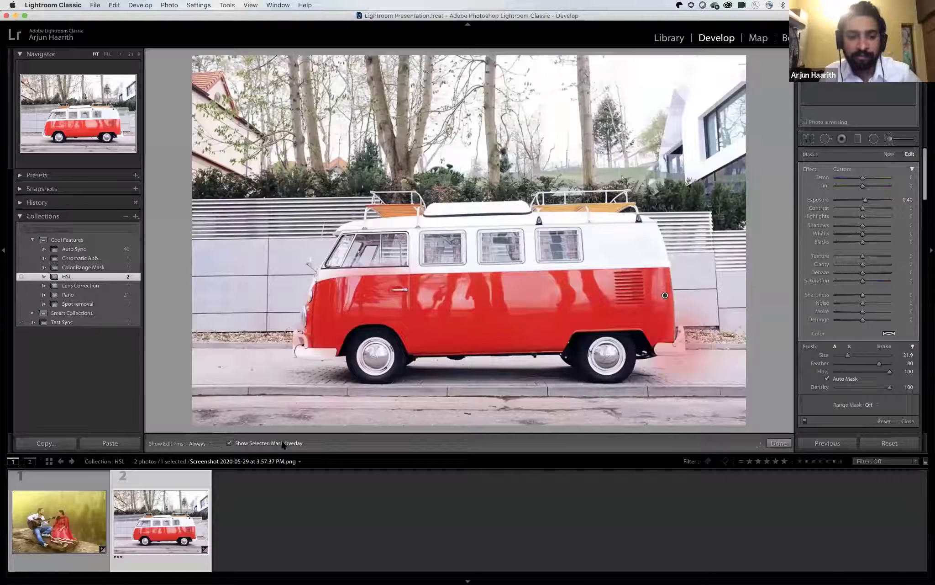
pyautogui.click(229, 444)
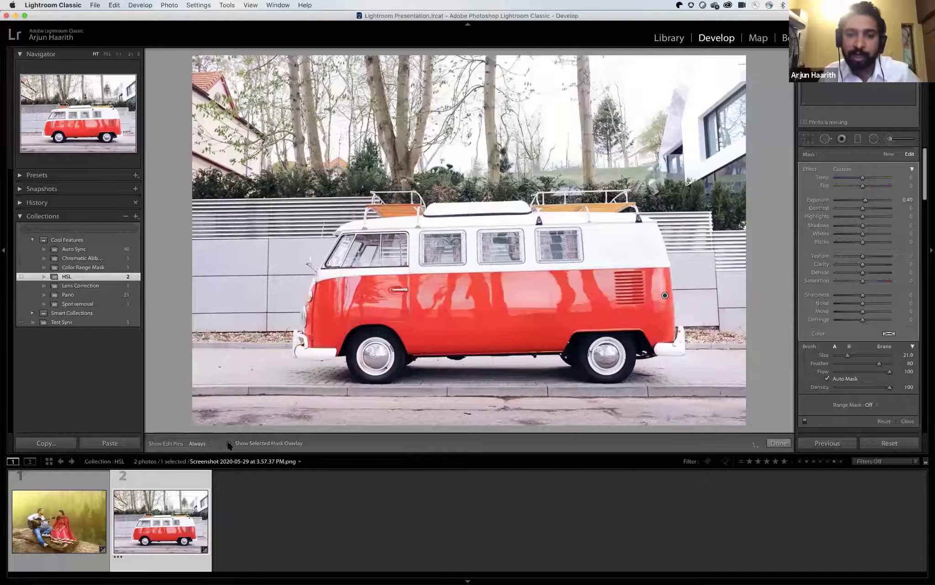
pyautogui.click(229, 443)
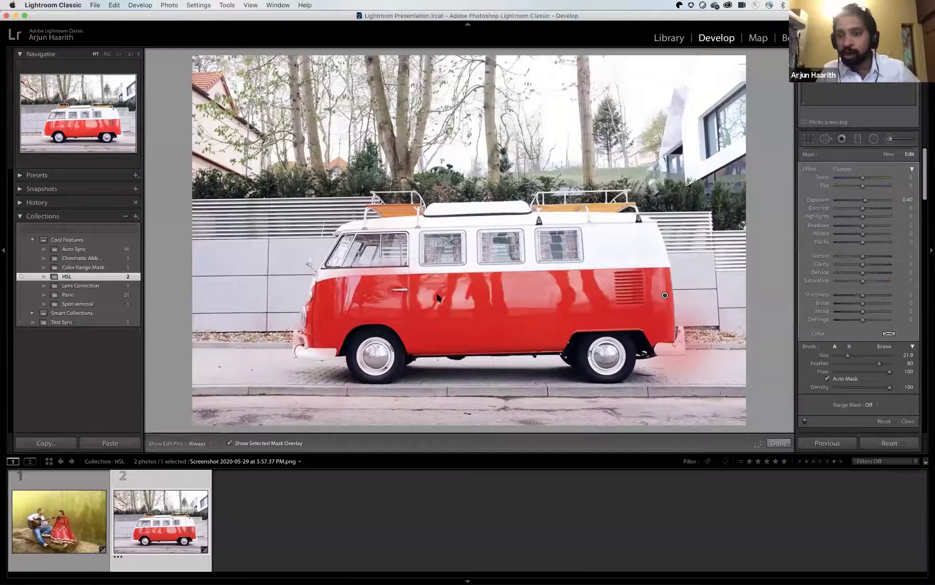
# Toggle the mask overlay with O, cycle its colour to green with Shift+O, and hide pins.
pyautogui.press('o')
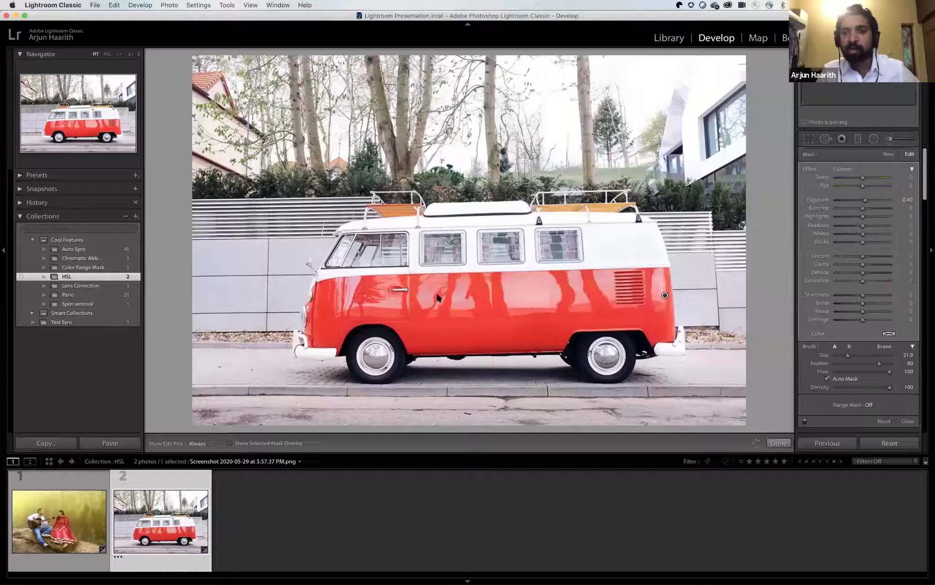
pyautogui.press('o')
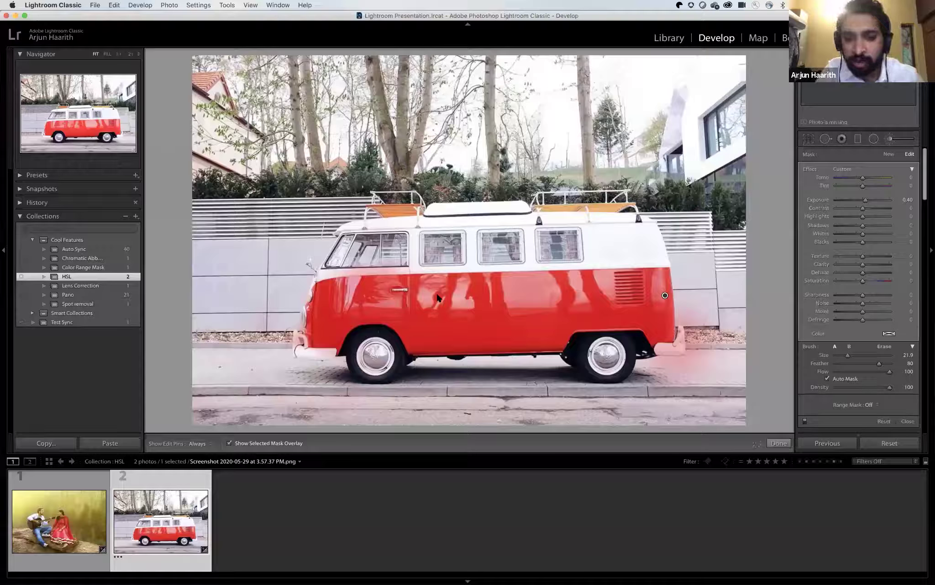
pyautogui.hotkey('shift', 'o')
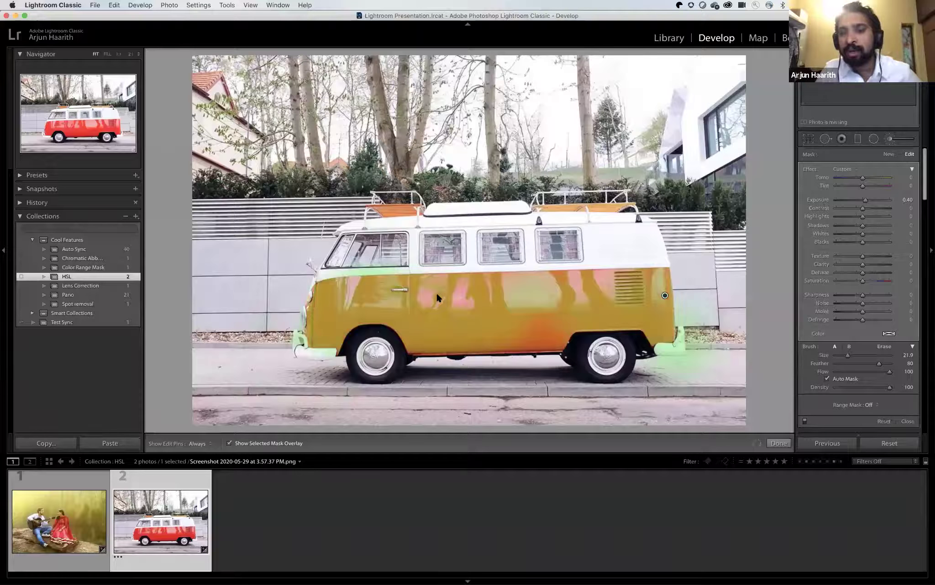
pyautogui.hotkey('shift', 'o')
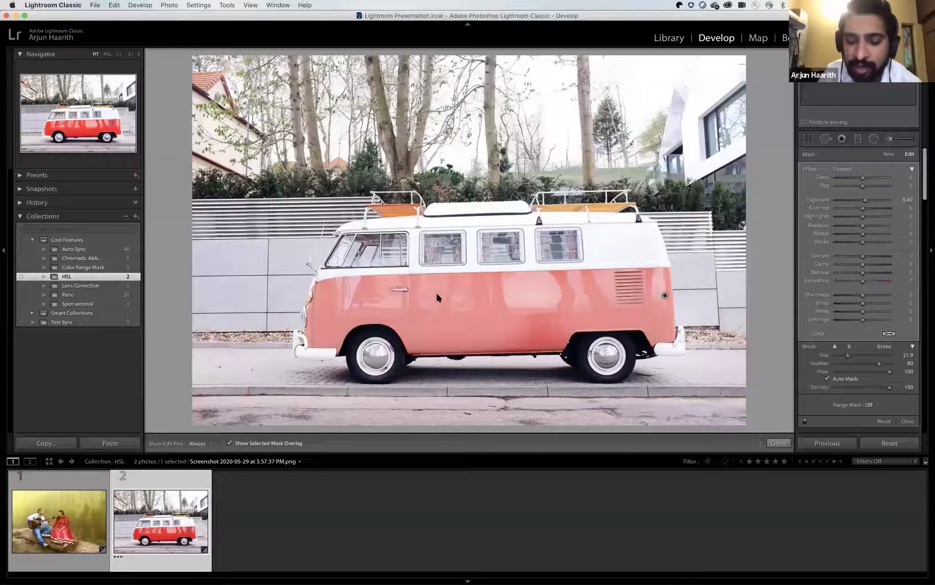
pyautogui.hotkey('shift', 'o')
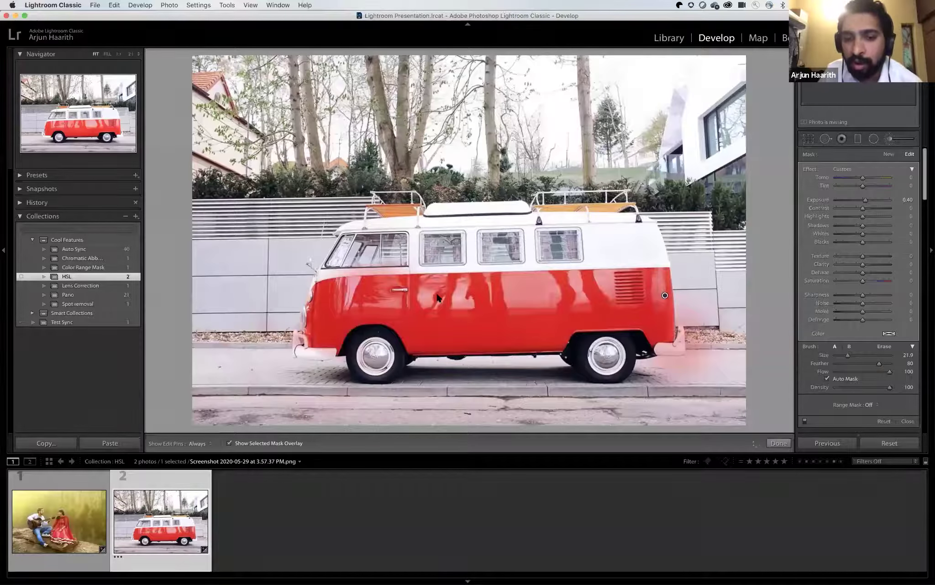
pyautogui.hotkey('shift', 'o')
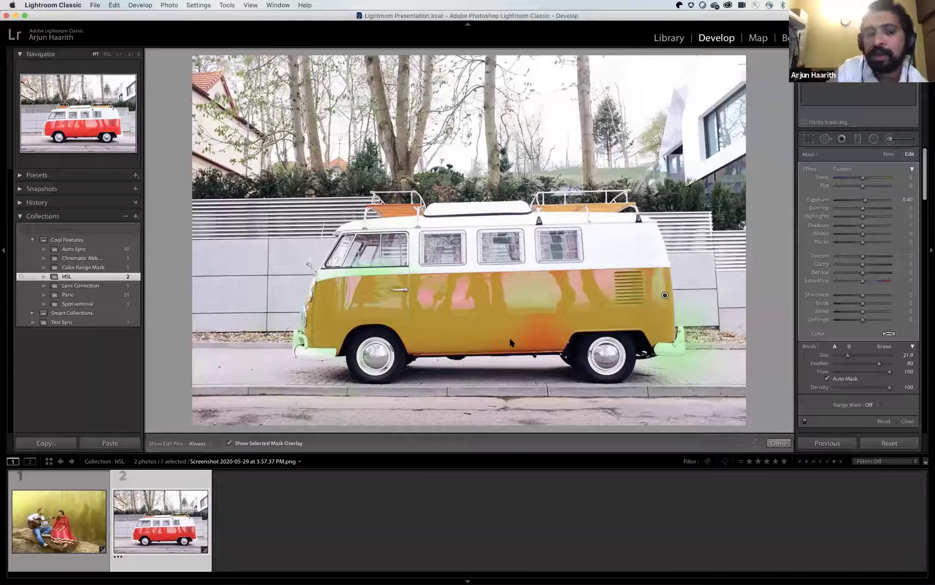
pyautogui.press('h')
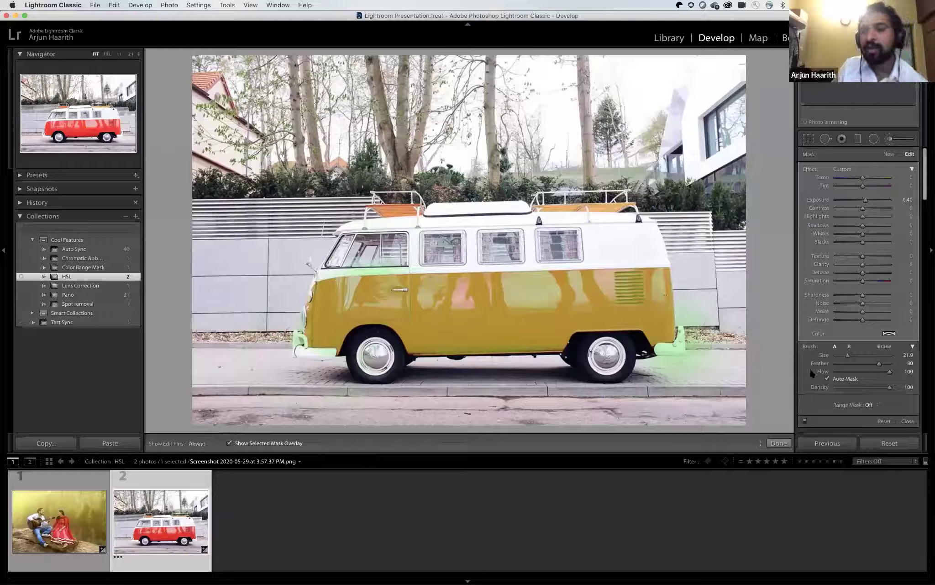
# Set the van brush's Range Mask to Color, sampled from the van's red body.
pyautogui.click(868, 405)
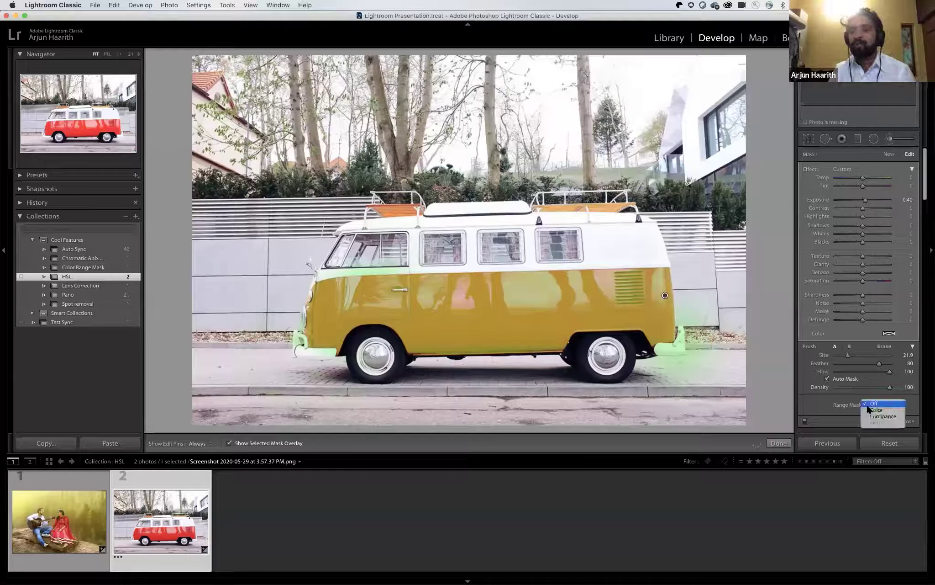
pyautogui.click(875, 409)
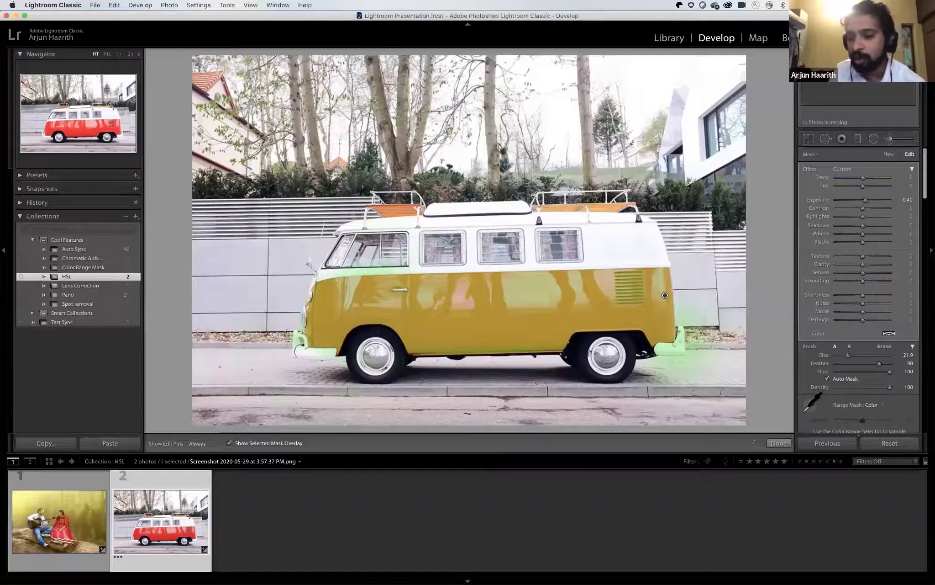
pyautogui.click(812, 402)
pyautogui.moveTo(522, 318); pyautogui.dragTo(534, 329)
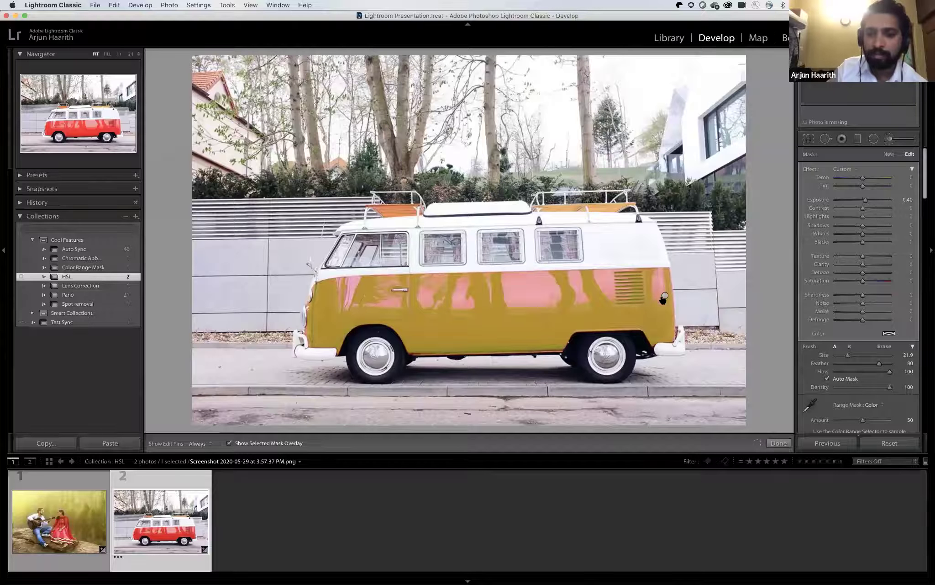
# Test the brush Saturation at -100 on the masked van, then reset it to 0.
pyautogui.click(664, 297)
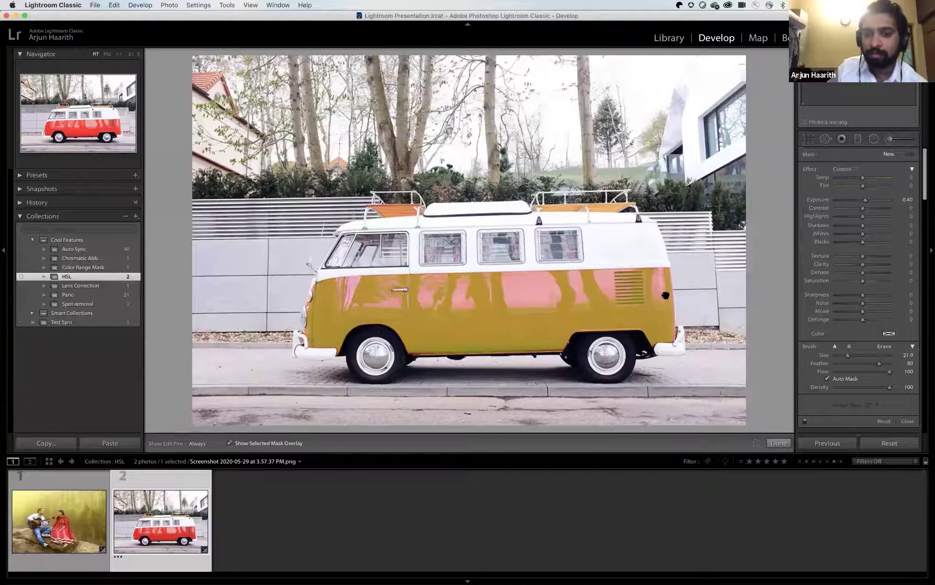
pyautogui.moveTo(863, 280)
pyautogui.mouseDown()
pyautogui.moveTo(826, 283)
pyautogui.moveTo(903, 283)
pyautogui.mouseUp()
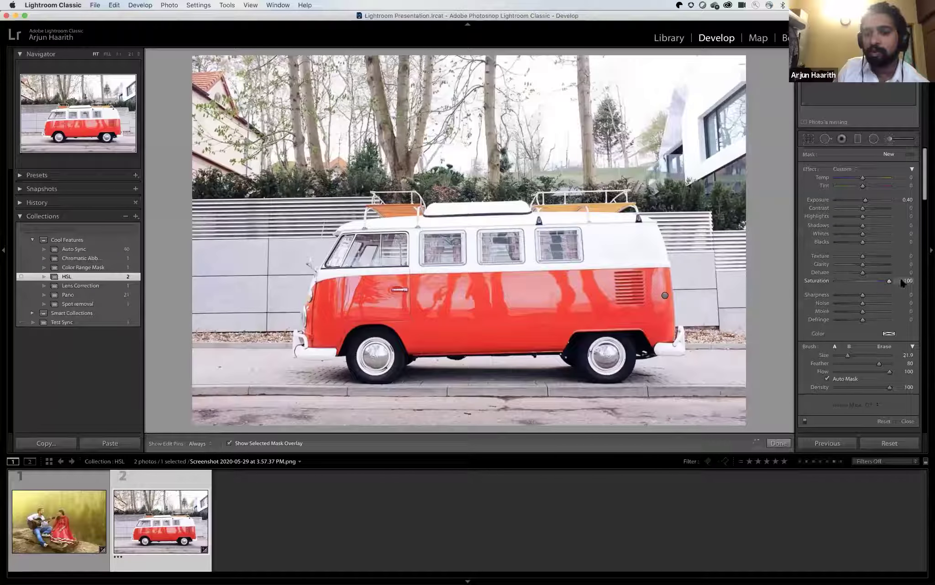
pyautogui.doubleClick(889, 280)
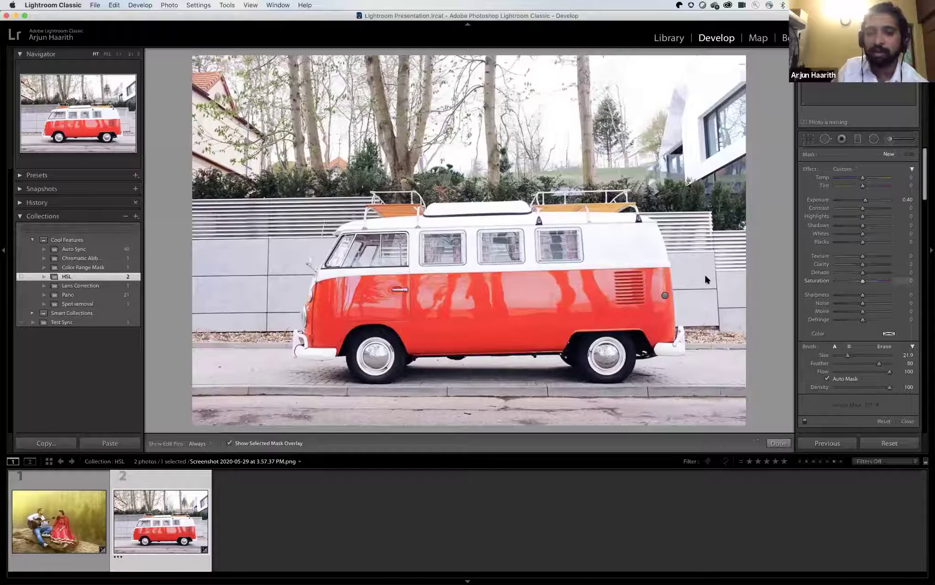
pyautogui.click(665, 295)
pyautogui.moveTo(846, 282); pyautogui.dragTo(818, 282)
pyautogui.press('o')
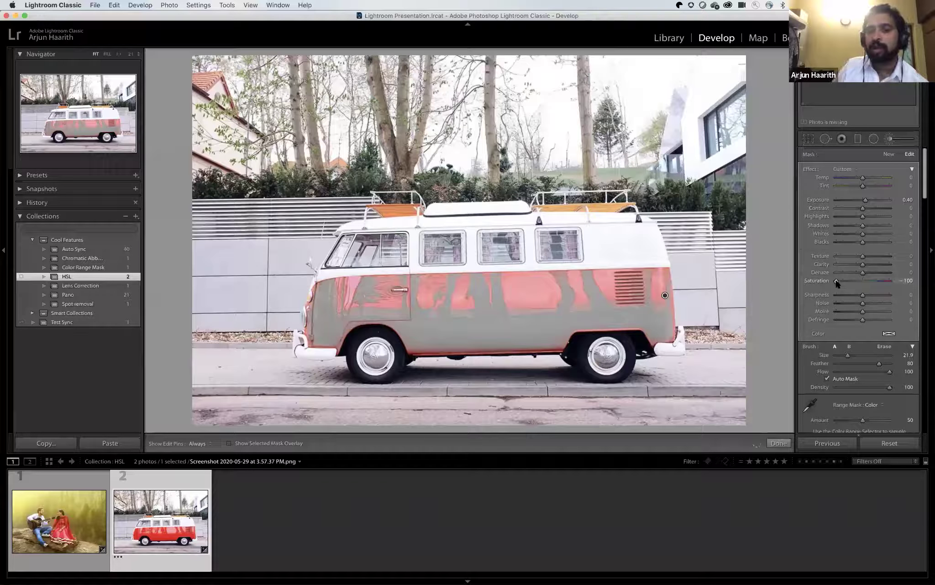
pyautogui.moveTo(893, 284); pyautogui.dragTo(826, 275)
pyautogui.doubleClick(835, 280)
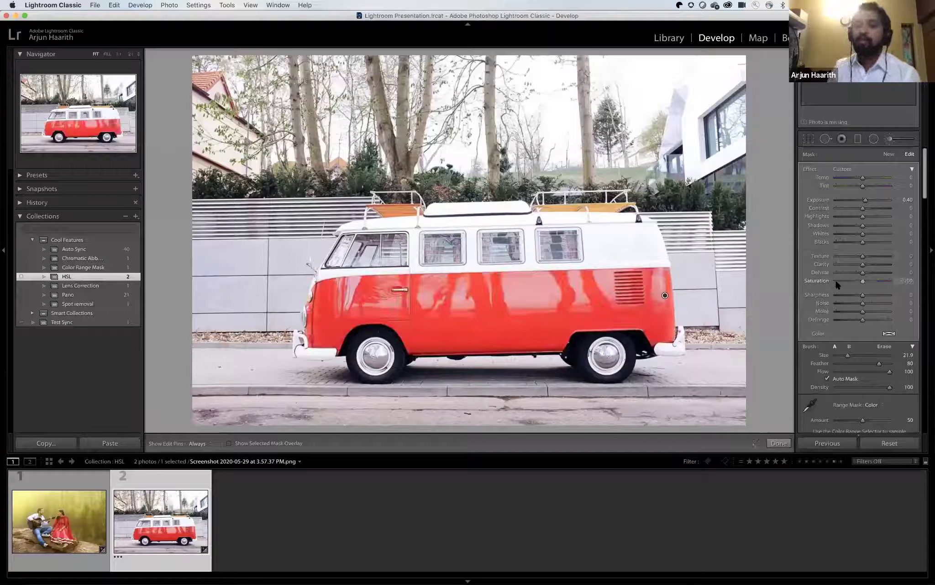
# Shift the HSL Red hue to turn the van pink, reset it to 0, and dismiss the password prompt.
pyautogui.scroll(-5, 838, 352)
pyautogui.scroll(-15, 838, 352)
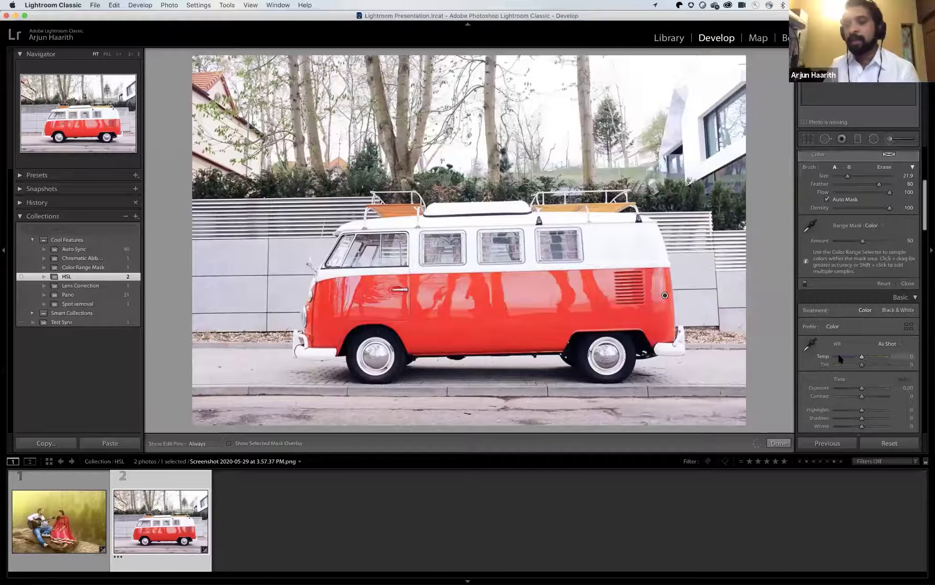
pyautogui.moveTo(865, 306); pyautogui.dragTo(892, 305)
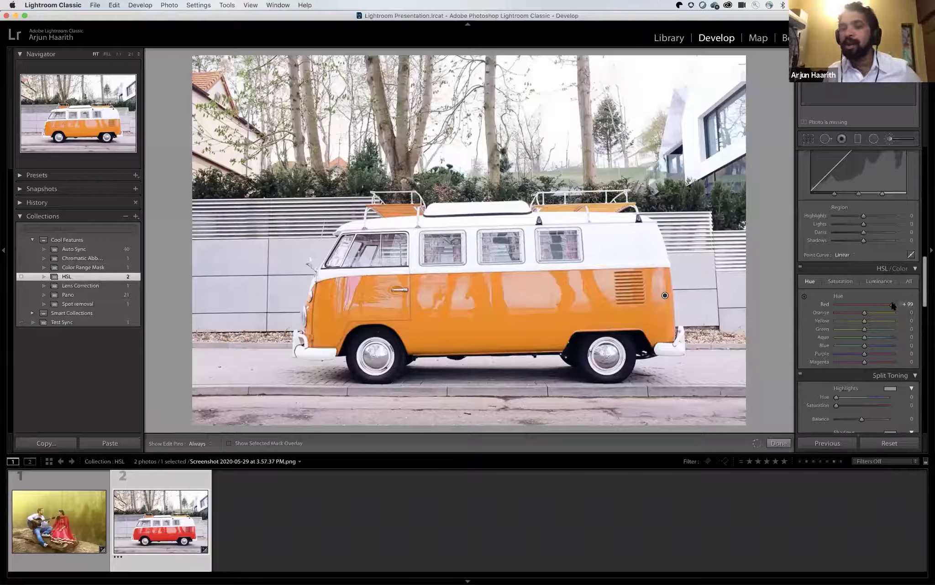
pyautogui.doubleClick(844, 295)
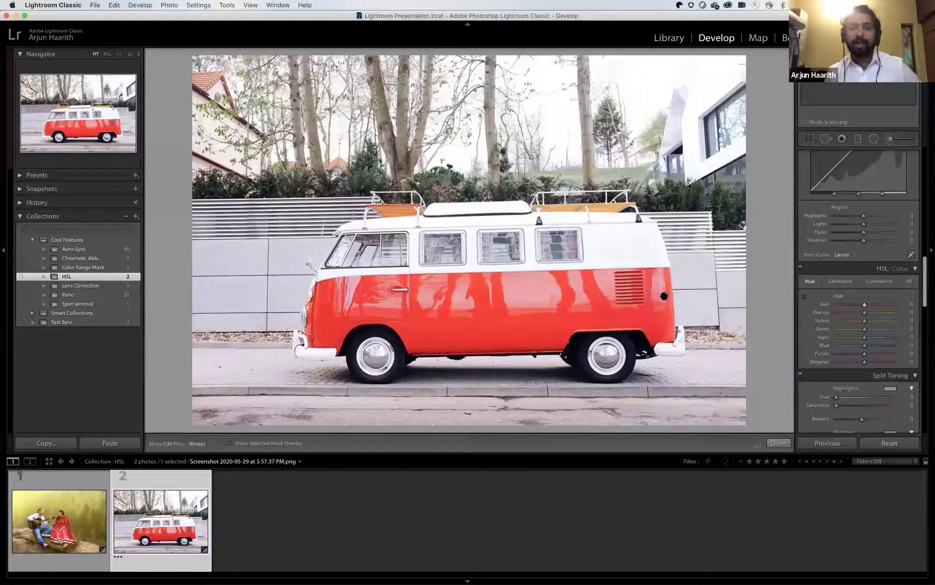
pyautogui.moveTo(665, 296); pyautogui.dragTo(664, 296)
pyautogui.click(494, 336)
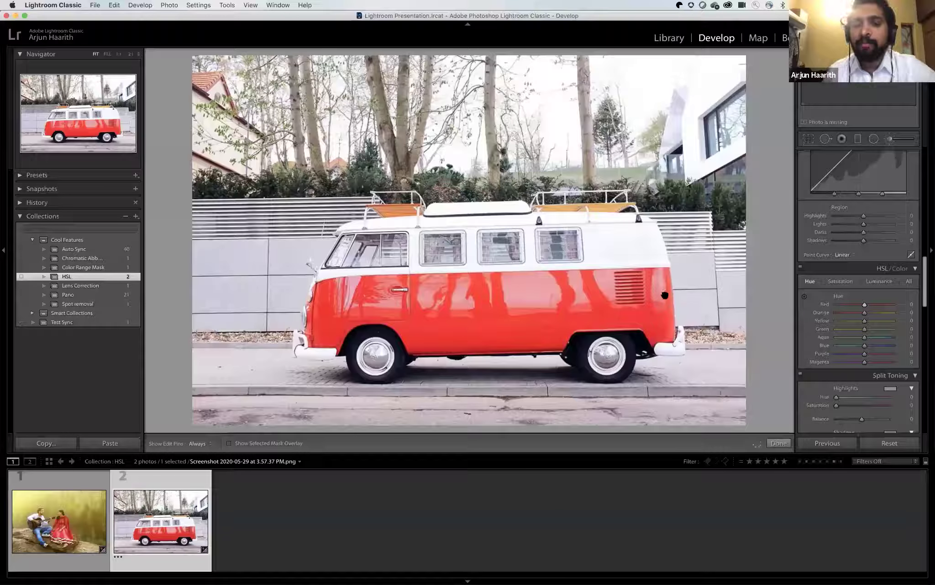
# Retest the Red hue on the van, enter 100, then reset it to 0.
pyautogui.click(665, 295)
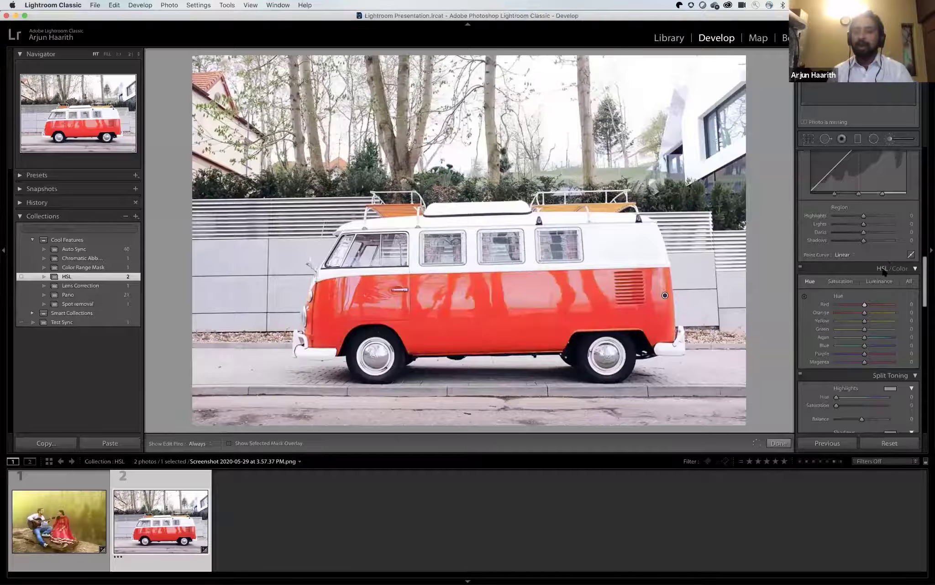
pyautogui.moveTo(865, 306); pyautogui.dragTo(836, 306)
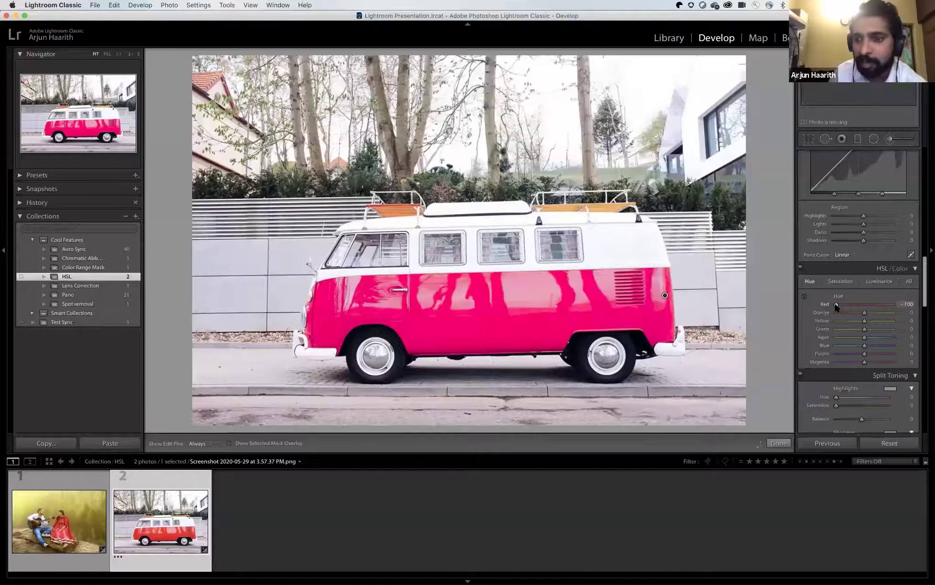
pyautogui.write('100')
pyautogui.press('Return')
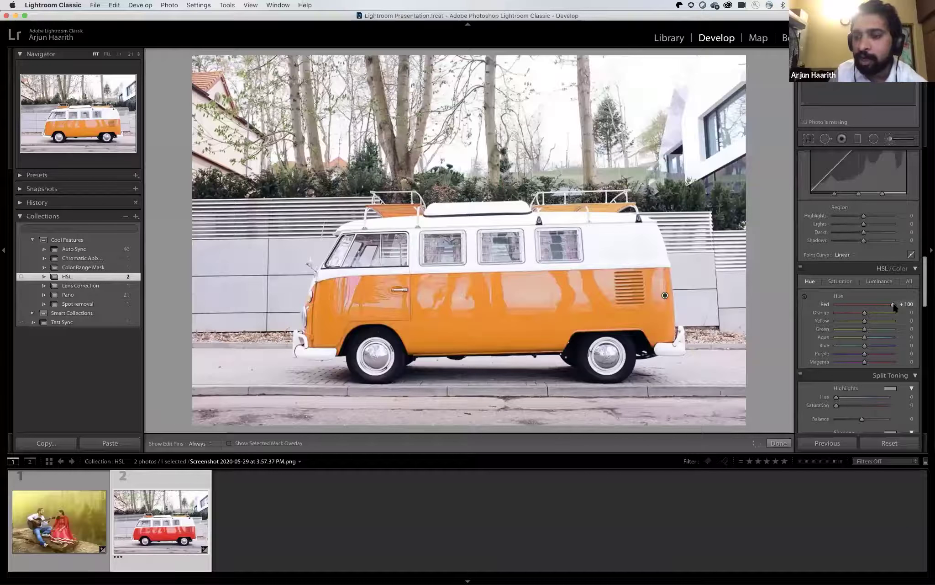
pyautogui.doubleClick(893, 305)
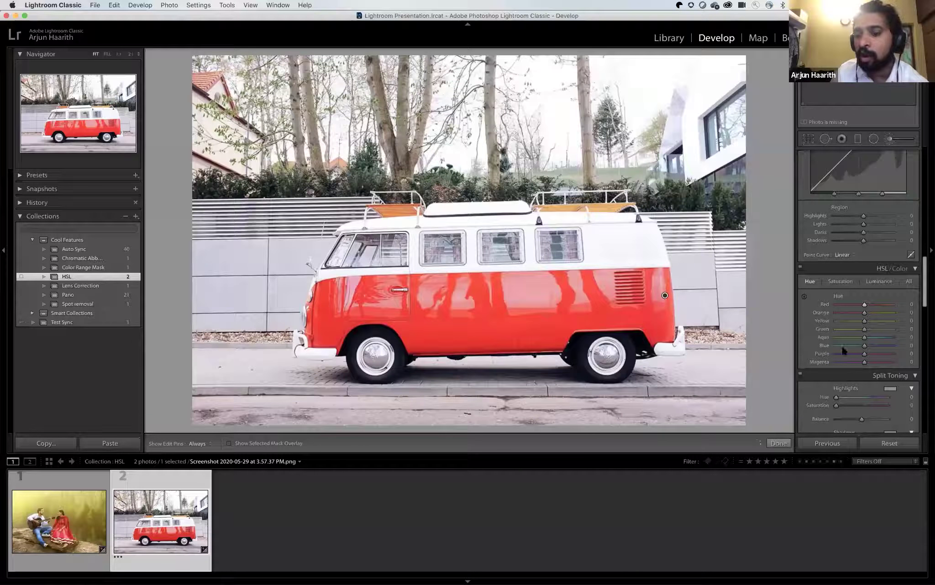
# Return to the brush panel and show the van's mask overlay.
pyautogui.scroll(5, 843, 346)
pyautogui.scroll(10, 841, 344)
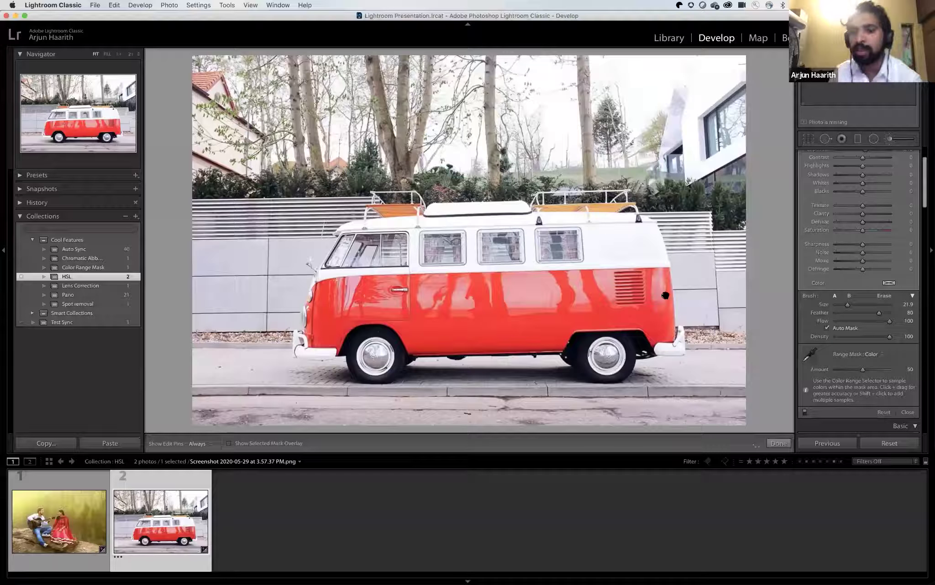
pyautogui.press('o')
pyautogui.press('o')
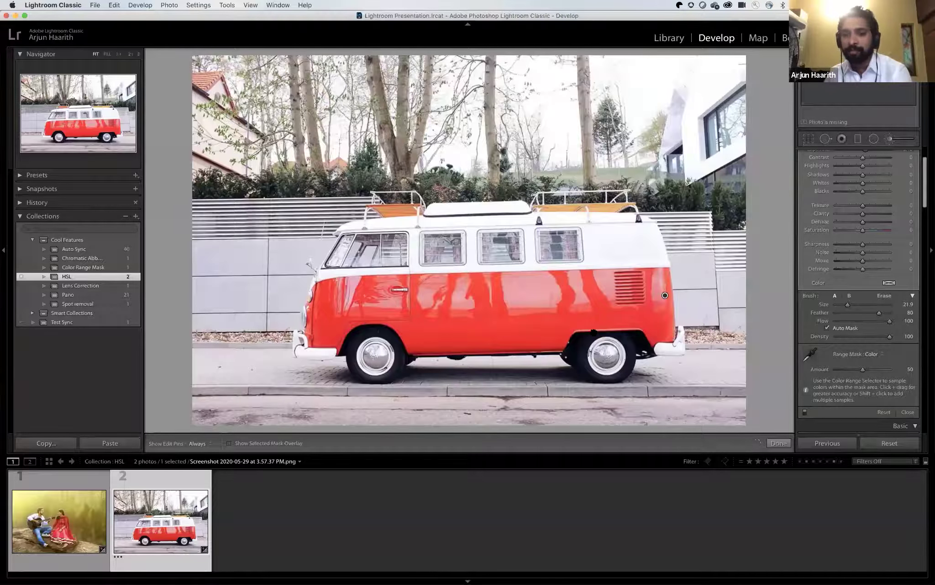
# Pick blue as the van brush's Color tint and set its Saturation to -100.
pyautogui.scroll(-2, 822, 258)
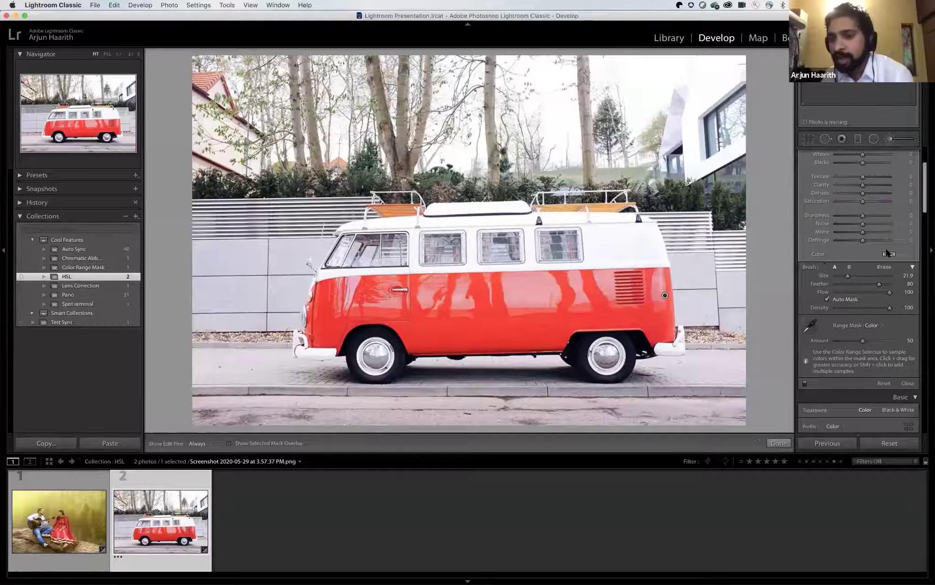
pyautogui.scroll(2, 877, 210)
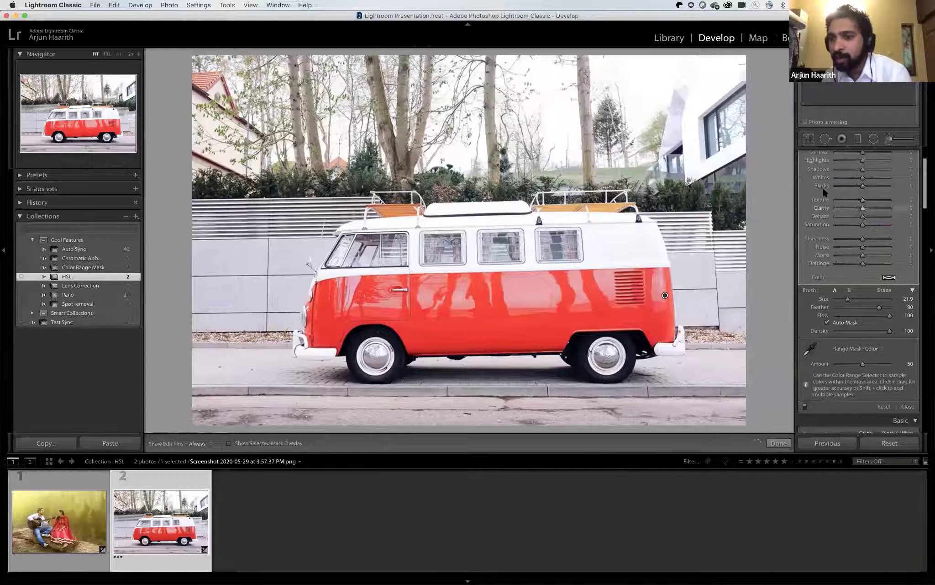
pyautogui.scroll(4, 822, 197)
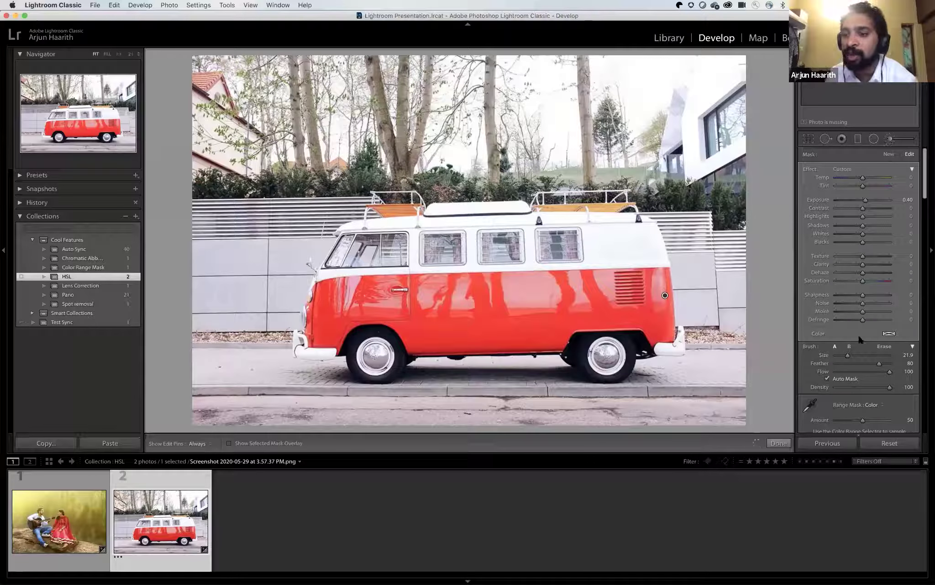
pyautogui.click(889, 333)
pyautogui.click(810, 333)
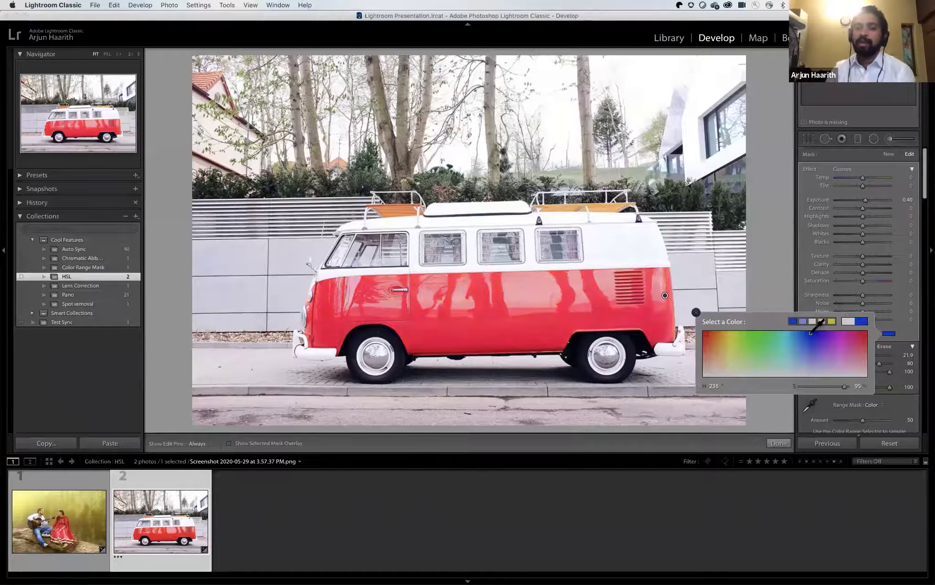
pyautogui.click(852, 285)
pyautogui.click(834, 281)
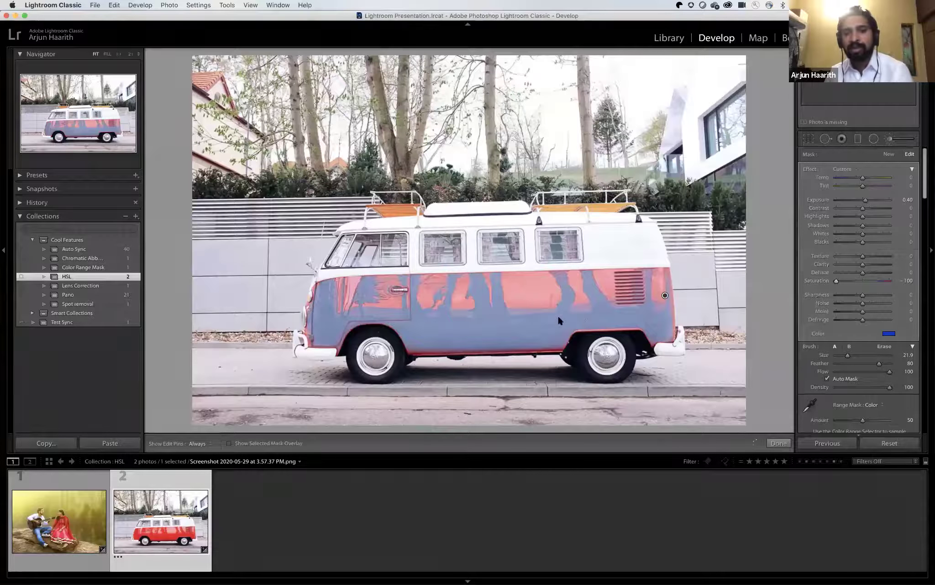
# Show the mask overlay and duplicate the van's brush pin five times.
pyautogui.rightClick(638, 297)
pyautogui.click(645, 300)
pyautogui.press('o')
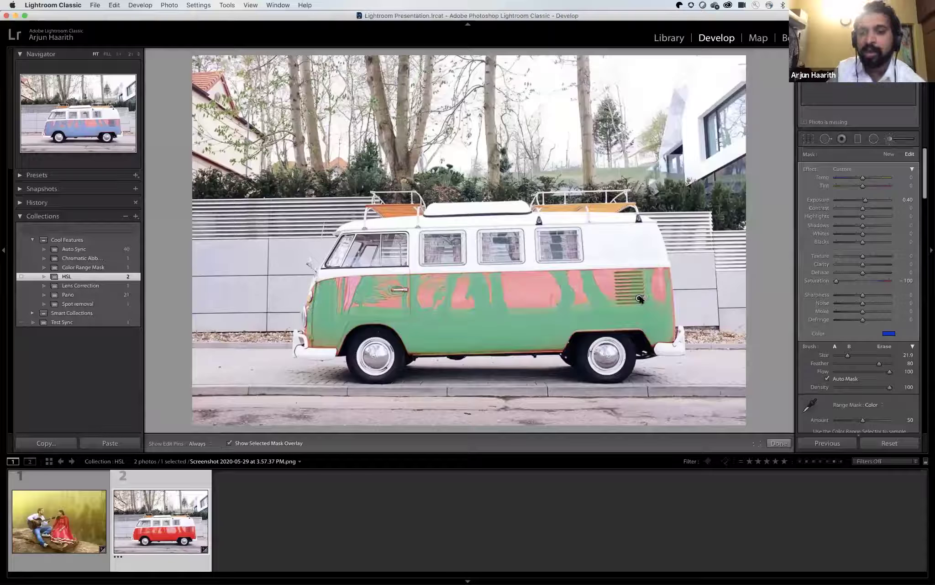
pyautogui.rightClick(639, 298)
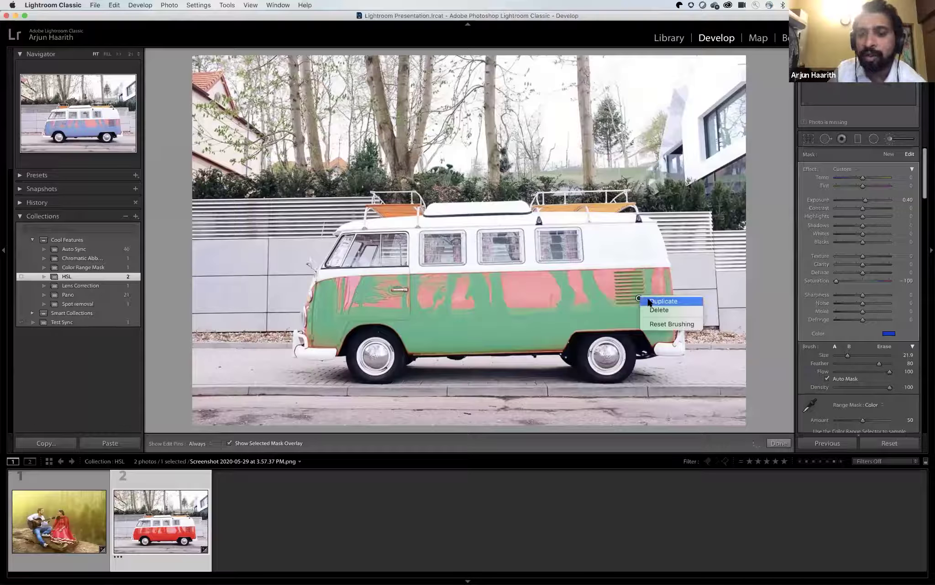
pyautogui.click(663, 301)
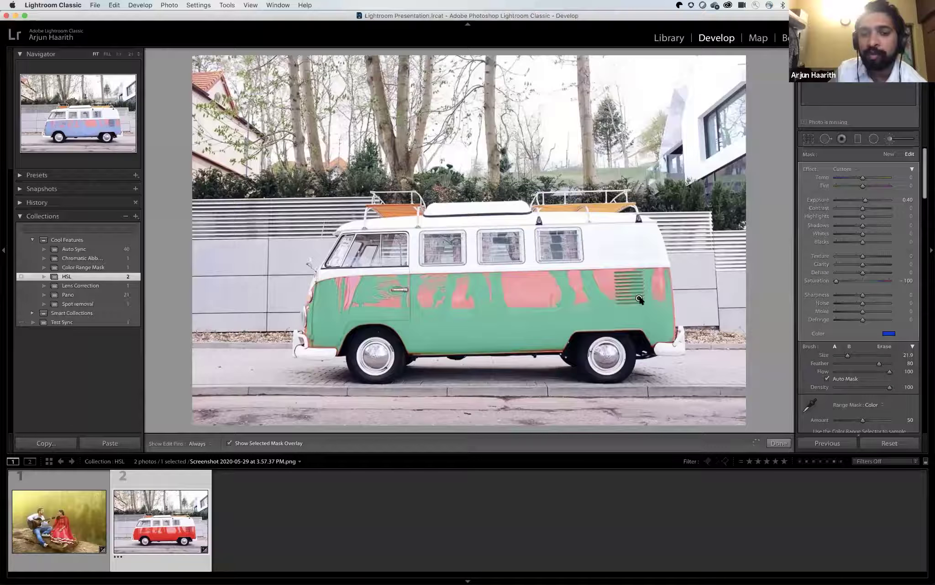
pyautogui.rightClick(640, 298)
pyautogui.click(648, 302)
pyautogui.rightClick(639, 299)
pyautogui.click(649, 302)
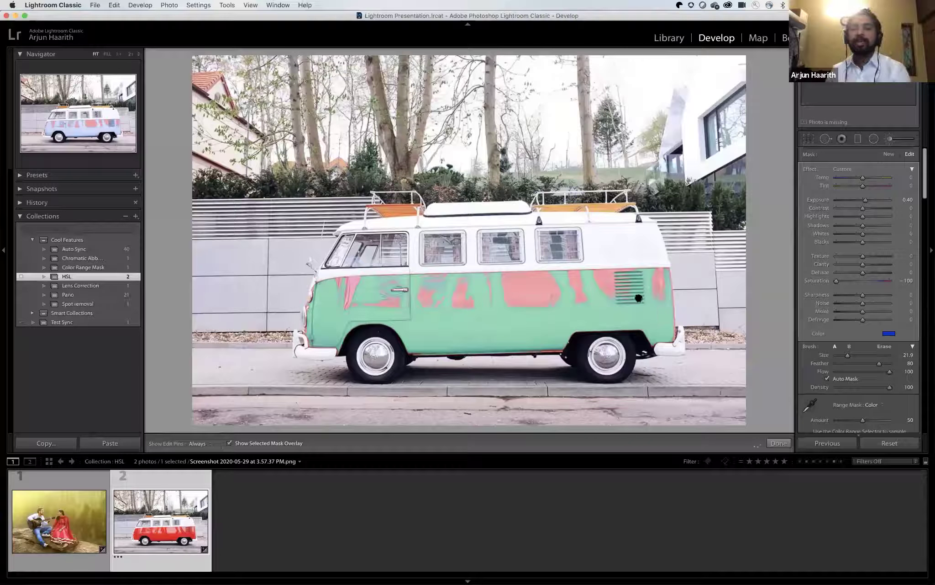
pyautogui.rightClick(638, 298)
pyautogui.click(644, 302)
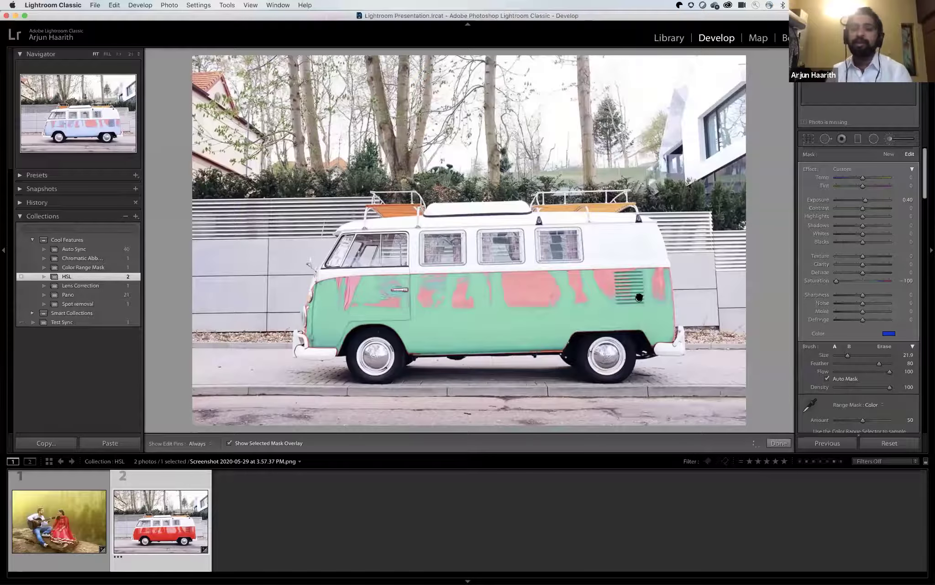
pyautogui.rightClick(639, 298)
pyautogui.click(648, 302)
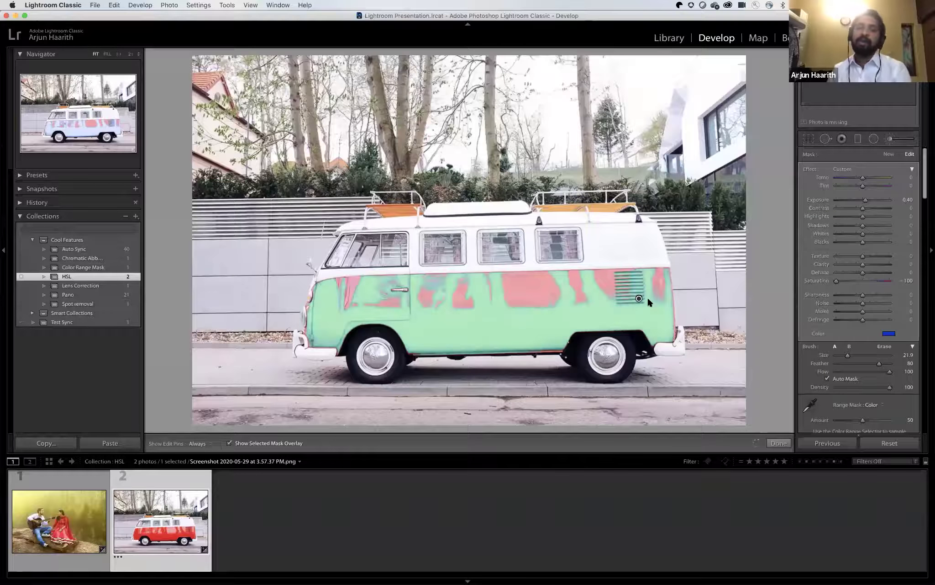
pyautogui.scroll(-5, 884, 280)
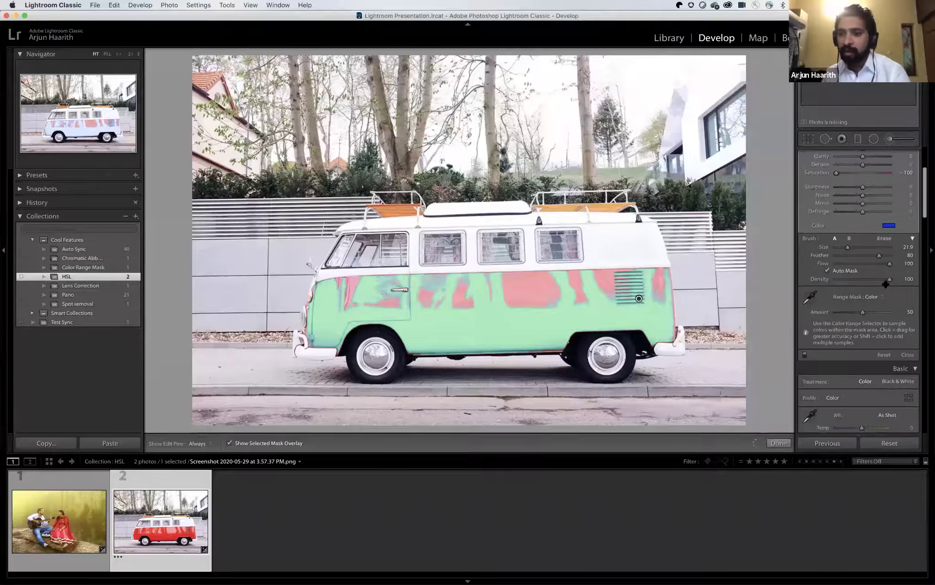
# Add and delete a stray brush pin on the van, then move to the couple photo 2-new-1.jpg.
pyautogui.scroll(-10, 885, 281)
pyautogui.scroll(-12, 885, 281)
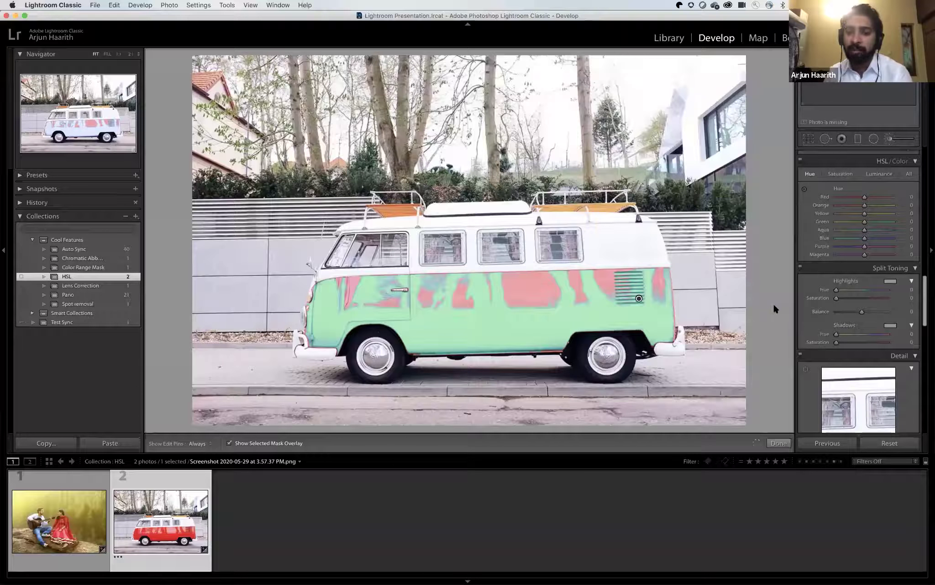
pyautogui.scroll(3, 819, 293)
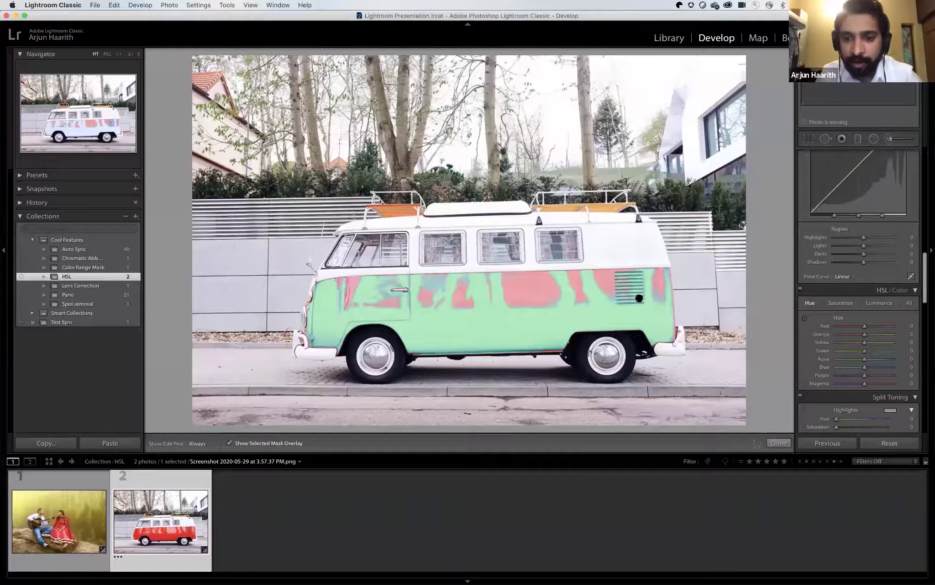
pyautogui.click(604, 281)
pyautogui.press('Delete')
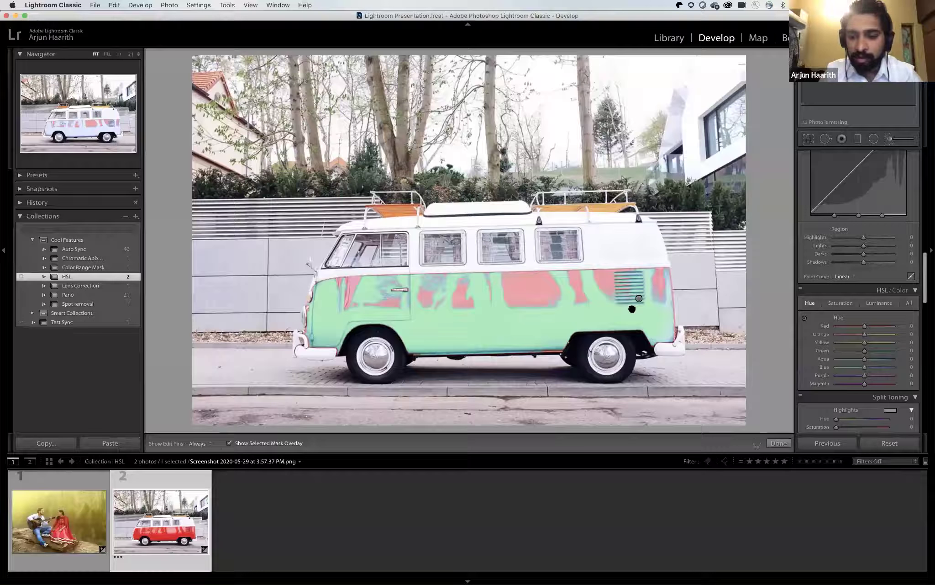
pyautogui.scroll(-2, 858, 274)
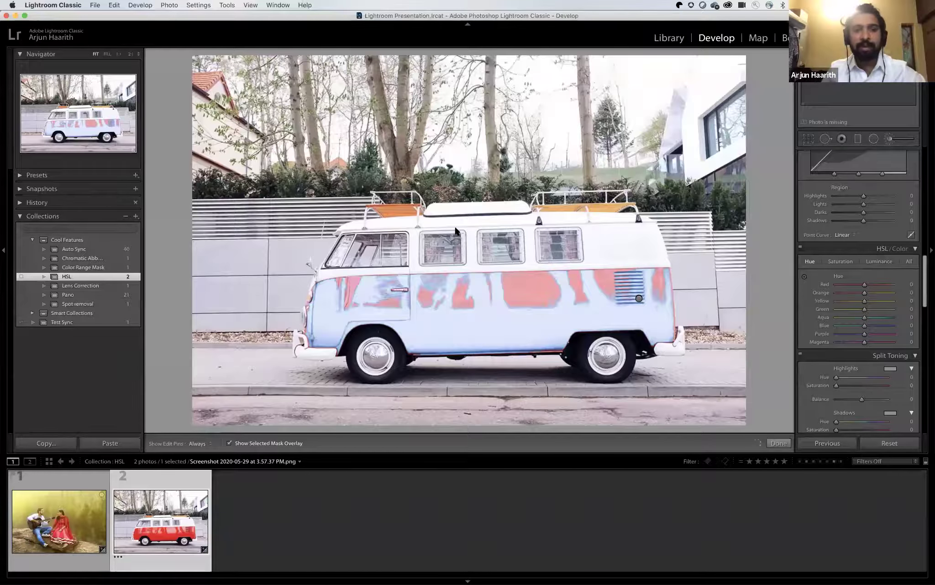
pyautogui.press('Left')
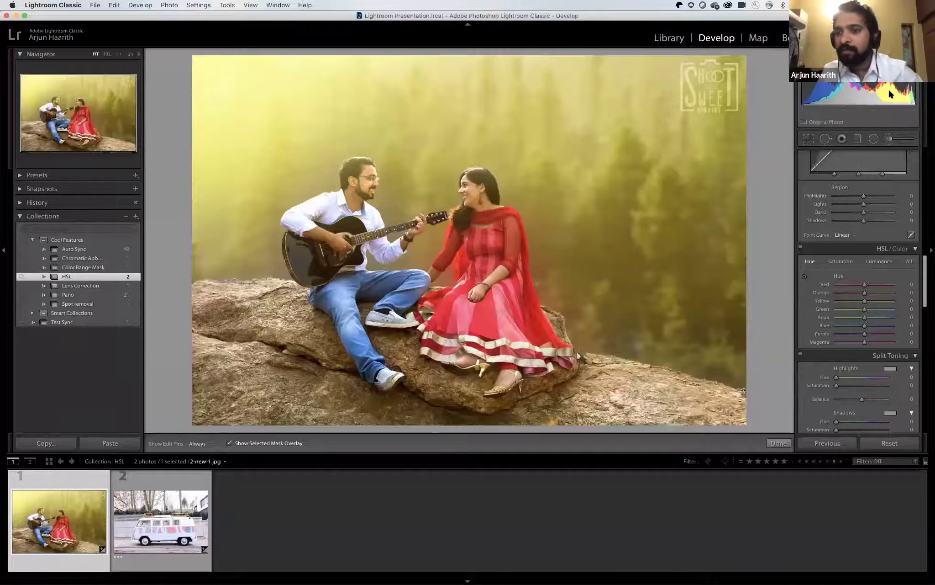
# Reopen the Adjustment Brush, paint over the man's hair and shoulder, and show the mask overlay.
pyautogui.click(889, 139)
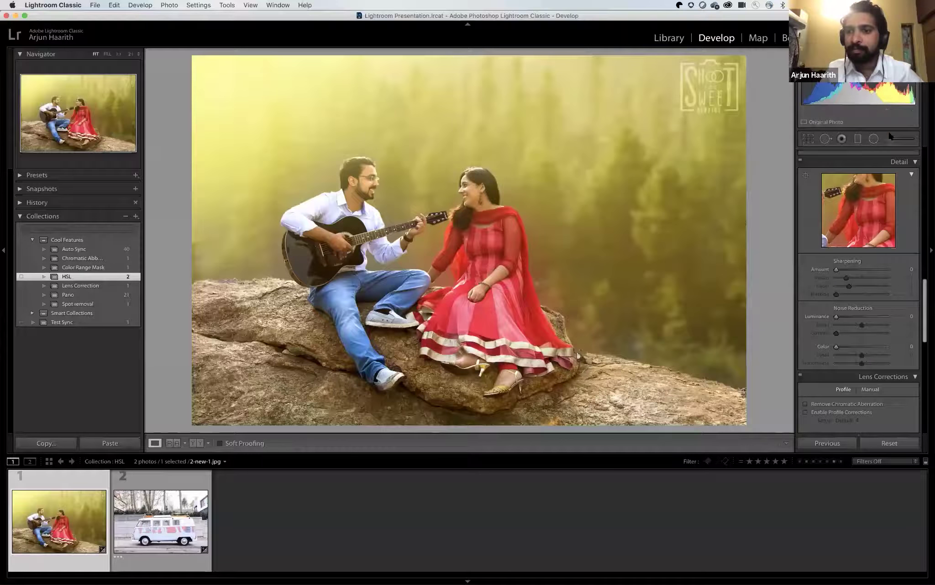
pyautogui.press('k')
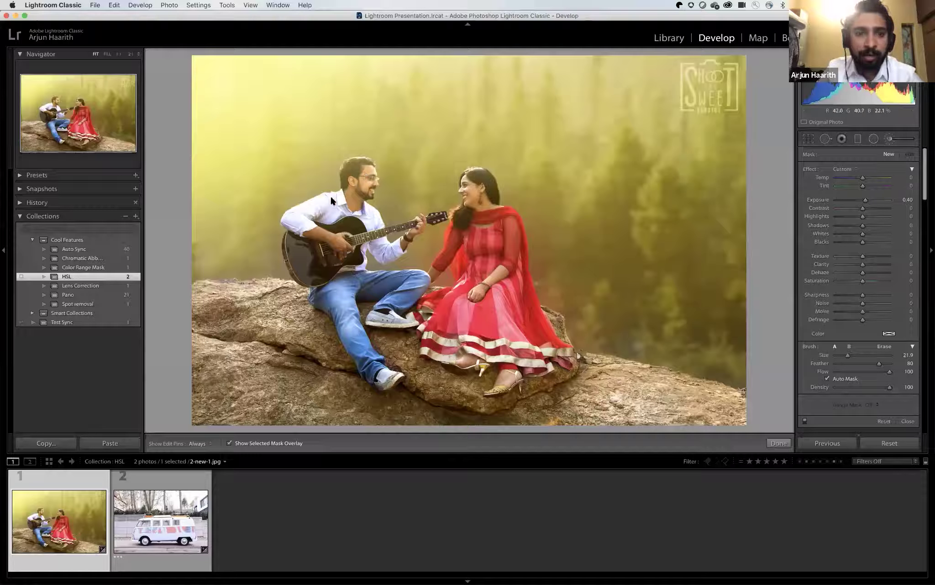
pyautogui.moveTo(352, 169)
pyautogui.mouseDown()
pyautogui.moveTo(284, 219)
pyautogui.moveTo(315, 283)
pyautogui.moveTo(404, 190)
pyautogui.moveTo(362, 173)
pyautogui.moveTo(384, 201)
pyautogui.moveTo(356, 228)
pyautogui.moveTo(366, 230)
pyautogui.mouseUp()
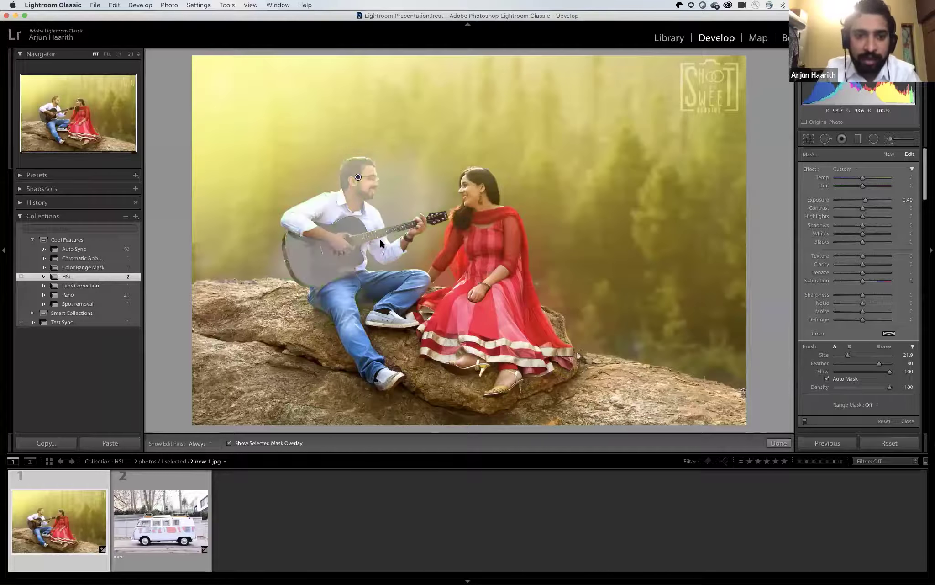
pyautogui.hotkey('shift', 'o')
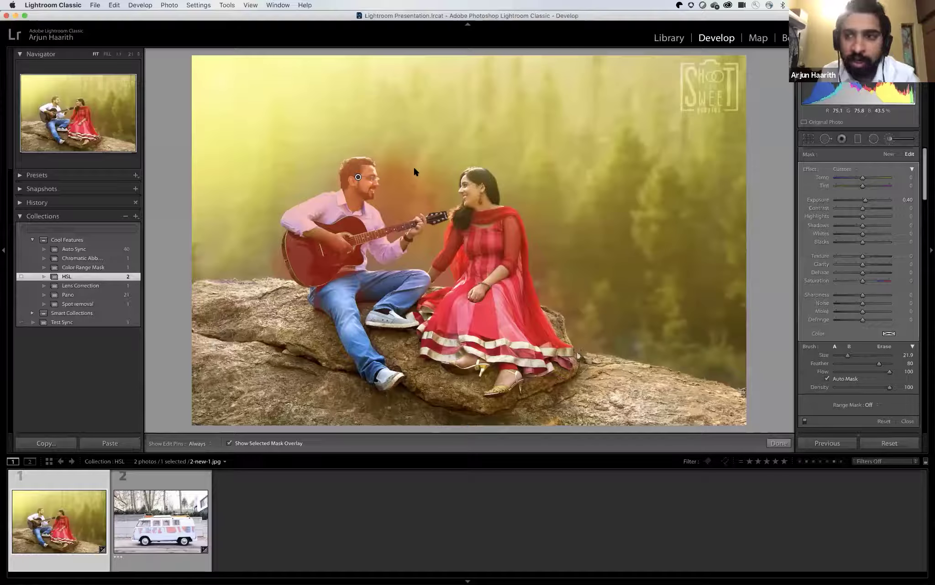
pyautogui.press('alt')
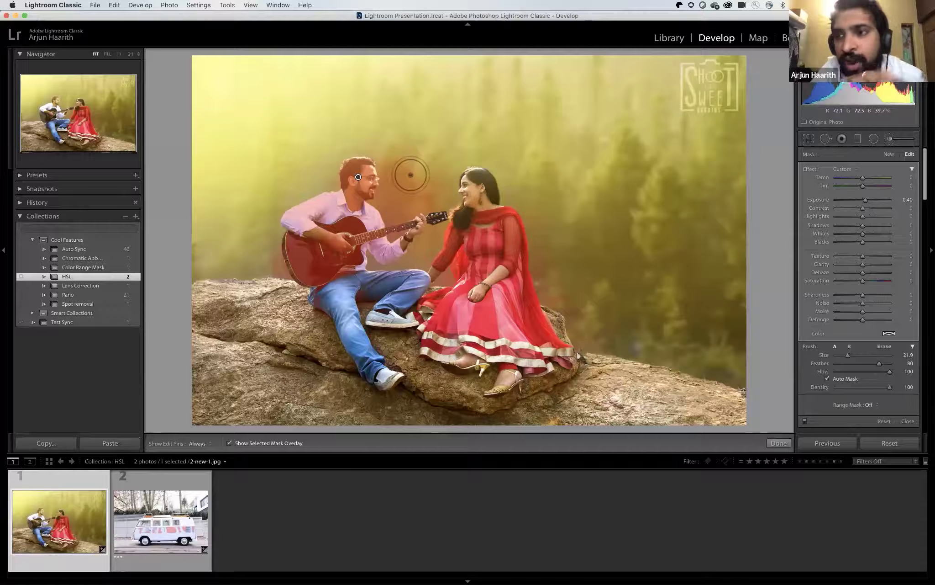
# Erase the +0.40 exposure mask's spill onto the background around the man's head.
pyautogui.press('alt')
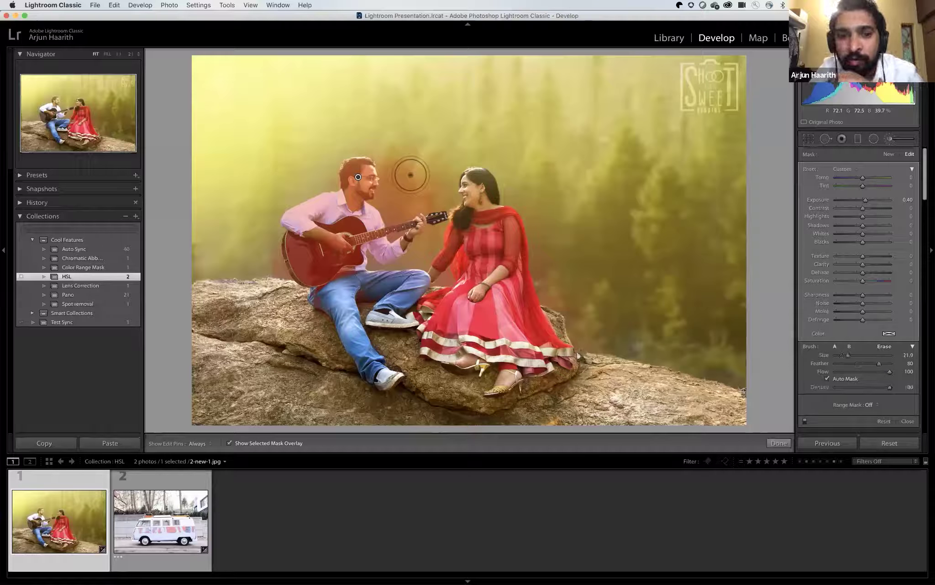
pyautogui.press('alt')
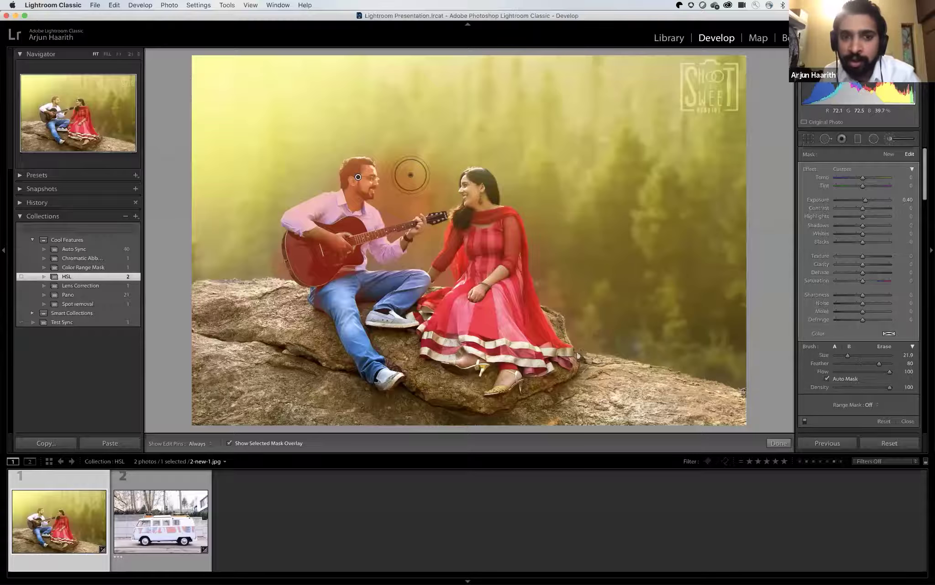
pyautogui.press('alt')
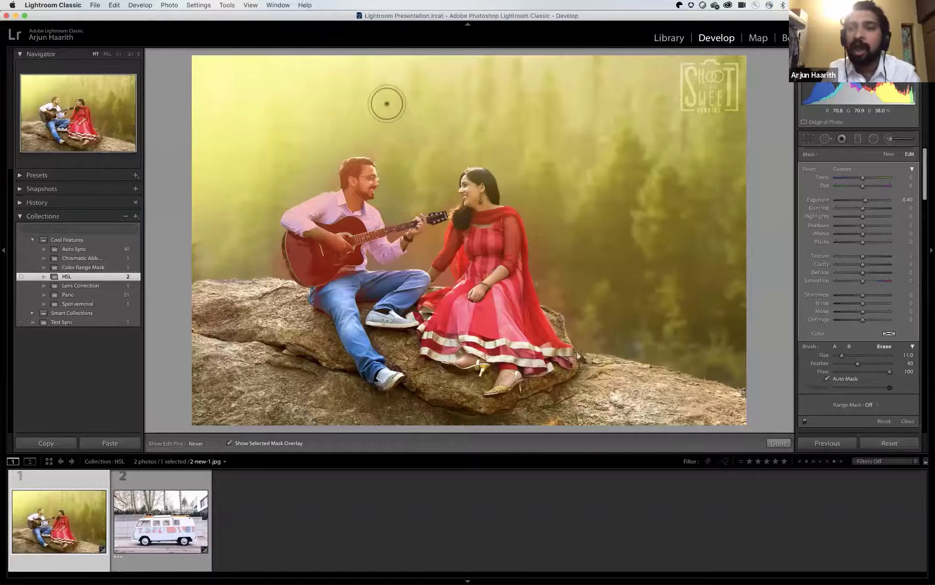
pyautogui.press('h')
pyautogui.press('h')
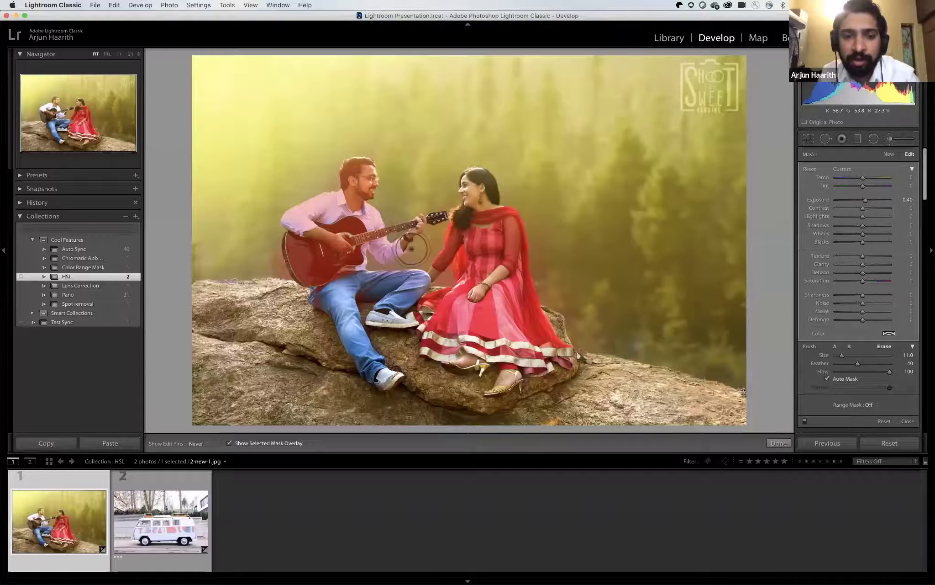
pyautogui.press('h')
pyautogui.press('h')
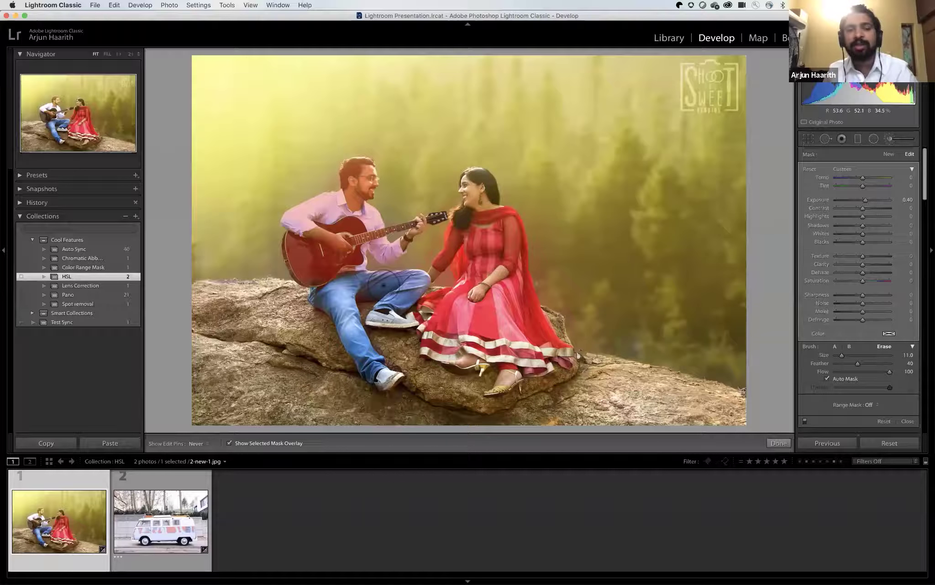
pyautogui.press('h')
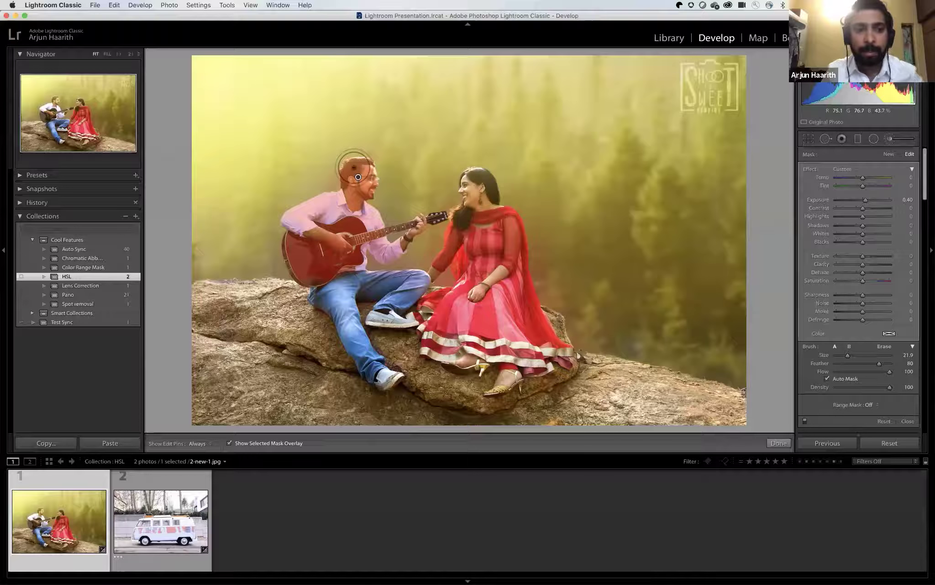
pyautogui.moveTo(357, 176)
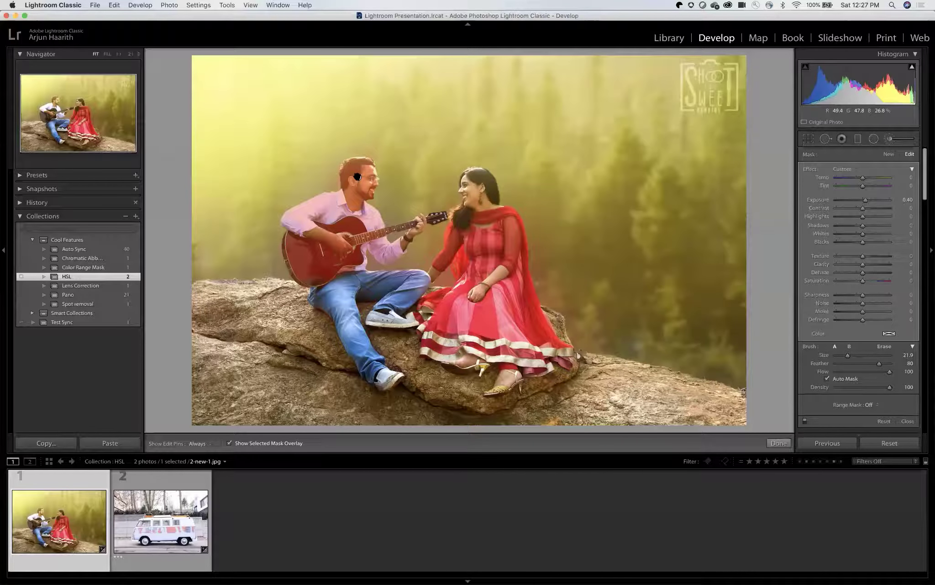
# Deselect the man's brush pin and open the Pano collection under Cool Features.
pyautogui.click(357, 177)
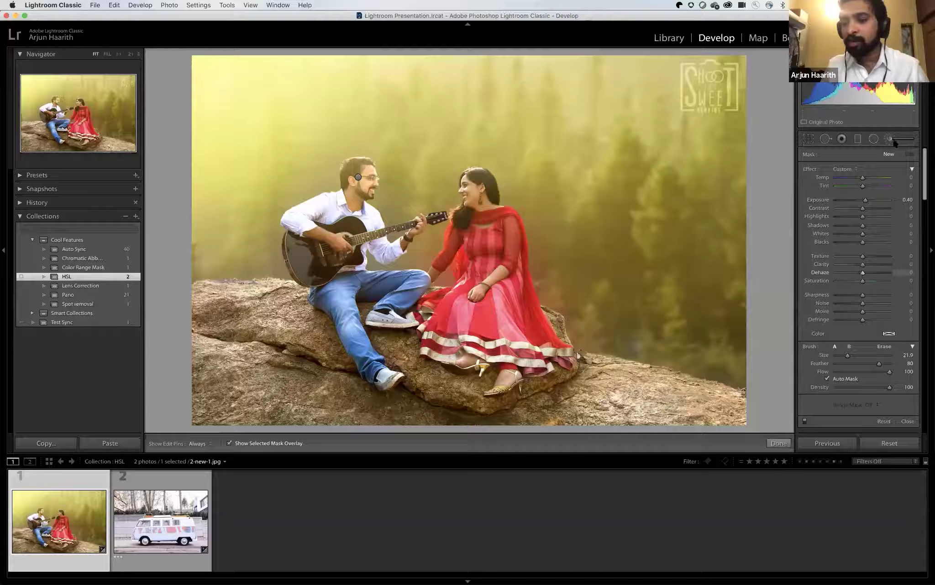
pyautogui.scroll(-3, 855, 342)
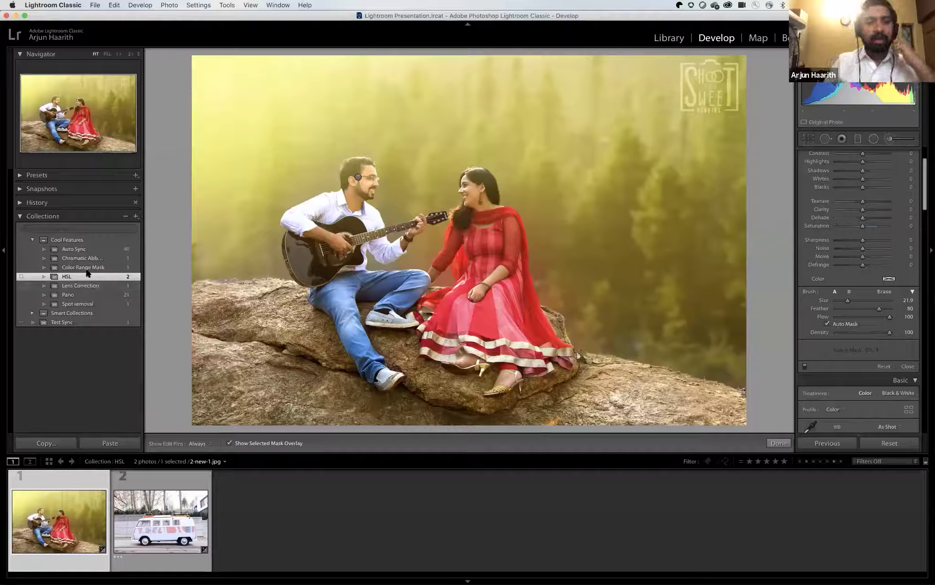
pyautogui.click(90, 295)
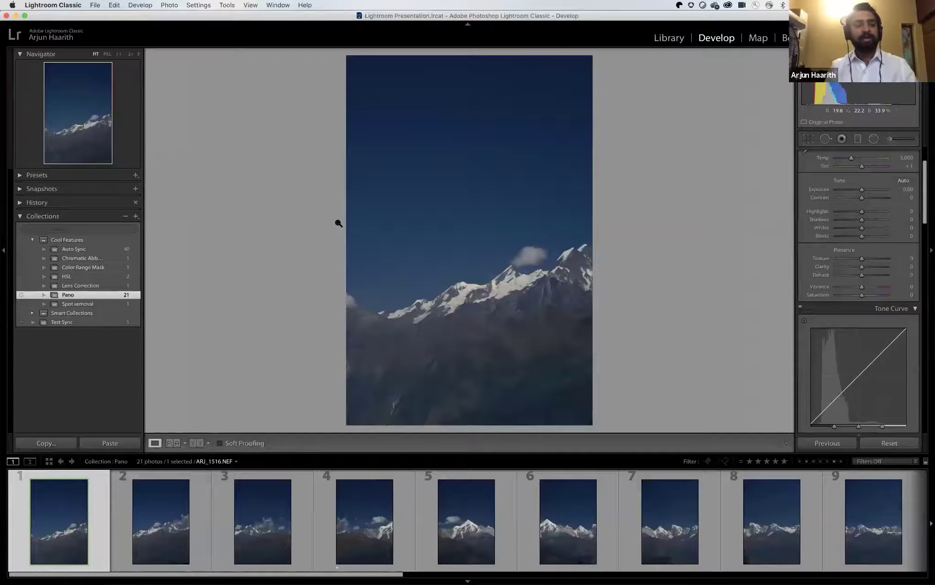
# Switch to Library Grid view and scroll through the Pano collection's 21 thumbnails.
pyautogui.press('g')
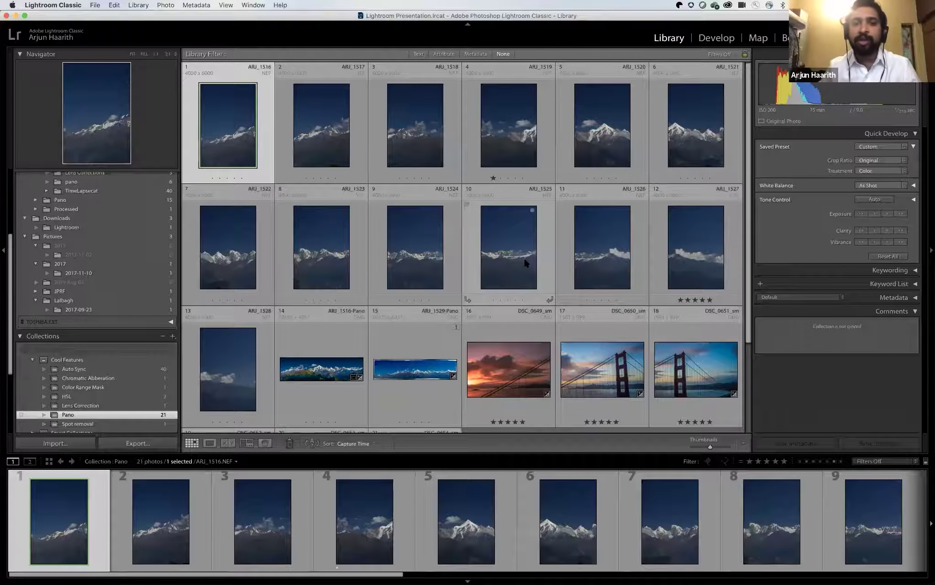
pyautogui.scroll(-1, 523, 258)
pyautogui.scroll(-3, 522, 262)
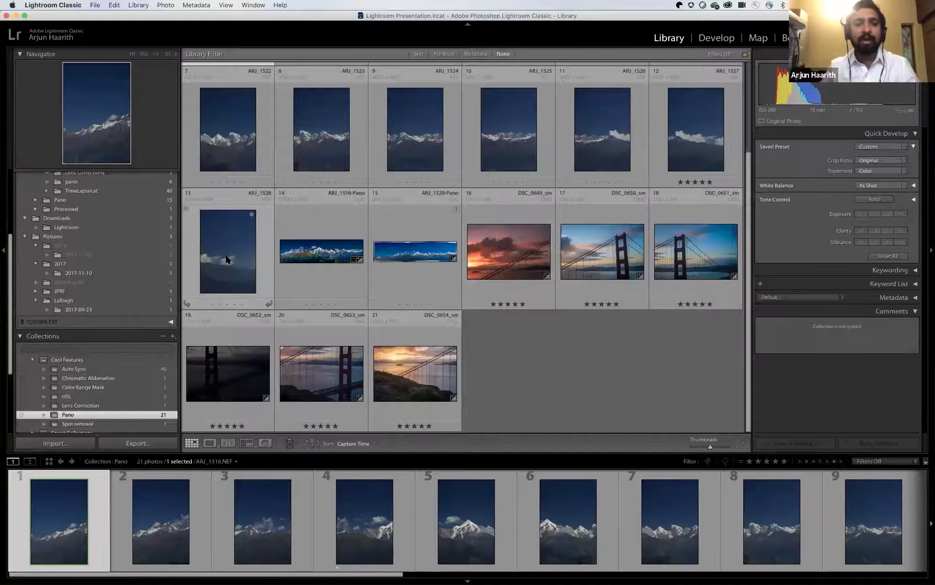
# Select mountain photos 1–13, preview a Photo Merge Panorama, then cancel it.
pyautogui.keyDown('shift'); pyautogui.click(224, 272); pyautogui.keyUp('shift')
pyautogui.scroll(4, 223, 271)
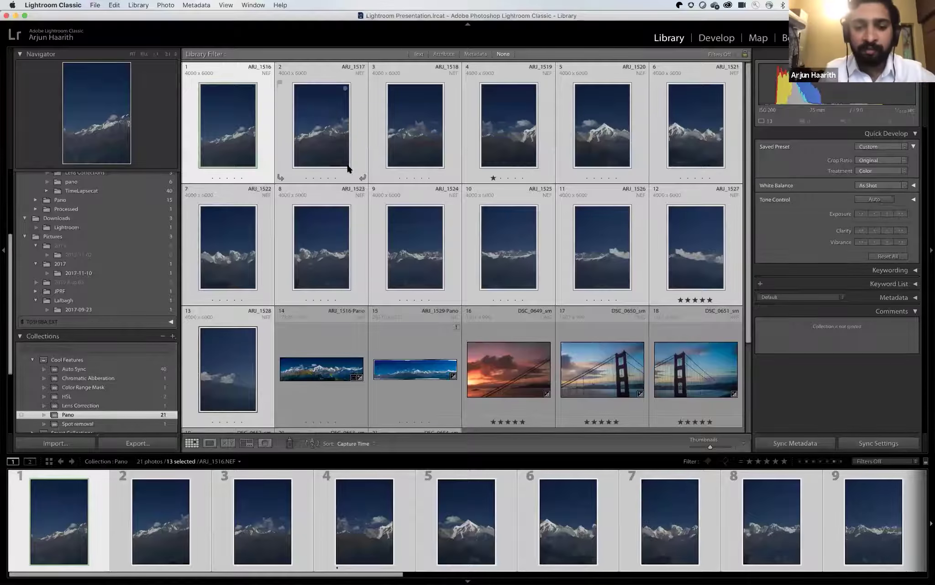
pyautogui.scroll(-3, 348, 169)
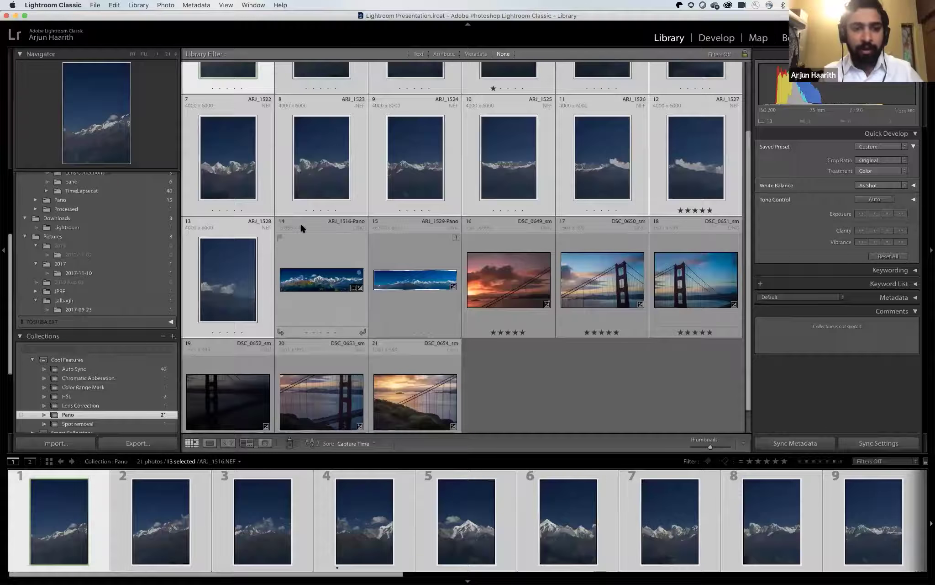
pyautogui.rightClick(251, 278)
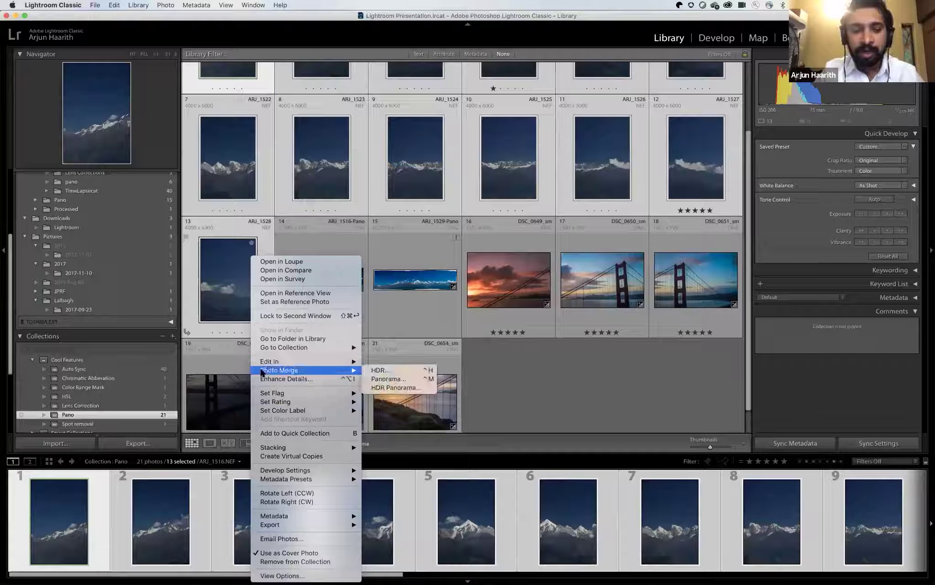
pyautogui.moveTo(299, 371)
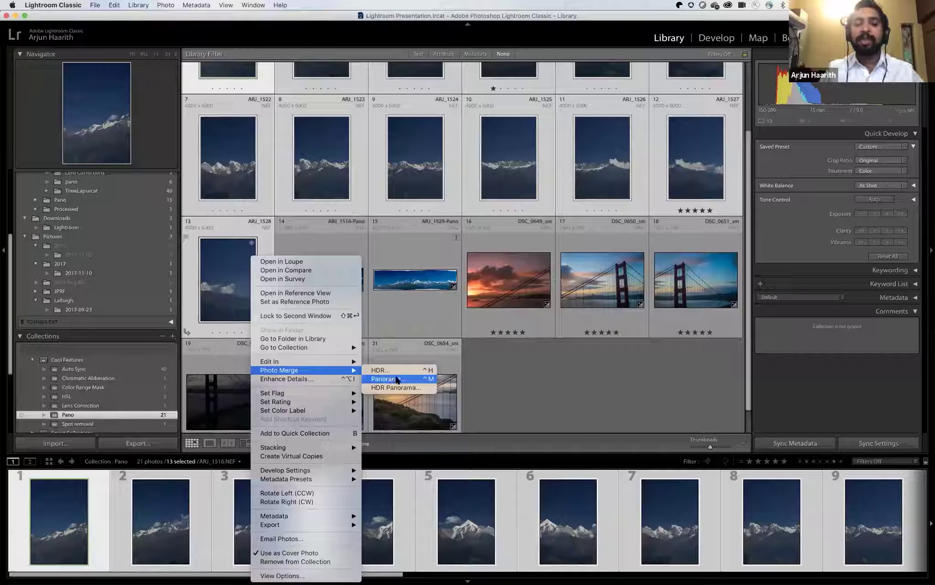
pyautogui.click(397, 379)
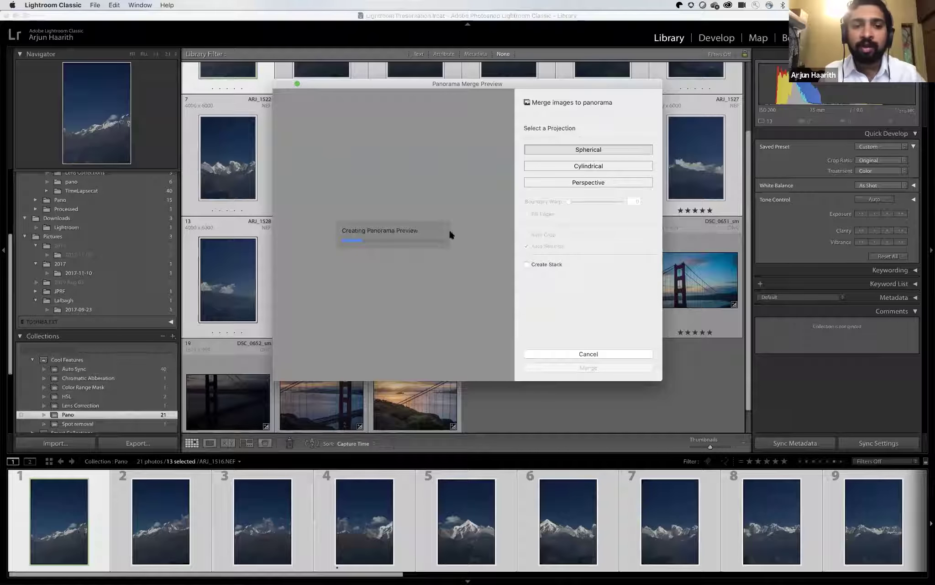
pyautogui.click(589, 351)
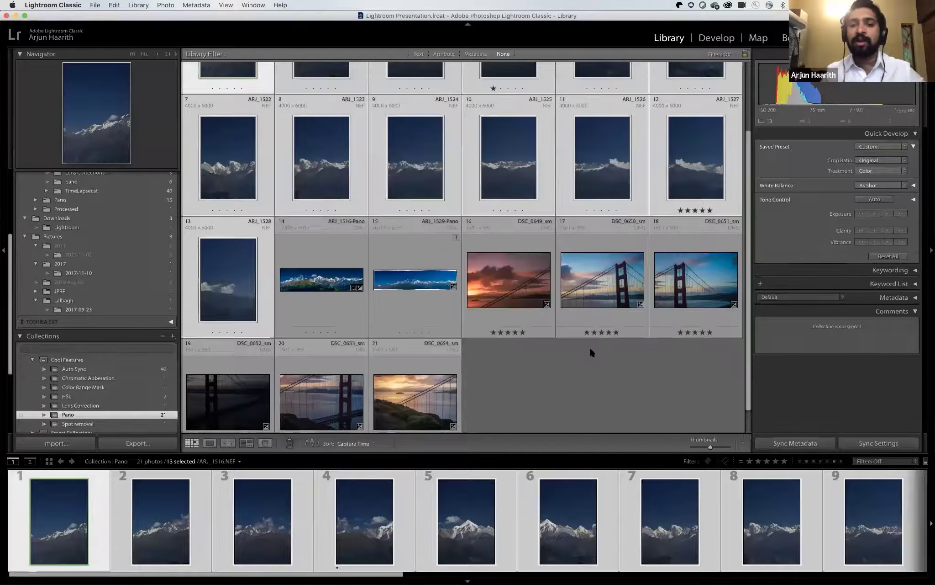
# Select the six Golden Gate sunset photos 16–21 and open the Panorama Merge Preview.
pyautogui.scroll(-1, 583, 296)
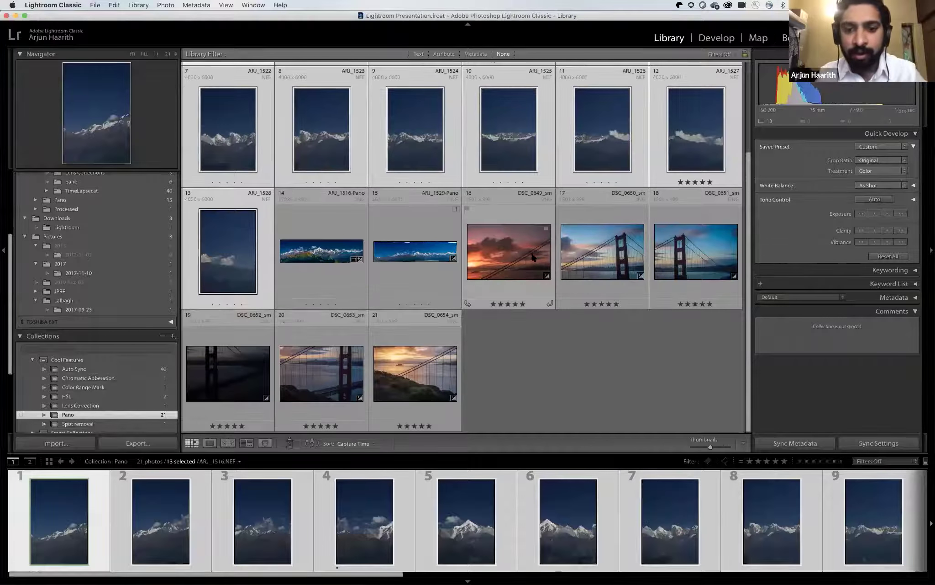
pyautogui.click(534, 257)
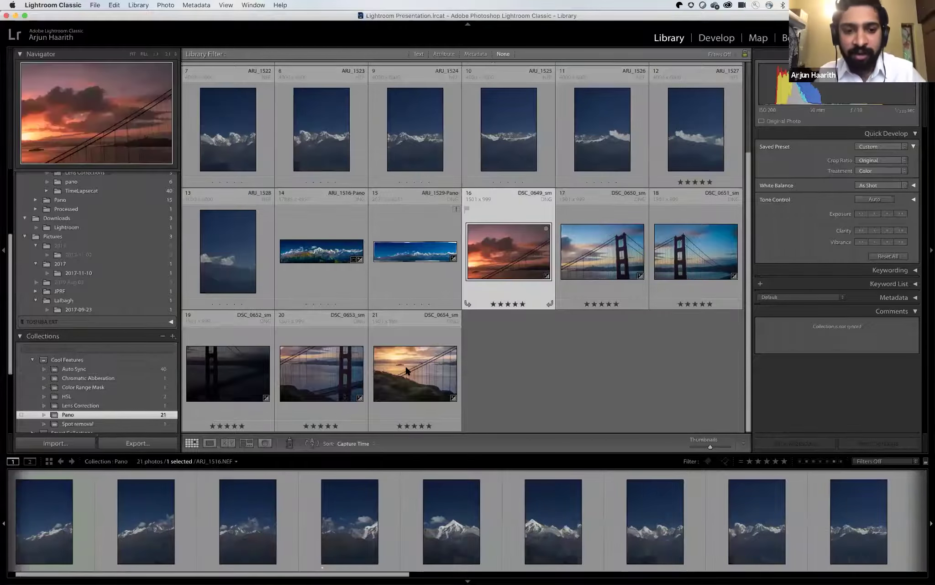
pyautogui.keyDown('shift'); pyautogui.click(406, 368); pyautogui.keyUp('shift')
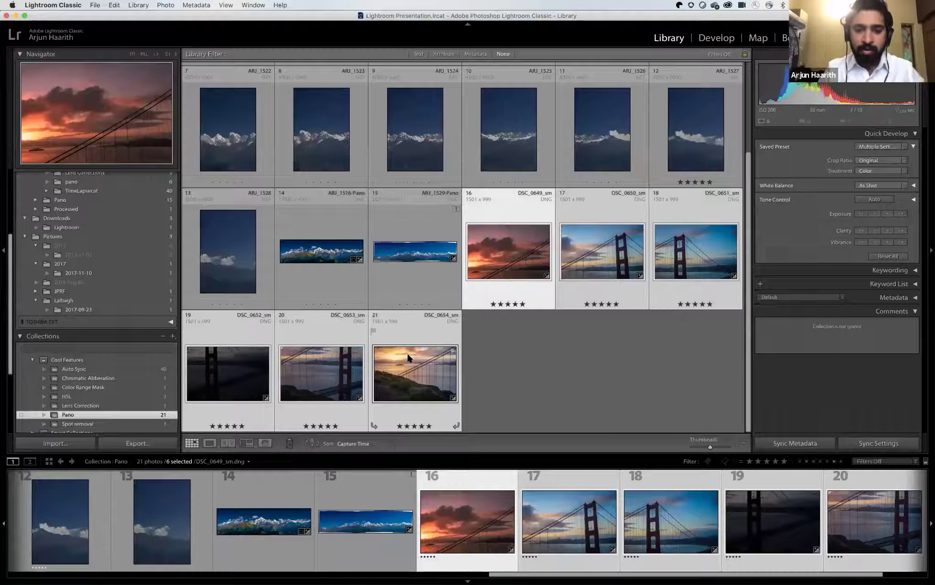
pyautogui.hotkey('ctrl', 'm')
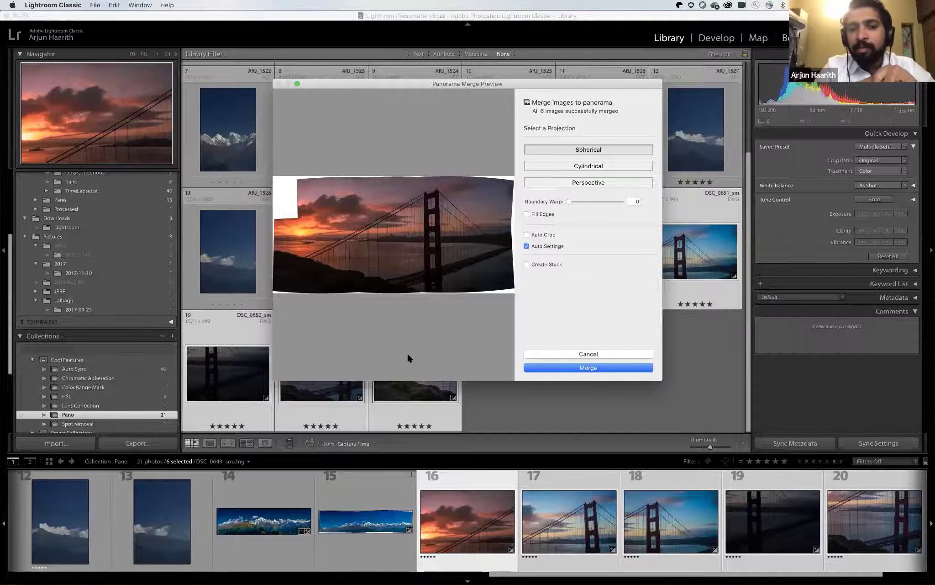
pyautogui.click(278, 199)
pyautogui.click(393, 200)
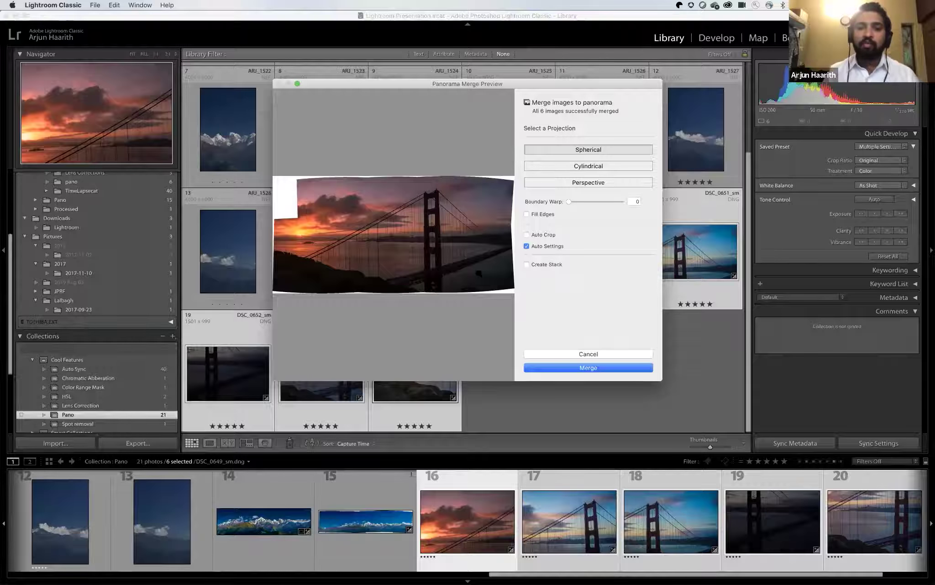
pyautogui.click(548, 235)
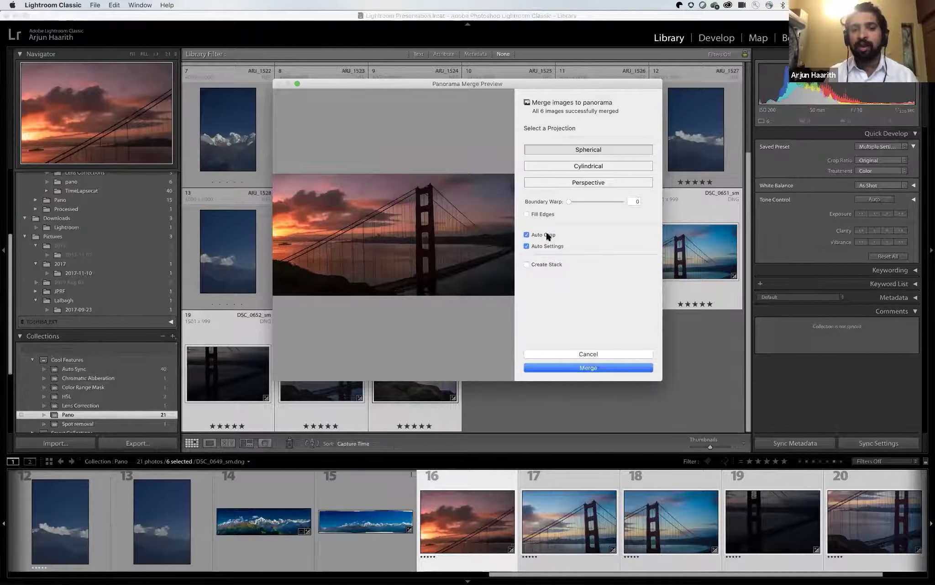
pyautogui.click(548, 235)
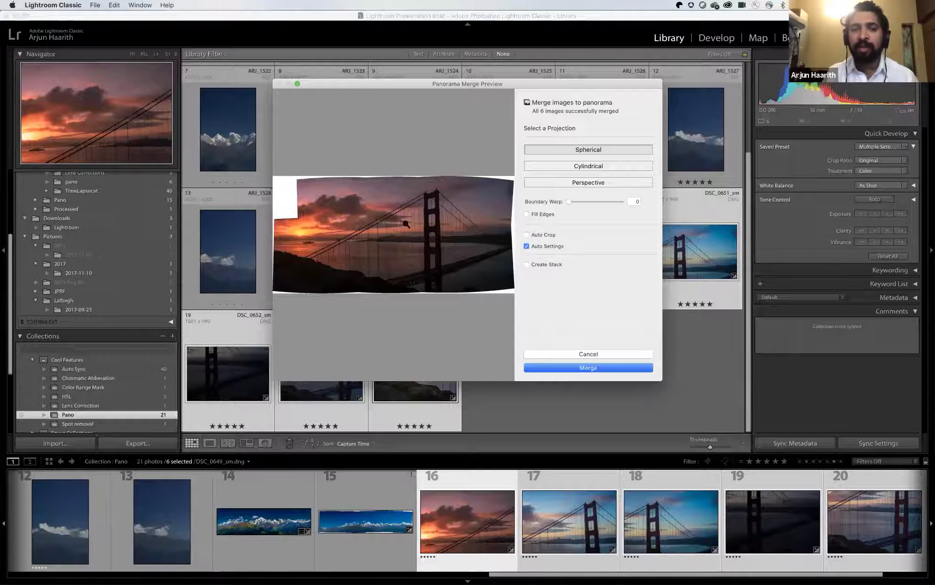
pyautogui.click(537, 214)
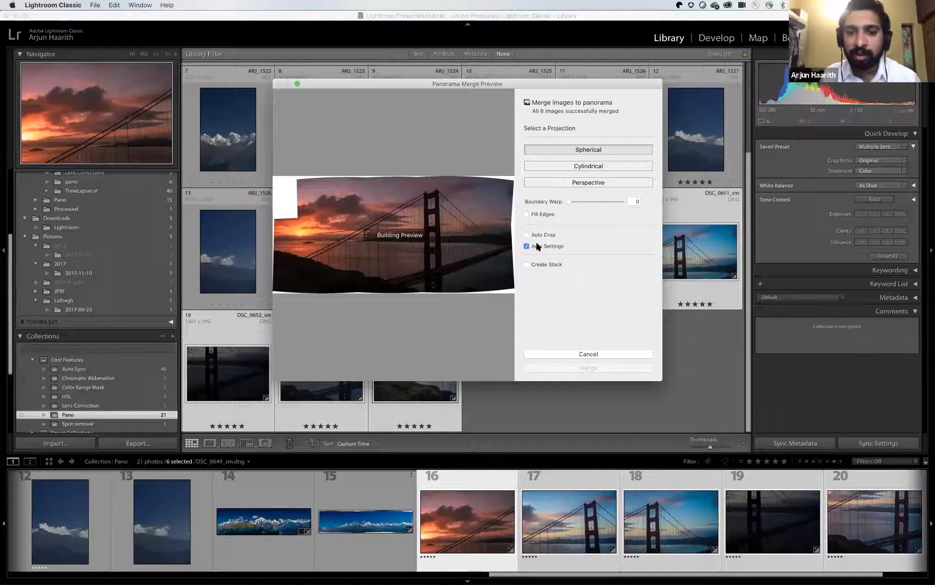
pyautogui.click(536, 235)
pyautogui.click(536, 235)
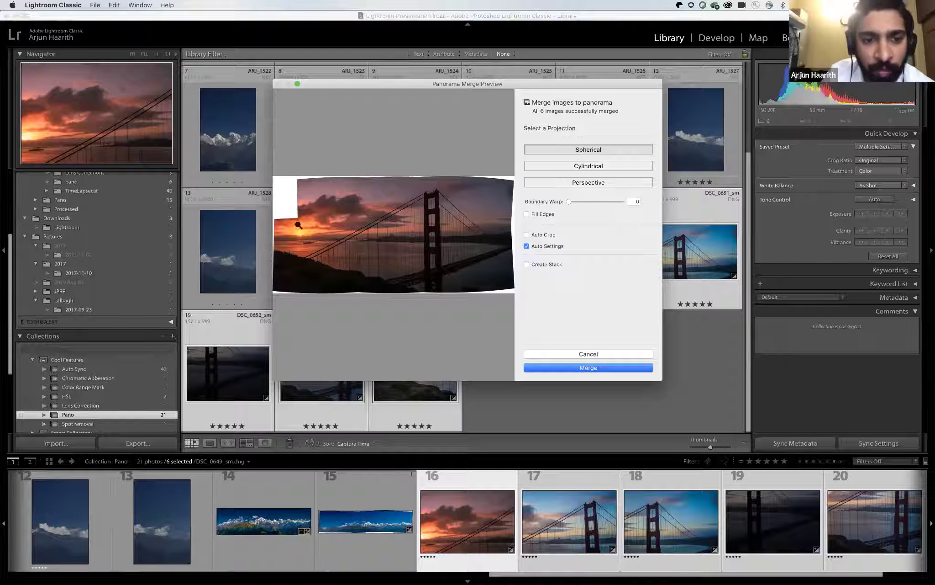
pyautogui.click(540, 235)
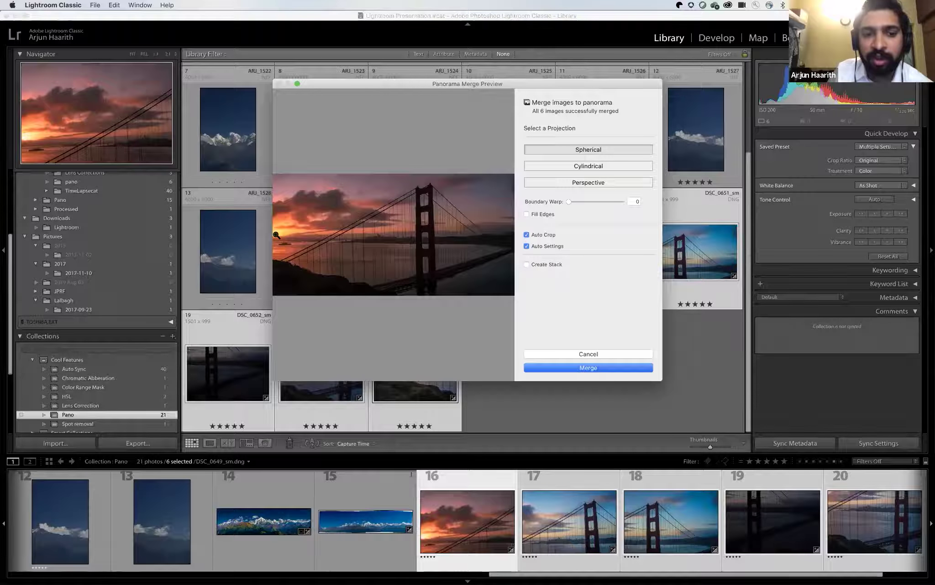
pyautogui.click(550, 235)
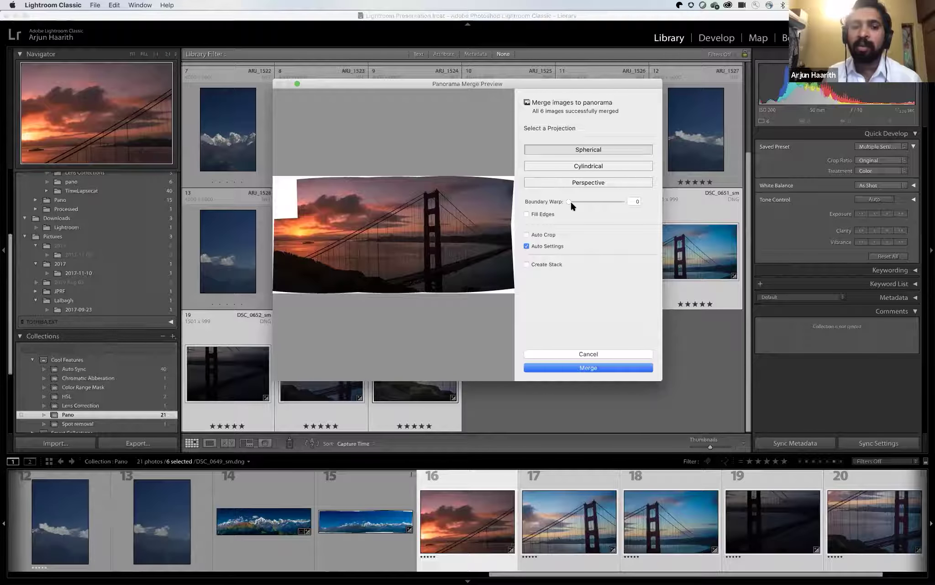
# Try several Boundary Warp values, reset it to 0, and settle on 23.
pyautogui.moveTo(568, 202); pyautogui.dragTo(596, 200)
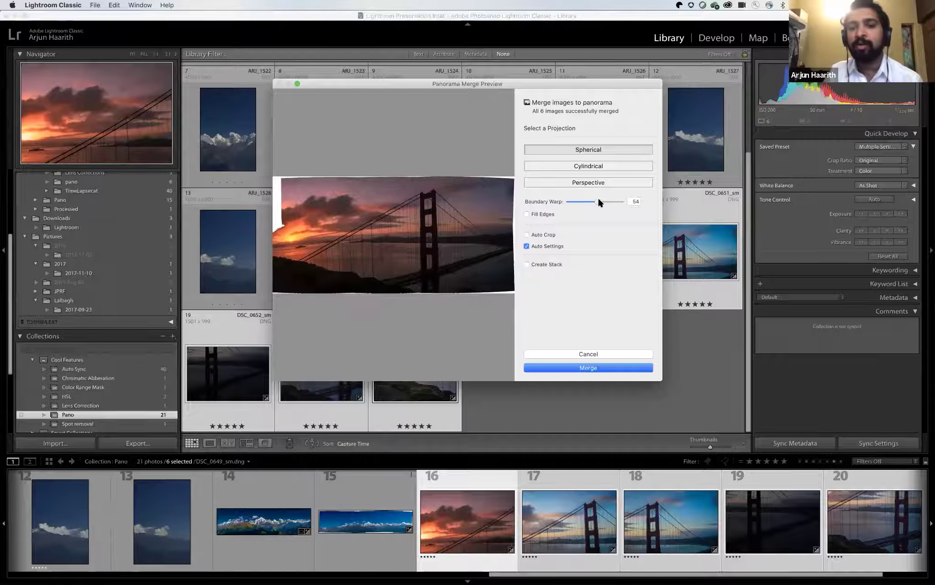
pyautogui.click(597, 201)
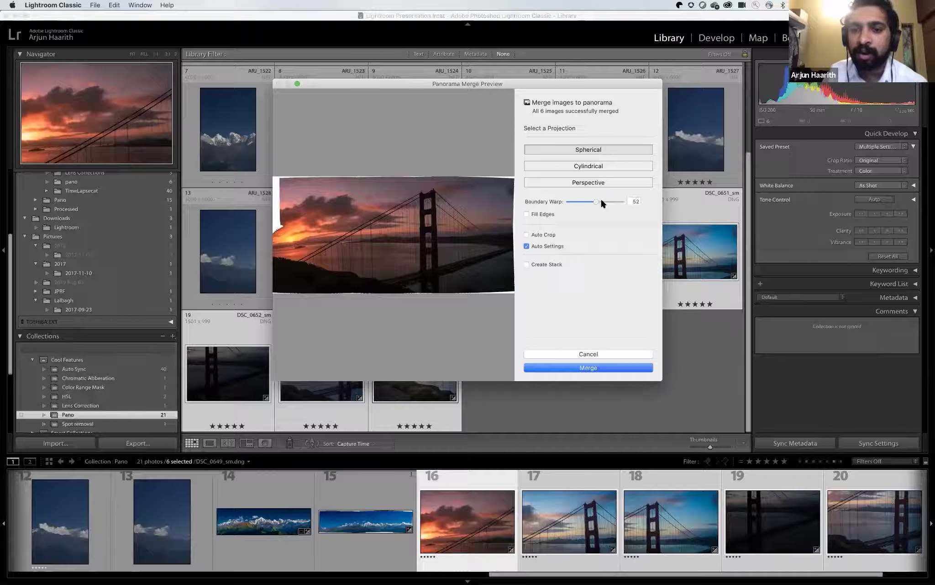
pyautogui.moveTo(610, 201); pyautogui.dragTo(626, 202)
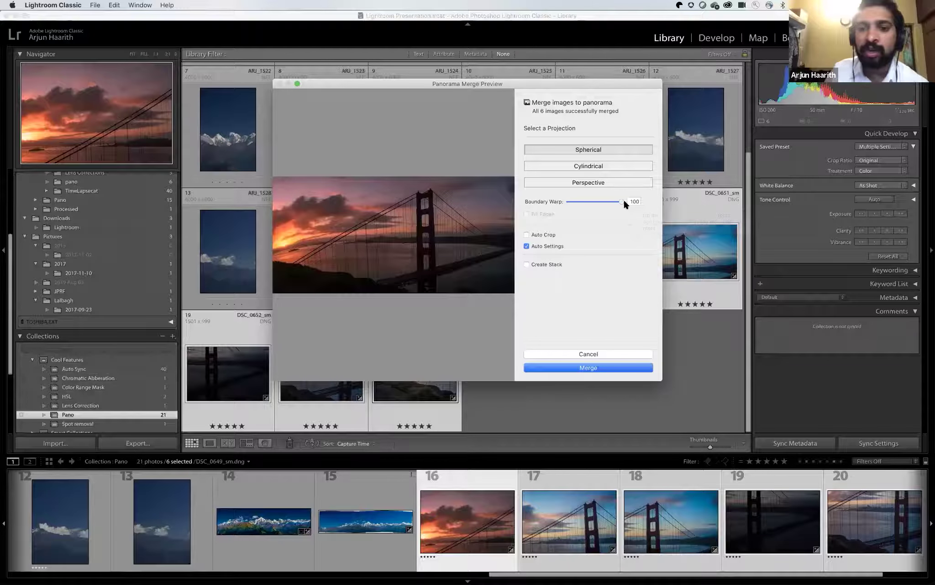
pyautogui.moveTo(621, 202); pyautogui.dragTo(592, 201)
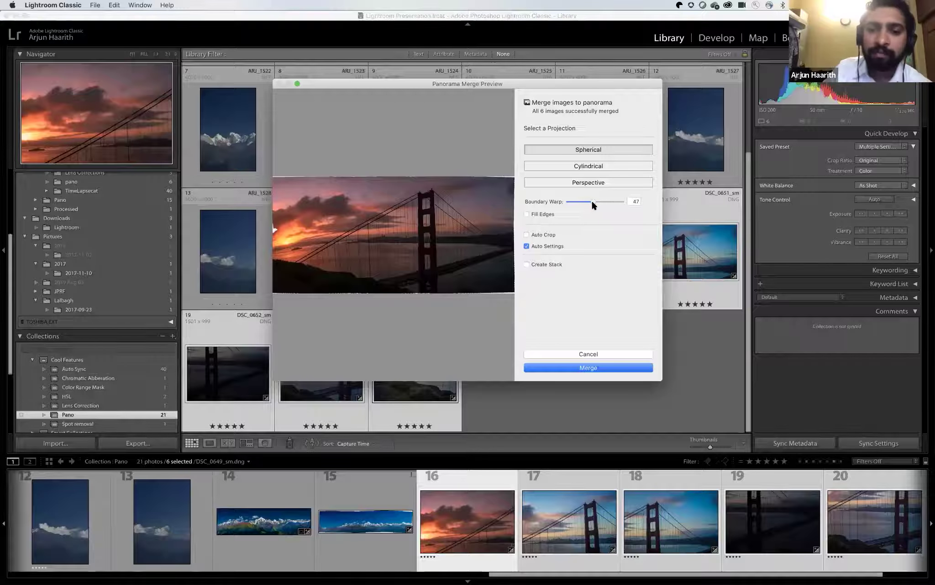
pyautogui.doubleClick(592, 202)
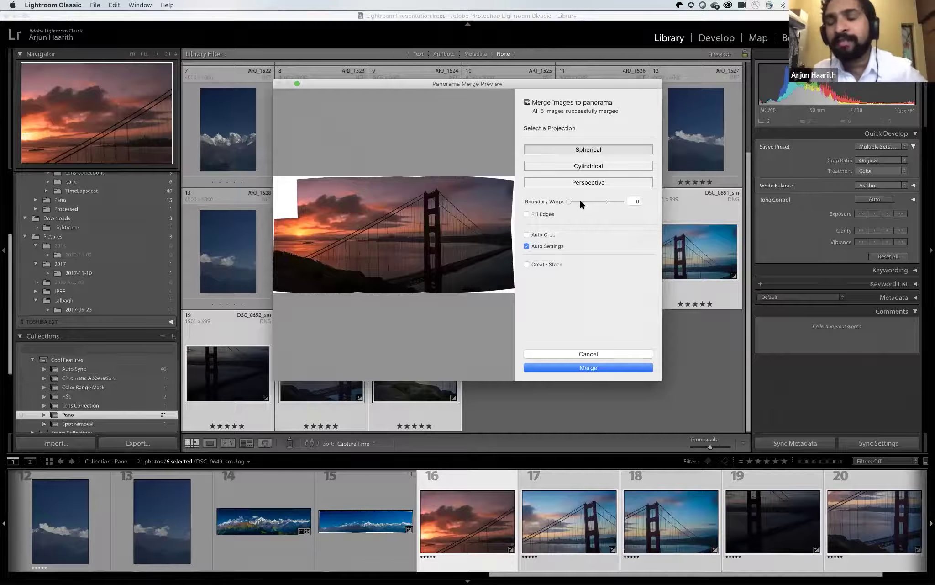
pyautogui.click(580, 202)
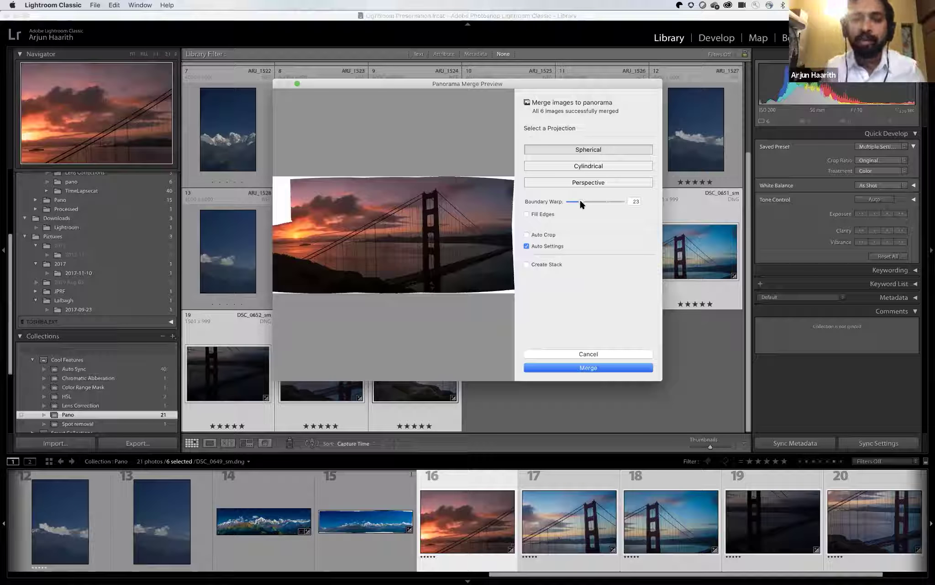
pyautogui.click(548, 215)
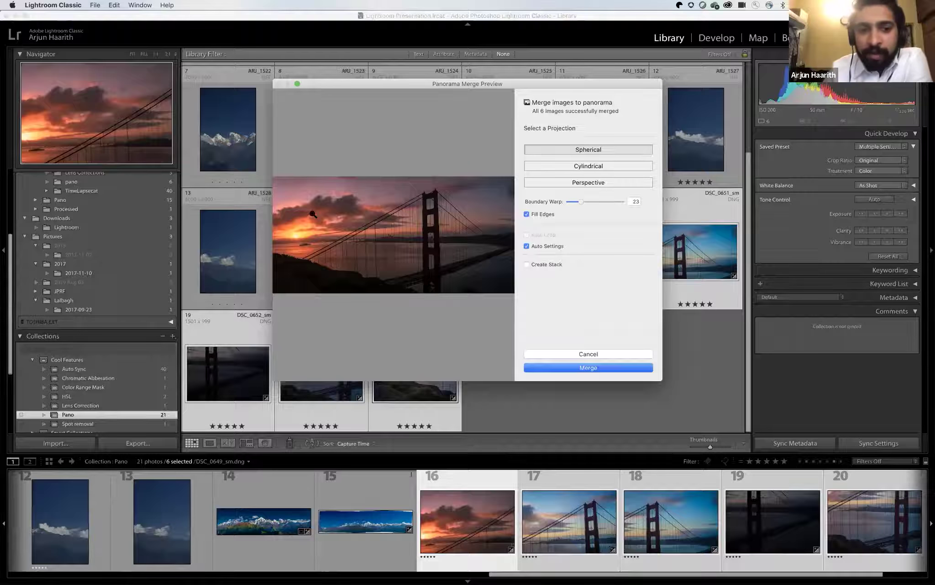
pyautogui.click(539, 214)
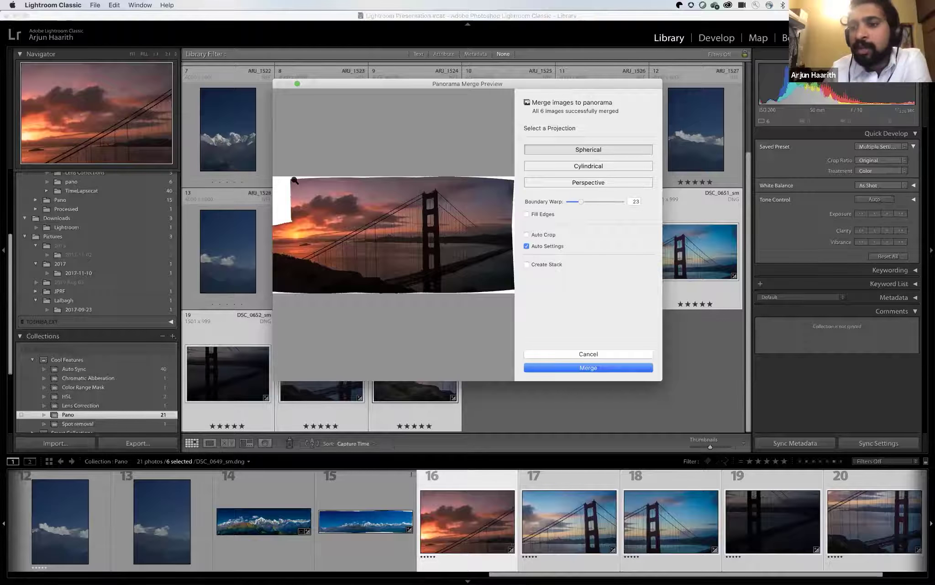
pyautogui.click(533, 214)
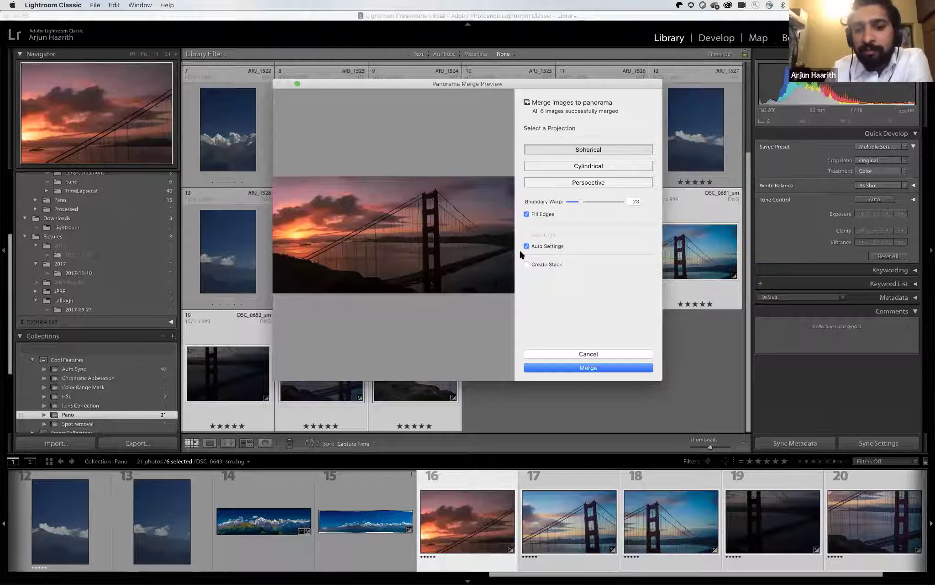
pyautogui.click(543, 214)
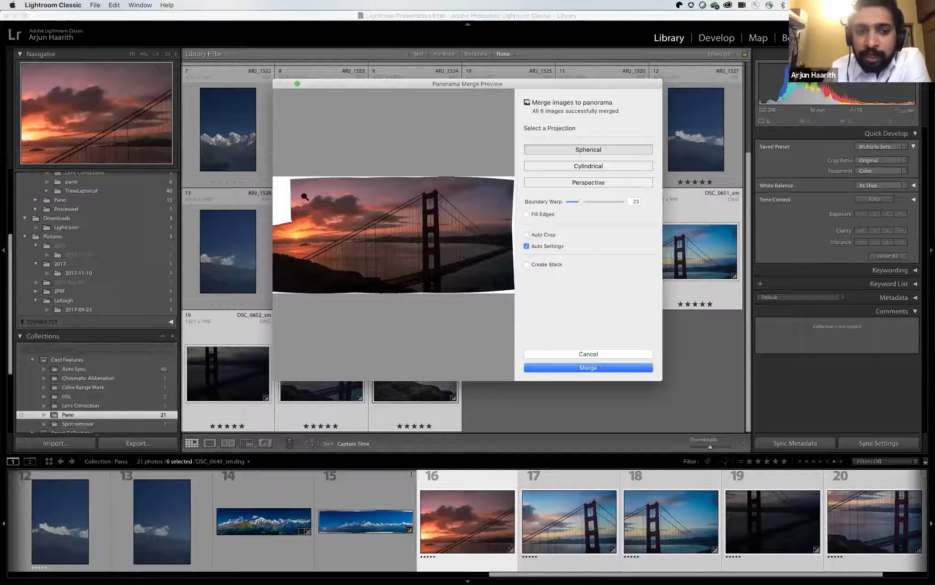
pyautogui.click(542, 214)
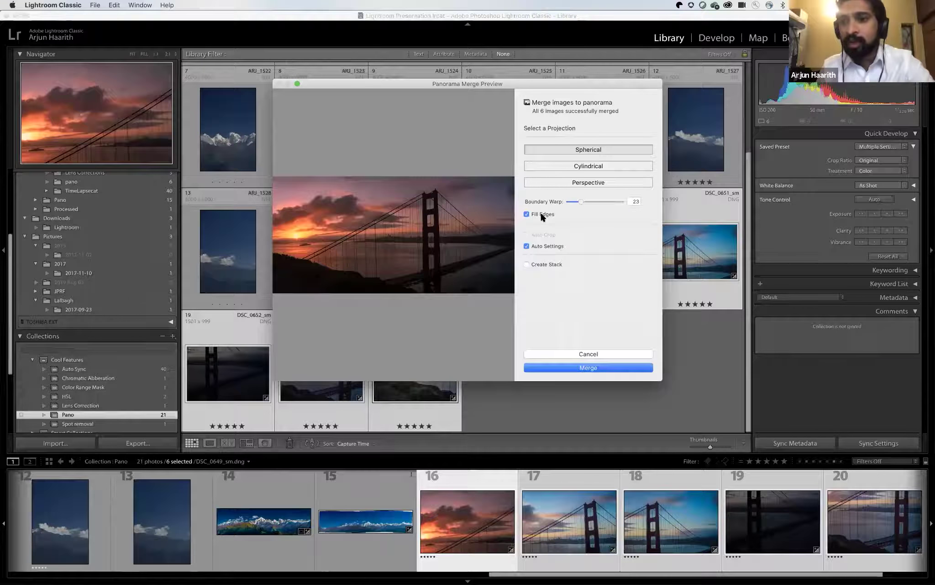
# Cancel the panorama merge and select bridge photos DSC_0651_sm and DSC_0650_sm.
pyautogui.click(567, 356)
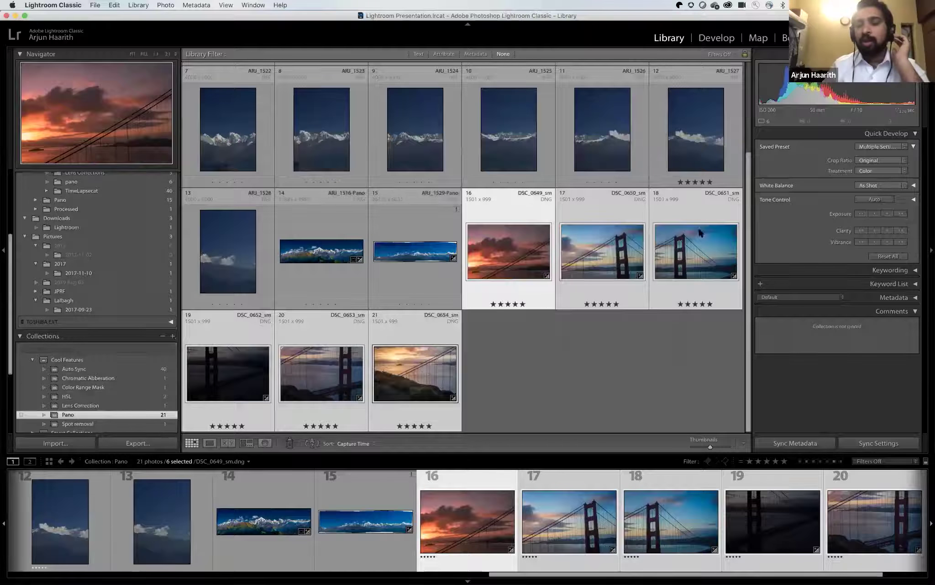
pyautogui.click(508, 335)
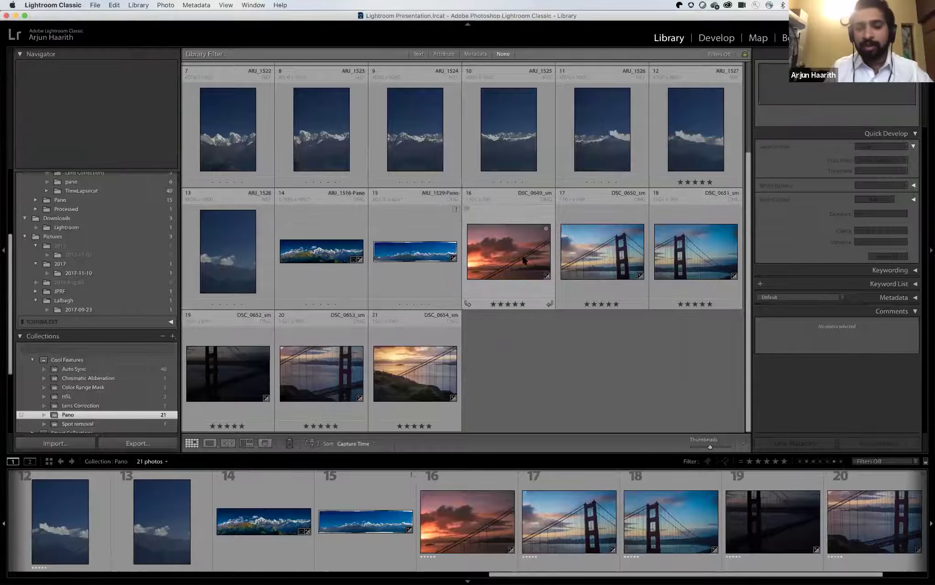
pyautogui.click(687, 254)
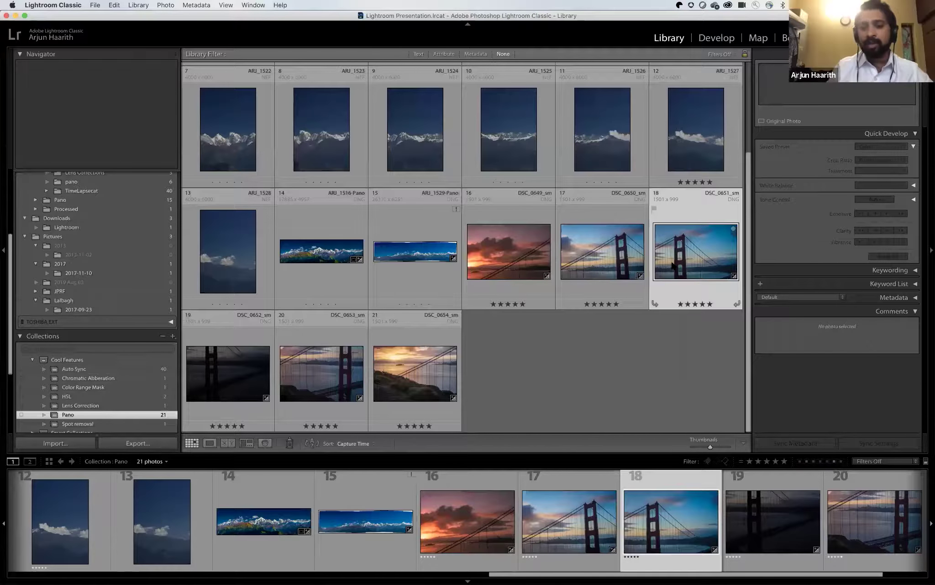
pyautogui.keyDown('super'); pyautogui.click(609, 265); pyautogui.keyUp('super')
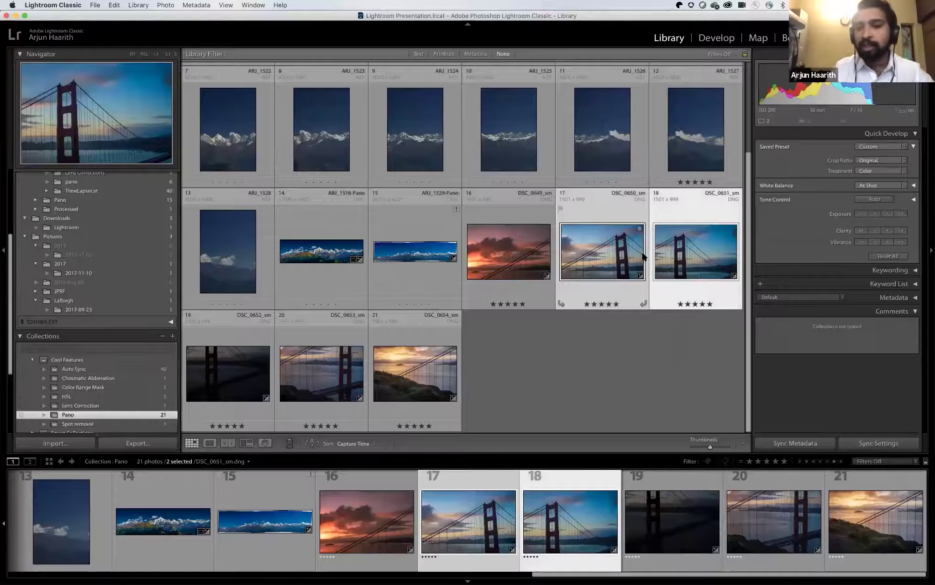
pyautogui.click(603, 252)
# Open an HDR Merge Preview of the two bridge photos, then cancel it.
pyautogui.rightClick(632, 249)
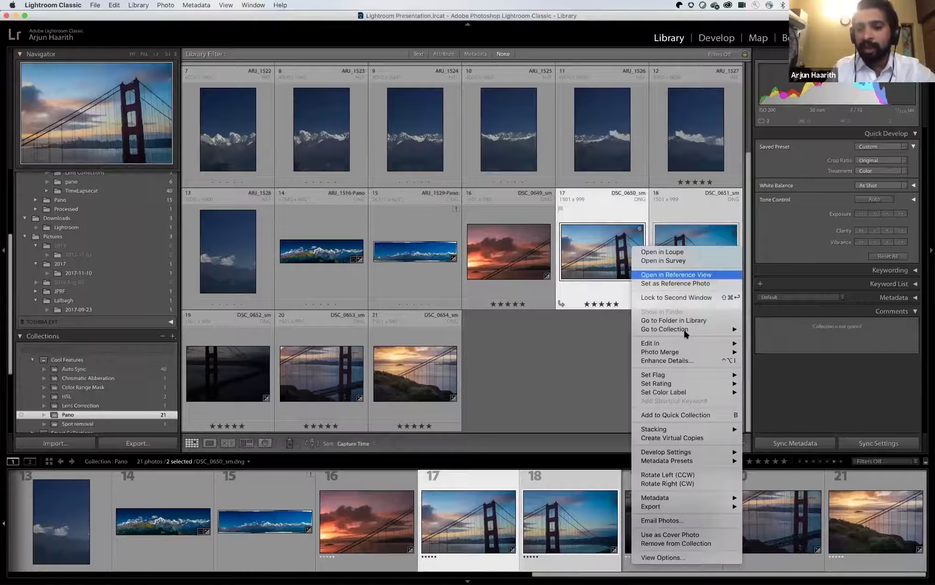
pyautogui.moveTo(687, 351)
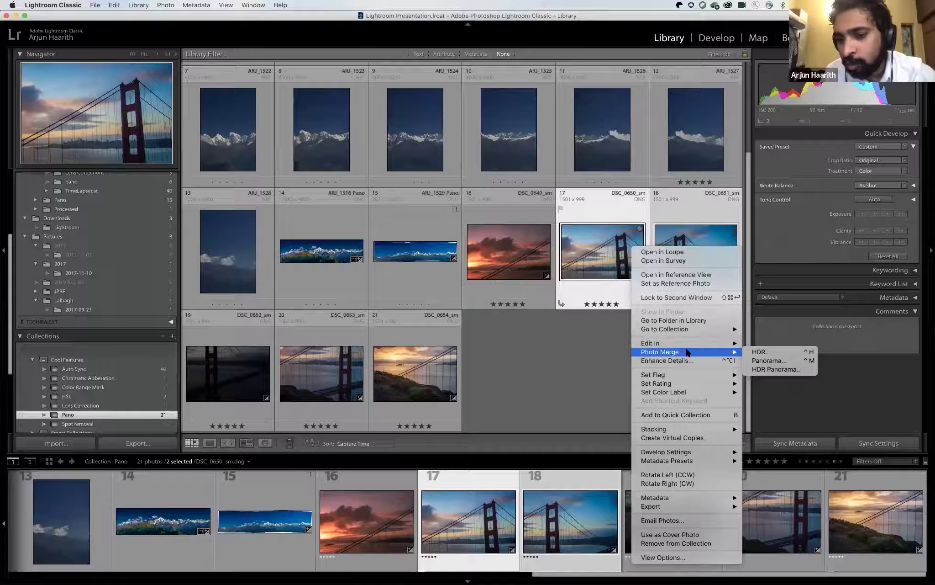
pyautogui.click(608, 325)
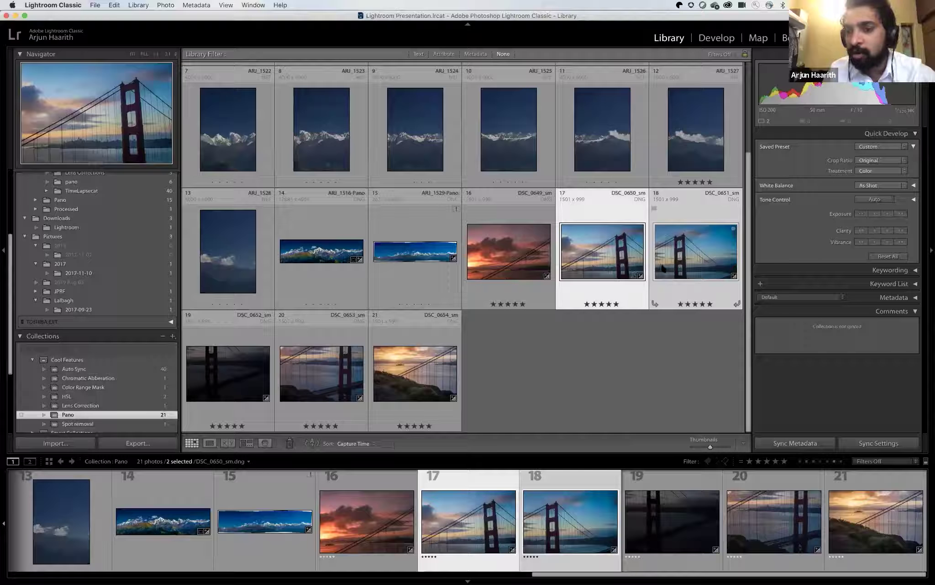
pyautogui.rightClick(633, 261)
pyautogui.moveTo(689, 364)
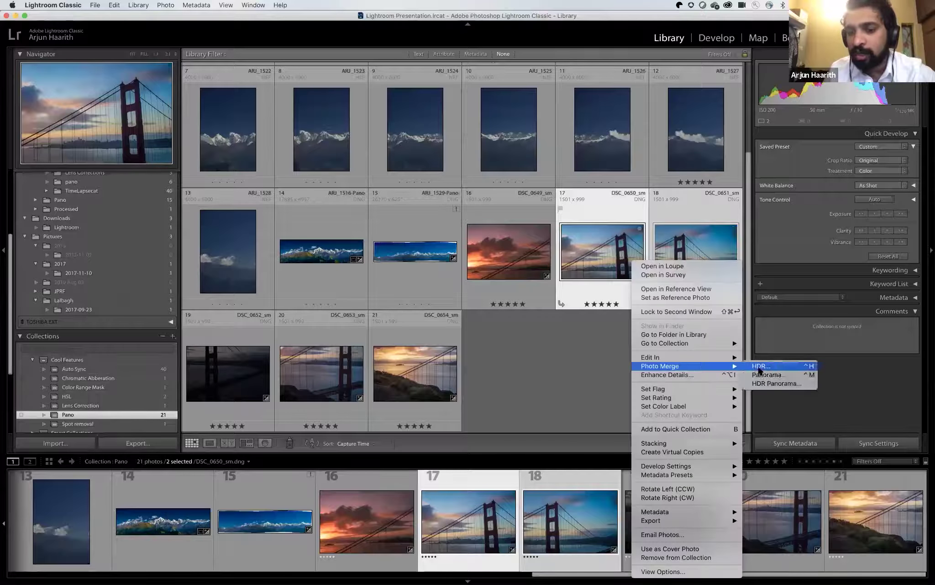
pyautogui.click(760, 367)
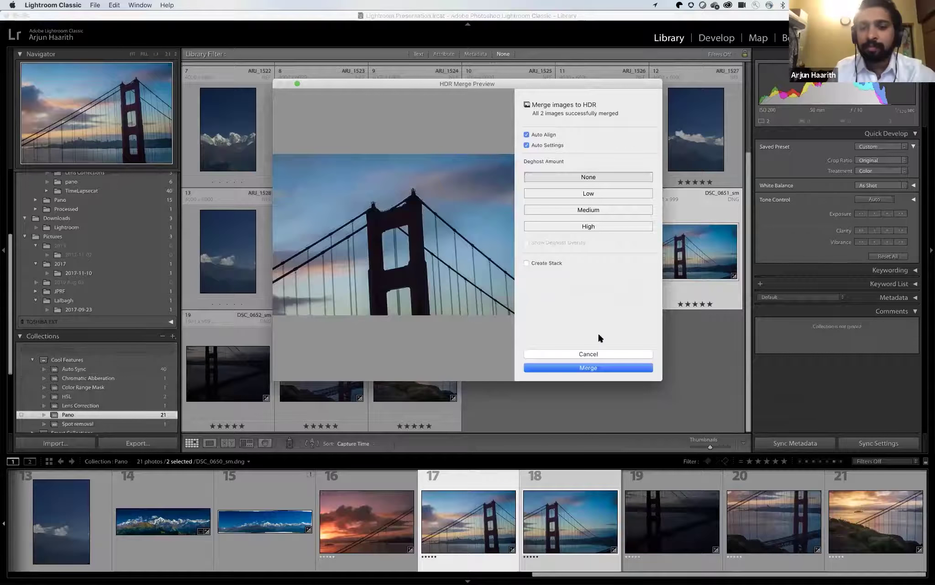
pyautogui.click(601, 353)
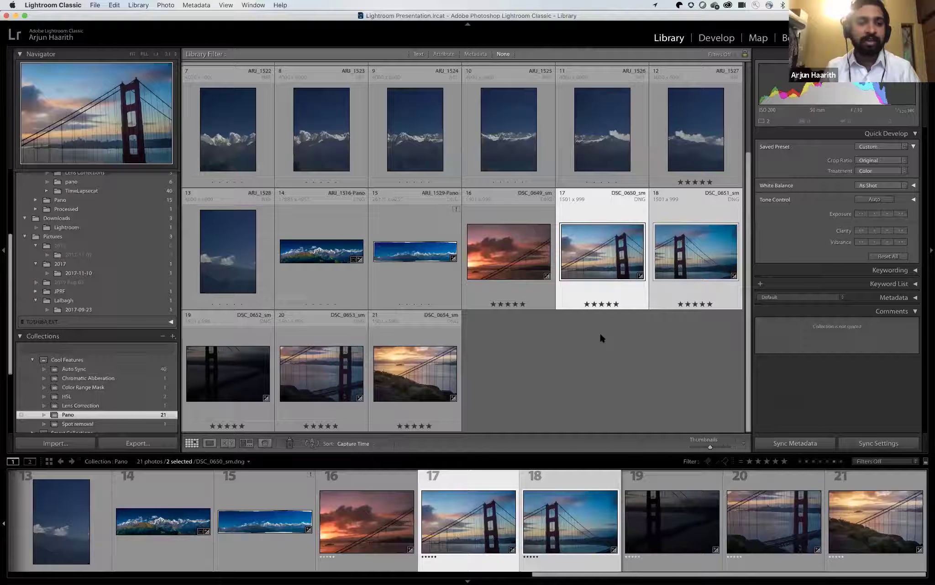
# Switch to Develop, view the Develop Module Shortcuts reference, and return to Library.
pyautogui.click(590, 335)
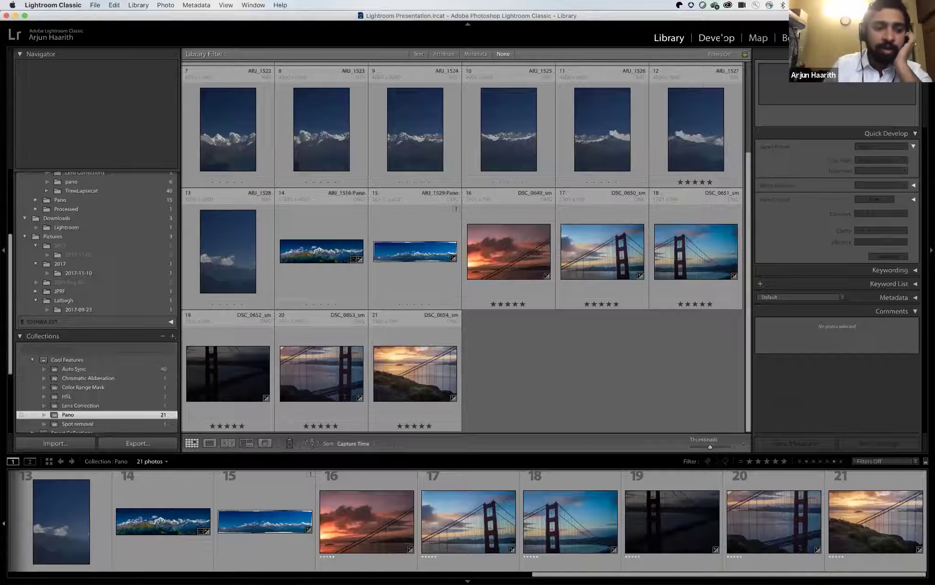
pyautogui.press('d')
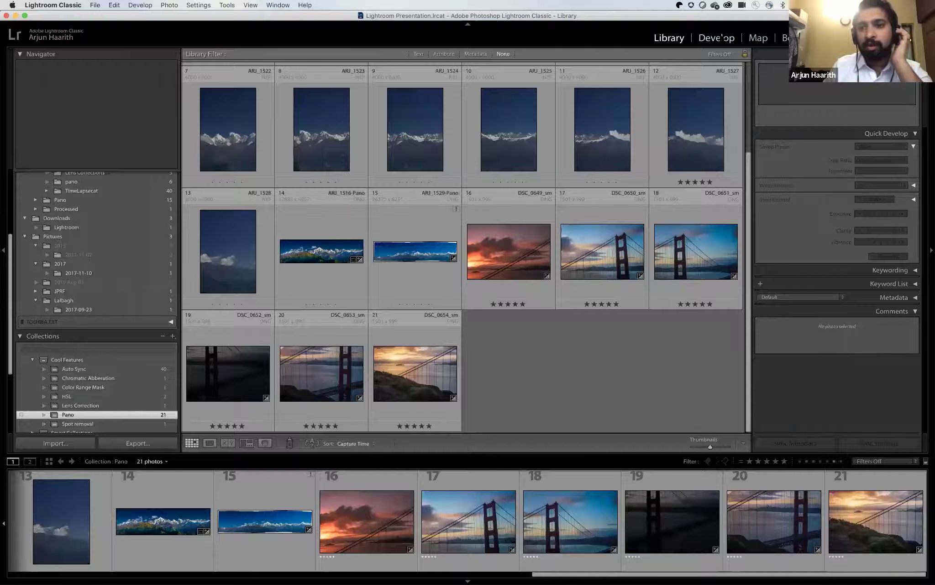
pyautogui.click(304, 5)
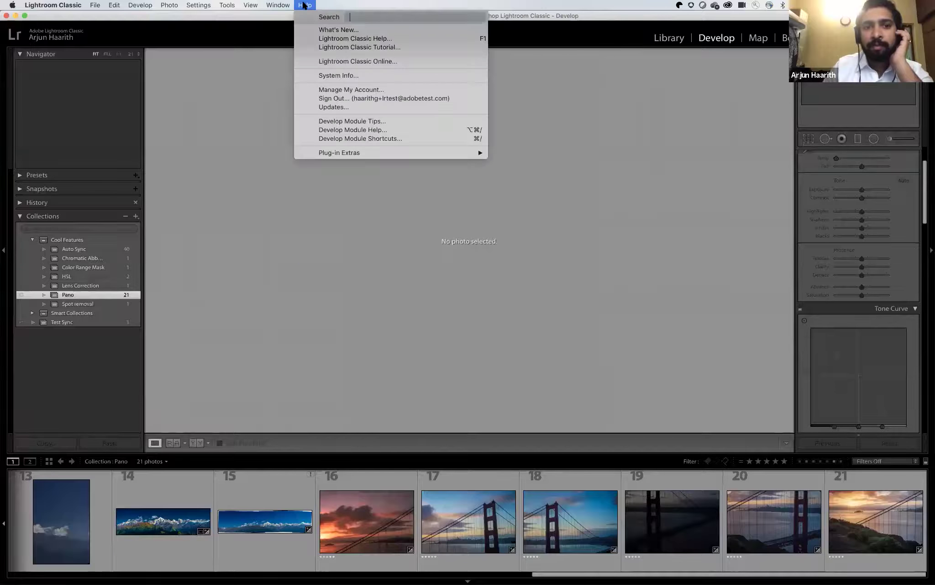
pyautogui.click(384, 138)
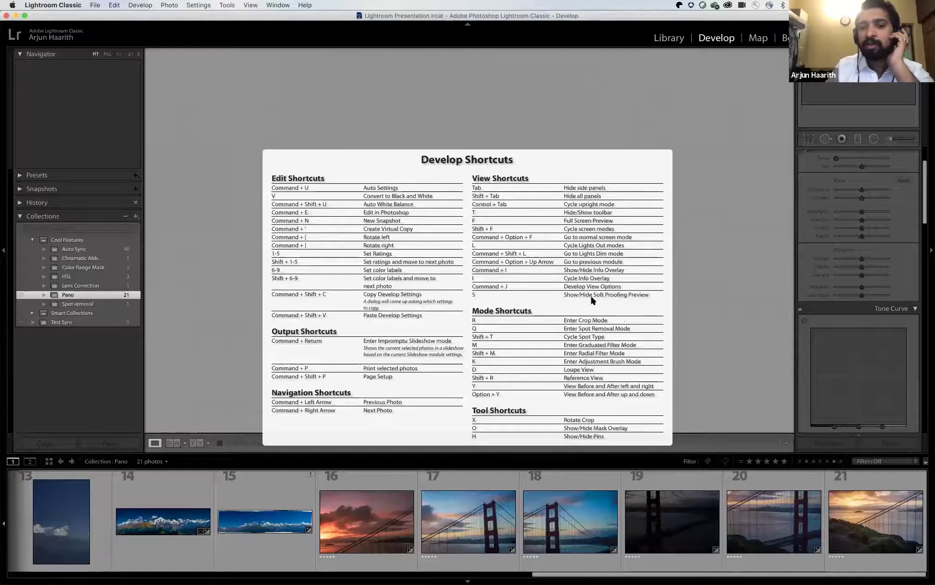
pyautogui.press('e')
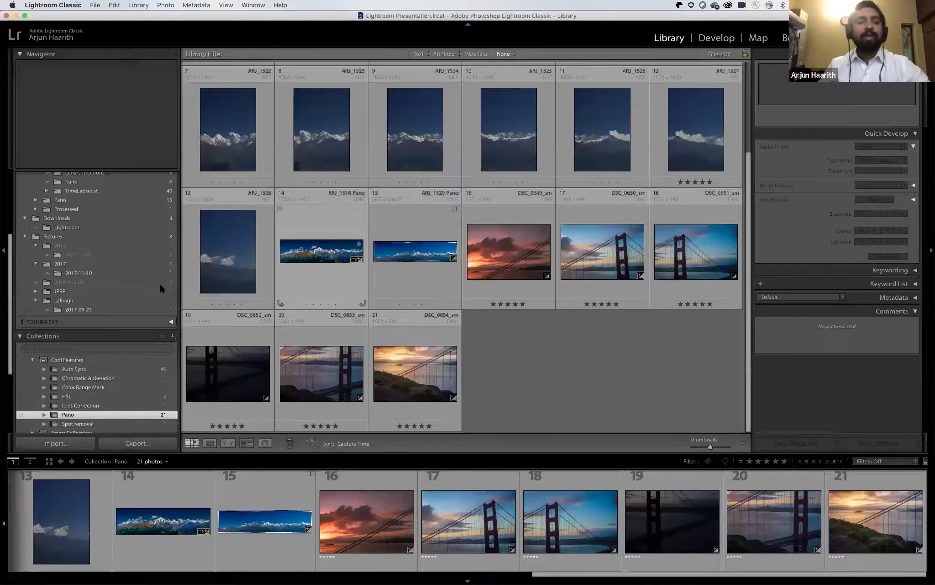
# Open the spider photo from the Spot removal collection in Develop.
pyautogui.scroll(-2, 87, 345)
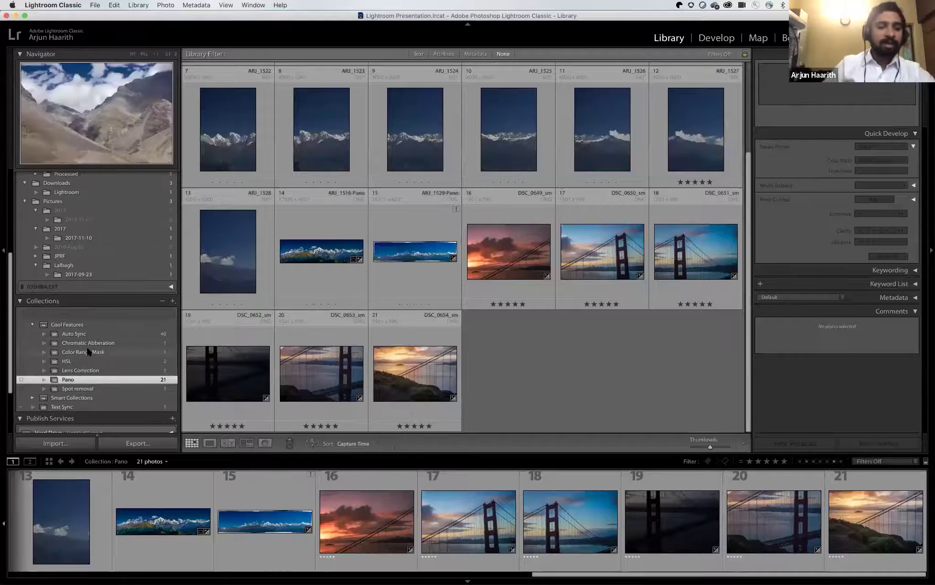
pyautogui.click(144, 388)
pyautogui.press('d')
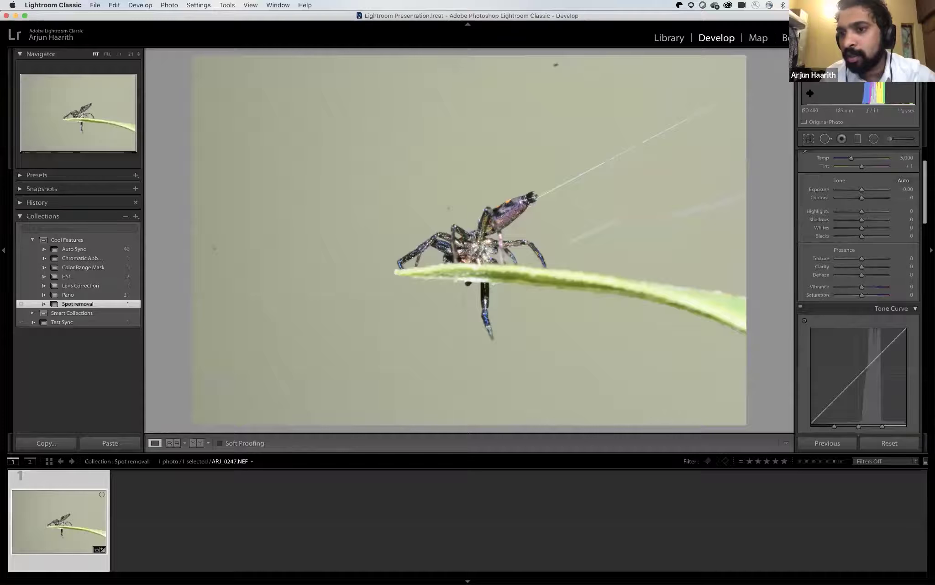
# Heal three specks near the top and left background, moving one heal source to cleaner background.
pyautogui.click(824, 138)
pyautogui.click(825, 138)
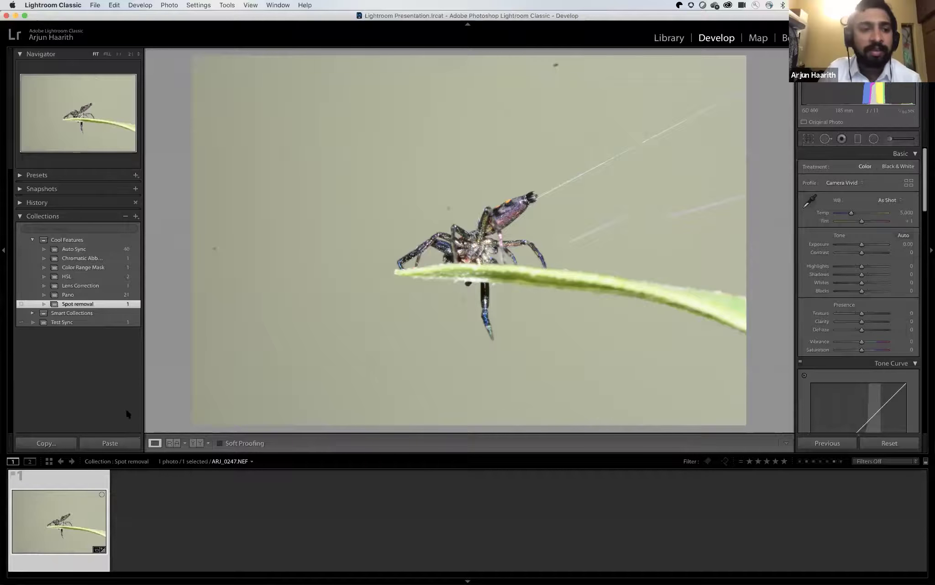
pyautogui.click(826, 138)
pyautogui.click(556, 63)
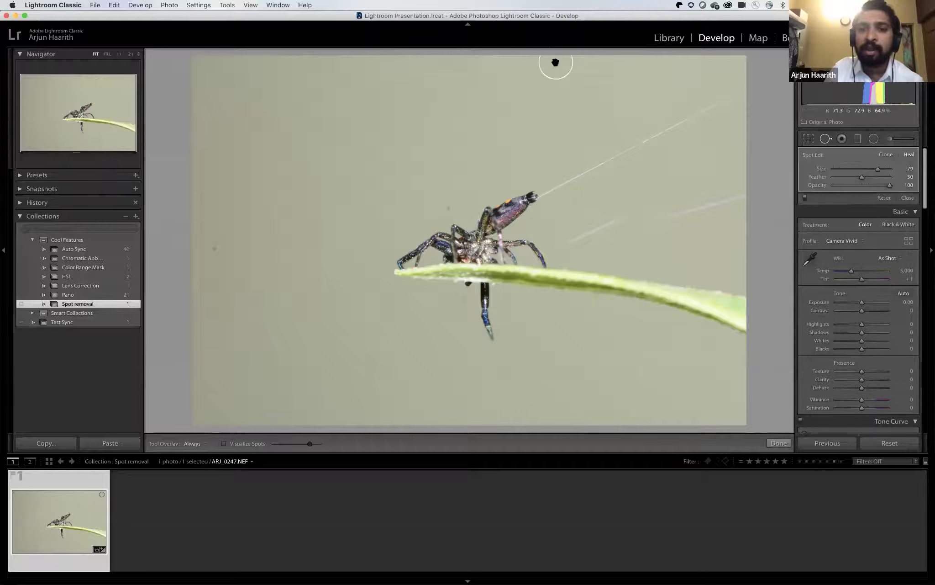
pyautogui.click(500, 107)
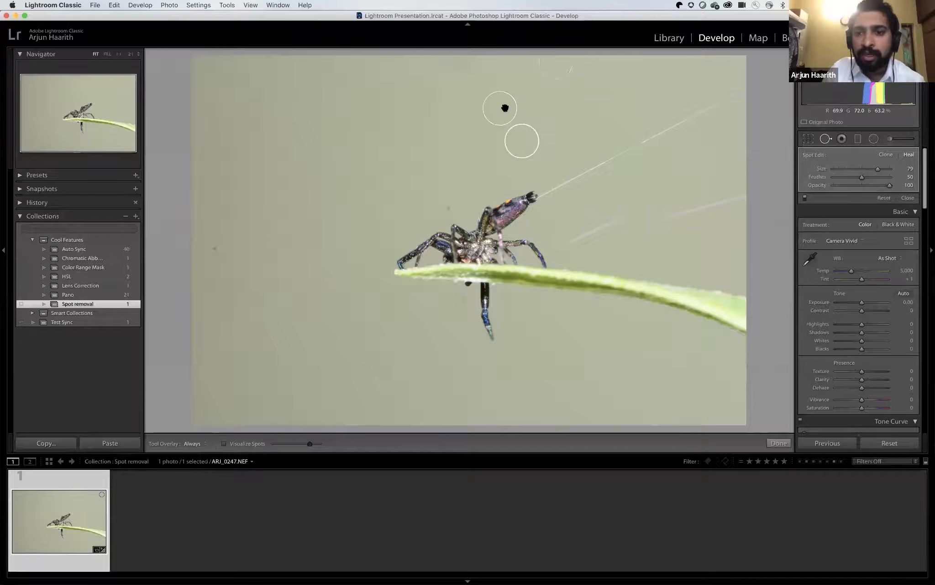
pyautogui.click(214, 245)
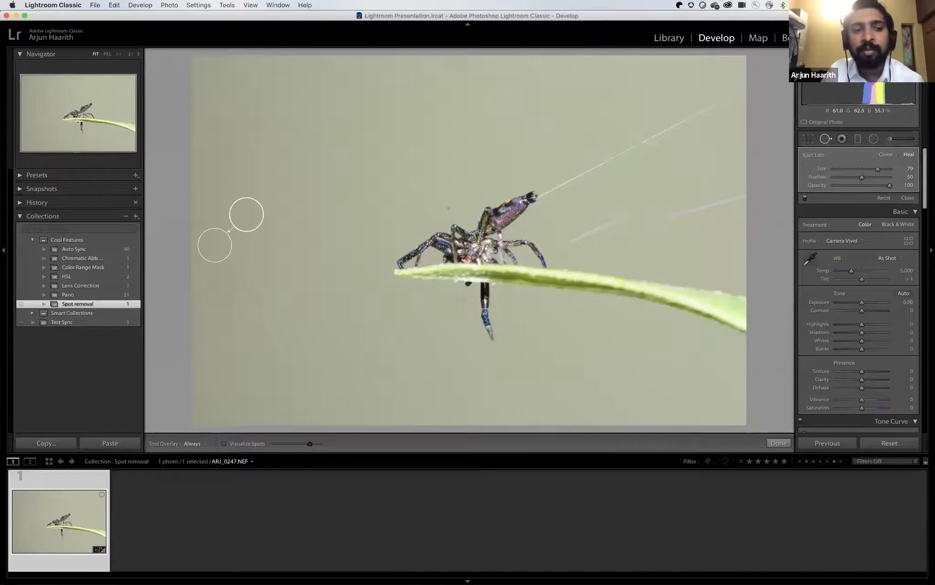
pyautogui.moveTo(241, 209); pyautogui.dragTo(204, 191)
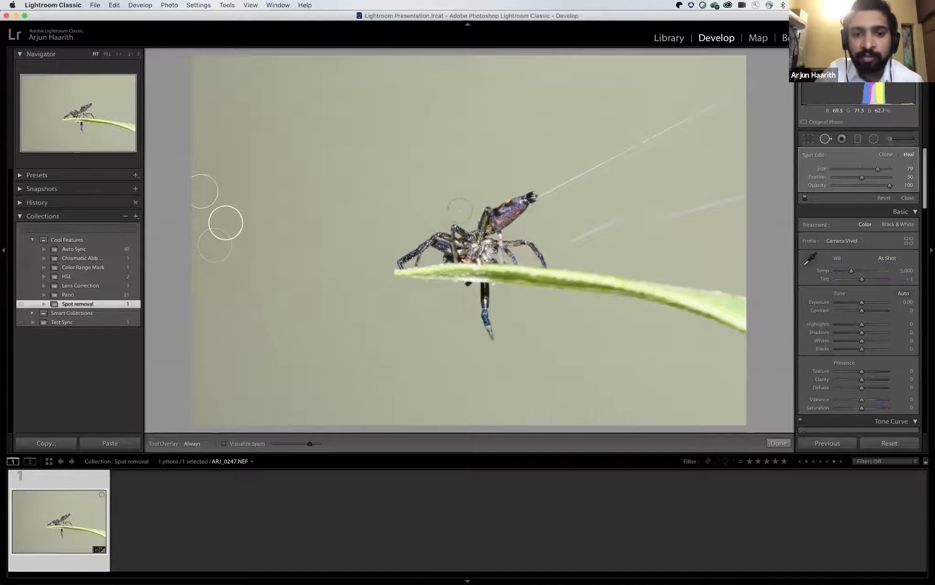
# Delete the heal spot placed on the spider's body, then turn on Visualize Spots.
pyautogui.click(452, 208)
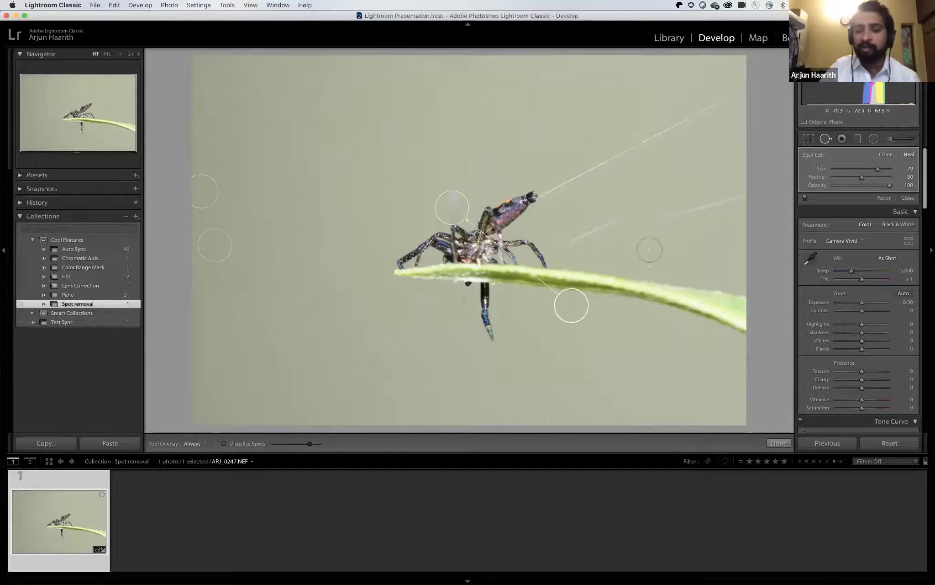
pyautogui.press('Delete')
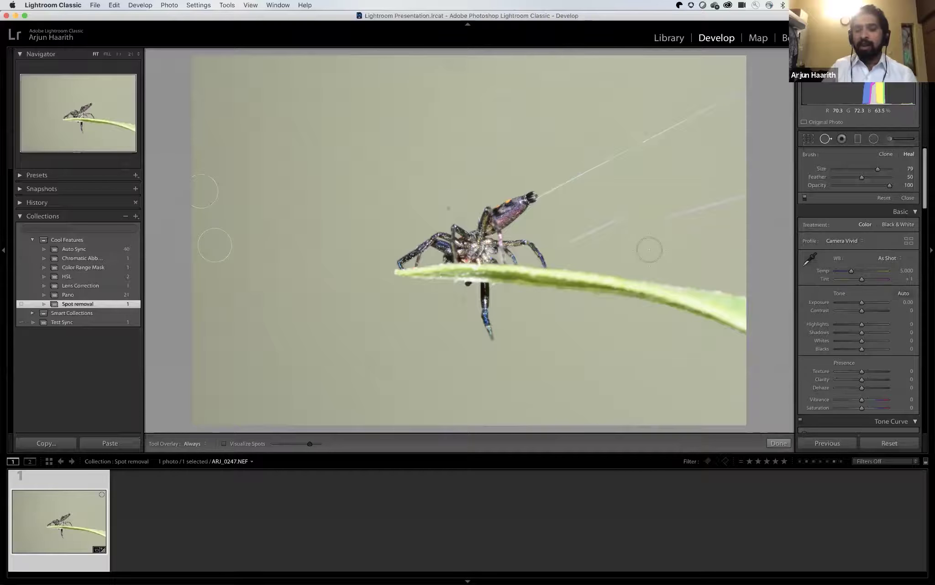
pyautogui.press('q')
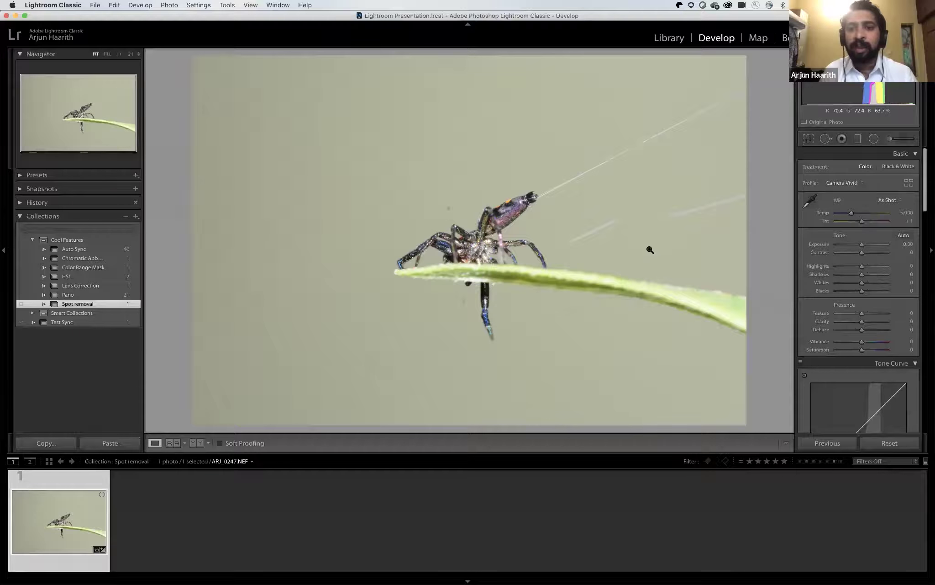
pyautogui.click(826, 139)
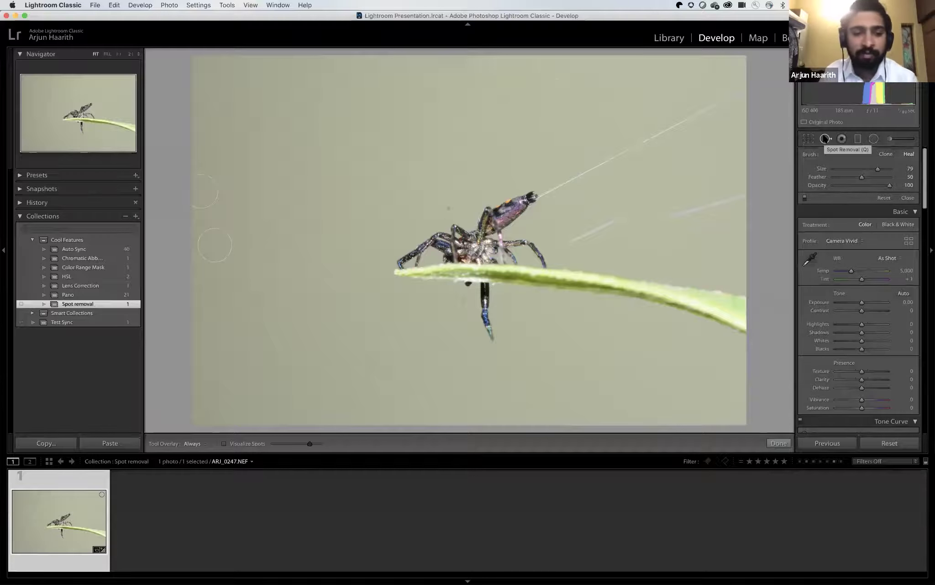
pyautogui.click(246, 444)
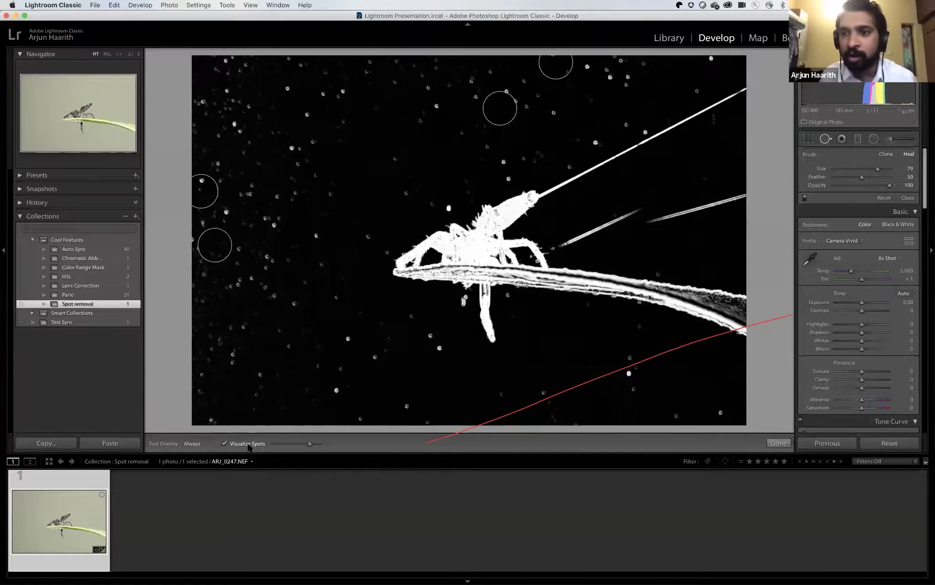
# Toggle the Spot Removal tool and Visualize Spots off and back on.
pyautogui.click(826, 139)
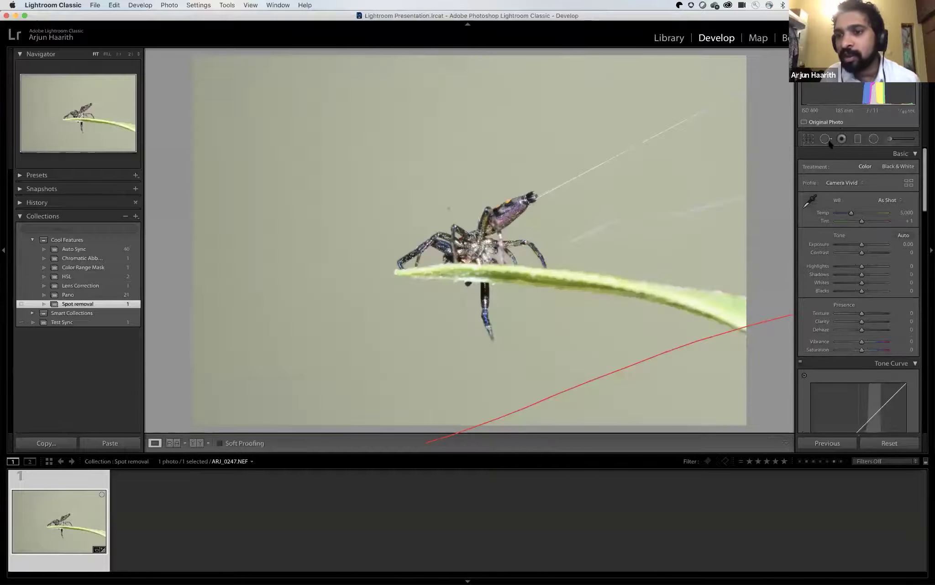
pyautogui.click(825, 139)
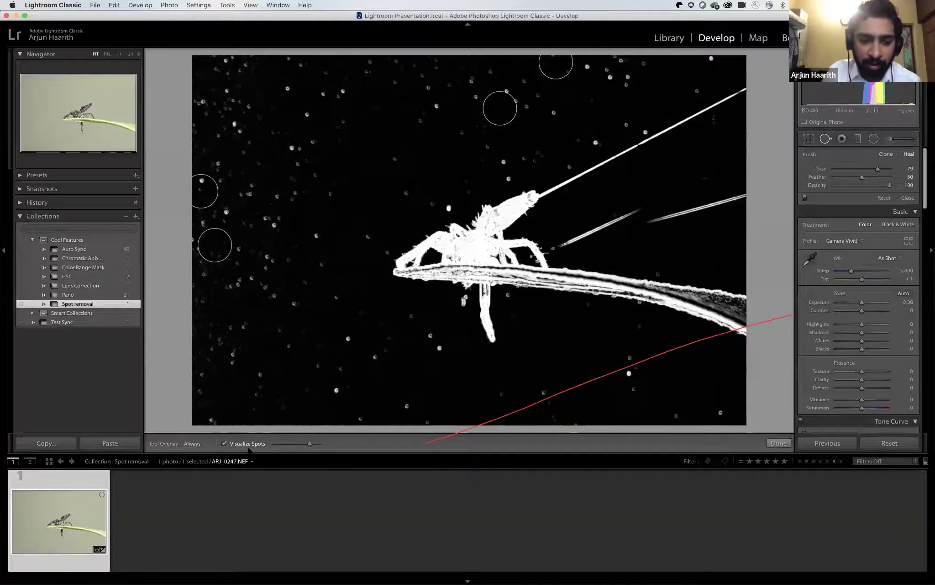
pyautogui.click(252, 444)
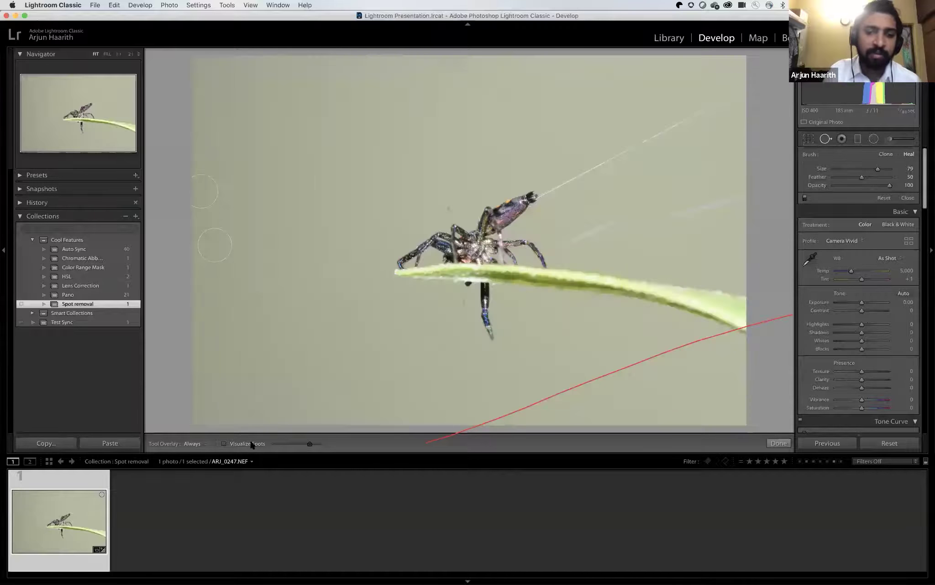
pyautogui.click(252, 443)
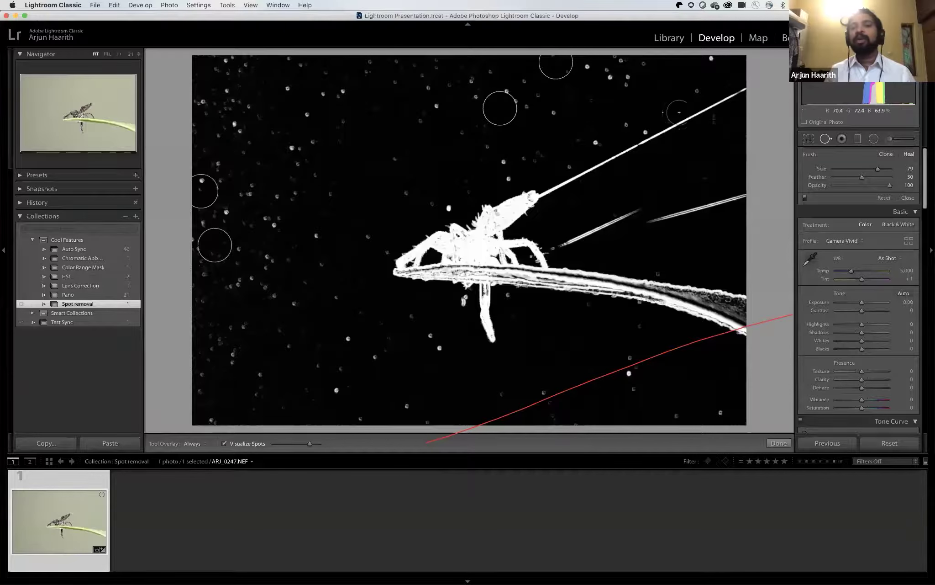
pyautogui.click(824, 138)
pyautogui.click(824, 138)
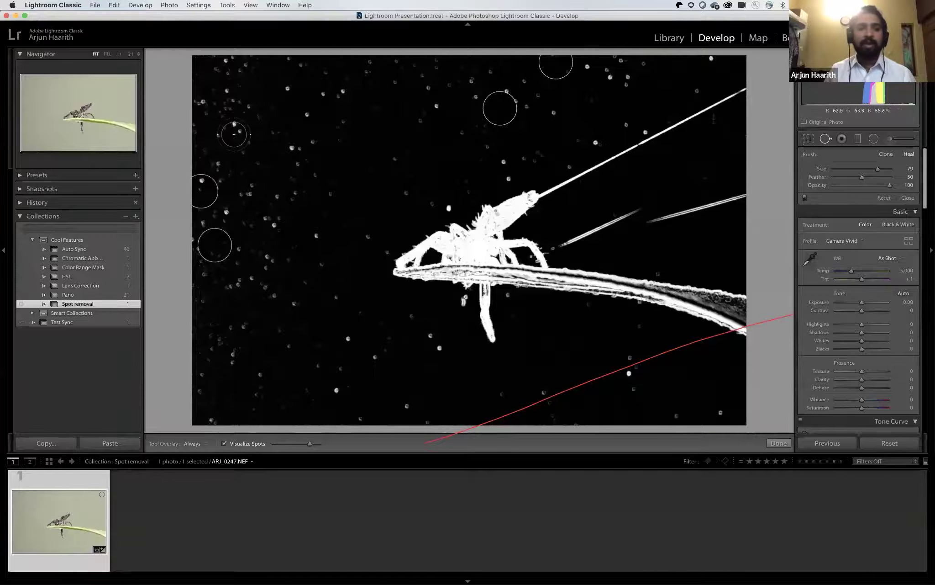
# Heal three more background dust specks, then Reset the photo to clear all spots.
pyautogui.click(314, 172)
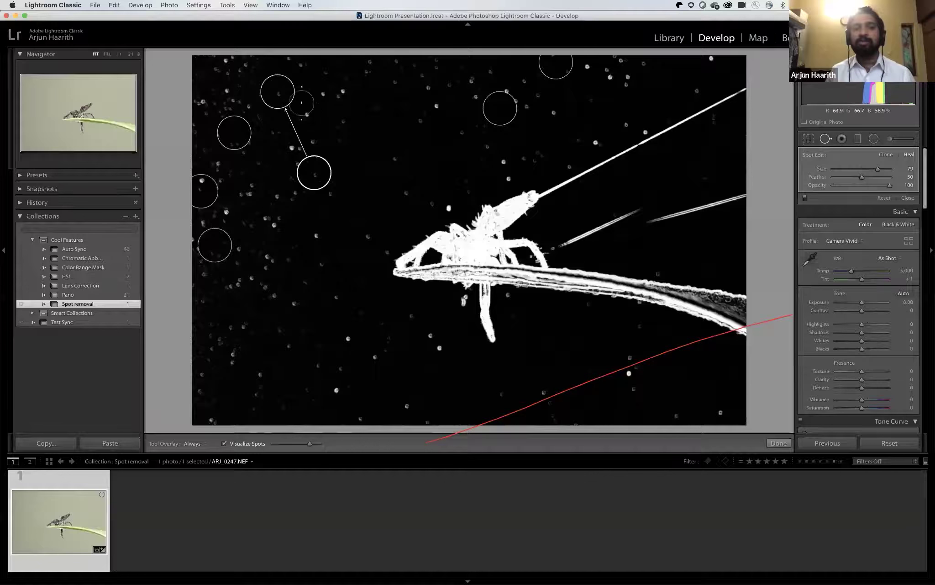
pyautogui.click(306, 110)
pyautogui.click(350, 125)
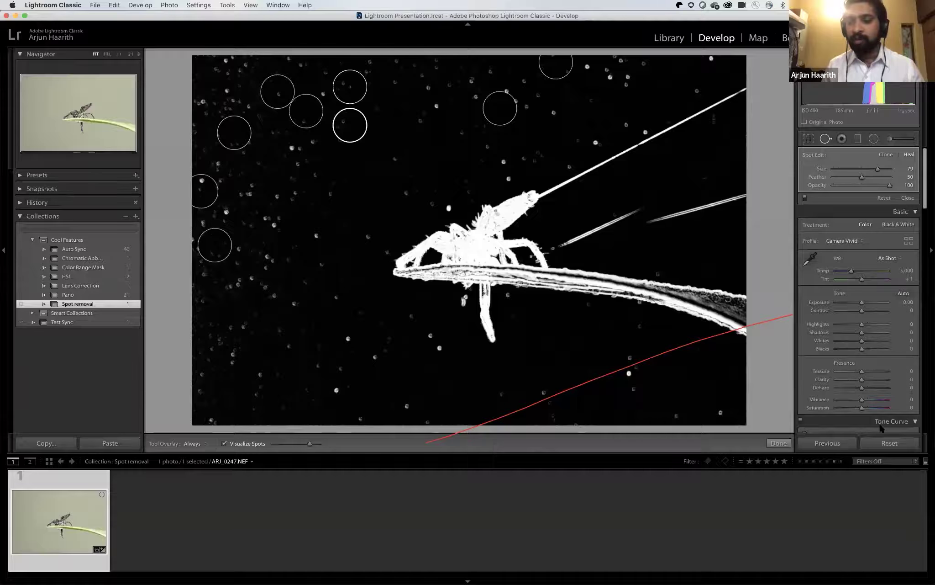
pyautogui.click(890, 443)
# Show All Photographs (76) in the Library grid and open teeth_thumb in Develop.
pyautogui.press('g')
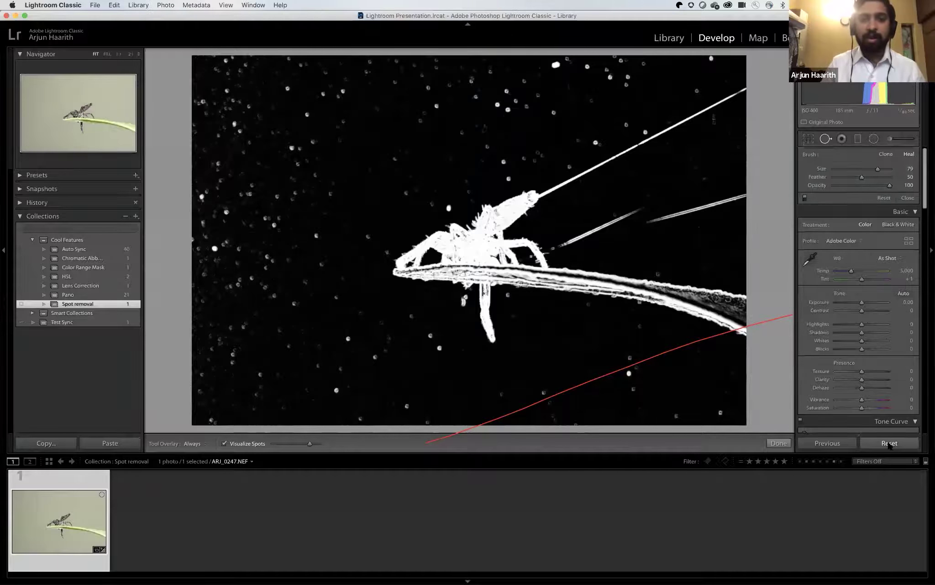
pyautogui.scroll(10, 133, 244)
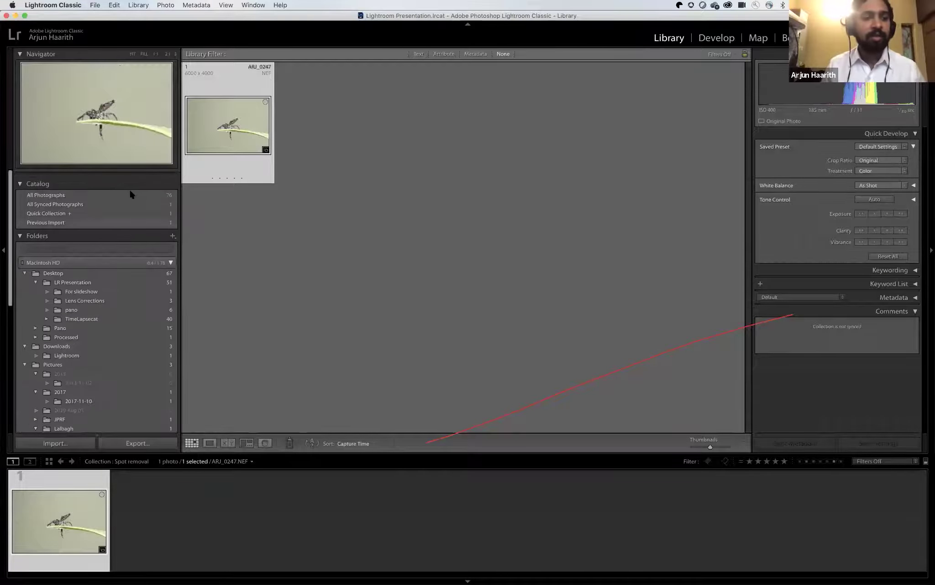
pyautogui.click(122, 186)
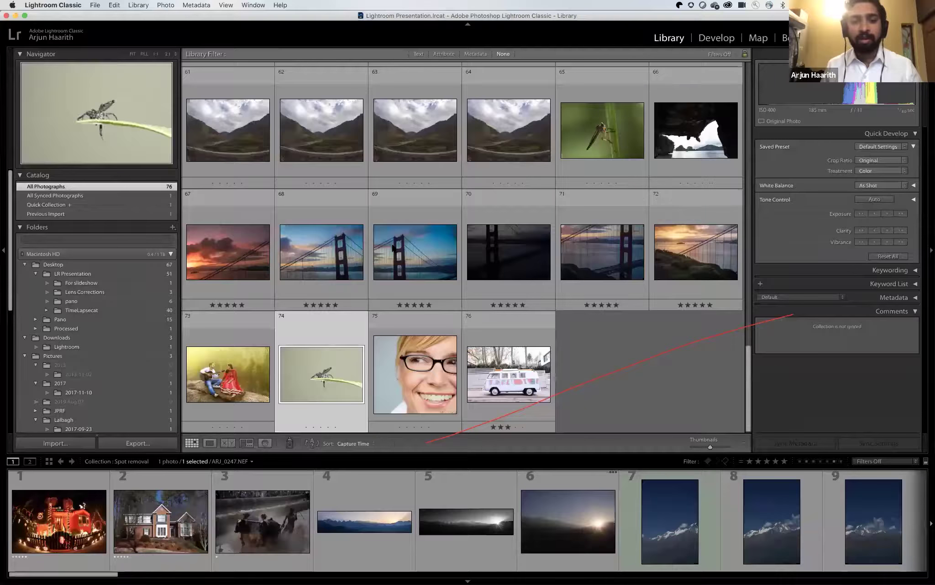
pyautogui.doubleClick(415, 370)
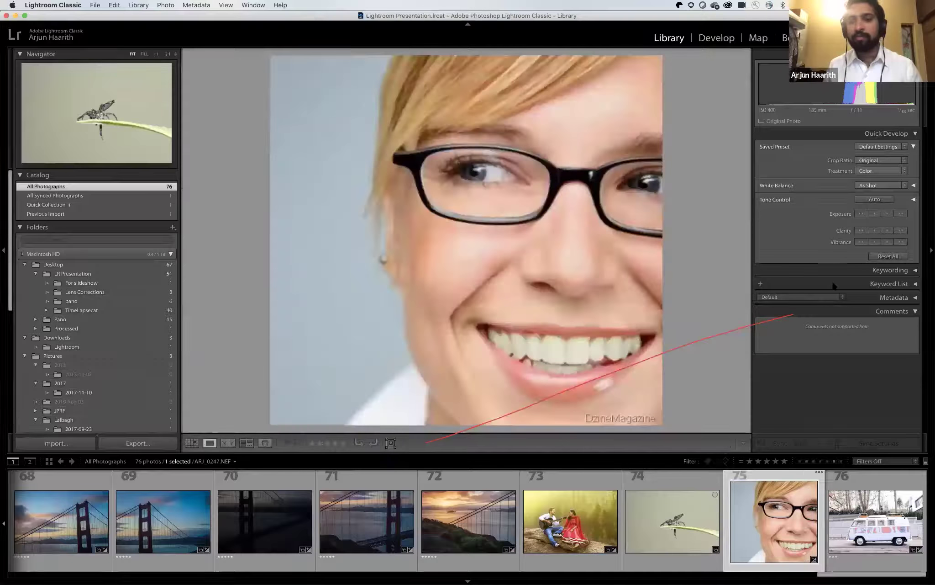
pyautogui.press('d')
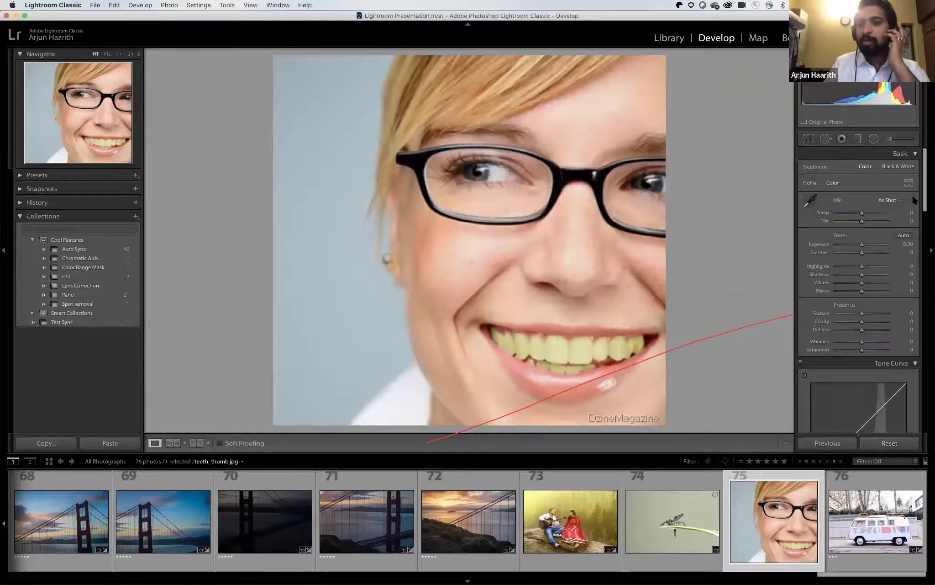
# Paint a small Adjustment Brush mask over the teeth and apply the Teeth Whitening effect.
pyautogui.click(890, 139)
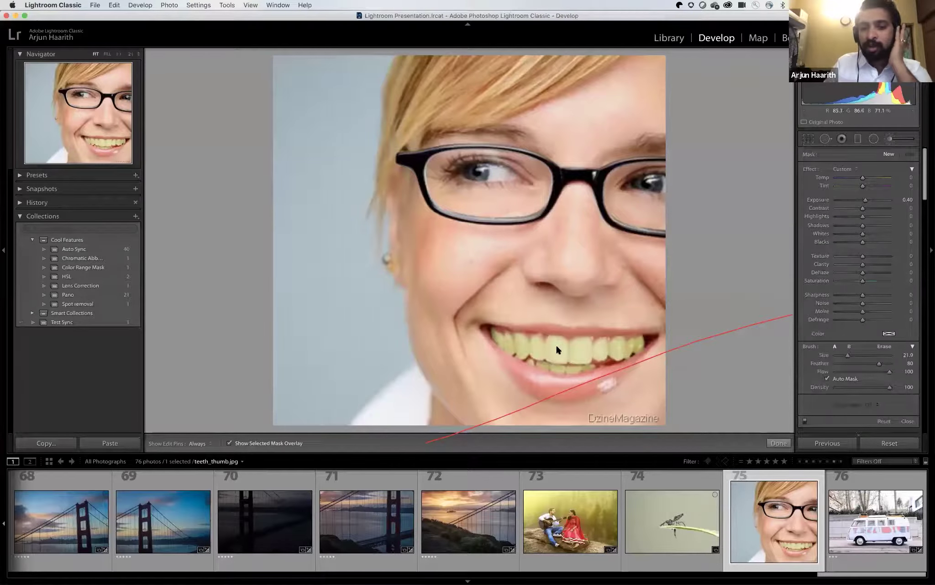
pyautogui.press('h')
pyautogui.press('[')
pyautogui.press('[')
pyautogui.press('[')
pyautogui.moveTo(557, 346)
pyautogui.mouseDown()
pyautogui.moveTo(497, 336)
pyautogui.moveTo(569, 352)
pyautogui.moveTo(637, 345)
pyautogui.moveTo(585, 365)
pyautogui.moveTo(539, 366)
pyautogui.moveTo(571, 369)
pyautogui.mouseUp()
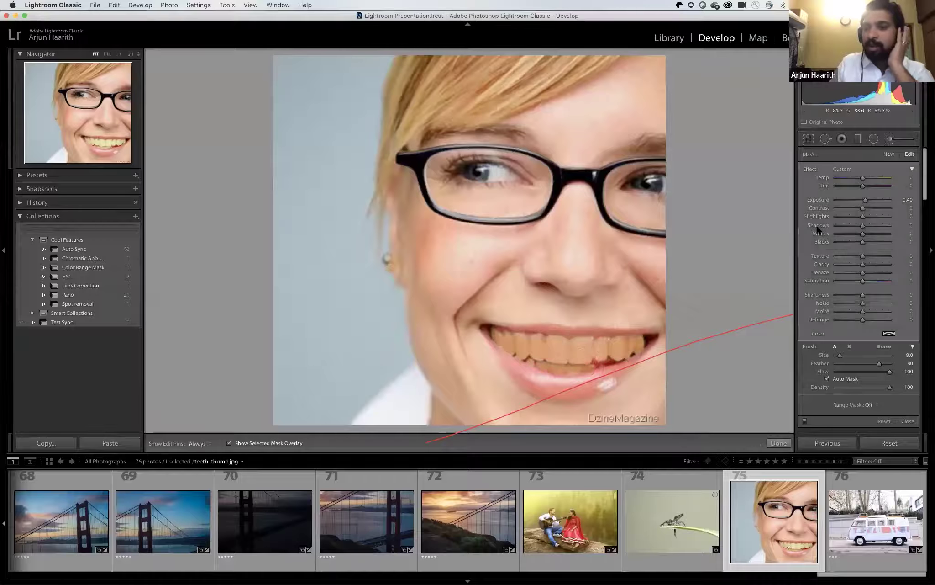
pyautogui.press('h')
pyautogui.click(843, 170)
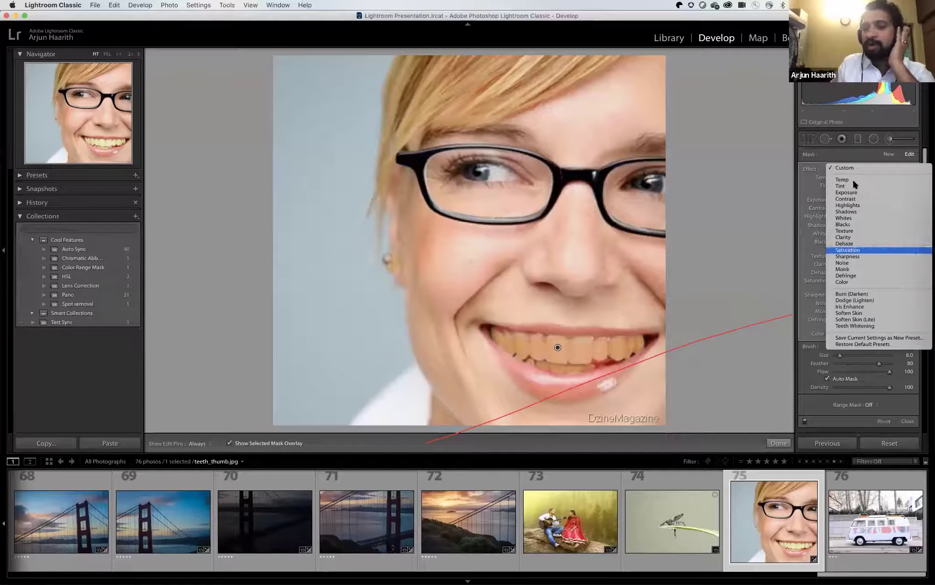
pyautogui.click(870, 326)
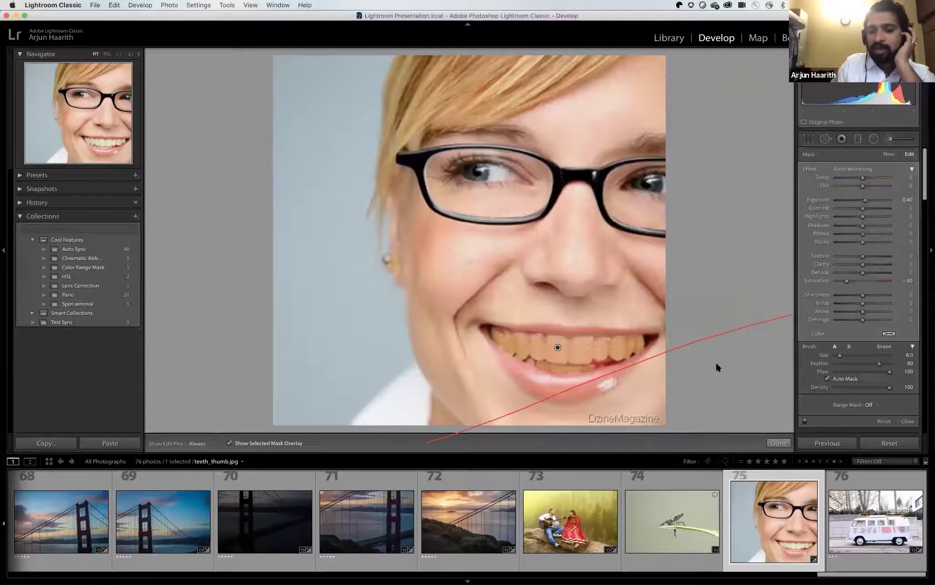
pyautogui.press('k')
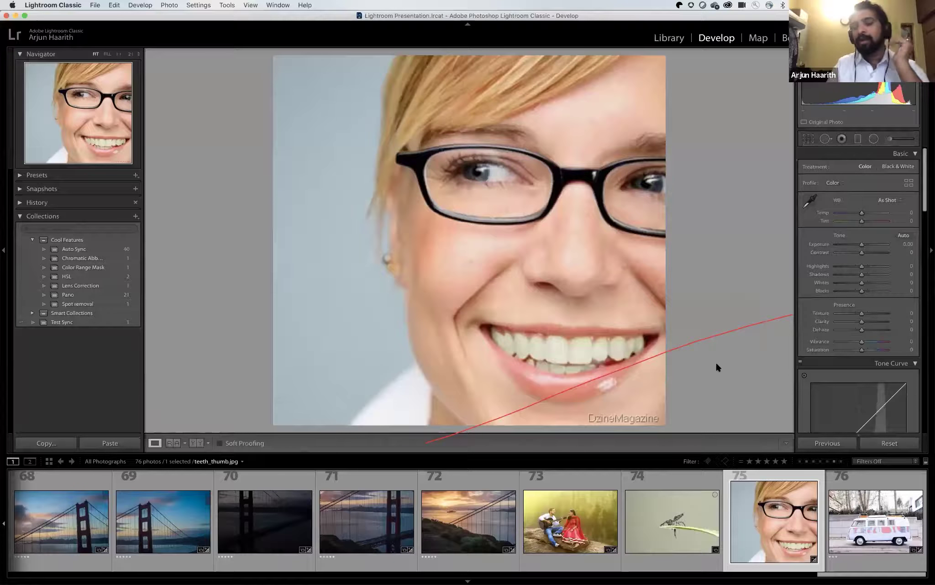
# Compare the before and after views, then return to the Library grid.
pyautogui.press('\\')
pyautogui.press('\\')
pyautogui.press('\\')
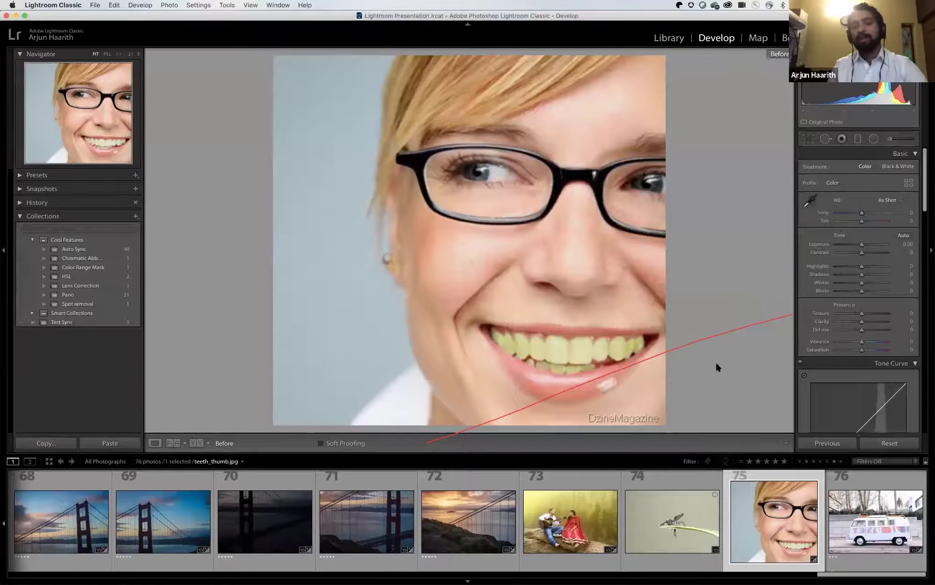
pyautogui.press('\\')
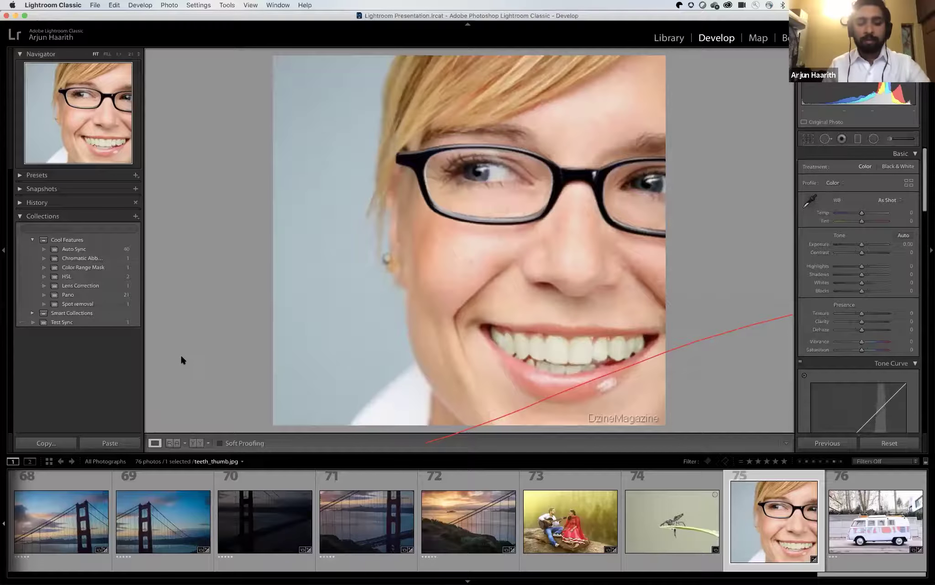
pyautogui.press('g')
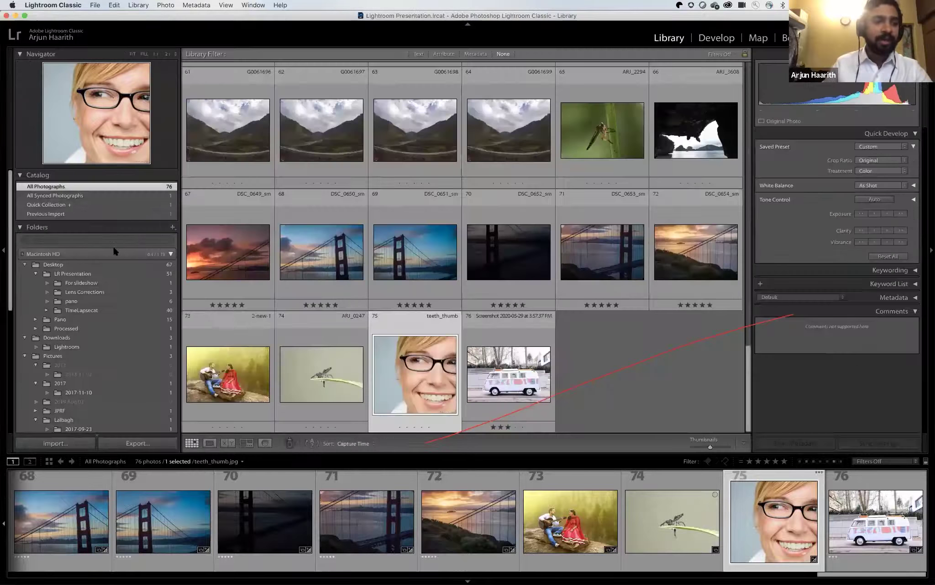
# Open DSC_0650_sm.dng in Develop with Collections collapsed and the Presets panel expanded.
pyautogui.press('d')
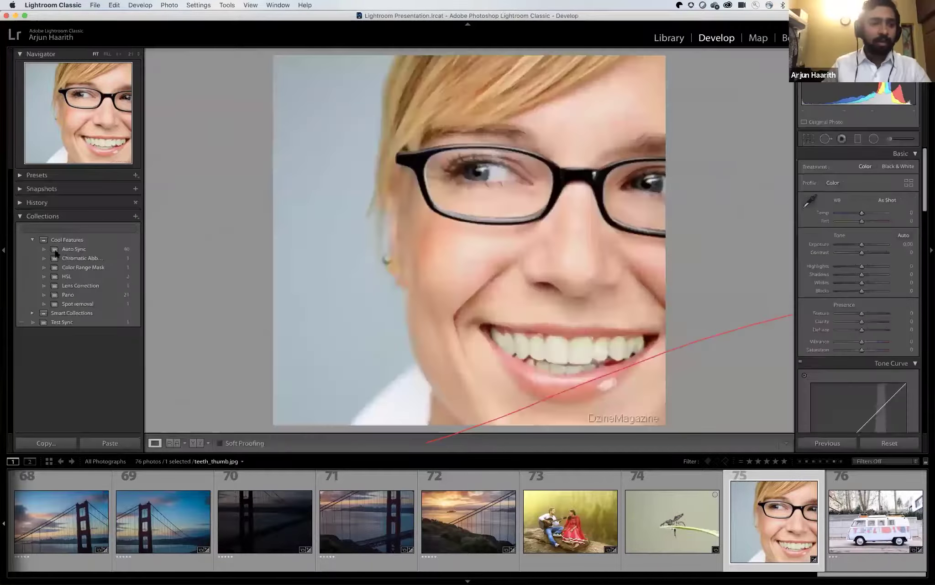
pyautogui.click(21, 216)
pyautogui.click(29, 176)
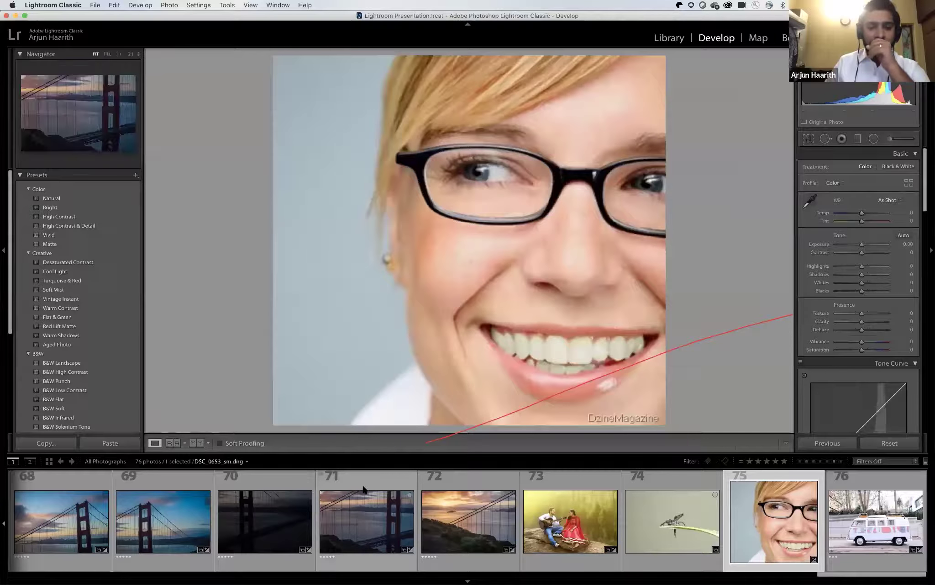
pyautogui.scroll(5, 154, 495)
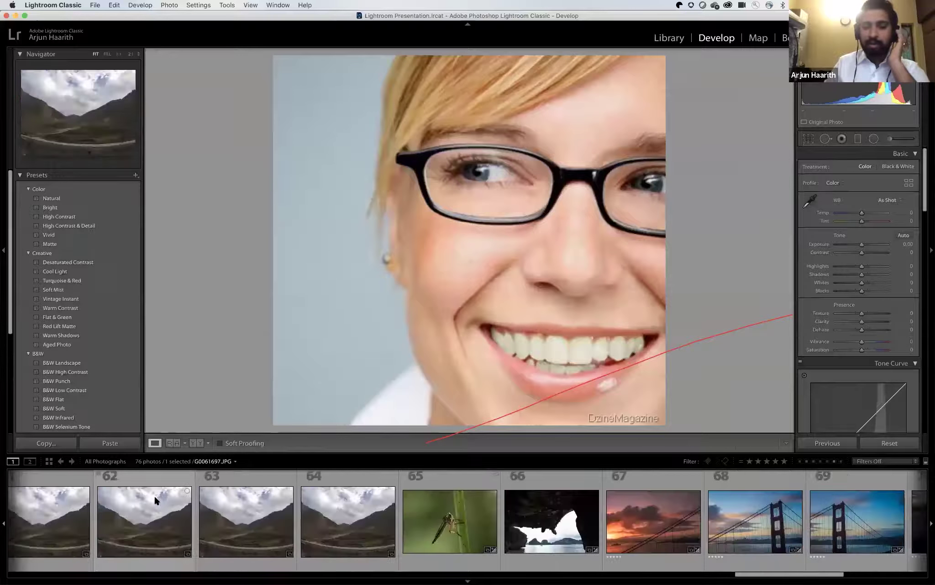
pyautogui.click(563, 512)
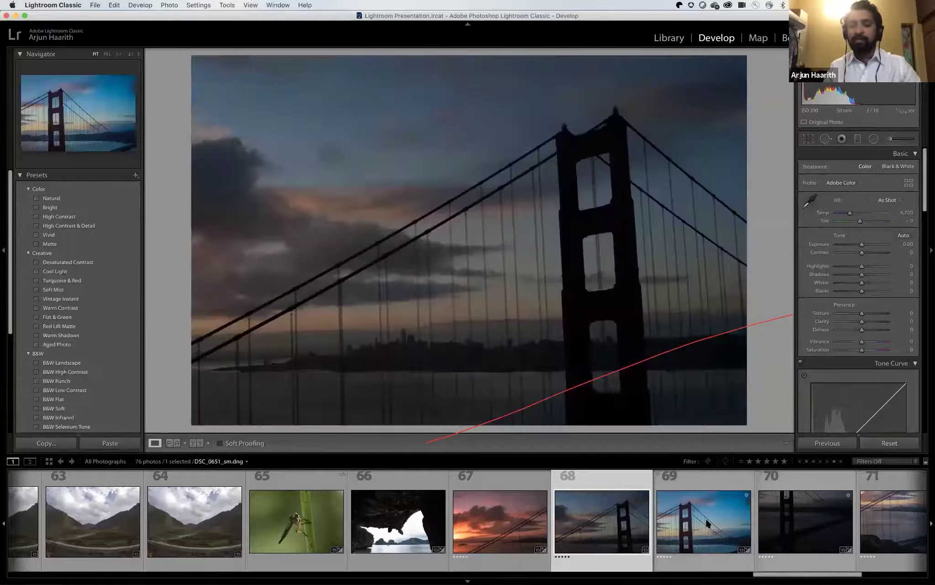
# Reset both Golden Gate photos, then keep only the sunset photo selected.
pyautogui.keyDown('super'); pyautogui.click(706, 518); pyautogui.keyUp('super')
pyautogui.press('super+shift+r')
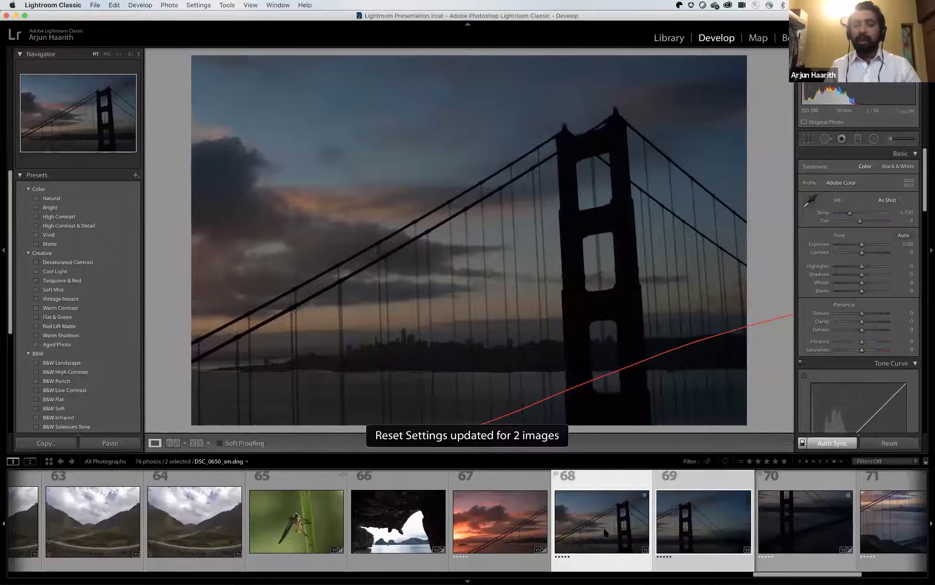
pyautogui.click(733, 488)
# Warm the photo: Temp 8,787, Exposure +1.30, Vibrance and Saturation +38; review the panels.
pyautogui.click(868, 213)
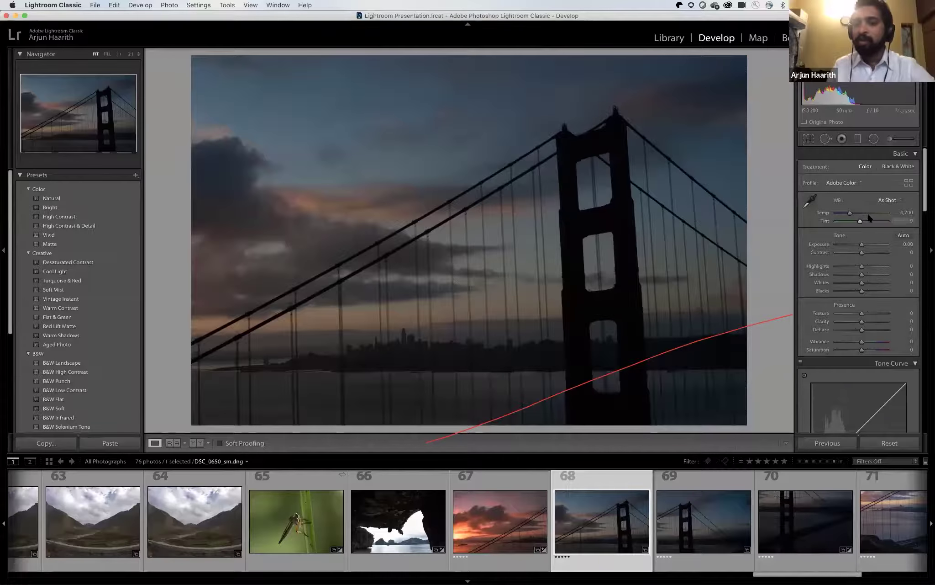
pyautogui.moveTo(874, 243); pyautogui.dragTo(875, 322)
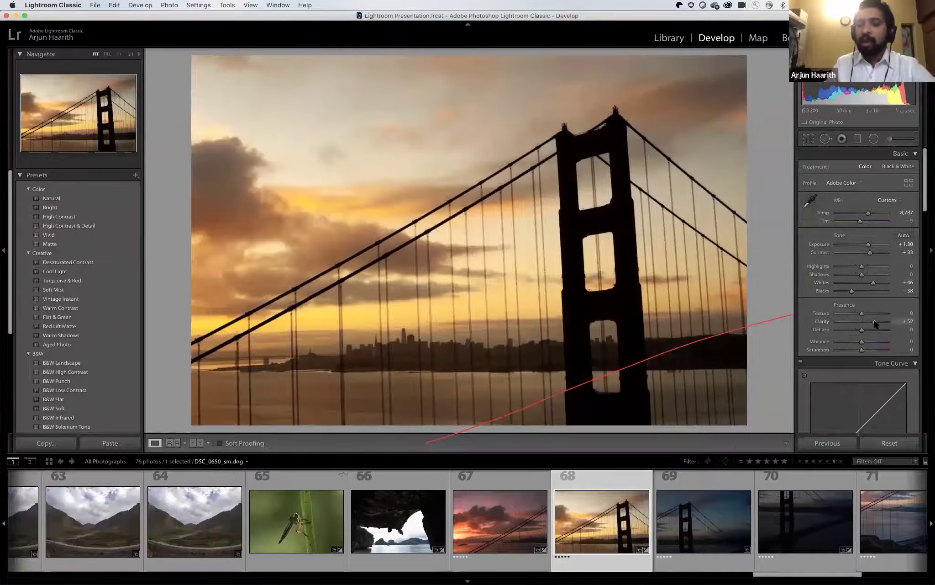
pyautogui.click(872, 341)
pyautogui.click(872, 350)
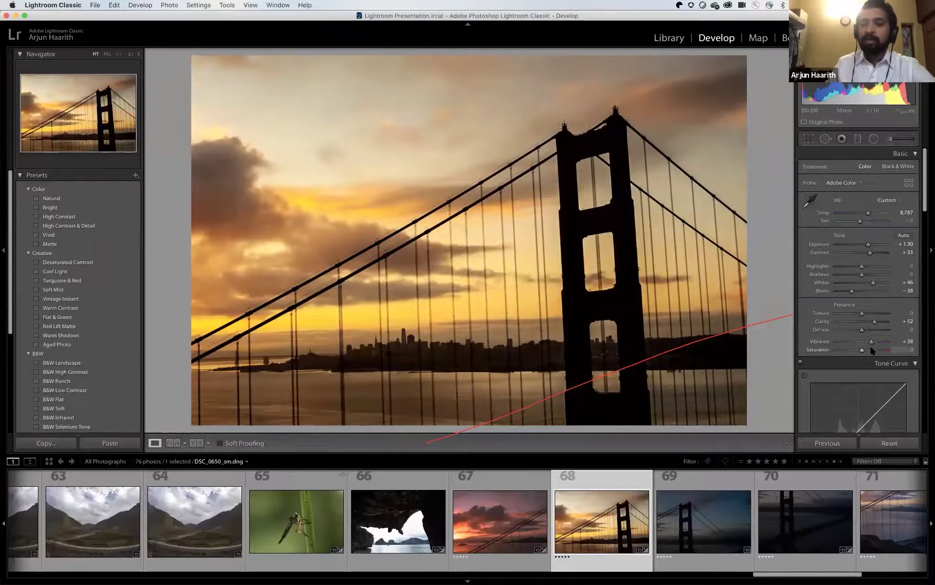
pyautogui.scroll(-3, 871, 348)
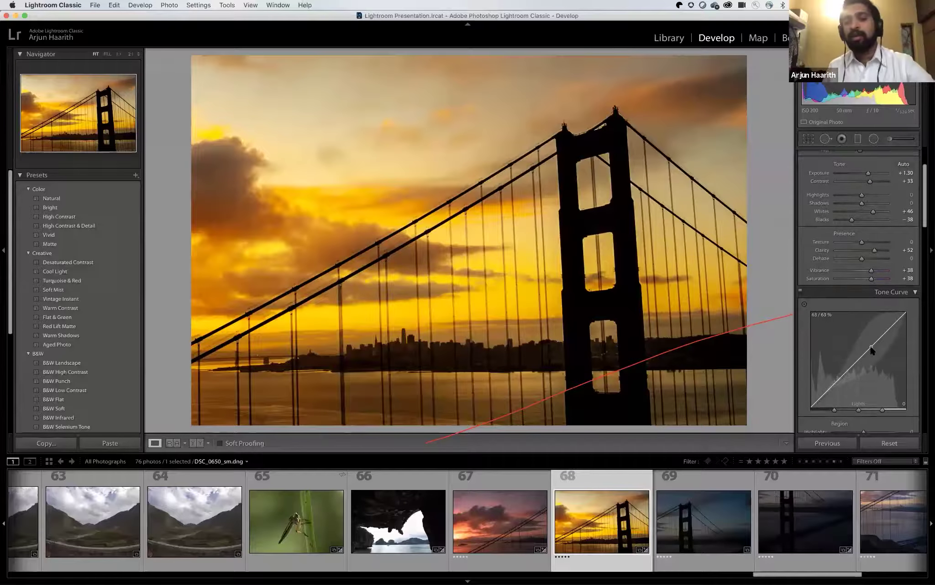
pyautogui.scroll(-3, 871, 348)
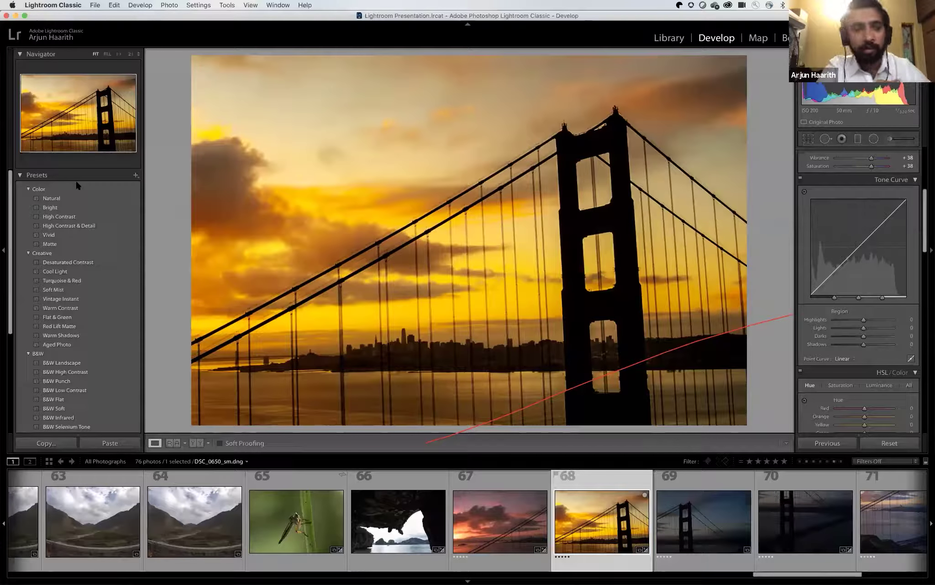
pyautogui.scroll(5, 806, 238)
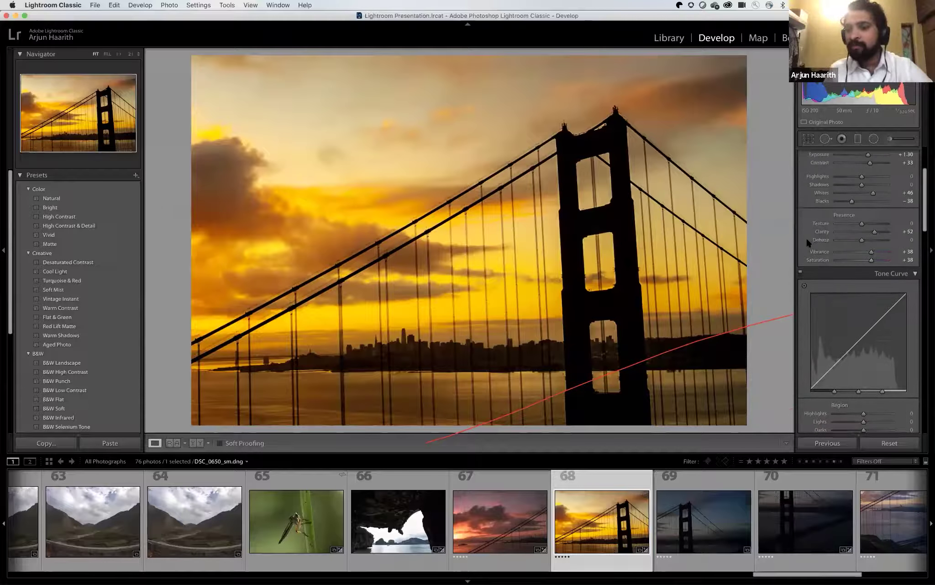
pyautogui.scroll(3, 856, 264)
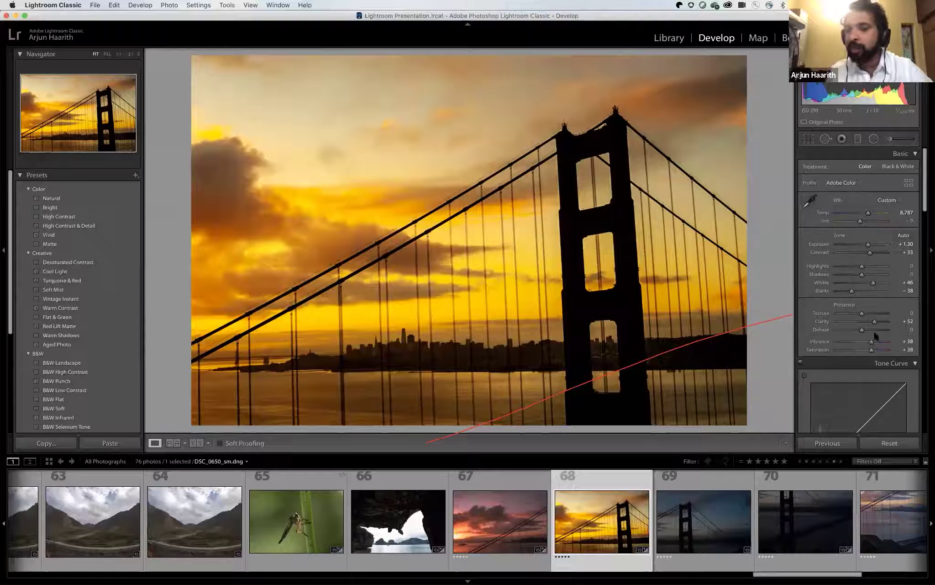
# Open the New Develop Preset dialog from the Presets panel's add options.
pyautogui.click(135, 175)
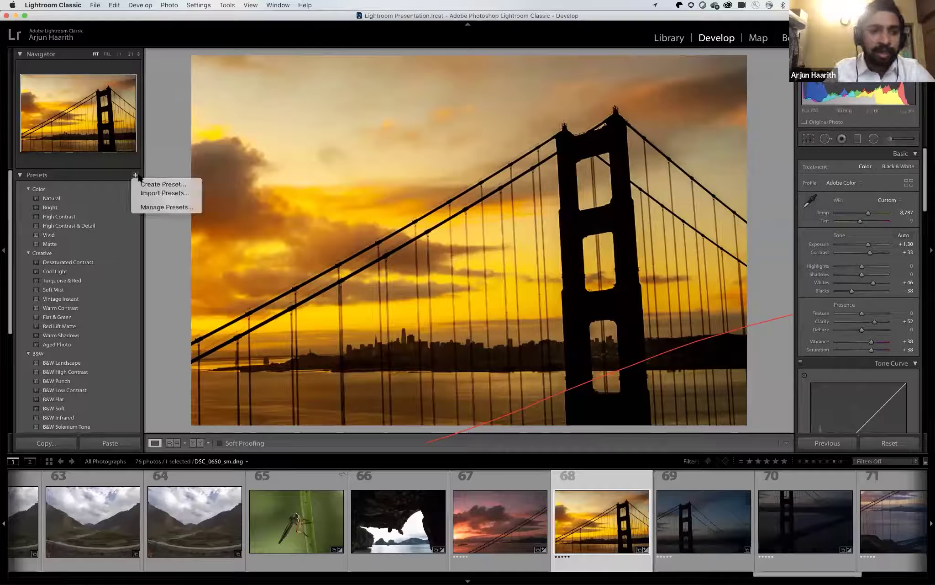
pyautogui.click(159, 154)
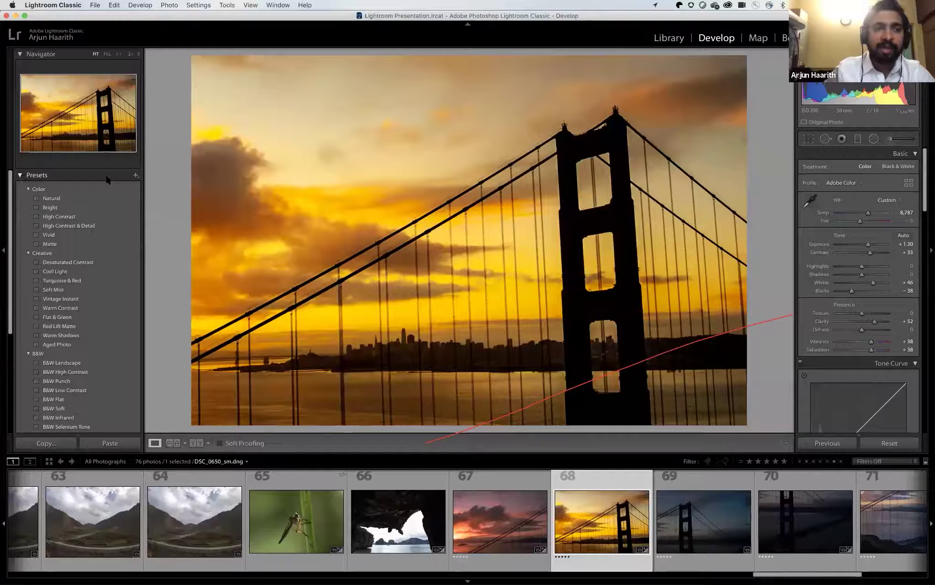
pyautogui.click(134, 176)
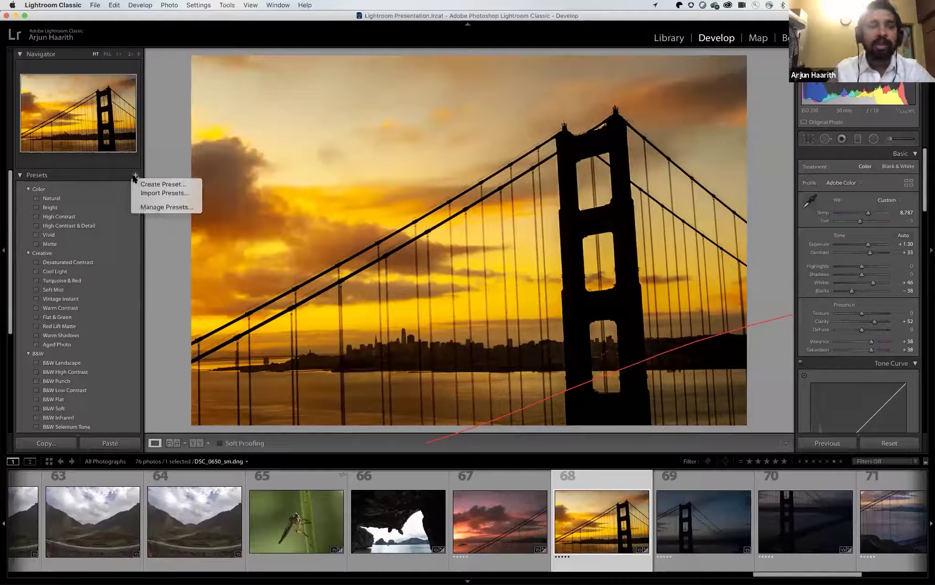
pyautogui.click(190, 187)
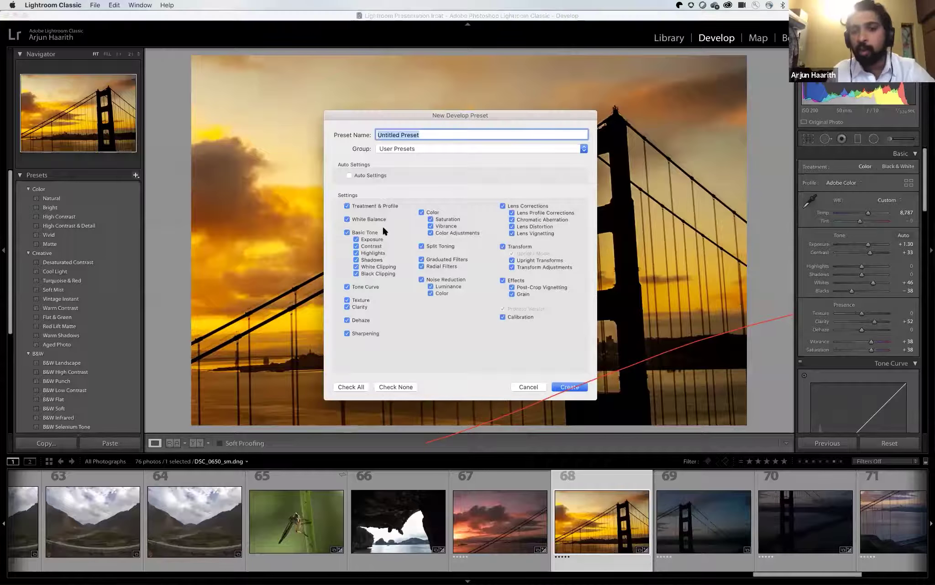
# Save 'My sunset preset' with only White Balance and Basic Tone checked.
pyautogui.click(410, 387)
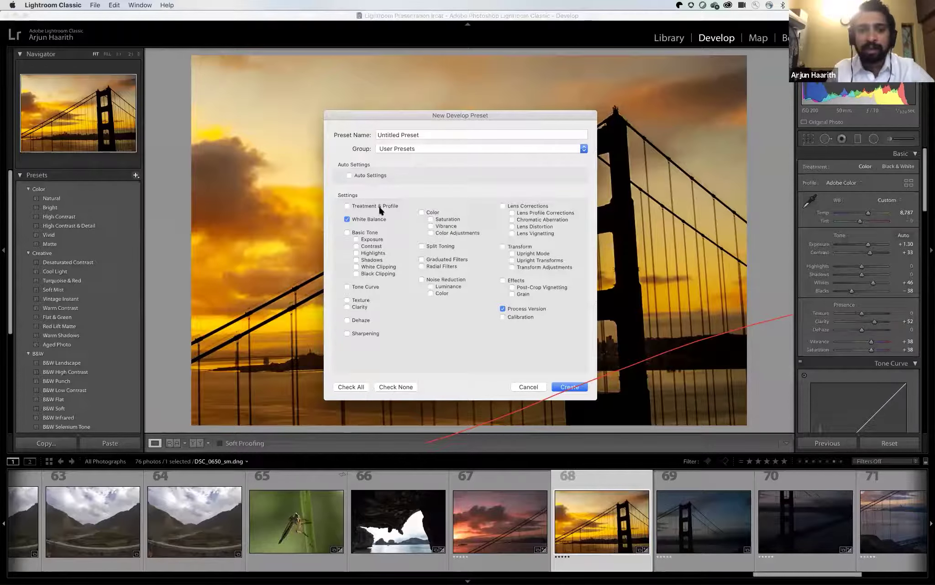
pyautogui.click(372, 233)
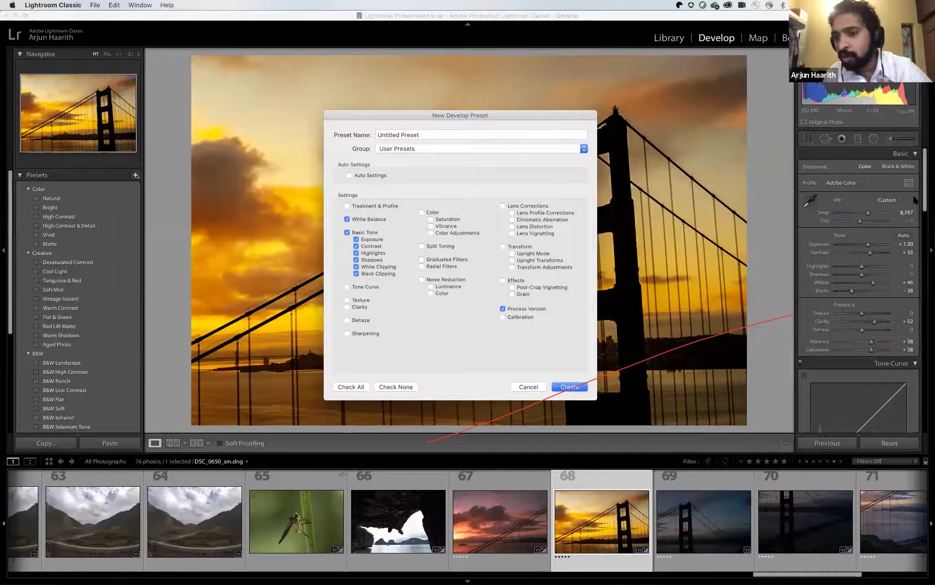
pyautogui.tripleClick(451, 134)
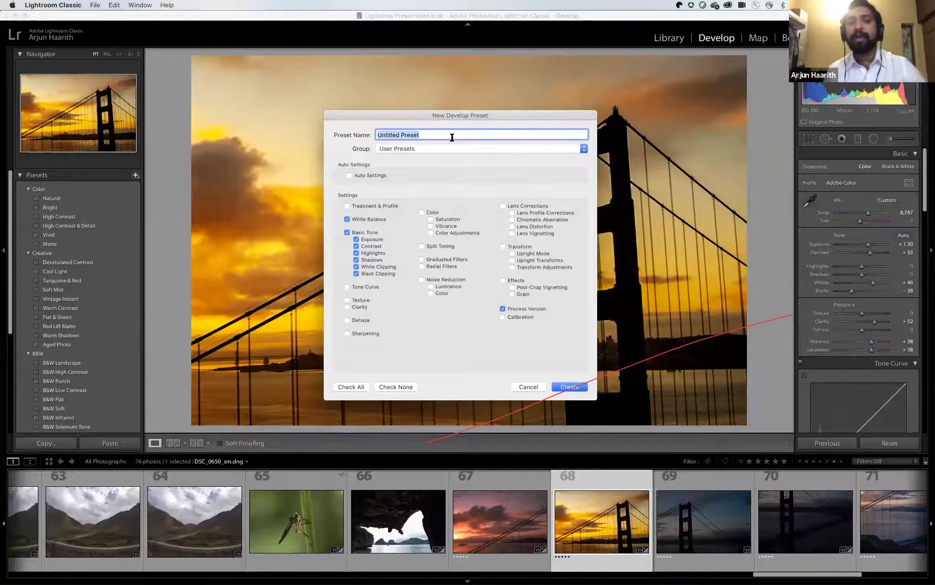
pyautogui.write('My sun')
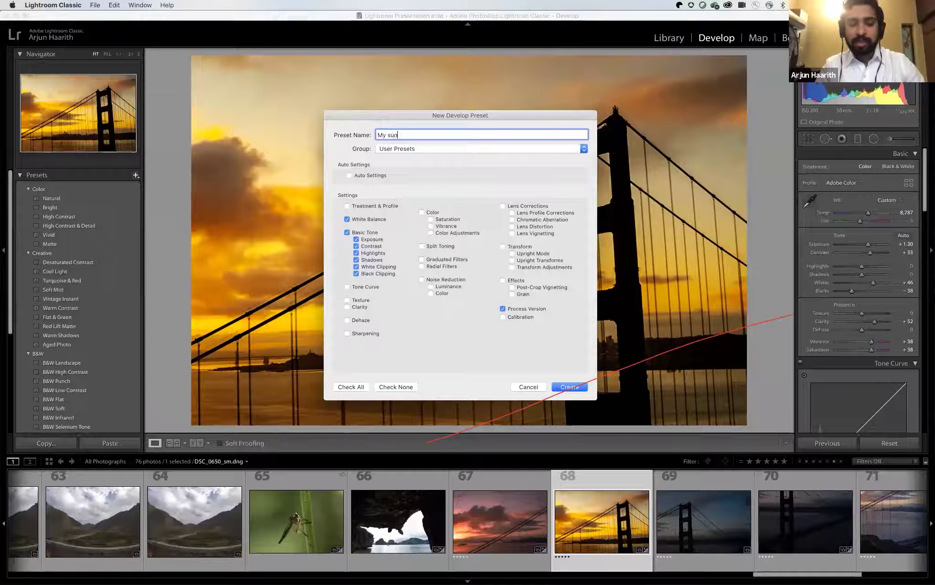
pyautogui.write('se')
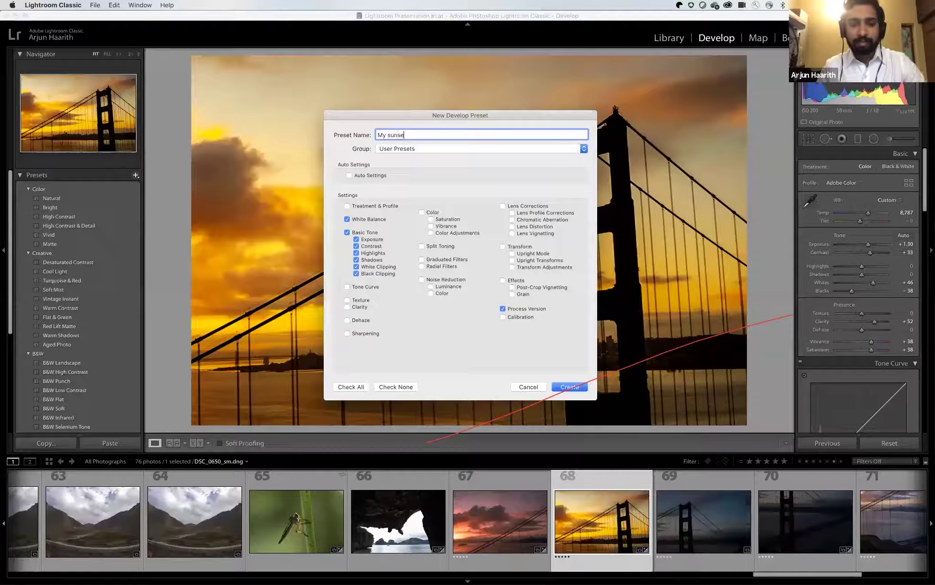
pyautogui.write('t preset')
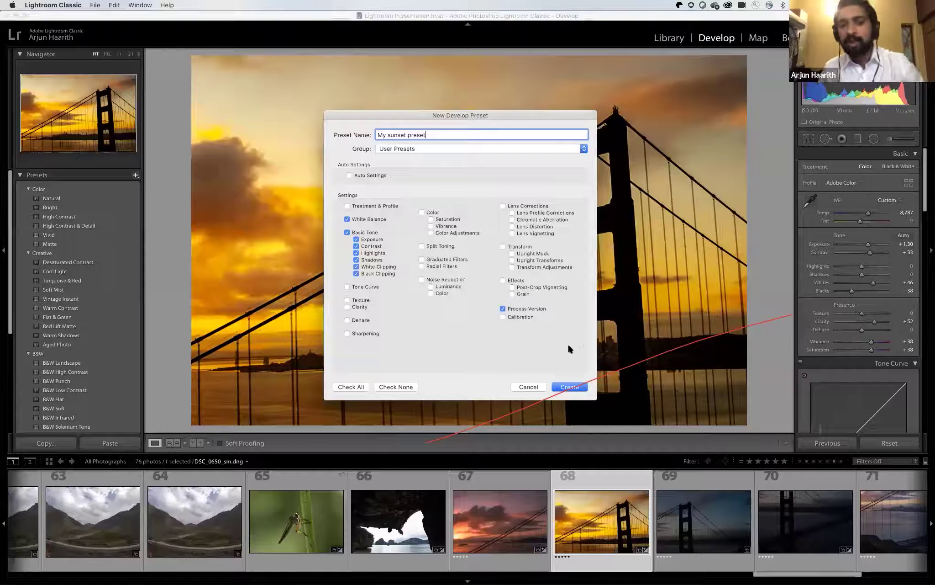
pyautogui.click(569, 386)
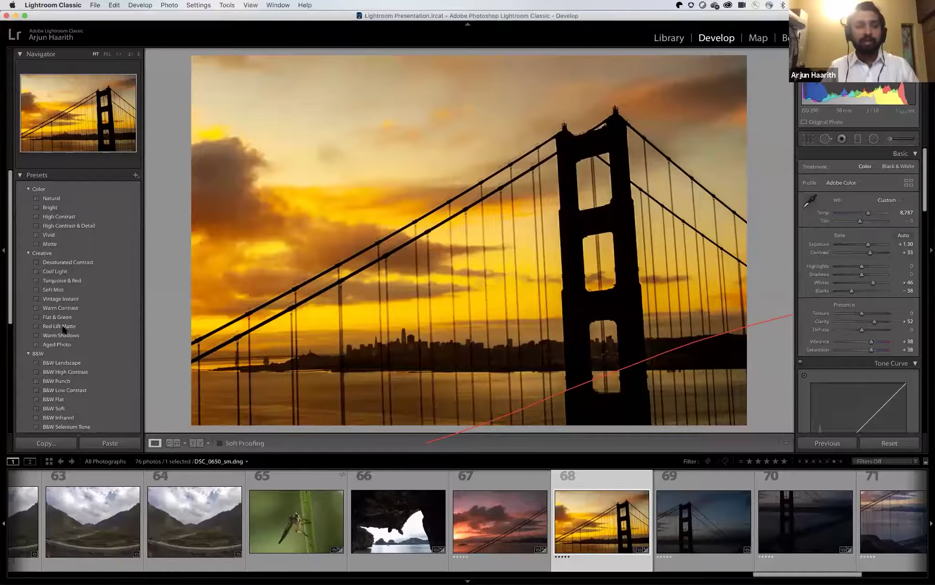
# Apply My sunset preset to DSC_0651_sm.dng, then reopen DSC_0650_sm.dng.
pyautogui.moveTo(12, 316); pyautogui.dragTo(13, 375)
pyautogui.scroll(-5, 12, 376)
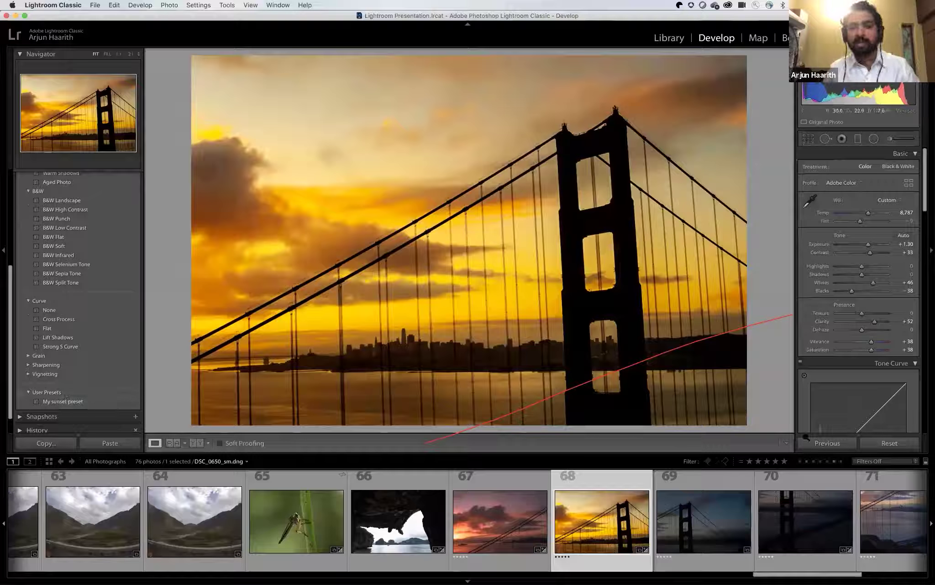
pyautogui.click(723, 503)
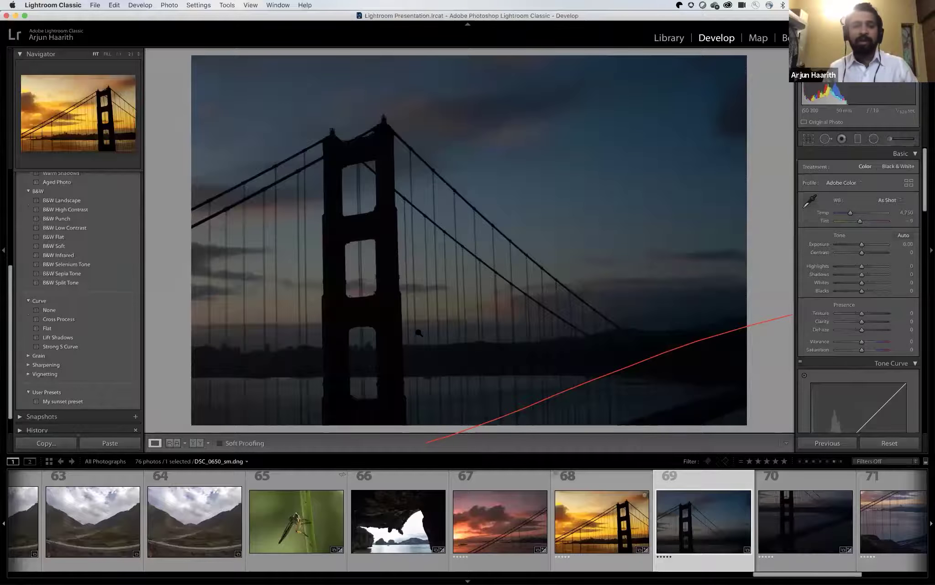
pyautogui.click(99, 399)
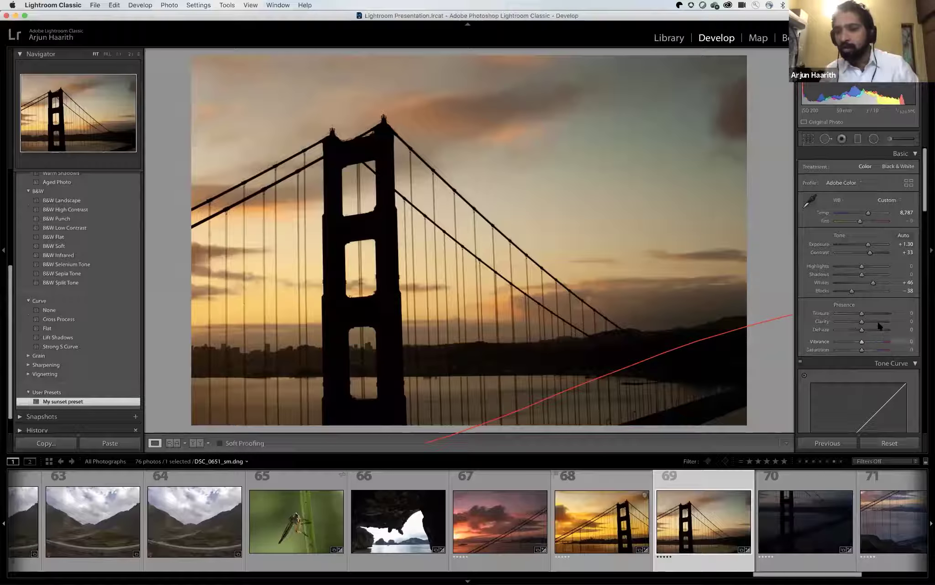
pyautogui.click(602, 520)
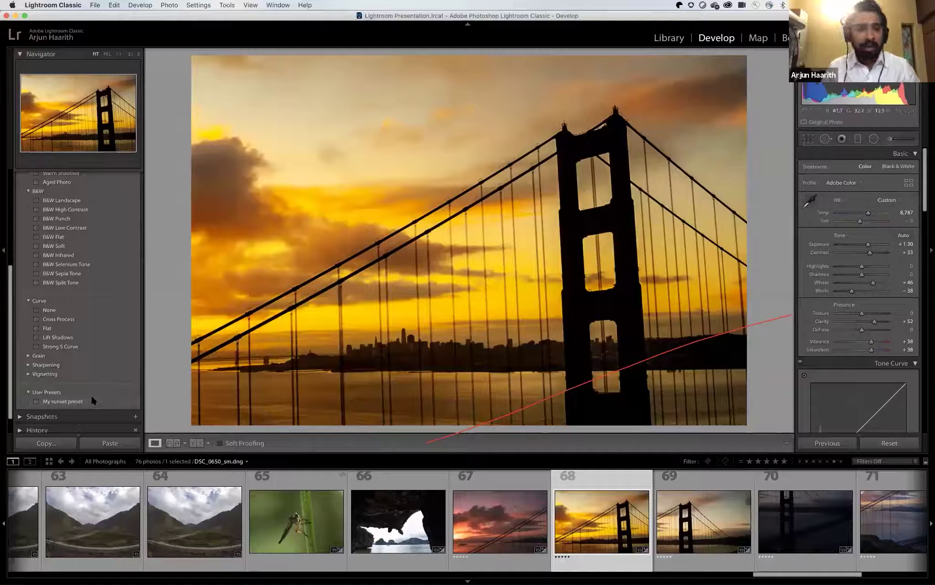
# Update My sunset preset with current settings, adding the Color saturation and vibrance options.
pyautogui.rightClick(94, 399)
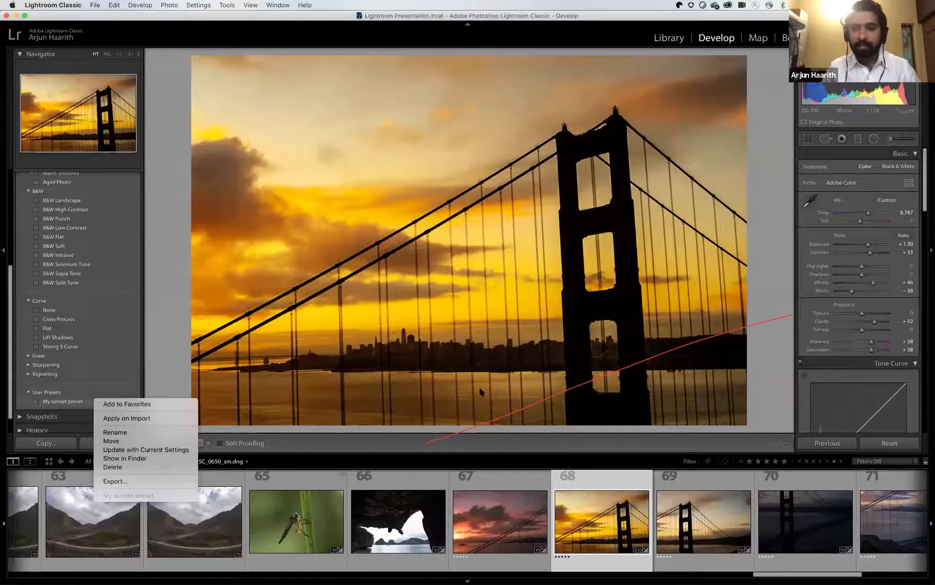
pyautogui.click(146, 449)
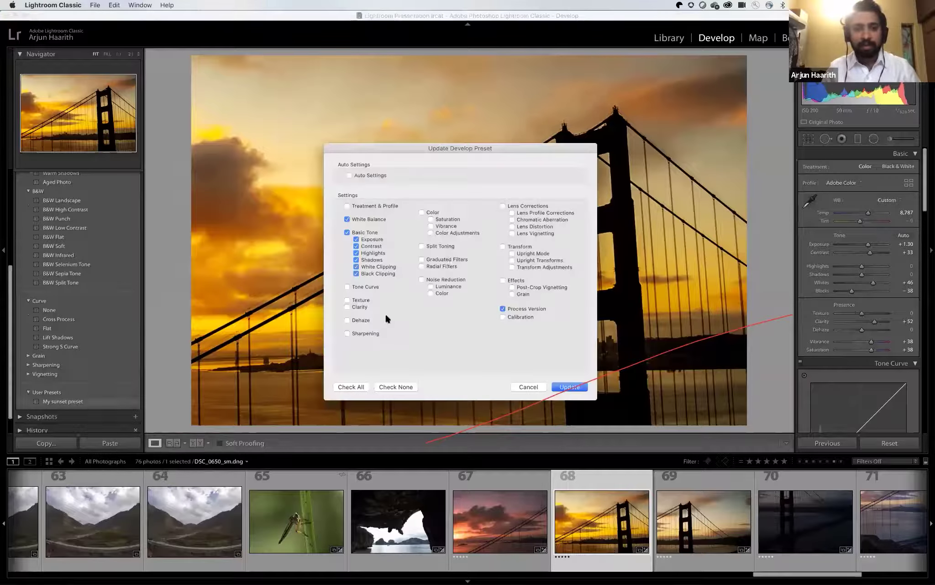
pyautogui.click(432, 213)
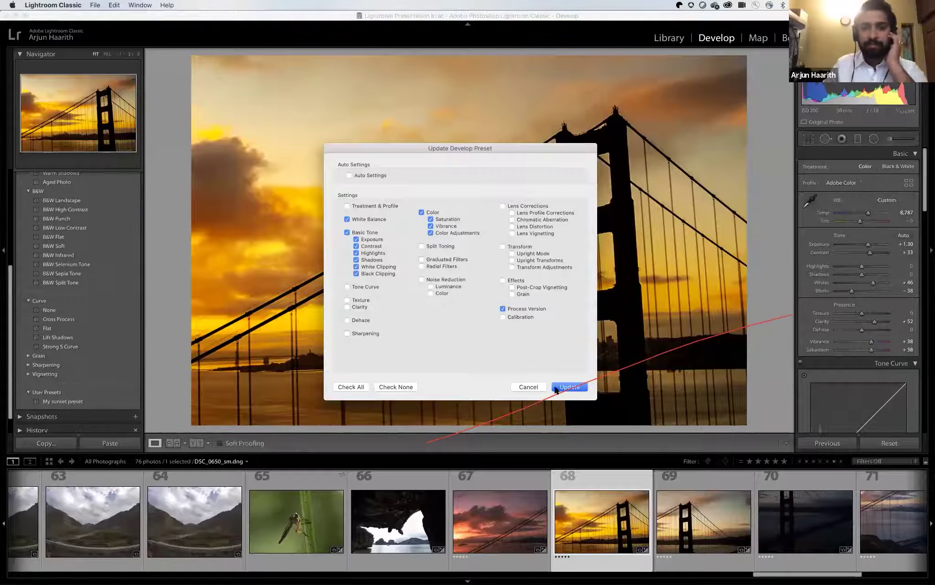
pyautogui.click(572, 387)
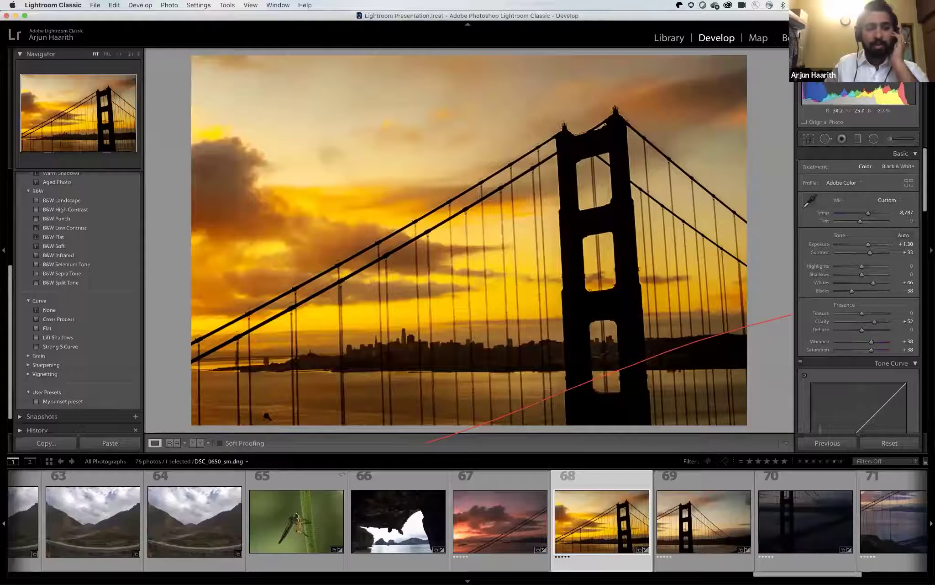
# Reapply updated My sunset preset to DSC_0651_sm.dng, then return to DSC_0650_sm.dng.
pyautogui.click(663, 495)
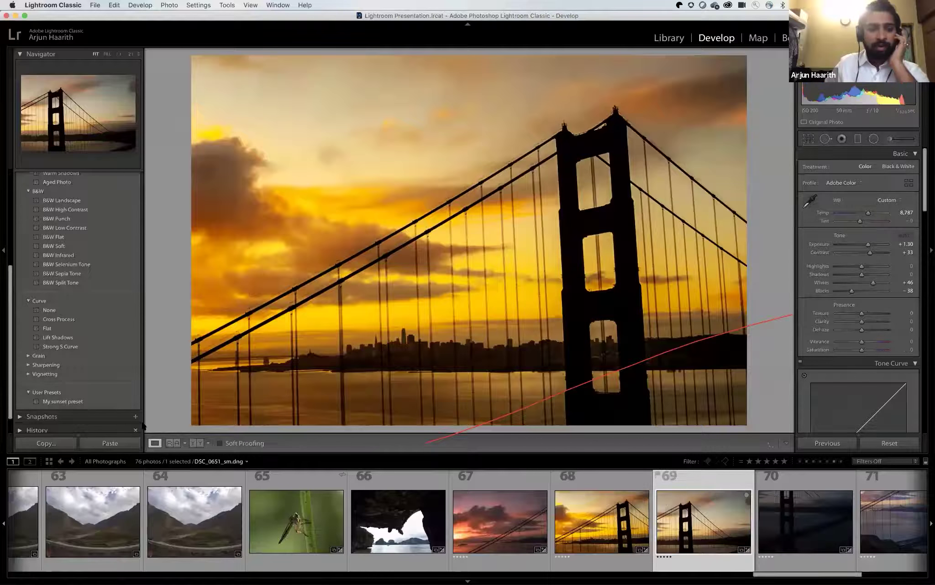
pyautogui.click(105, 402)
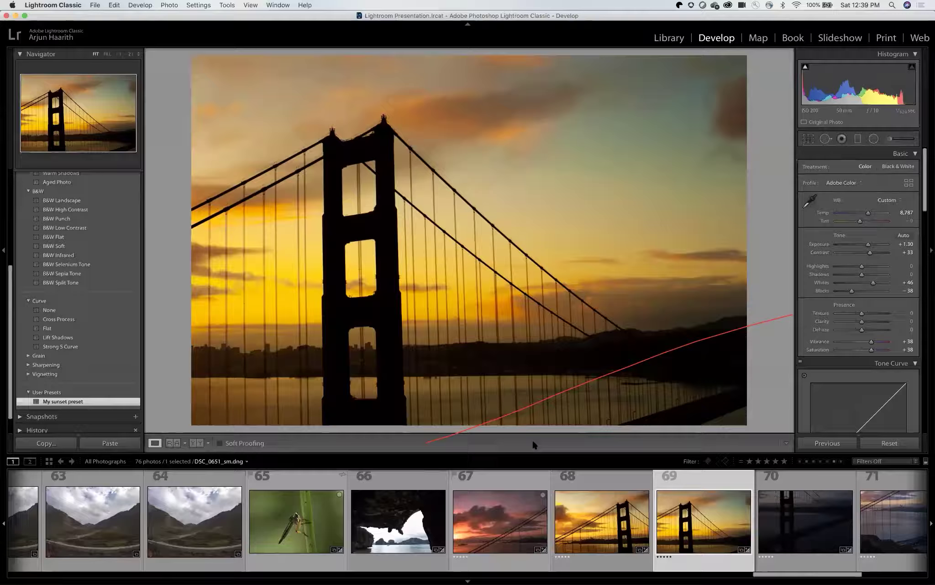
pyautogui.click(602, 520)
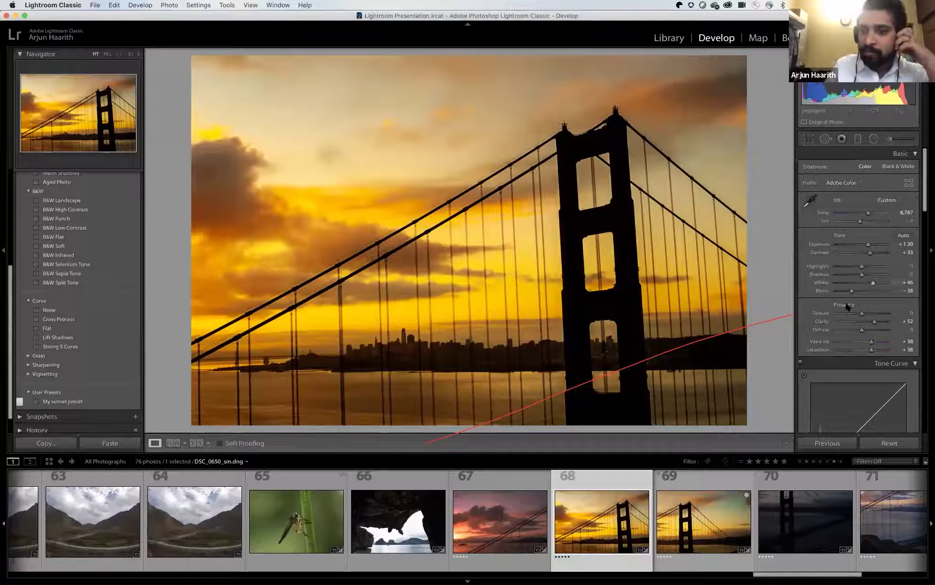
pyautogui.scroll(5, 122, 233)
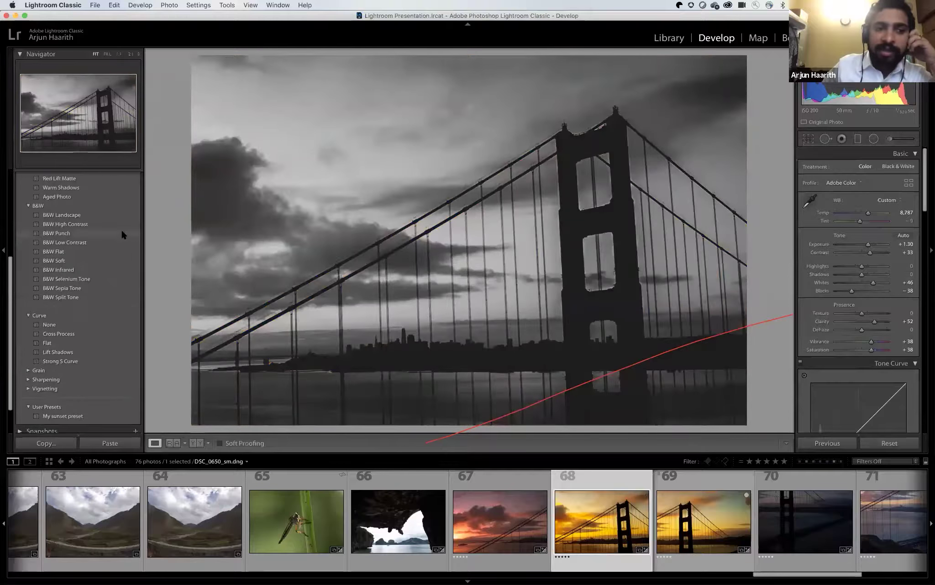
pyautogui.scroll(2, 116, 202)
# Create a new user develop preset named 'sunset' from the current photo's settings.
pyautogui.click(135, 175)
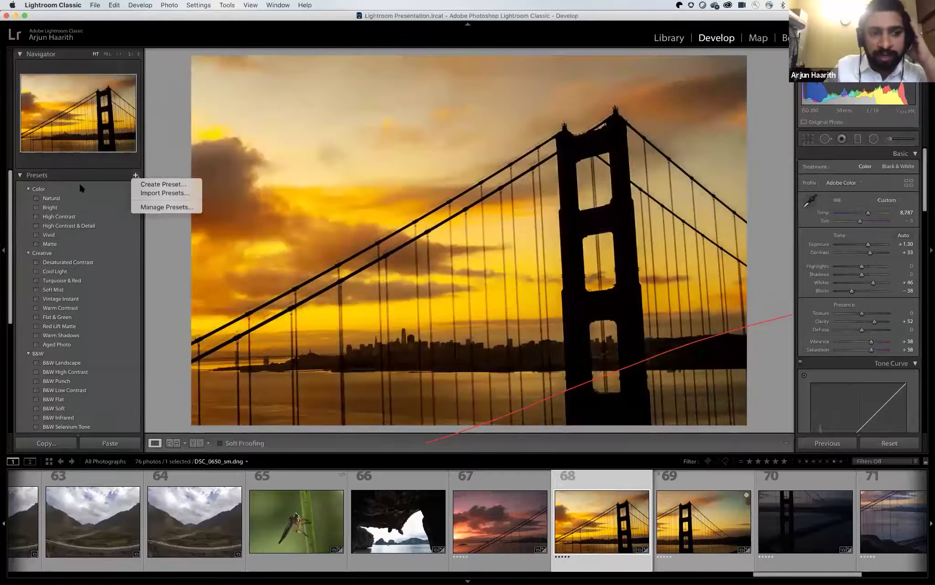
pyautogui.click(146, 184)
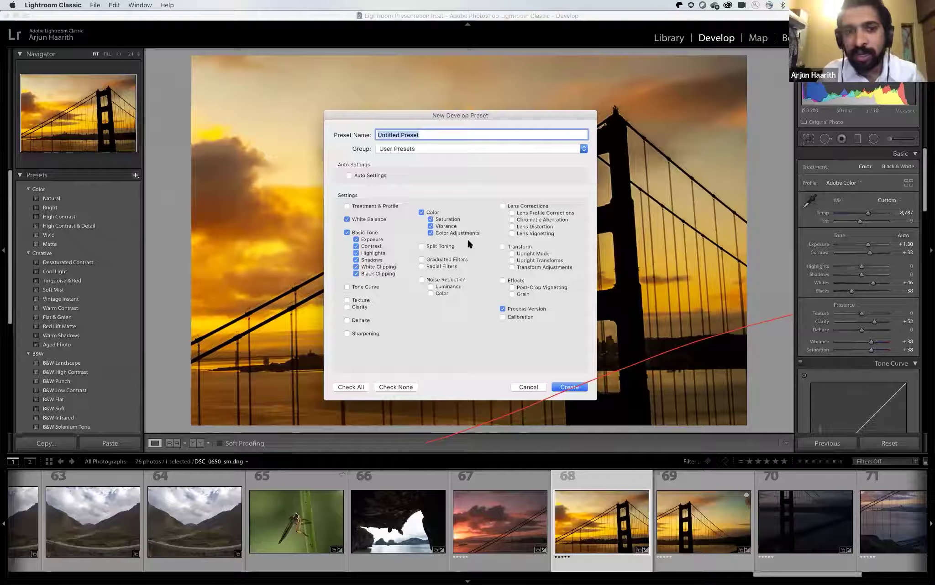
pyautogui.write('sunset')
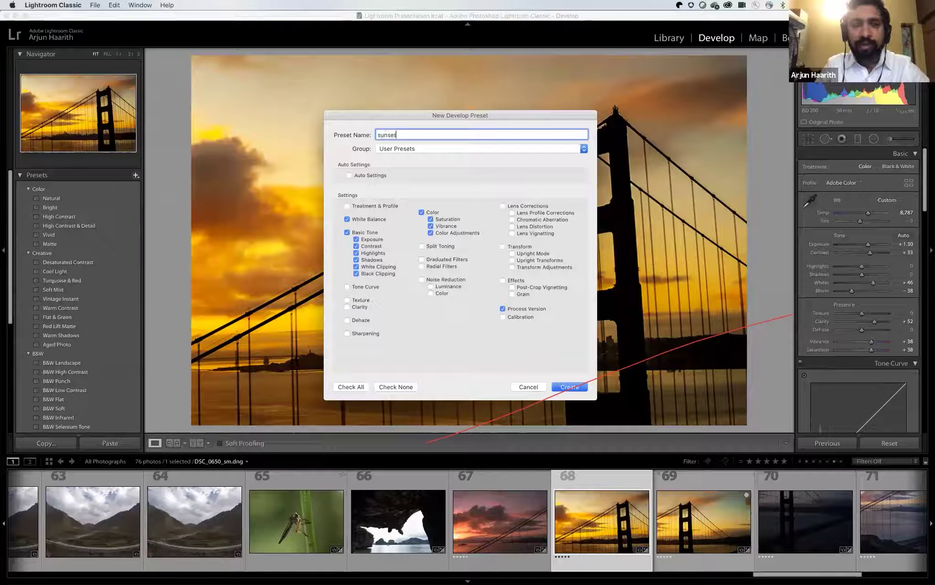
pyautogui.click(570, 387)
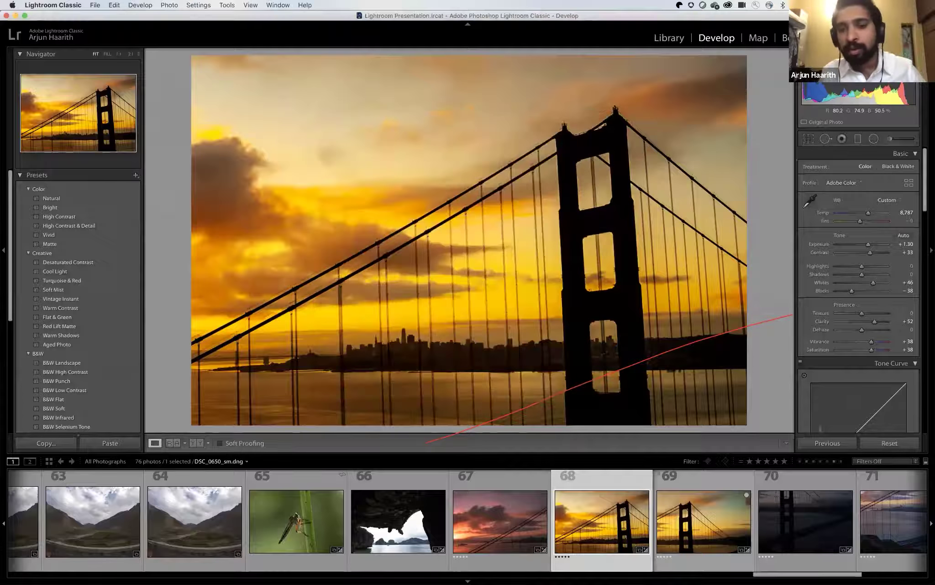
# Reset DSC_0651_sm.dng, apply the sunset preset to it, then return to DSC_0650_sm.dng.
pyautogui.click(711, 472)
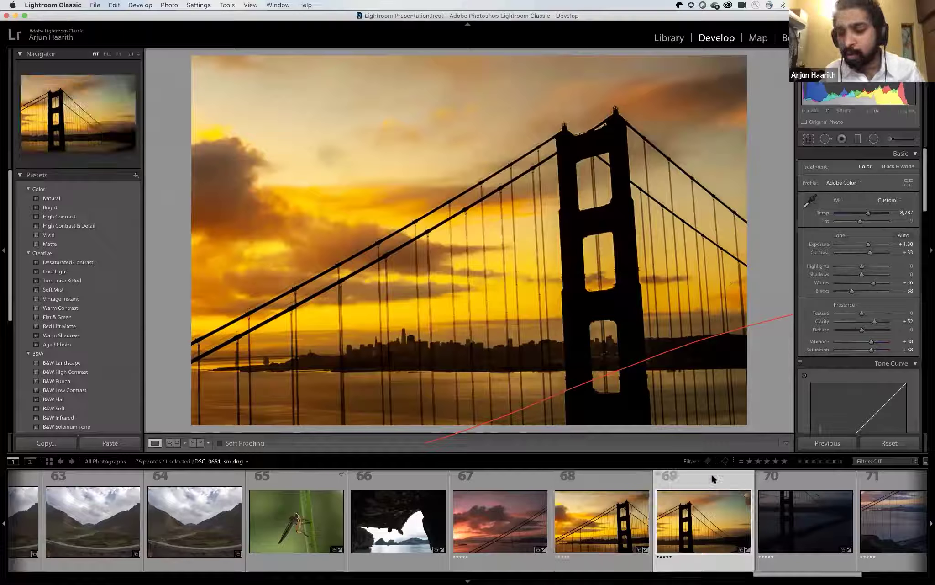
pyautogui.click(877, 442)
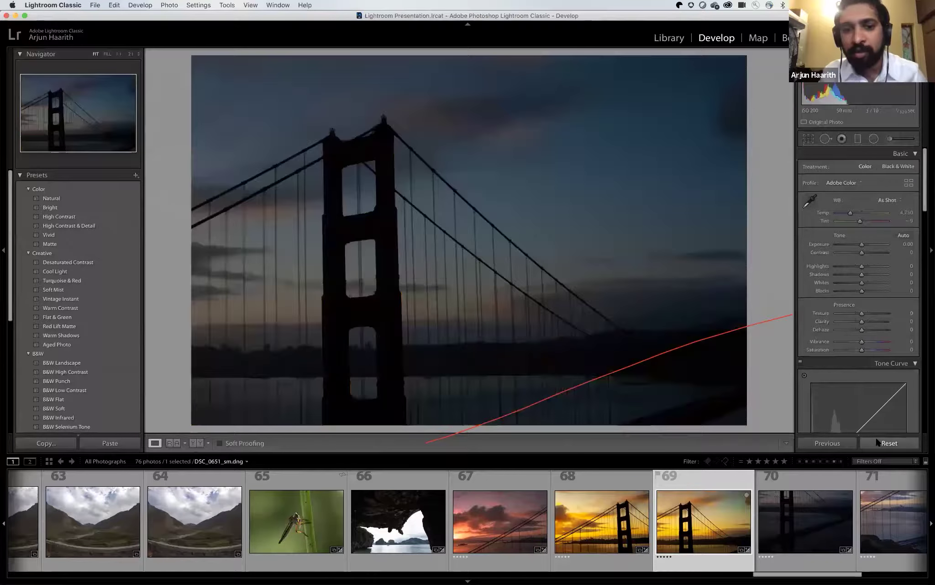
pyautogui.scroll(-1, 881, 357)
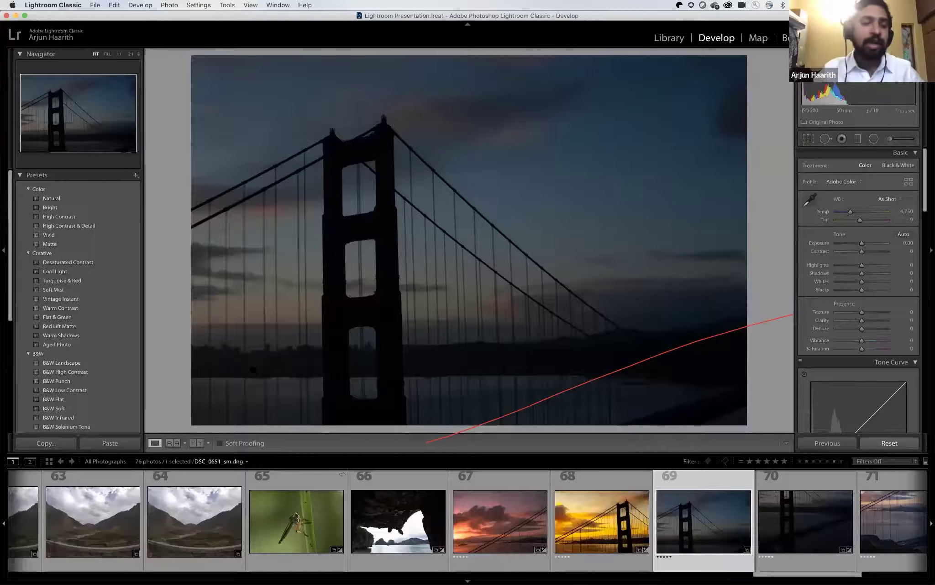
pyautogui.scroll(-8, 87, 363)
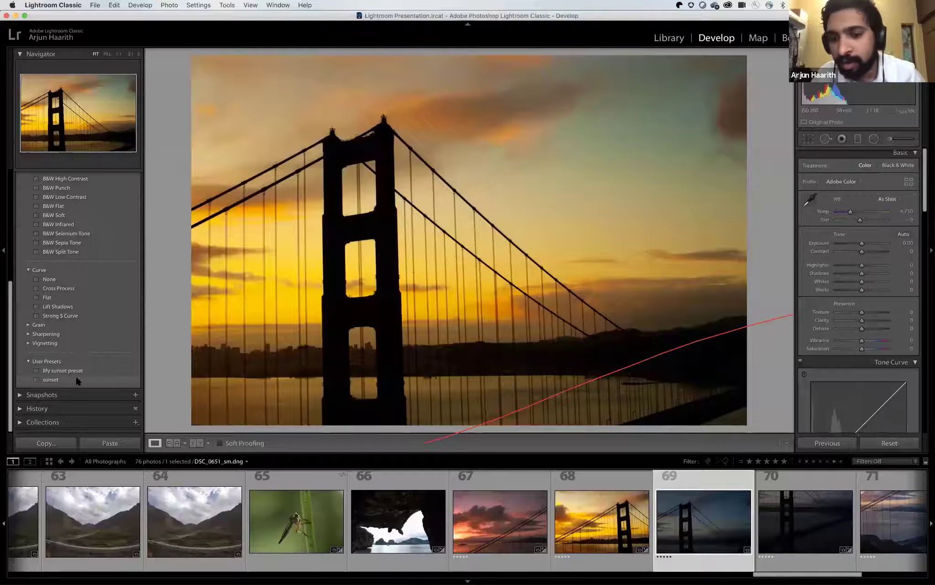
pyautogui.click(78, 379)
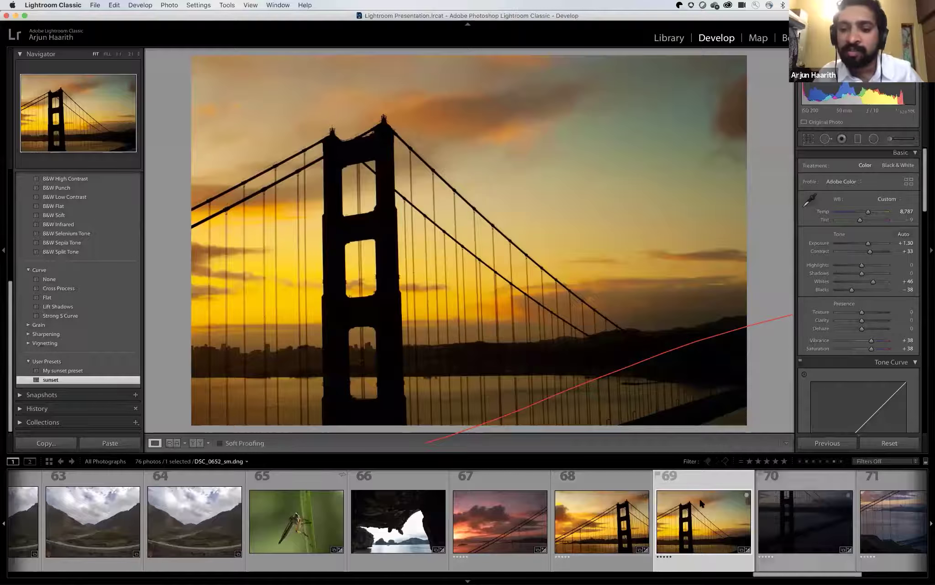
pyautogui.click(633, 520)
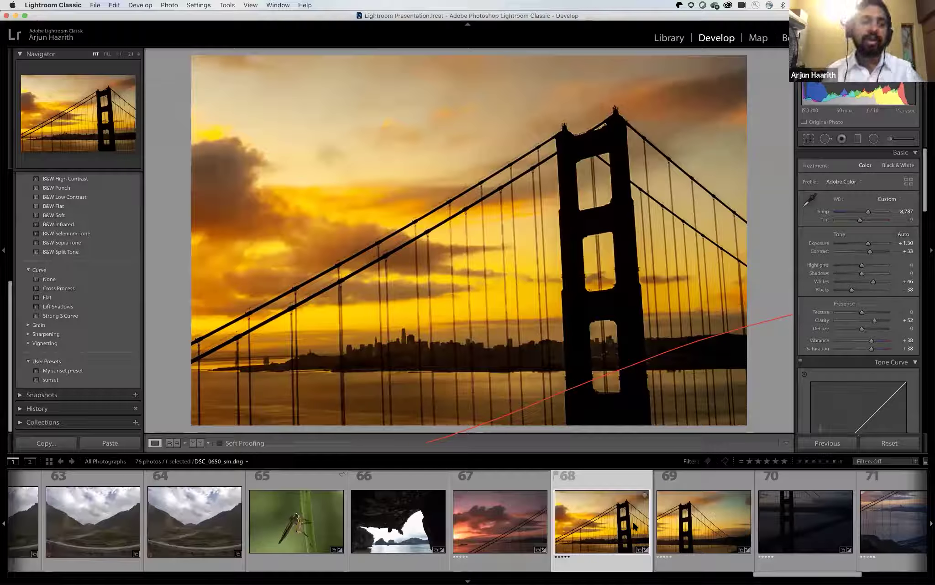
# Switch to the Library grid and select the Auto Sync collection under Collections.
pyautogui.click(250, 5)
pyautogui.click(360, 303)
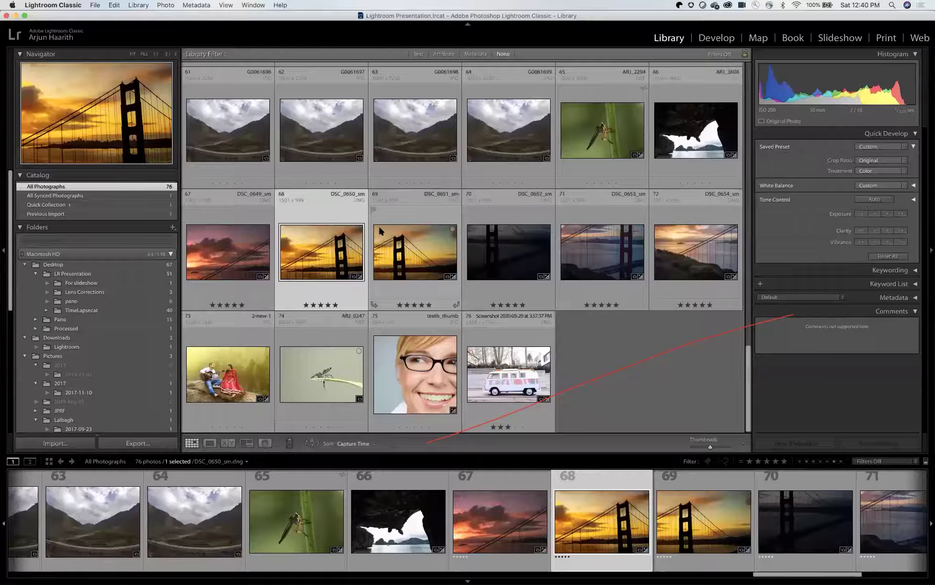
pyautogui.scroll(3, 646, 325)
pyautogui.moveTo(749, 365); pyautogui.dragTo(749, 119)
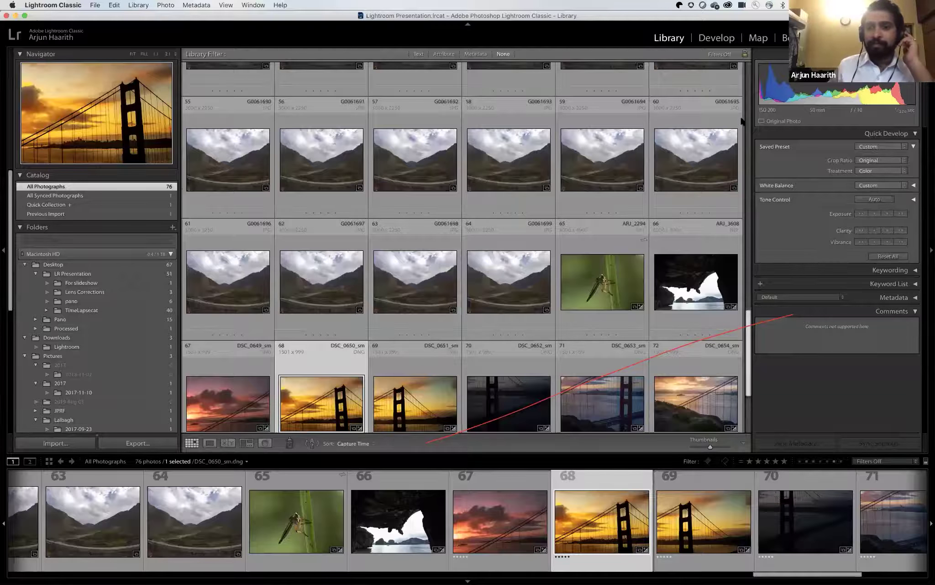
pyautogui.scroll(-3, 470, 185)
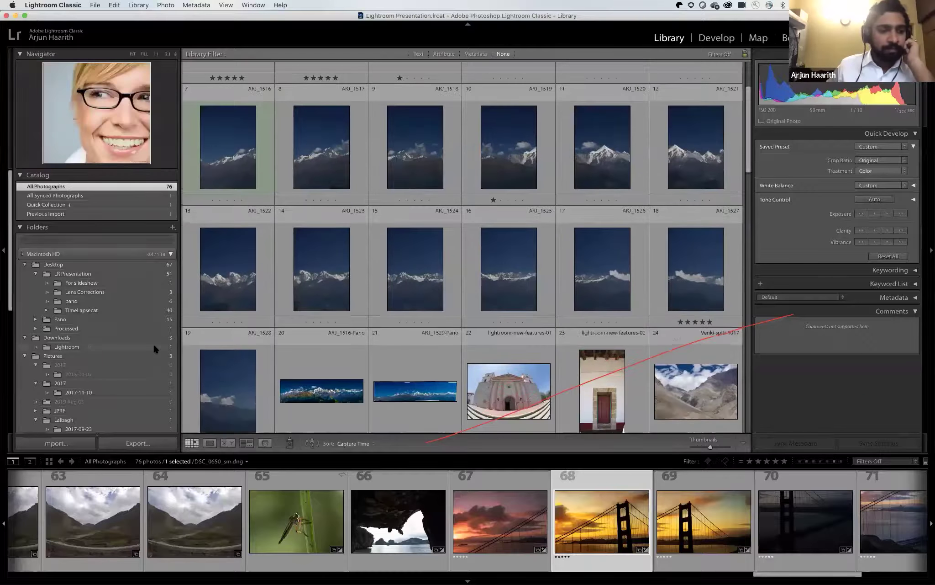
pyautogui.scroll(-5, 152, 342)
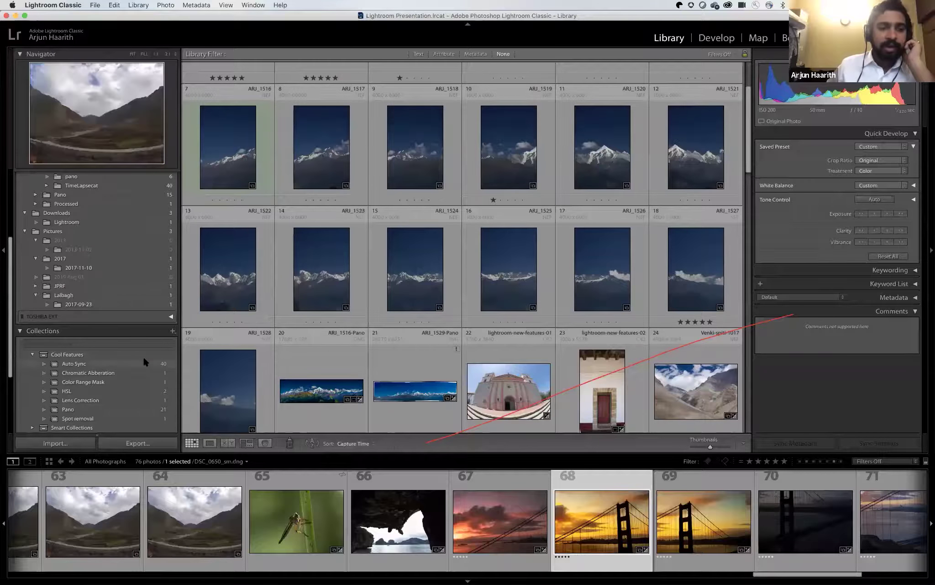
pyautogui.click(144, 362)
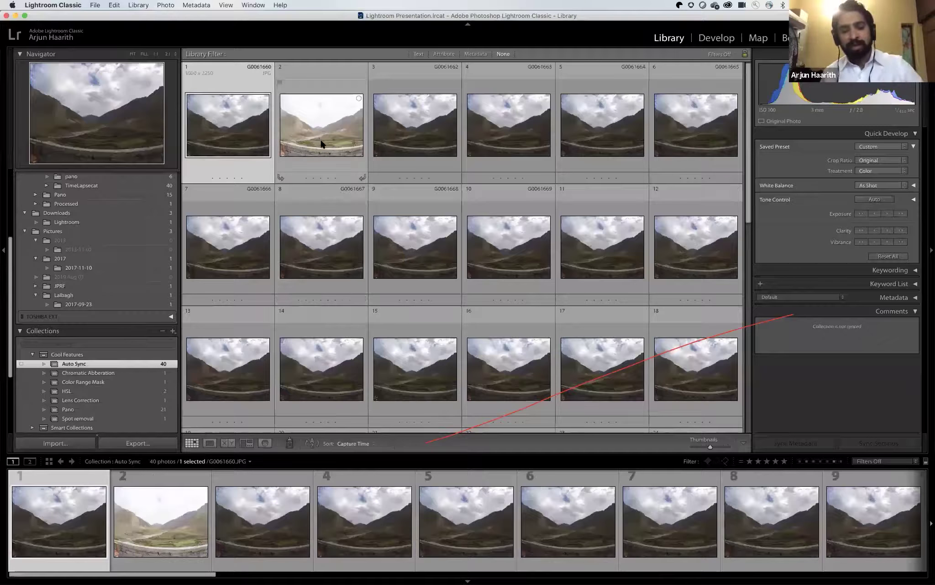
# Reset all 40 Auto Sync photos in Develop, then open G0061660.JPG for editing.
pyautogui.press('super+a')
pyautogui.press('d')
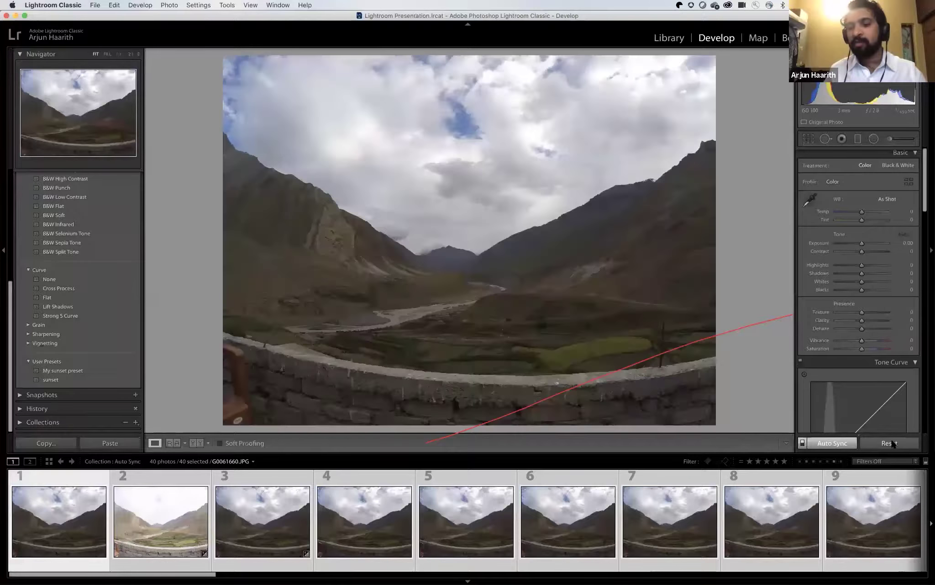
pyautogui.click(890, 443)
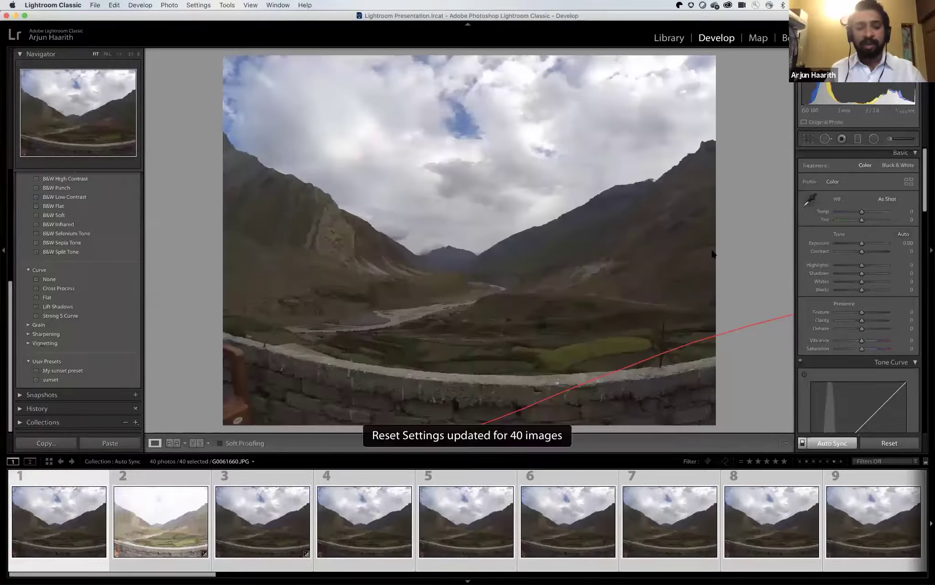
pyautogui.press('g')
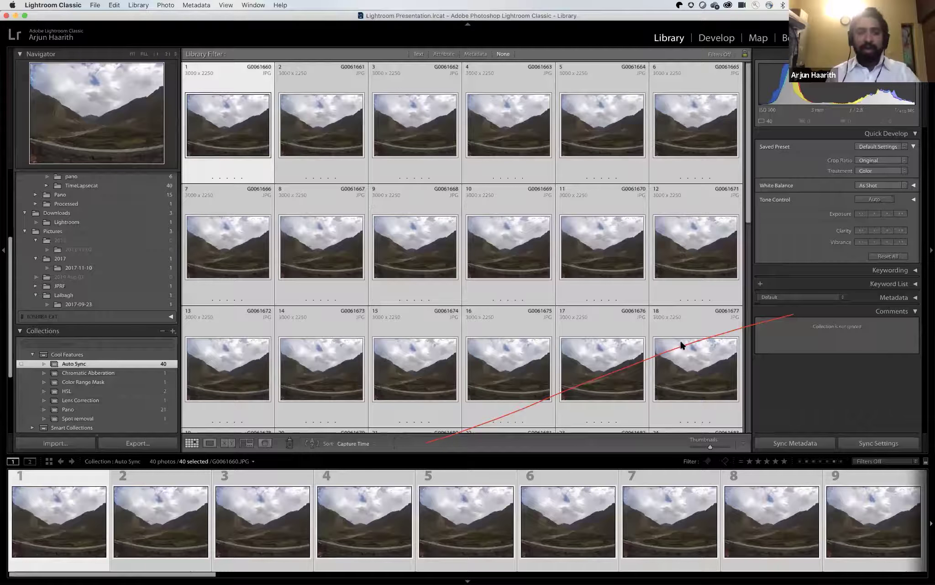
pyautogui.click(222, 111)
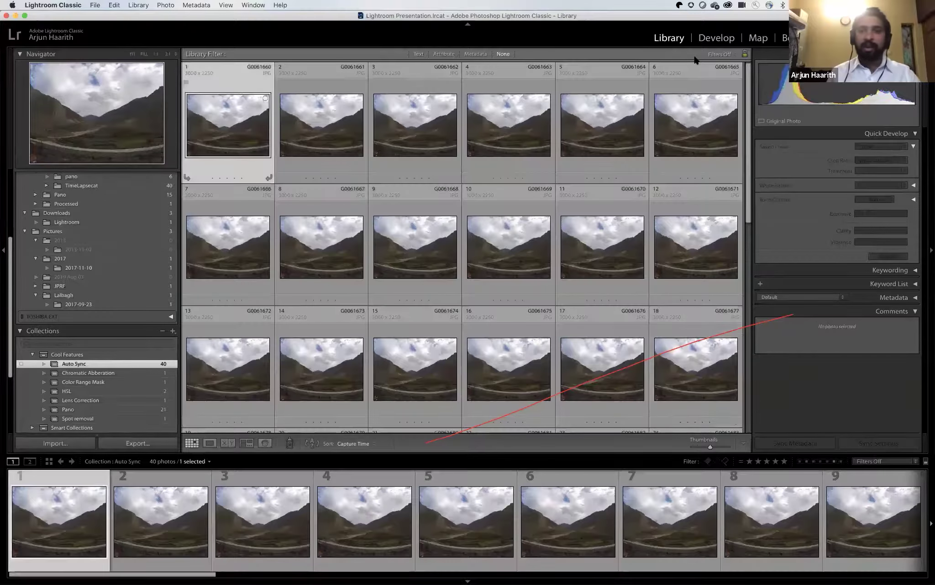
pyautogui.press('d')
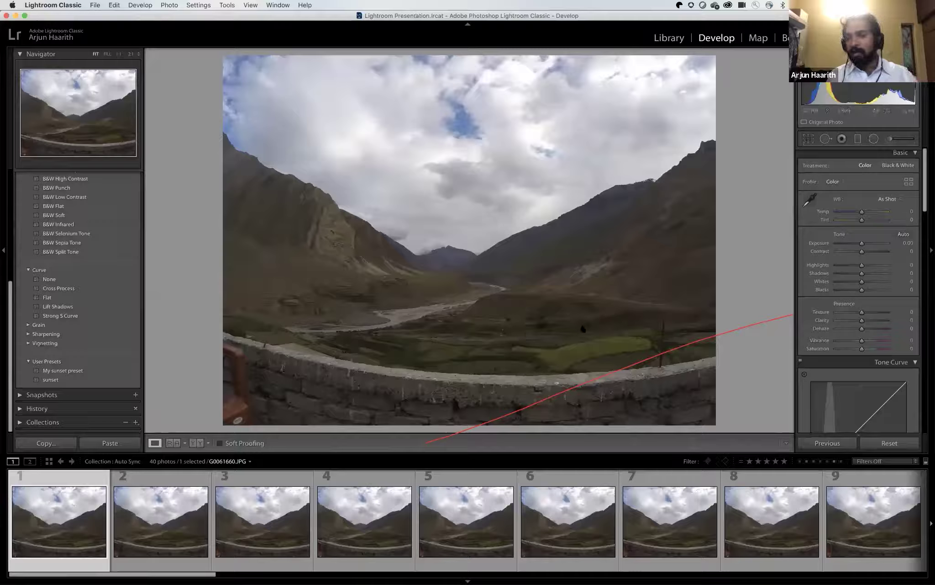
# Set contrast +36, exposure +1.30, highlights -34, shadows and whites +57, and blacks -38.
pyautogui.click(870, 251)
pyautogui.click(849, 243)
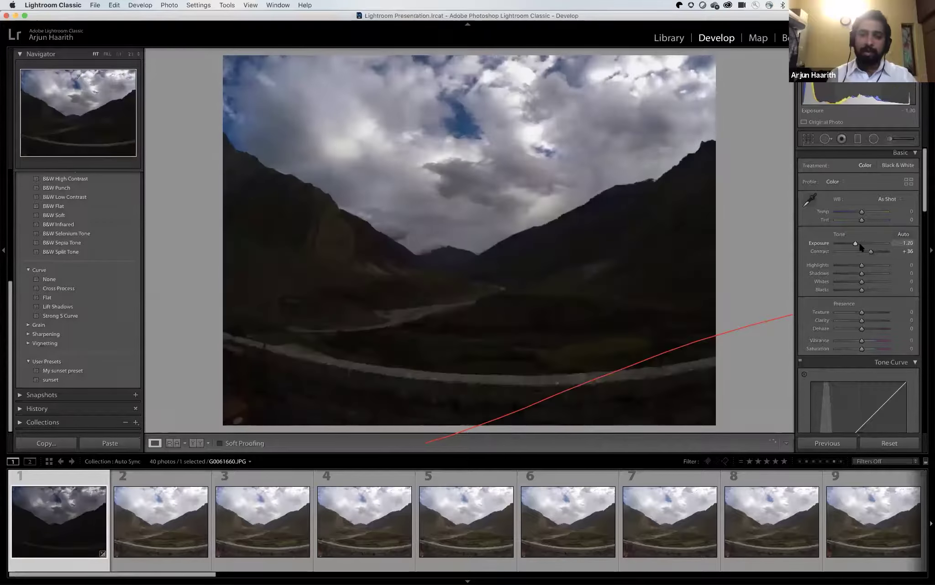
pyautogui.click(868, 243)
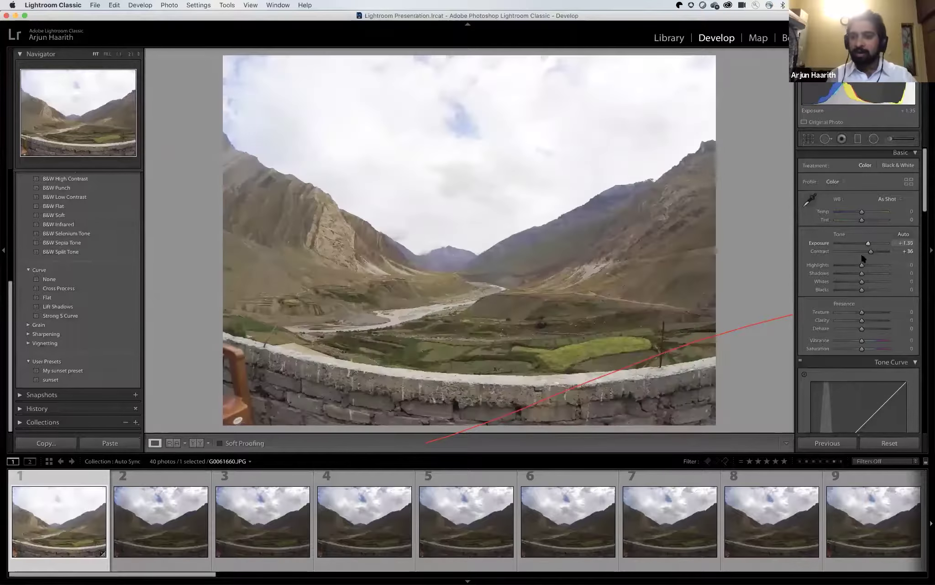
pyautogui.click(853, 265)
pyautogui.click(876, 273)
pyautogui.click(876, 282)
pyautogui.click(852, 289)
# Set clarity +32, texture -37, vibrance +26, saturation +28, and fine-tune exposure to +0.55.
pyautogui.click(870, 321)
pyautogui.click(852, 312)
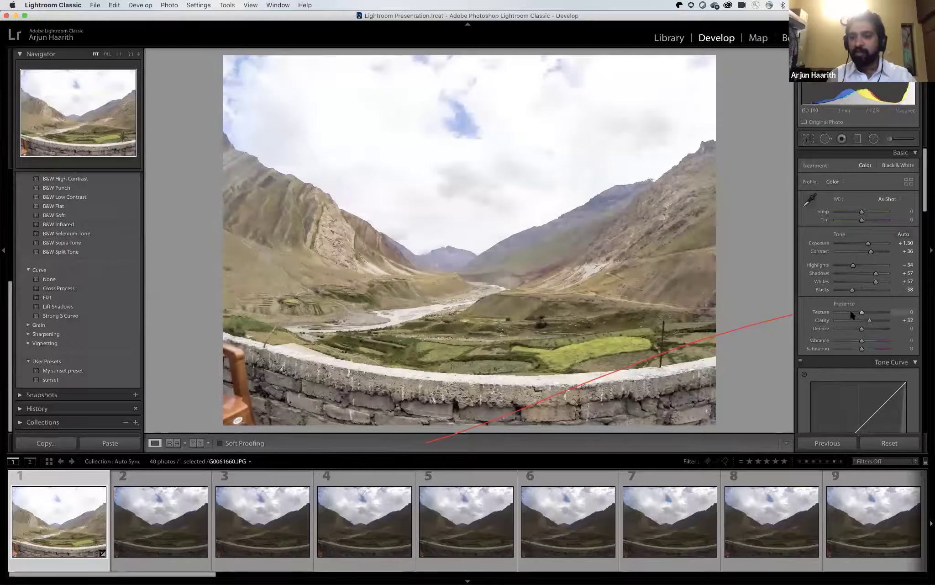
pyautogui.click(868, 340)
pyautogui.click(869, 348)
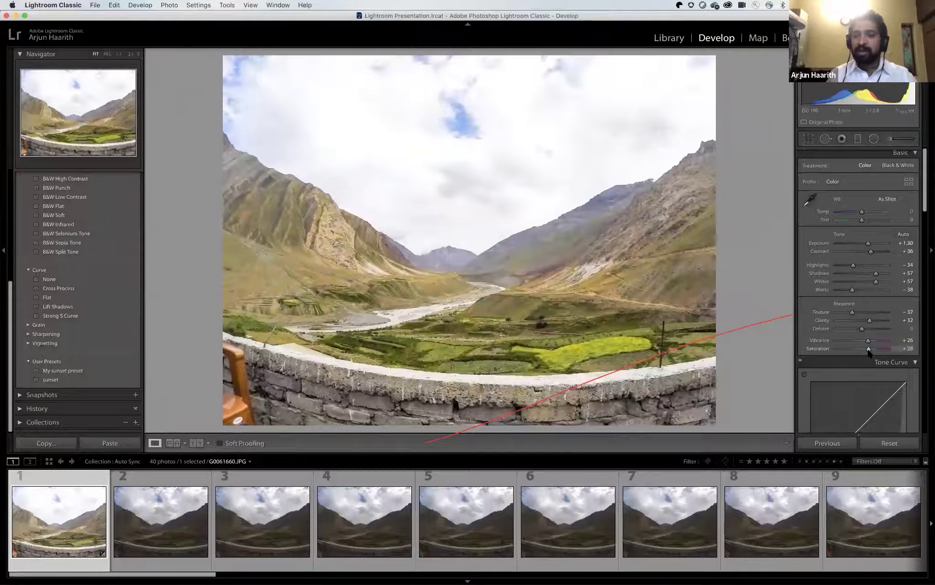
pyautogui.click(864, 244)
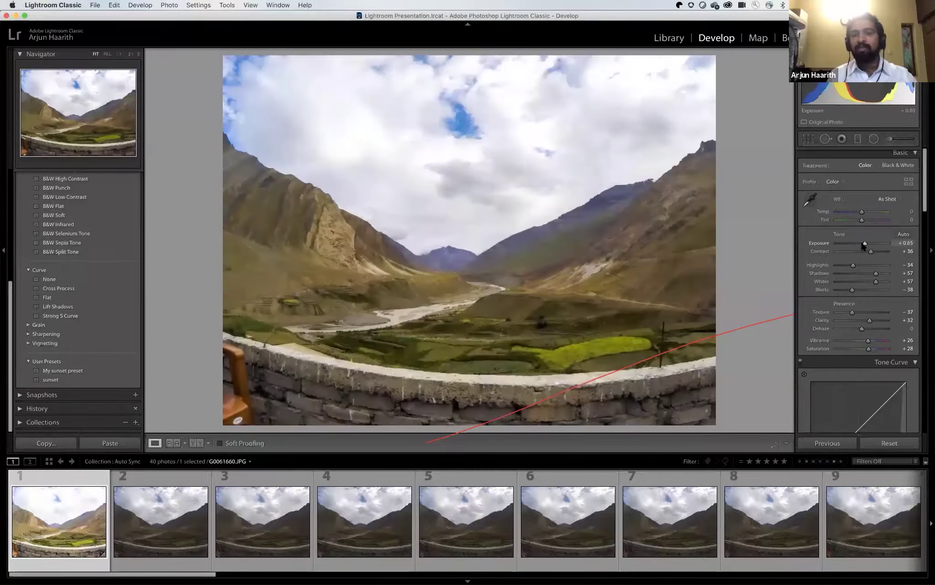
pyautogui.click(862, 243)
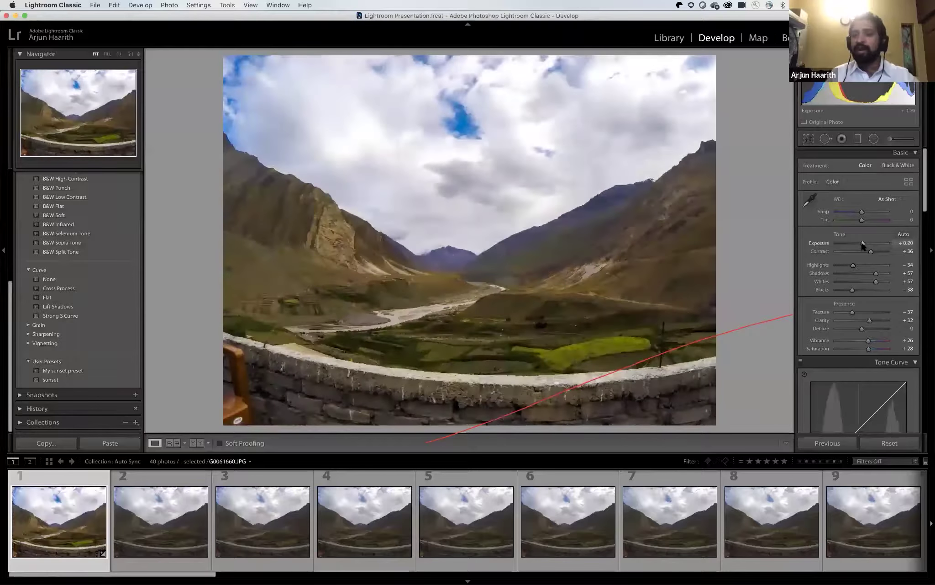
pyautogui.moveTo(864, 245); pyautogui.dragTo(864, 245)
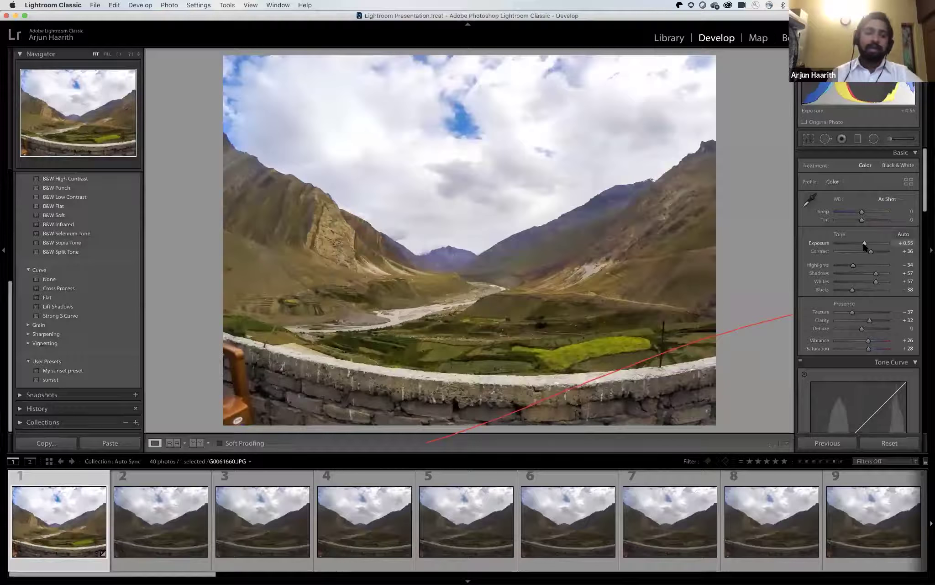
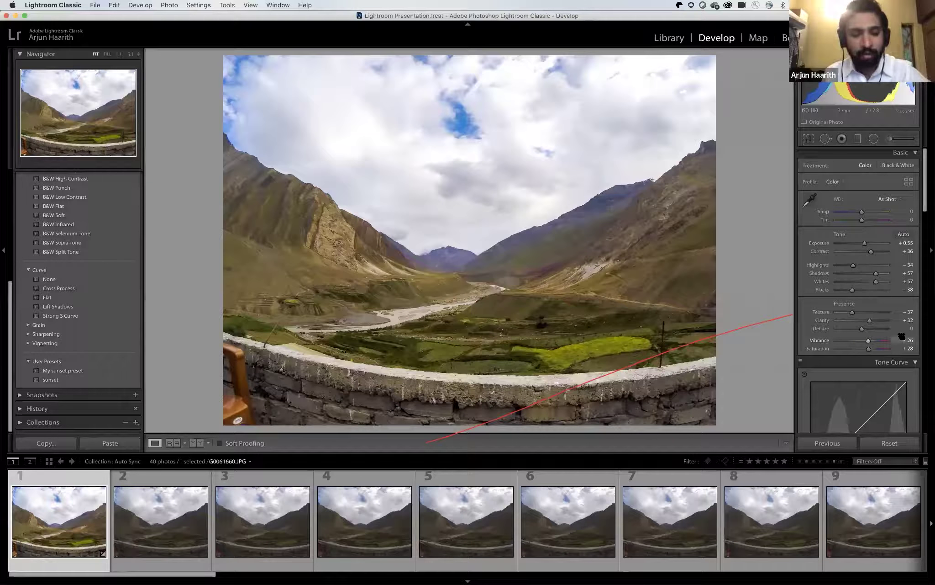
# Select all 40 photos with Auto Sync on, trial Exposure, Shadows and Temp edits, then reset all.
pyautogui.press('super+a')
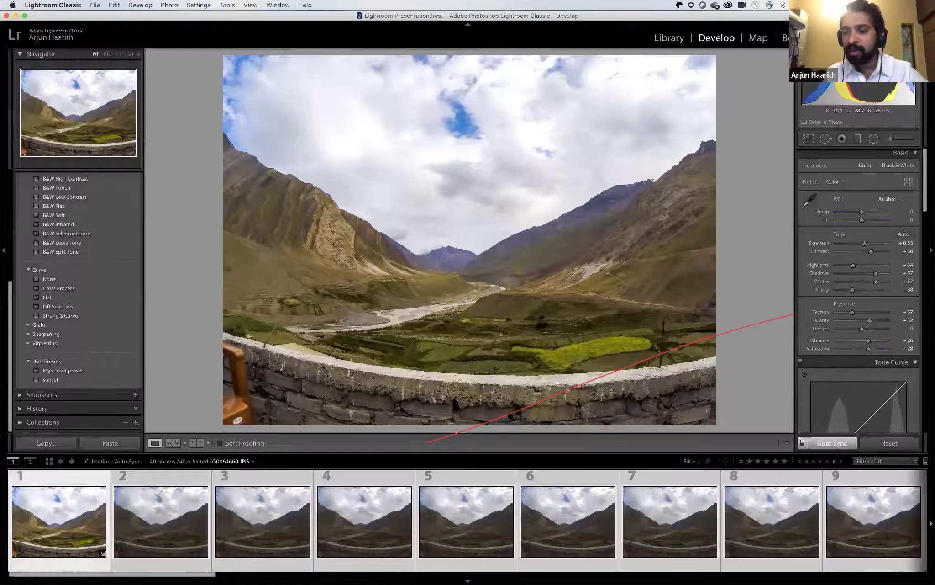
pyautogui.click(825, 443)
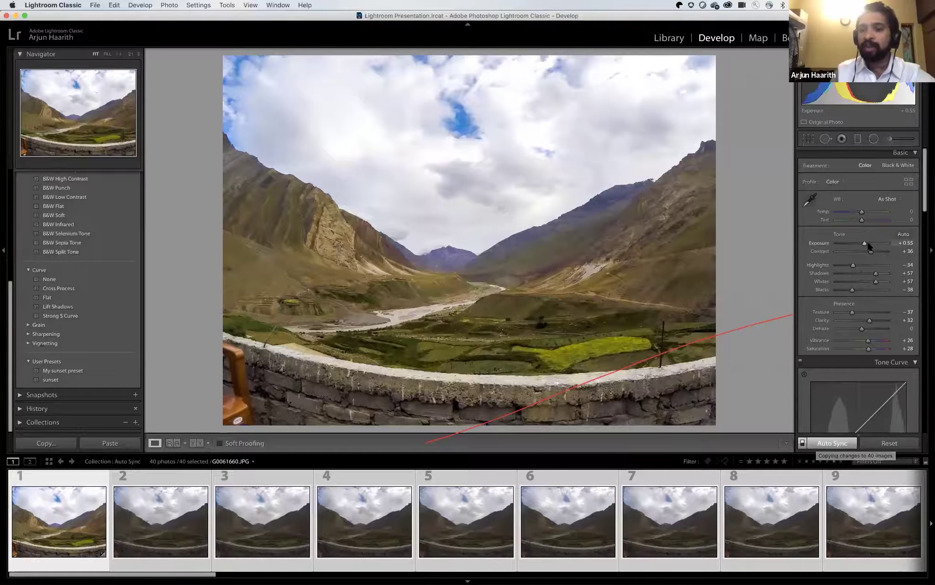
pyautogui.moveTo(865, 243); pyautogui.dragTo(869, 250)
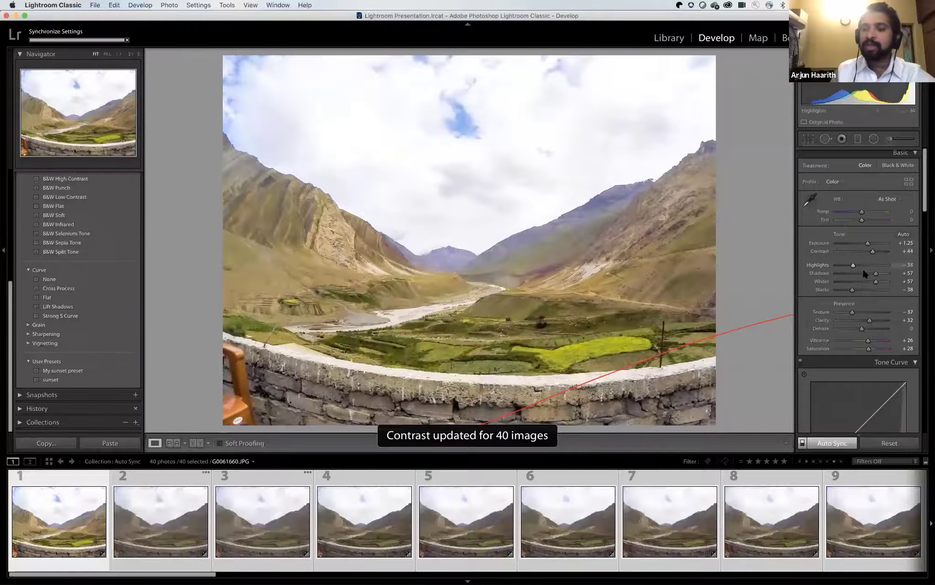
pyautogui.moveTo(873, 274); pyautogui.dragTo(870, 274)
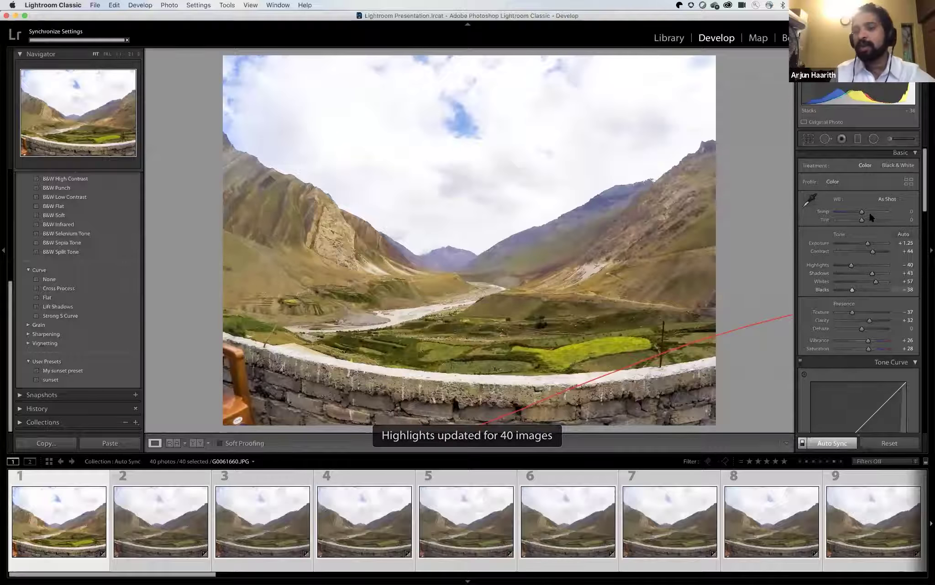
pyautogui.moveTo(869, 211); pyautogui.dragTo(869, 216)
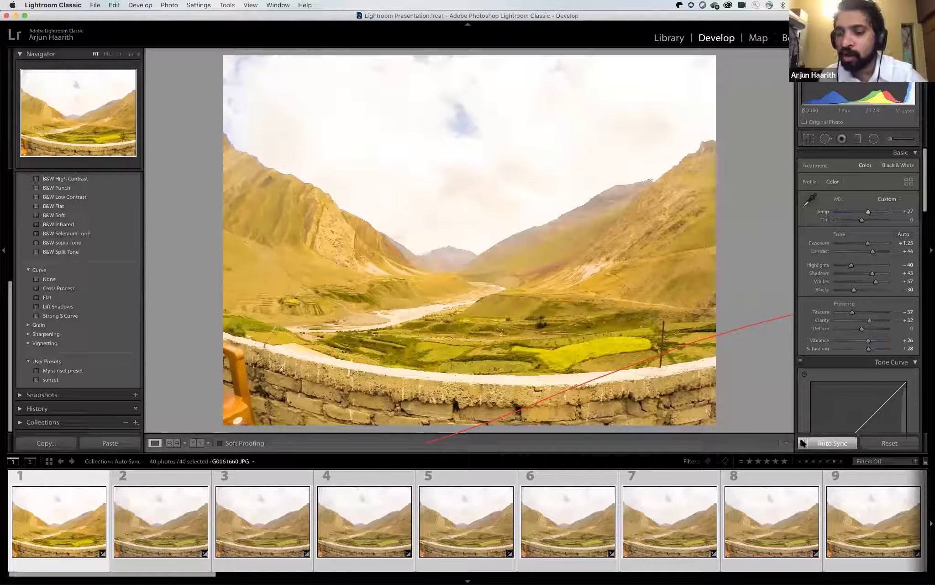
pyautogui.click(868, 443)
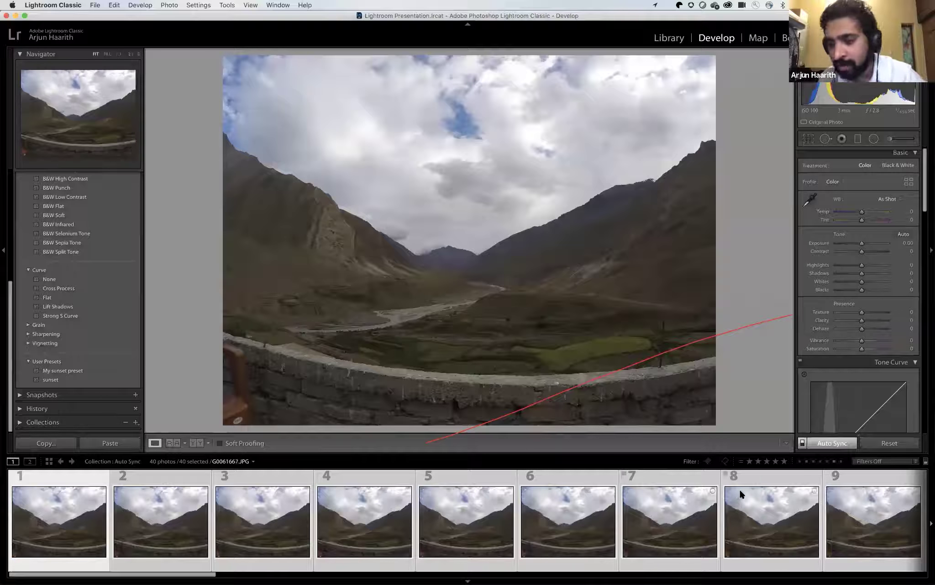
# Turn Auto Sync off and warm only the first photo to Temp +60.
pyautogui.click(803, 442)
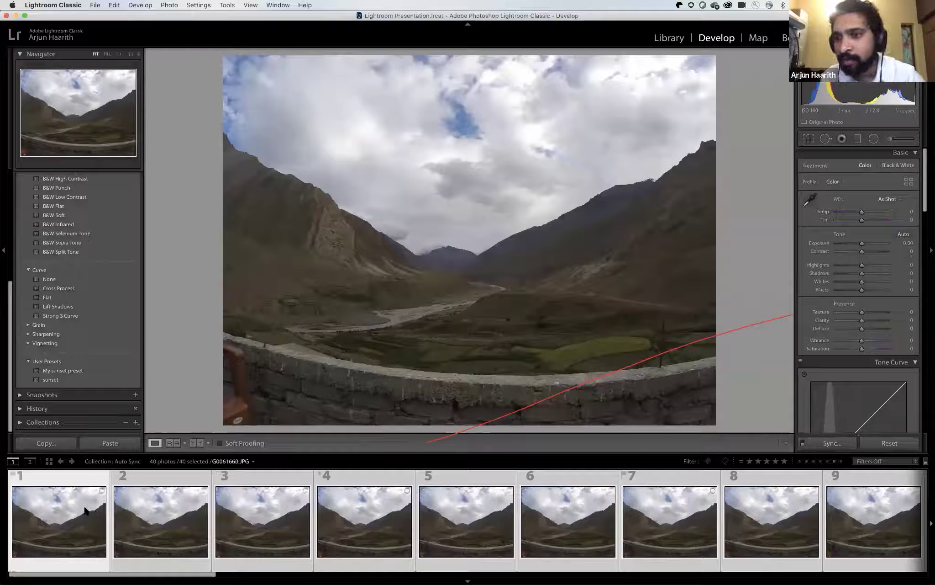
pyautogui.click(802, 445)
pyautogui.click(803, 443)
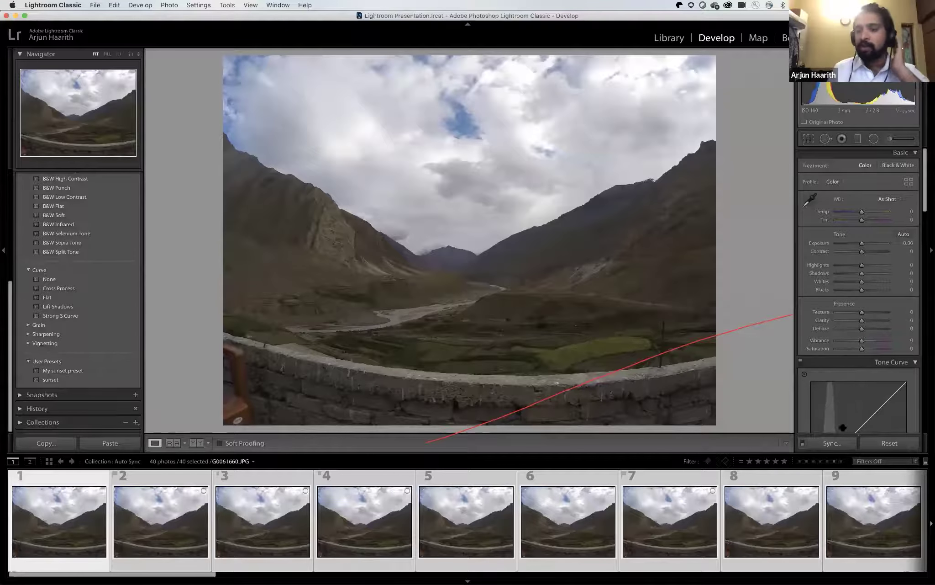
pyautogui.moveTo(872, 210); pyautogui.dragTo(877, 215)
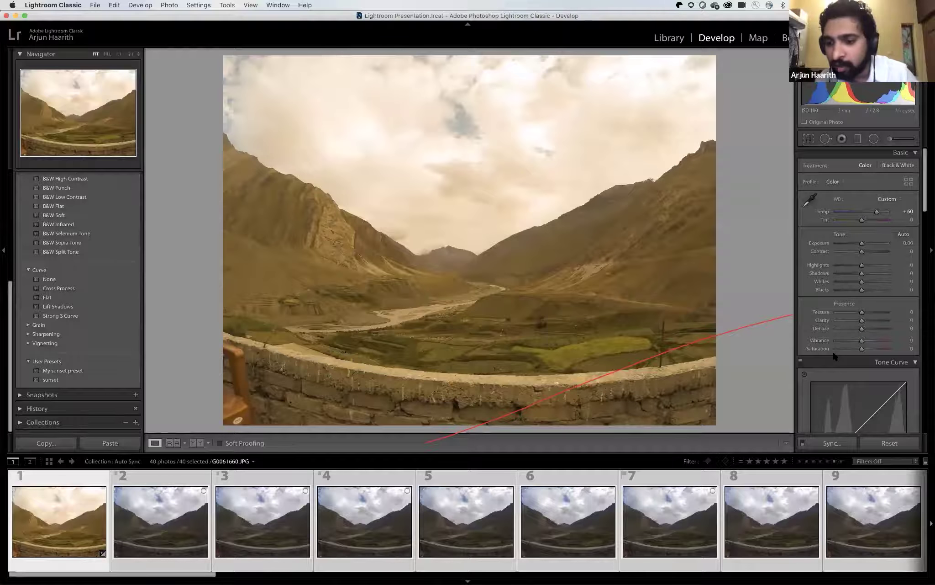
# Sync only White Balance (+60) to all 40 photos, then reset the first photo to As Shot.
pyautogui.click(832, 442)
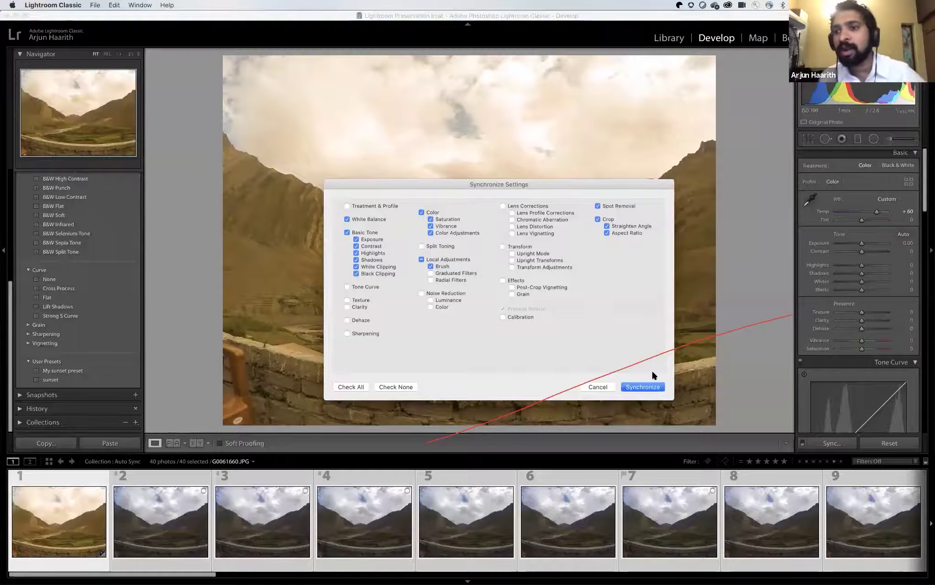
pyautogui.click(411, 387)
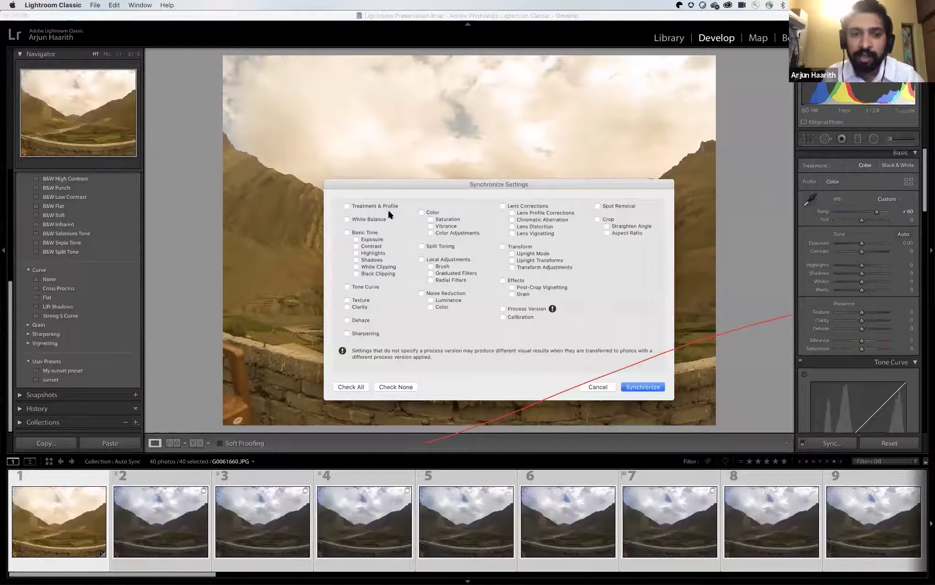
pyautogui.click(376, 221)
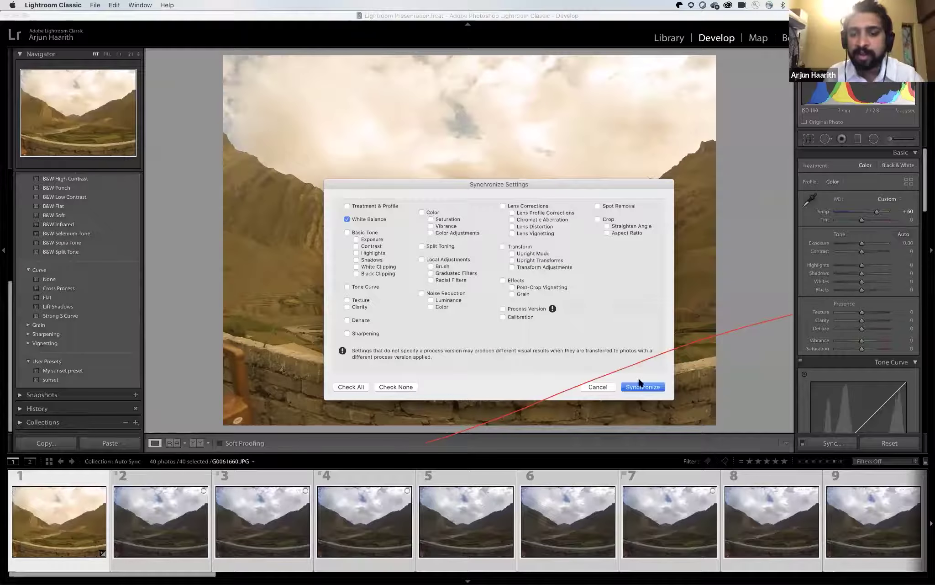
pyautogui.click(643, 387)
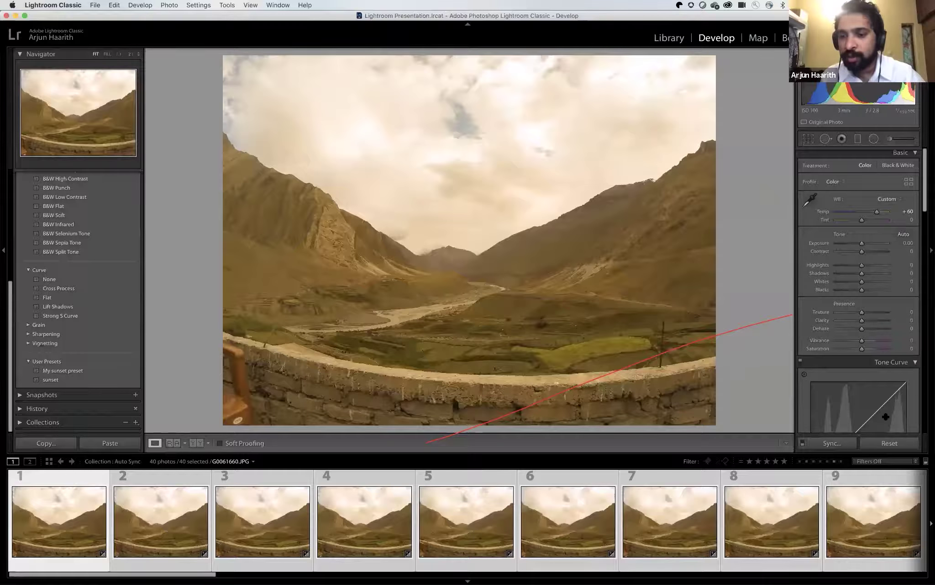
pyautogui.click(880, 443)
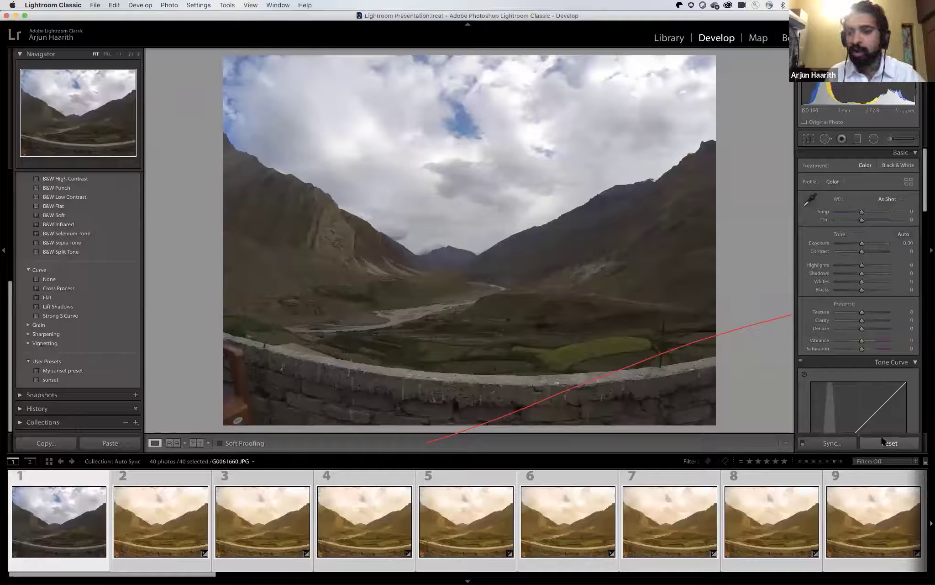
# Reset all 40 photos via Auto Sync, then cool the first photo alone to Temp -100.
pyautogui.press('super')
pyautogui.click(884, 443)
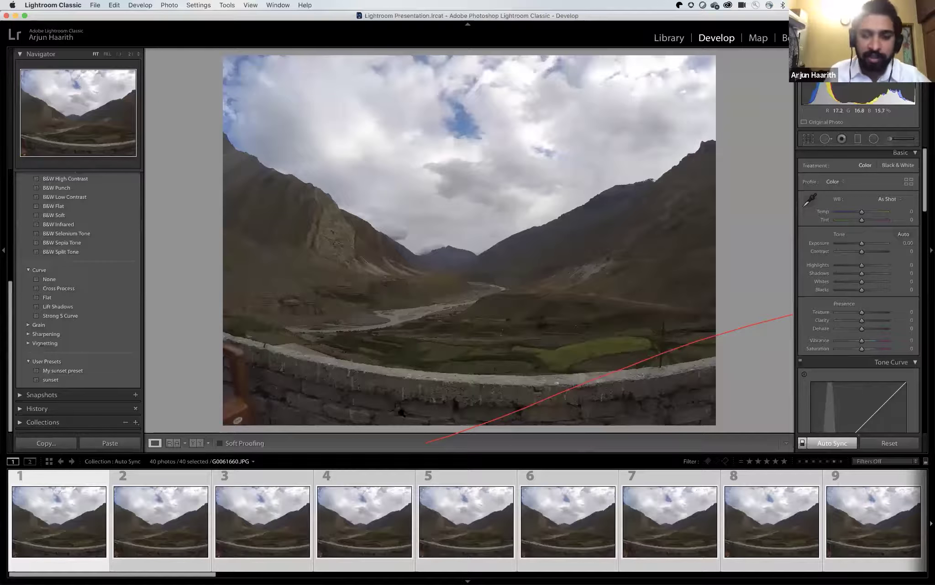
pyautogui.click(801, 442)
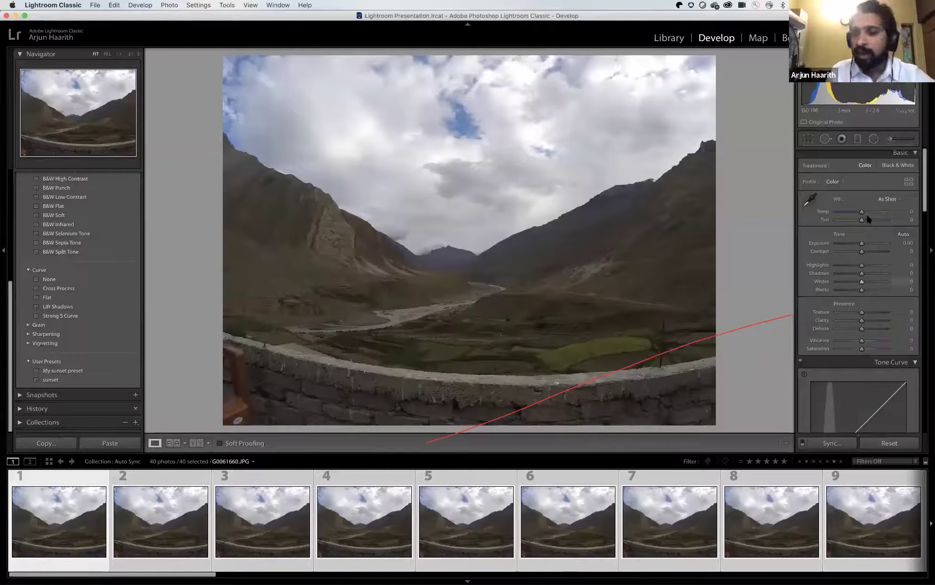
pyautogui.click(835, 212)
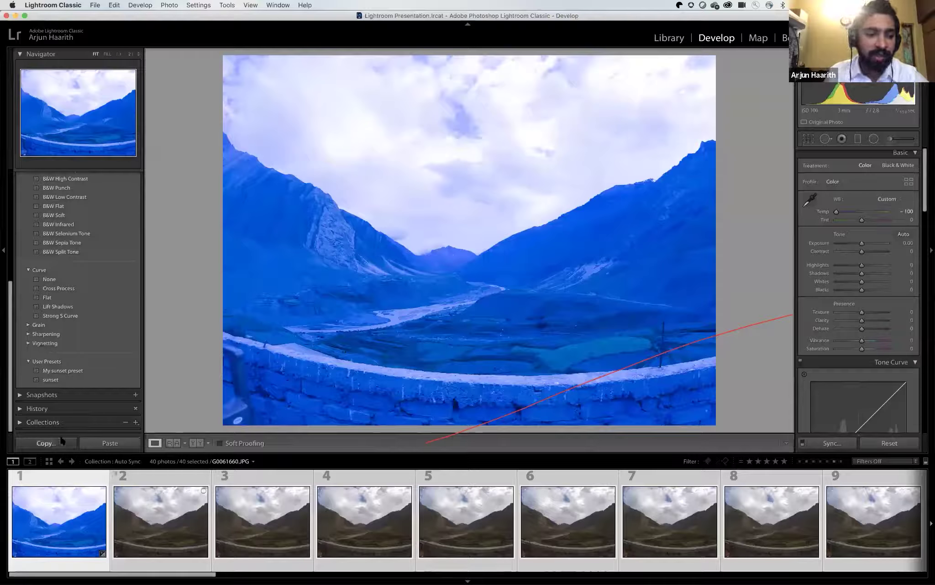
pyautogui.click(46, 442)
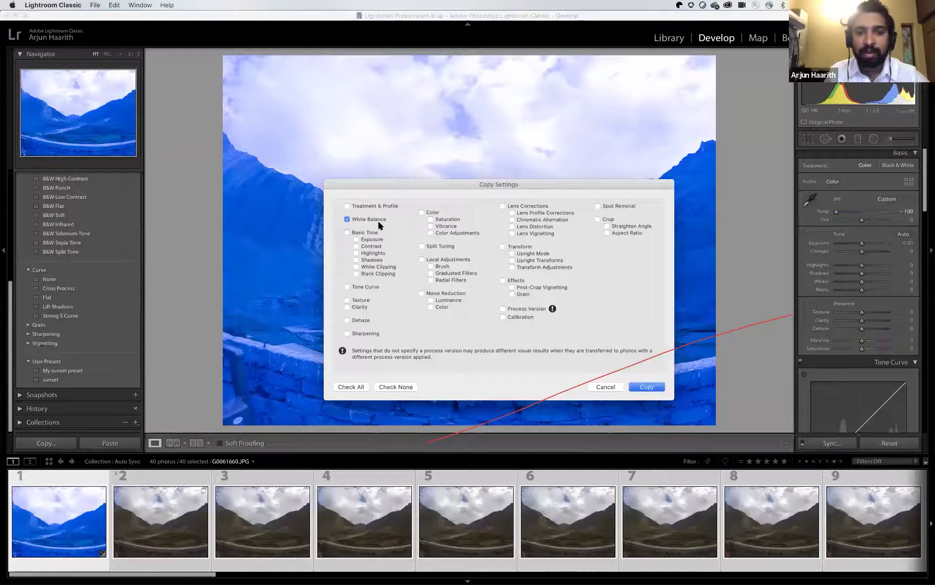
# Copy only White Balance and paste the -100 blue onto photo 2, then all photos.
pyautogui.click(653, 388)
pyautogui.click(146, 512)
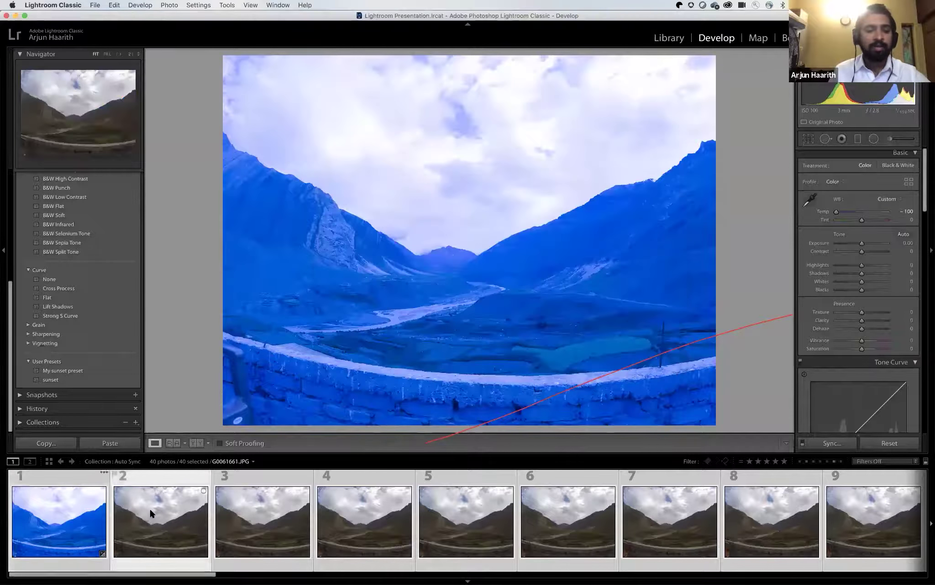
pyautogui.click(110, 444)
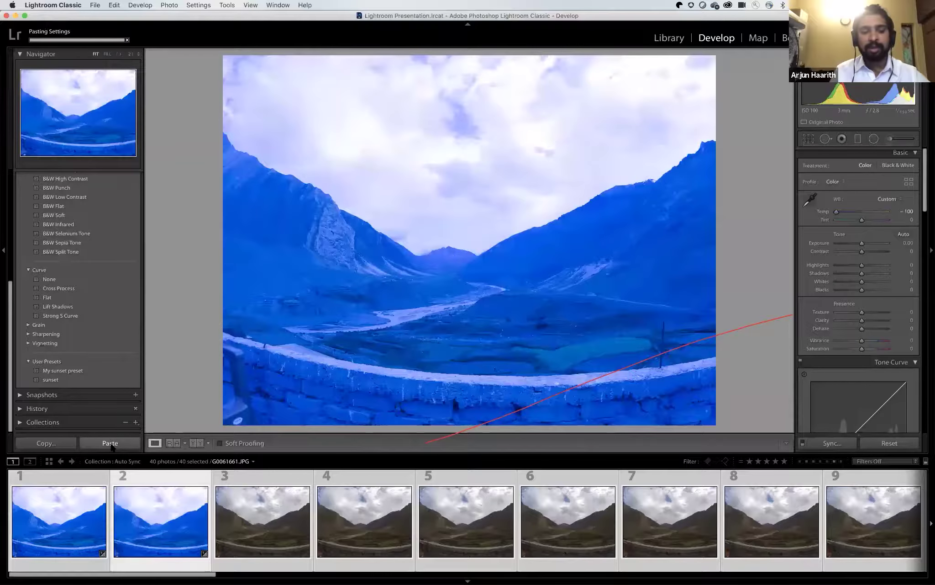
pyautogui.click(803, 443)
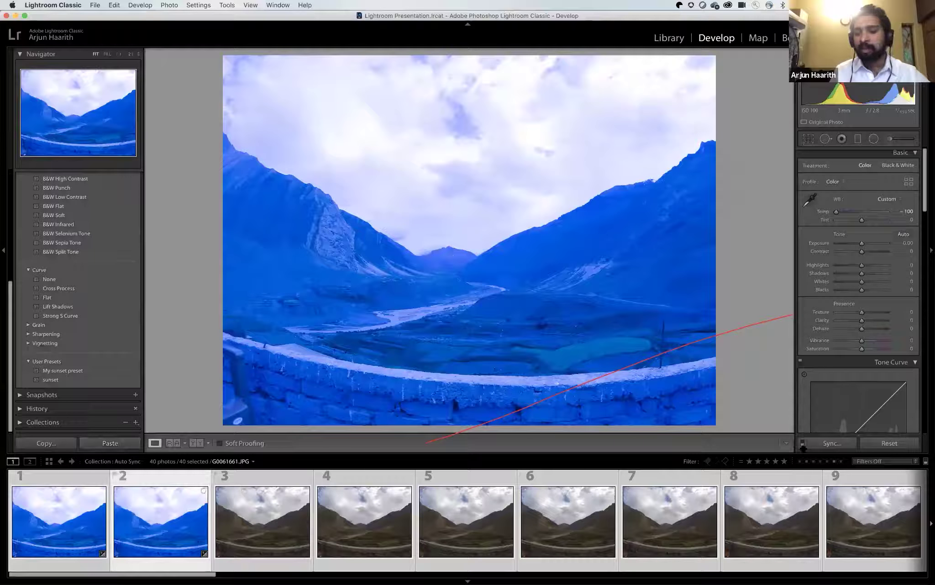
pyautogui.click(123, 441)
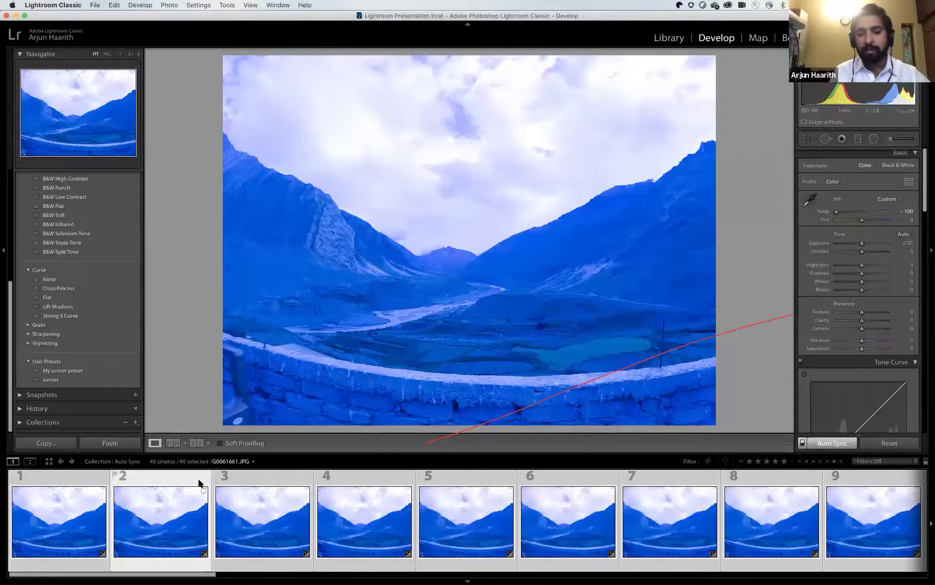
pyautogui.click(803, 443)
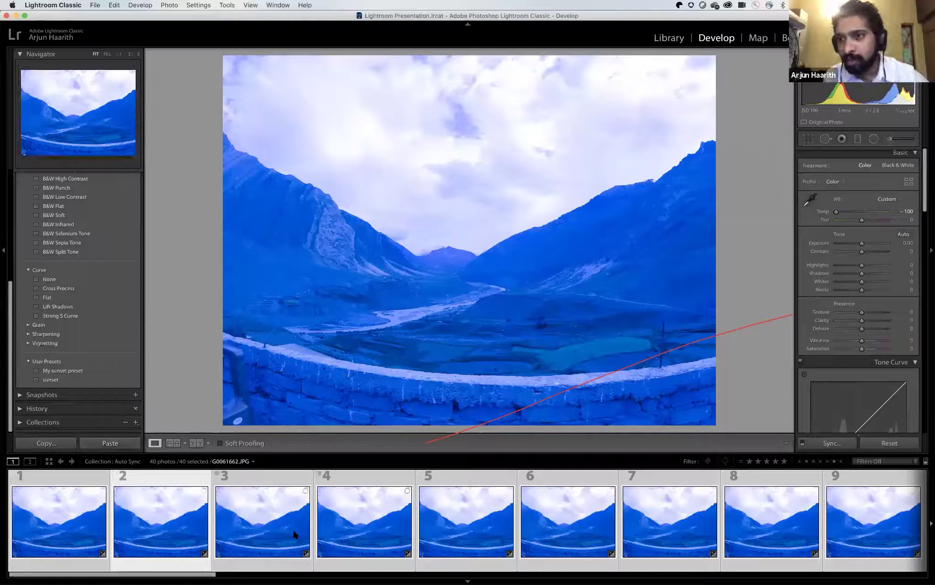
pyautogui.click(802, 443)
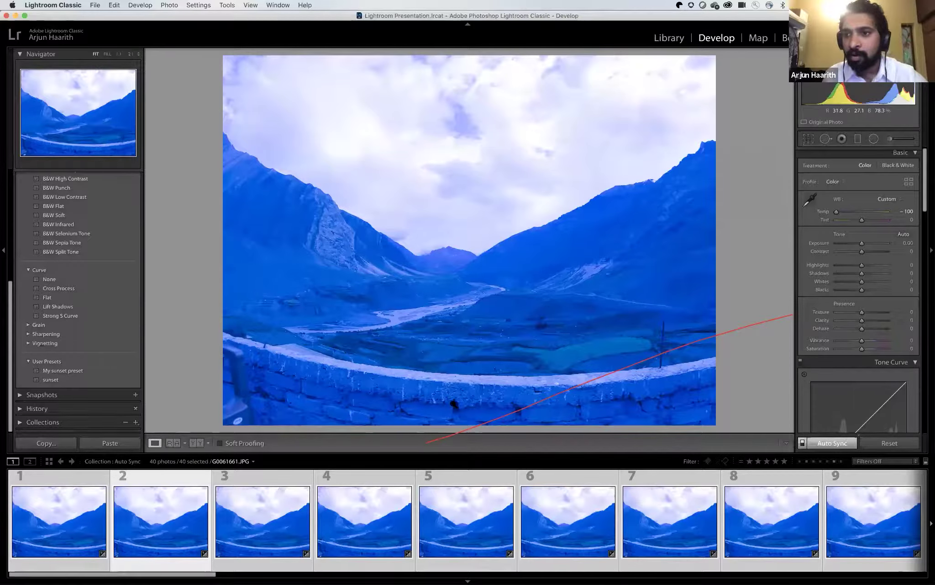
# Reset all 40 photos to original colours, then turn Auto Sync off and deselect all.
pyautogui.click(890, 443)
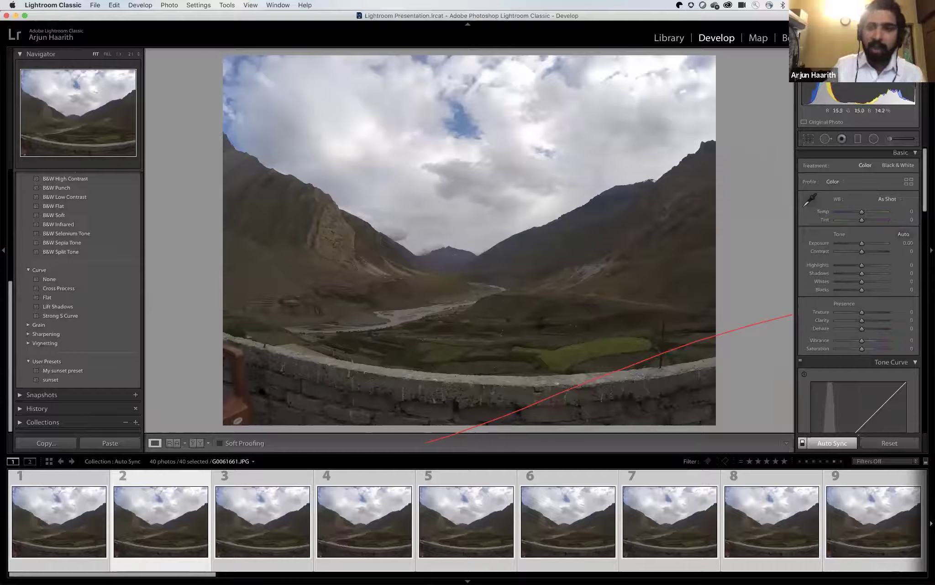
pyautogui.click(670, 38)
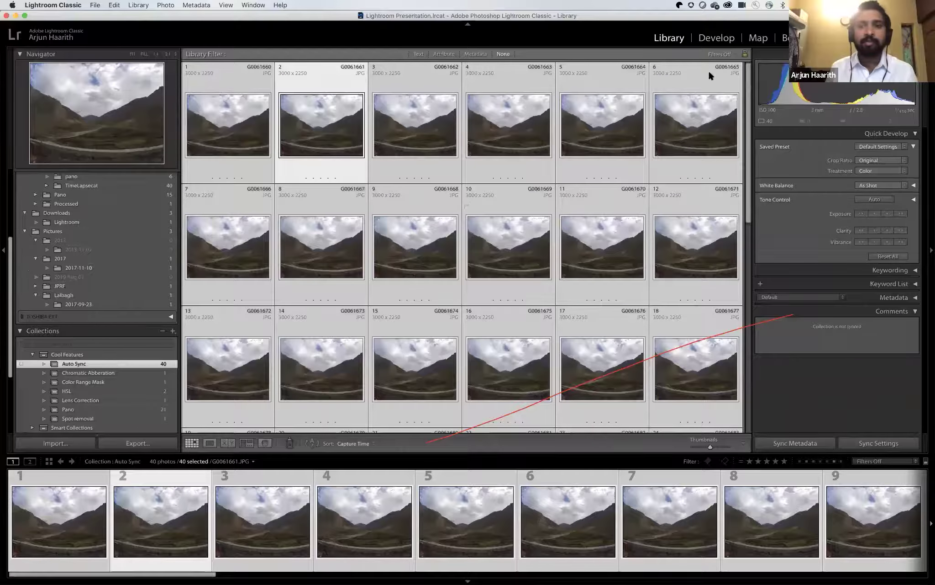
pyautogui.click(717, 38)
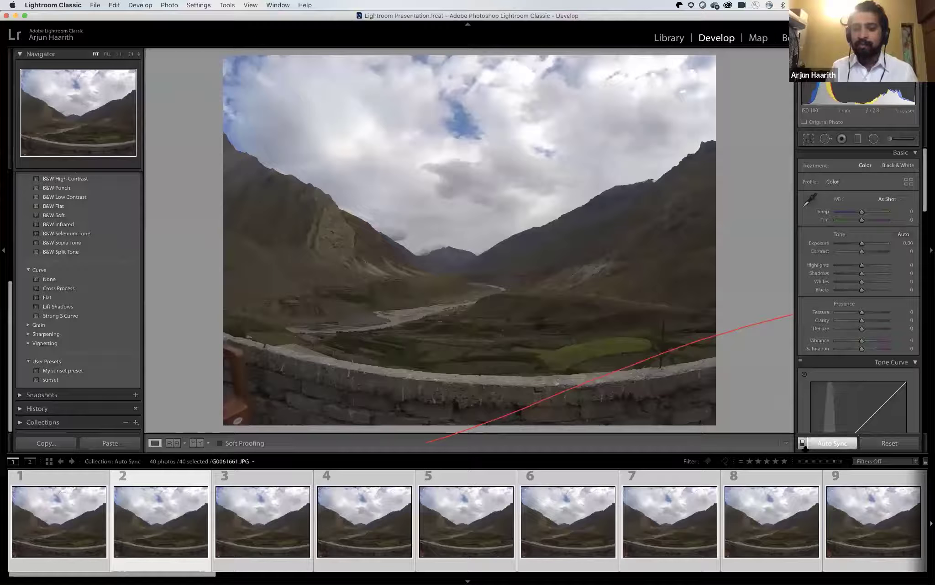
pyautogui.click(803, 443)
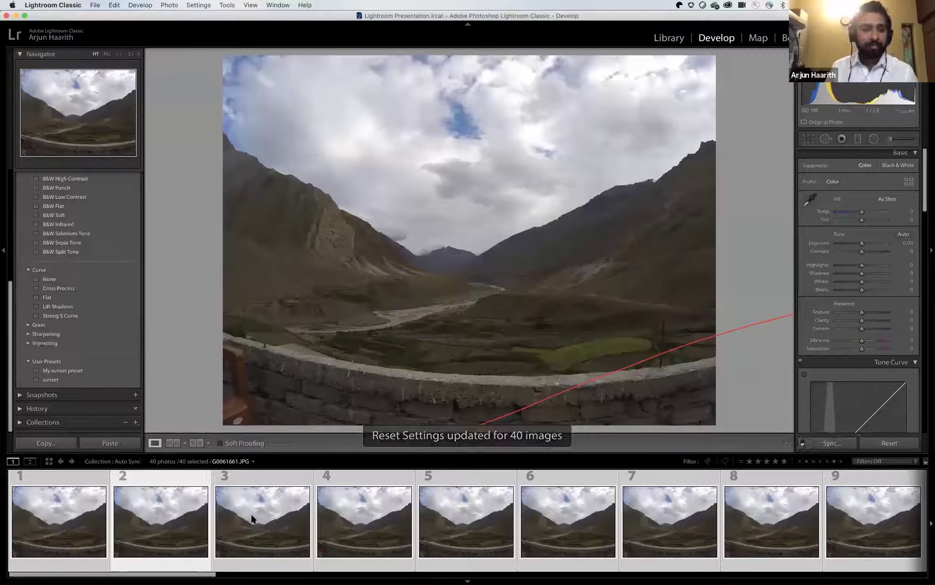
pyautogui.press('super+d')
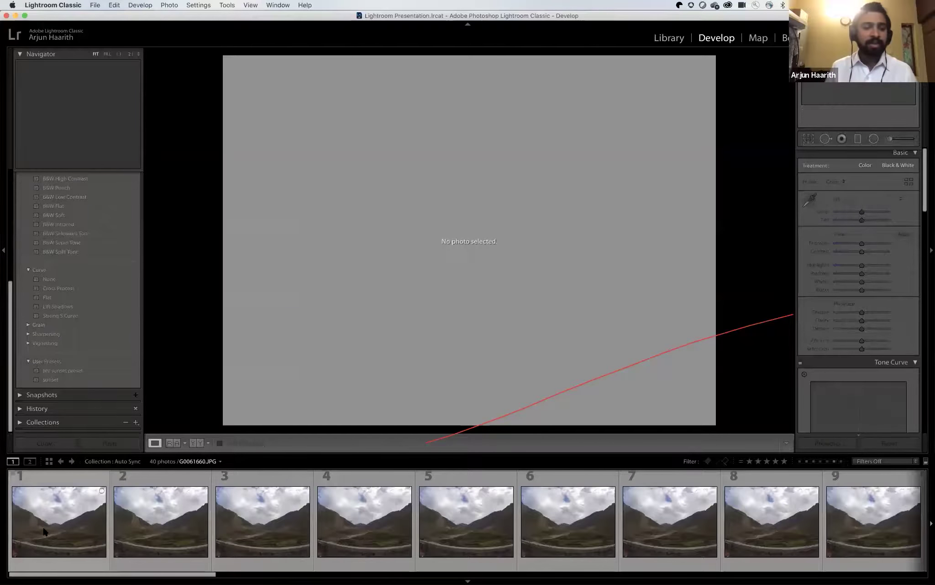
# Select the first mountain-valley thumbnail in the filmstrip.
pyautogui.click(45, 531)
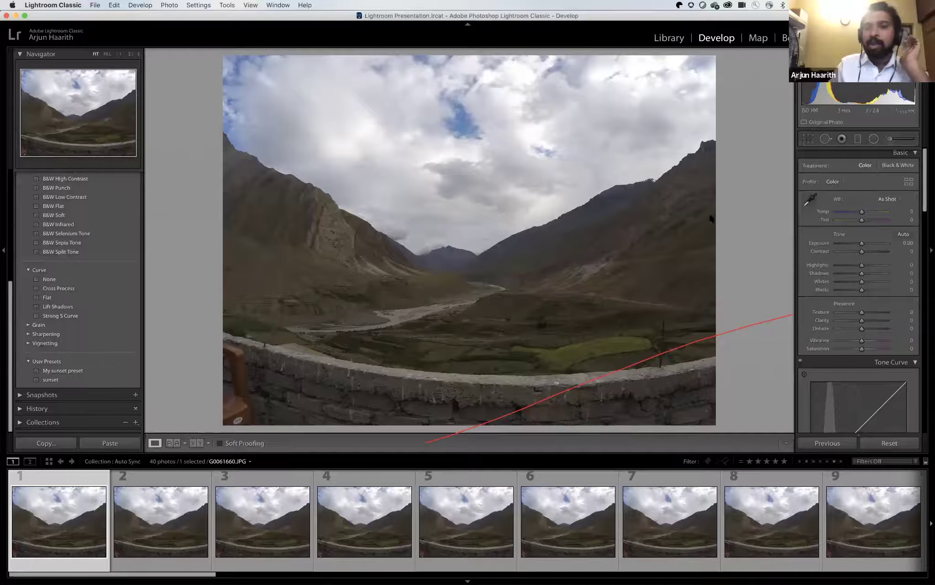
# Expand the History panel and scroll through the valley photo's list of edits.
pyautogui.click(37, 408)
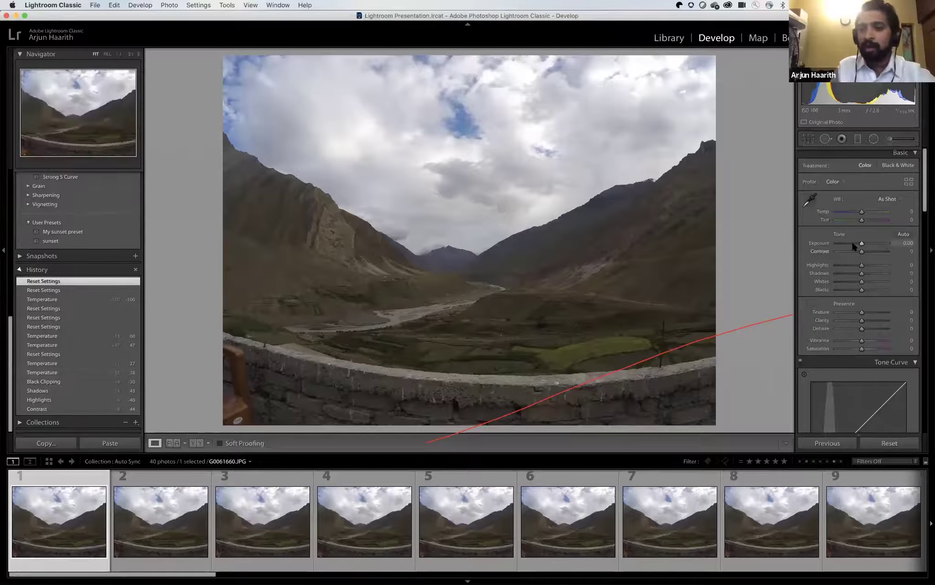
pyautogui.scroll(-5, 872, 244)
pyautogui.scroll(5, 872, 251)
pyautogui.scroll(5, 873, 265)
pyautogui.scroll(5, 874, 273)
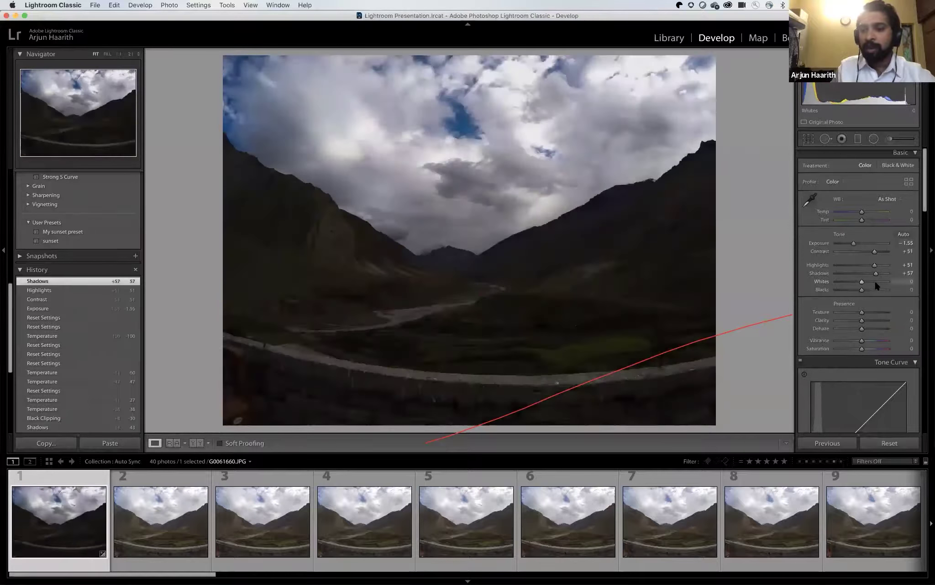
pyautogui.scroll(10, 875, 281)
pyautogui.scroll(-4, 851, 311)
pyautogui.scroll(-3, 852, 321)
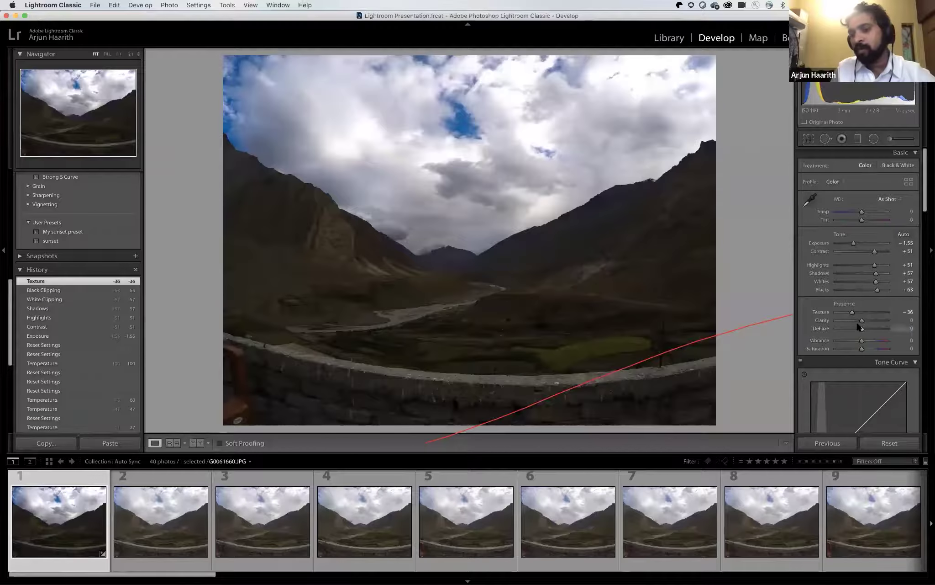
pyautogui.scroll(4, 869, 328)
# Step back through earlier History states, ending on the warm Temperature +38 state.
pyautogui.scroll(4, 869, 340)
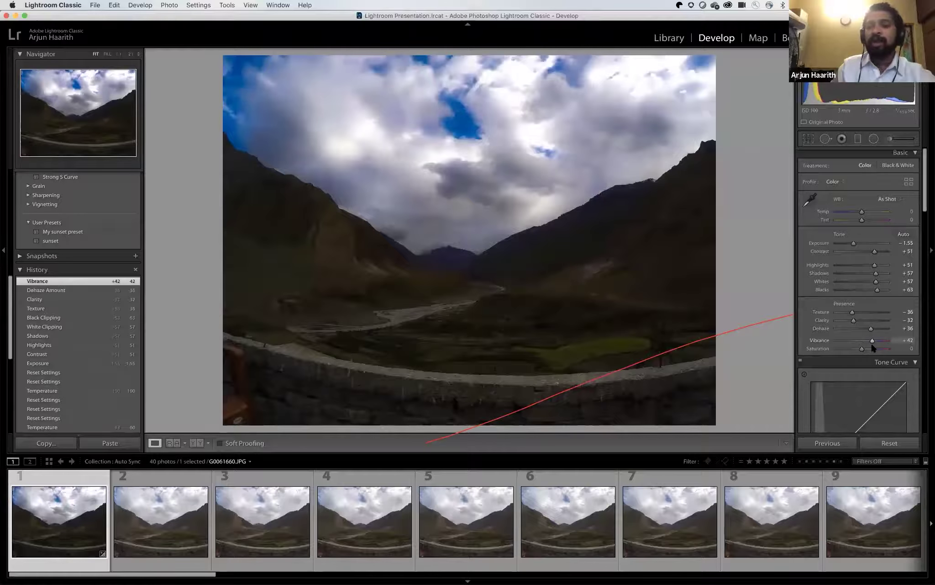
pyautogui.scroll(4, 871, 348)
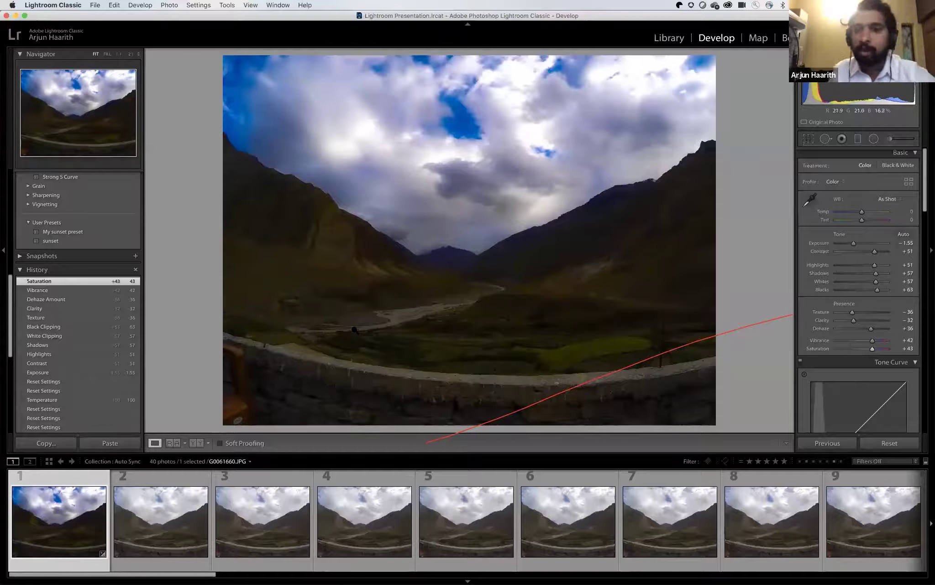
pyautogui.scroll(-3, 92, 374)
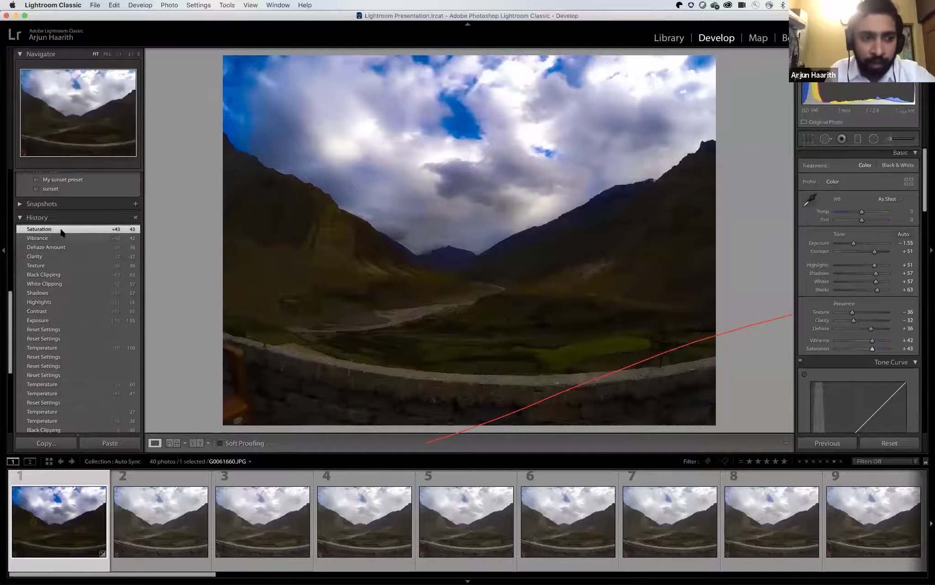
pyautogui.scroll(-2, 70, 355)
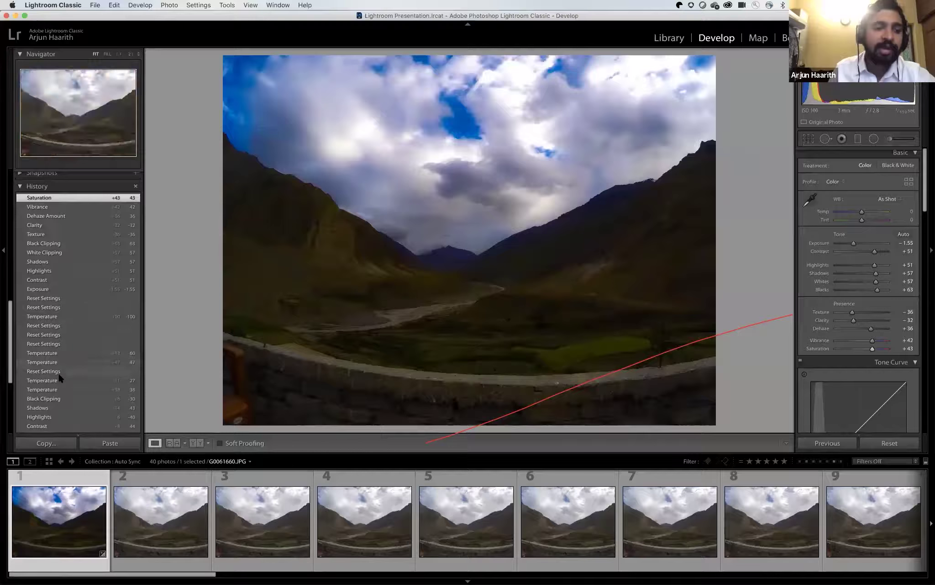
pyautogui.click(42, 281)
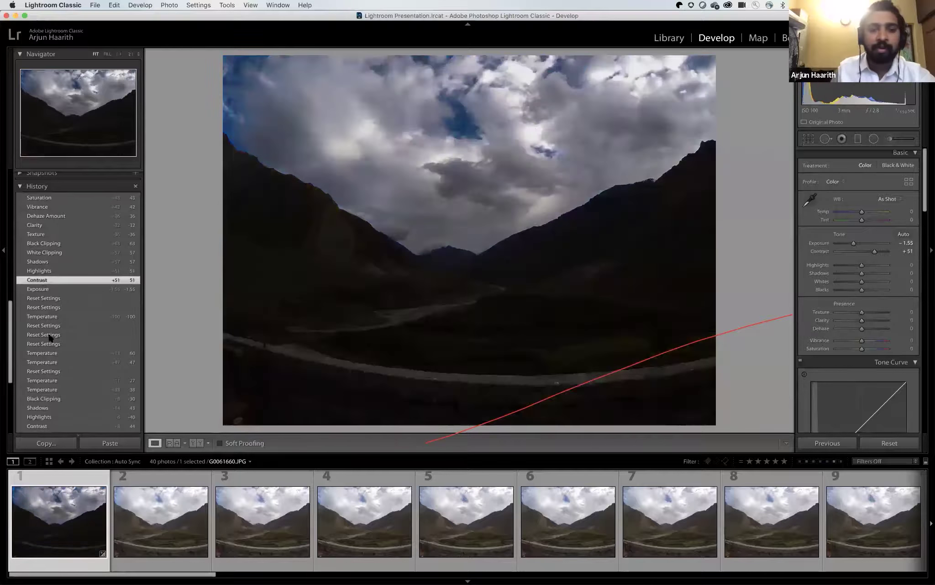
pyautogui.click(51, 343)
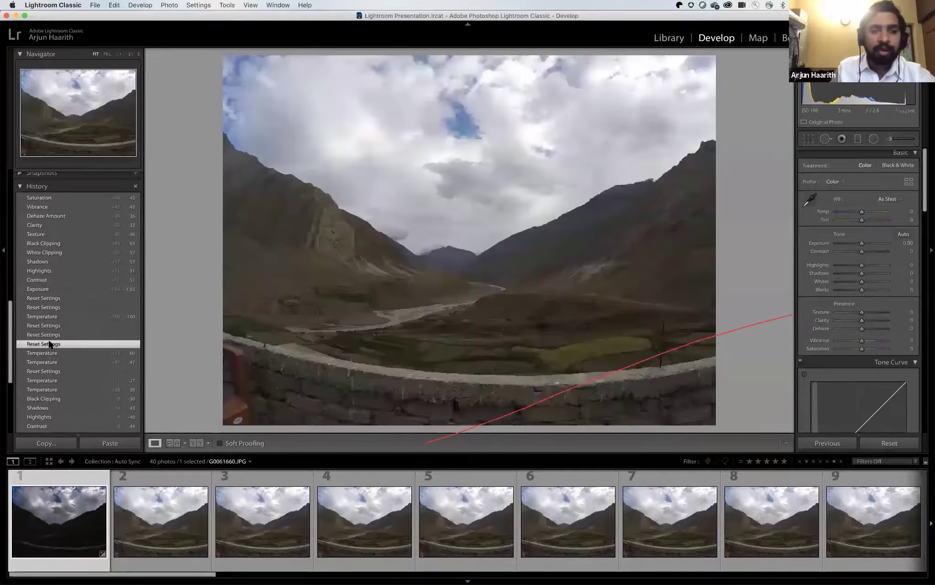
pyautogui.click(52, 371)
pyautogui.click(52, 389)
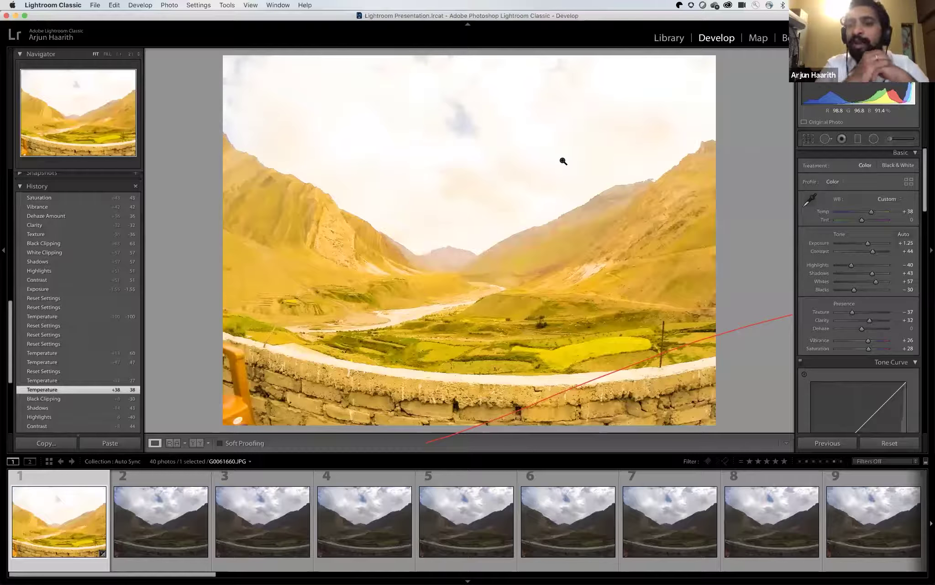
# Convert the photo to Black & White, toggle back to colour with V, then convert again.
pyautogui.click(895, 168)
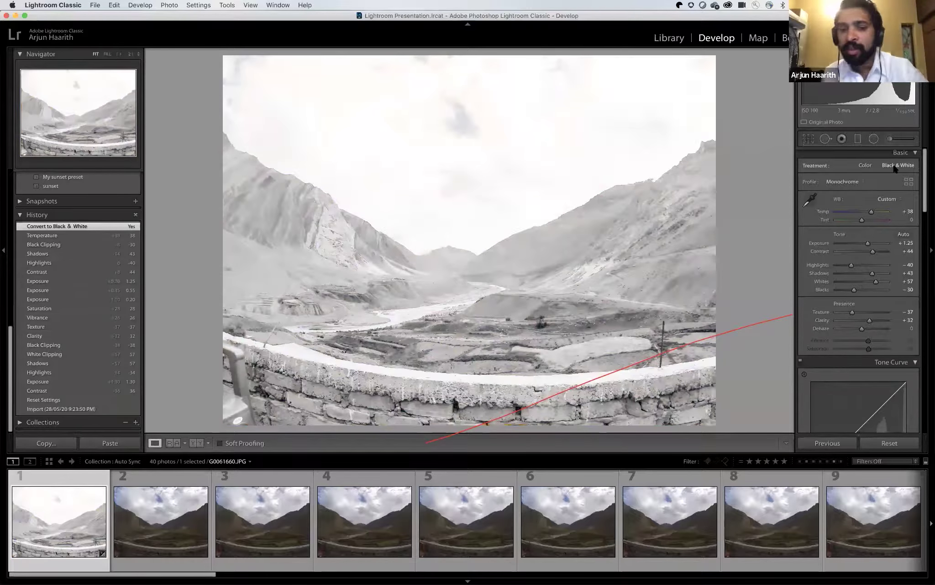
pyautogui.press('v')
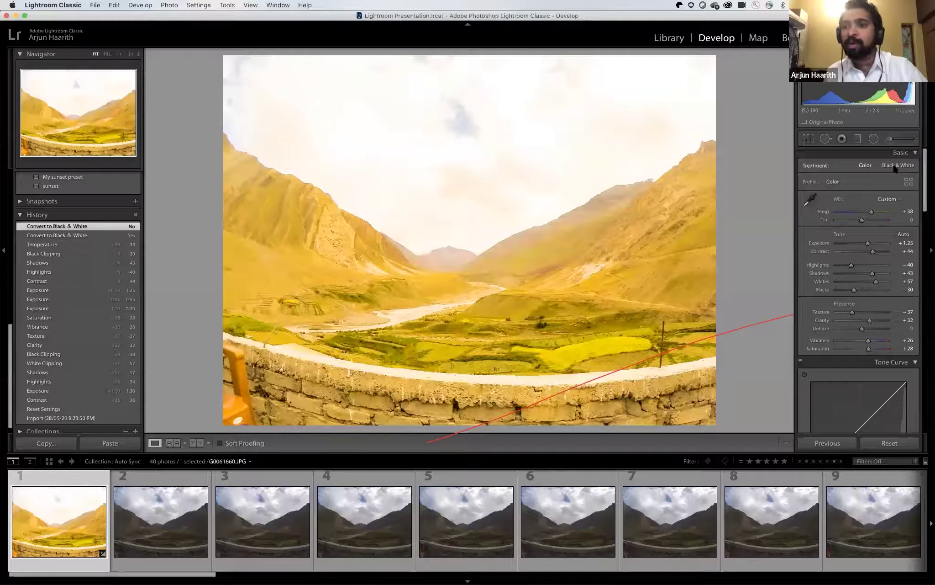
pyautogui.click(895, 168)
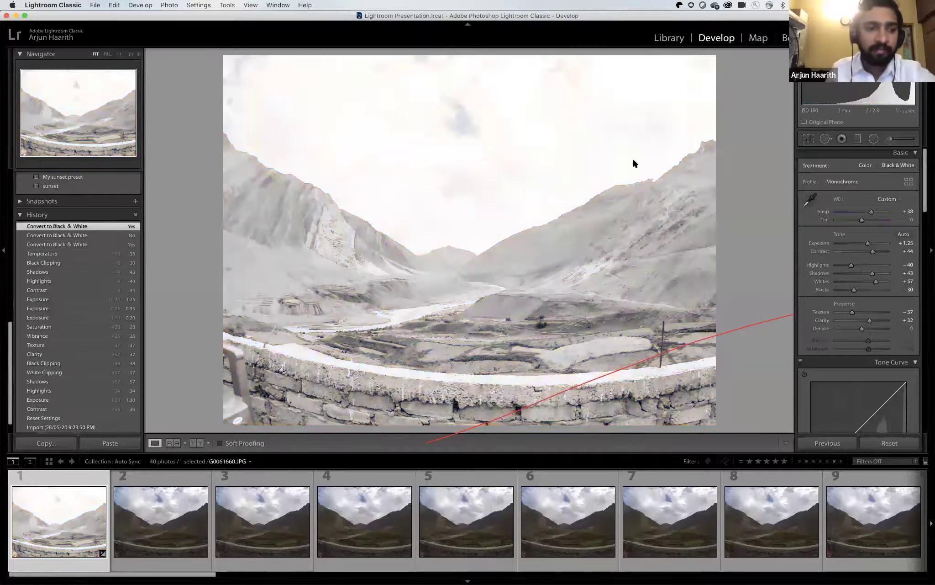
pyautogui.scroll(3, 50, 297)
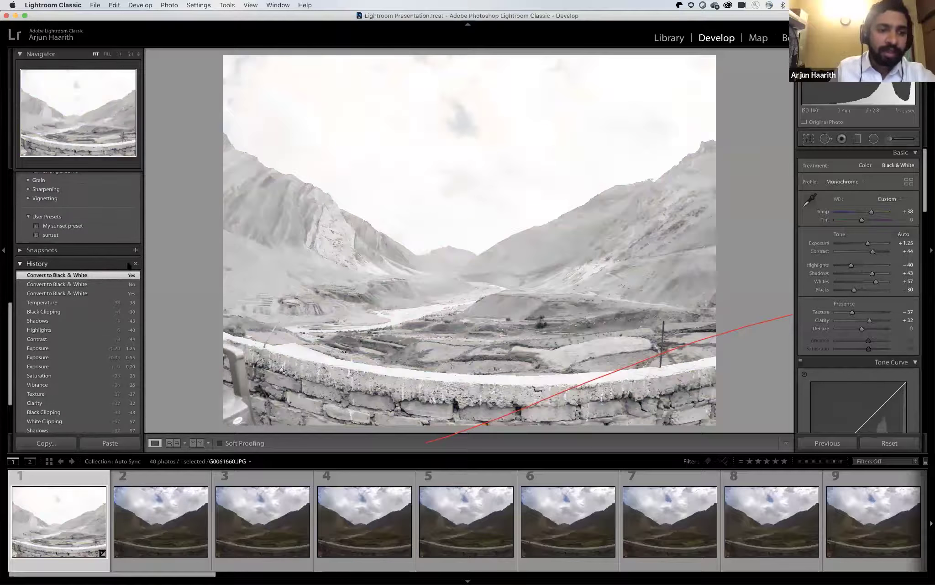
pyautogui.scroll(-3, 54, 336)
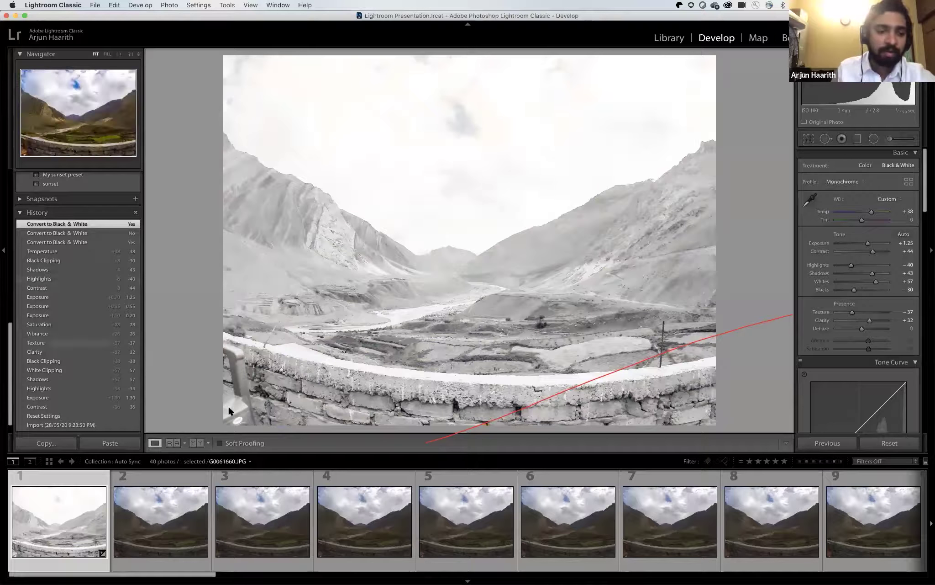
# Trial Exposure around -0.80, then revert to the Convert to Black & White history state.
pyautogui.click(853, 243)
pyautogui.moveTo(857, 247); pyautogui.dragTo(858, 245)
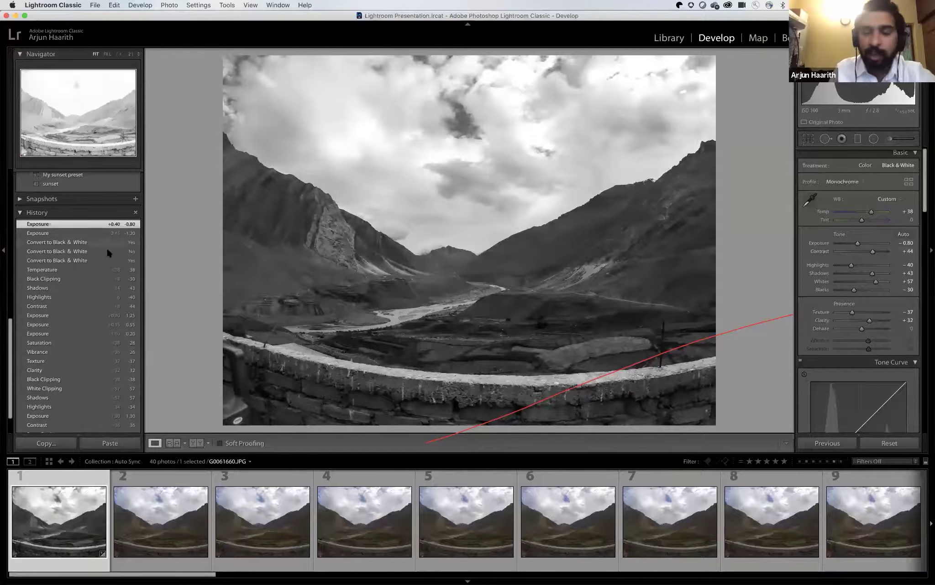
pyautogui.click(75, 246)
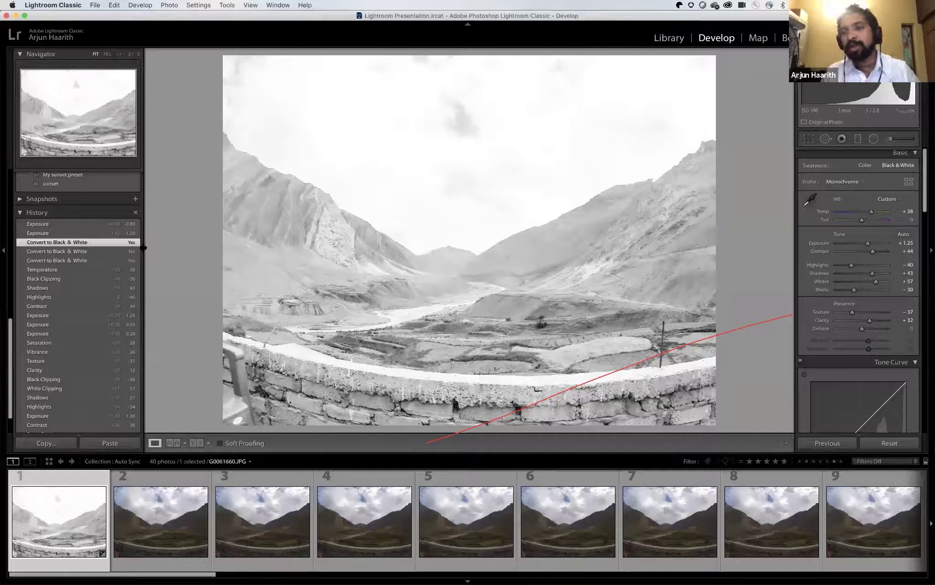
# Create a virtual copy, Copy 1, of the black-and-white valley photo from its context menu.
pyautogui.rightClick(299, 238)
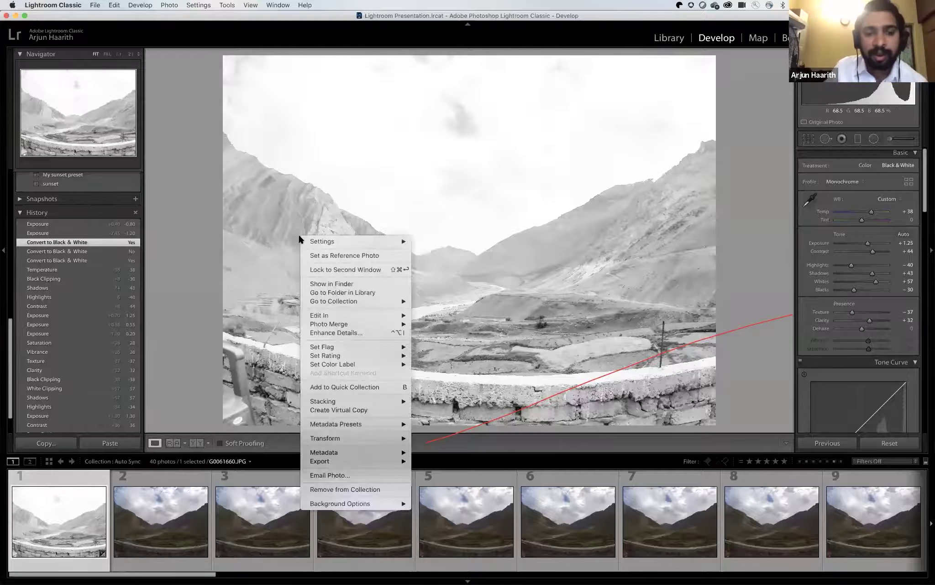
pyautogui.click(396, 413)
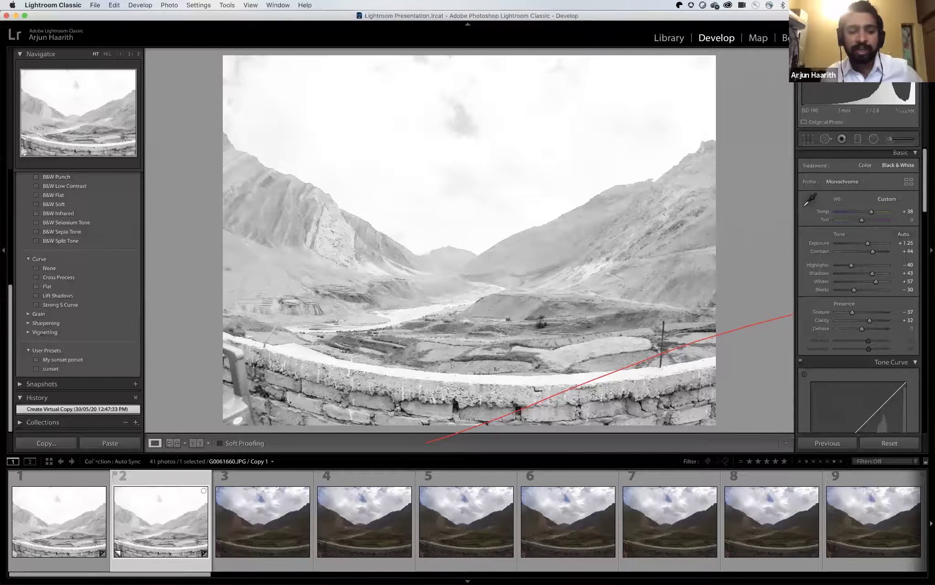
# Paste darker exposure and tint onto the virtual copy, and return the original to cooled colour.
pyautogui.press('super+shift+z')
pyautogui.press('super+shift+z')
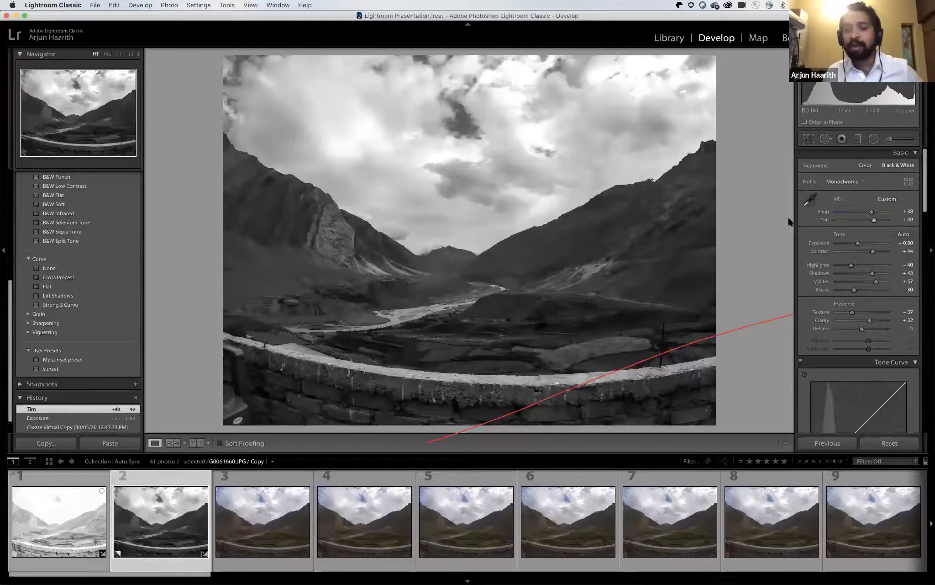
pyautogui.press('Left')
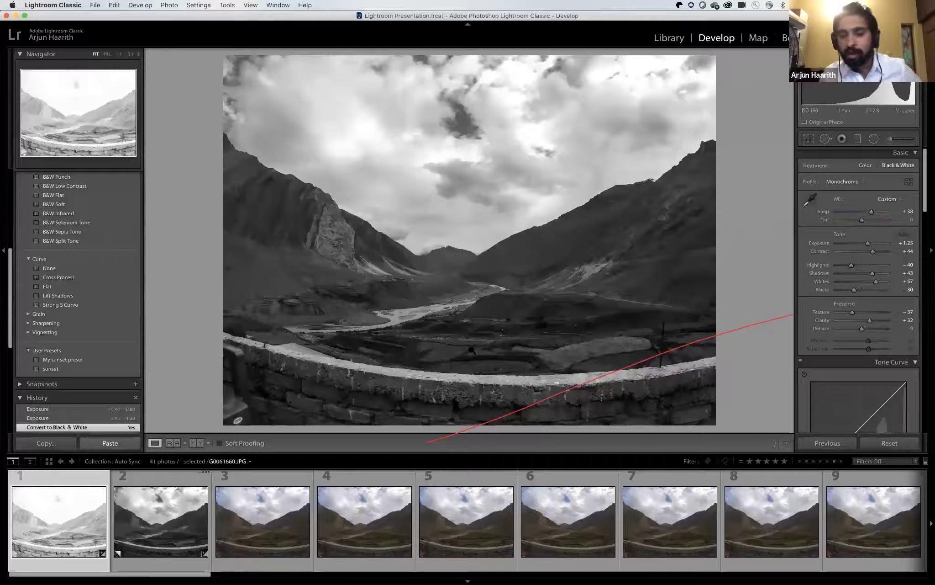
pyautogui.press('v')
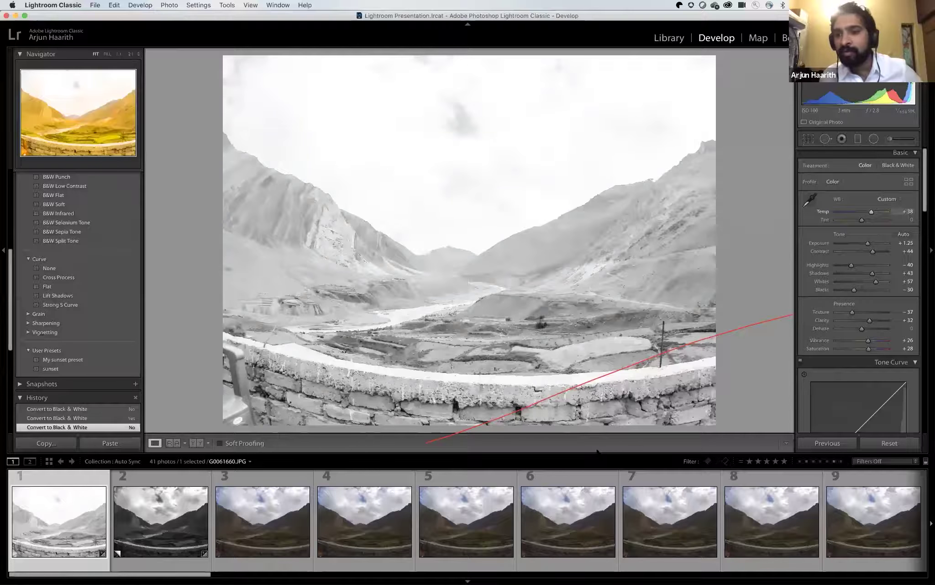
pyautogui.press('super+shift+z')
pyautogui.press('Right')
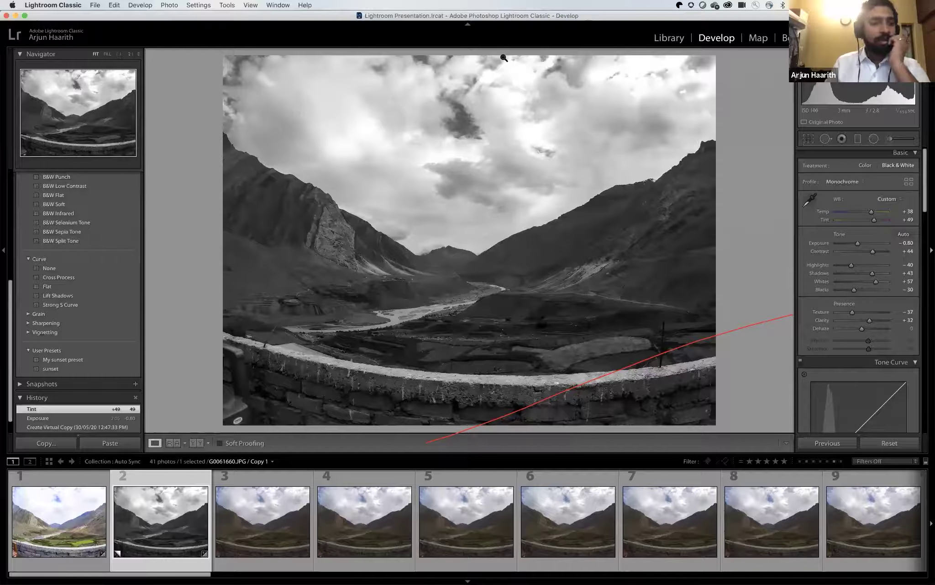
# Shrink and restore the Lightroom window, then switch over to the presentation slides.
pyautogui.doubleClick(502, 16)
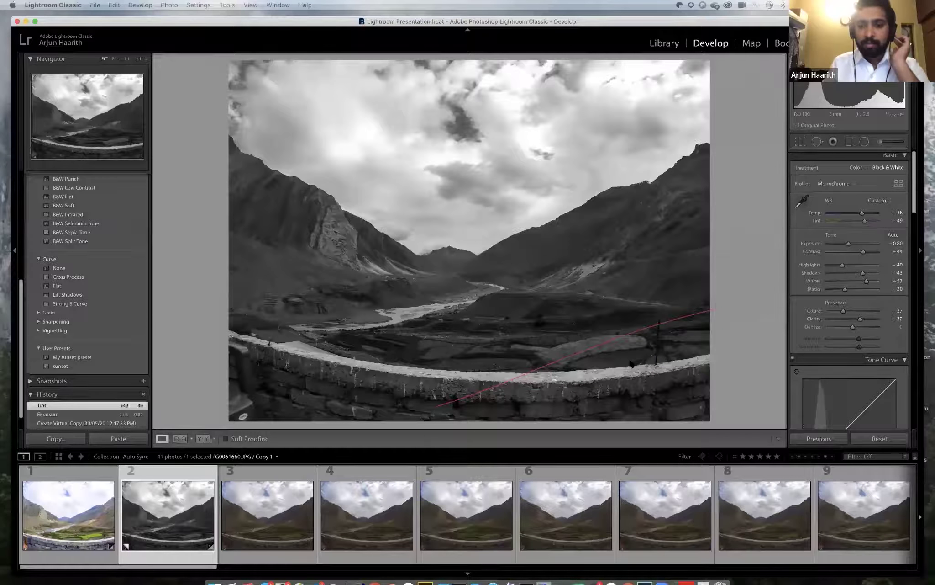
pyautogui.doubleClick(484, 21)
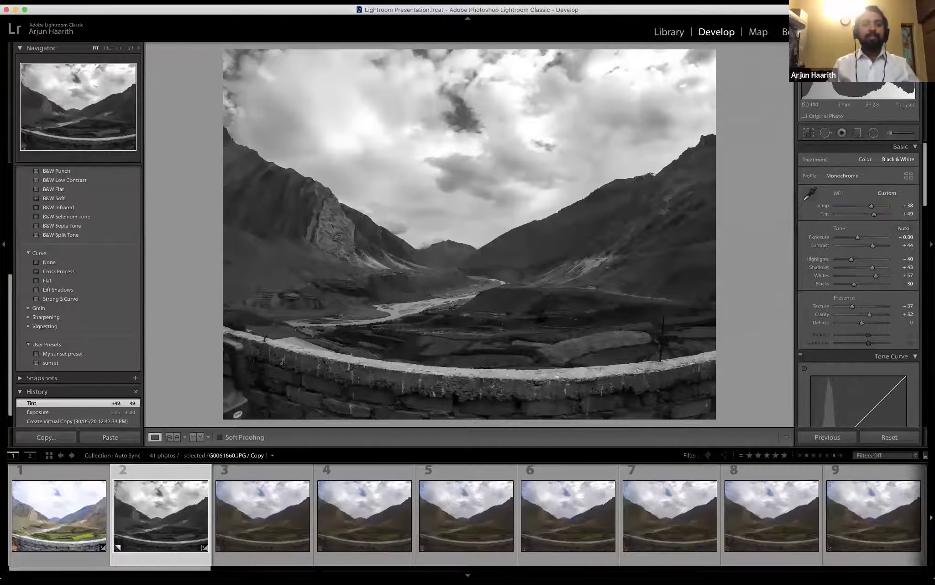
pyautogui.press('super+Tab')
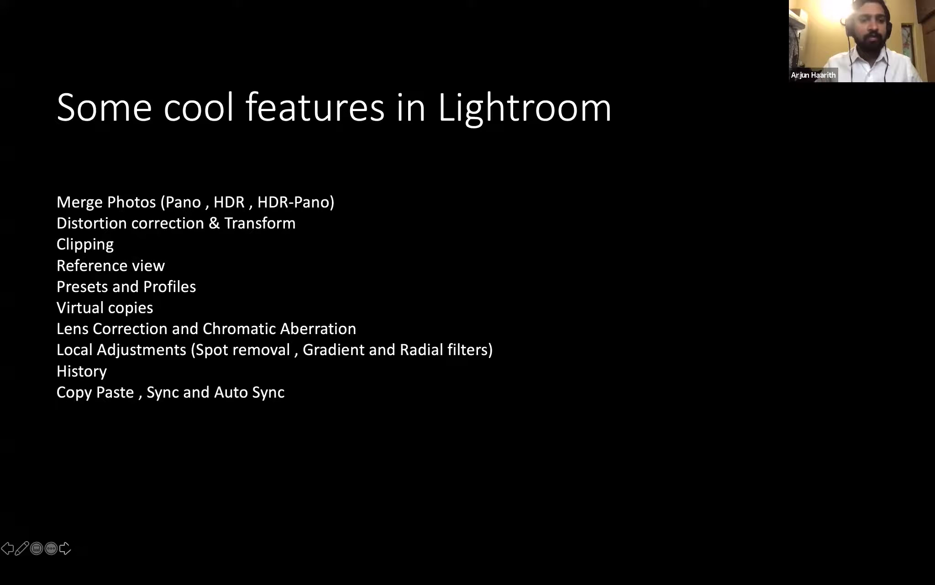
# Advance to the Lightroom Mobile sync slide, end the show, and return to Lightroom Classic.
pyautogui.press('Right')
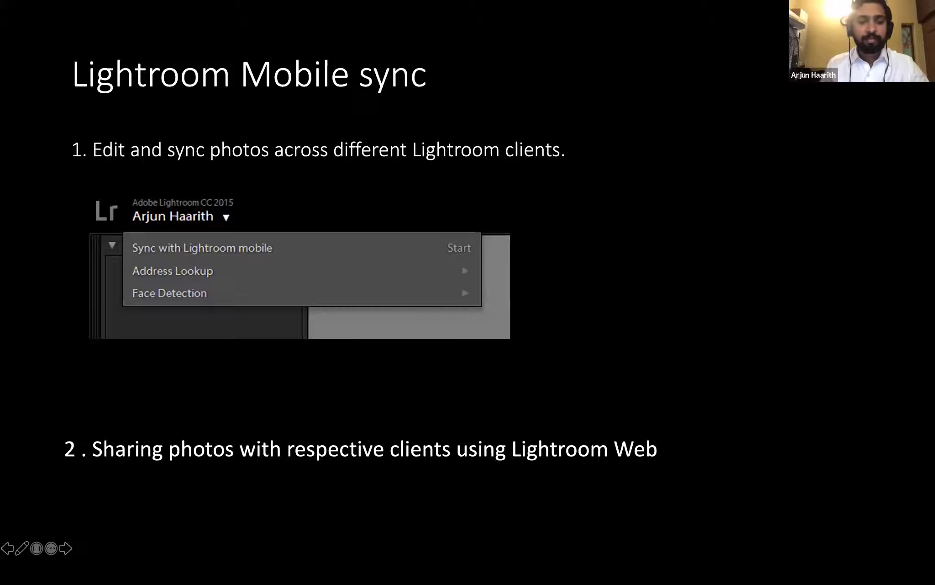
pyautogui.press('Escape')
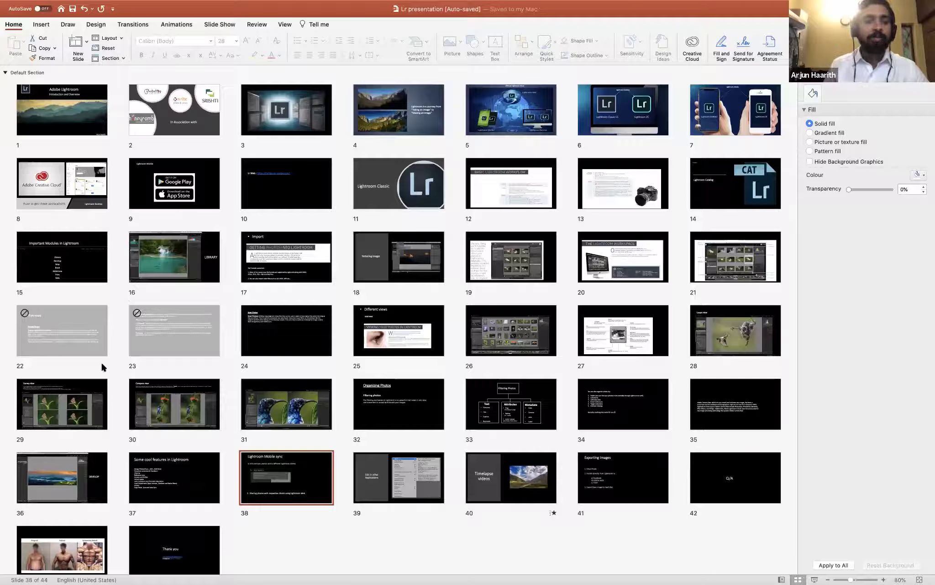
pyautogui.press('super+Tab')
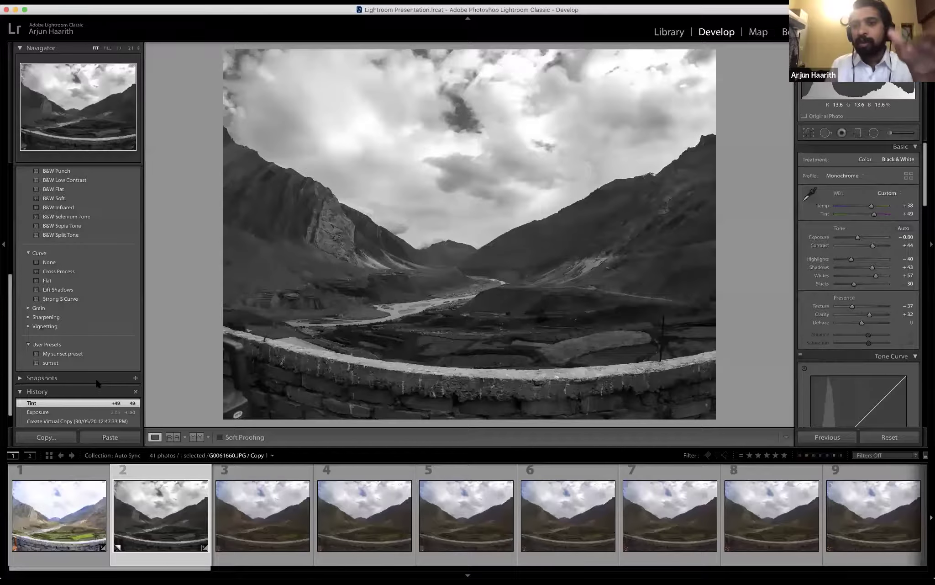
# Show the Test Sync collection's single insect photo, ARU_2294.NEF, in the Library grid.
pyautogui.press('g')
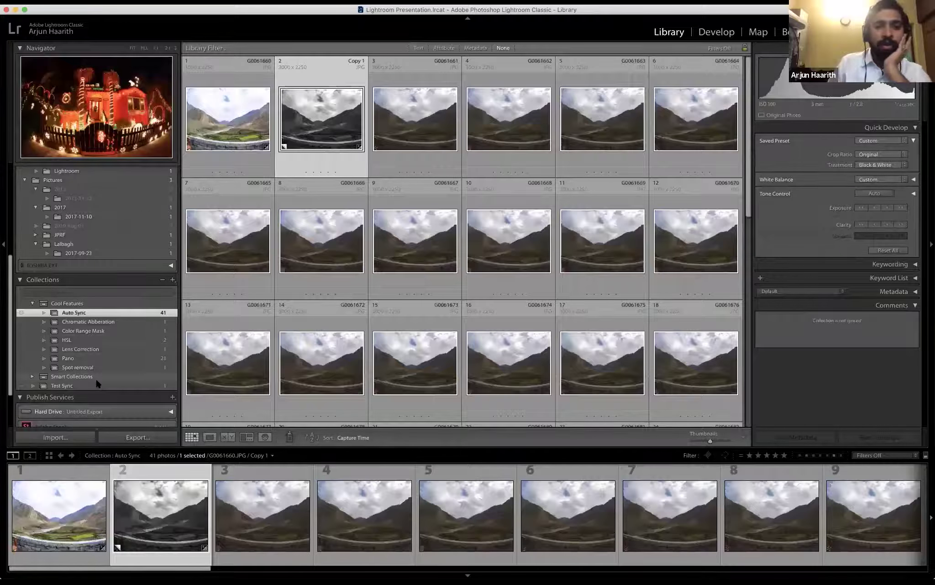
pyautogui.click(97, 385)
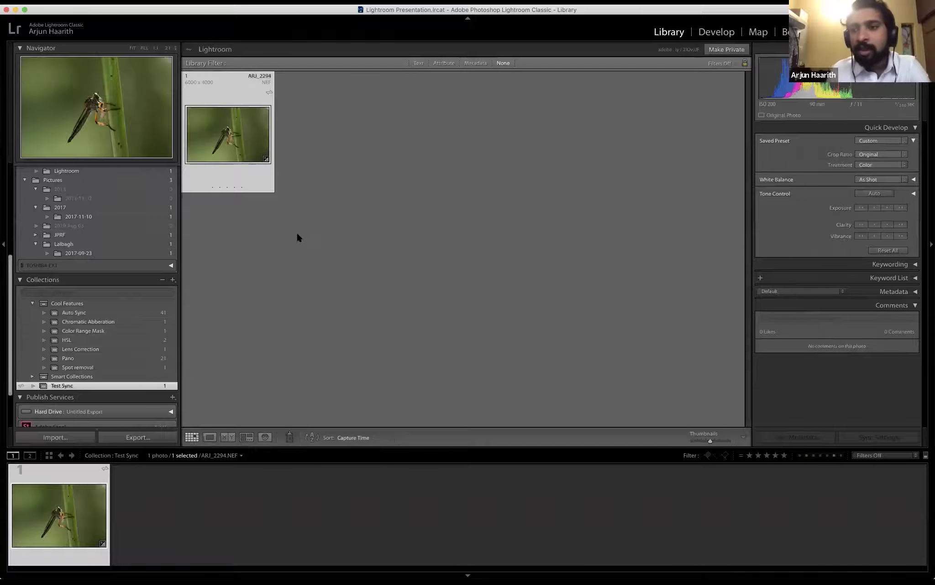
pyautogui.moveTo(225, 125)
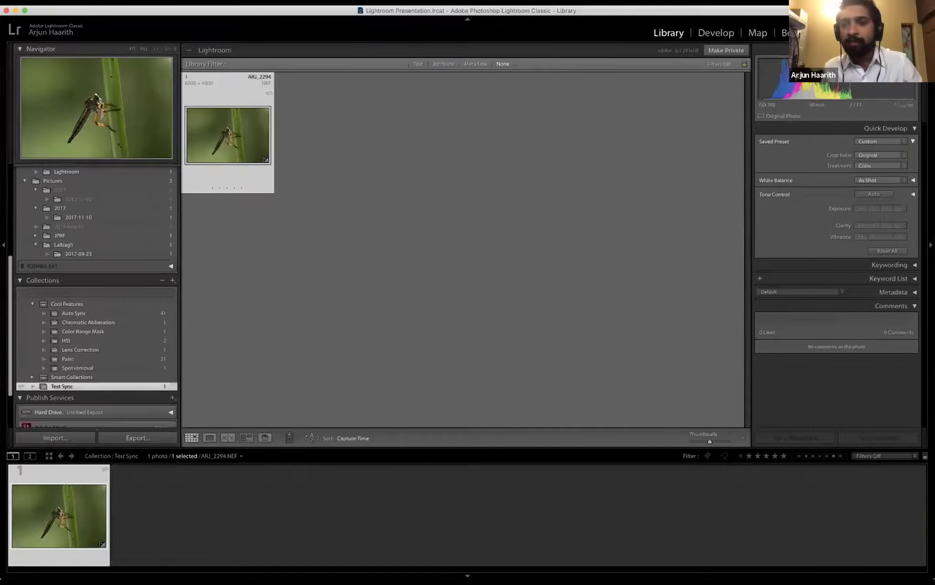
# Set the insect photo's white balance Temp to 50,000 in Develop, then return to the dimmed Library grid.
pyautogui.press('d')
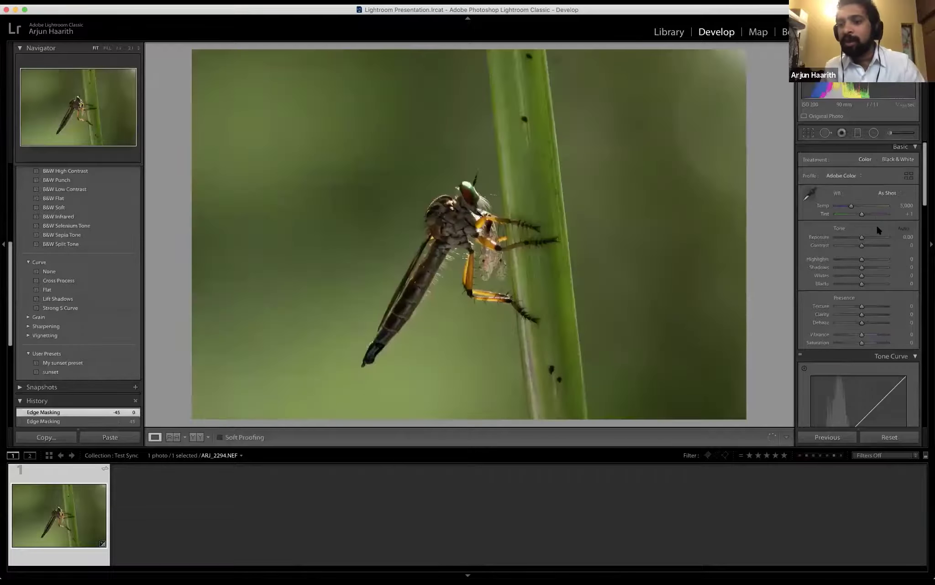
pyautogui.click(889, 206)
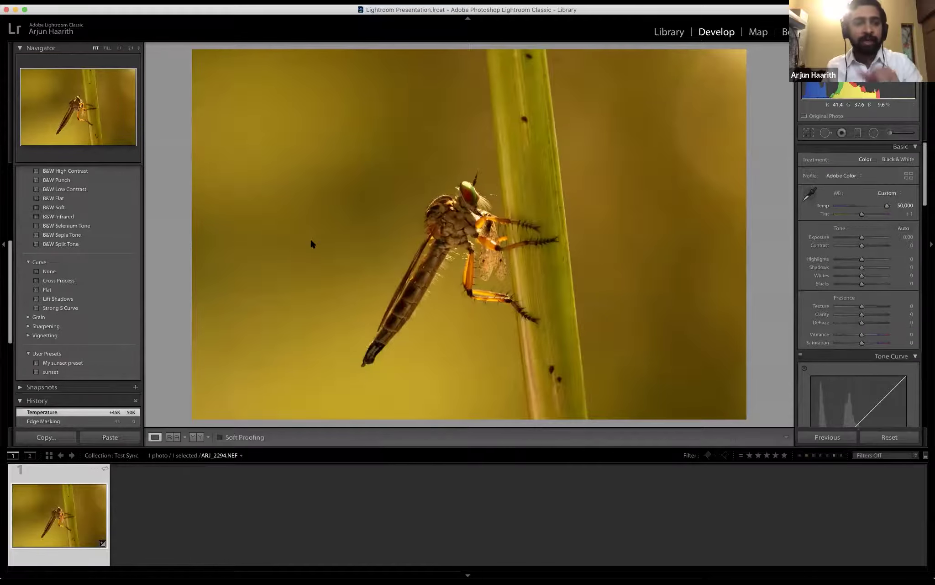
pyautogui.press('g')
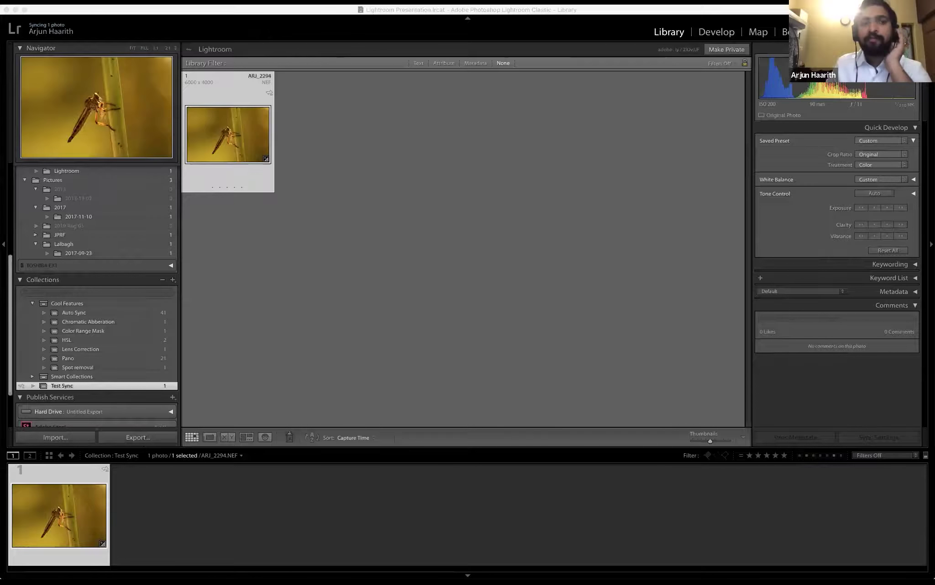
pyautogui.click(327, 213)
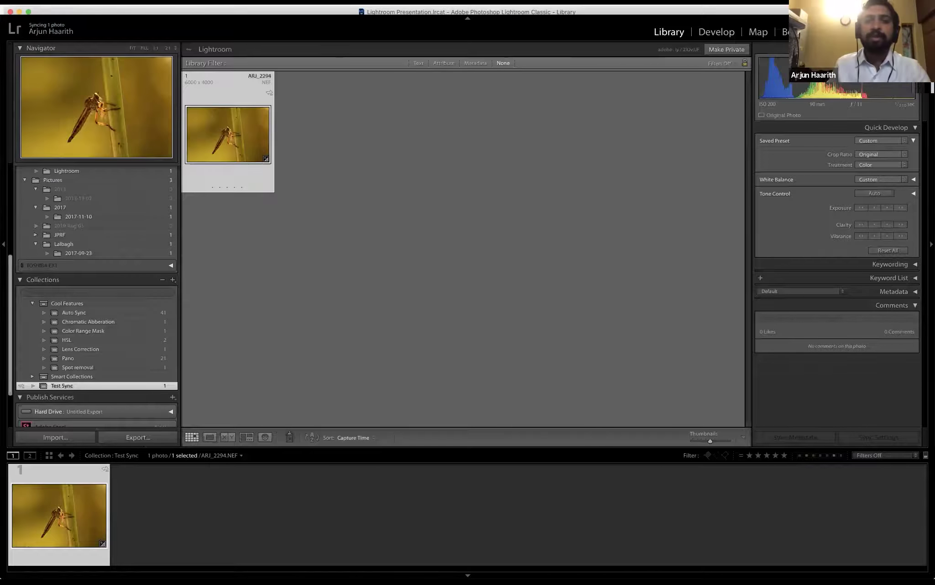
pyautogui.press('l')
pyautogui.press('l')
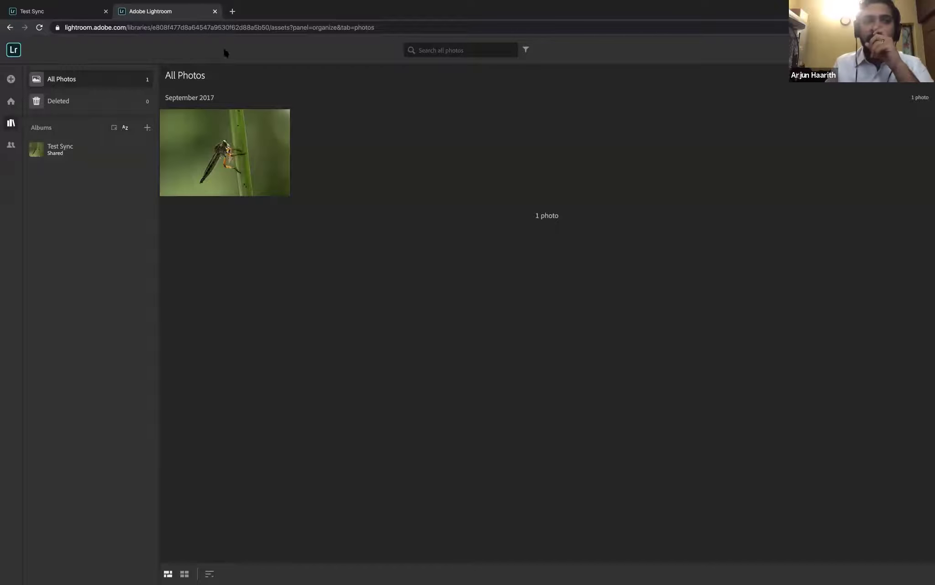
# Reload the web library and view the synced yellow insect photo, comparing All Photos with Test Sync.
pyautogui.click(208, 29)
pyautogui.press('Return')
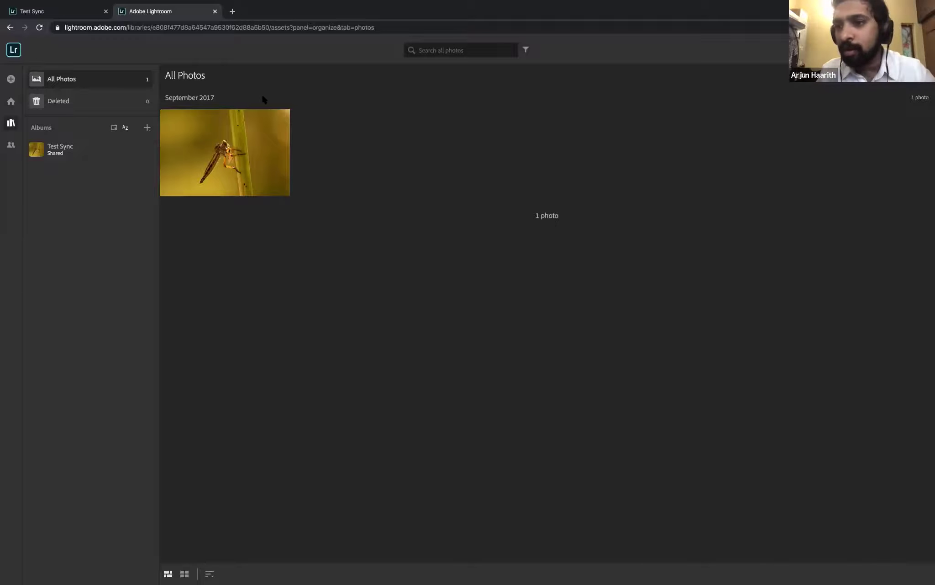
pyautogui.click(108, 14)
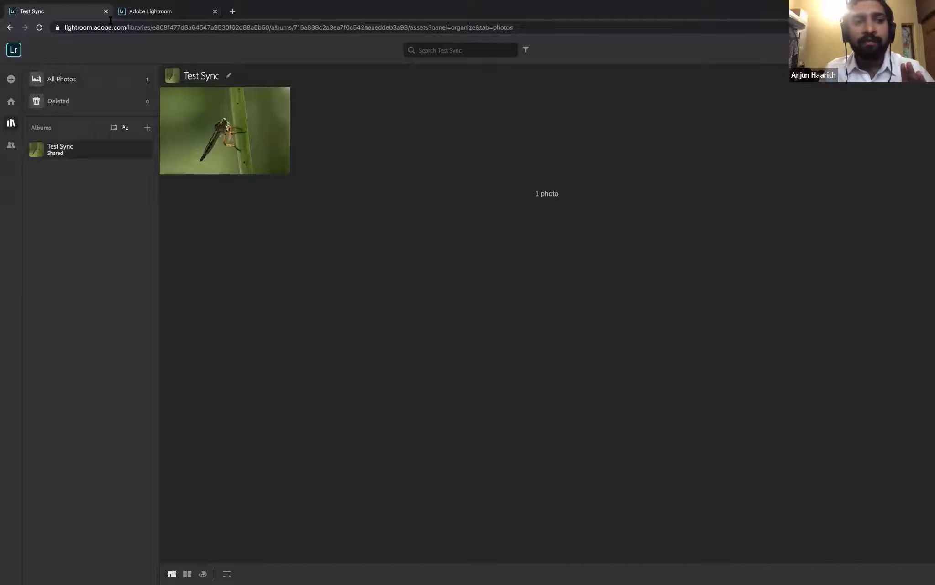
pyautogui.click(171, 22)
pyautogui.click(170, 12)
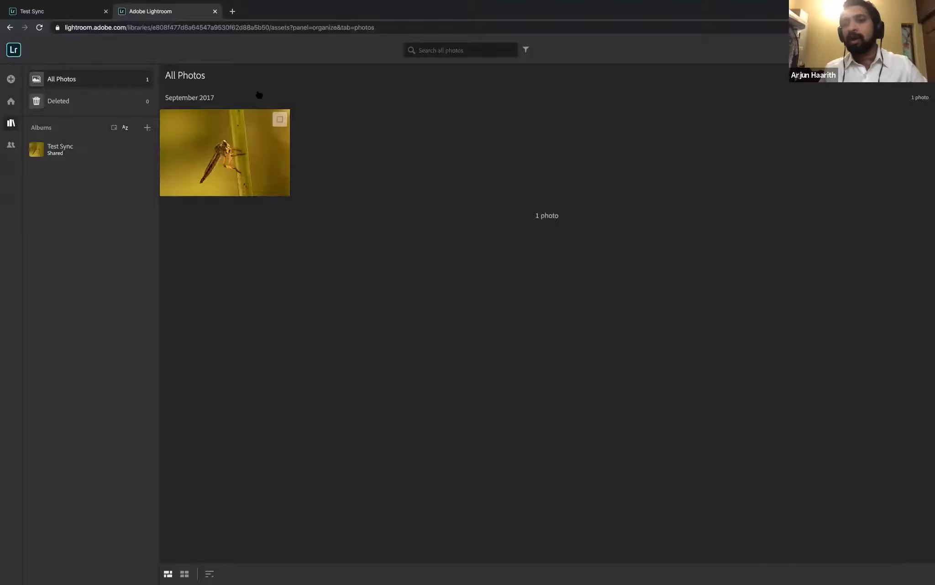
pyautogui.click(258, 114)
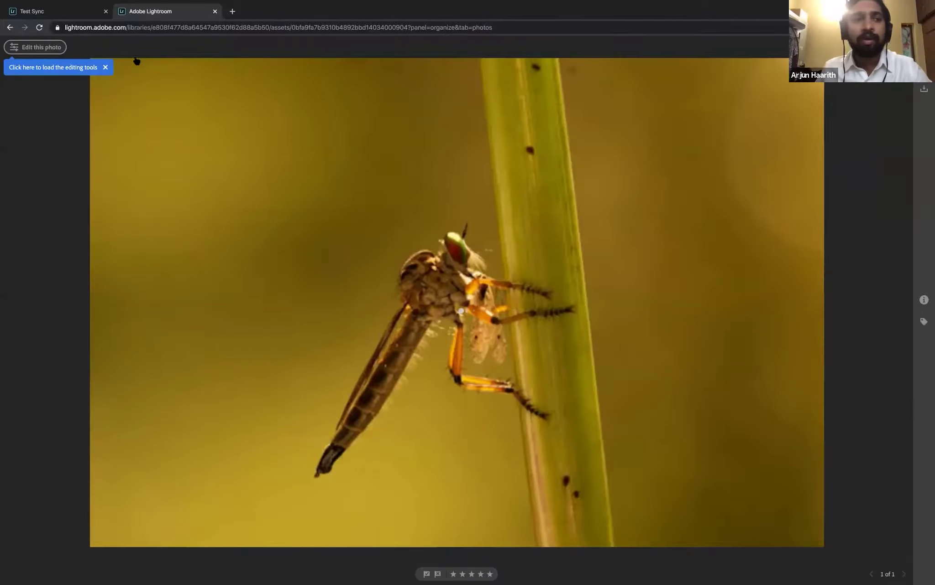
pyautogui.hotkey('ctrl', 'shift', 'Tab')
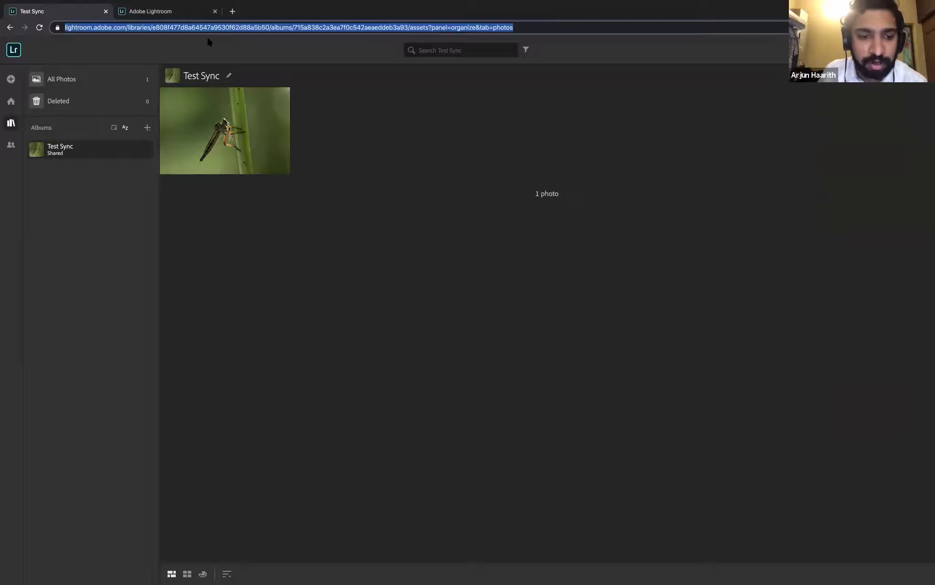
# Go to slide 40, 'Timelapse videos', and start the slide show from it.
pyautogui.press('super+Tab')
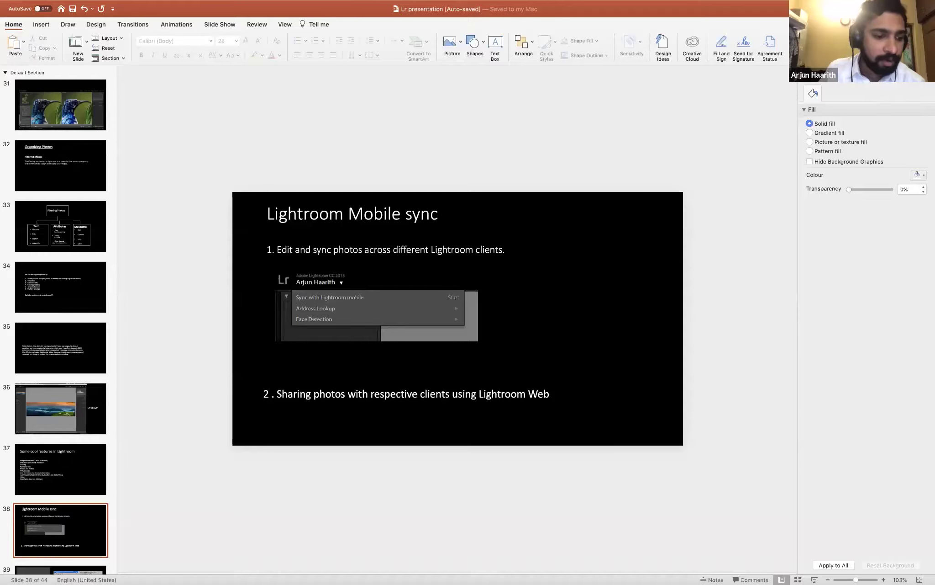
pyautogui.scroll(-5, 60, 320)
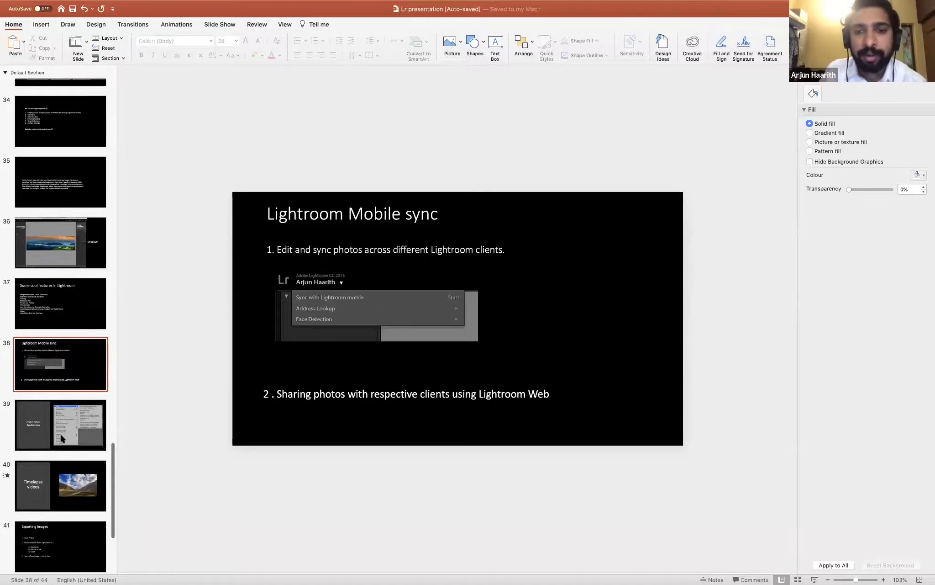
pyautogui.click(61, 436)
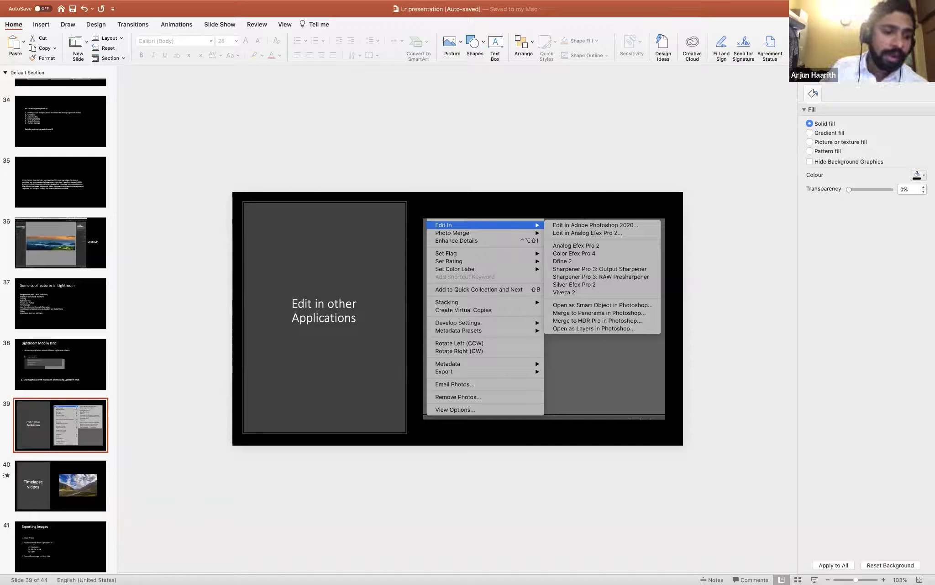
pyautogui.press('Down')
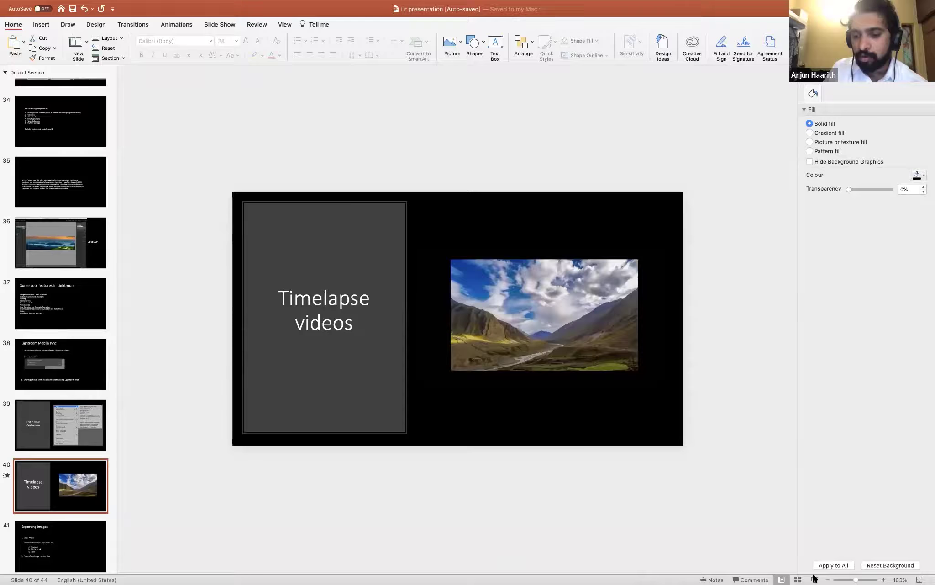
pyautogui.click(814, 579)
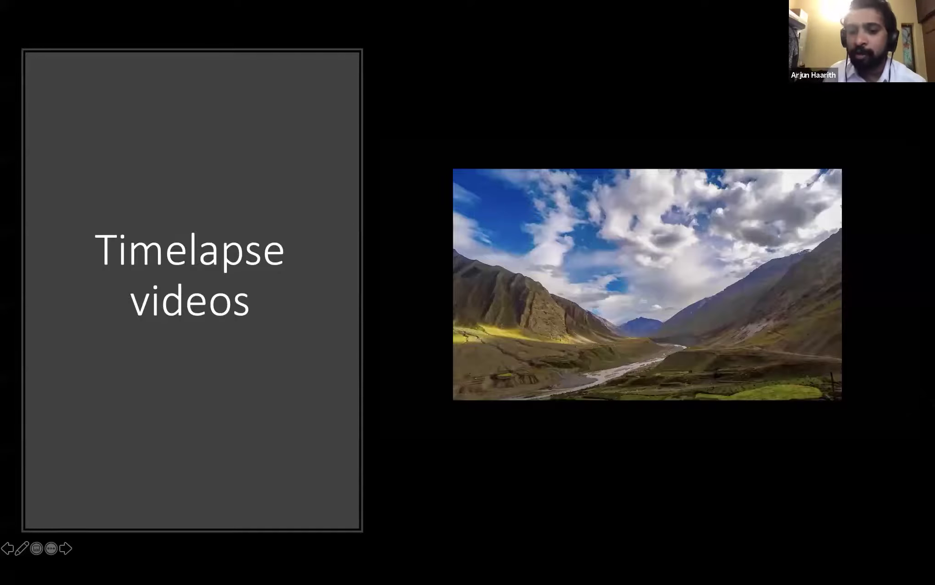
# Play the timelapse video of clouds drifting over the mountain valley.
pyautogui.click(395, 415)
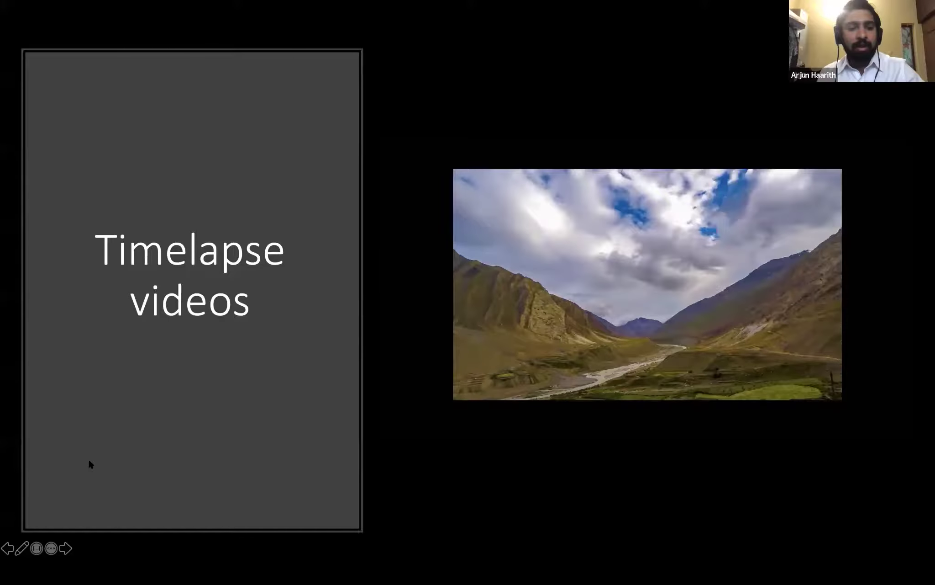
# End the slide show, move to slide 41 'Exporting Images', and switch to Lightroom's library.
pyautogui.press('Escape')
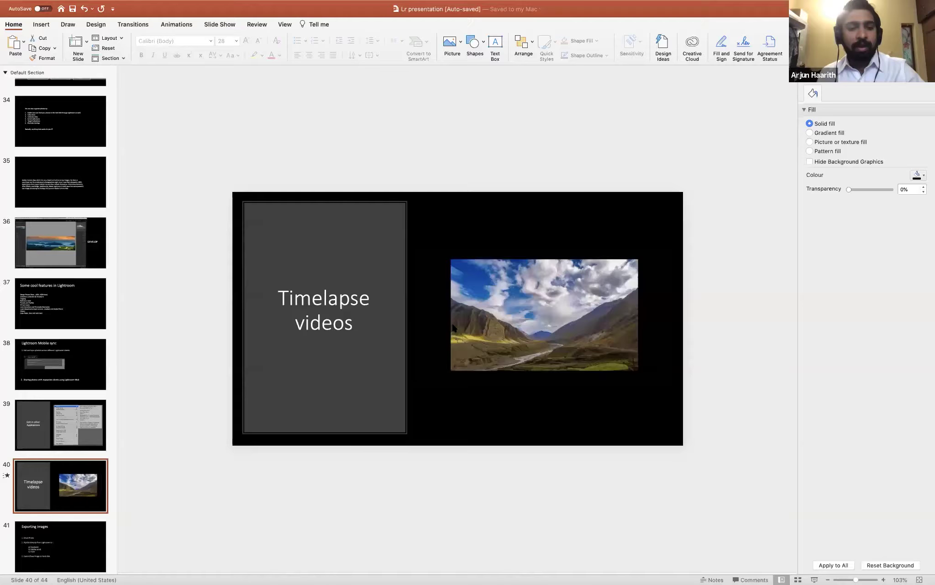
pyautogui.press('Down')
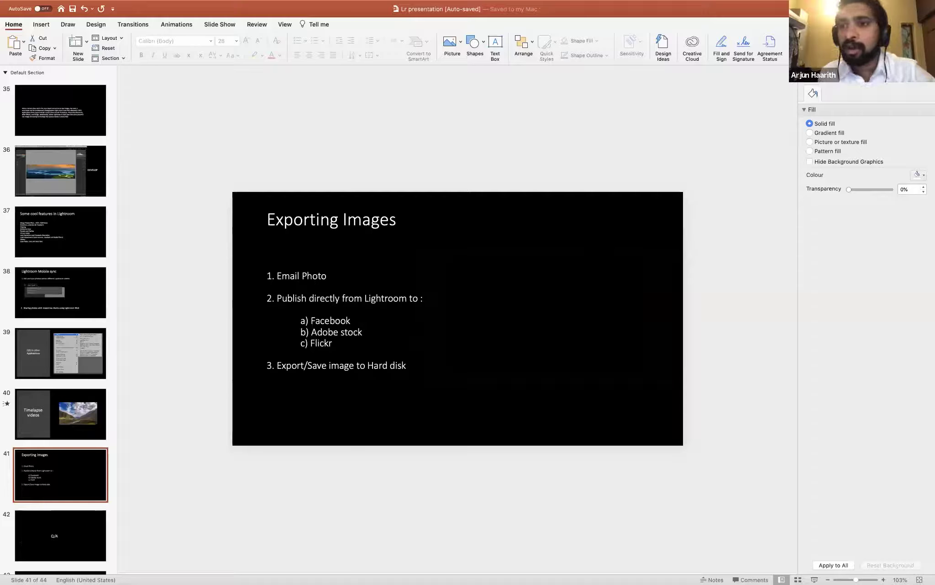
pyautogui.moveTo(467, 1)
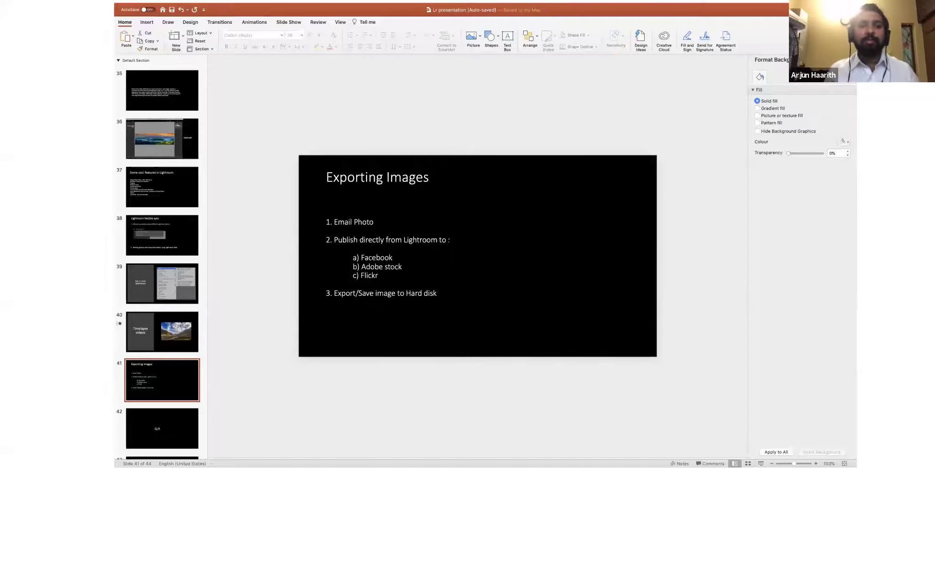
pyautogui.press('super+Tab')
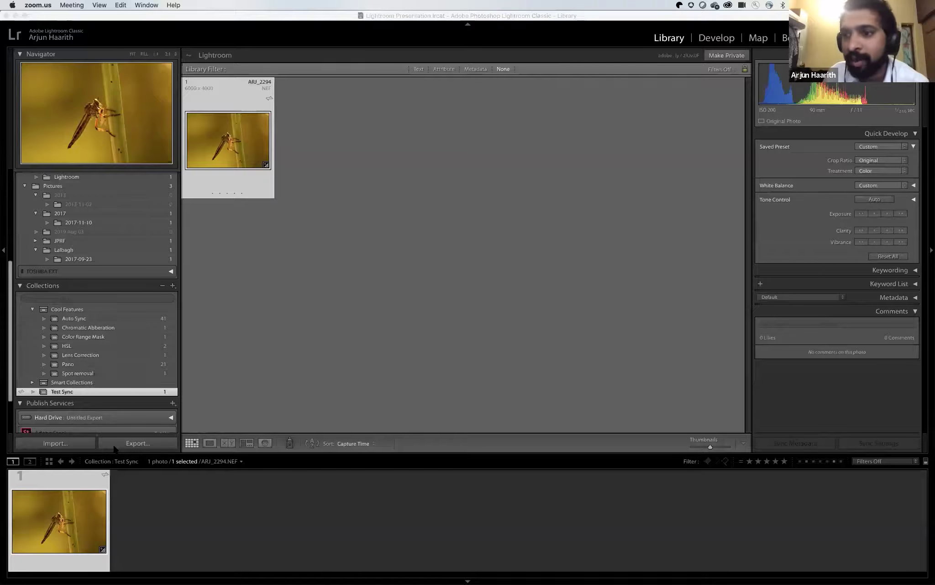
# Open the Export One File dialog for the insect photo and scroll through its settings.
pyautogui.click(128, 443)
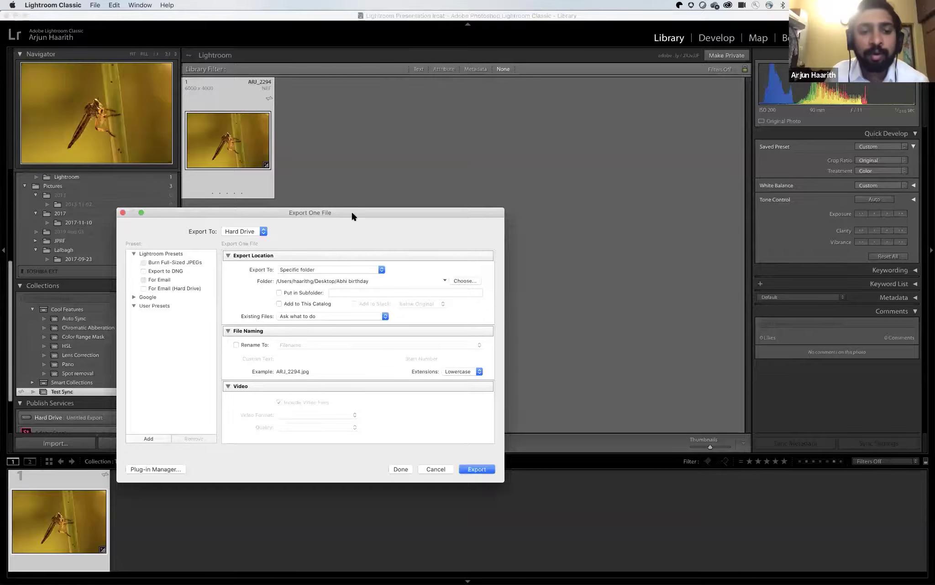
pyautogui.moveTo(351, 213); pyautogui.dragTo(494, 159)
pyautogui.scroll(-4, 480, 220)
pyautogui.scroll(5, 480, 217)
pyautogui.scroll(-5, 479, 218)
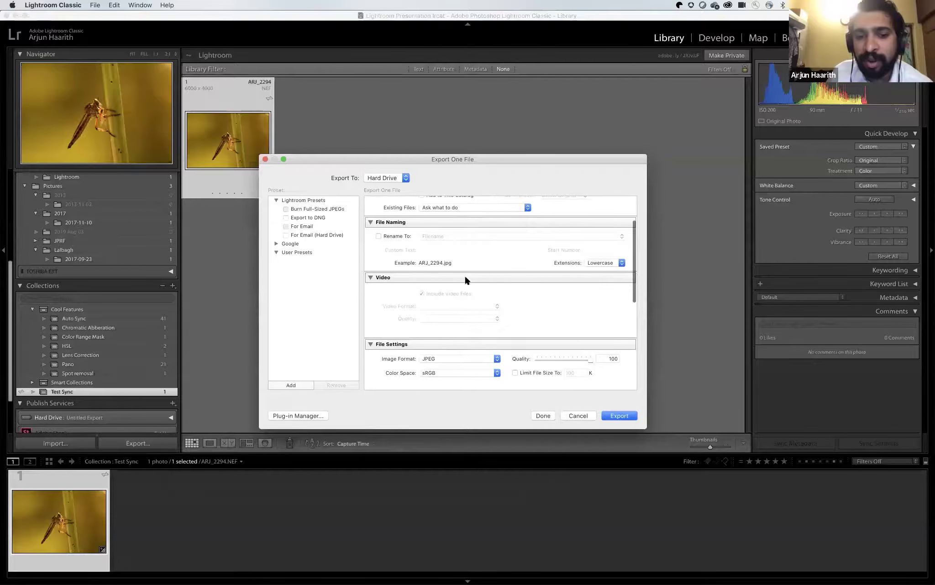
pyautogui.scroll(-3, 462, 320)
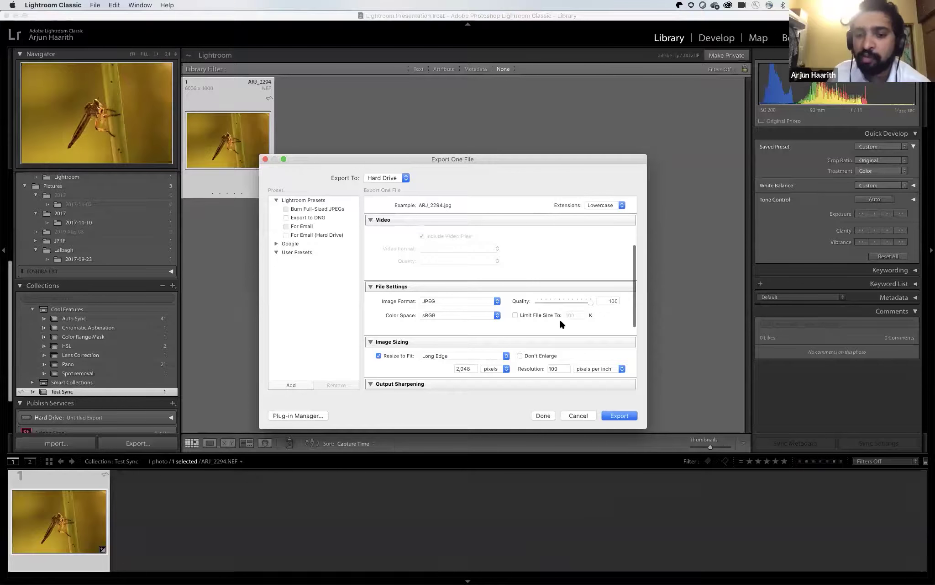
pyautogui.scroll(-2, 597, 315)
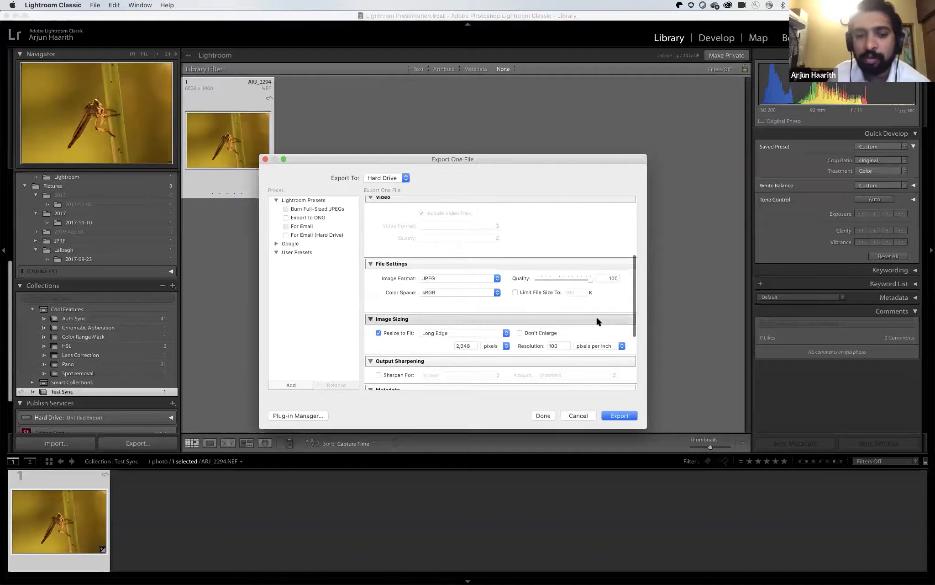
# Keep Resize to Fit at Long Edge and bring up the Watermark choices.
pyautogui.click(503, 332)
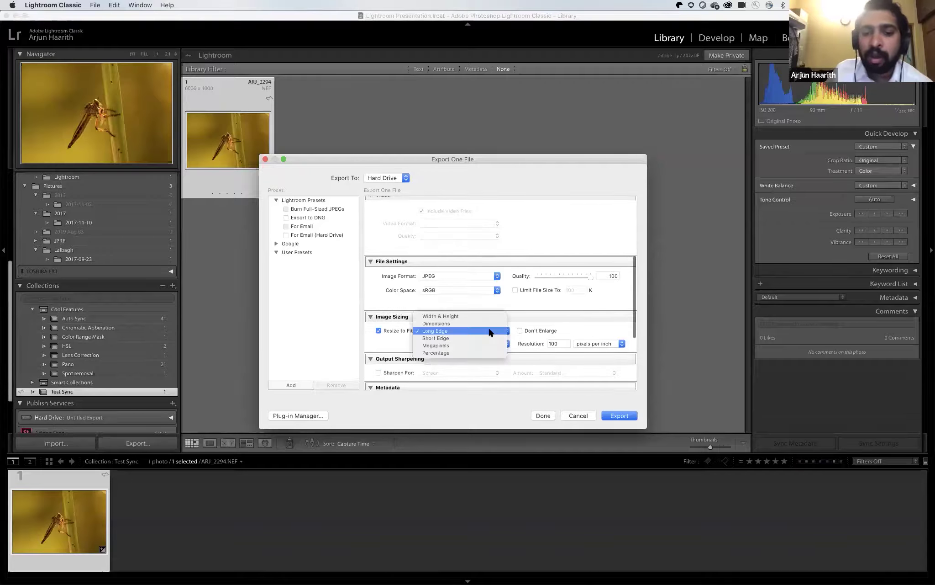
pyautogui.click(551, 316)
pyautogui.scroll(-2, 502, 335)
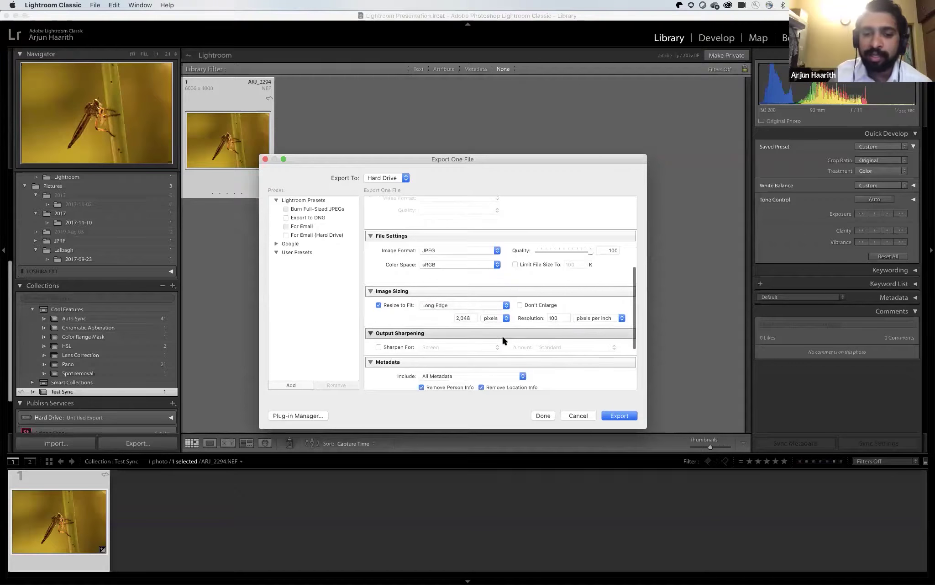
pyautogui.scroll(-7, 509, 323)
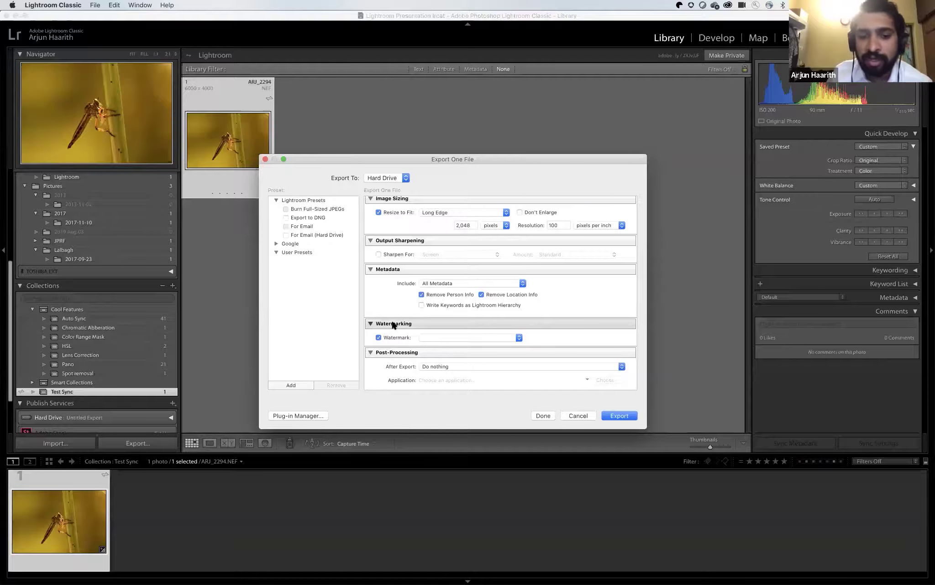
pyautogui.click(443, 337)
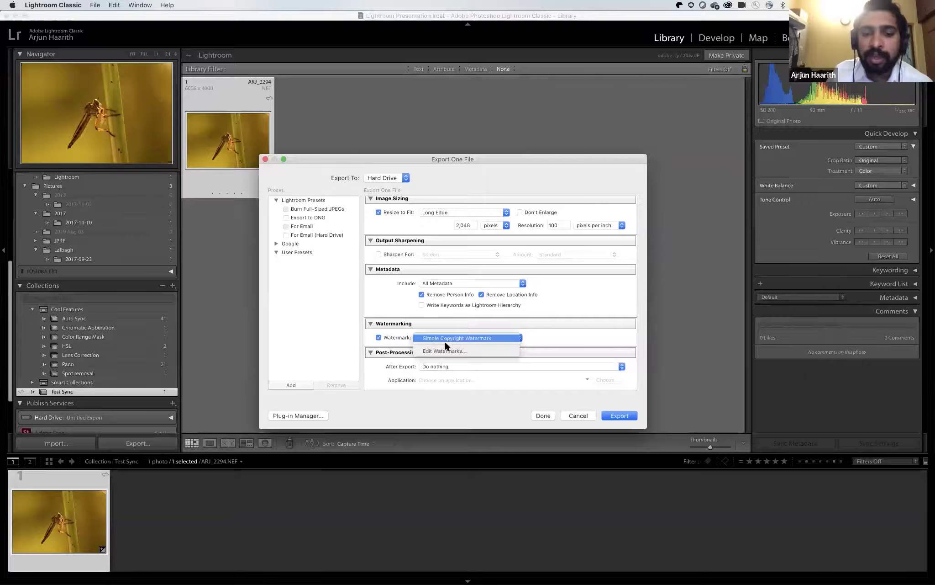
# Edit a custom text watermark and anchor it to the bottom-right corner.
pyautogui.click(446, 347)
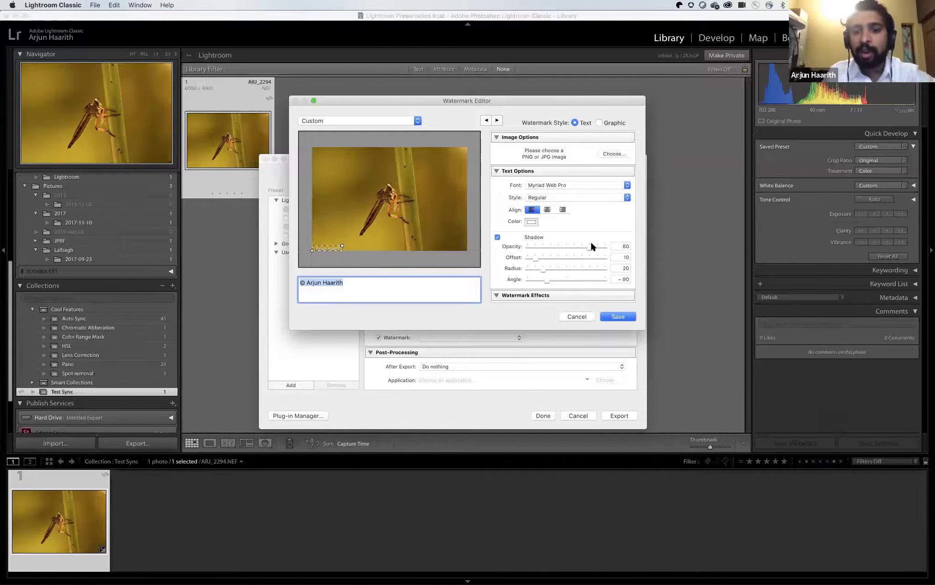
pyautogui.scroll(-3, 591, 240)
pyautogui.scroll(-2, 590, 237)
pyautogui.scroll(-2, 586, 173)
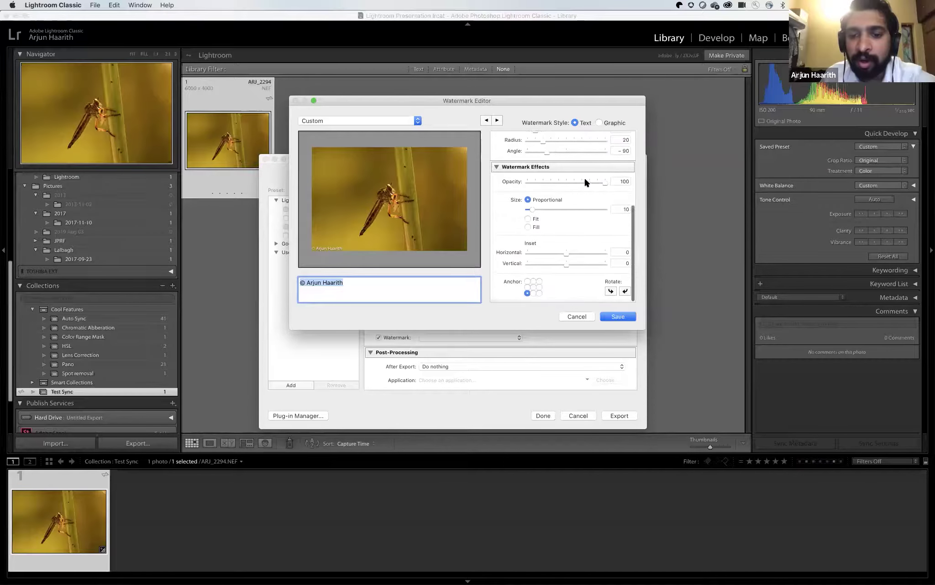
pyautogui.click(533, 294)
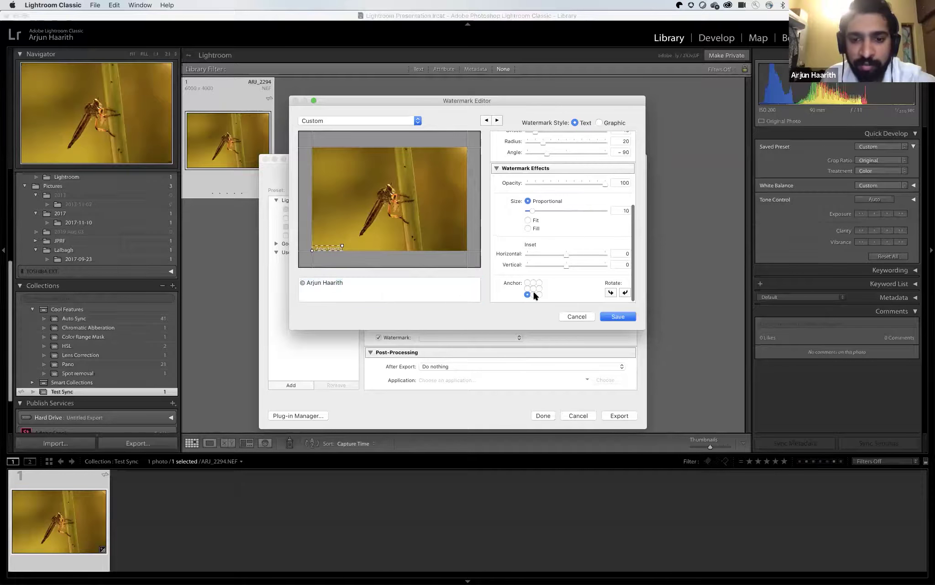
pyautogui.click(539, 294)
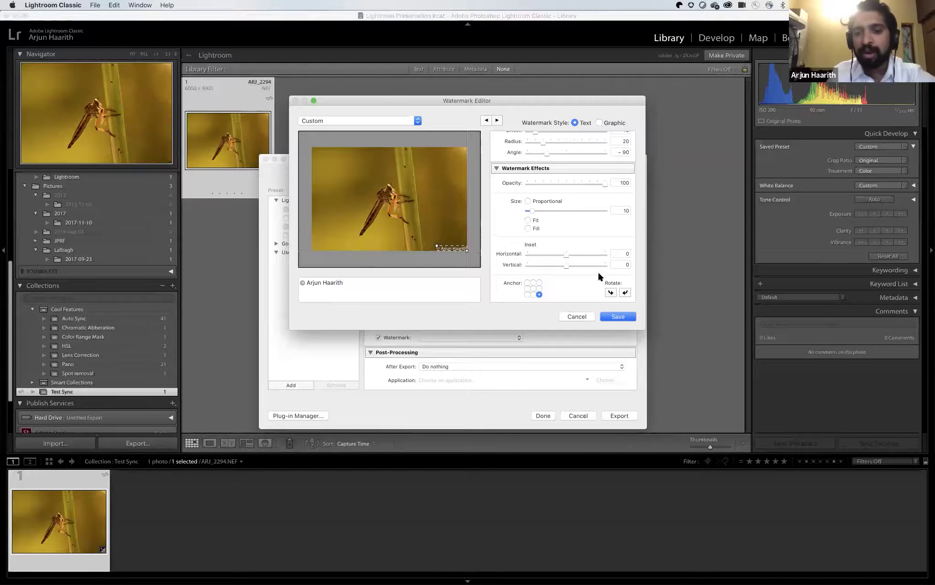
# Save the watermark settings as a preset named 'my watermark'.
pyautogui.click(618, 316)
pyautogui.write('my watermark')
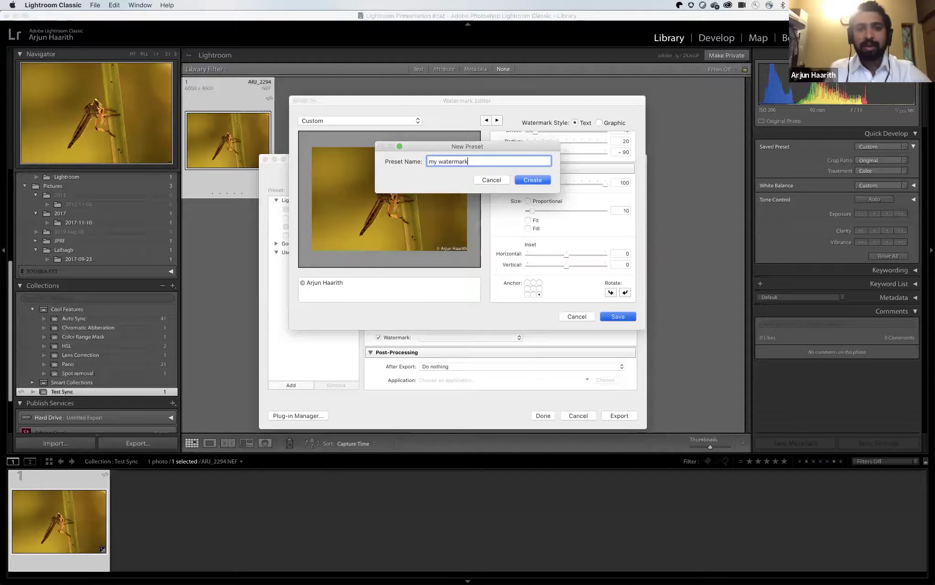
pyautogui.press('Return')
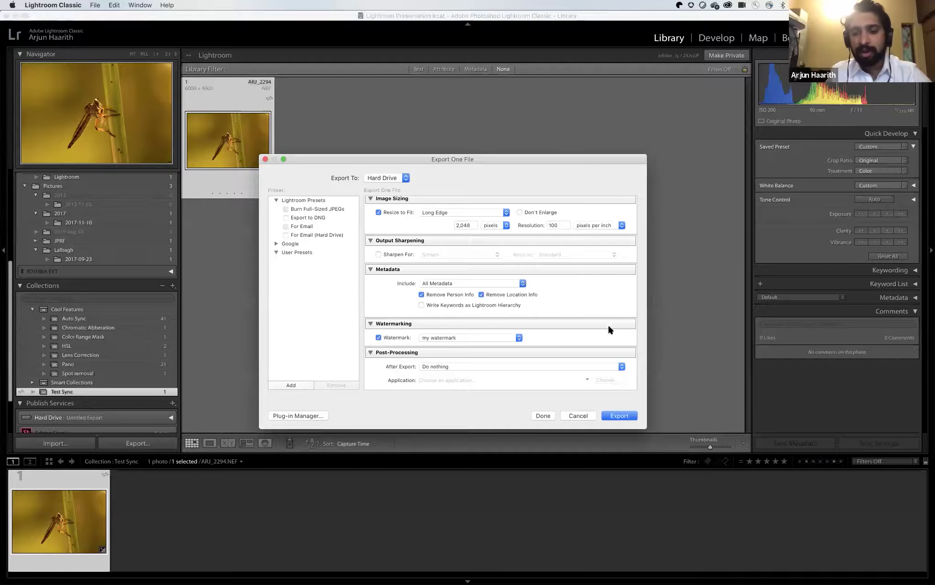
# Export the watermarked insect photo, glance at a Finder window, then return to Lightroom.
pyautogui.click(609, 414)
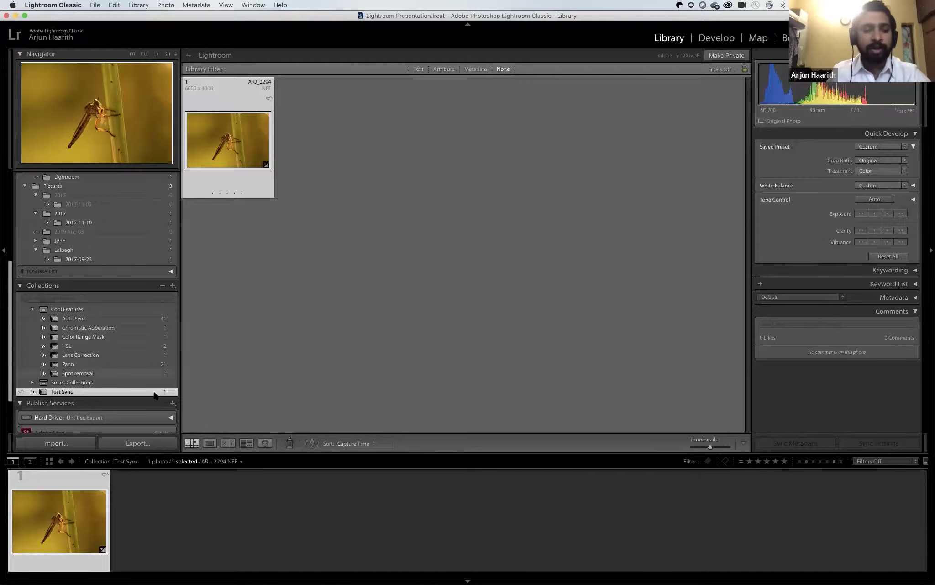
pyautogui.hotkey('ctrl', 'Up')
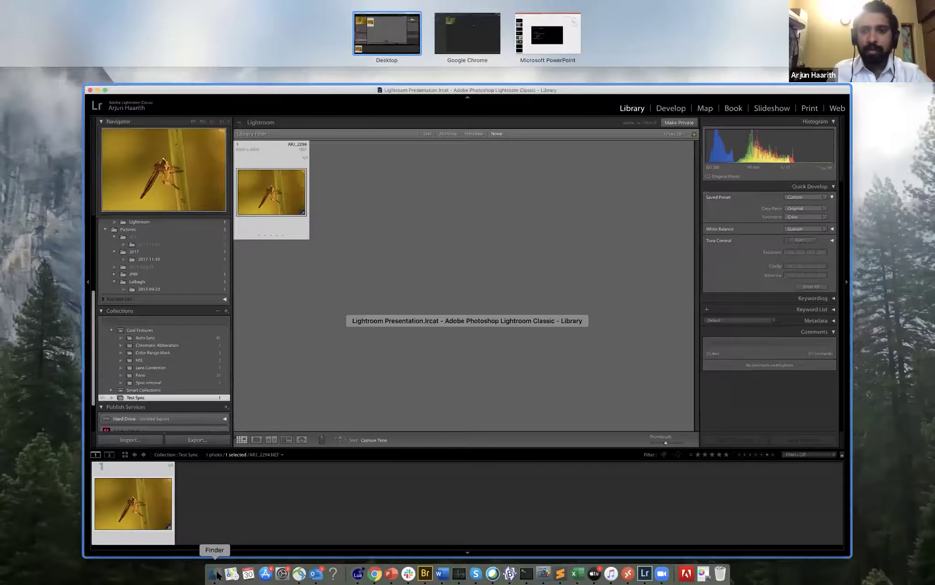
pyautogui.click(216, 573)
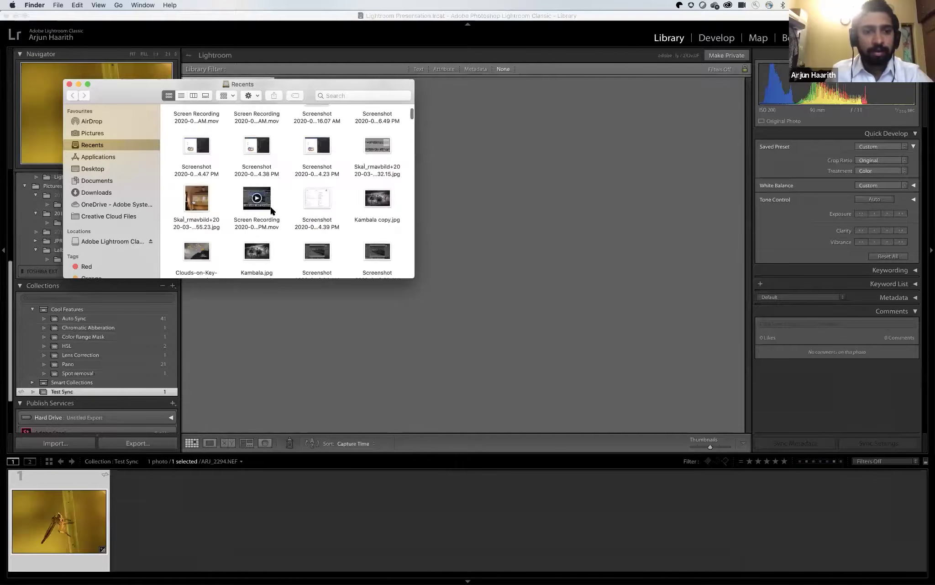
pyautogui.click(514, 261)
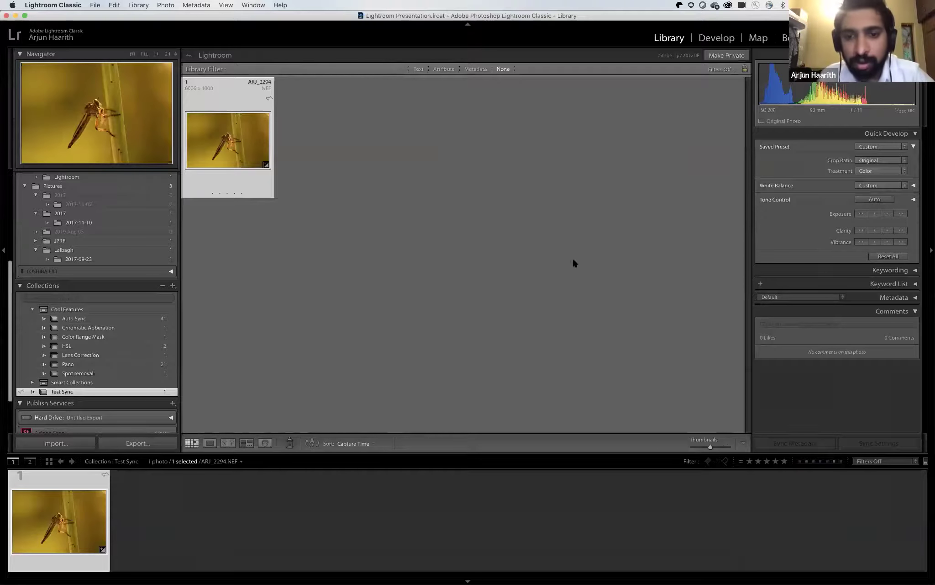
# Re-export the insect photo with Desktop chosen as the Export To destination.
pyautogui.click(273, 372)
pyautogui.click(135, 440)
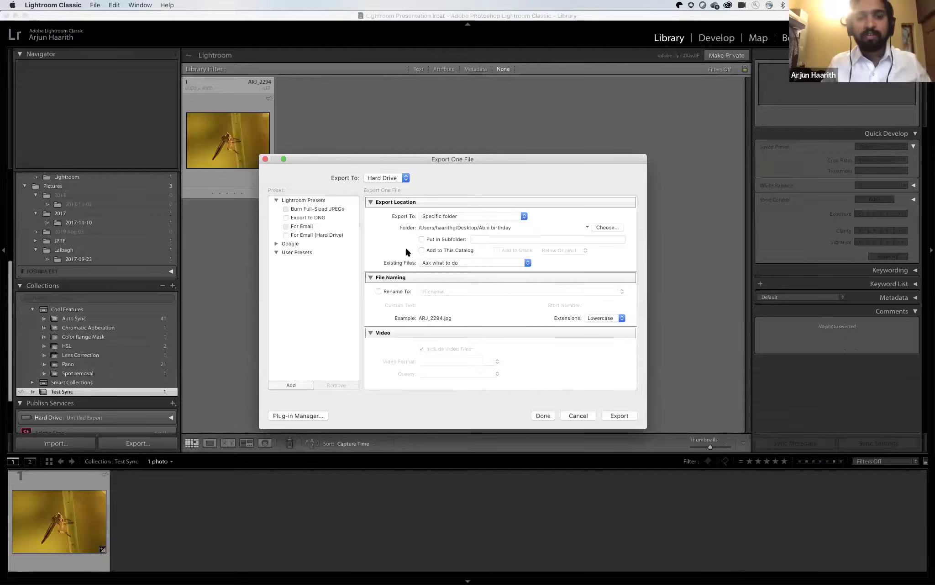
pyautogui.scroll(-5, 456, 292)
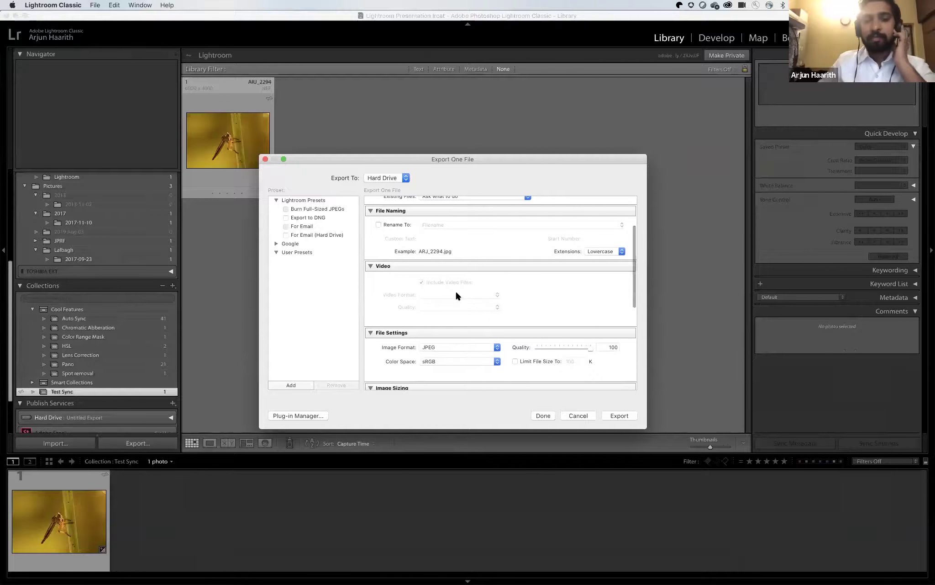
pyautogui.scroll(-5, 456, 295)
pyautogui.scroll(15, 456, 295)
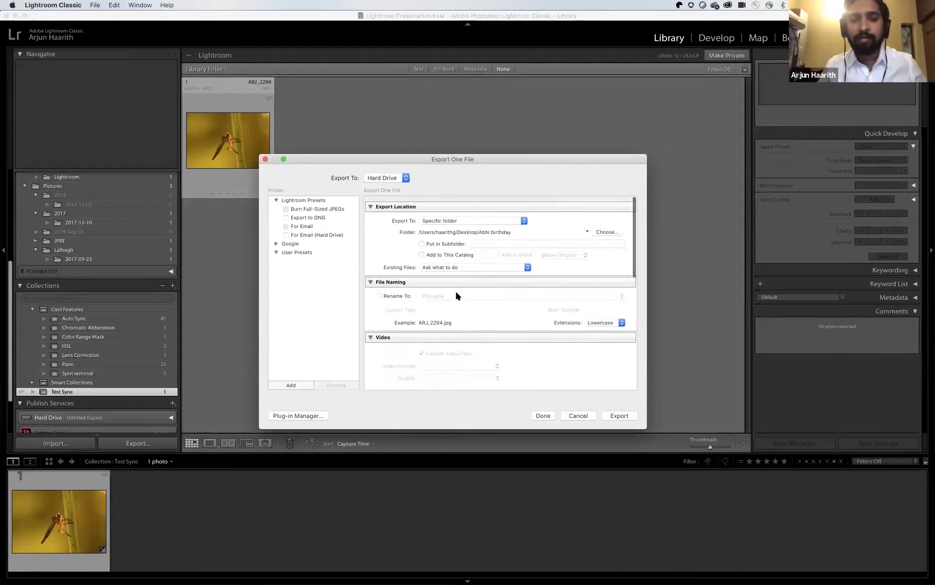
pyautogui.click(506, 217)
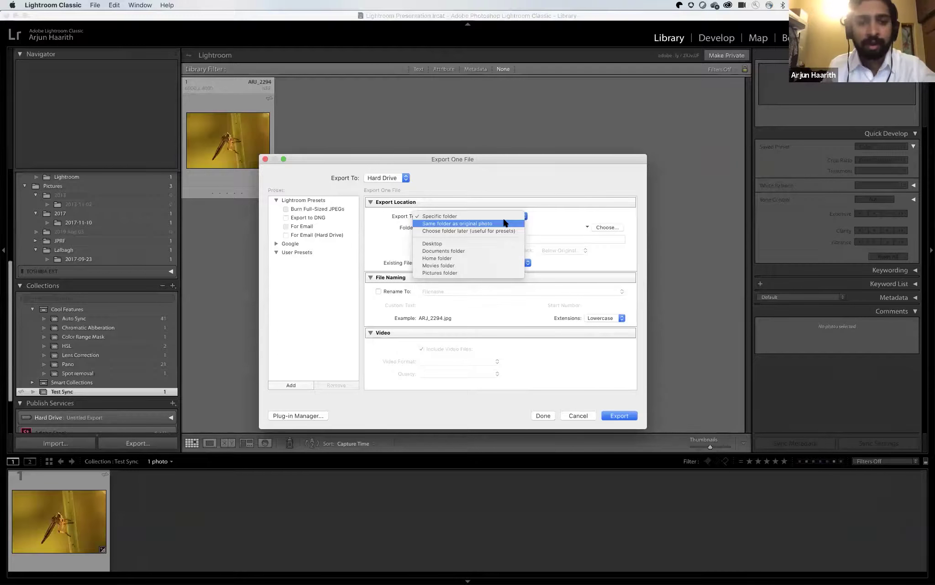
pyautogui.click(481, 243)
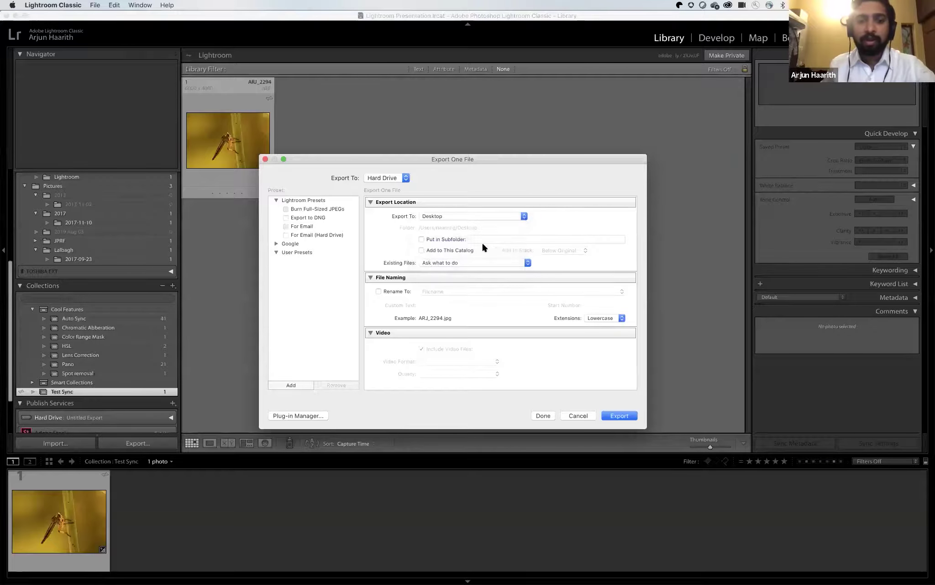
pyautogui.click(625, 415)
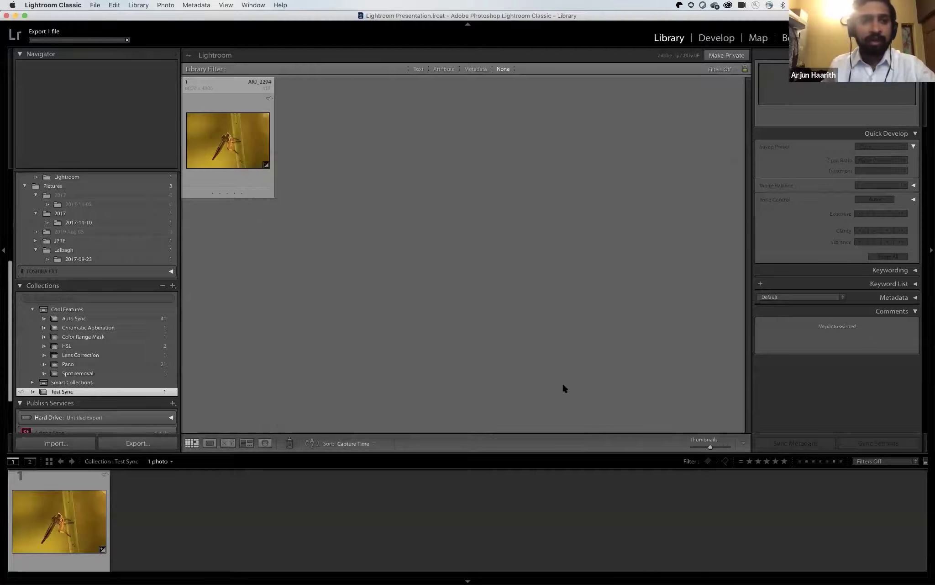
# Bring the Finder window forward through Mission Control and go to the Desktop folder.
pyautogui.hotkey('ctrl', 'Up')
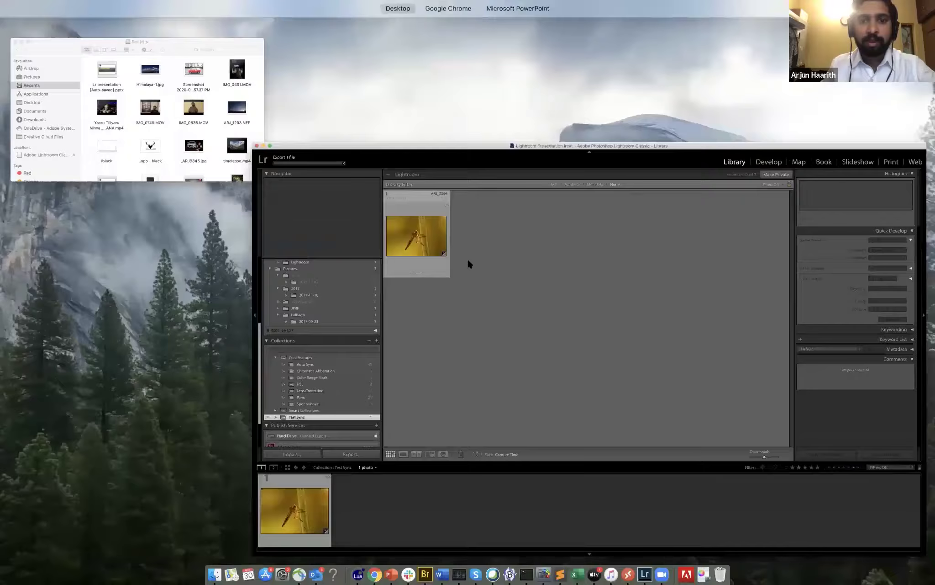
pyautogui.hotkey('ctrl', 'Up')
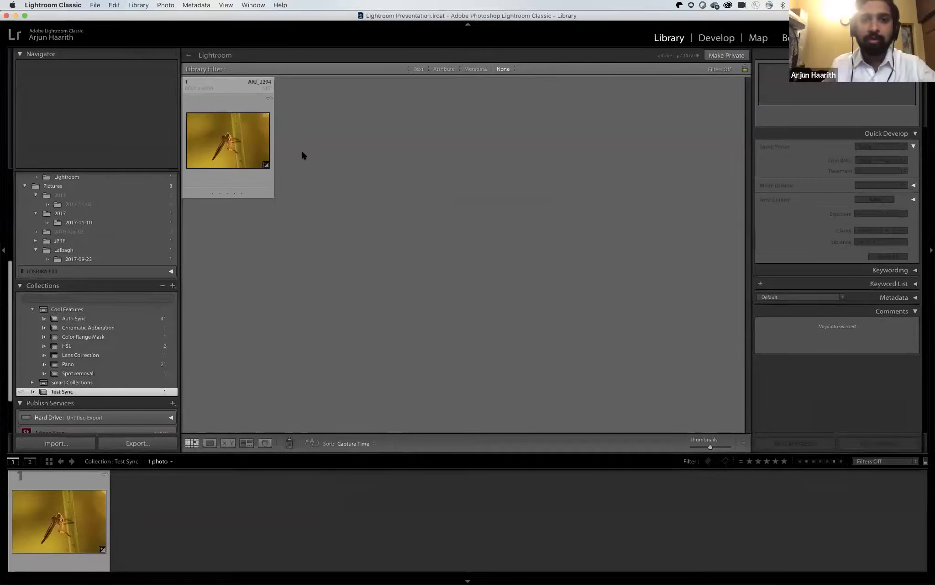
pyautogui.hotkey('ctrl', 'Up')
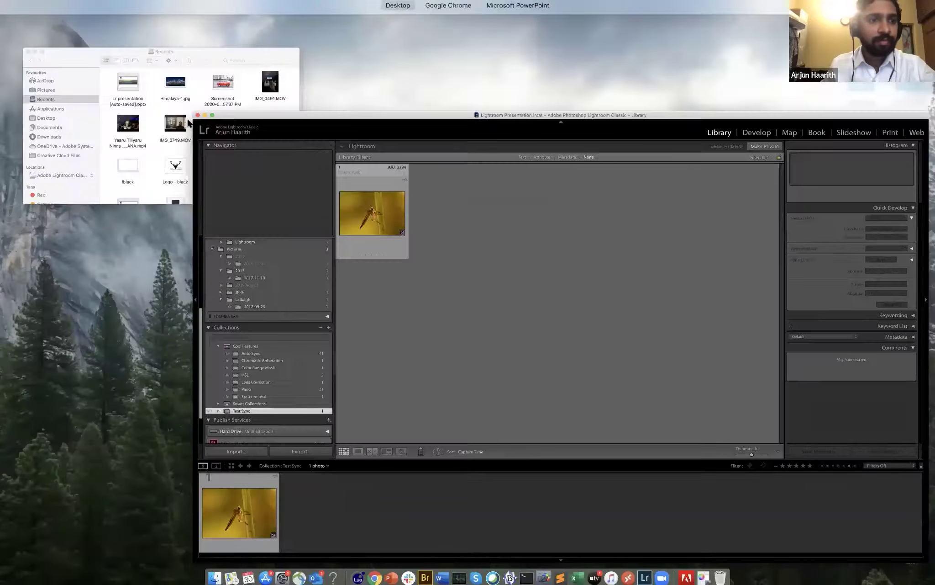
pyautogui.click(97, 130)
pyautogui.click(91, 168)
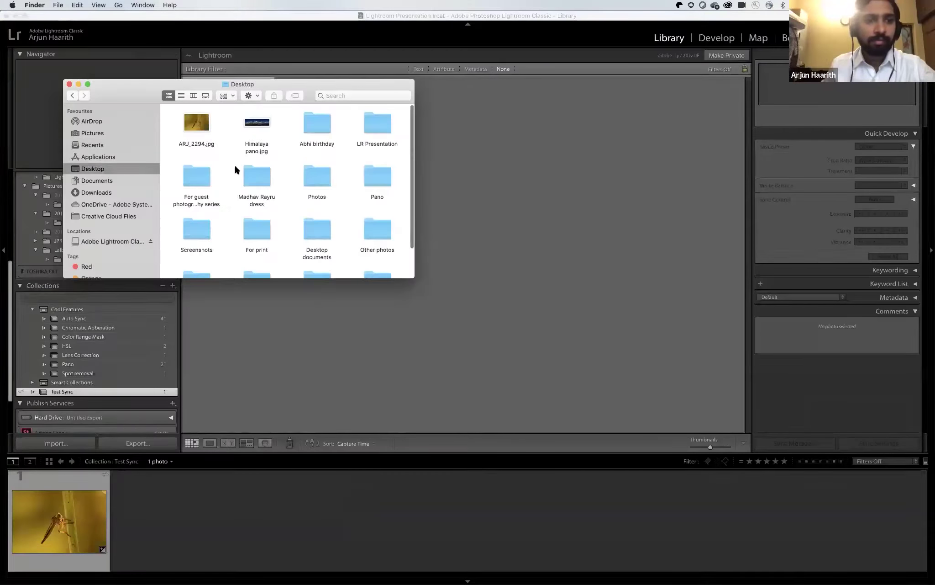
# Open the exported ARJ_2294.jpg in Preview.
pyautogui.click(194, 126)
pyautogui.rightClick(195, 127)
pyautogui.moveTo(242, 137)
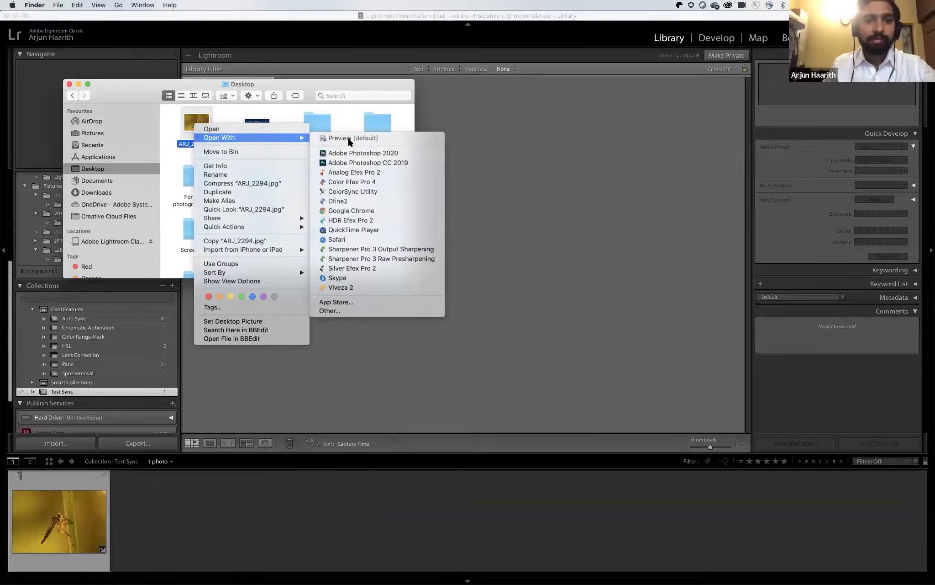
pyautogui.click(350, 138)
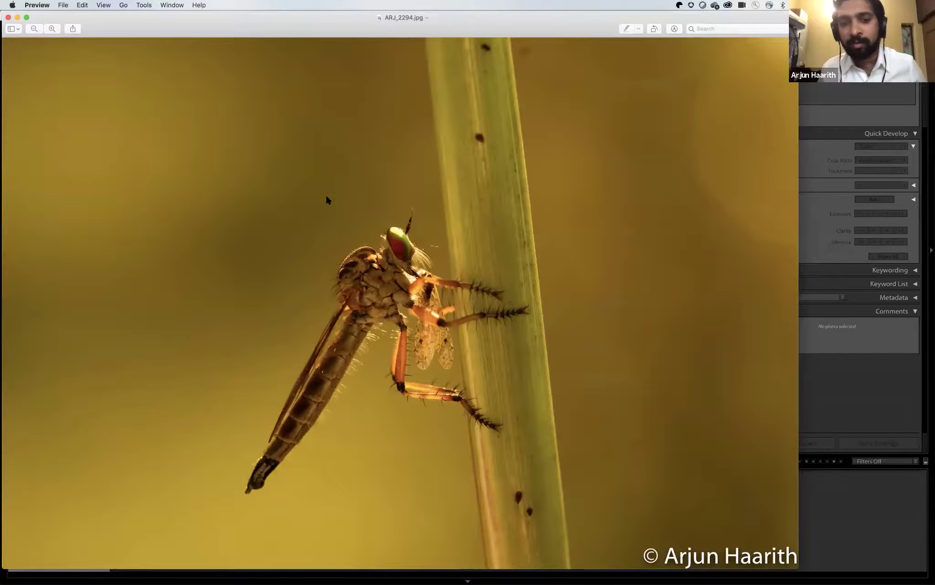
# Zoom out to check the bottom-right copyright watermark, then close Preview.
pyautogui.press('super+minus')
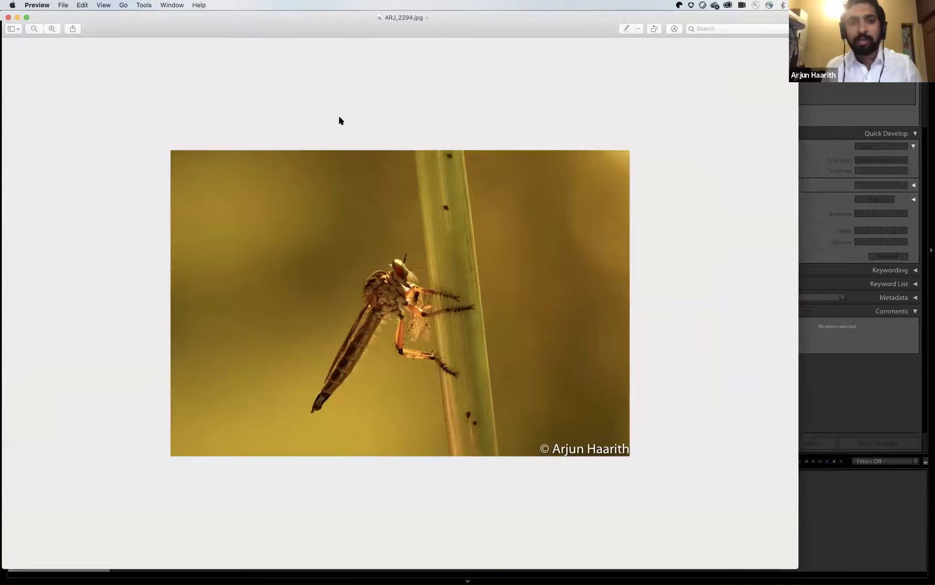
pyautogui.click(8, 18)
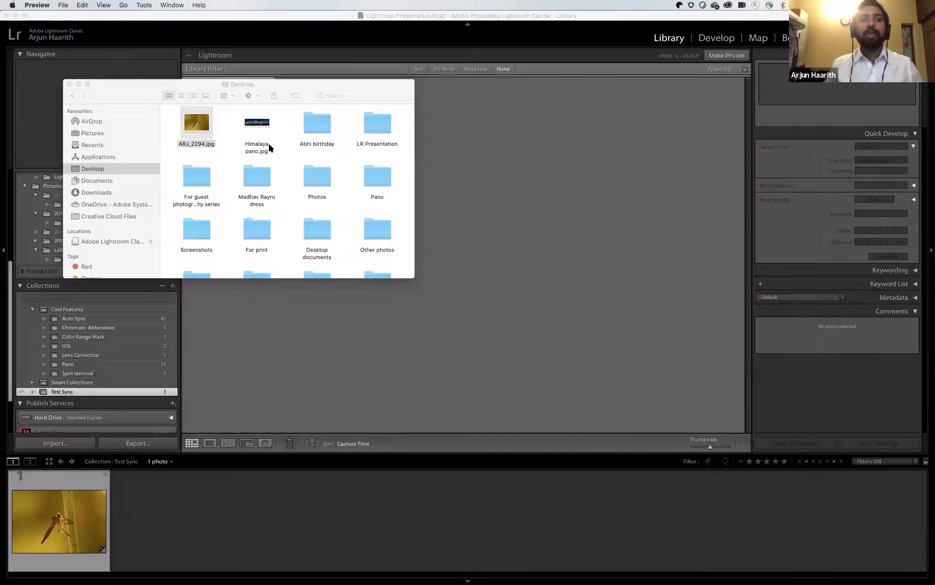
pyautogui.scroll(-2, 365, 208)
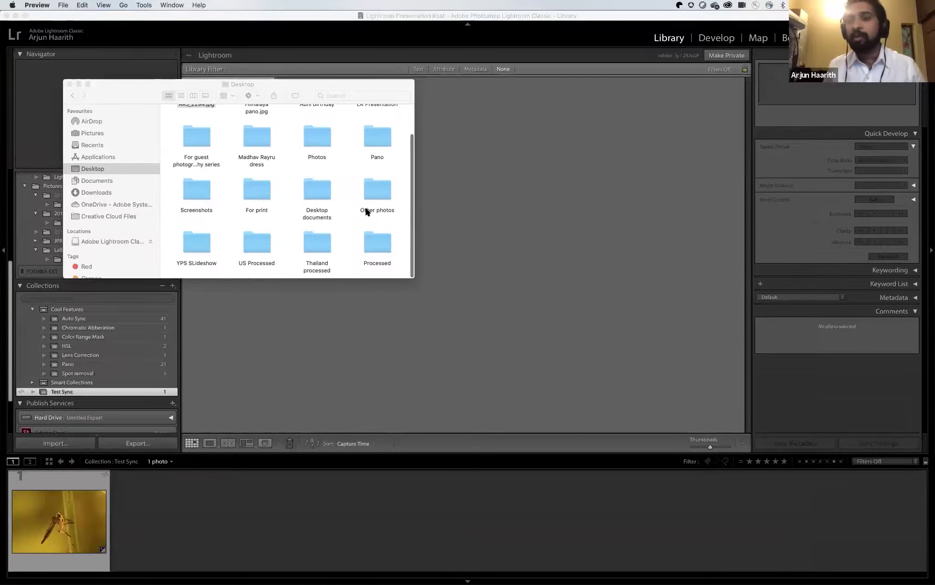
# Close the Finder window and switch to the PowerPoint Q/A slide.
pyautogui.click(69, 84)
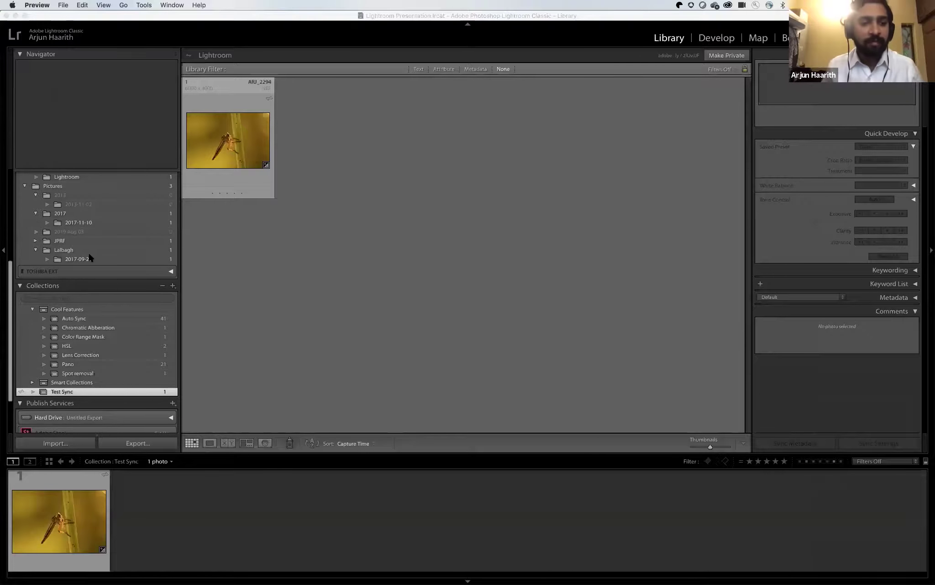
pyautogui.scroll(-3, 89, 258)
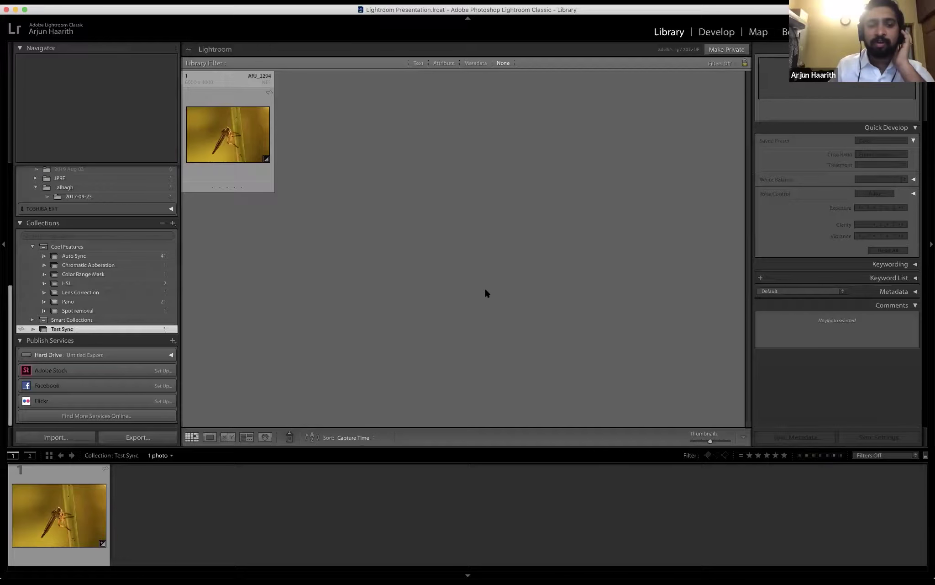
pyautogui.press('super+Tab')
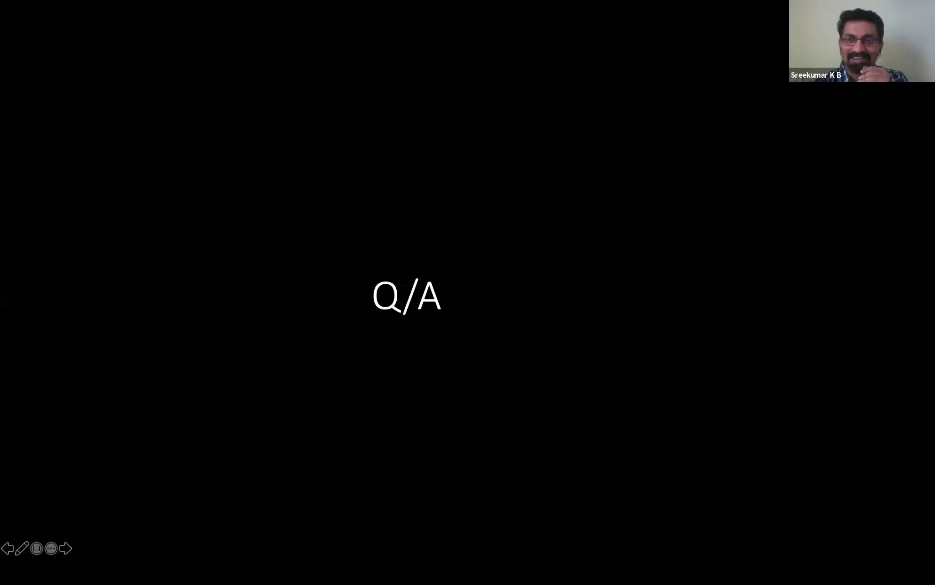
# Show the Original / Edited / Extremely Edited comparison slide, then go back to Q/A.
pyautogui.press('Left')
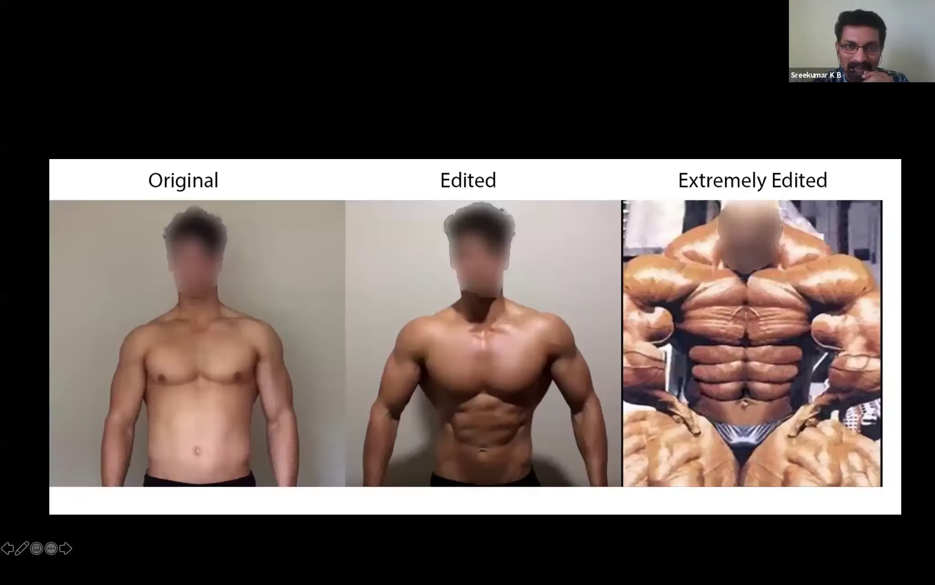
pyautogui.press('Right')
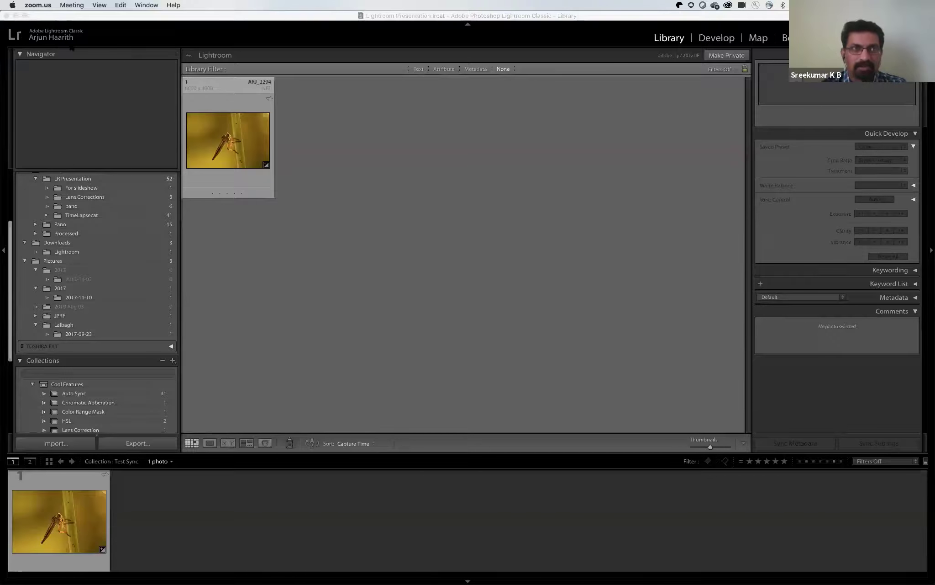
# Check and dismiss the sync status, then choose Identity Plate Setup from the Lightroom Classic menu.
pyautogui.click(50, 36)
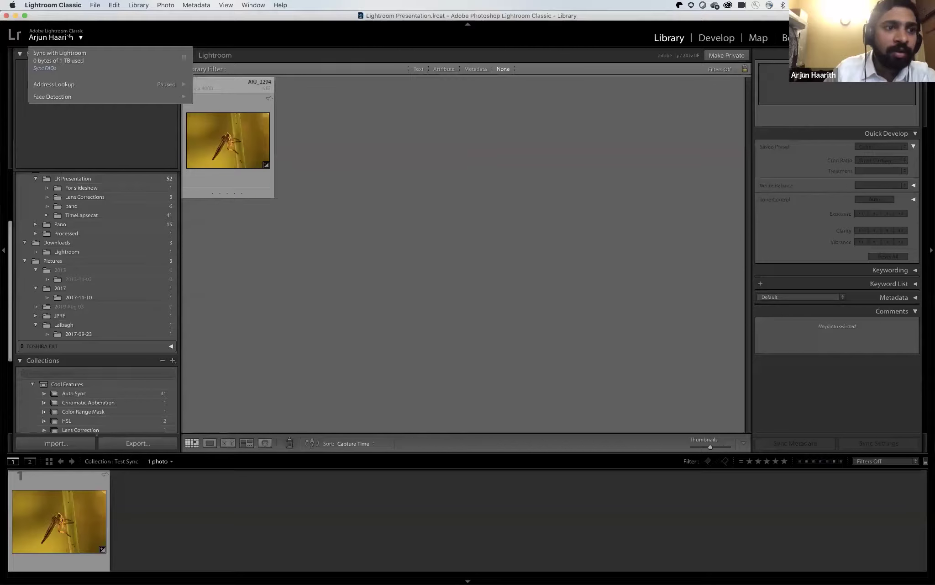
pyautogui.click(307, 226)
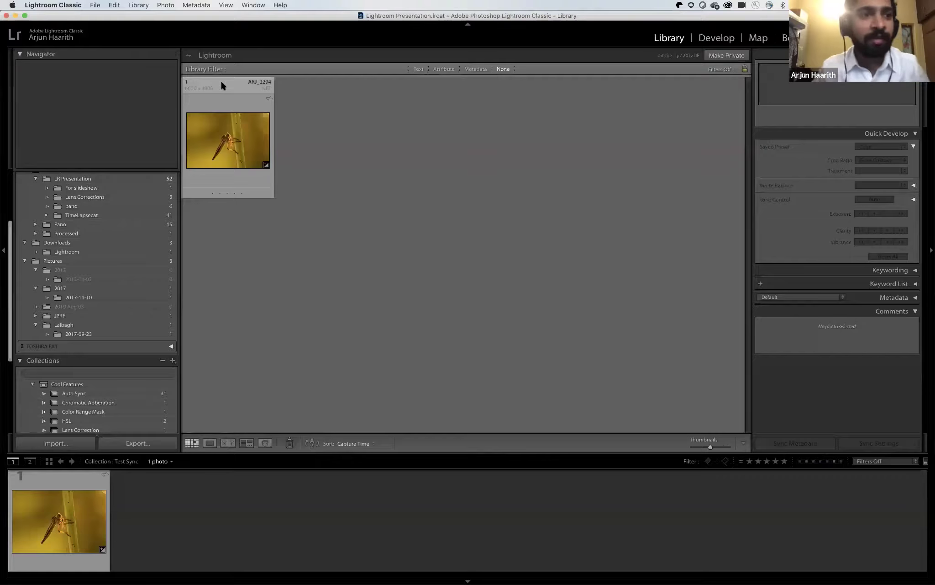
pyautogui.click(73, 6)
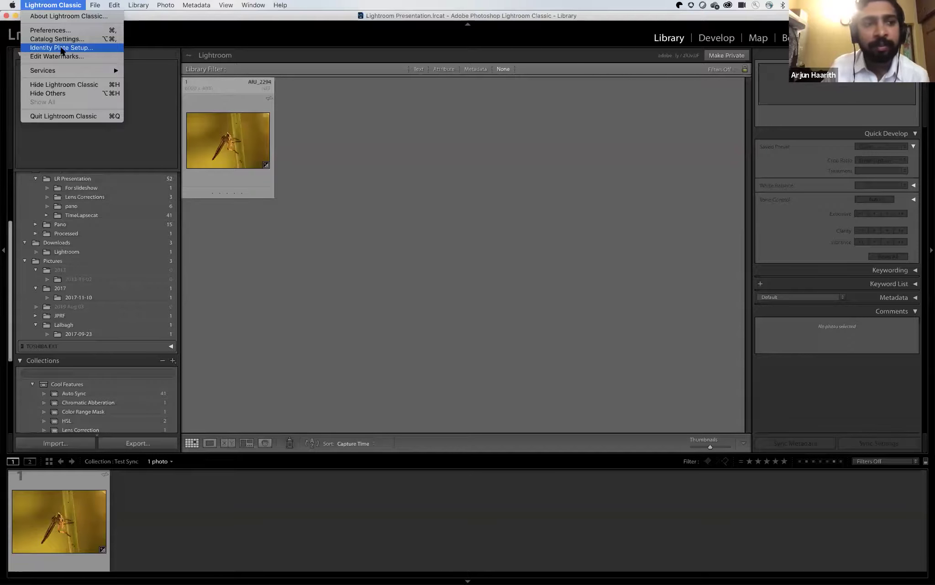
pyautogui.click(61, 48)
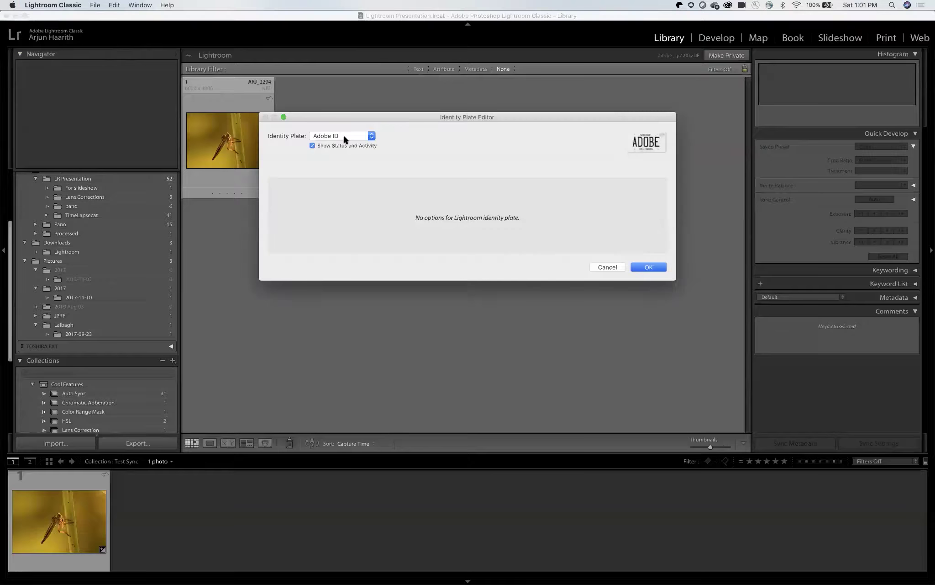
# Set the identity plate to Personalized and replace its text with 'Honeycomb'.
pyautogui.click(345, 137)
pyautogui.click(351, 146)
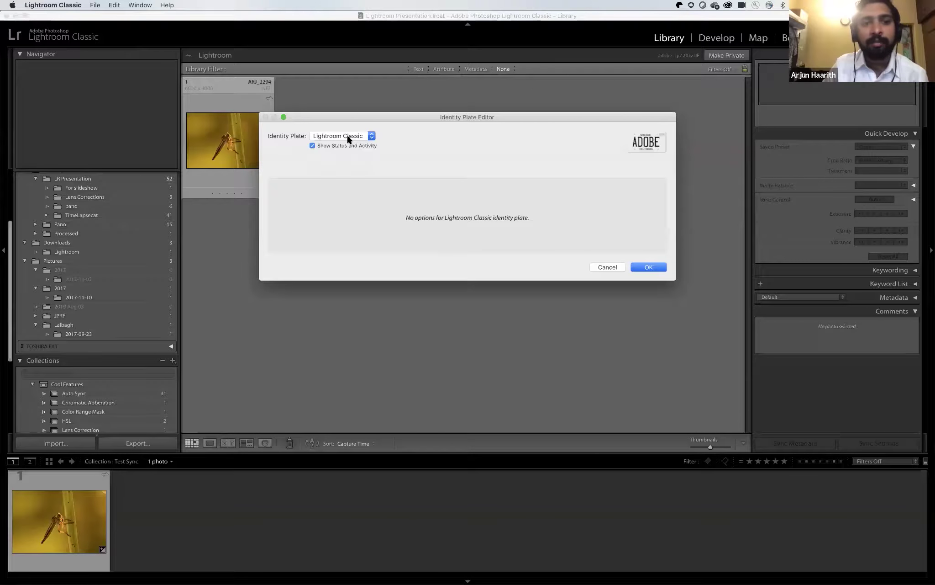
pyautogui.click(348, 138)
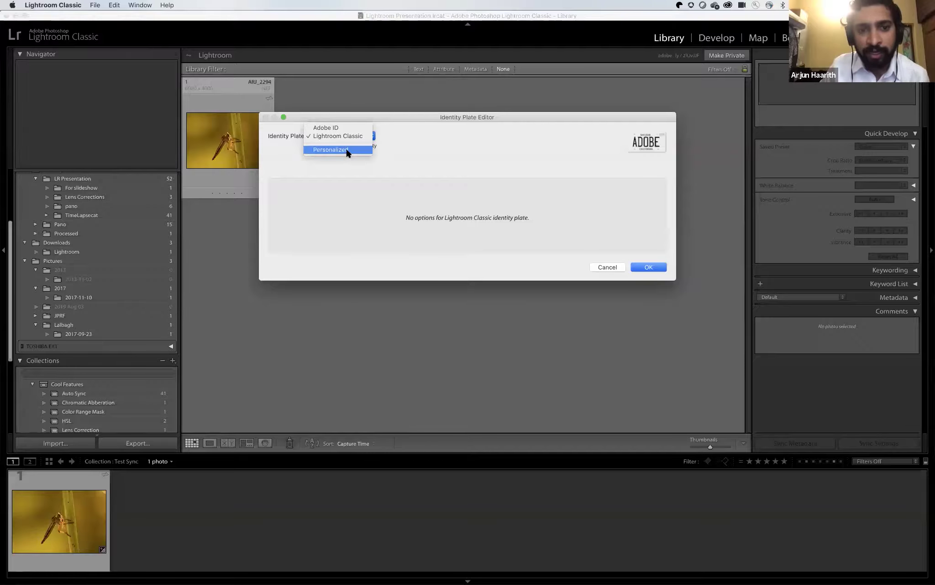
pyautogui.click(346, 150)
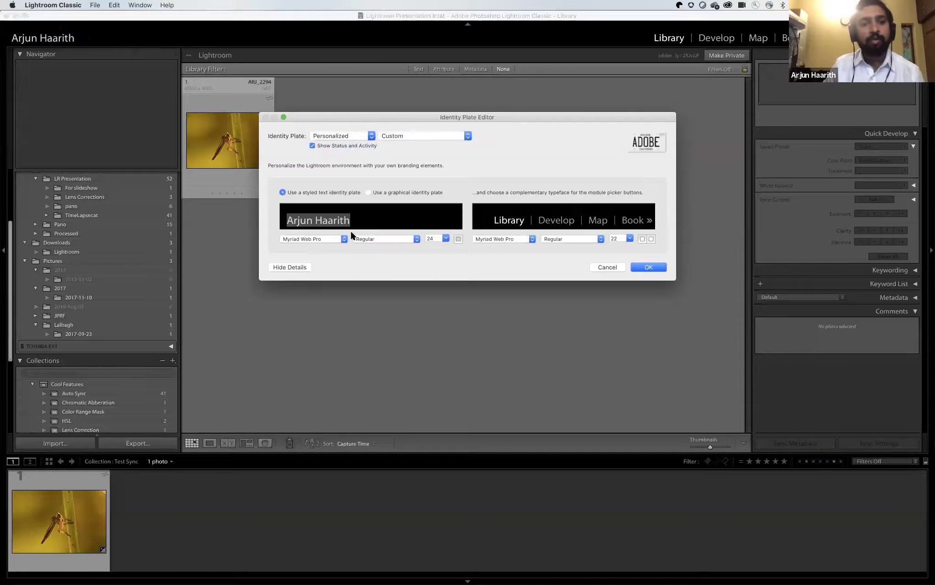
pyautogui.moveTo(351, 220); pyautogui.dragTo(273, 218)
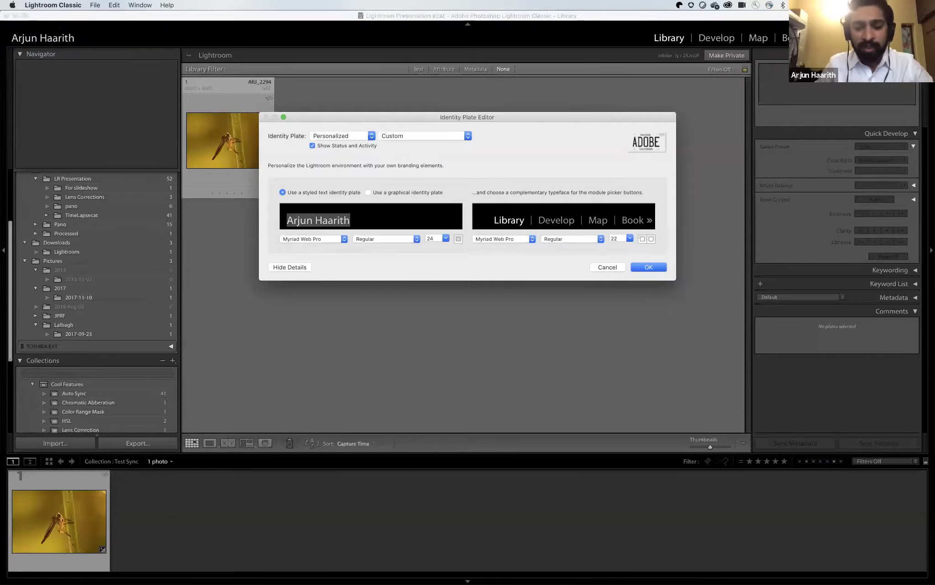
pyautogui.write('Honeycomb')
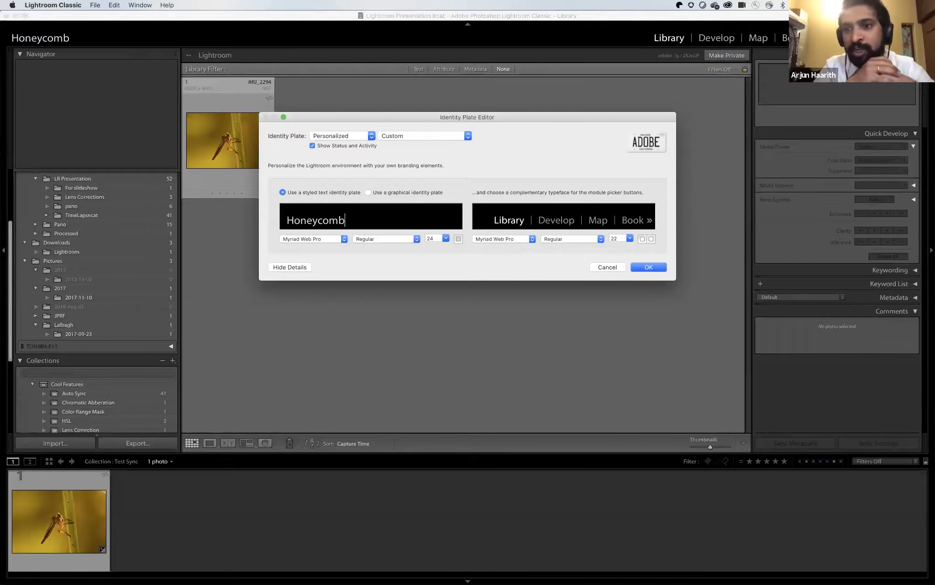
# Keep the styled text plate, replace 'Honeycomb' with the presenter's full name, and confirm with OK.
pyautogui.click(389, 193)
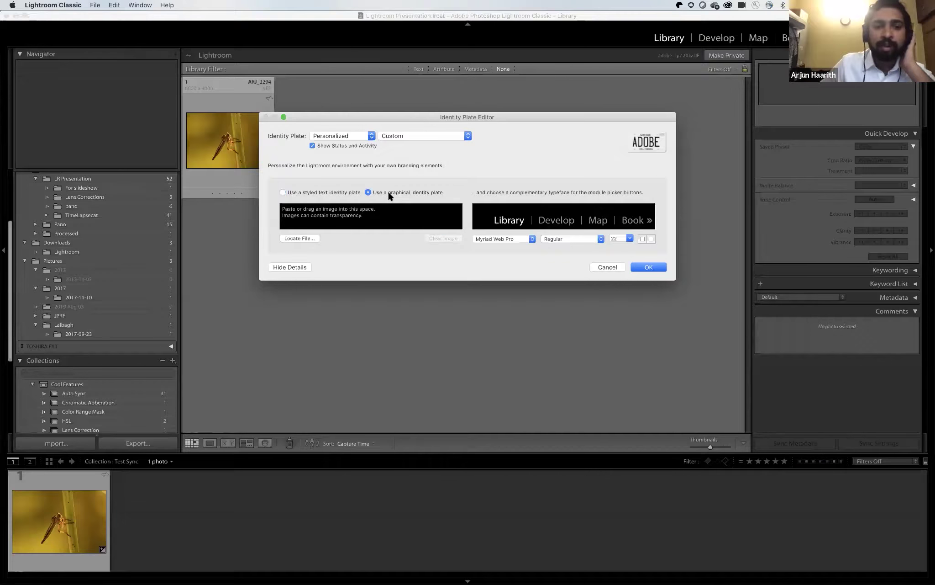
pyautogui.click(319, 192)
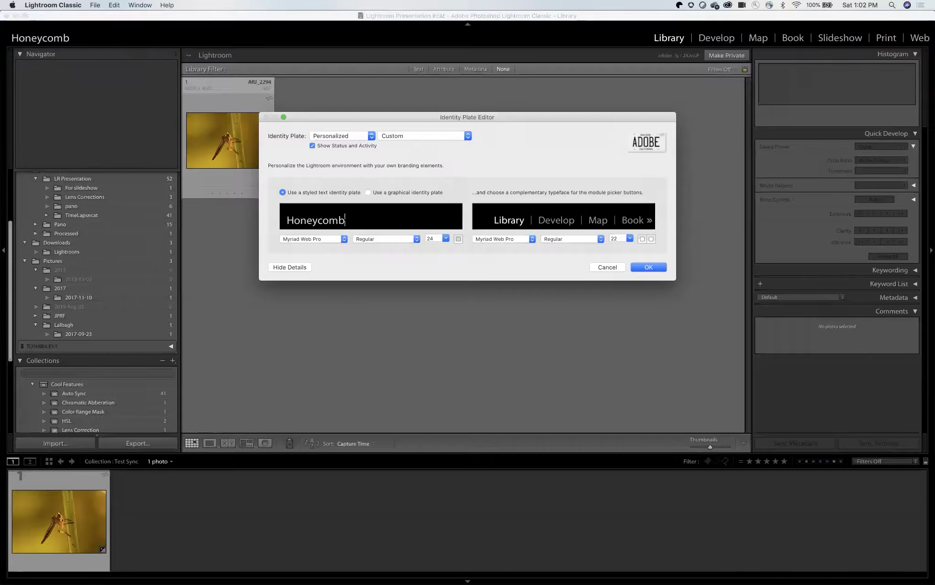
pyautogui.moveTo(347, 221); pyautogui.dragTo(271, 220)
pyautogui.write('Arjun')
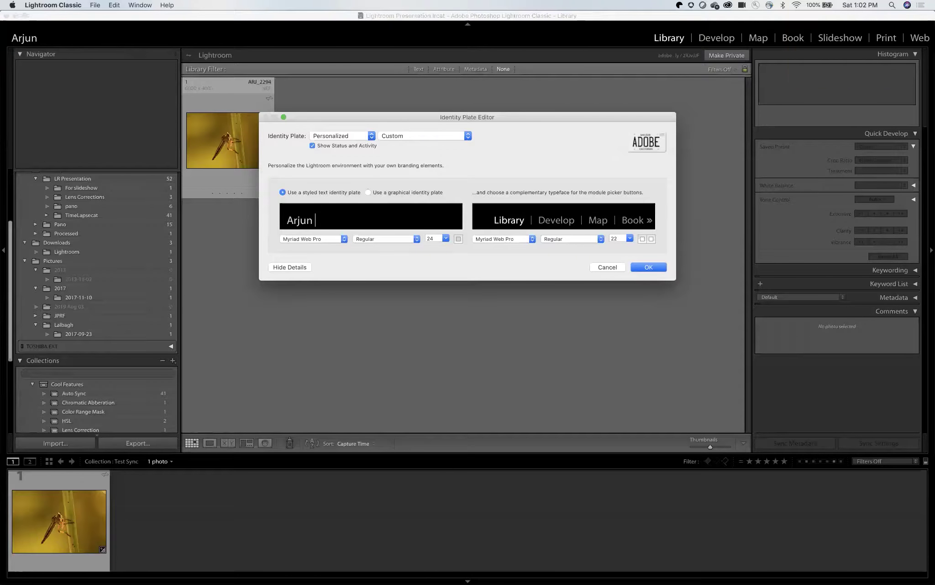
pyautogui.write(' Haarith')
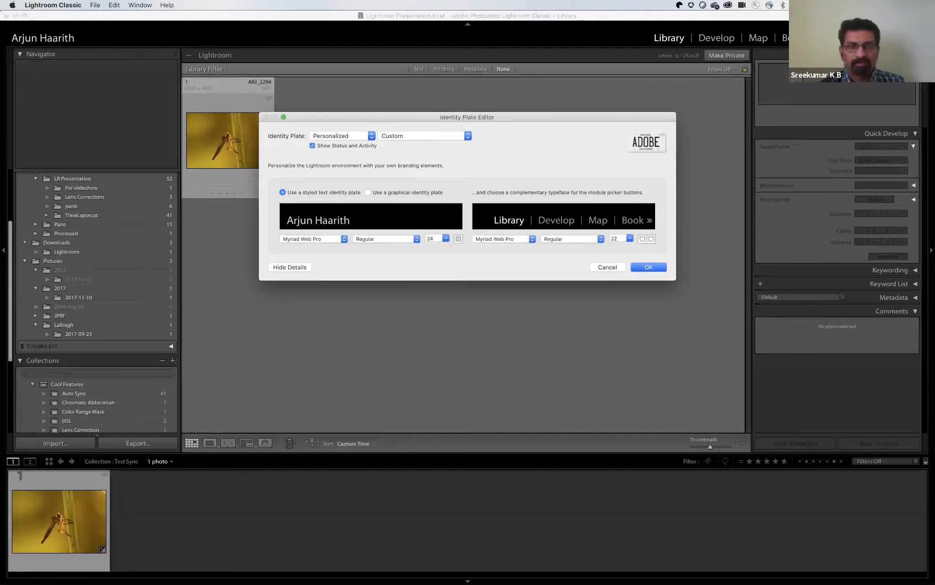
pyautogui.press('Return')
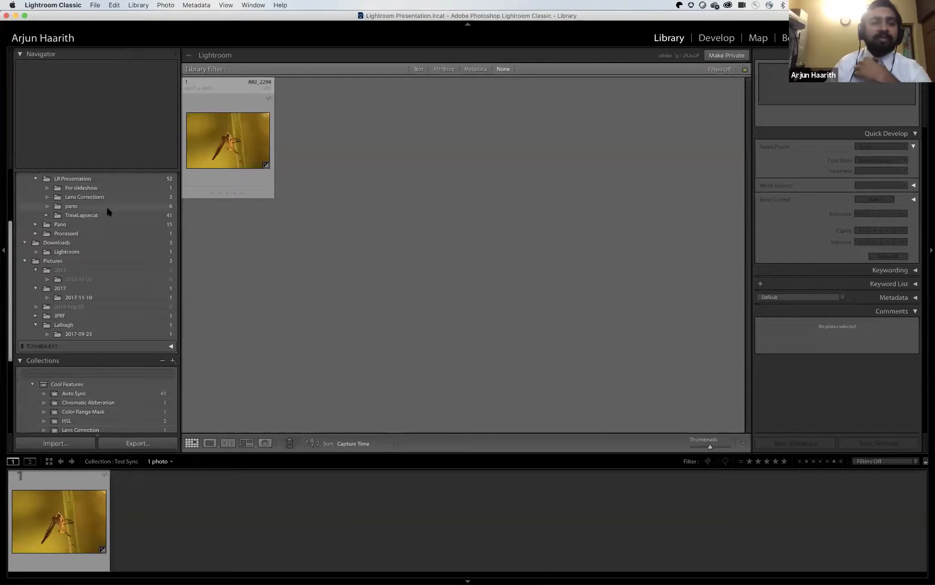
# Switch the insect photo from the Library to the Develop module.
pyautogui.scroll(4, 107, 206)
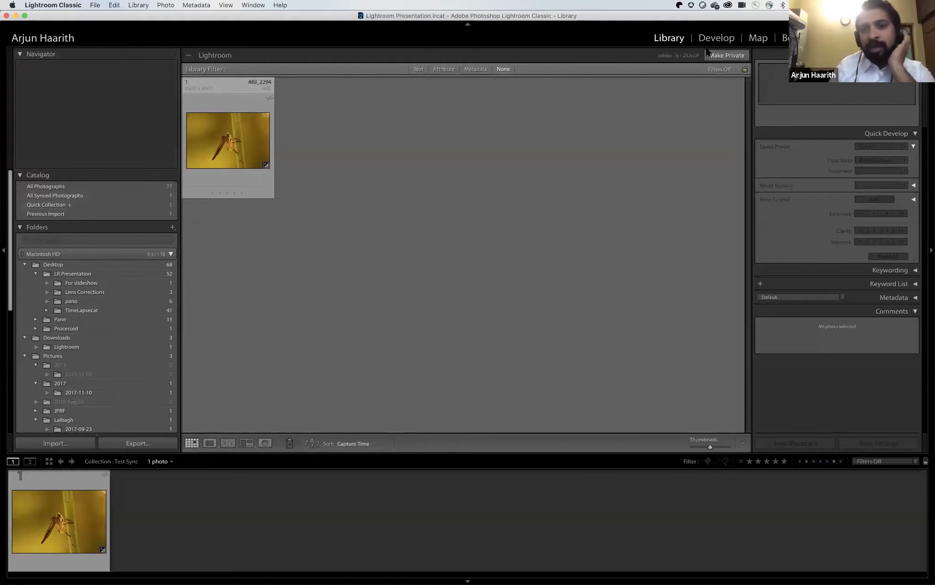
pyautogui.click(706, 39)
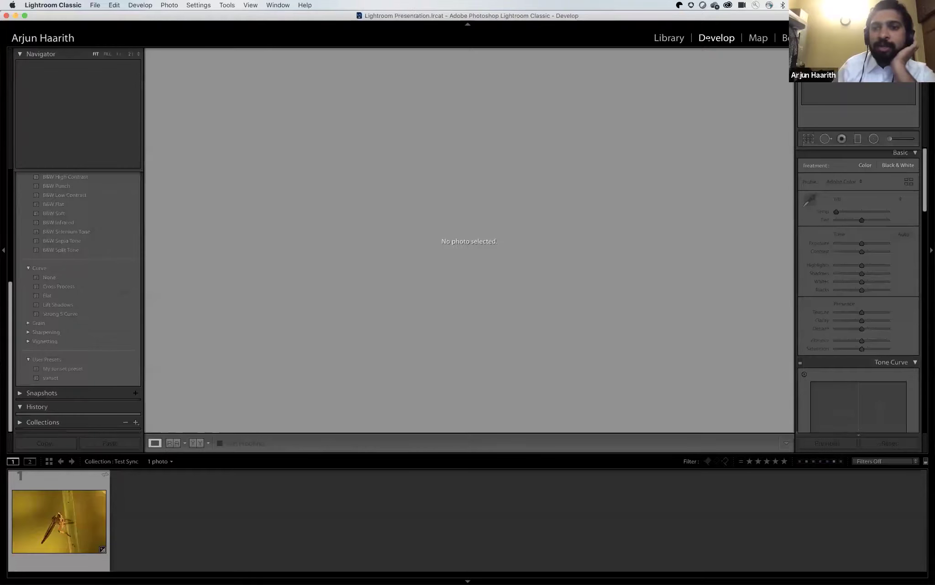
pyautogui.click(39, 522)
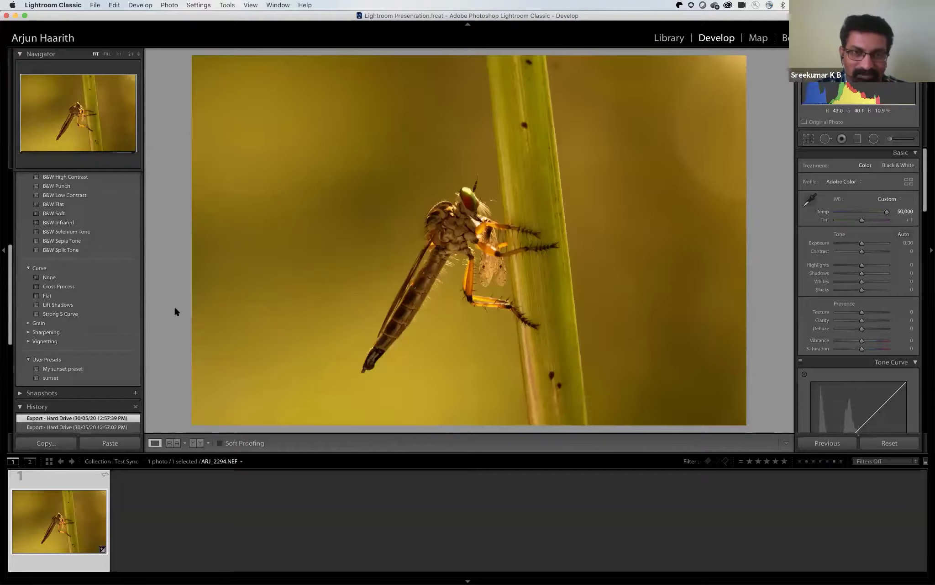
pyautogui.scroll(10, 113, 268)
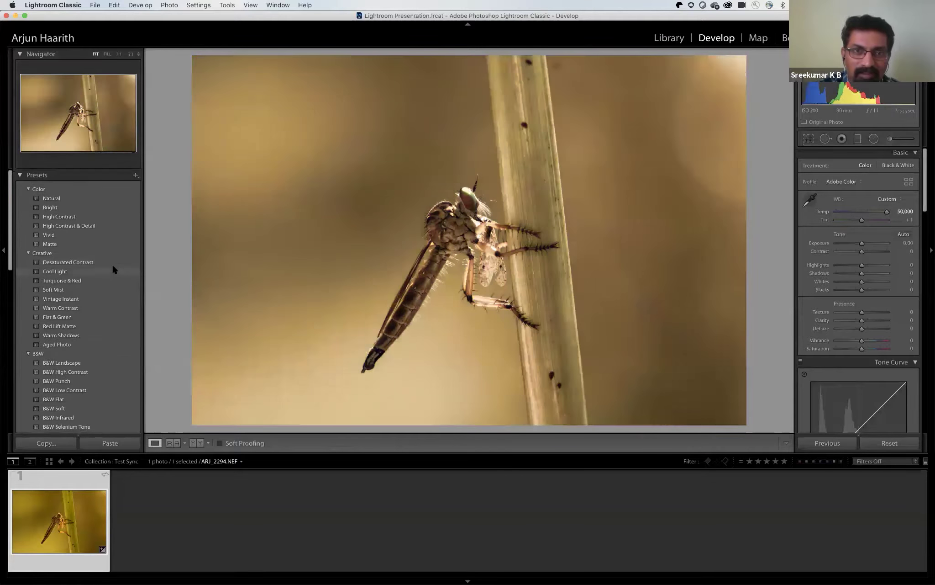
pyautogui.scroll(-5, 113, 268)
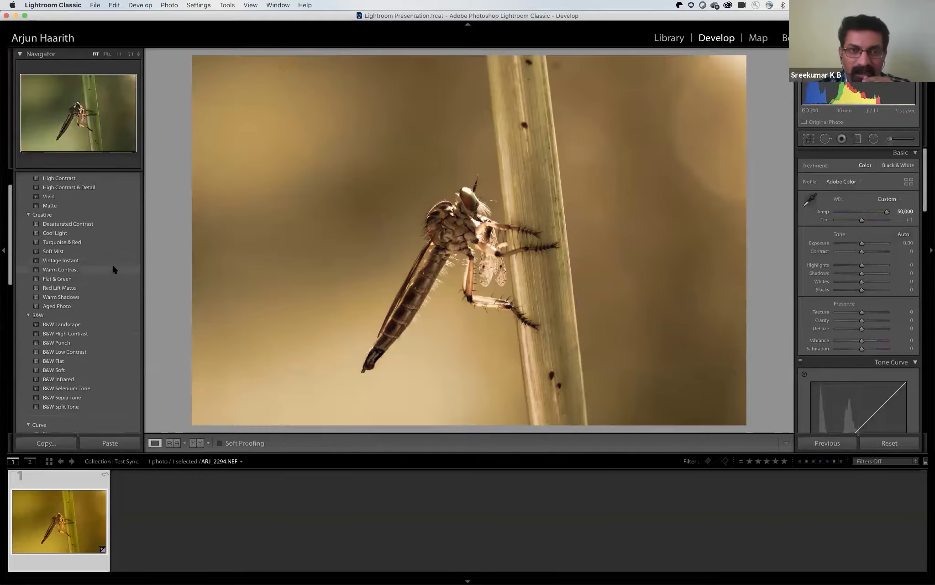
pyautogui.scroll(5, 113, 267)
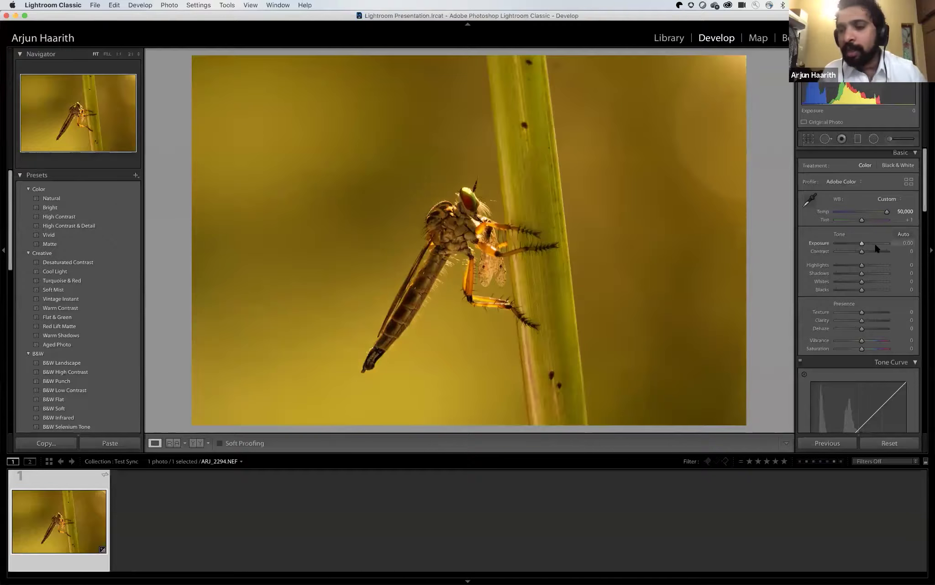
# Set Temp 5,000, Exposure +2.05, Contrast +40, Highlights −39, Shadows +26, Whites +31, Blacks +34.
pyautogui.moveTo(886, 214); pyautogui.dragTo(852, 213)
pyautogui.click(871, 243)
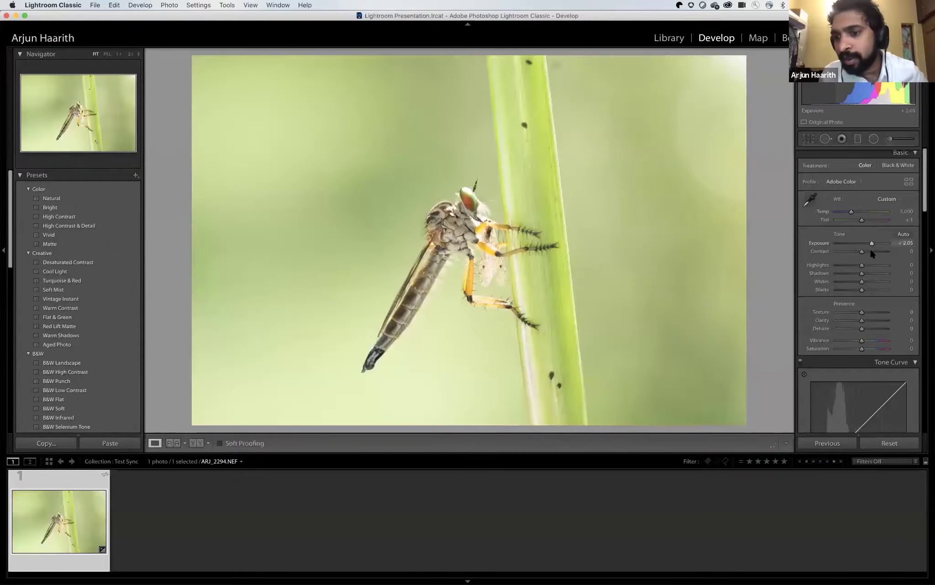
pyautogui.keyDown('shift'); pyautogui.doubleClick(870, 252); pyautogui.keyUp('shift')
pyautogui.keyDown('shift'); pyautogui.doubleClick(866, 265); pyautogui.keyUp('shift')
pyautogui.keyDown('shift'); pyautogui.doubleClick(867, 272); pyautogui.keyUp('shift')
pyautogui.keyDown('shift'); pyautogui.doubleClick(870, 282); pyautogui.keyUp('shift')
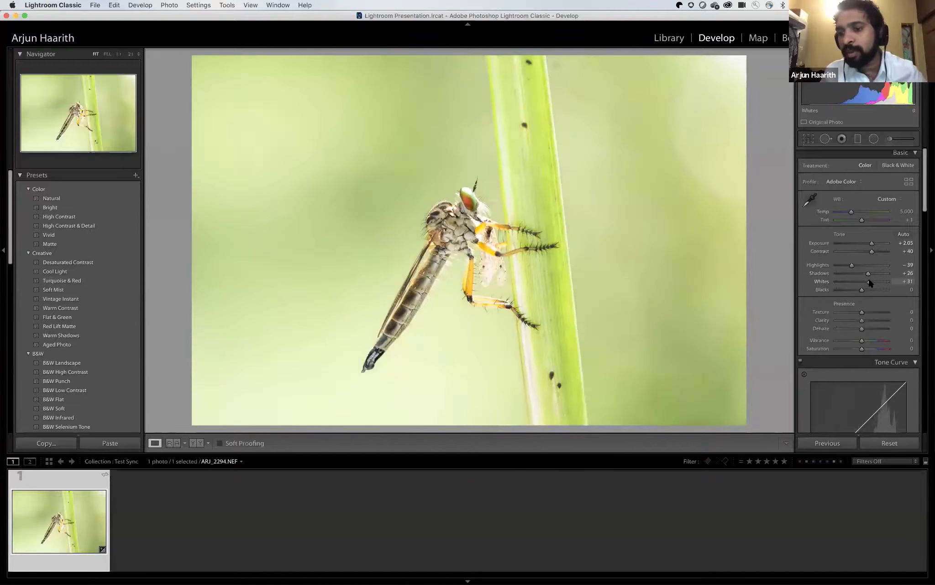
pyautogui.keyDown('shift'); pyautogui.doubleClick(870, 289); pyautogui.keyUp('shift')
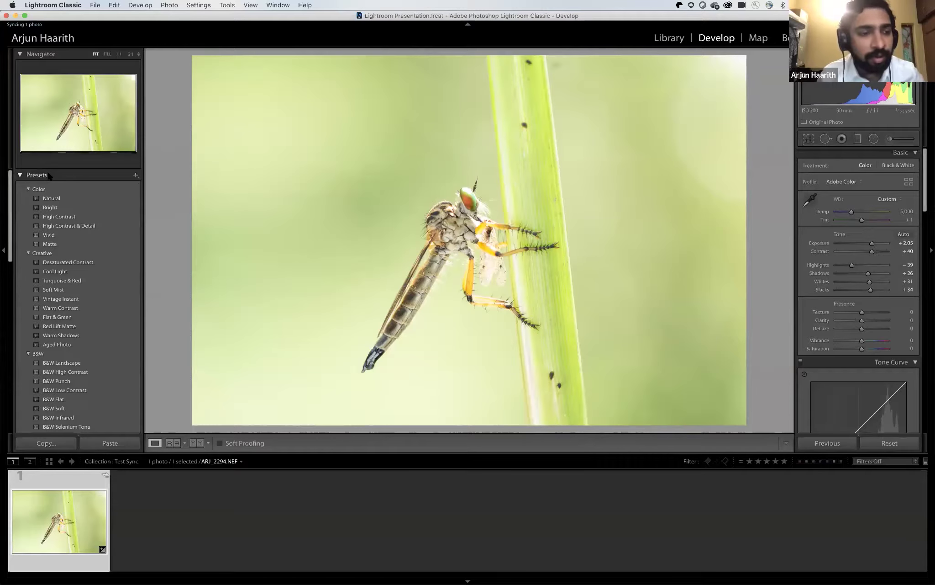
# Start a new develop preset from the Presets + menu, then cancel the New Develop Preset dialog.
pyautogui.click(135, 176)
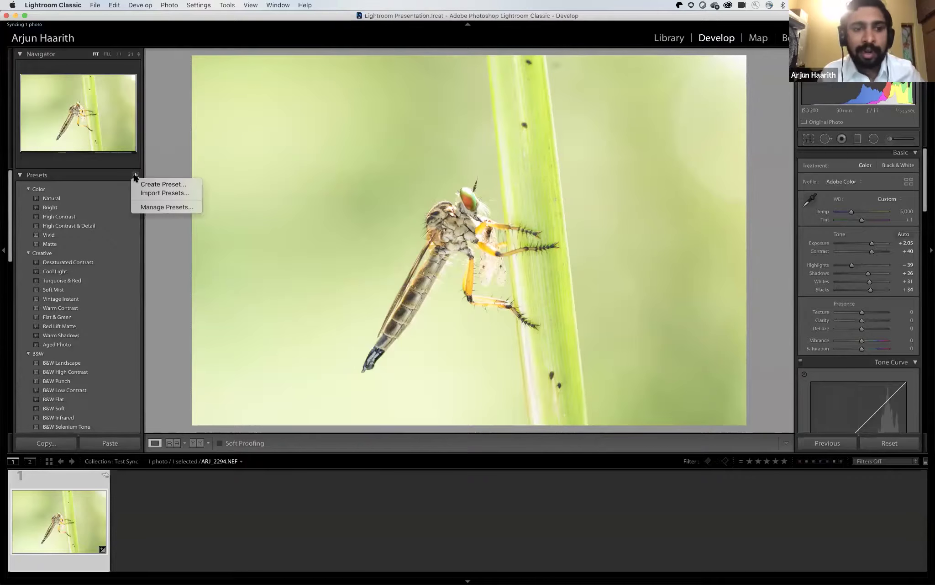
pyautogui.click(166, 185)
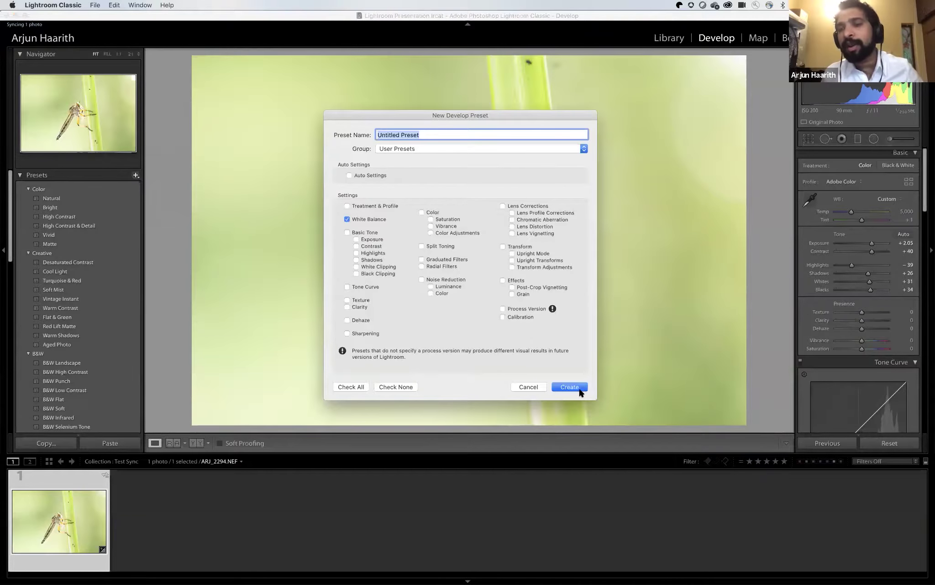
pyautogui.click(536, 385)
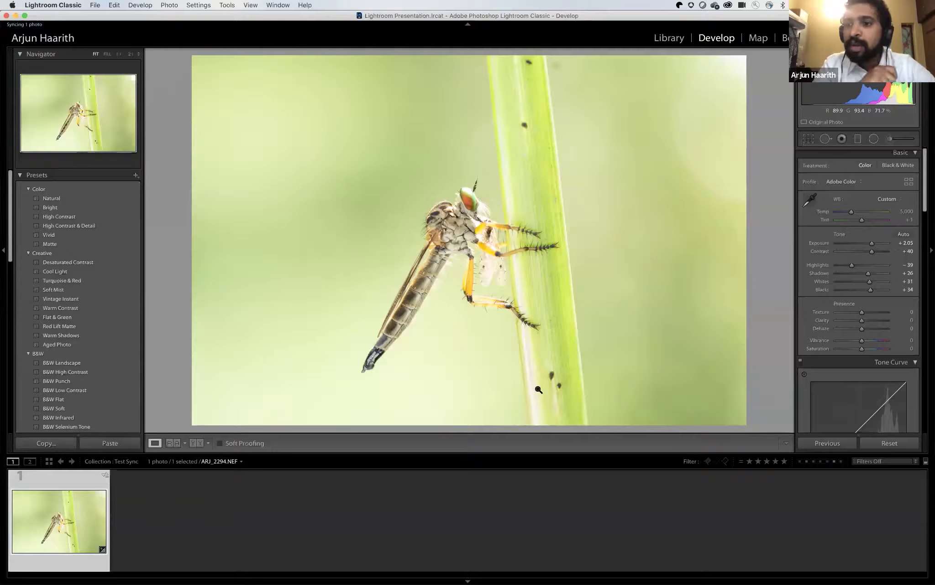
# Dismiss the Presets + menu without choosing an option and return to the Lightroom window.
pyautogui.click(136, 175)
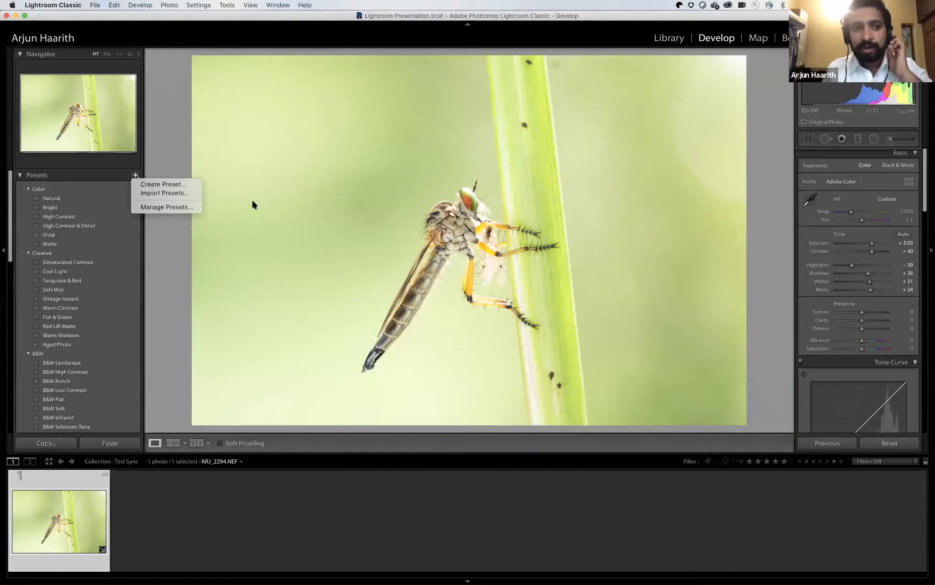
pyautogui.click(180, 142)
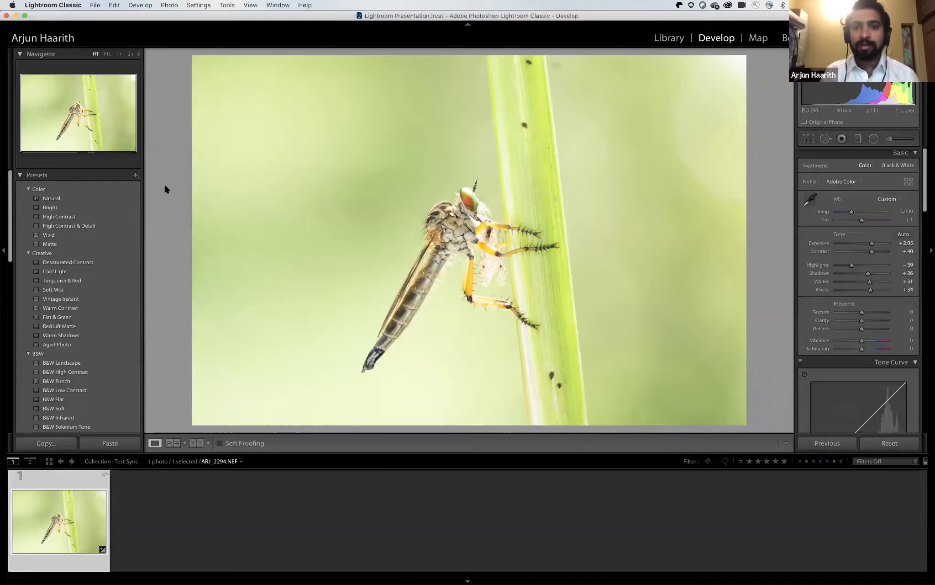
pyautogui.hotkey('shift', 'f')
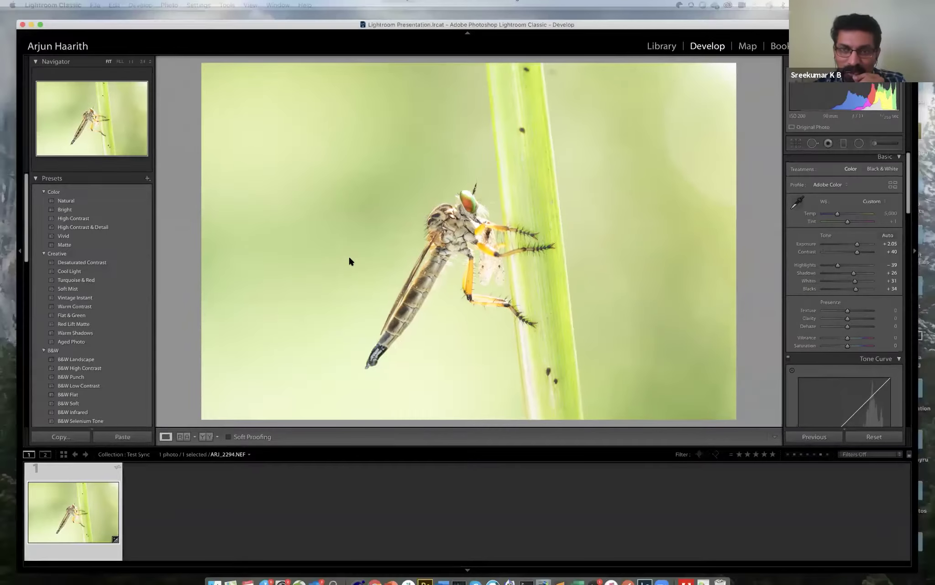
pyautogui.hotkey('ctrl', 'Up')
pyautogui.click(396, 432)
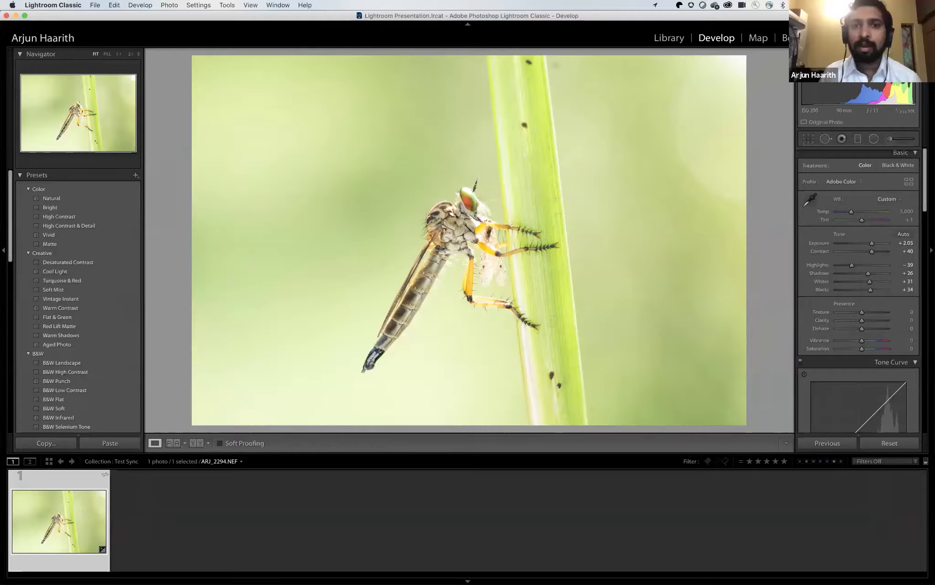
pyautogui.click(432, 88)
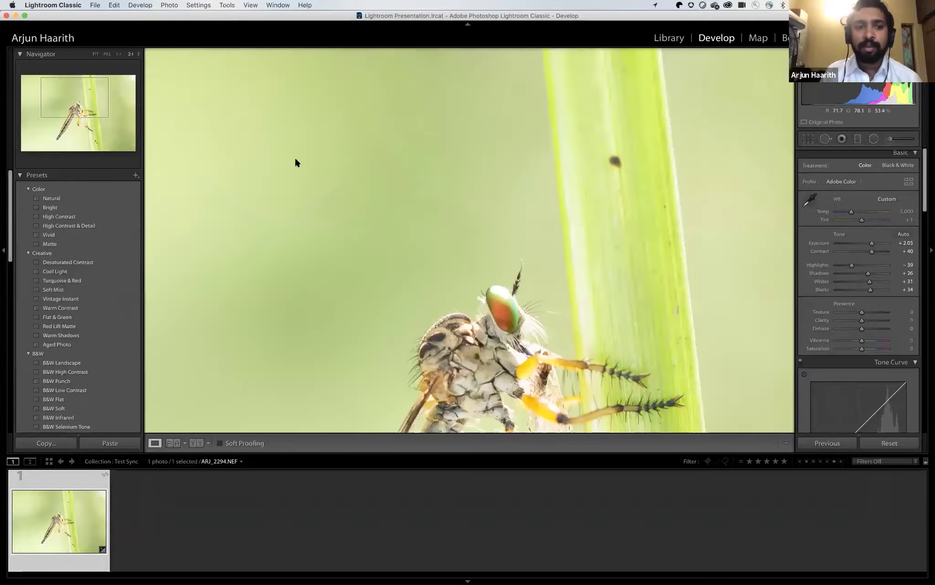
pyautogui.click(254, 160)
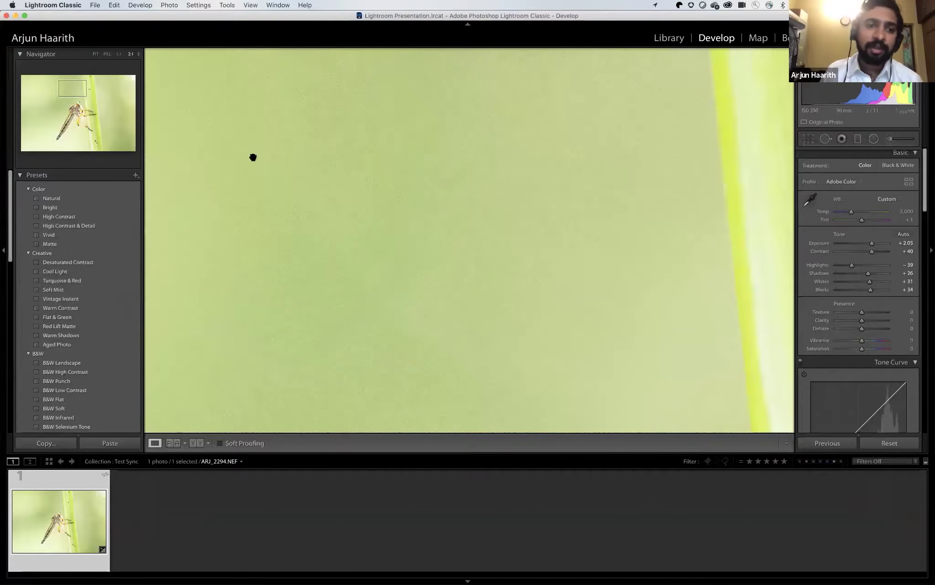
pyautogui.click(272, 210)
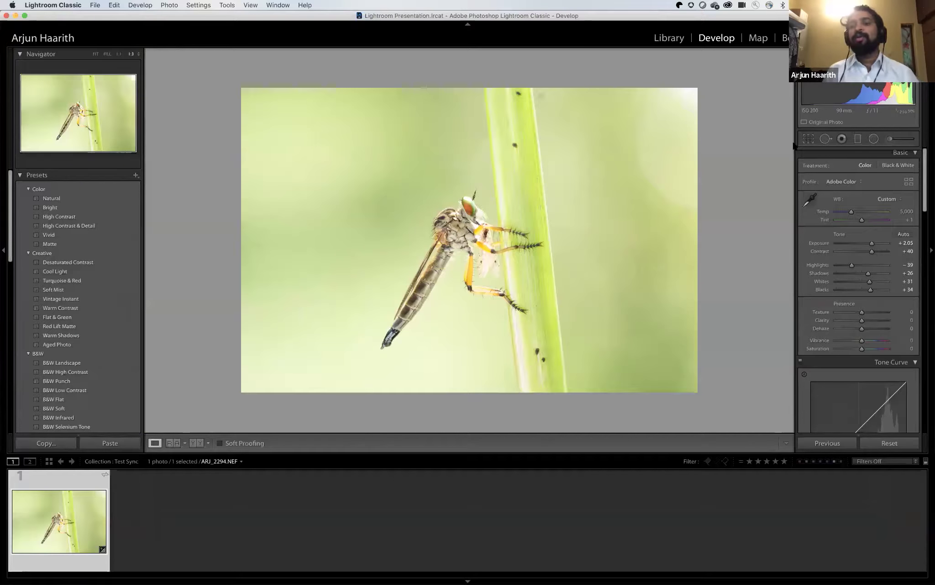
pyautogui.click(889, 139)
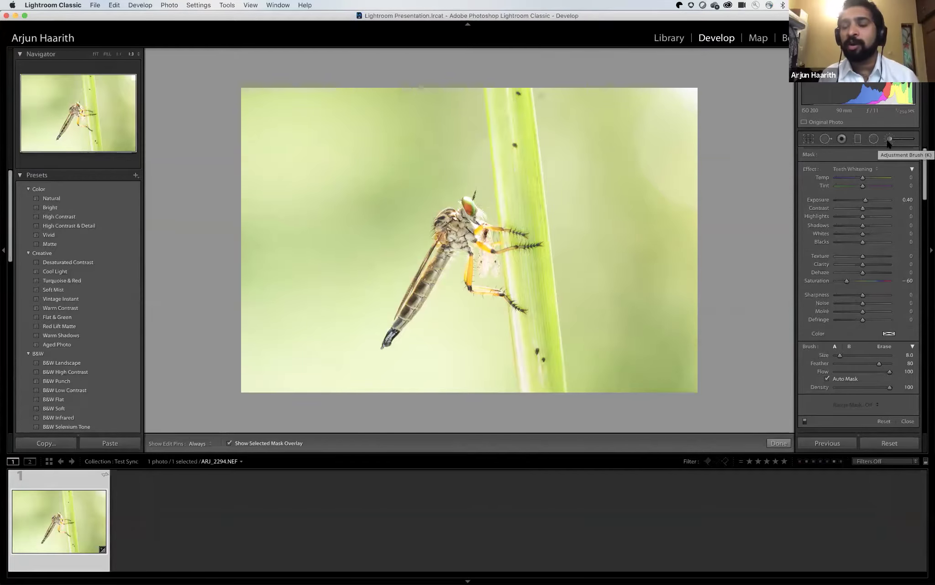
# Set the Adjustment Brush feather to 0 for hard edges.
pyautogui.click(889, 140)
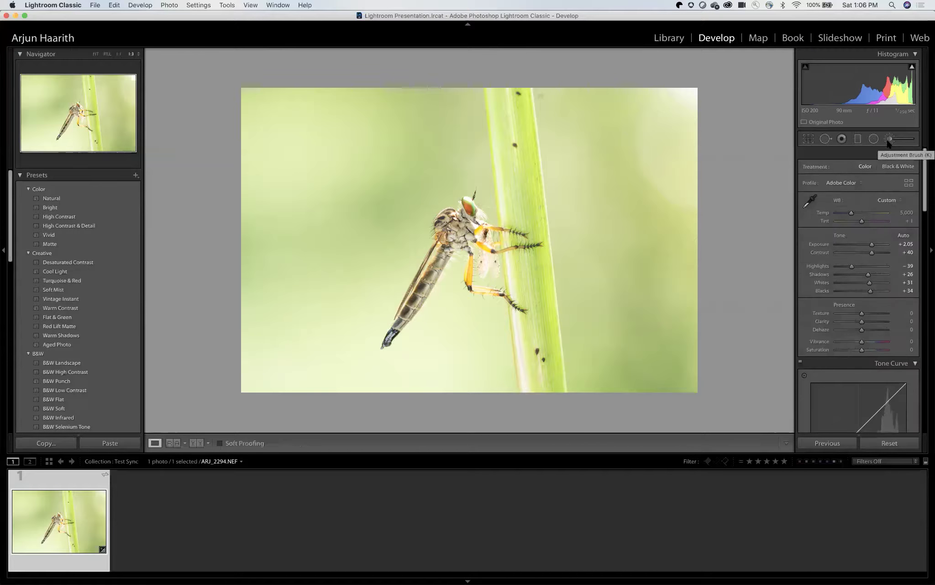
pyautogui.click(889, 139)
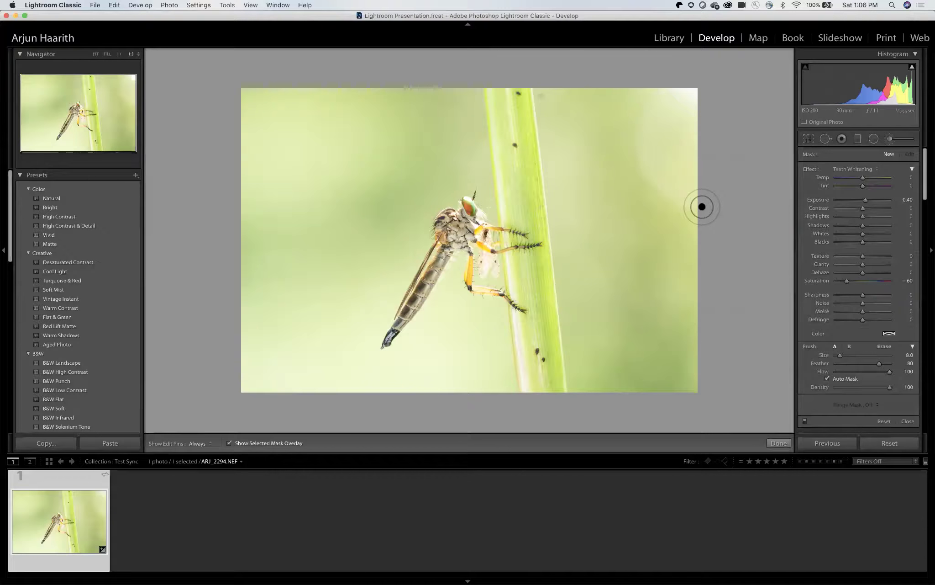
pyautogui.scroll(2, 649, 247)
pyautogui.scroll(3, 649, 247)
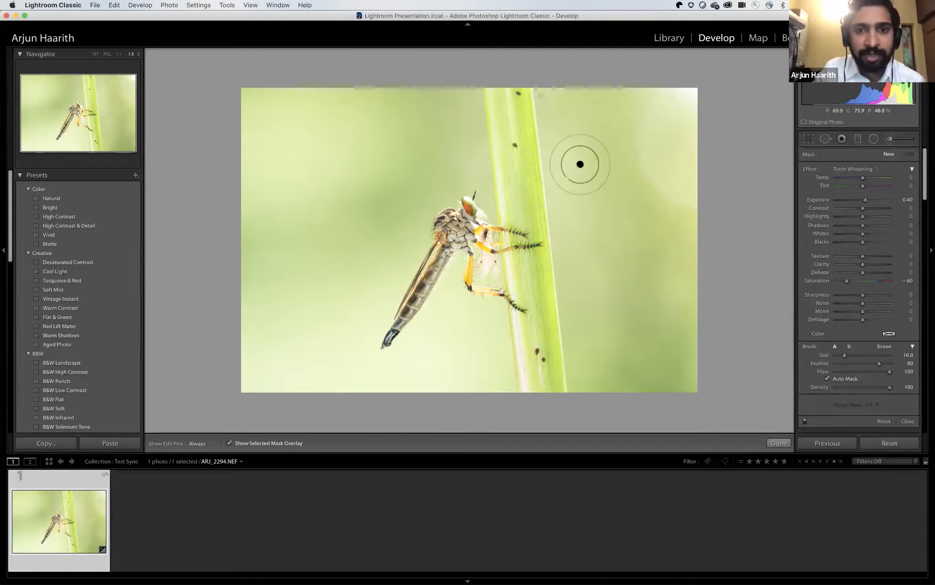
pyautogui.moveTo(879, 363); pyautogui.dragTo(893, 364)
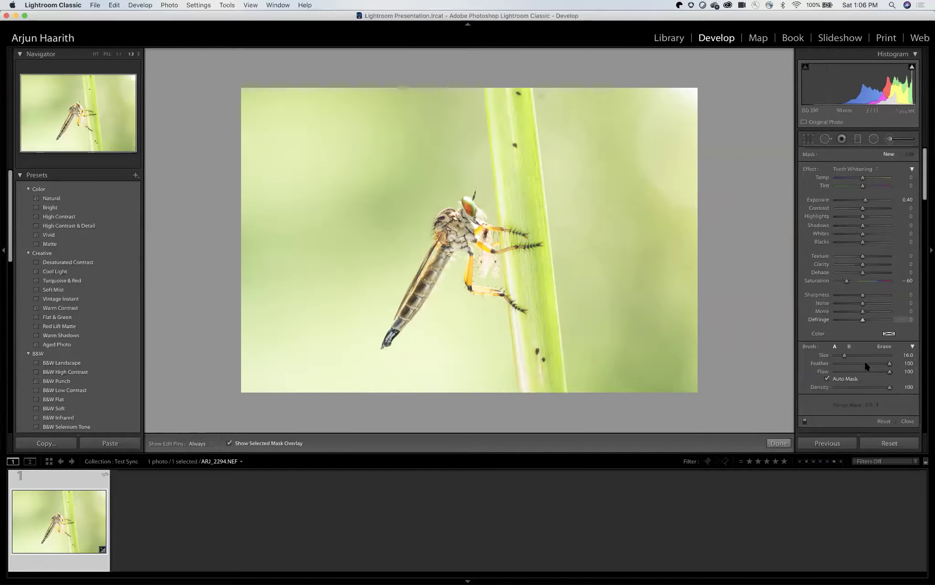
pyautogui.moveTo(886, 364); pyautogui.dragTo(806, 361)
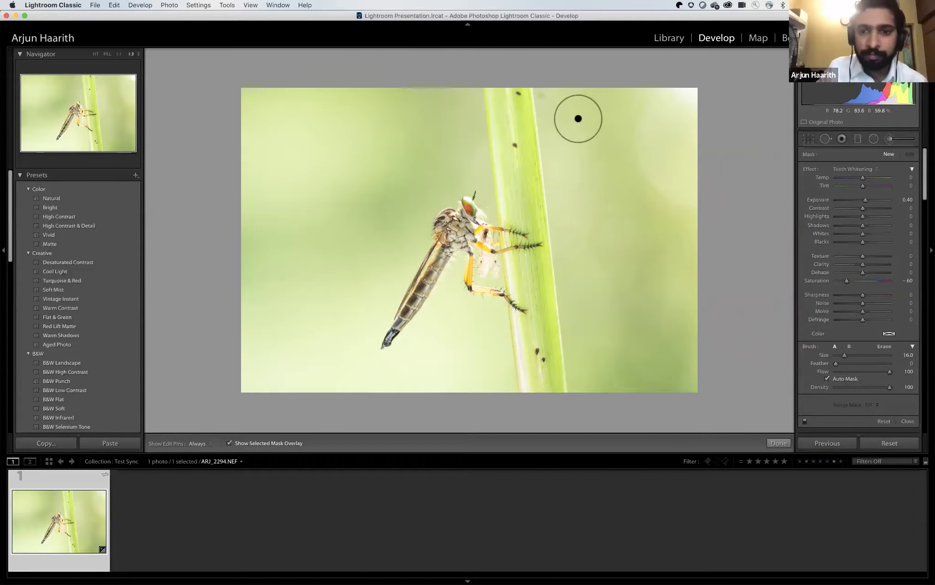
pyautogui.scroll(-5, 578, 118)
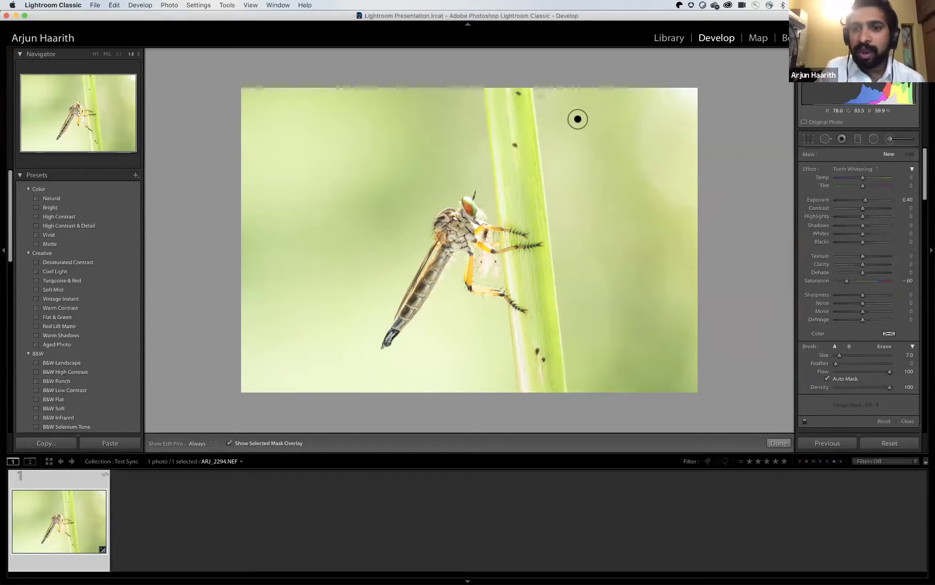
# Paint a dark dab at the top of the stalk and switch to Spot Removal.
pyautogui.click(546, 96)
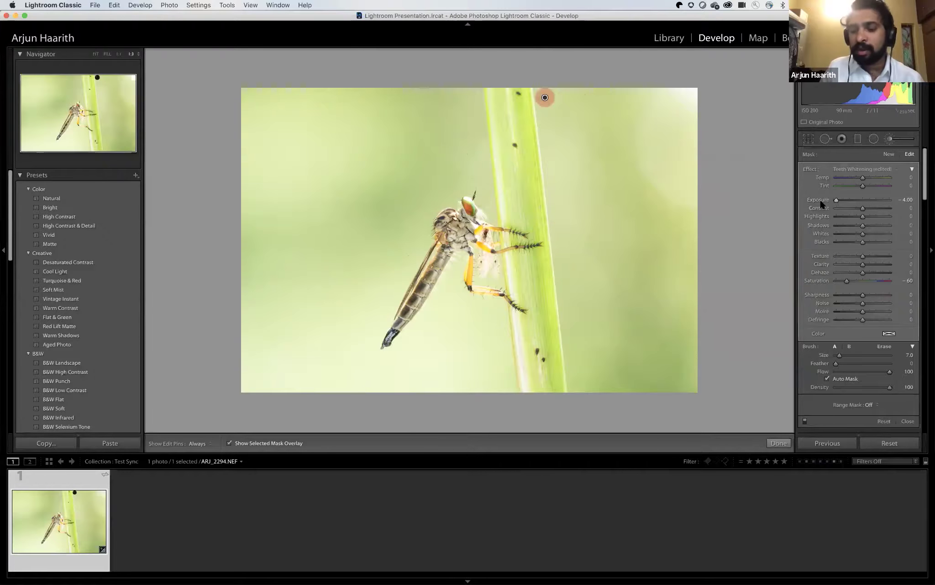
pyautogui.press('Escape')
pyautogui.click(890, 138)
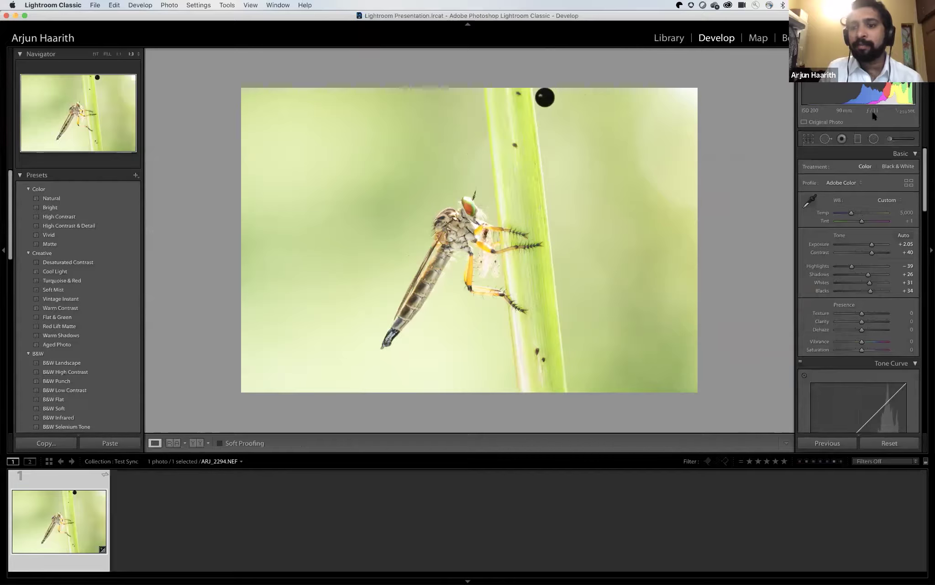
pyautogui.click(890, 138)
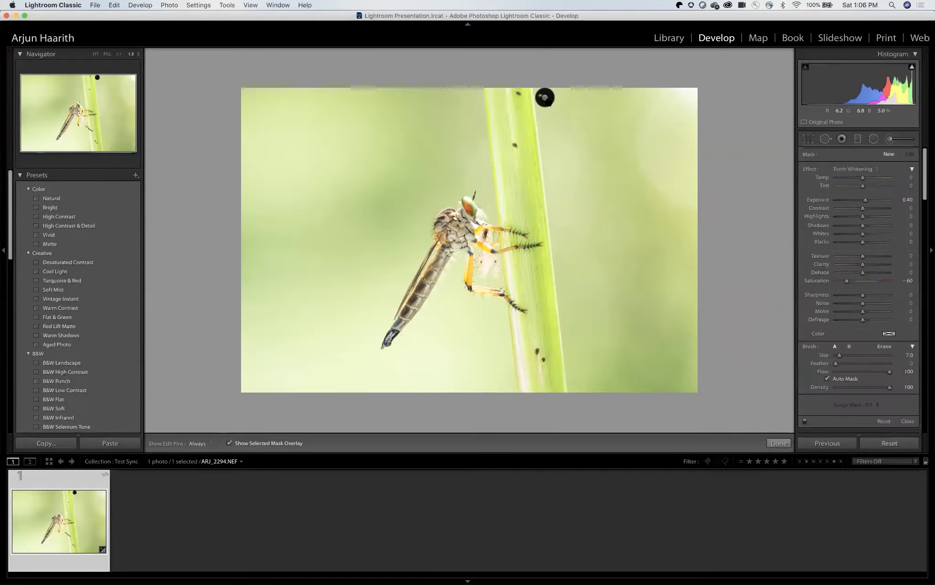
pyautogui.click(546, 97)
pyautogui.press('q')
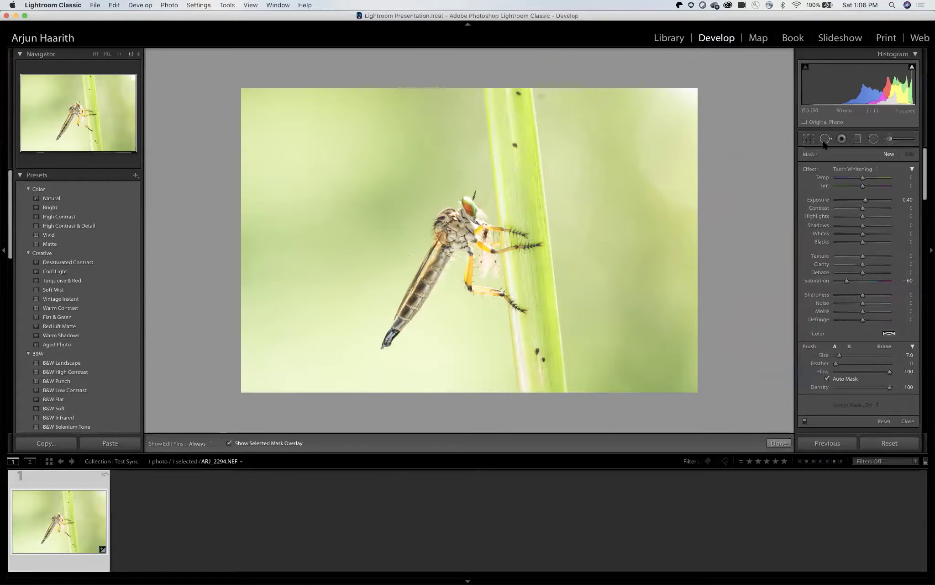
# Heal the stalk-top spot from the dark background, reset all edits, and advance to the comparison slide.
pyautogui.click(547, 96)
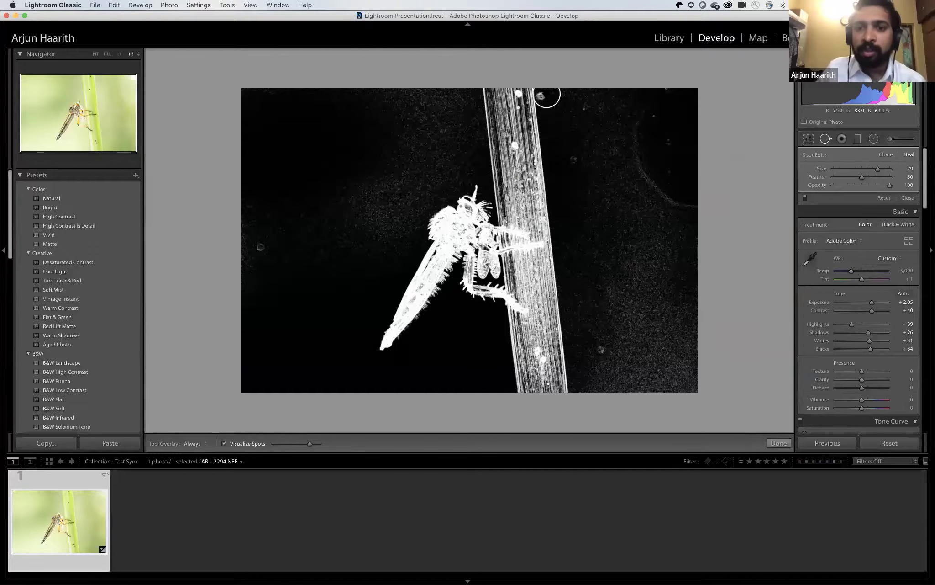
pyautogui.moveTo(513, 162)
pyautogui.mouseDown()
pyautogui.moveTo(374, 142)
pyautogui.moveTo(401, 192)
pyautogui.moveTo(678, 302)
pyautogui.moveTo(689, 157)
pyautogui.moveTo(684, 177)
pyautogui.moveTo(505, 327)
pyautogui.moveTo(353, 361)
pyautogui.moveTo(322, 356)
pyautogui.mouseUp()
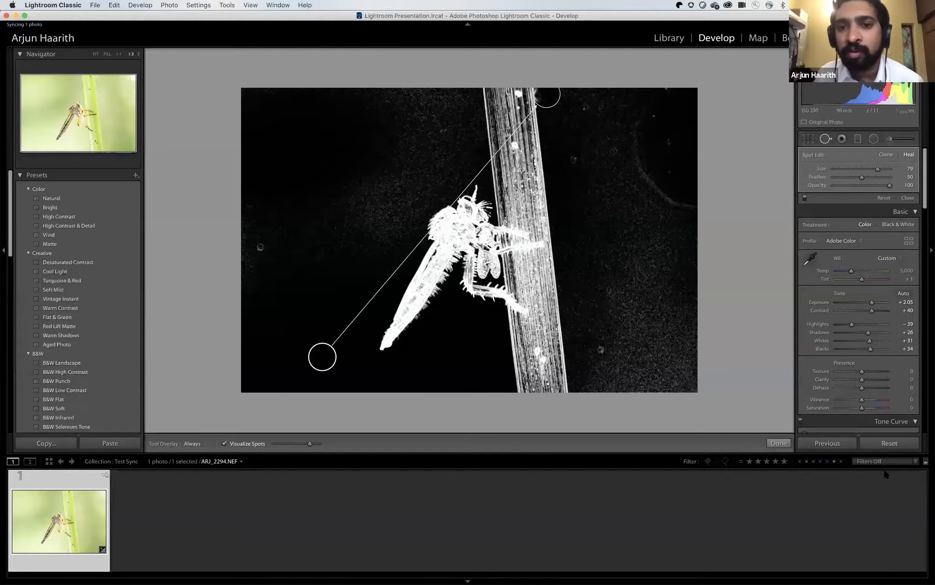
pyautogui.click(889, 443)
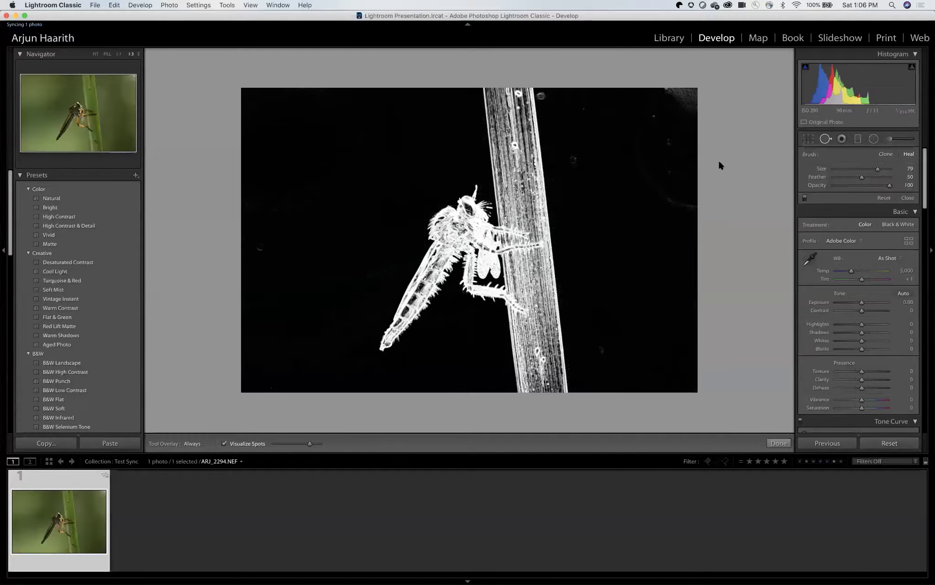
pyautogui.click(234, 443)
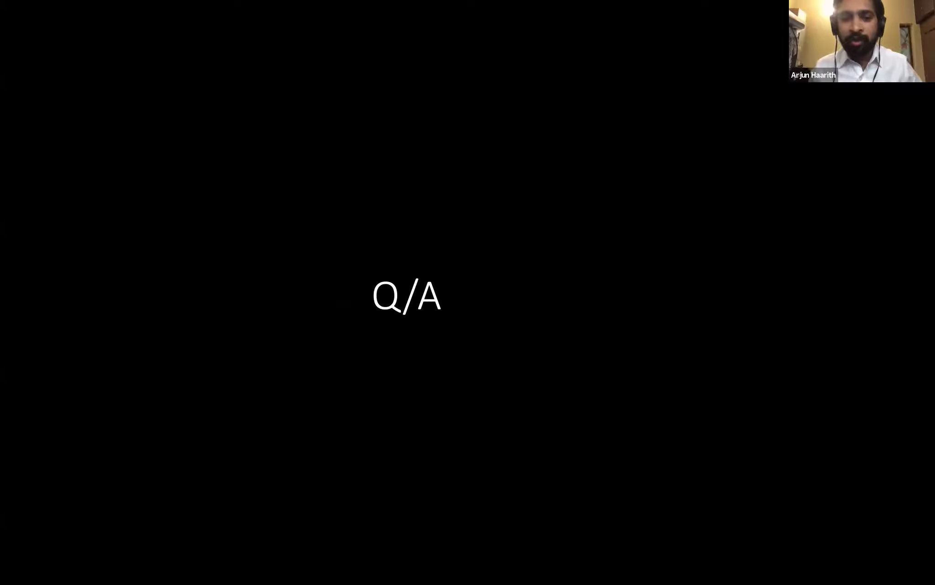
pyautogui.press('Left')
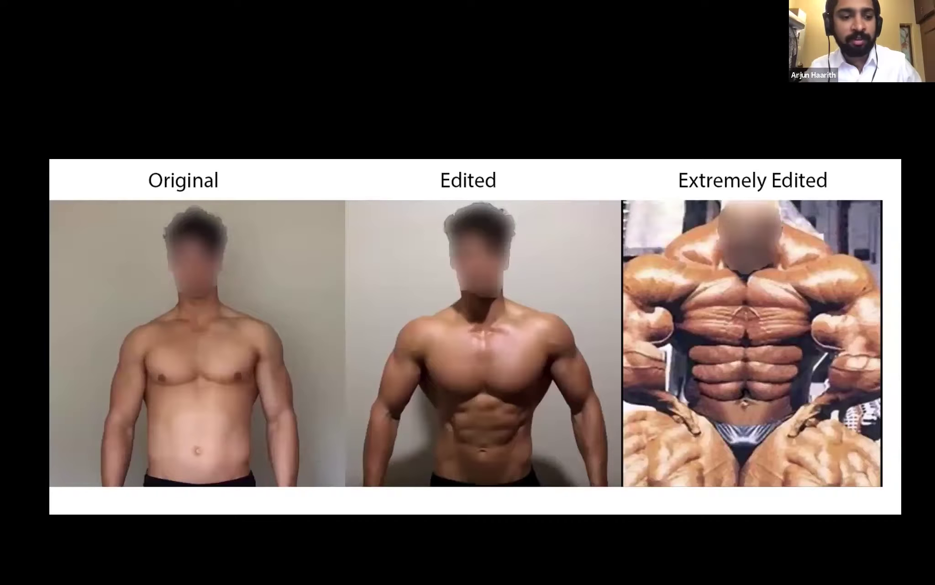
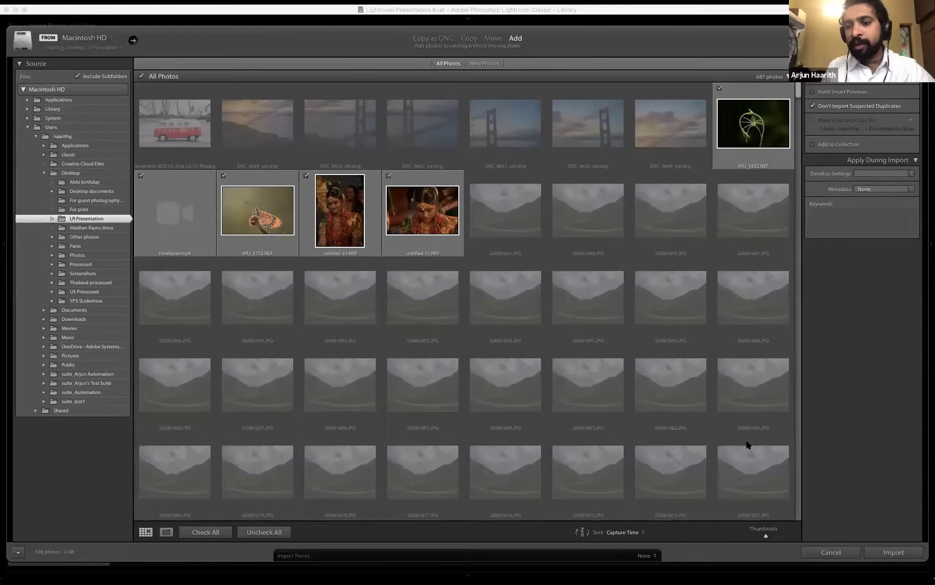
# Uncheck all 687 photos in the LR Presentation folder, then tick only ARJ_1922.NEF.
pyautogui.scroll(-10, 748, 439)
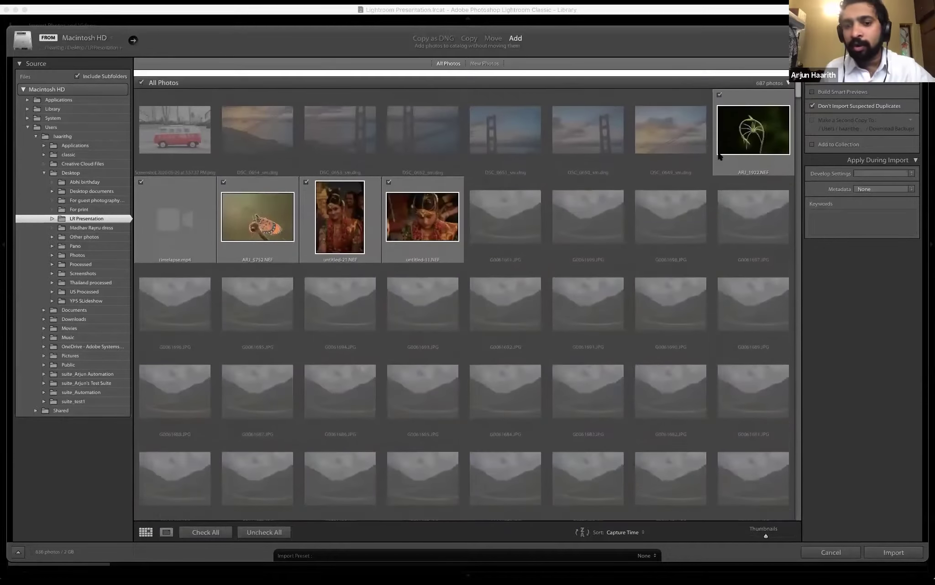
pyautogui.click(265, 531)
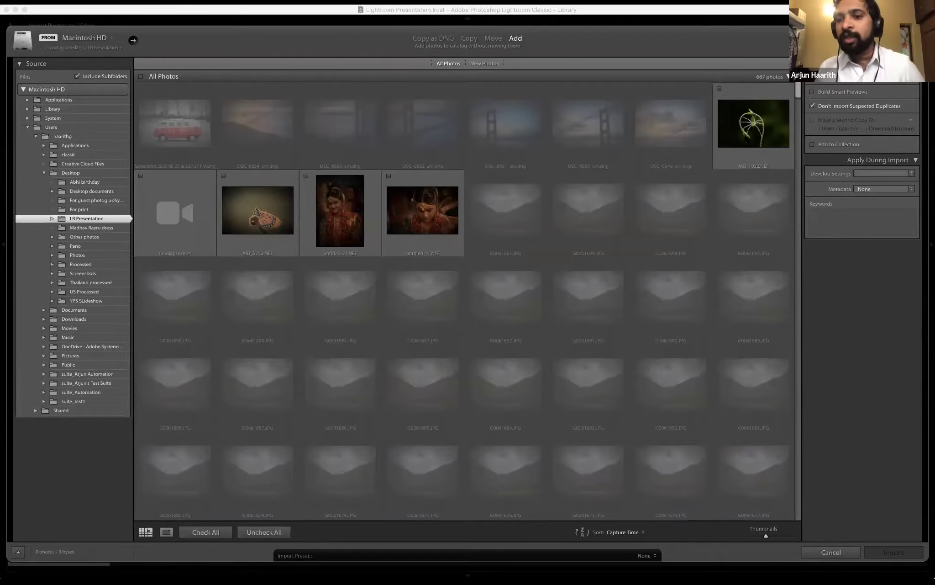
pyautogui.click(719, 88)
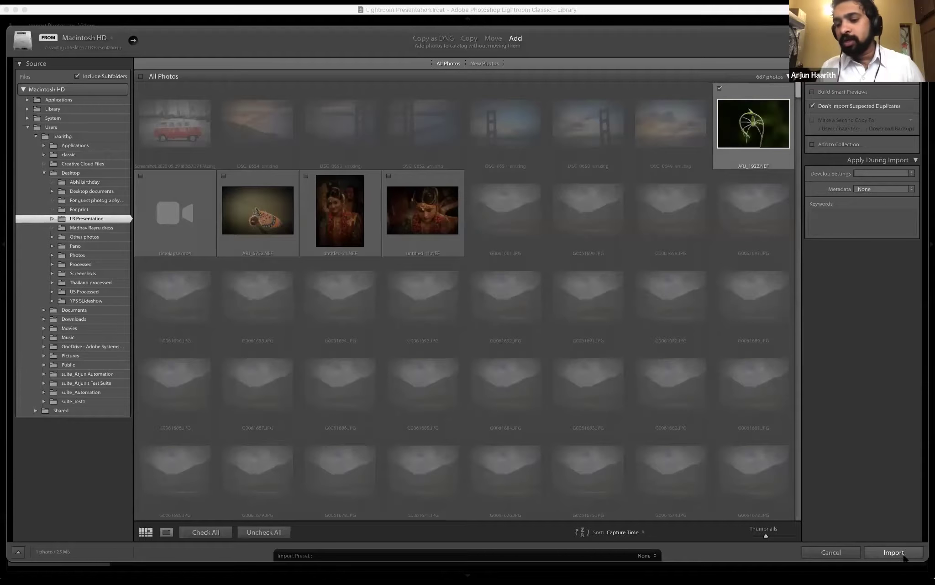
# Leave the import out of any collection and choose the sunset user preset as Develop Settings.
pyautogui.click(857, 145)
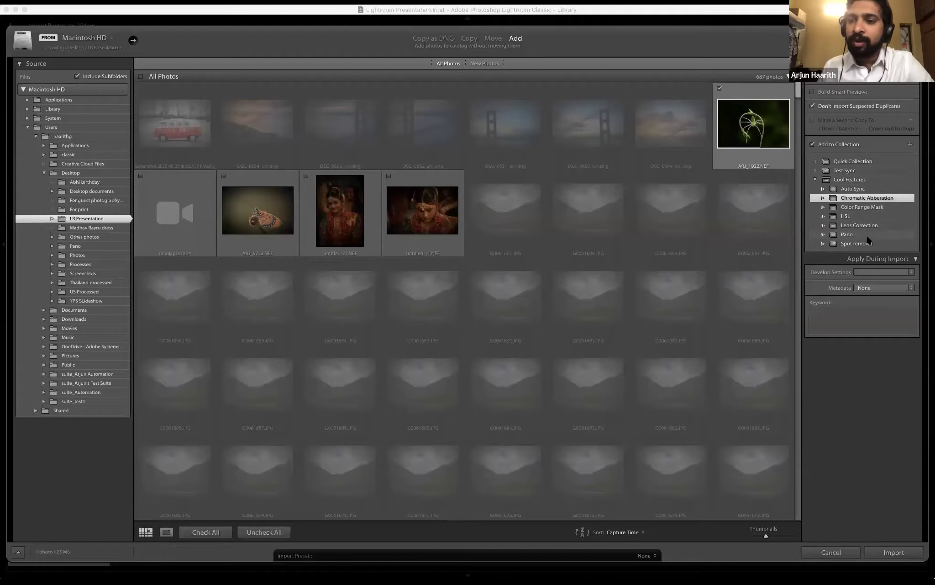
pyautogui.click(837, 145)
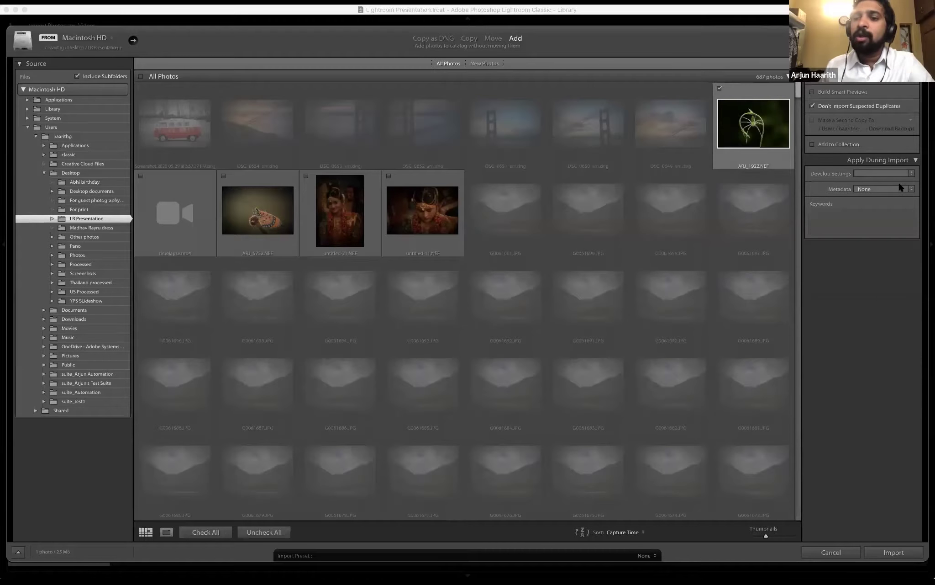
pyautogui.click(869, 174)
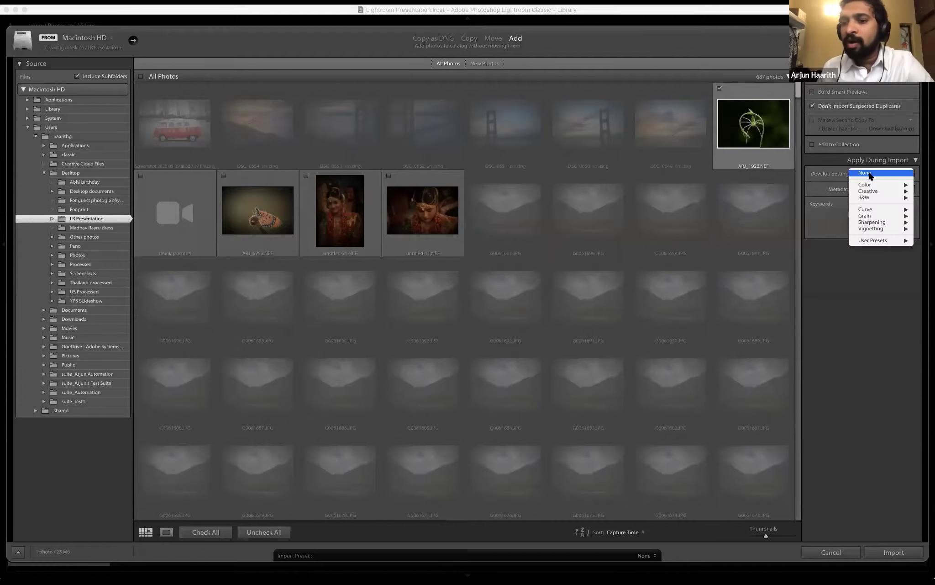
pyautogui.click(869, 174)
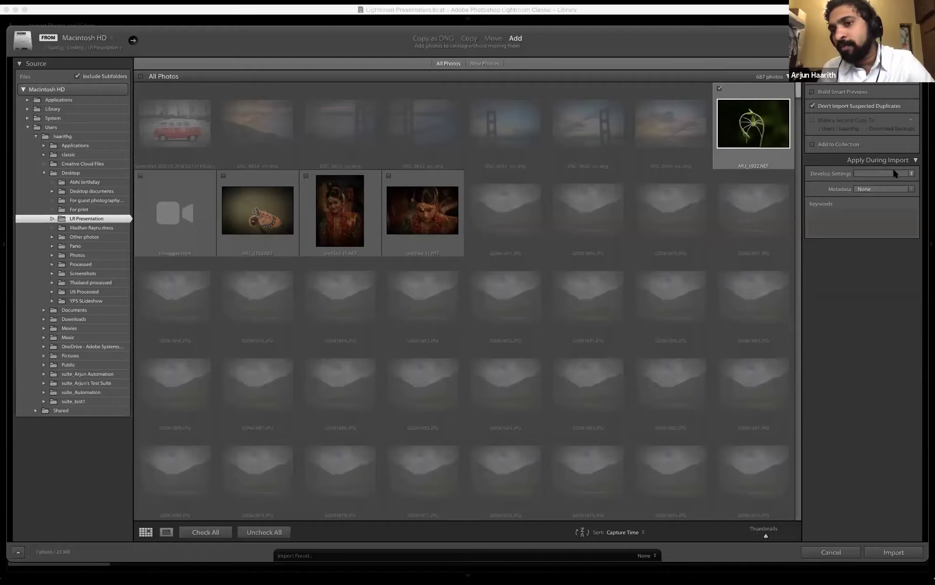
pyautogui.click(894, 173)
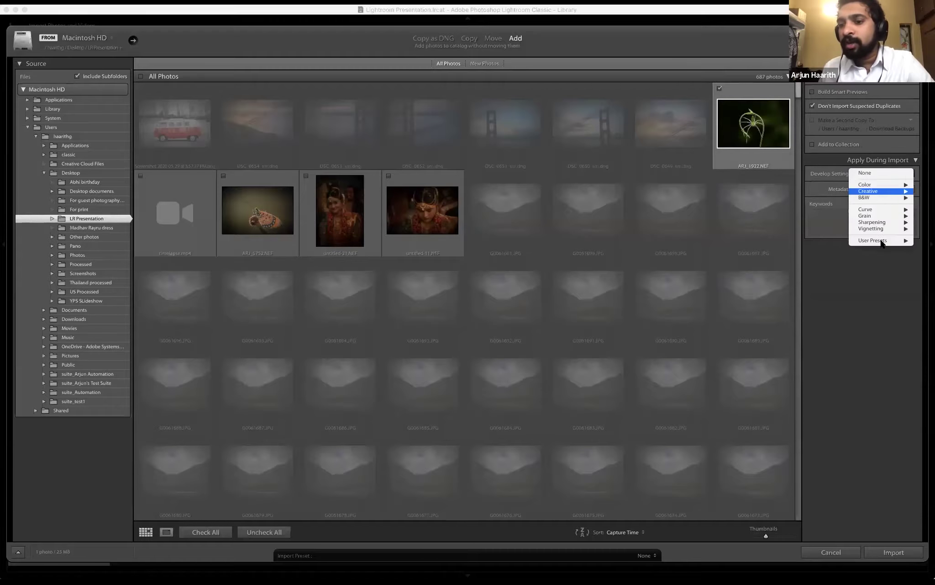
pyautogui.moveTo(882, 244)
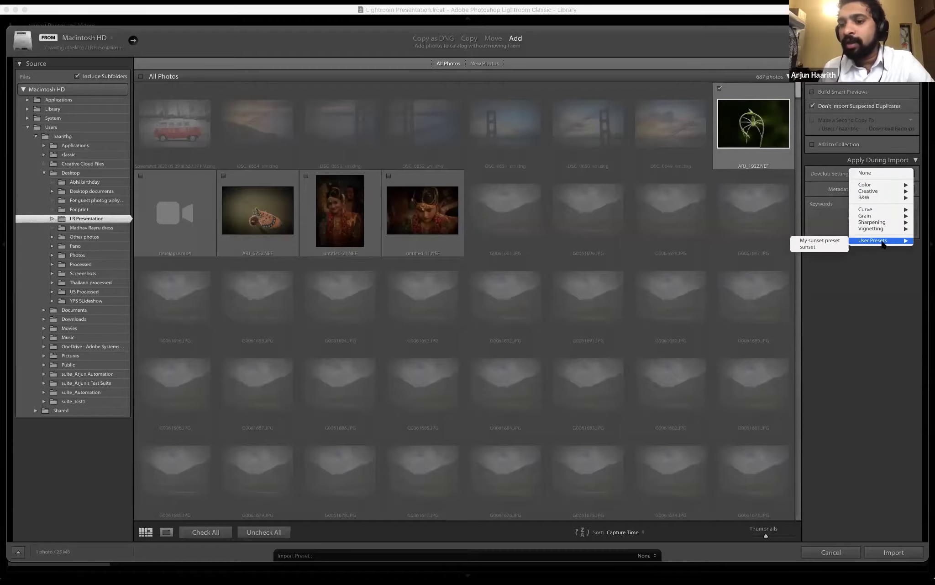
pyautogui.click(845, 246)
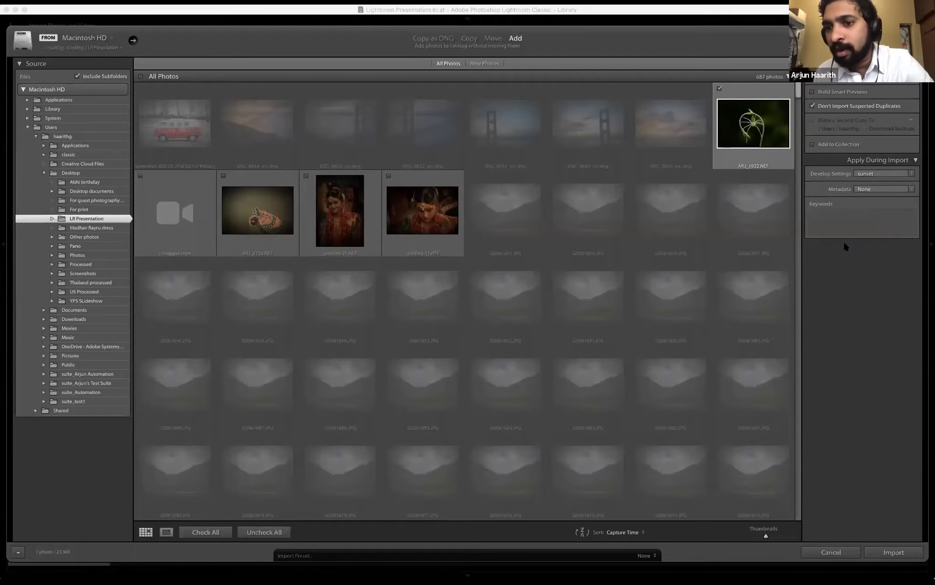
# Clear the import Develop Settings back to None, then reapply the sunset user preset.
pyautogui.click(882, 176)
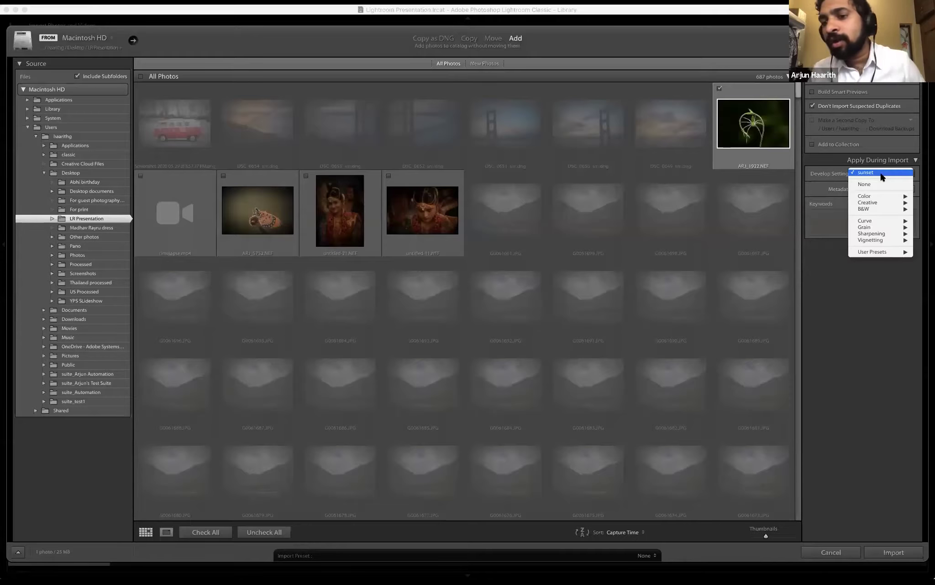
pyautogui.click(861, 184)
pyautogui.click(869, 176)
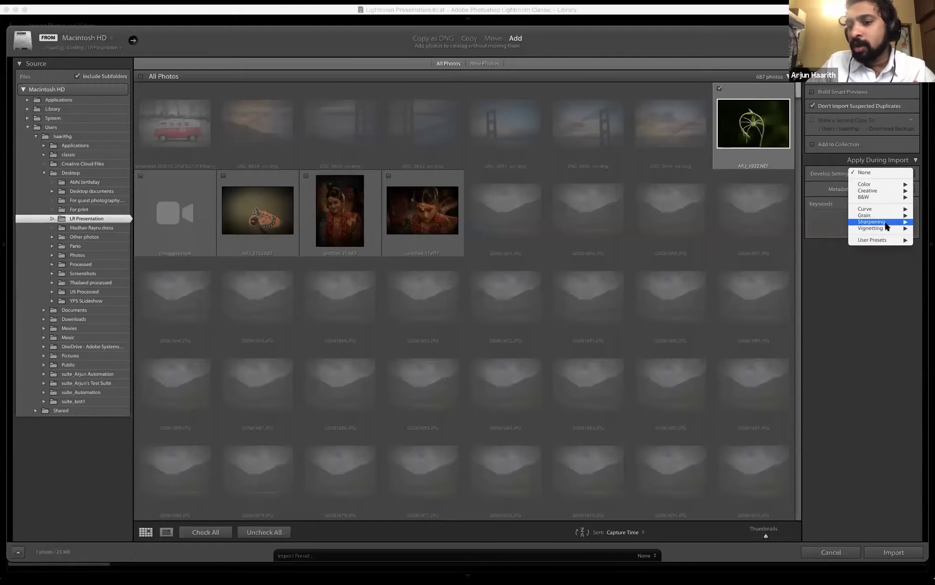
pyautogui.moveTo(877, 240)
pyautogui.click(828, 247)
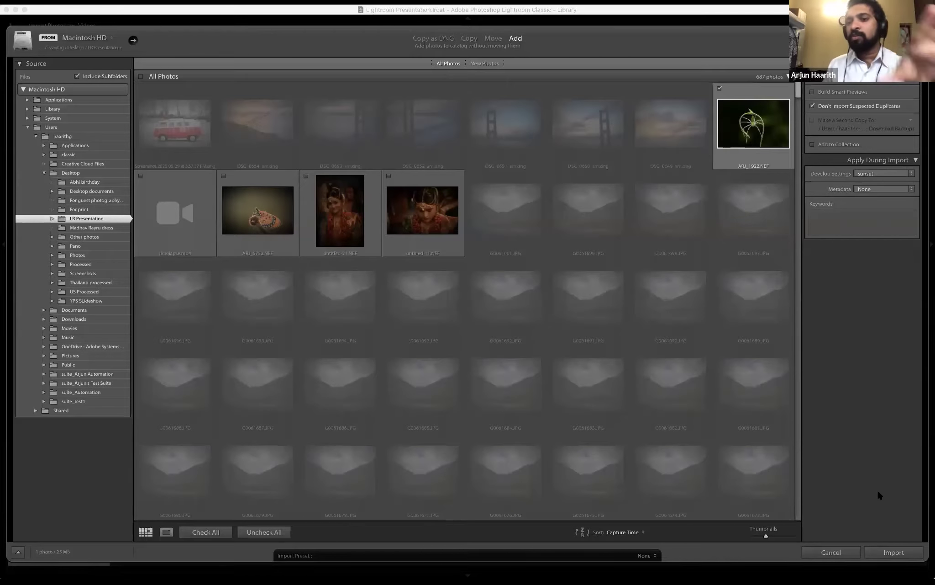
# Import ARJ_1922.NEF, open it in Develop, and reset its sunset adjustments to As Shot.
pyautogui.click(905, 551)
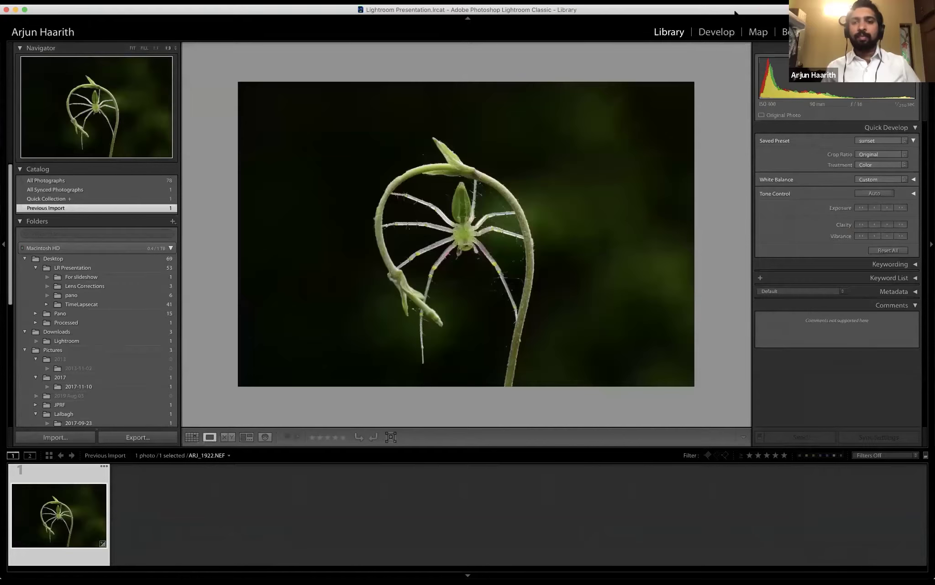
pyautogui.click(717, 32)
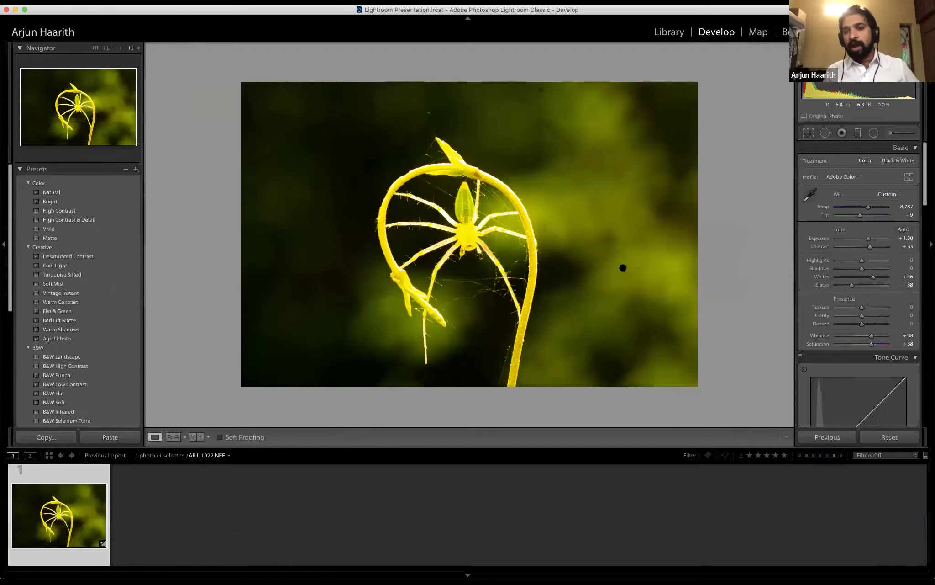
pyautogui.scroll(-10, 47, 381)
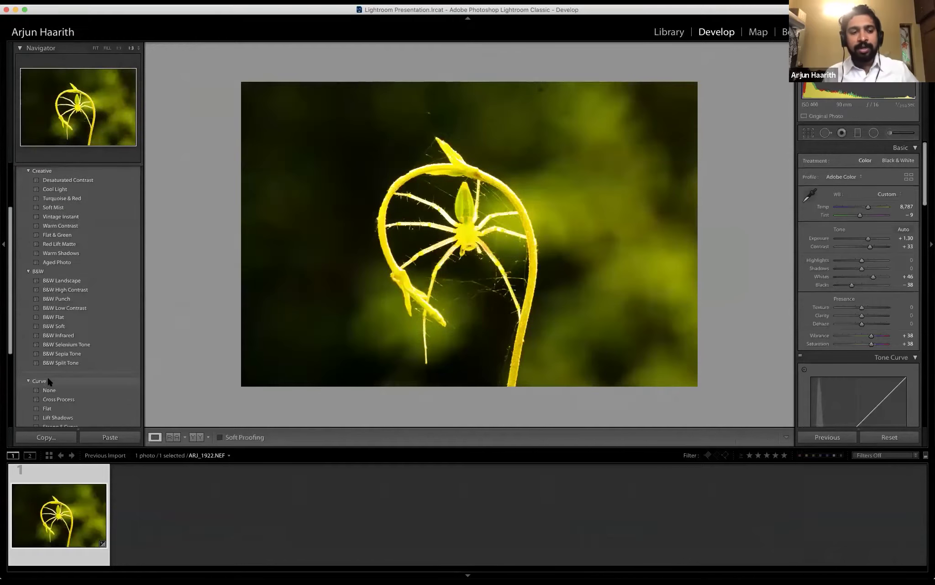
pyautogui.scroll(-2, 48, 381)
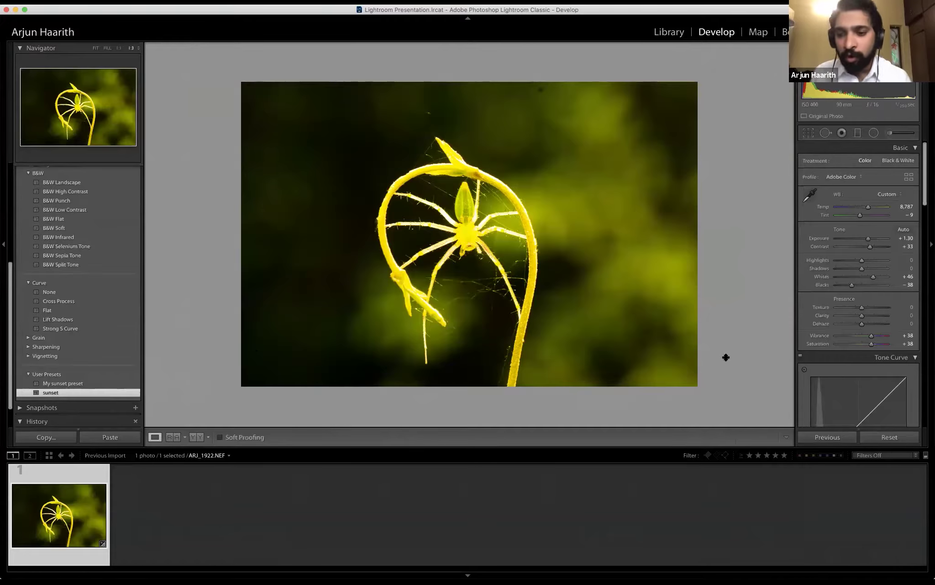
pyautogui.click(889, 437)
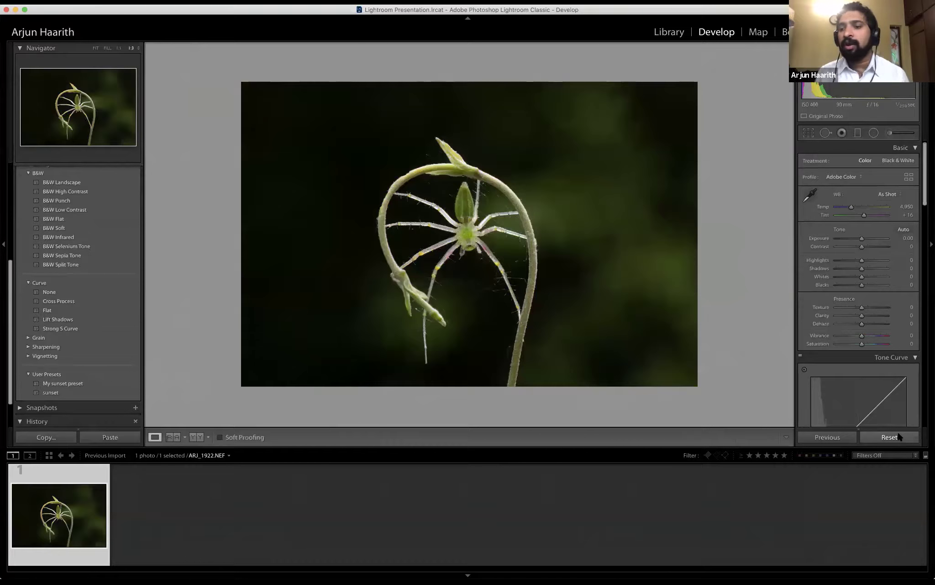
# Crop the spider photo to a tall portrait frame by pulling the left and right edges inward.
pyautogui.click(808, 132)
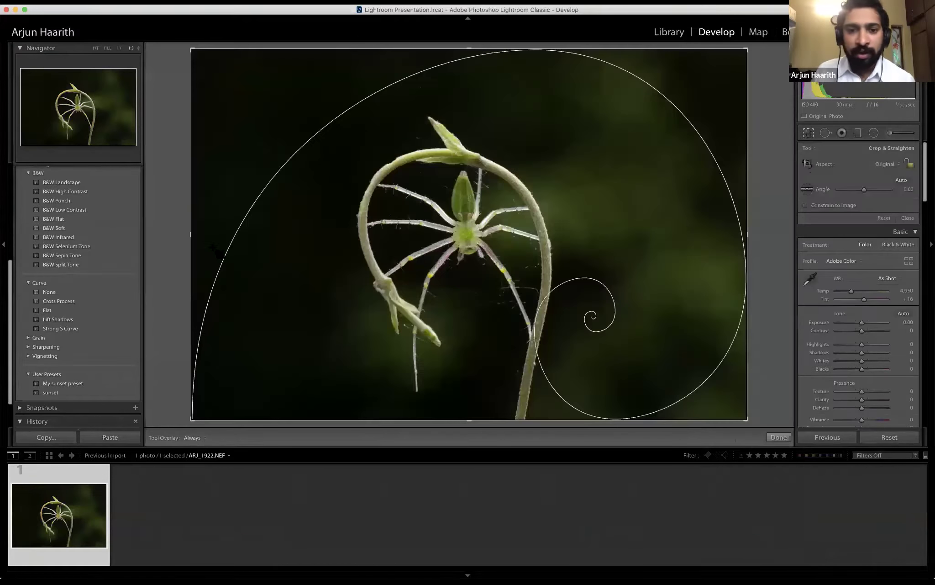
pyautogui.moveTo(194, 245); pyautogui.dragTo(257, 244)
pyautogui.moveTo(681, 234); pyautogui.dragTo(543, 242)
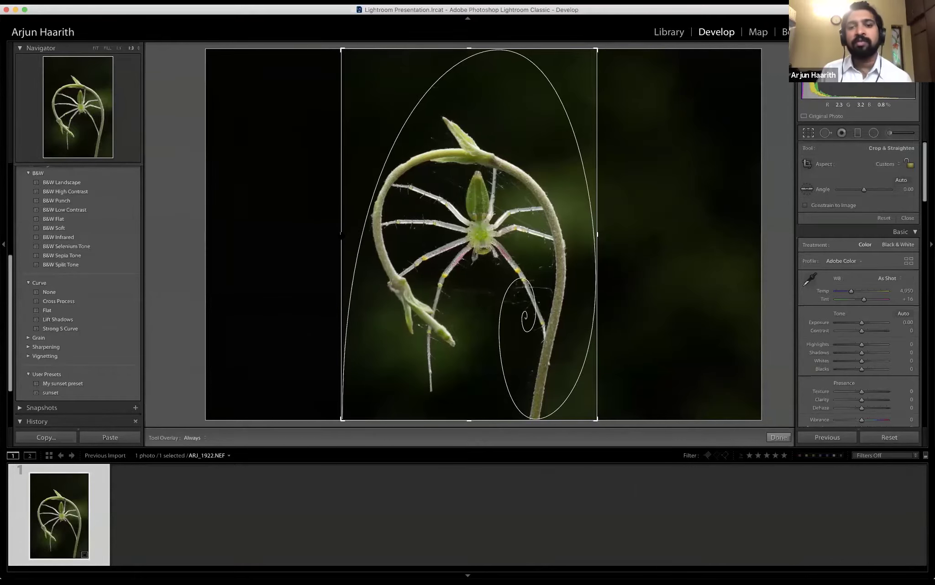
pyautogui.press('Return')
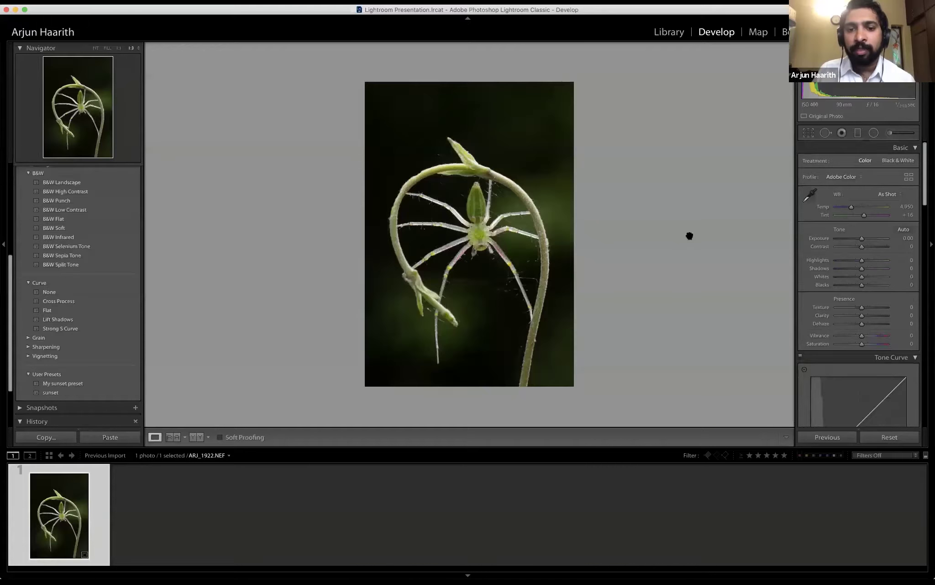
# With Visualize Spots on, heal the speck near the top-right corner using Spot Removal.
pyautogui.click(826, 133)
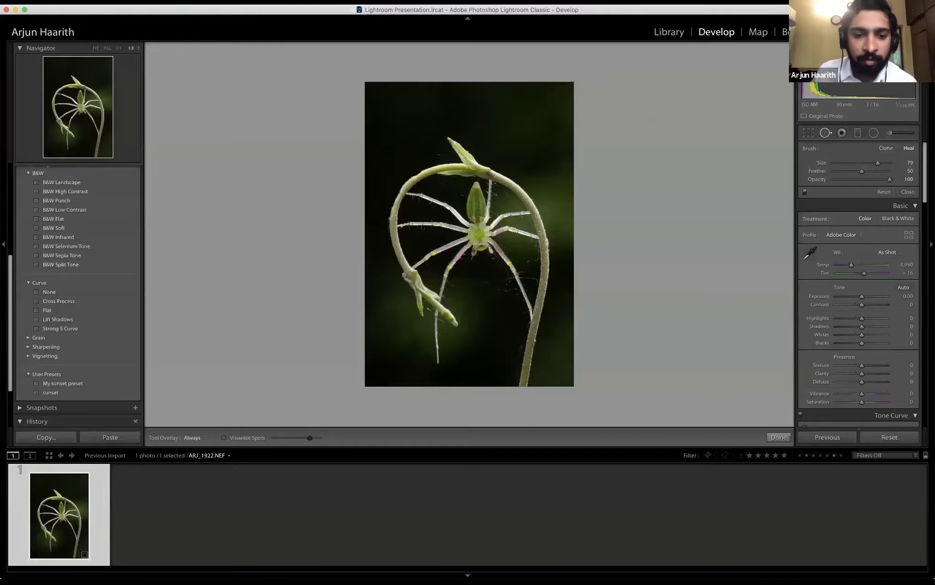
pyautogui.click(251, 438)
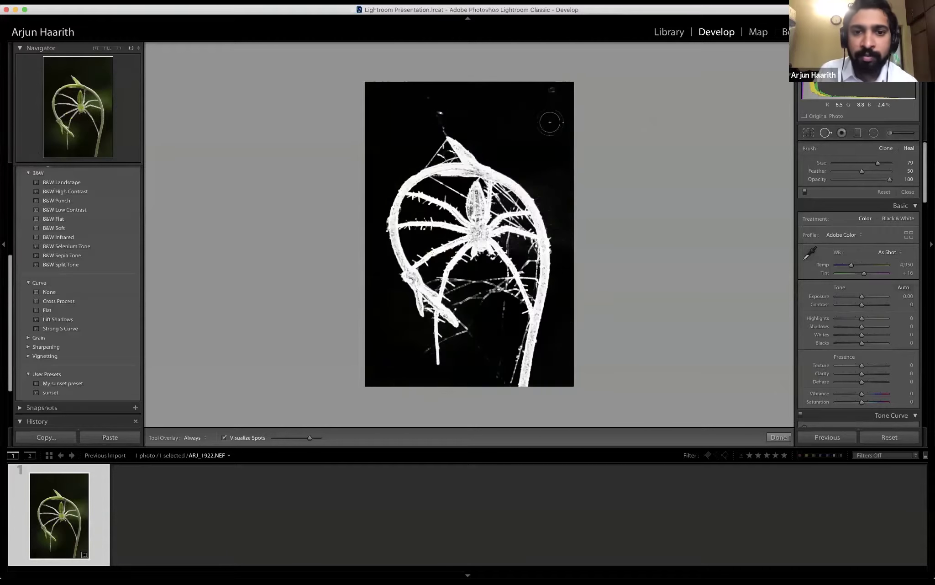
pyautogui.click(552, 91)
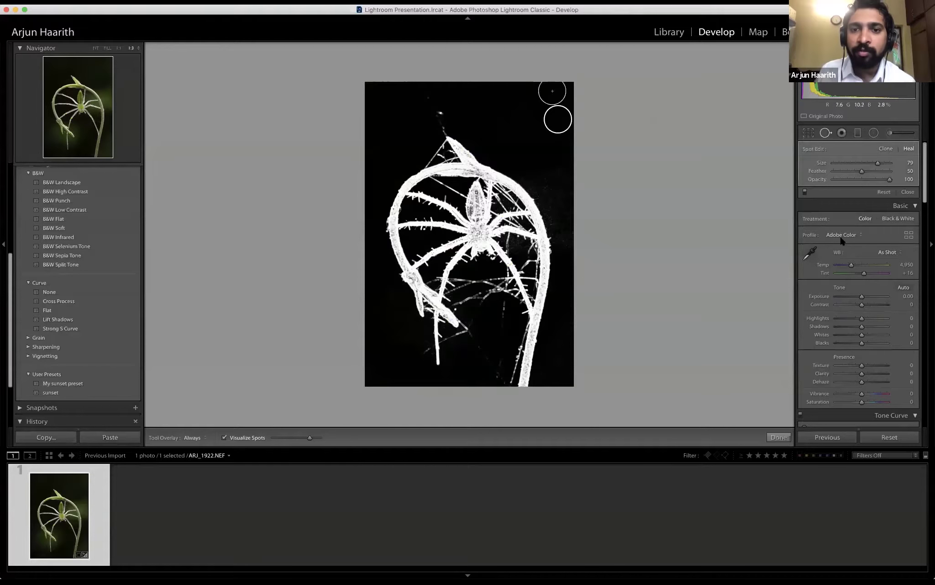
pyautogui.press('q')
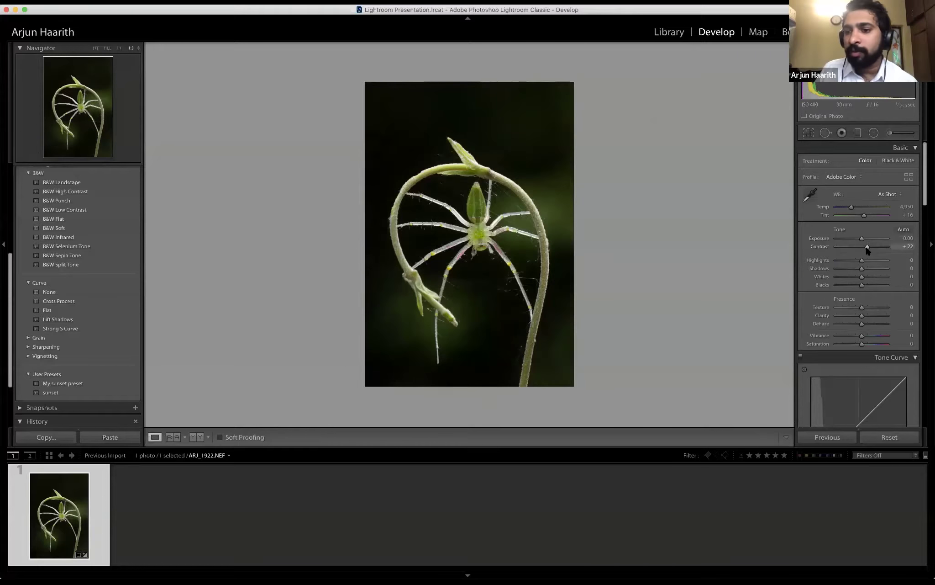
# Raise Exposure to +0.90 and Highlights to +100, then set the Navigator zoom to 1:8.
pyautogui.moveTo(863, 238); pyautogui.dragTo(891, 260)
pyautogui.click(465, 227)
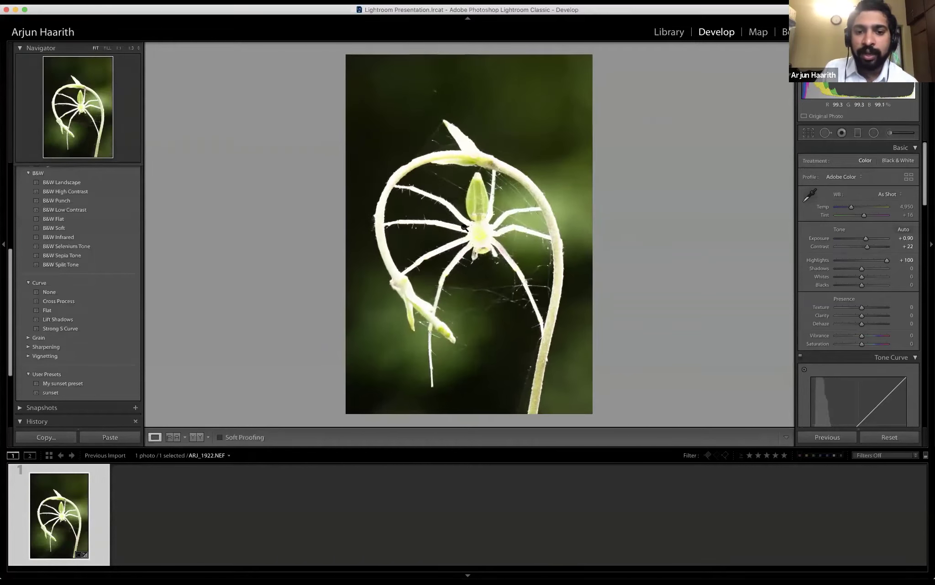
pyautogui.click(119, 48)
pyautogui.click(139, 48)
pyautogui.click(130, 61)
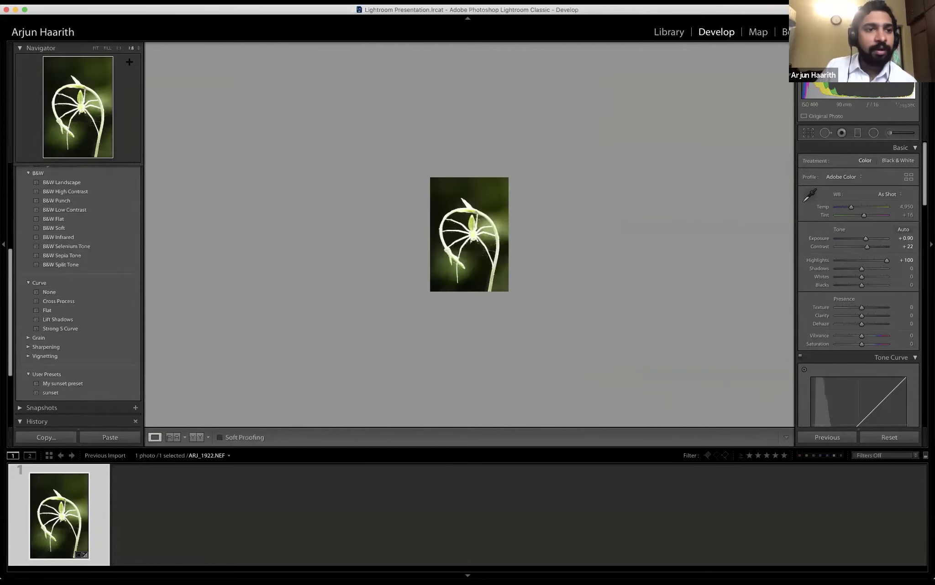
# Zoom the view to 1:2 and Fill, panning up onto the spider.
pyautogui.click(138, 48)
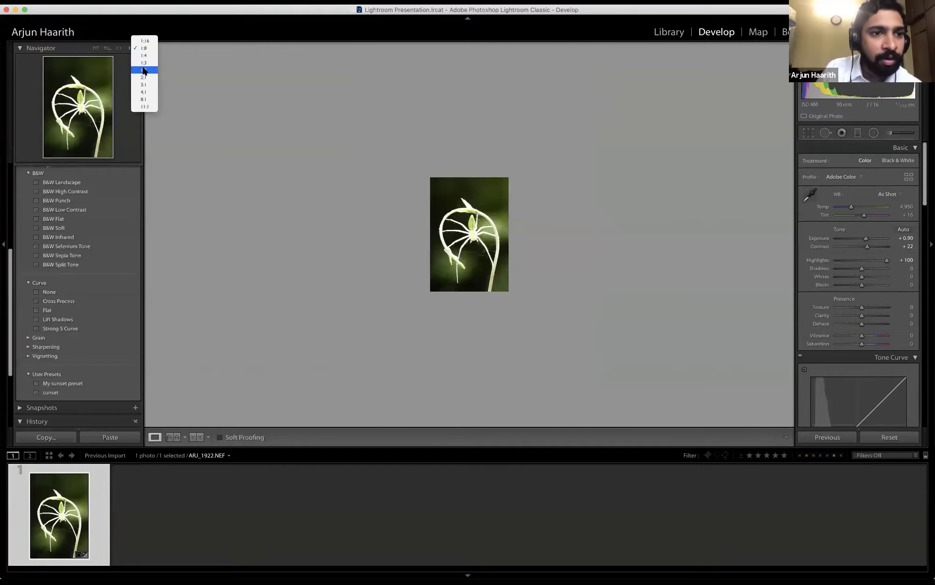
pyautogui.click(137, 70)
pyautogui.click(138, 48)
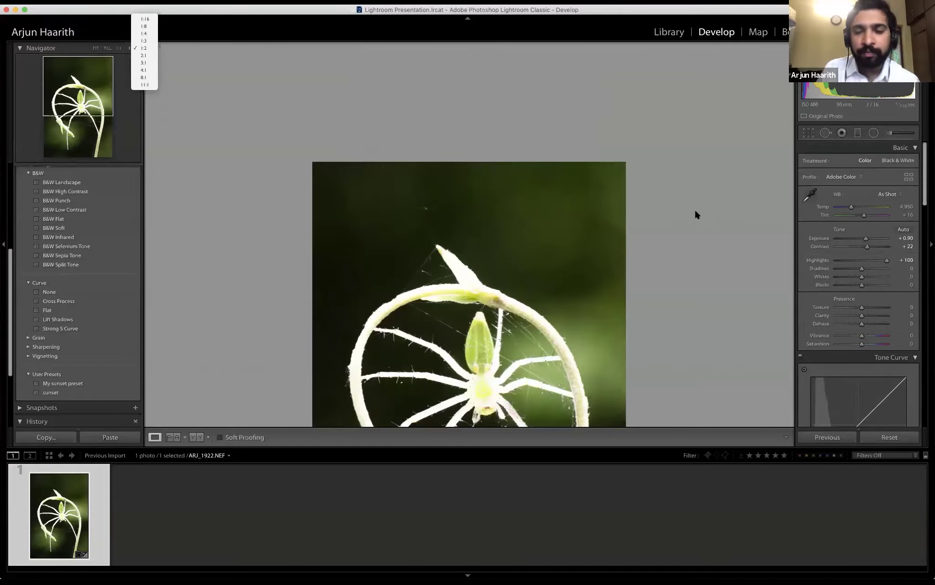
pyautogui.click(592, 239)
pyautogui.click(584, 242)
pyautogui.moveTo(573, 239); pyautogui.dragTo(567, 94)
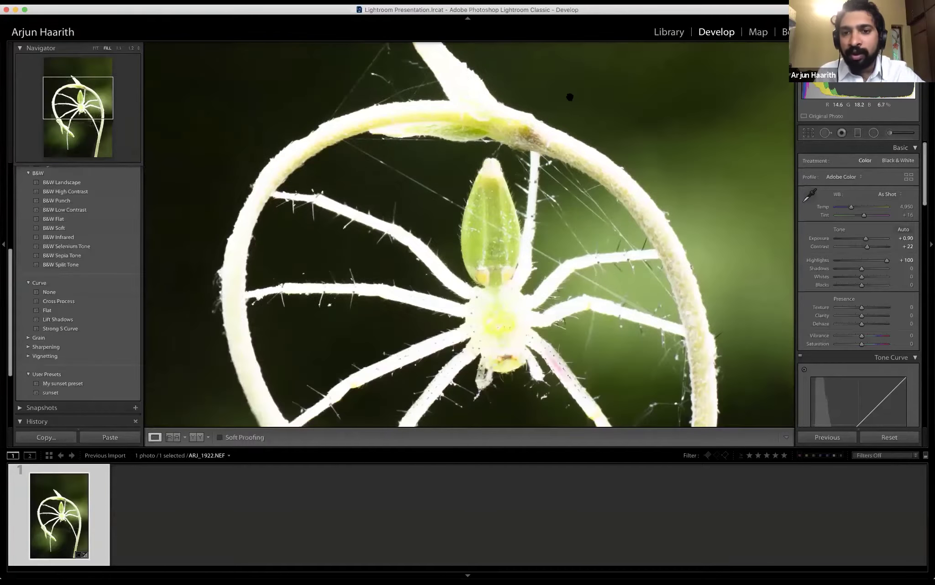
# Toggle between the whole photo and a 1:2 close-up of the spider, then reset Highlights to 0.
pyautogui.click(496, 172)
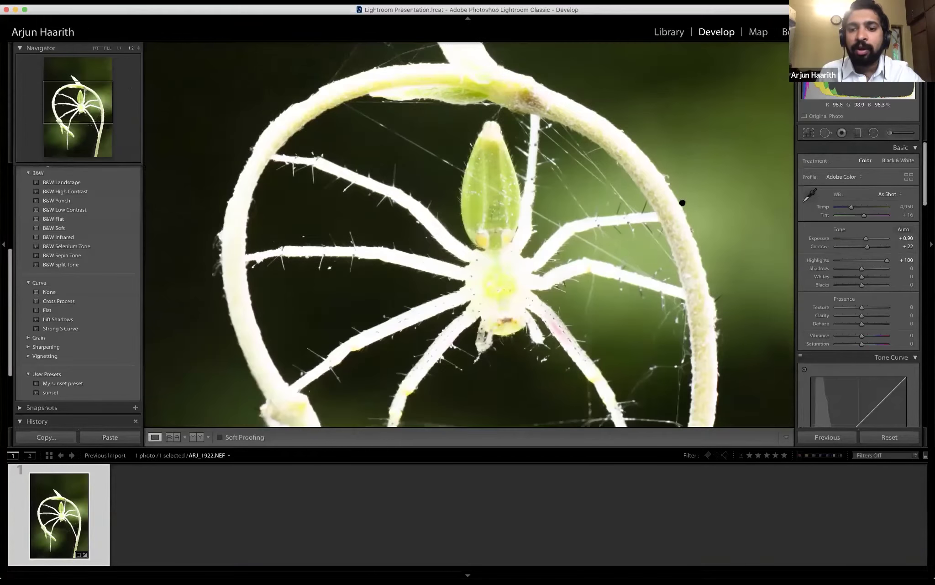
pyautogui.click(682, 203)
pyautogui.click(571, 230)
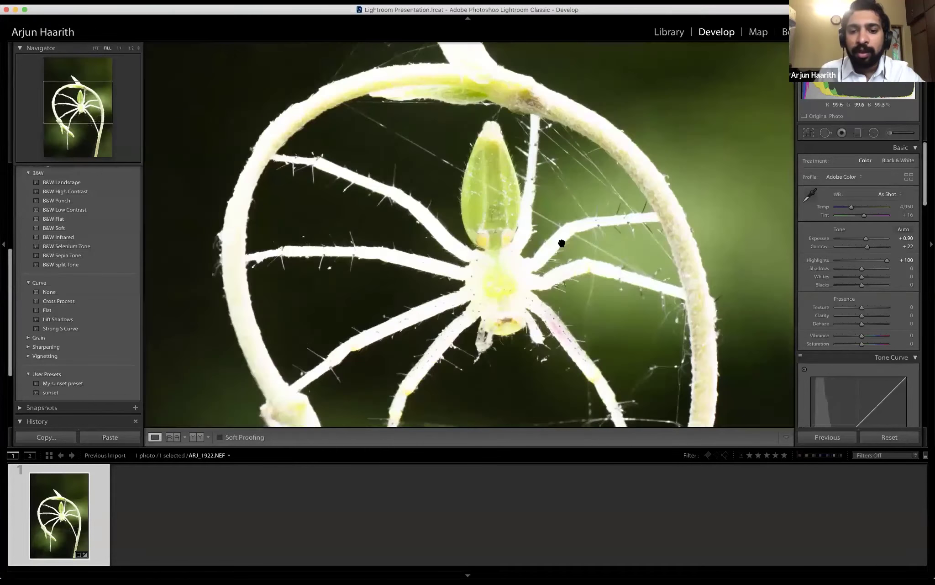
pyautogui.click(498, 268)
pyautogui.click(498, 269)
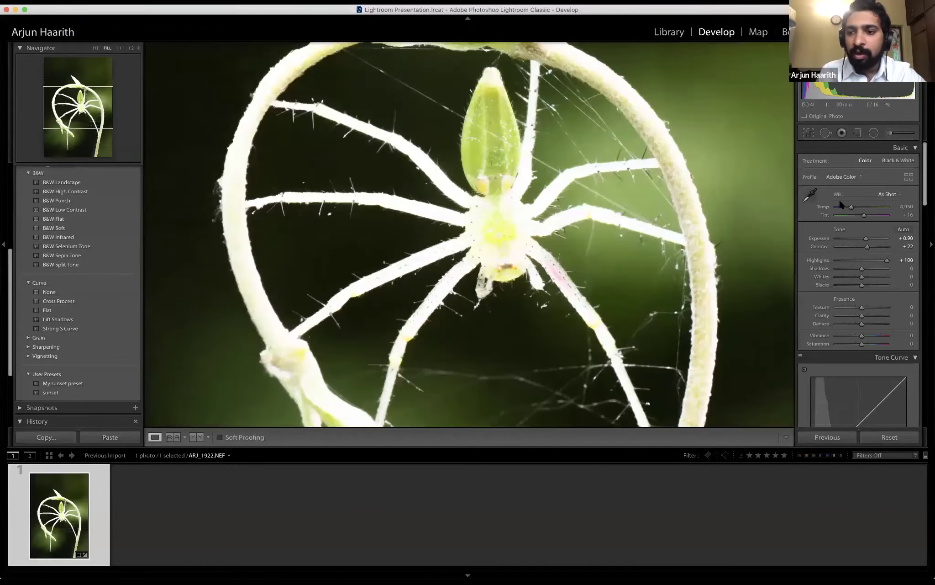
pyautogui.doubleClick(887, 261)
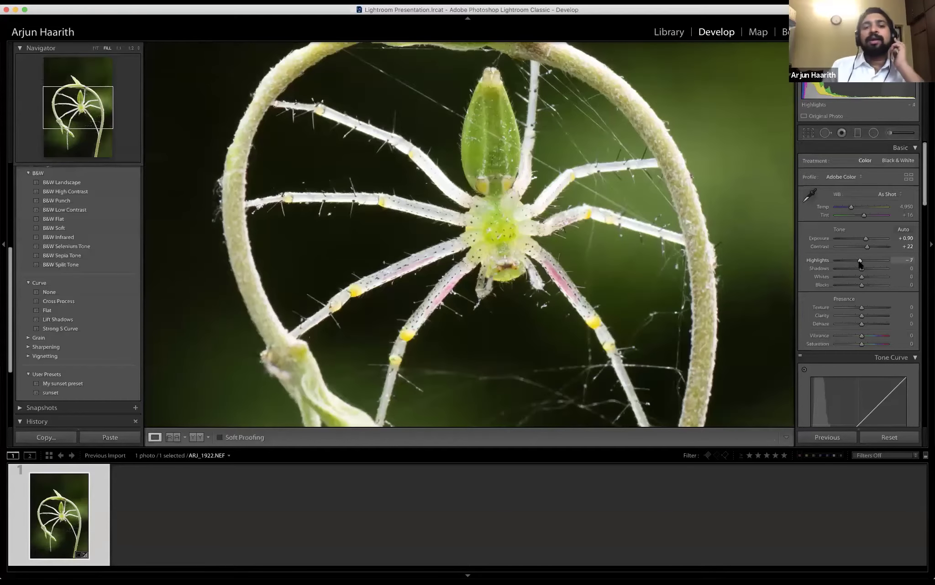
# Pull Highlights all the way down to -100 and view the whole photo.
pyautogui.moveTo(860, 260); pyautogui.dragTo(860, 260)
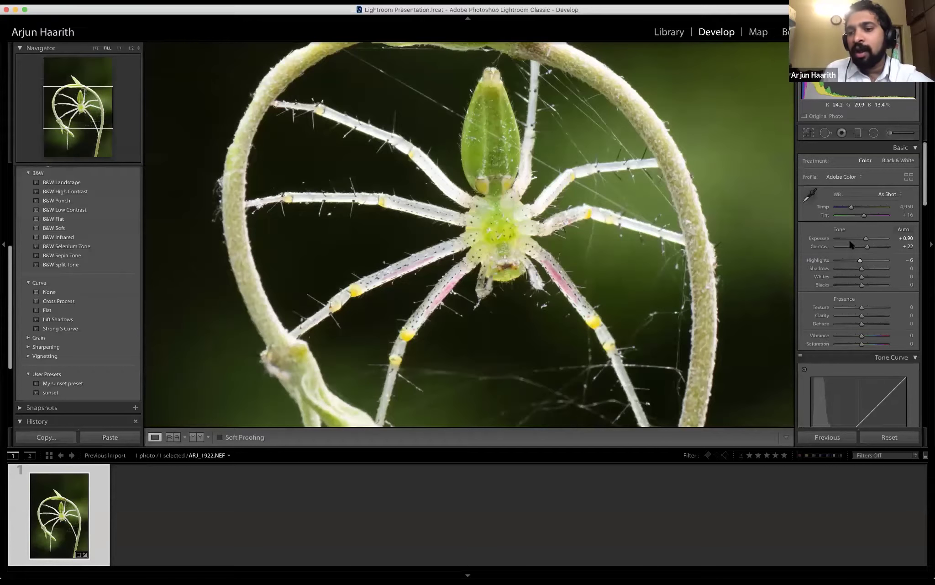
pyautogui.moveTo(859, 260); pyautogui.dragTo(814, 267)
pyautogui.moveTo(855, 264); pyautogui.dragTo(836, 260)
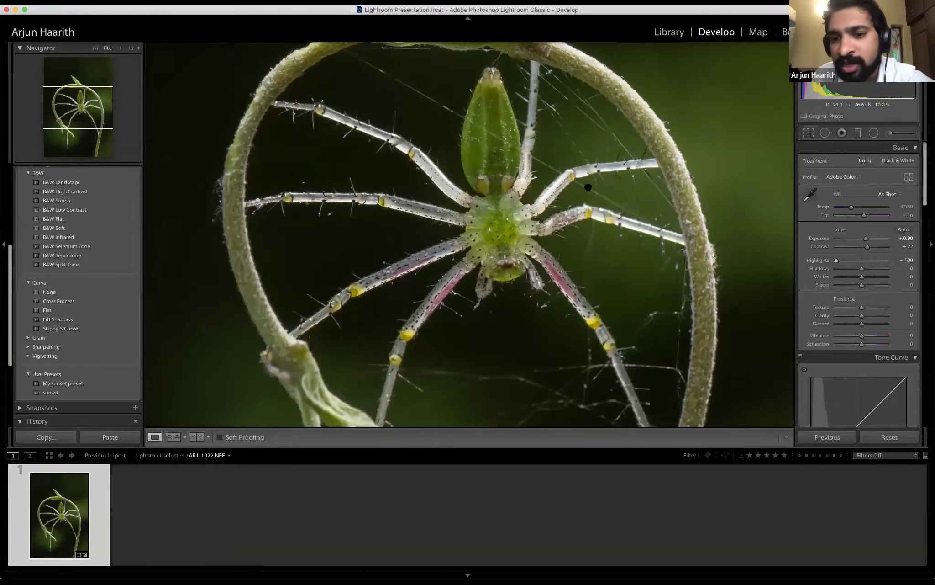
pyautogui.click(550, 223)
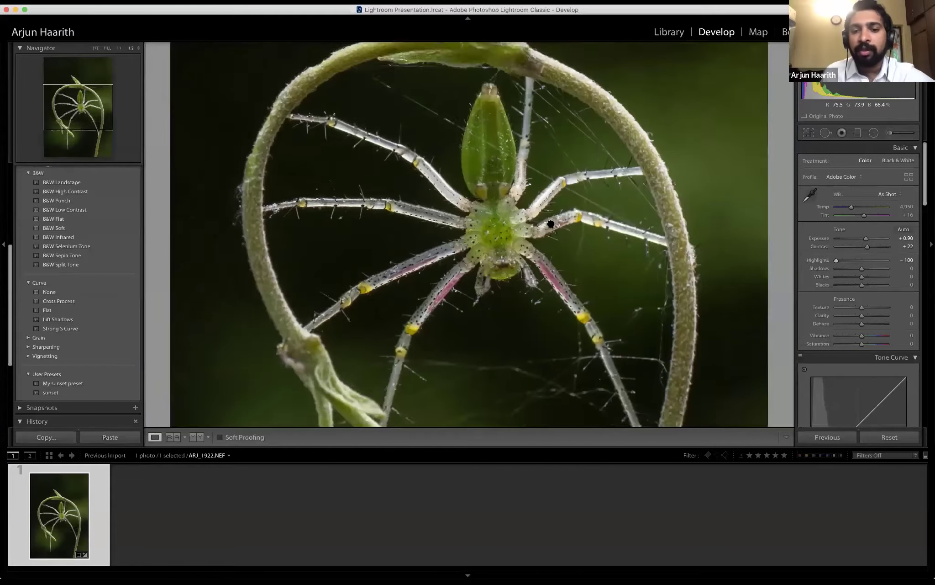
# Set Shadows +62, Whites +47, Blacks -24 and Saturation +14.
pyautogui.moveTo(870, 266); pyautogui.dragTo(882, 271)
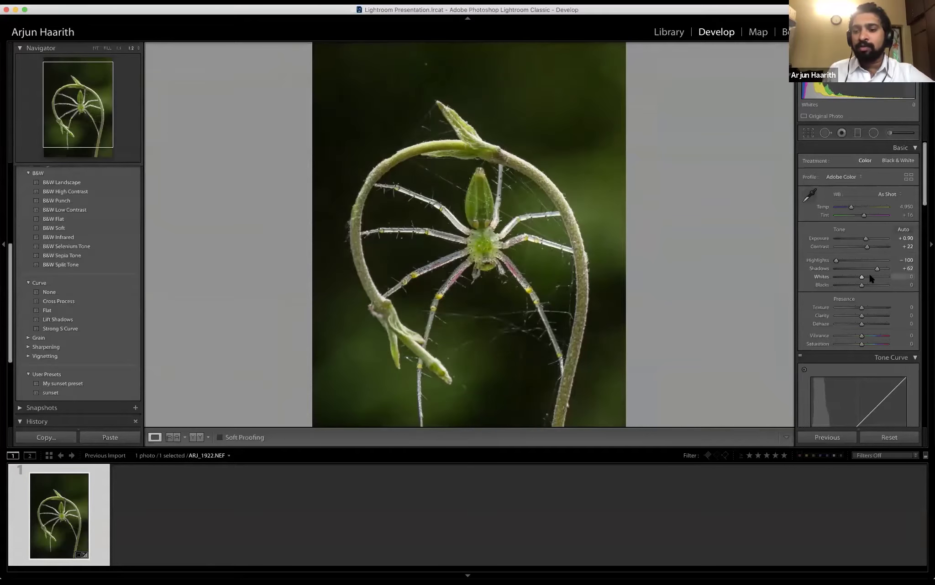
pyautogui.moveTo(872, 279); pyautogui.dragTo(874, 276)
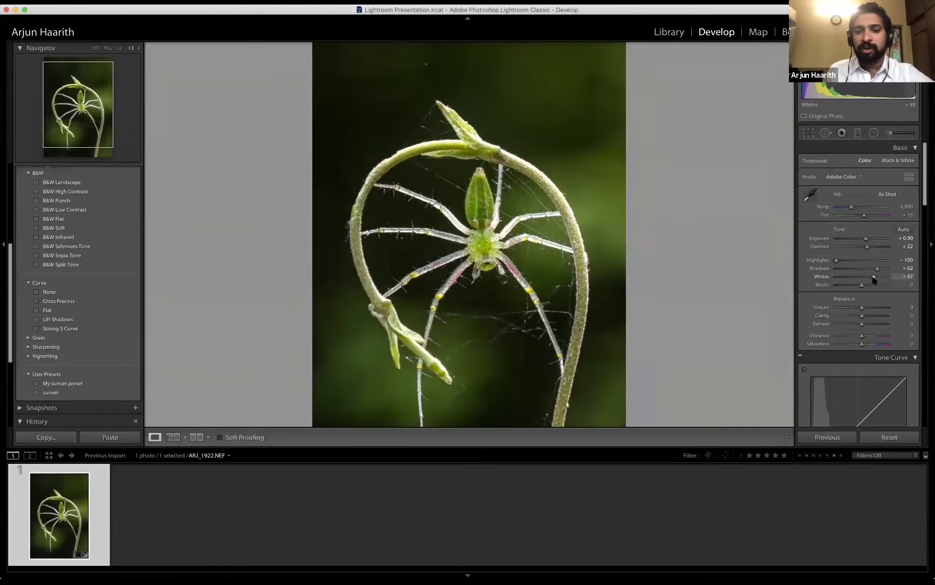
pyautogui.click(855, 284)
pyautogui.scroll(-3, 879, 311)
pyautogui.moveTo(862, 292); pyautogui.dragTo(868, 295)
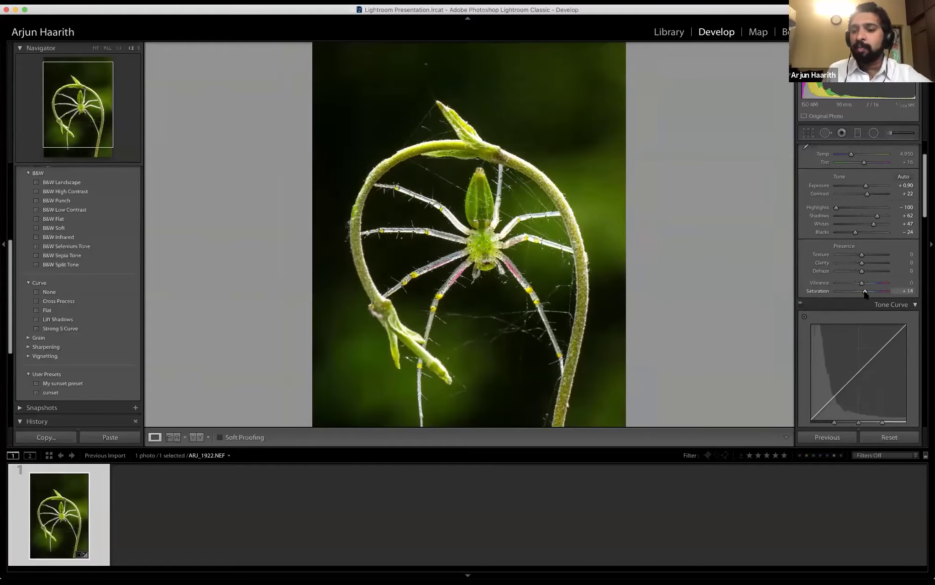
# Set Vibrance to +5 and the tone curve to Lights +4 and Darks -8.
pyautogui.moveTo(866, 286); pyautogui.dragTo(865, 287)
pyautogui.scroll(-7, 867, 270)
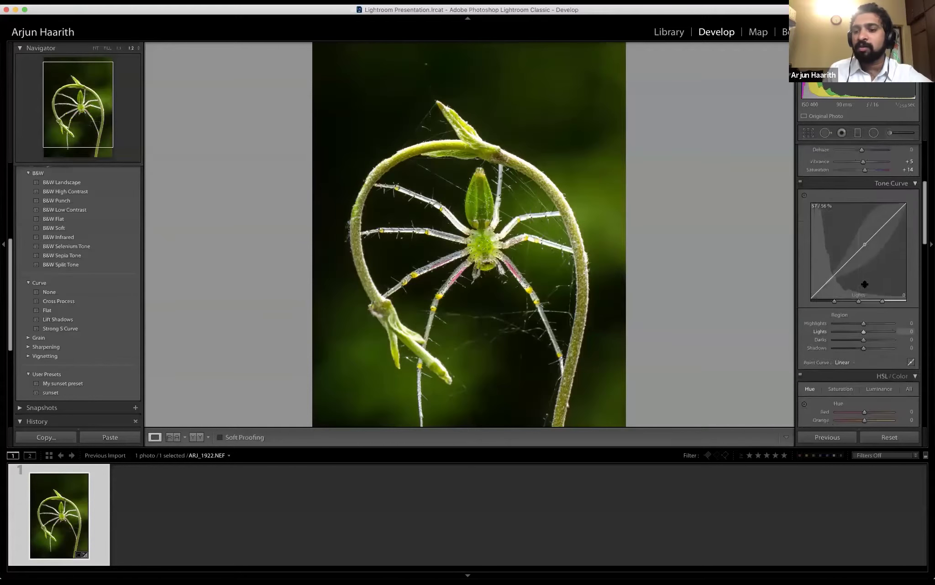
pyautogui.moveTo(875, 223); pyautogui.dragTo(874, 221)
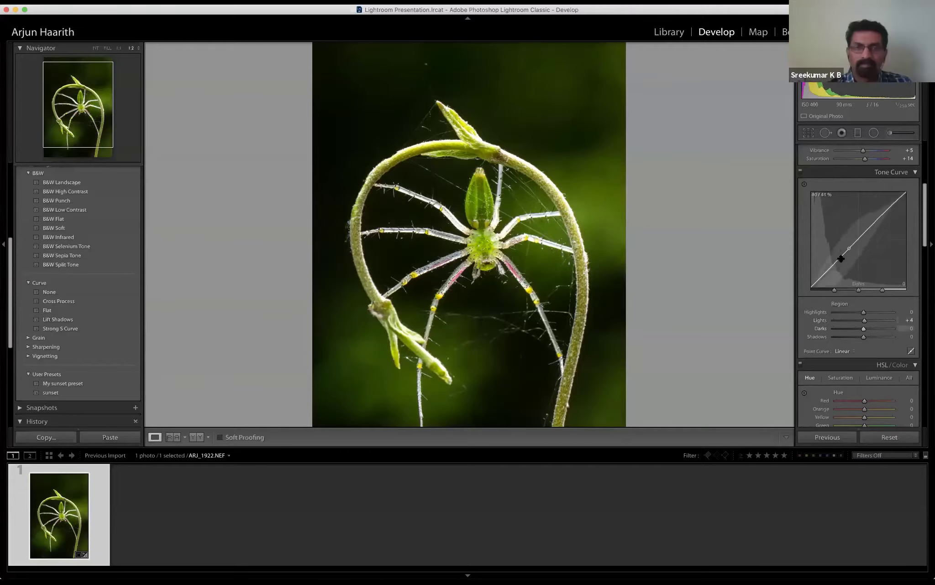
pyautogui.moveTo(838, 260); pyautogui.dragTo(839, 263)
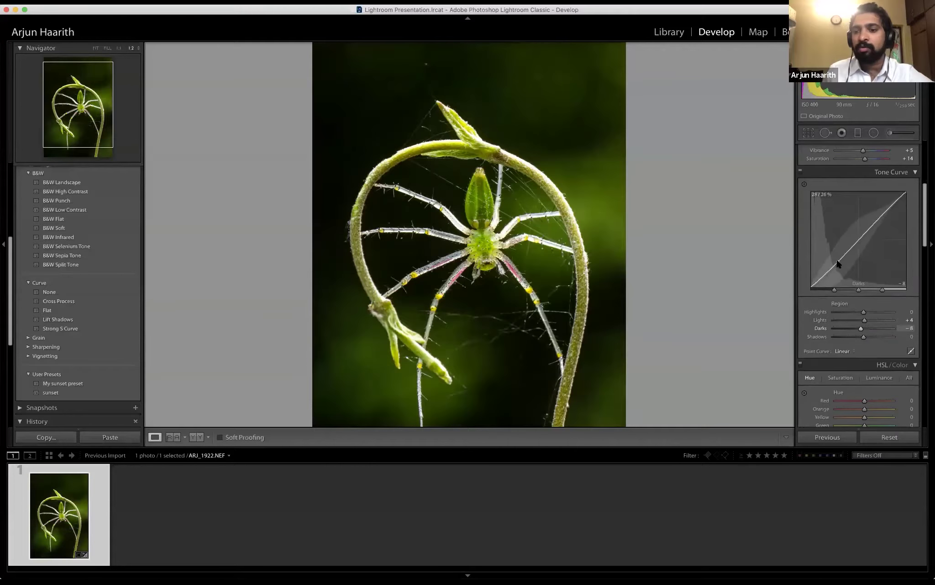
pyautogui.scroll(-12, 837, 260)
# Set Sharpening Amount 121, Masking 77 and Luminance noise reduction 100, checking the stem up close.
pyautogui.scroll(-6, 858, 335)
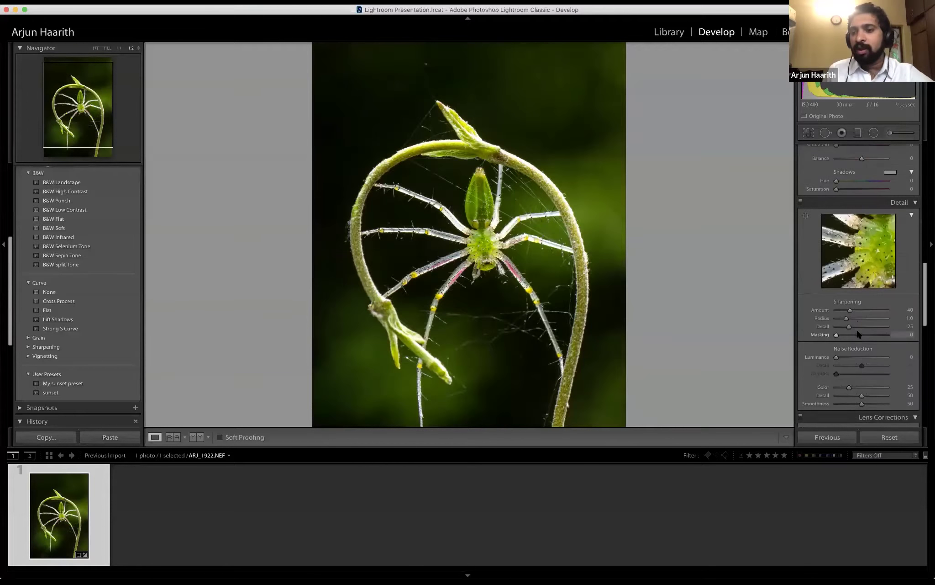
pyautogui.moveTo(874, 310); pyautogui.dragTo(876, 337)
pyautogui.scroll(-4, 876, 337)
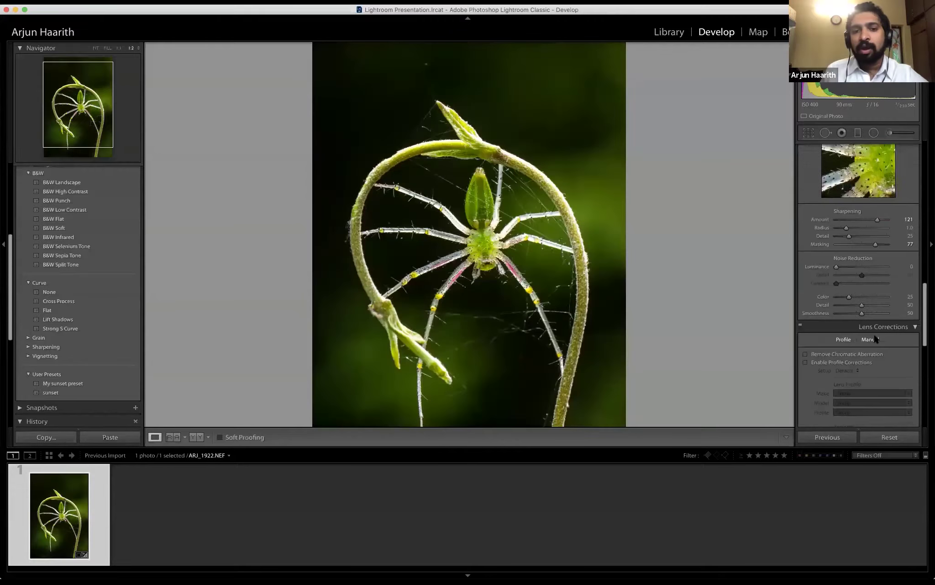
pyautogui.moveTo(852, 266); pyautogui.dragTo(853, 266)
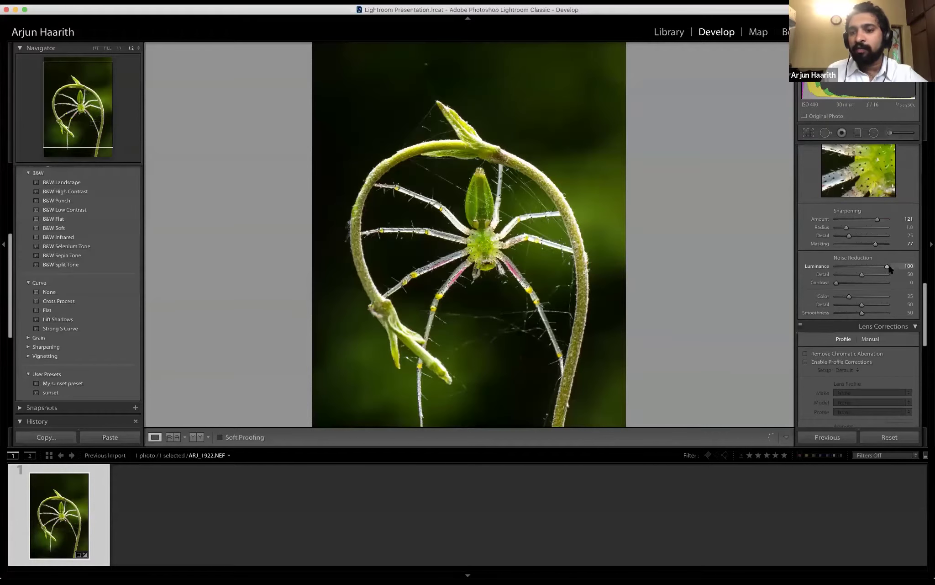
pyautogui.moveTo(611, 94); pyautogui.dragTo(643, 253)
# Try Luminance noise reduction at 66 and Detail at 0, then reset them to 0 and 50.
pyautogui.click(837, 267)
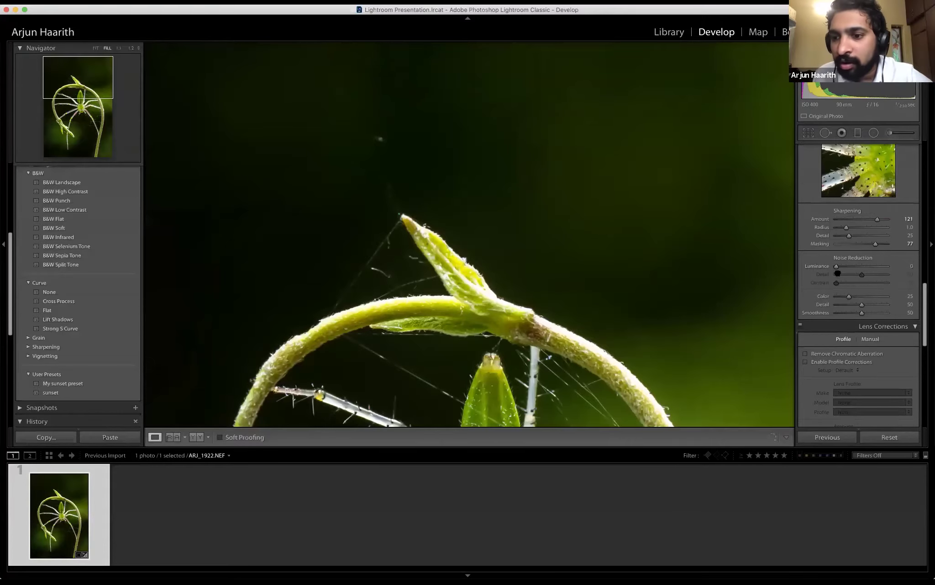
pyautogui.moveTo(837, 269); pyautogui.dragTo(869, 267)
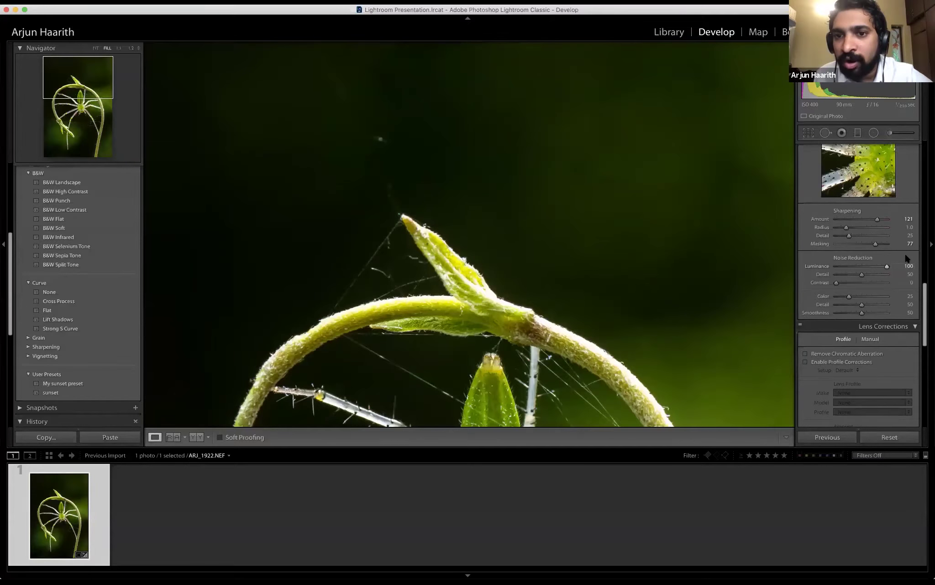
pyautogui.moveTo(862, 273); pyautogui.dragTo(822, 273)
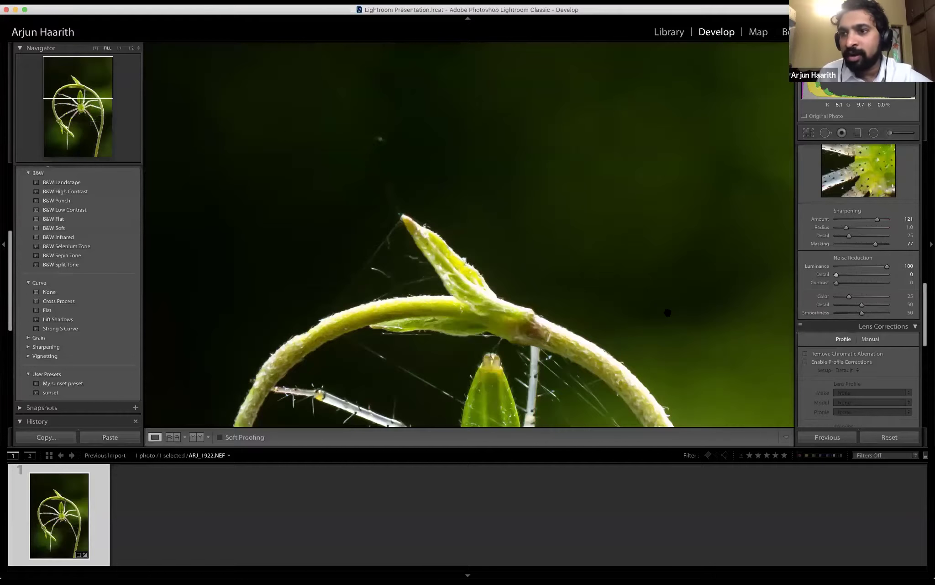
pyautogui.click(668, 312)
pyautogui.click(493, 329)
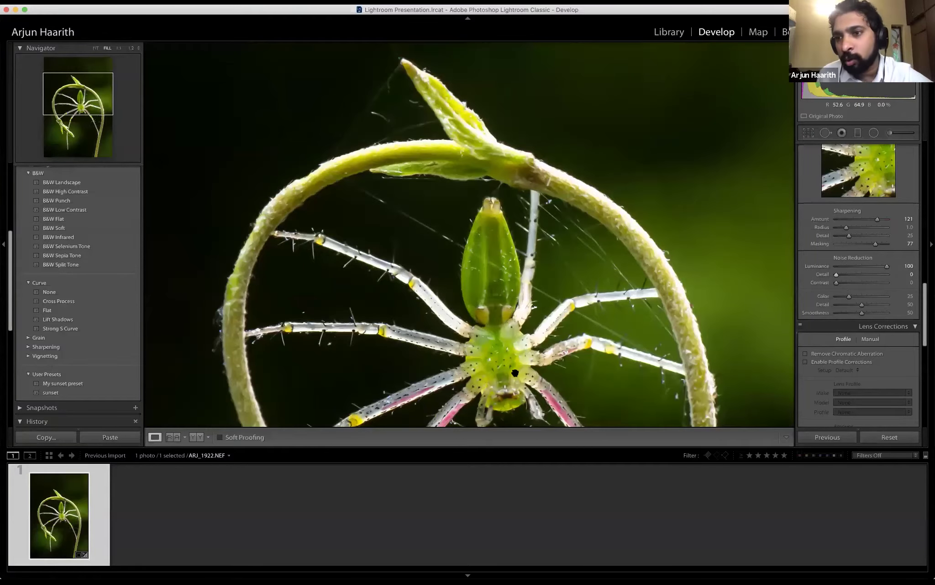
pyautogui.doubleClick(836, 274)
pyautogui.doubleClick(887, 266)
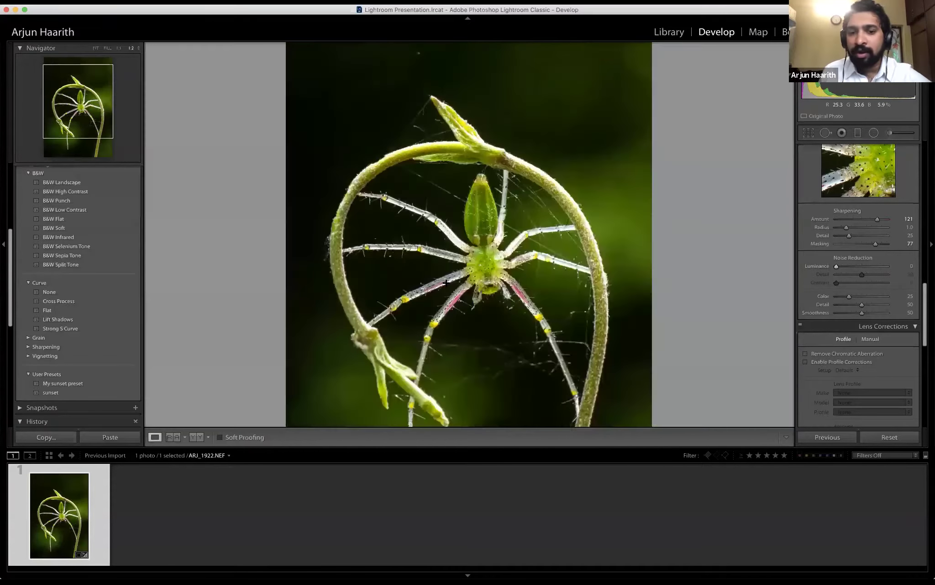
pyautogui.click(873, 133)
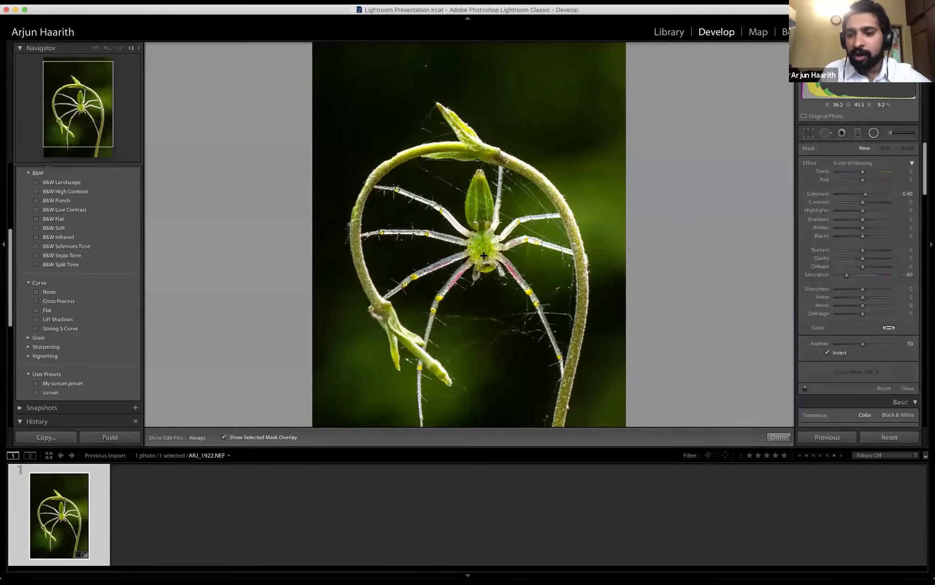
pyautogui.moveTo(484, 256); pyautogui.dragTo(609, 407)
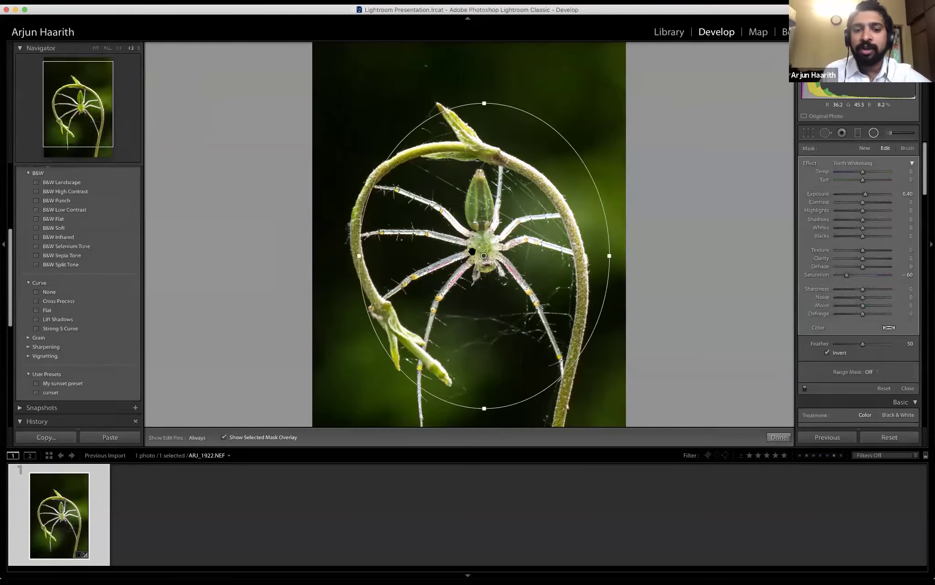
pyautogui.moveTo(485, 256); pyautogui.dragTo(481, 257)
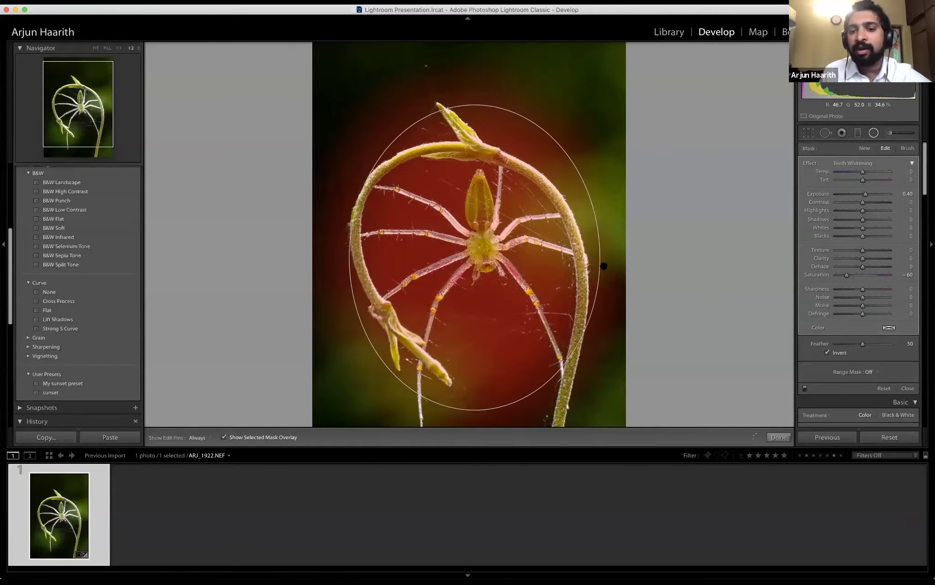
pyautogui.click(837, 354)
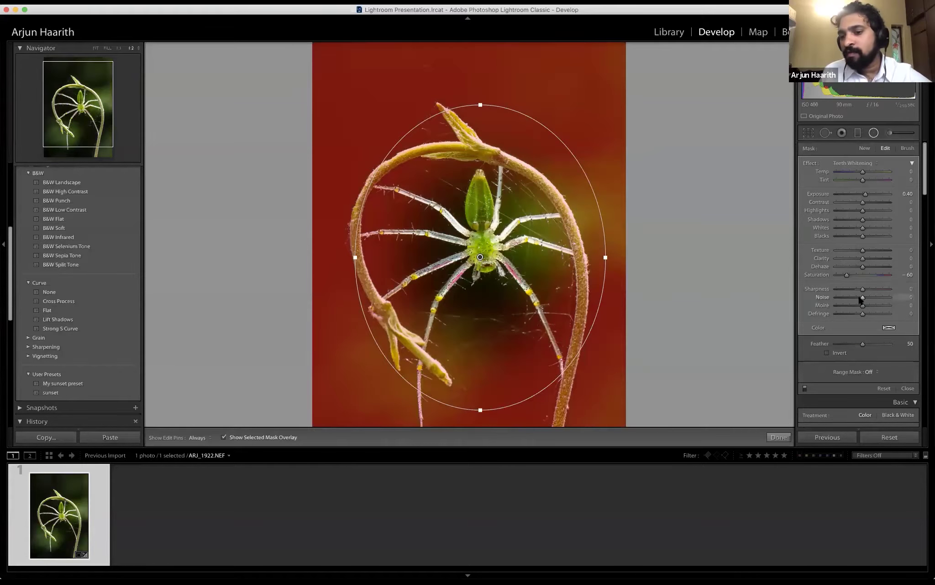
pyautogui.moveTo(902, 295); pyautogui.dragTo(864, 302)
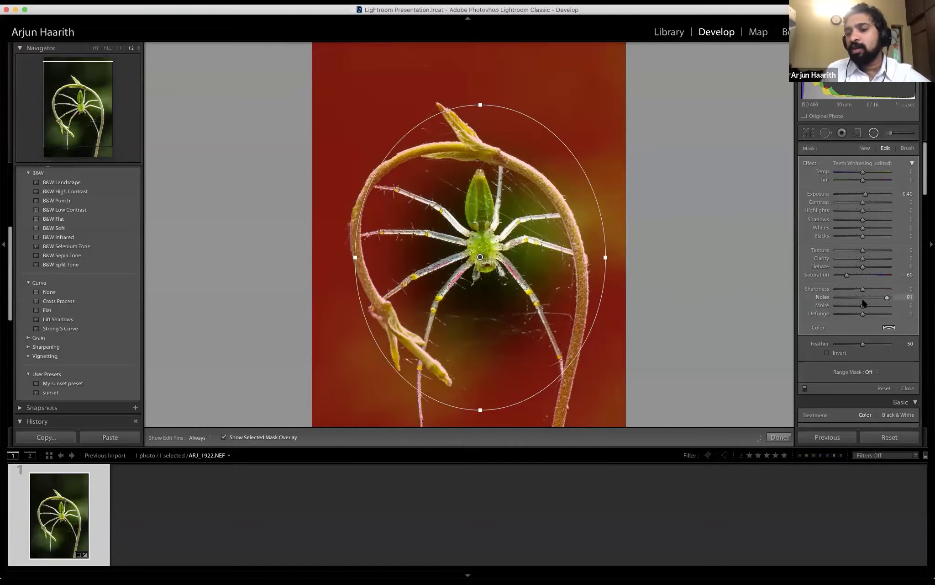
pyautogui.click(893, 296)
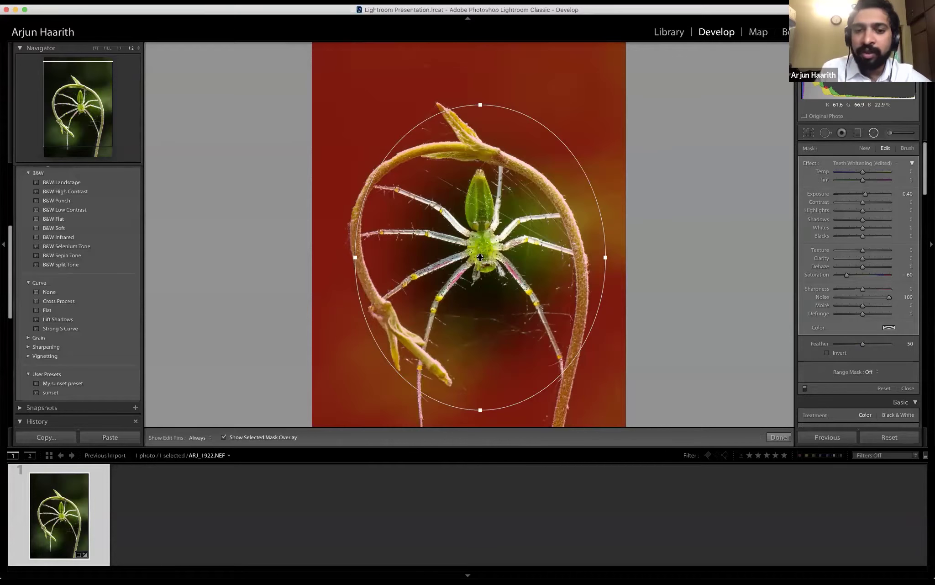
pyautogui.press('Delete')
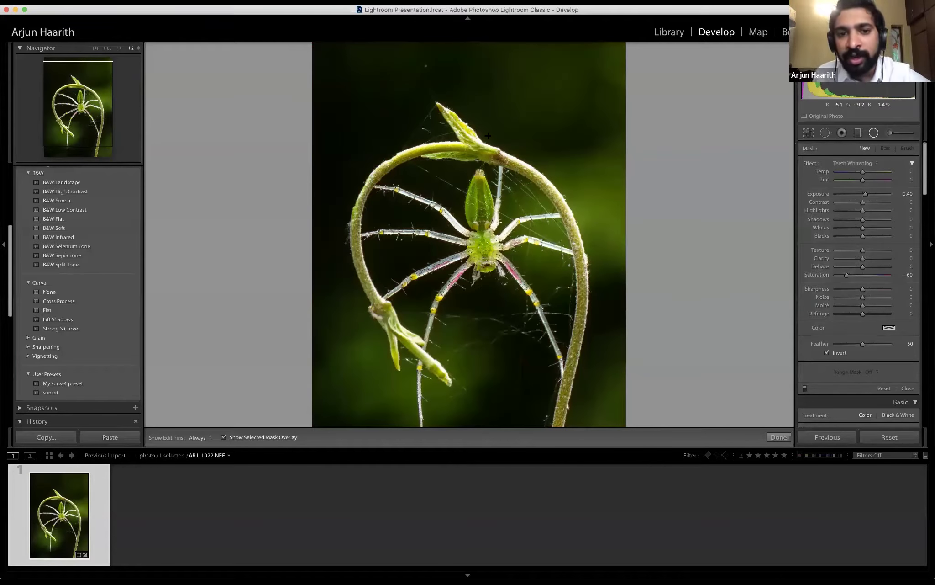
# Close the adjustment tool and turn on Tamron SP 90mm profile corrections and chromatic aberration removal.
pyautogui.scroll(-5, 671, 341)
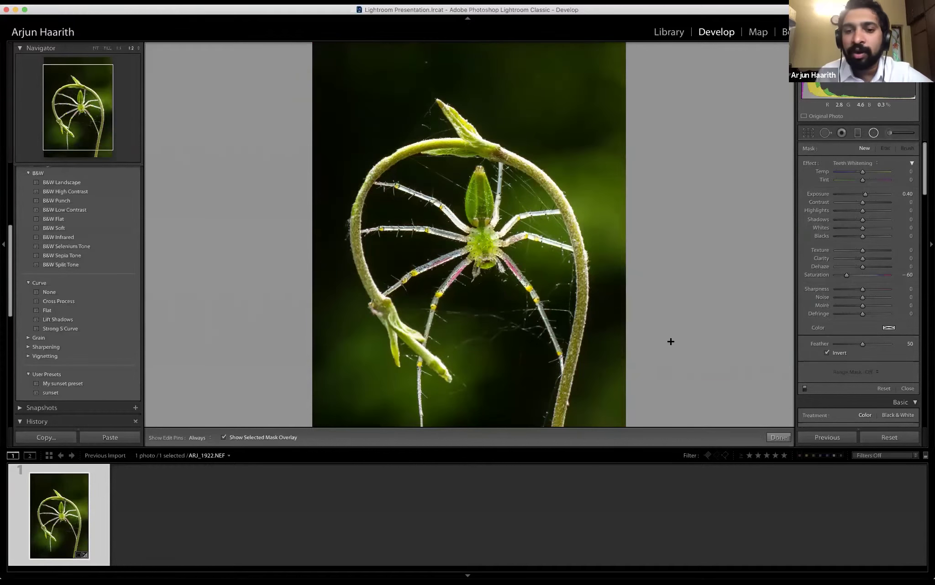
pyautogui.scroll(-3, 770, 336)
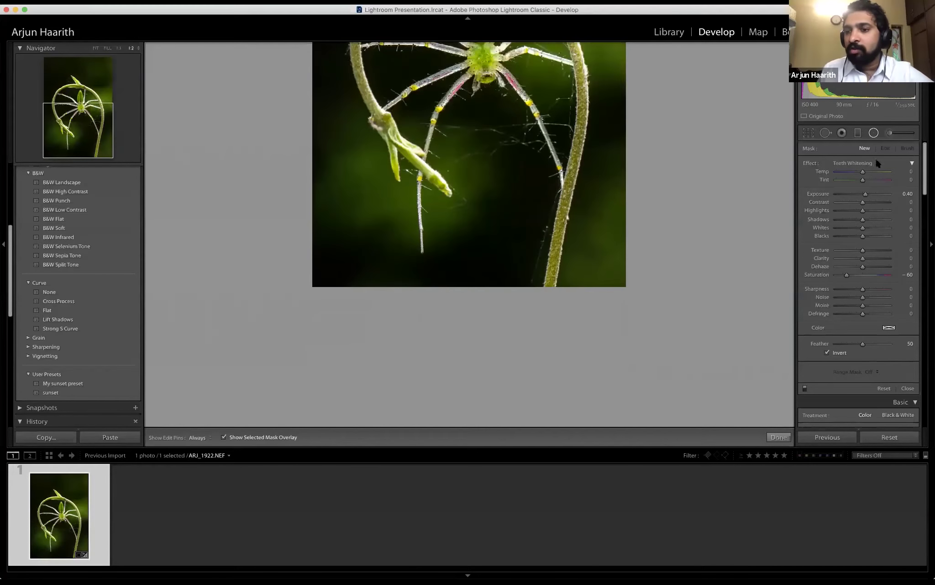
pyautogui.click(874, 132)
pyautogui.scroll(-10, 857, 301)
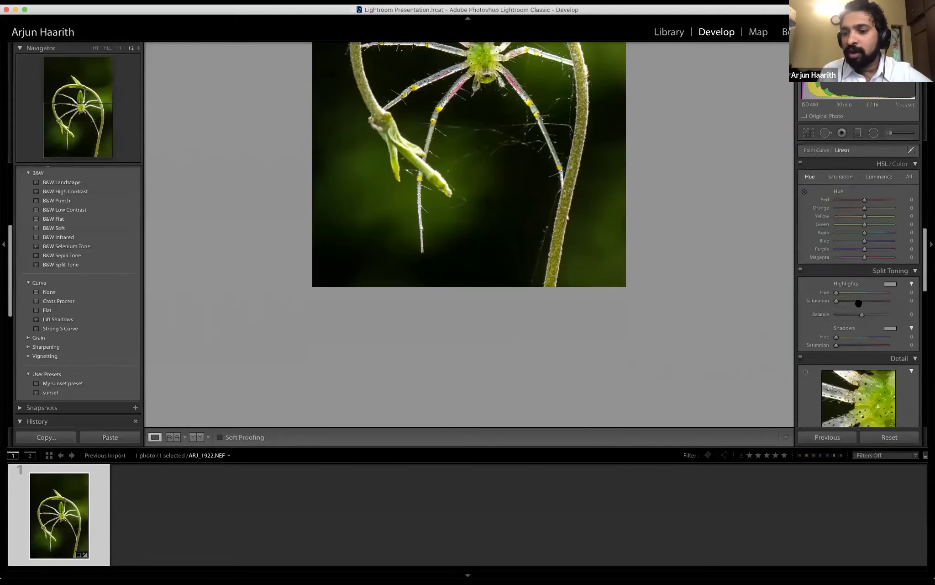
pyautogui.scroll(-8, 857, 300)
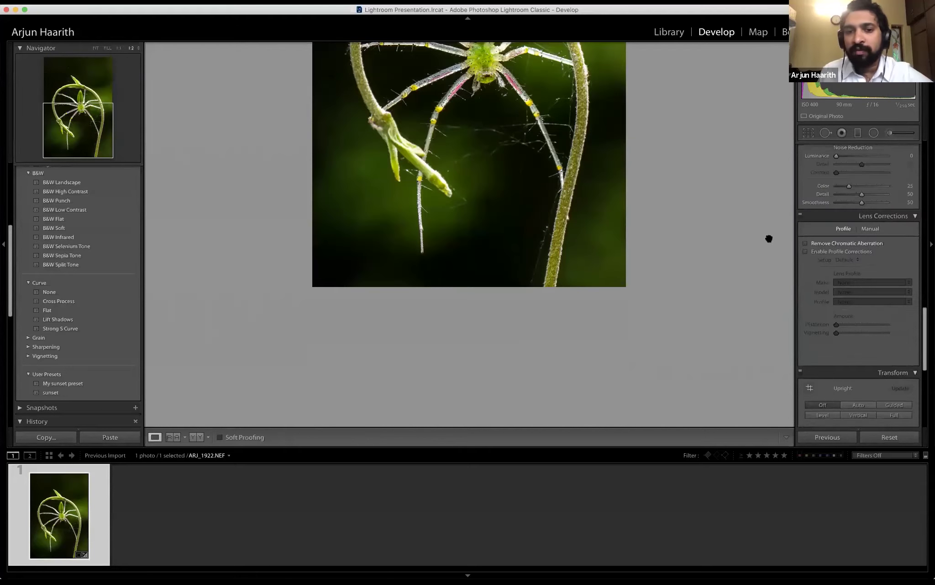
pyautogui.click(78, 122)
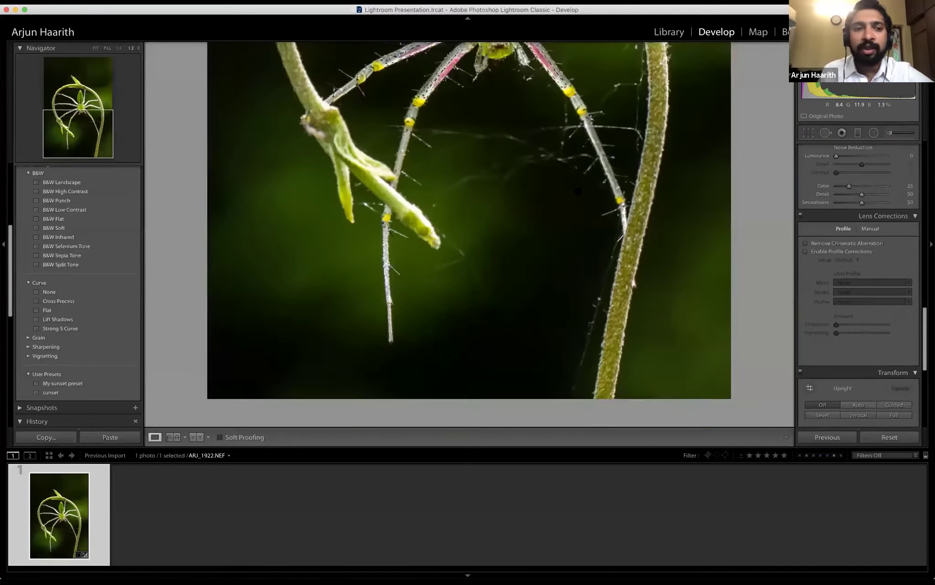
pyautogui.click(96, 48)
pyautogui.click(818, 250)
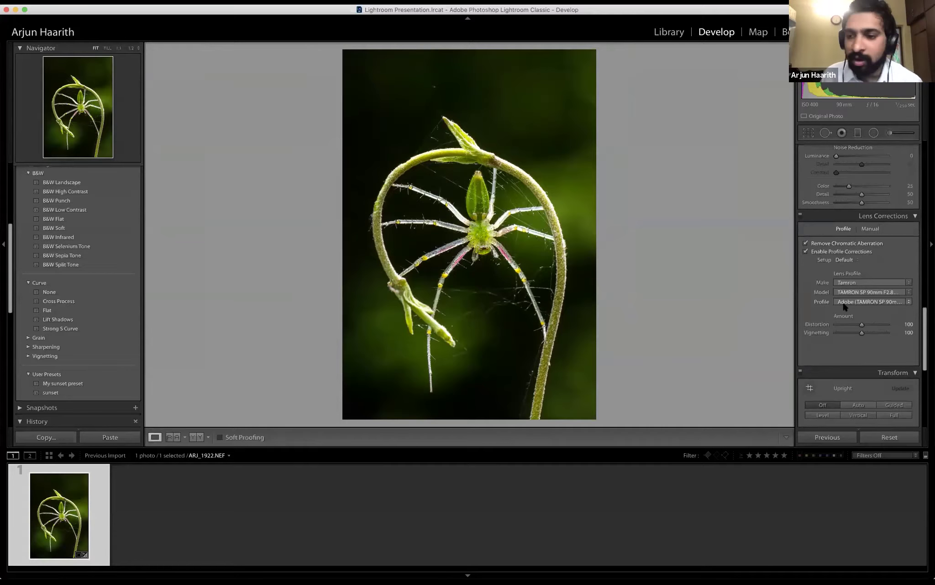
pyautogui.scroll(-5, 843, 307)
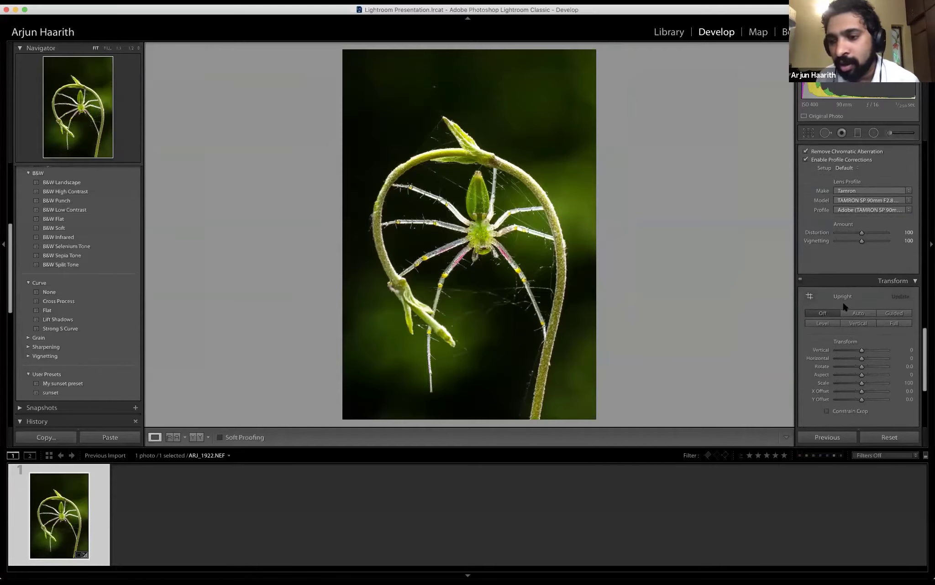
pyautogui.scroll(-3, 844, 304)
pyautogui.scroll(-2, 844, 307)
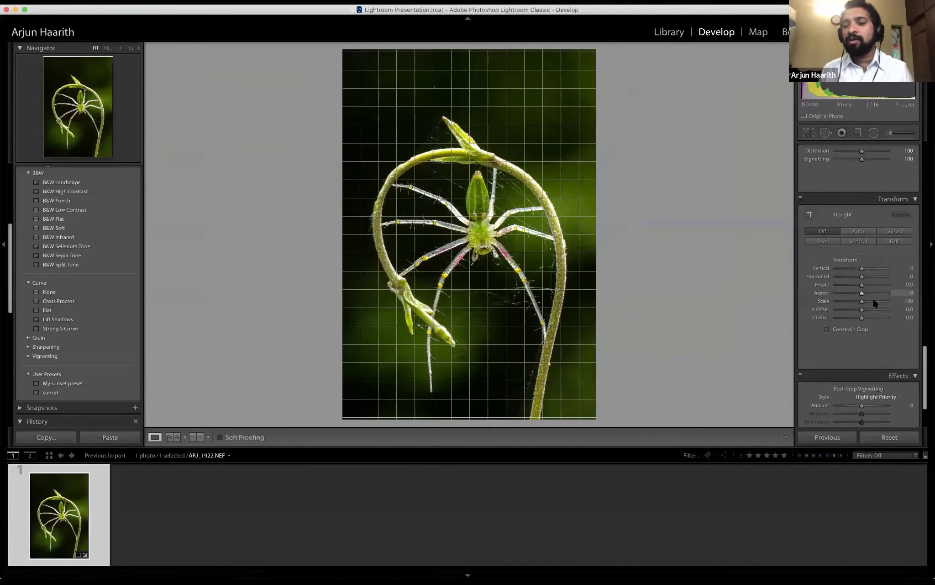
pyautogui.moveTo(866, 268); pyautogui.dragTo(852, 294)
pyautogui.press('super+z')
pyautogui.press('super+z')
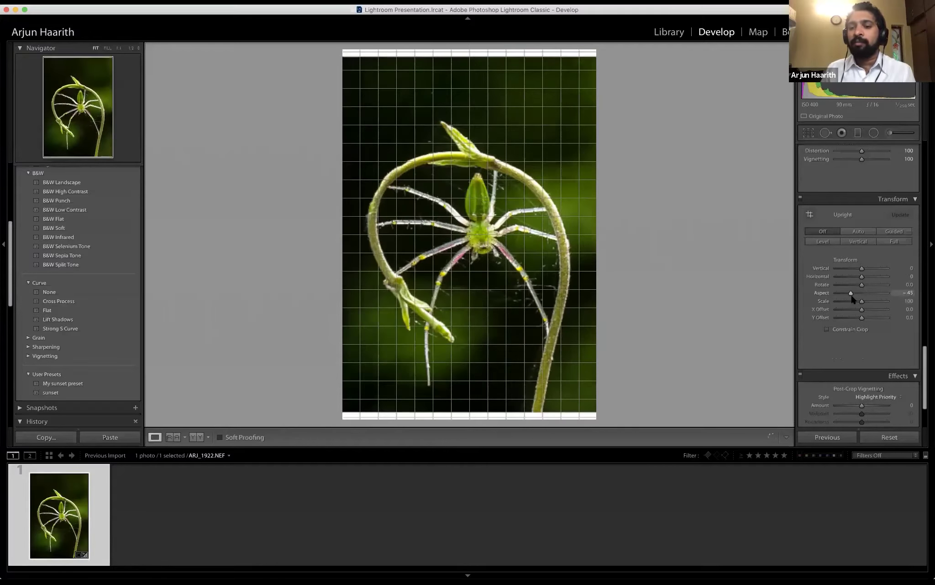
pyautogui.press('super+z')
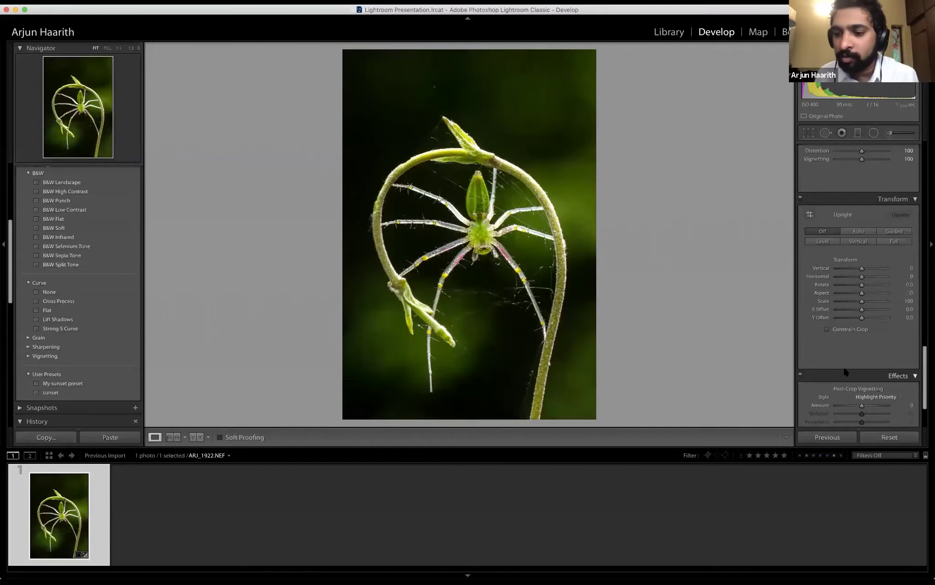
pyautogui.scroll(-3, 858, 315)
pyautogui.moveTo(863, 335)
pyautogui.mouseDown()
pyautogui.moveTo(842, 333)
pyautogui.moveTo(887, 333)
pyautogui.moveTo(875, 333)
pyautogui.mouseUp()
pyautogui.doubleClick(875, 333)
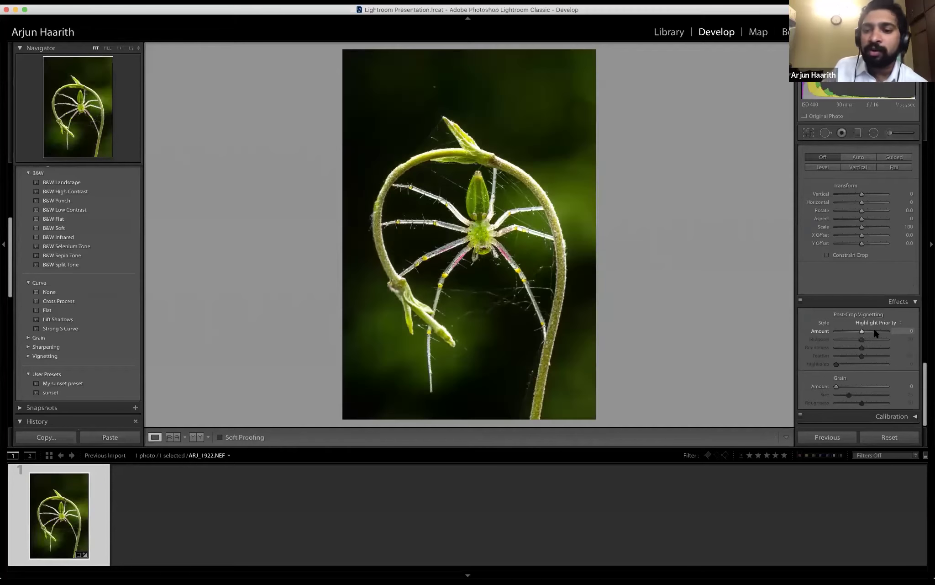
pyautogui.scroll(-1, 856, 347)
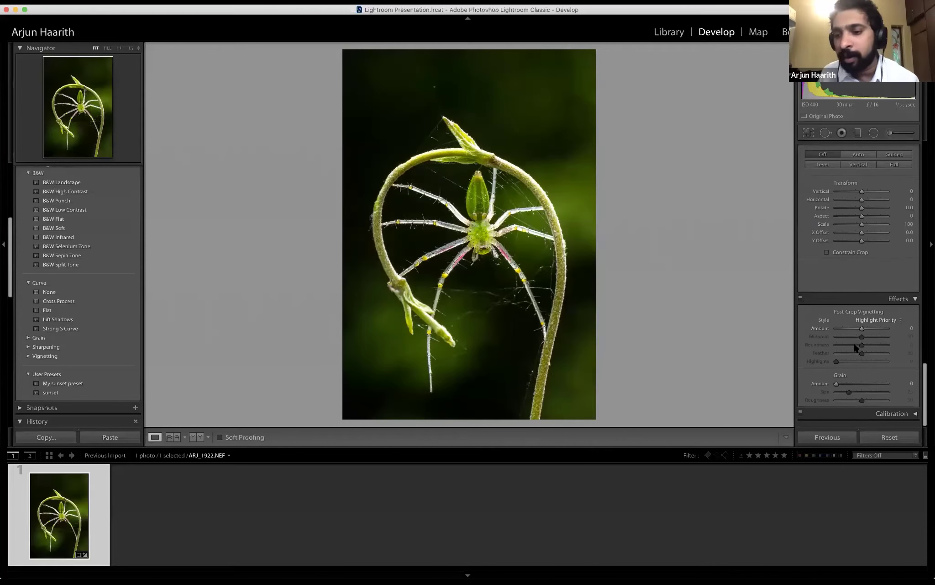
pyautogui.scroll(1, 858, 343)
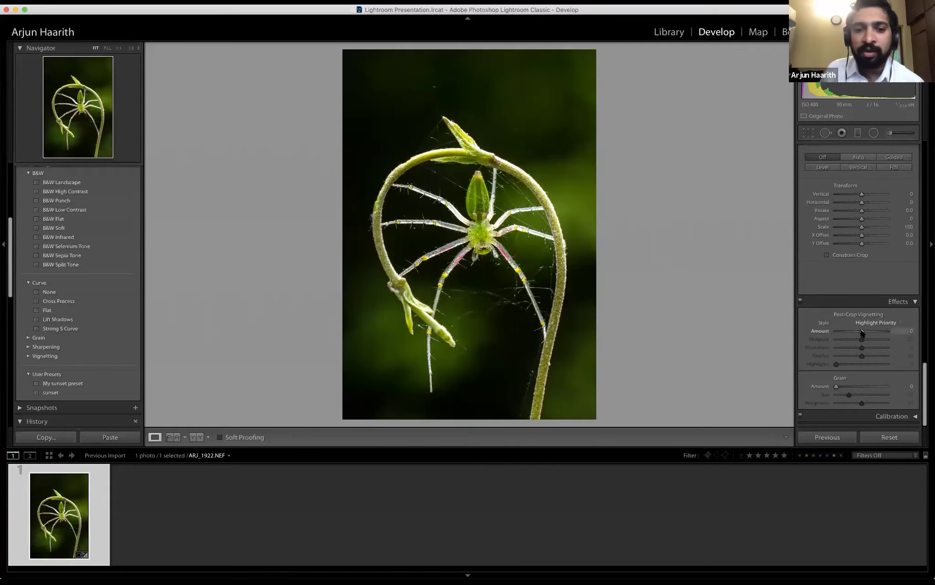
pyautogui.press('\\')
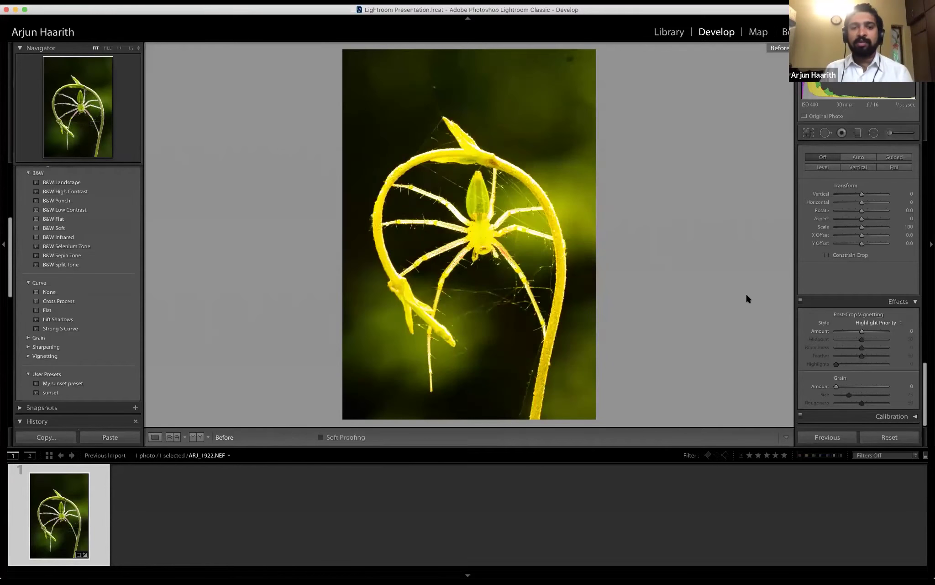
pyautogui.press('\\')
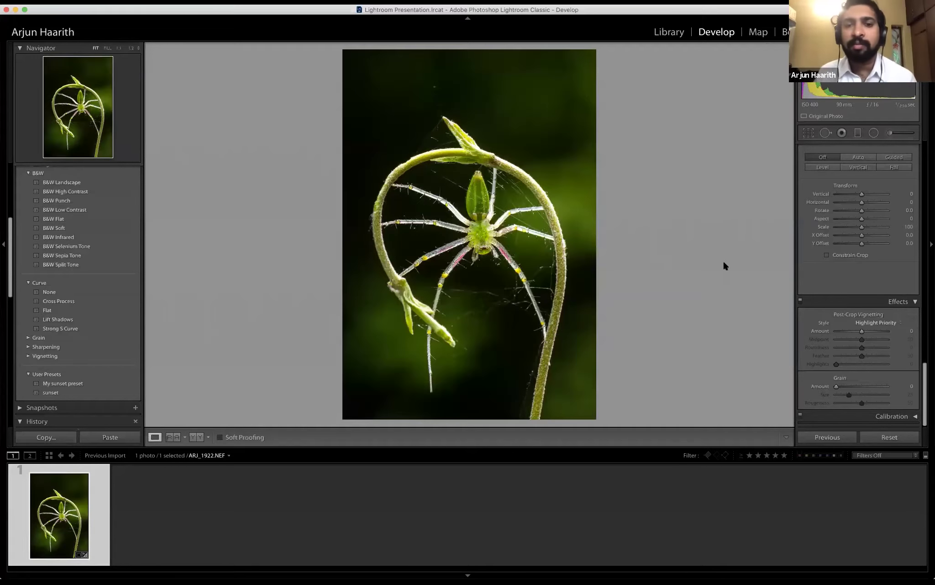
pyautogui.scroll(15, 832, 260)
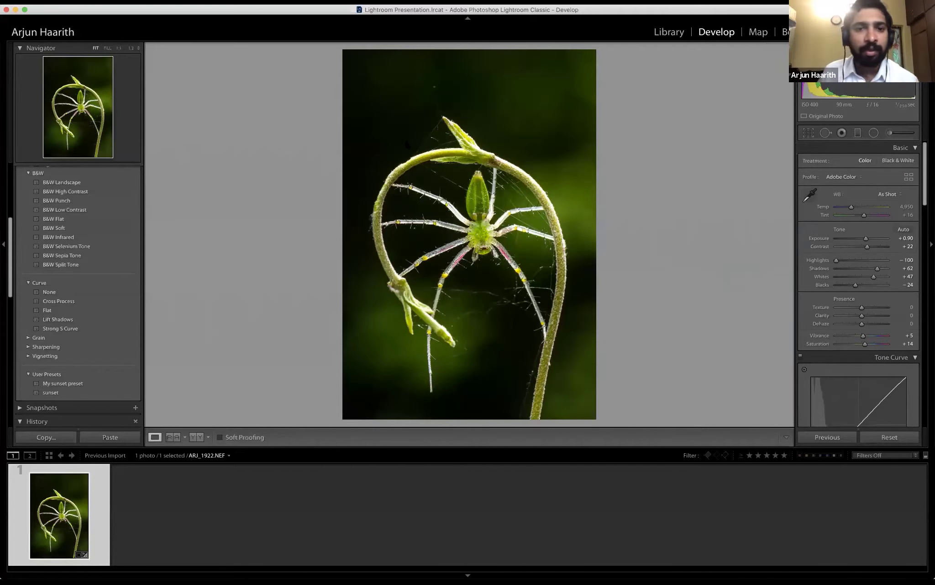
# Show all photographs in the Library grid and bring the red door photo into Develop.
pyautogui.click(680, 34)
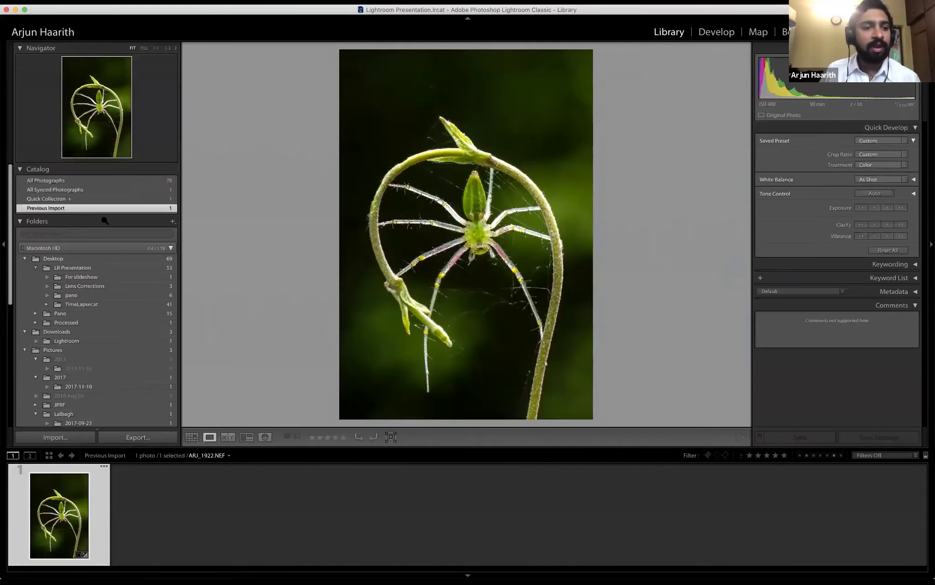
pyautogui.click(96, 180)
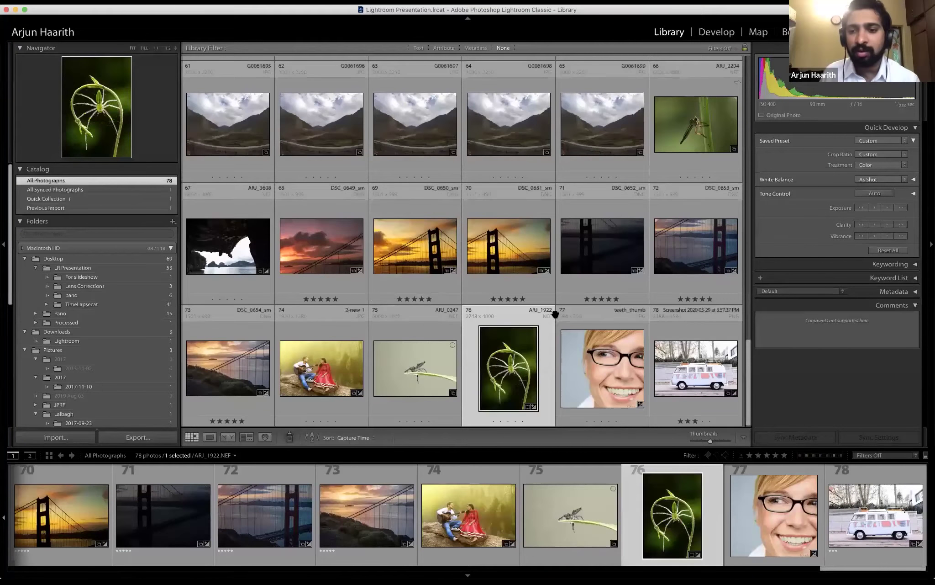
pyautogui.scroll(6, 556, 315)
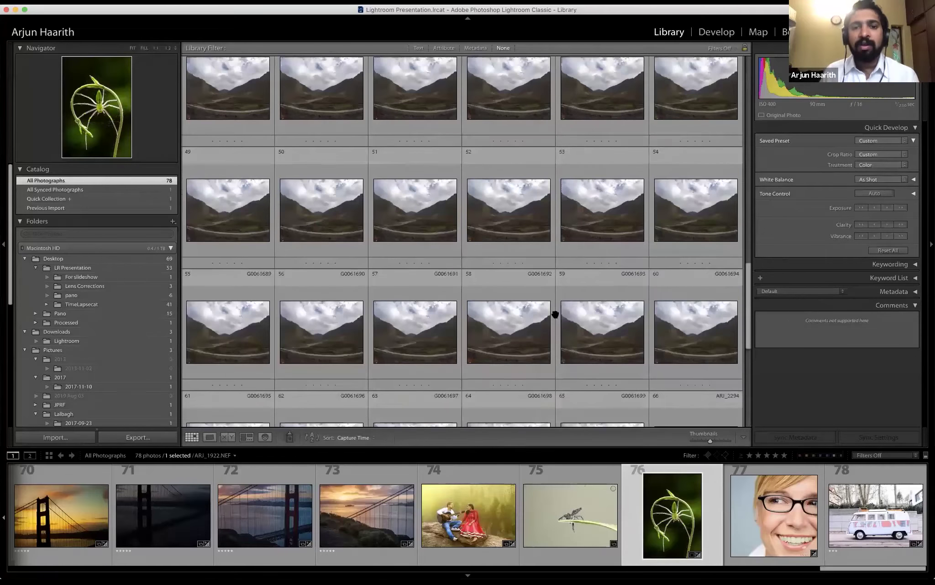
pyautogui.scroll(8, 555, 314)
pyautogui.scroll(-2, 554, 311)
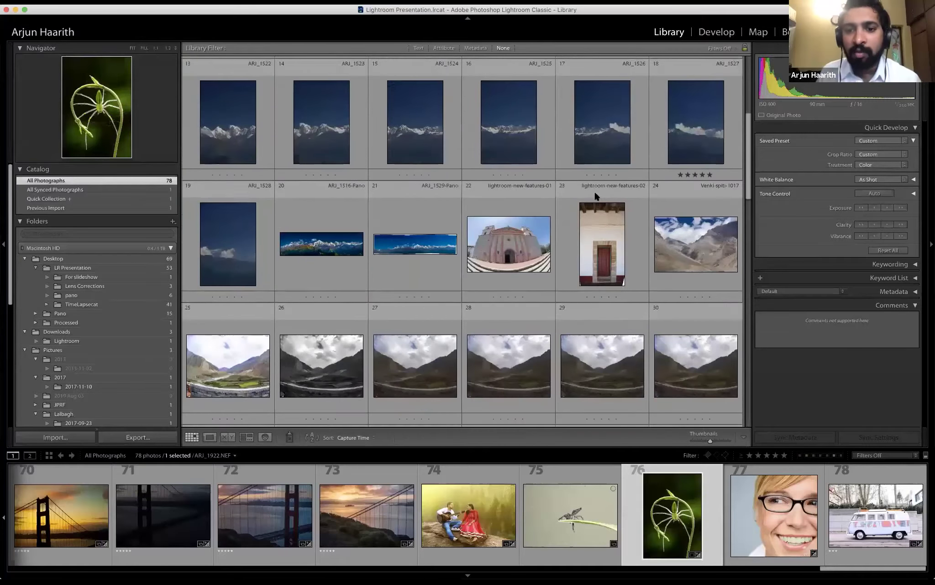
pyautogui.scroll(-2, 555, 274)
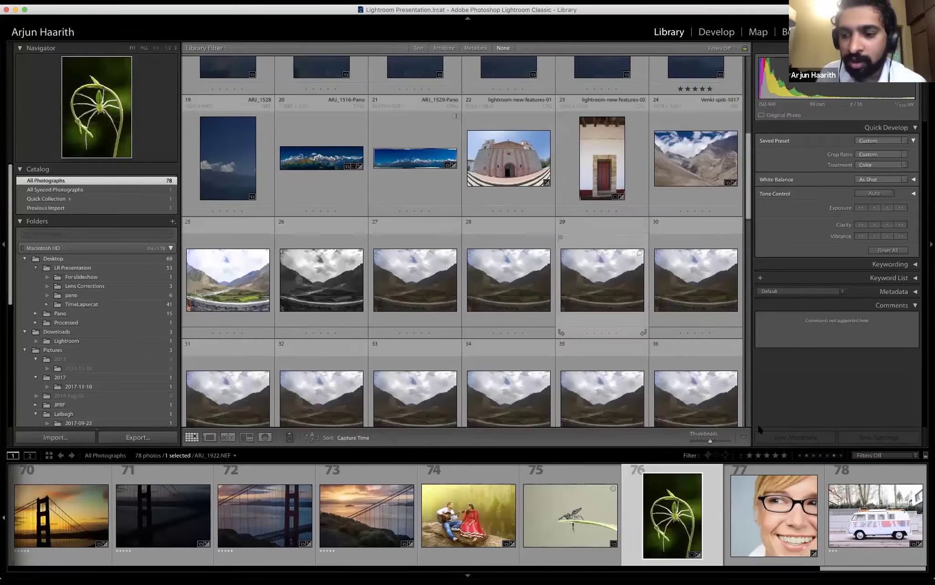
pyautogui.press('d')
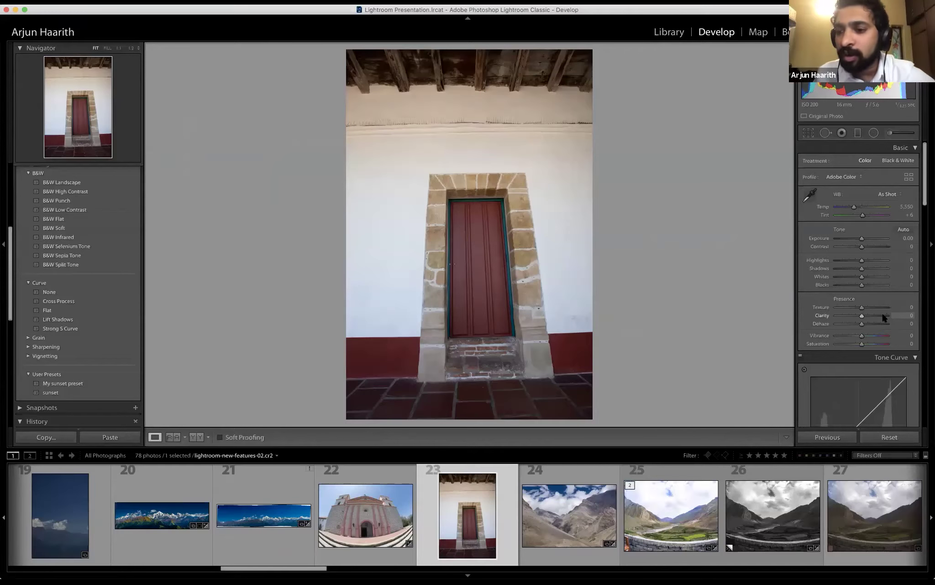
# Apply Guided Upright with guides along the door frame's edges and the floor line.
pyautogui.scroll(-10, 883, 314)
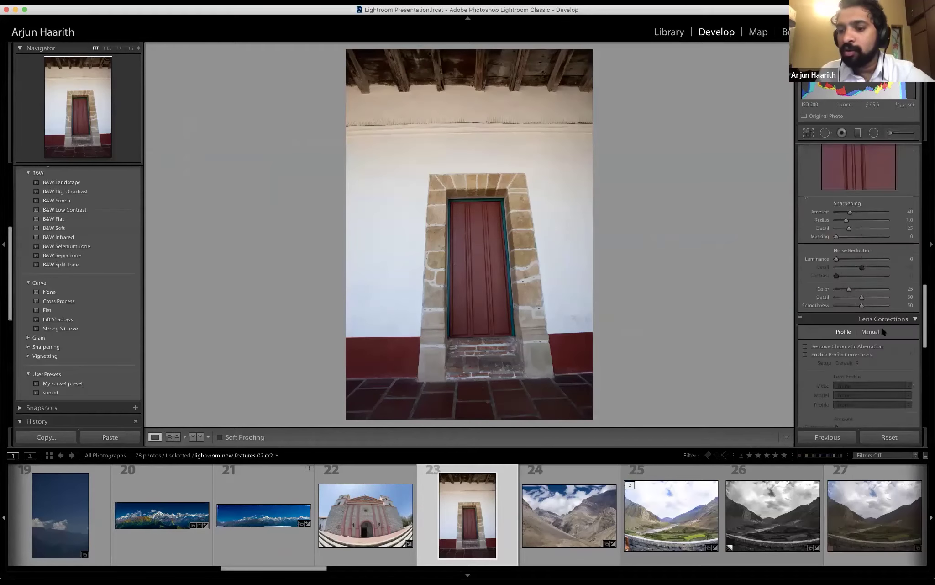
pyautogui.scroll(-5, 882, 328)
pyautogui.click(893, 286)
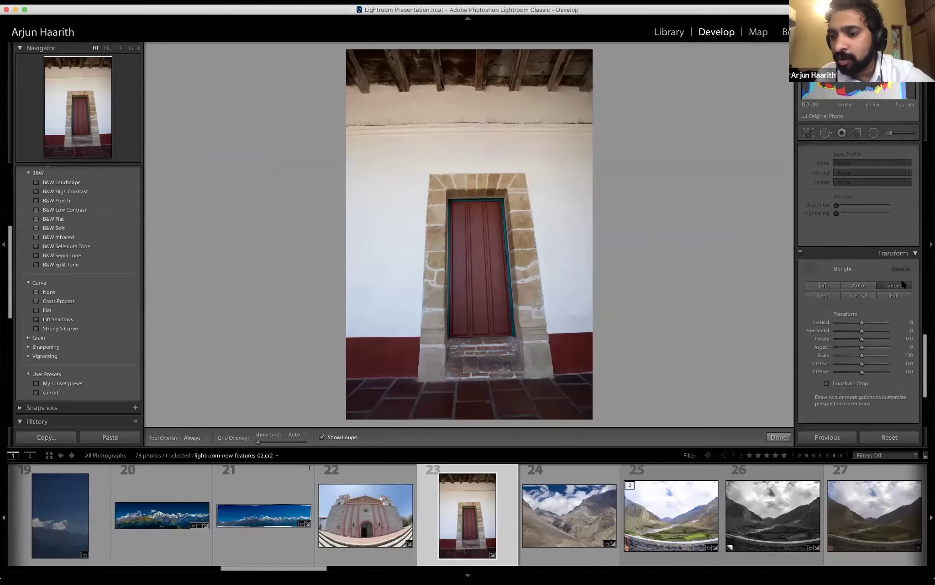
pyautogui.moveTo(526, 174); pyautogui.dragTo(541, 272)
pyautogui.moveTo(428, 174); pyautogui.dragTo(429, 184)
pyautogui.moveTo(417, 241); pyautogui.dragTo(424, 254)
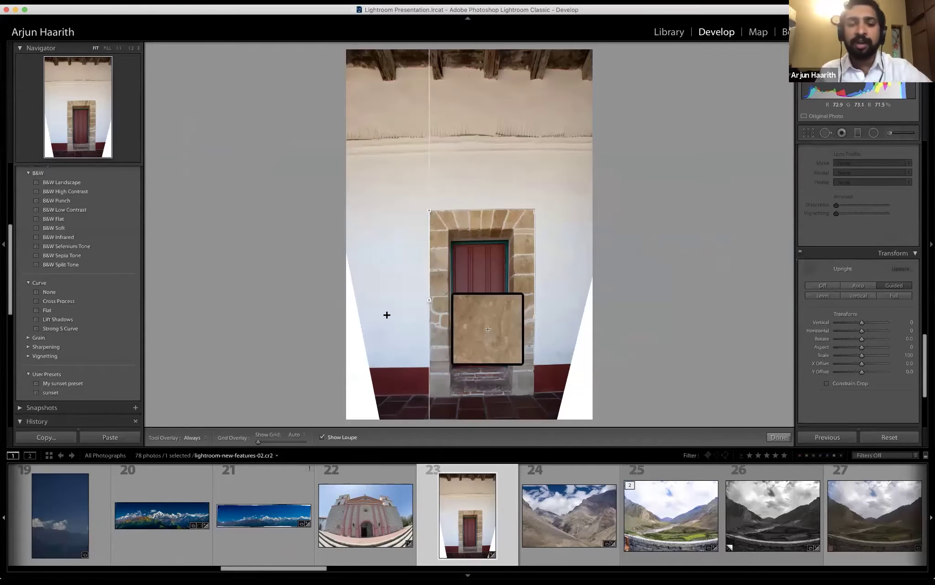
pyautogui.moveTo(473, 367); pyautogui.dragTo(488, 365)
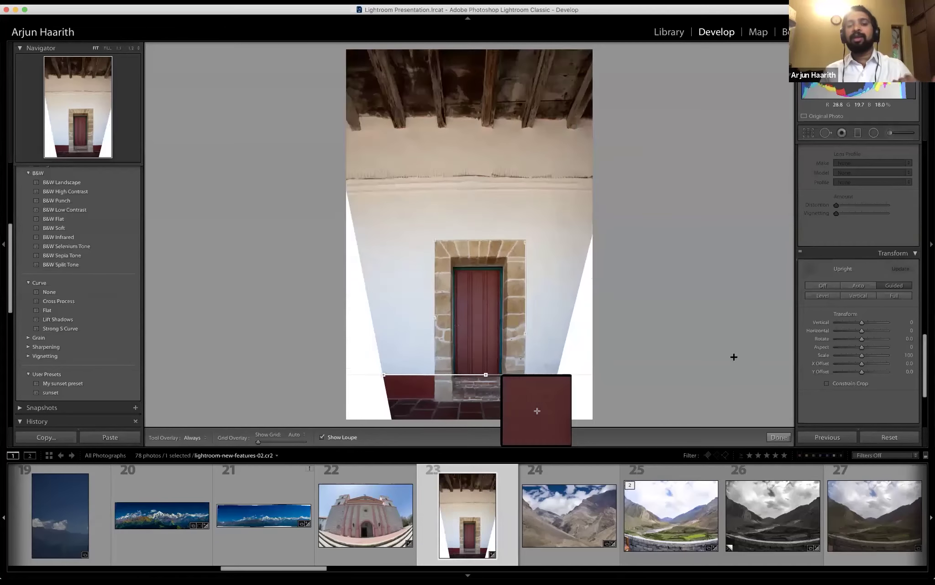
# Compare the corrected door against the original in Before/After, then return to the Library grid.
pyautogui.press('\\')
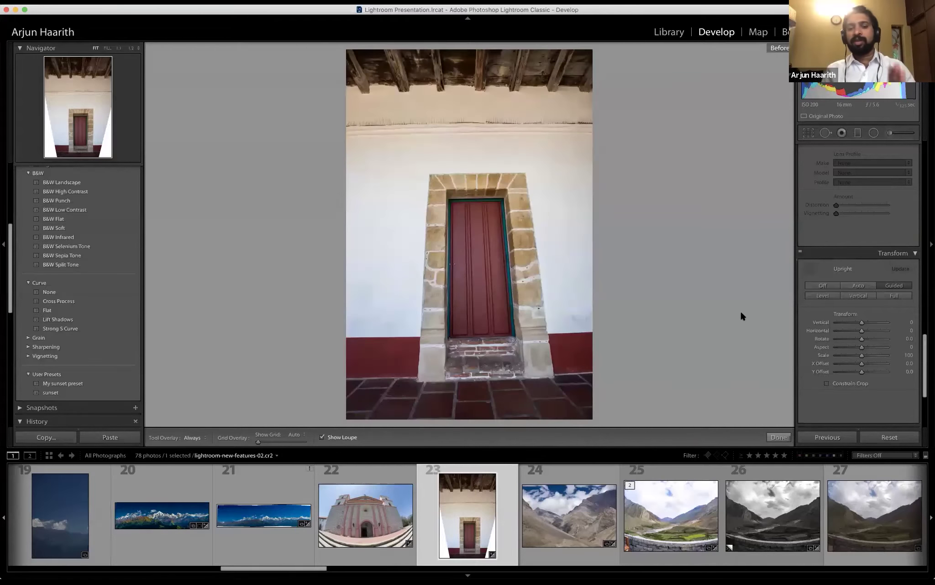
pyautogui.press('\\')
pyautogui.press('\\')
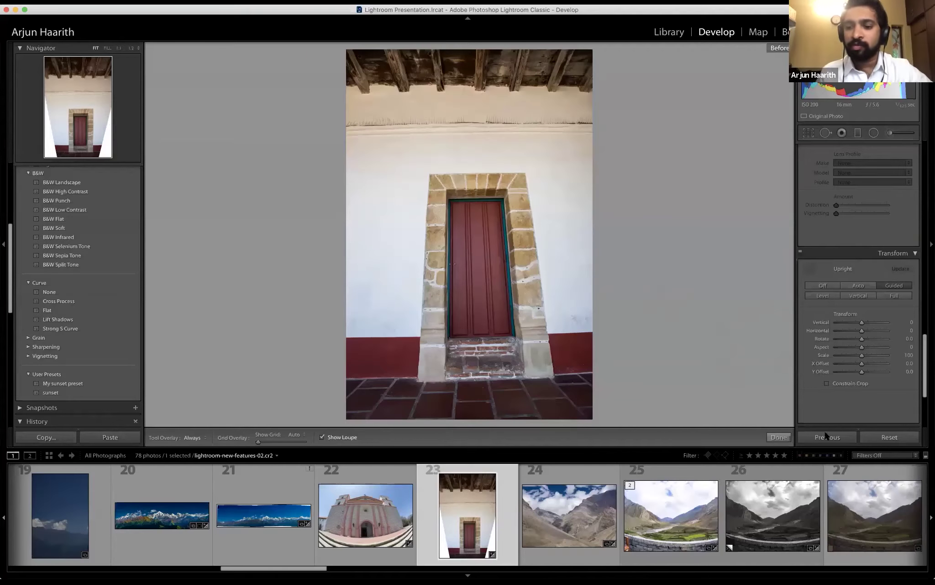
pyautogui.press('\\')
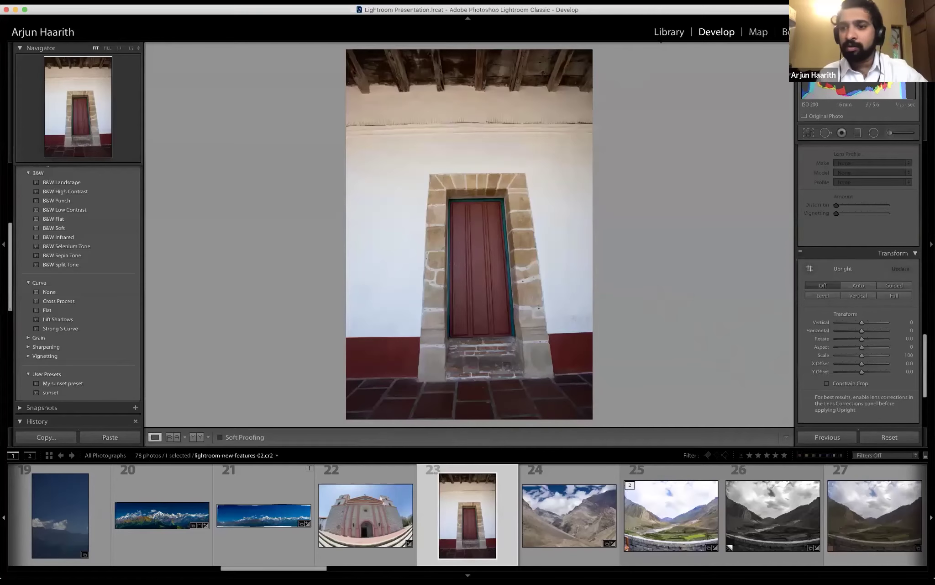
pyautogui.click(662, 34)
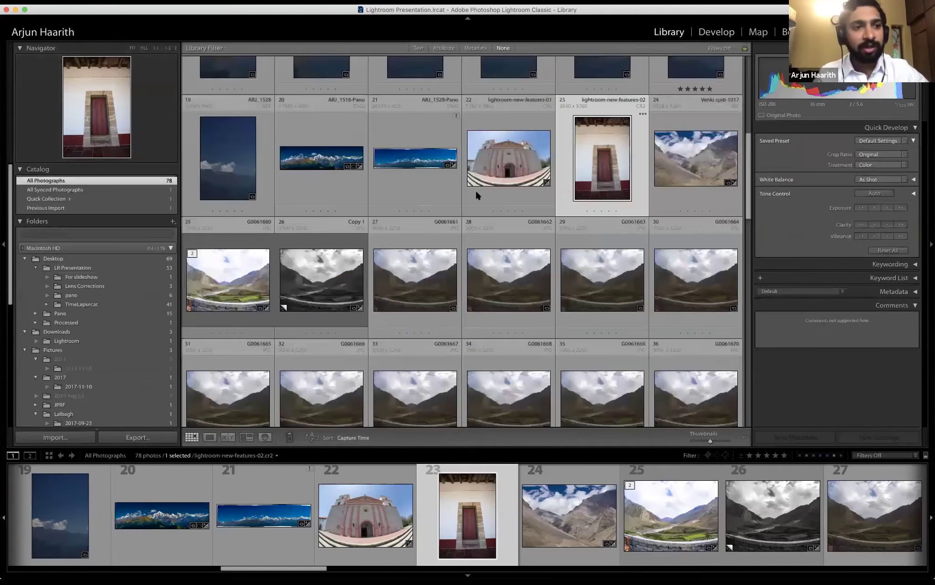
# Find the robber fly photo ARJ_2294.NEF in the grid and bring it into Develop.
pyautogui.scroll(-10, 471, 204)
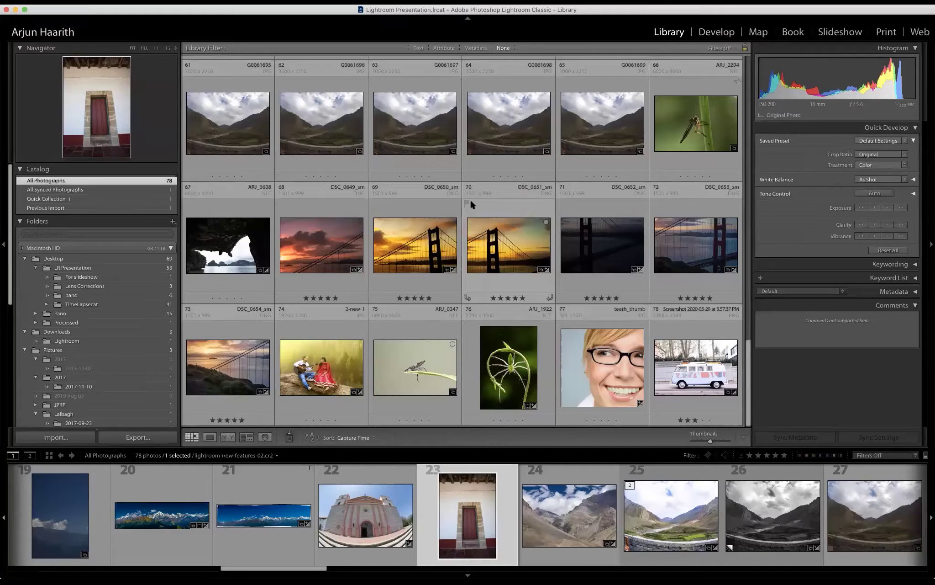
pyautogui.doubleClick(715, 123)
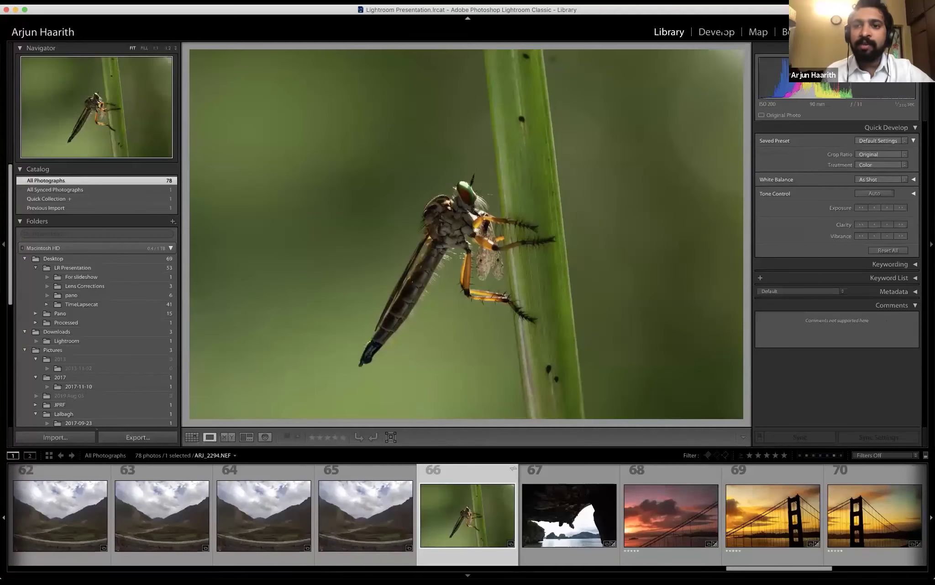
pyautogui.click(716, 32)
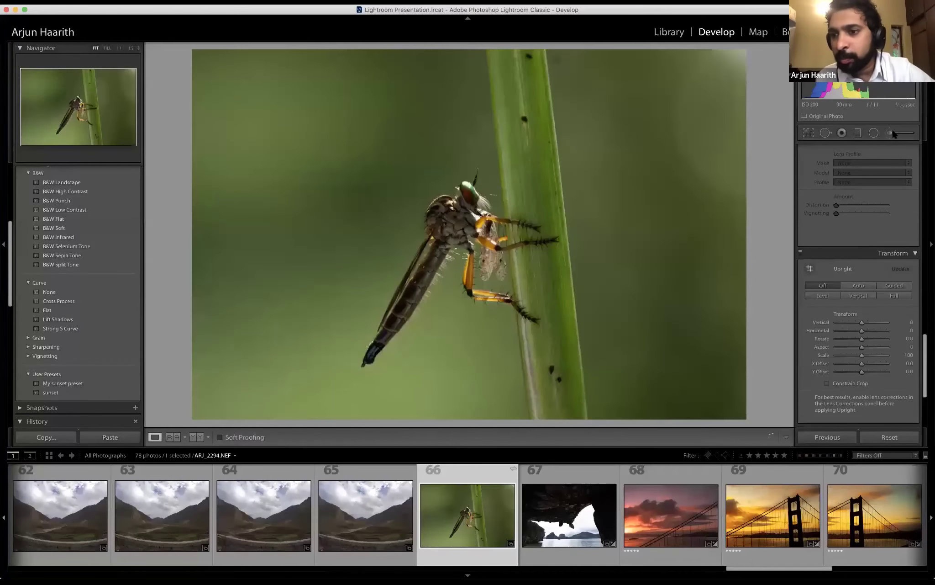
# Paint an adjustment brush stroke over the fly's thorax and set Feather to 73.
pyautogui.click(892, 133)
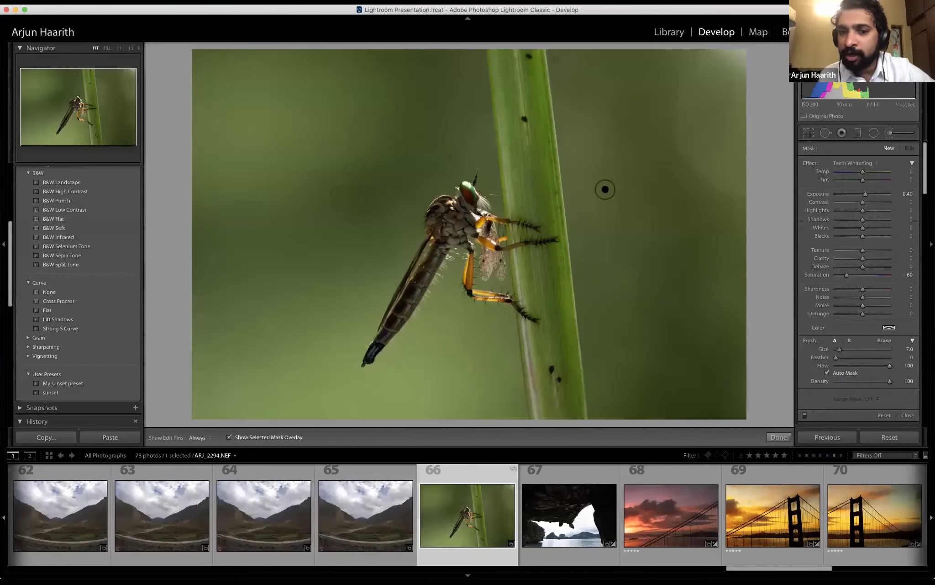
pyautogui.press('h')
pyautogui.moveTo(466, 215)
pyautogui.mouseDown()
pyautogui.moveTo(445, 229)
pyautogui.moveTo(442, 219)
pyautogui.mouseUp()
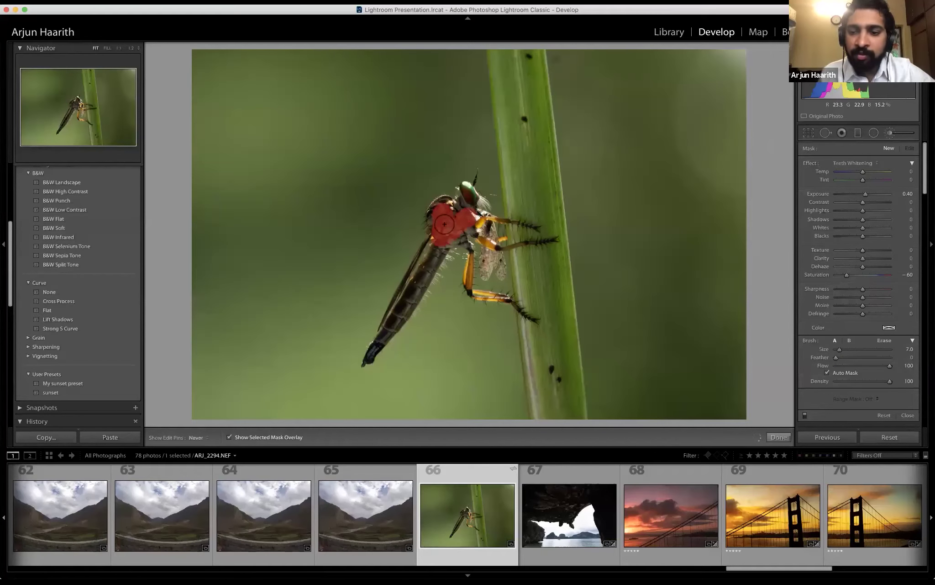
pyautogui.click(876, 357)
pyautogui.press('h')
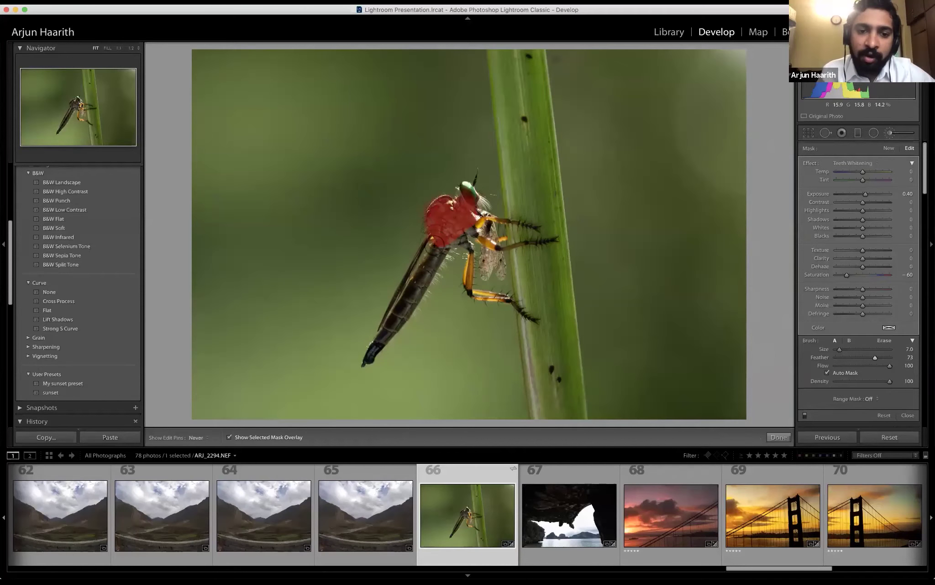
pyautogui.press('h')
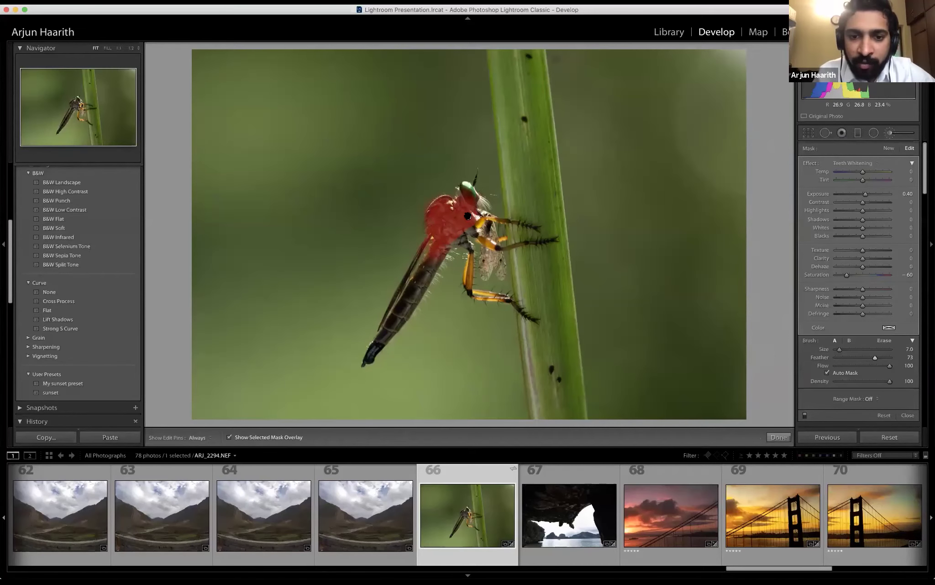
pyautogui.click(468, 216)
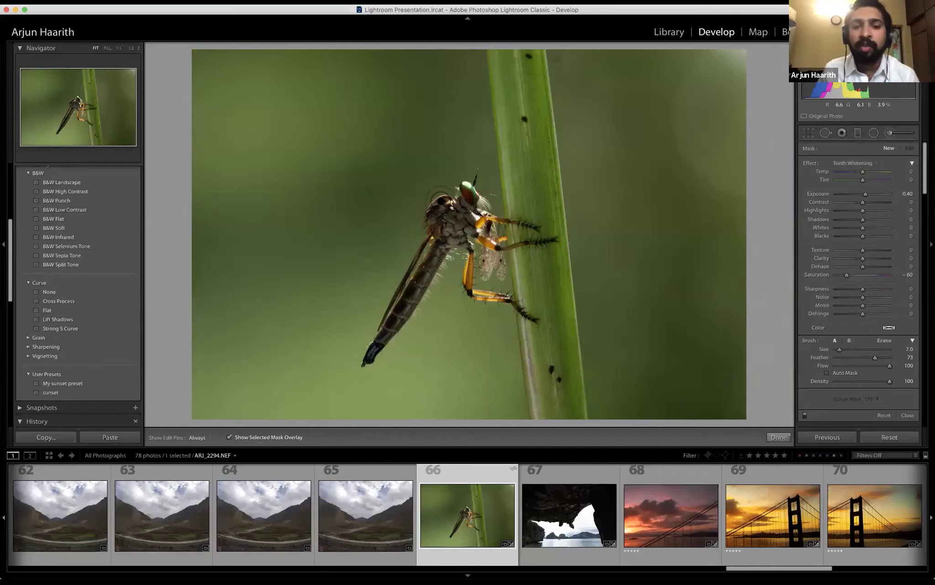
# Brush the adjustment over the fly's head, thorax and abdomen, then clear that mask.
pyautogui.scroll(5, 441, 198)
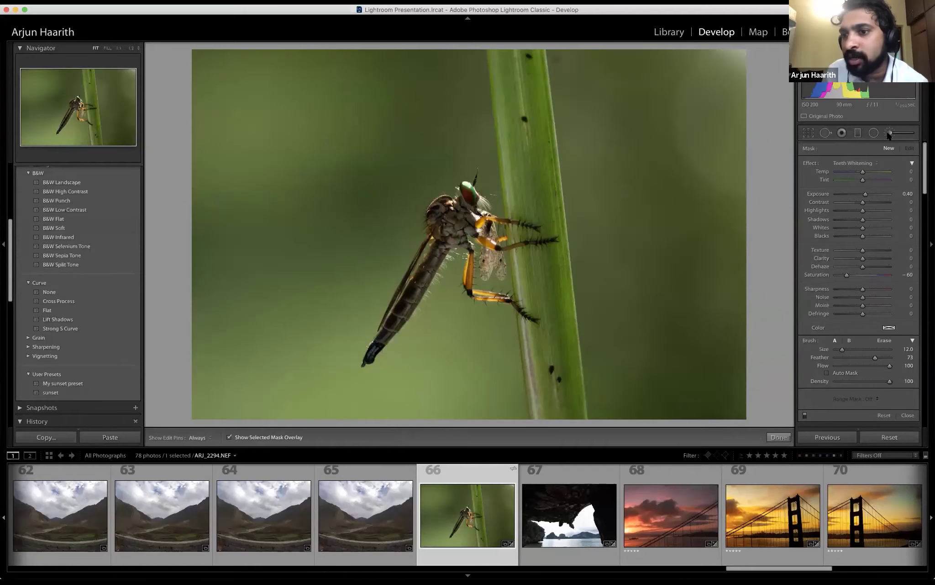
pyautogui.moveTo(434, 212)
pyautogui.mouseDown()
pyautogui.moveTo(443, 213)
pyautogui.moveTo(418, 267)
pyautogui.mouseUp()
pyautogui.moveTo(399, 302)
pyautogui.mouseDown()
pyautogui.moveTo(377, 337)
pyautogui.moveTo(384, 329)
pyautogui.mouseUp()
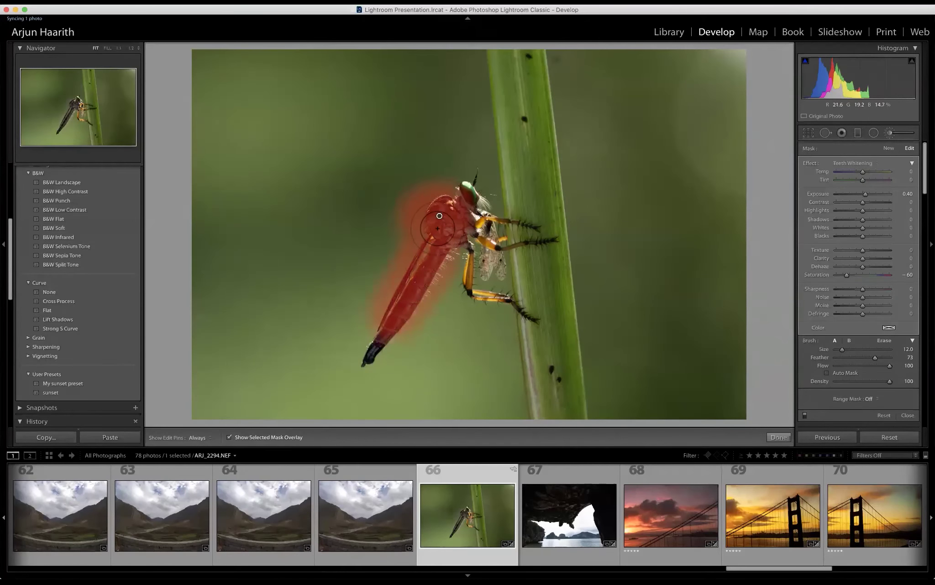
pyautogui.press('Return')
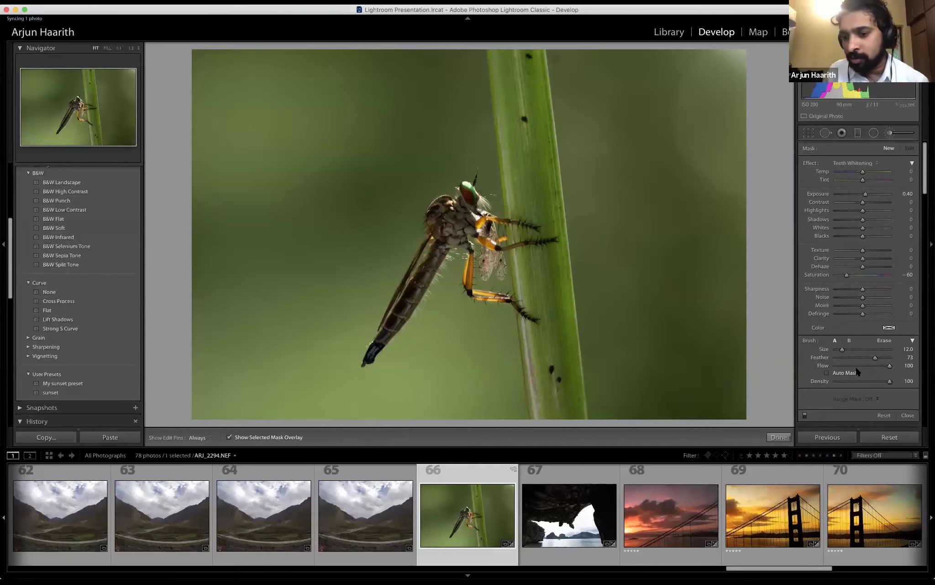
# Repaint the thorax and abdomen with Auto Mask on, then switch to the Thank you slide.
pyautogui.press('h')
pyautogui.moveTo(456, 267)
pyautogui.mouseDown()
pyautogui.moveTo(435, 265)
pyautogui.moveTo(369, 352)
pyautogui.moveTo(445, 242)
pyautogui.moveTo(453, 246)
pyautogui.moveTo(455, 203)
pyautogui.moveTo(480, 221)
pyautogui.moveTo(456, 202)
pyautogui.moveTo(480, 218)
pyautogui.moveTo(470, 224)
pyautogui.moveTo(461, 185)
pyautogui.mouseUp()
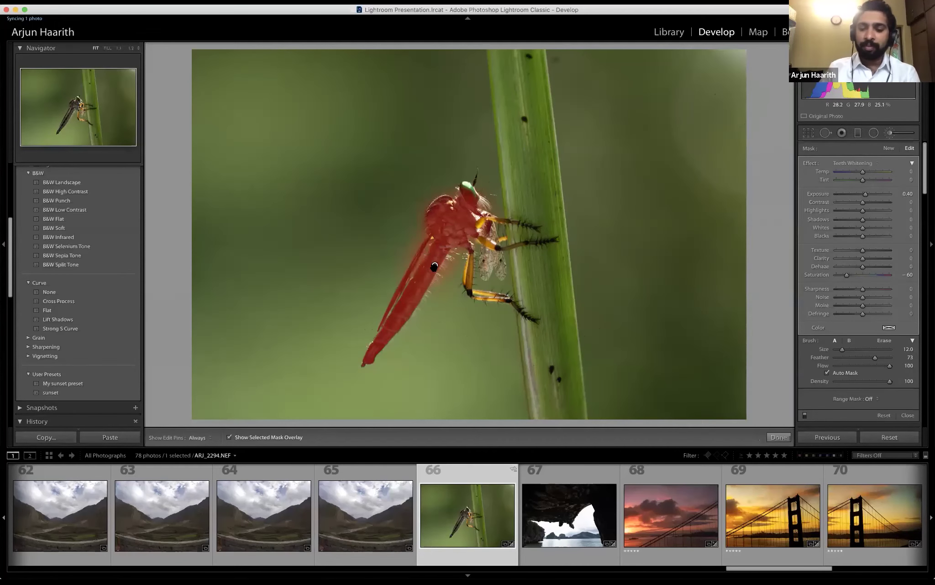
pyautogui.press('Delete')
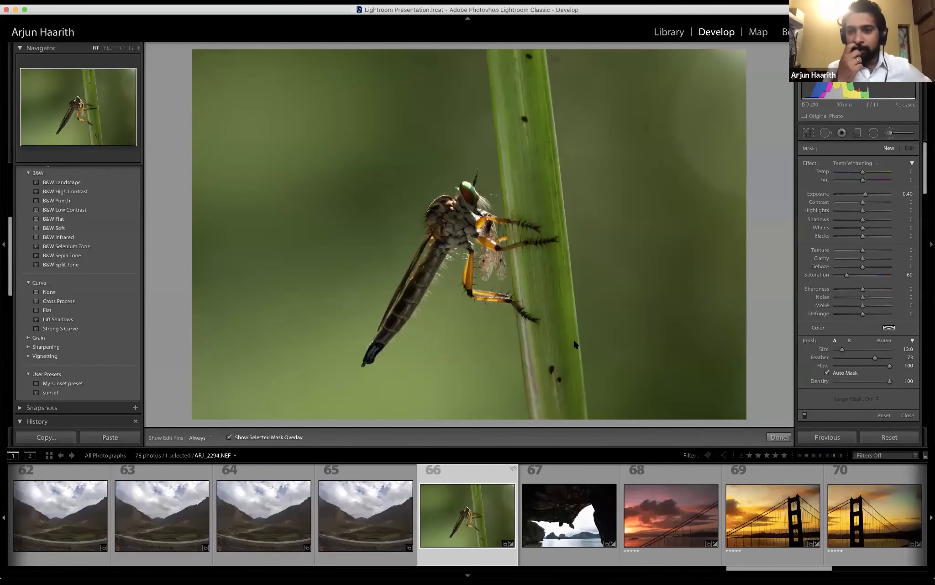
pyautogui.press('super+Tab')
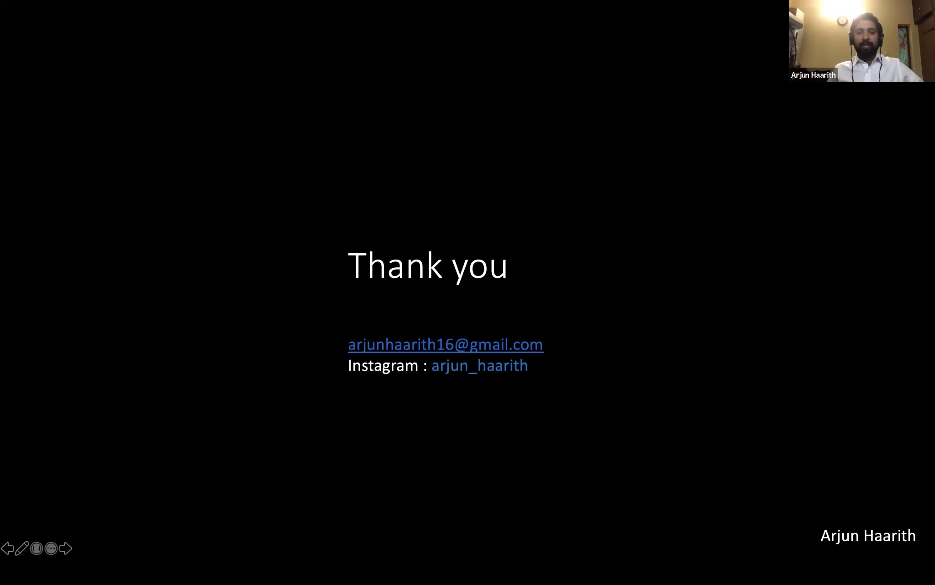